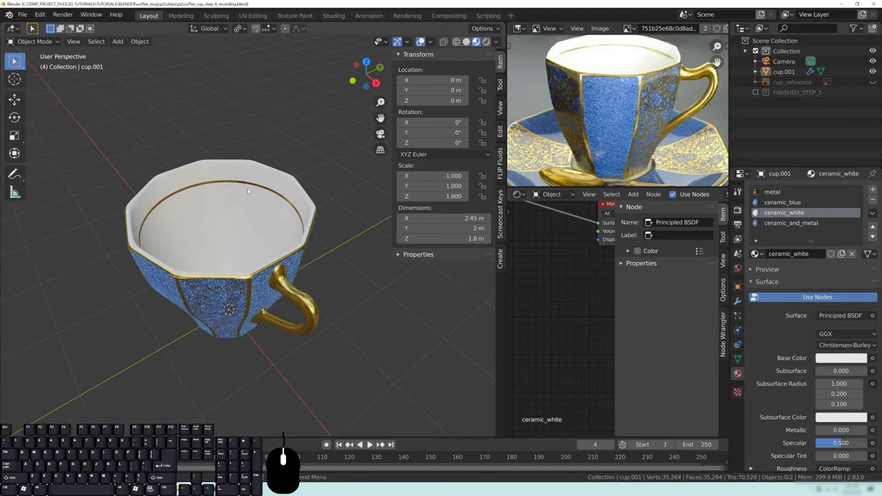
- Switch the 3D viewport display of the cup to solid shading
{"action": "key", "text": "z"}
{"action": "left_click", "coordinate": [268, 214]}
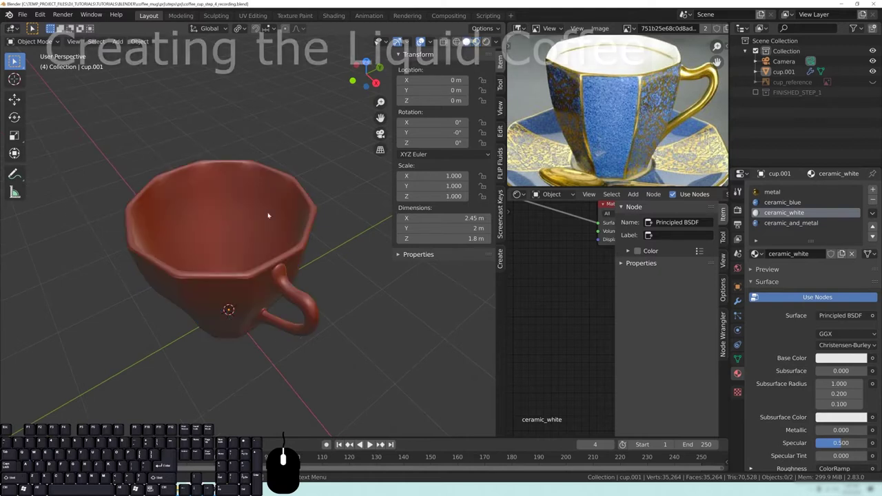
{"action": "mouse_move", "coordinate": [254, 321]}
{"action": "middle_mouse_down"}
{"action": "mouse_move", "coordinate": [236, 284]}
{"action": "mouse_move", "coordinate": [266, 242]}
{"action": "middle_mouse_up"}
{"action": "middle_click_drag", "start_coordinate": [229, 296], "coordinate": [226, 262]}
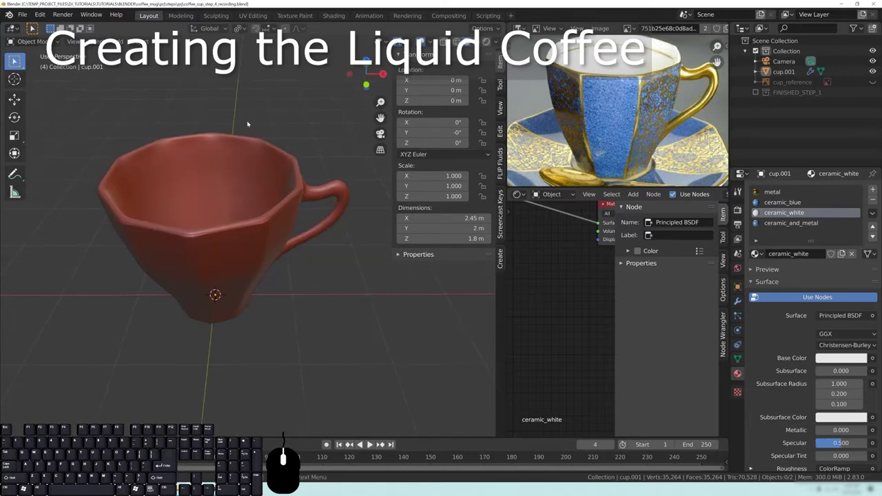
{"action": "middle_click_drag", "start_coordinate": [207, 230], "coordinate": [252, 241]}
- Edit the cup mesh, select its inner bottom faces, grow the selection three times up the inner wall, and return to Object Mode
{"action": "left_click", "coordinate": [266, 236]}
{"action": "middle_click_drag", "start_coordinate": [301, 256], "coordinate": [288, 242]}
{"action": "key", "text": "Tab"}
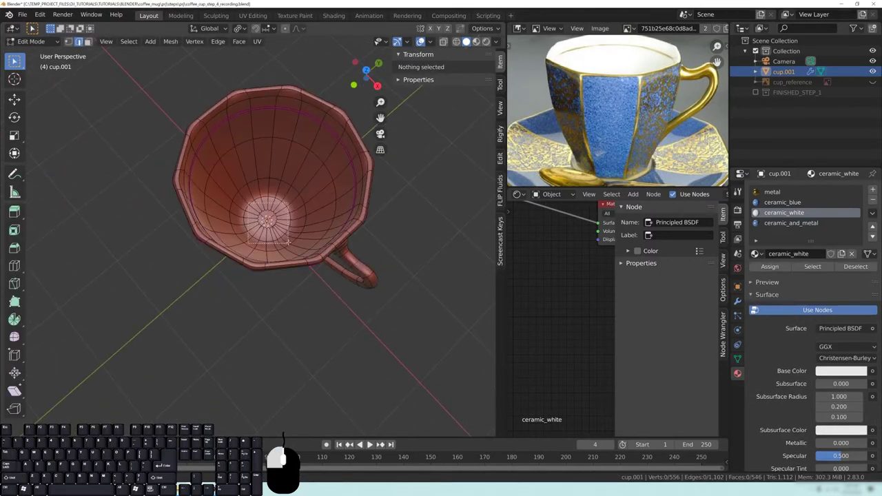
{"action": "left_click_drag", "start_coordinate": [288, 242], "coordinate": [288, 242]}
{"action": "middle_click_drag", "start_coordinate": [288, 243], "coordinate": [275, 232]}
{"action": "key", "text": "ctrl+KP_Add"}
{"action": "key", "text": "ctrl+KP_Add"}
{"action": "key", "text": "ctrl+KP_Add"}
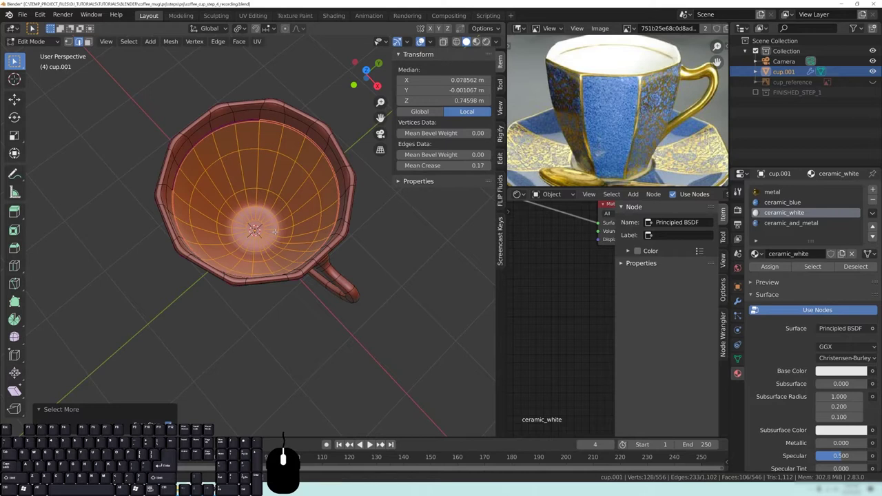
{"action": "middle_click_drag", "start_coordinate": [274, 232], "coordinate": [165, 278]}
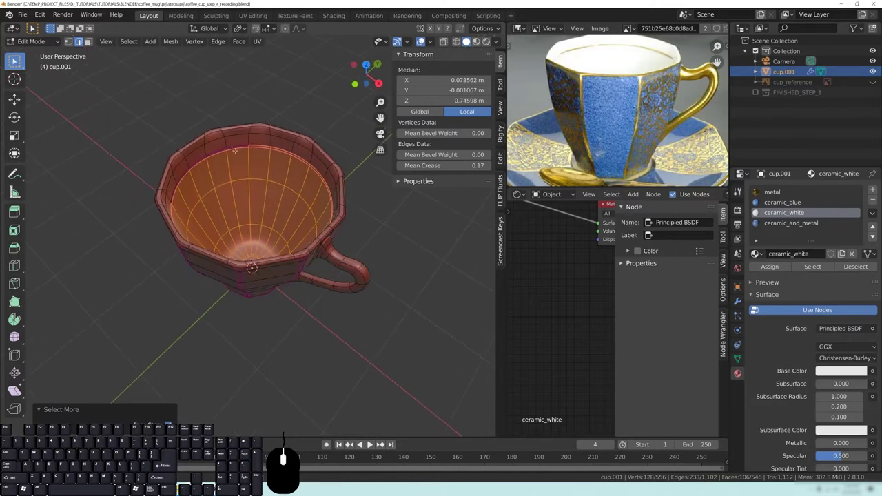
{"action": "middle_click_drag", "start_coordinate": [219, 146], "coordinate": [298, 190]}
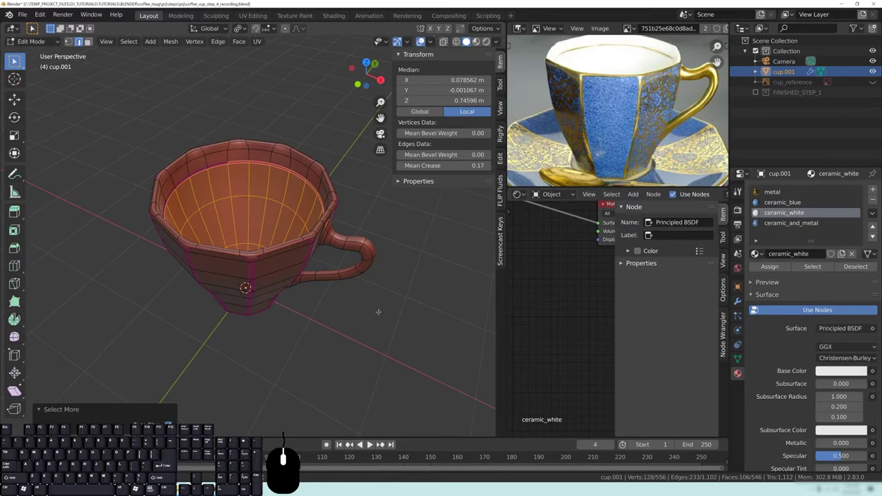
{"action": "middle_click_drag", "start_coordinate": [270, 255], "coordinate": [235, 213]}
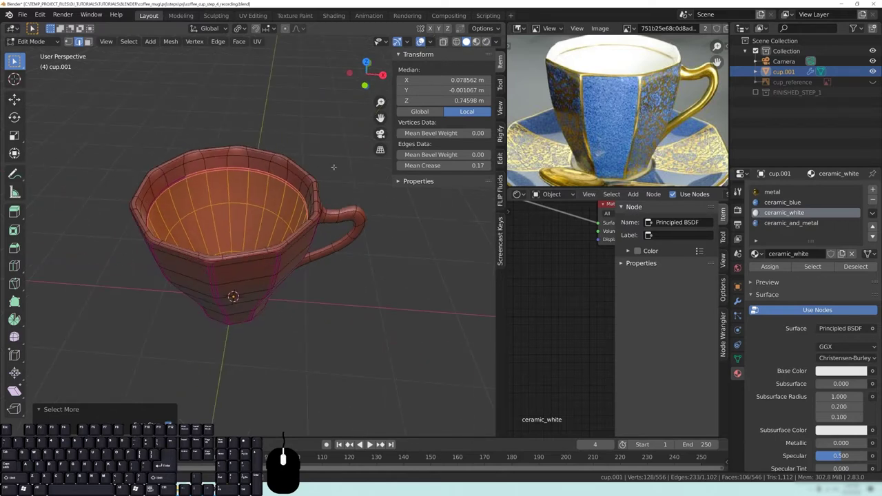
{"action": "key", "text": "Tab"}
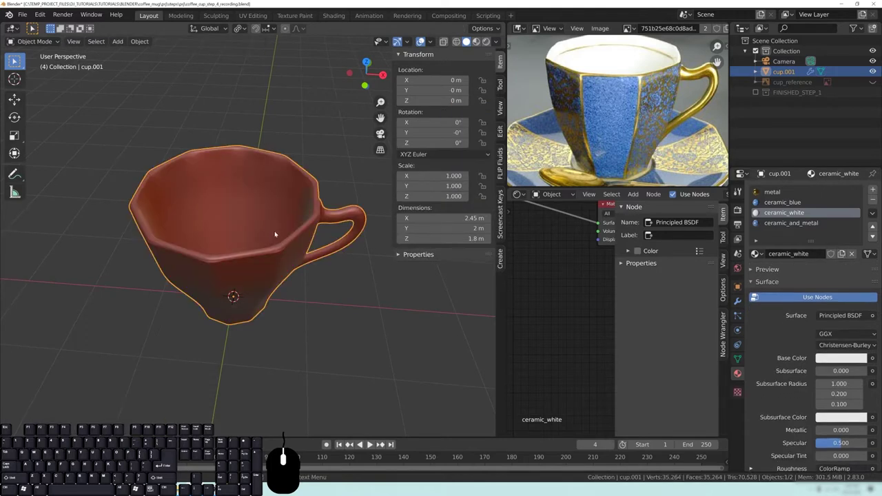
- Rename the cup.001 object as coffee_cup
{"action": "middle_click_drag", "start_coordinate": [276, 232], "coordinate": [277, 270]}
{"action": "key", "text": "KP_1"}
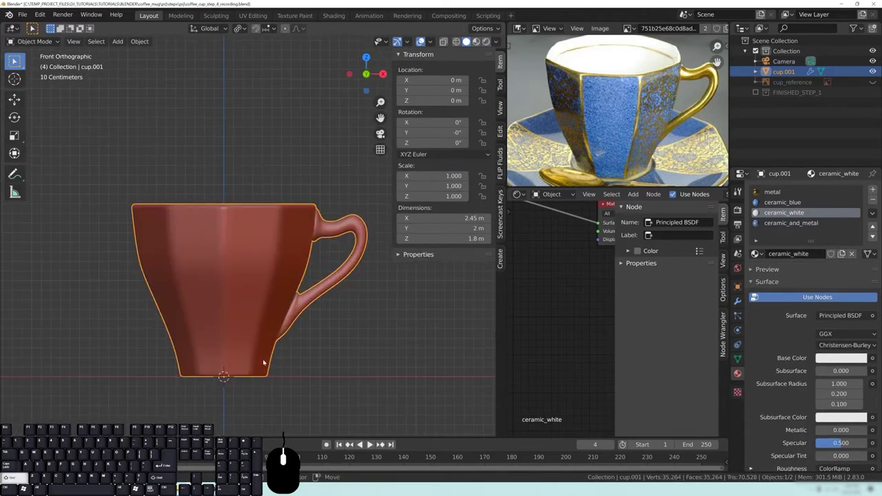
{"action": "middle_click_drag", "start_coordinate": [264, 363], "coordinate": [319, 242], "text": "shift"}
{"action": "scroll", "coordinate": [290, 315], "scroll_direction": "up", "scroll_amount": 6}
{"action": "middle_click_drag", "start_coordinate": [371, 337], "coordinate": [271, 330], "text": "shift"}
{"action": "double_click", "coordinate": [783, 71]}
{"action": "type", "text": "cof"}
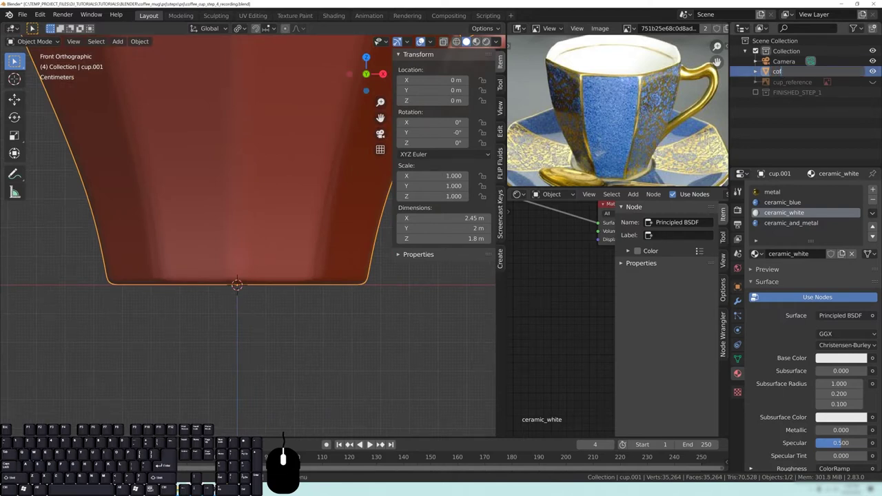
{"action": "type", "text": "fee_cup"}
{"action": "key", "text": "Return"}
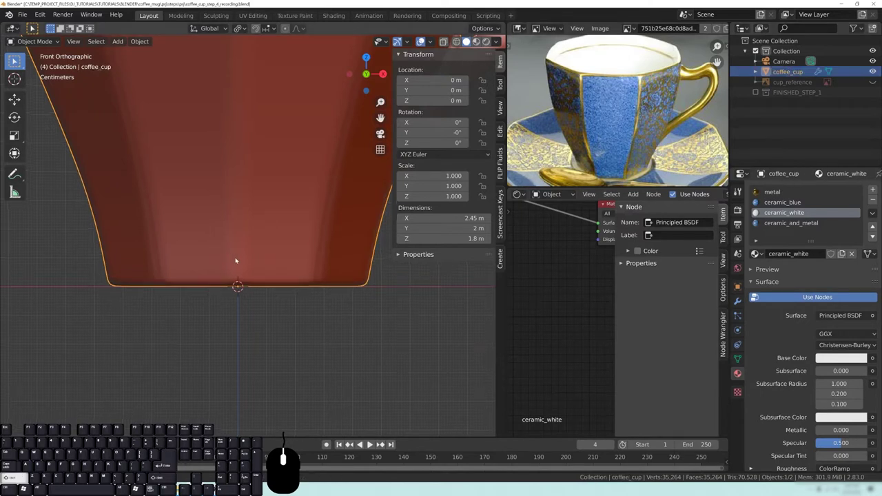
- Add a mesh circle at the base of the cup, working from the front orthographic view
{"action": "scroll", "coordinate": [258, 333], "scroll_direction": "down", "scroll_amount": 4}
{"action": "middle_click_drag", "start_coordinate": [234, 351], "coordinate": [262, 276]}
{"action": "key", "text": "KP_1"}
{"action": "middle_click_drag", "start_coordinate": [265, 354], "coordinate": [285, 337], "text": "shift"}
{"action": "middle_click_drag", "start_coordinate": [301, 240], "coordinate": [238, 249]}
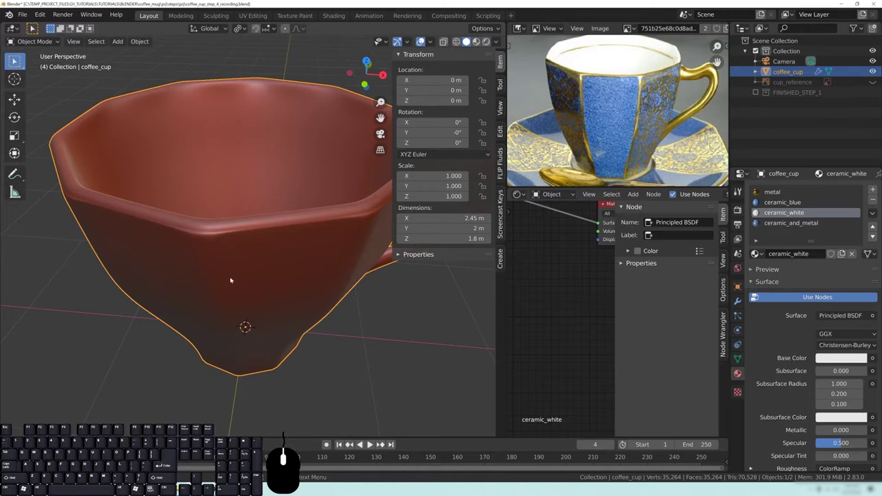
{"action": "middle_click_drag", "start_coordinate": [262, 363], "coordinate": [281, 331]}
{"action": "key", "text": "KP_1"}
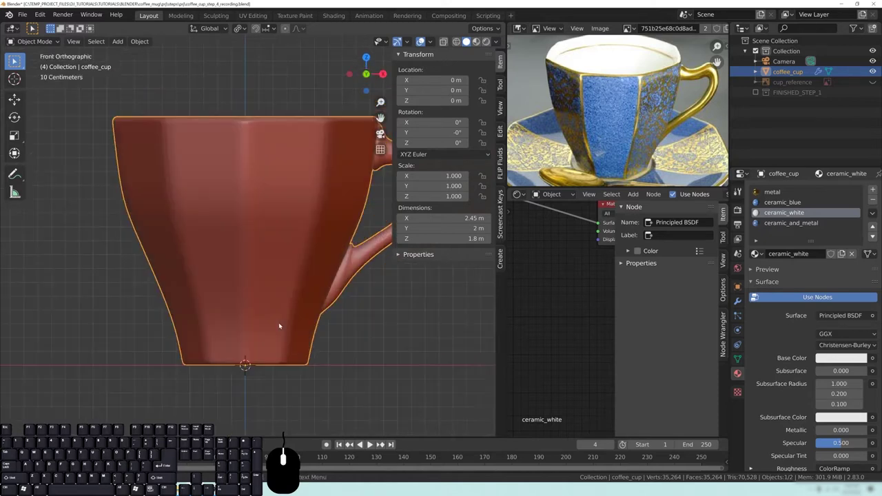
{"action": "key", "text": "shift+a"}
{"action": "mouse_move", "coordinate": [266, 275]}
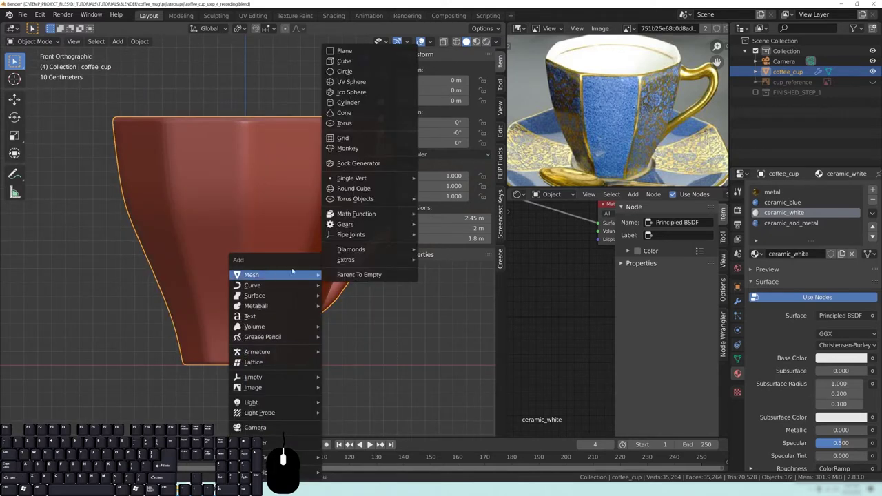
{"action": "left_click", "coordinate": [344, 71]}
- Open the circle for mesh editing in vertex selection and show the front view in wireframe shading
{"action": "middle_click_drag", "start_coordinate": [262, 331], "coordinate": [257, 351]}
{"action": "scroll", "coordinate": [257, 352], "scroll_direction": "down", "scroll_amount": 3}
{"action": "key", "text": "Tab"}
{"action": "middle_click_drag", "start_coordinate": [386, 292], "coordinate": [315, 321]}
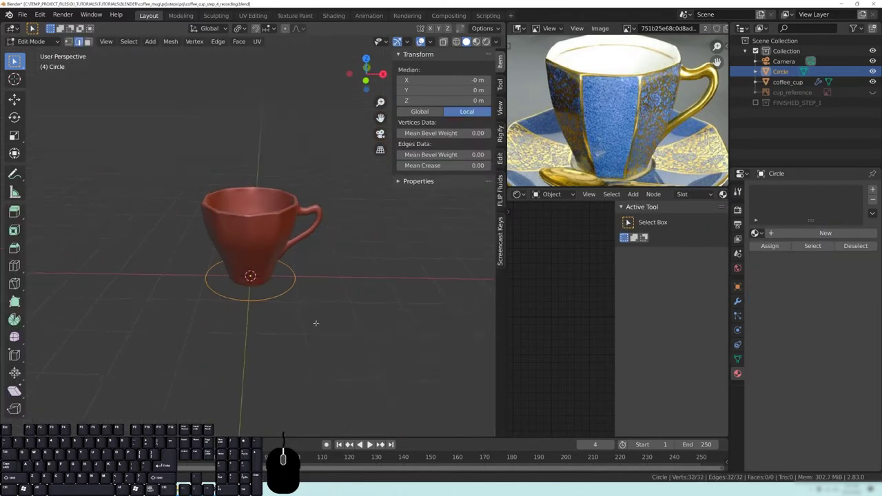
{"action": "left_click", "coordinate": [68, 42]}
{"action": "key", "text": "KP_1"}
{"action": "scroll", "coordinate": [309, 303], "scroll_direction": "up", "scroll_amount": 5}
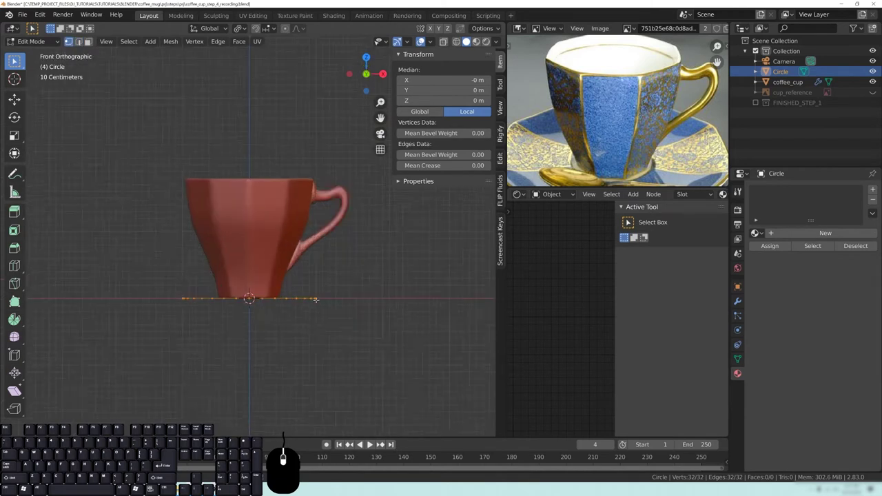
{"action": "left_click", "coordinate": [456, 41]}
{"action": "scroll", "coordinate": [491, 279], "scroll_direction": "up", "scroll_amount": 2}
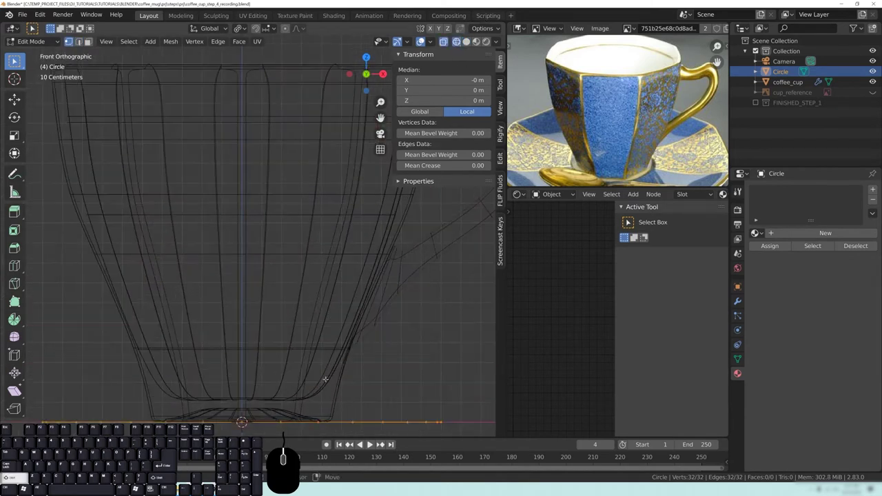
- Scale the circle by 0.425, raise it about 0.1 m along Z, and scale it by 0.837 to fit the cup's inner bottom
{"action": "key", "text": "s"}
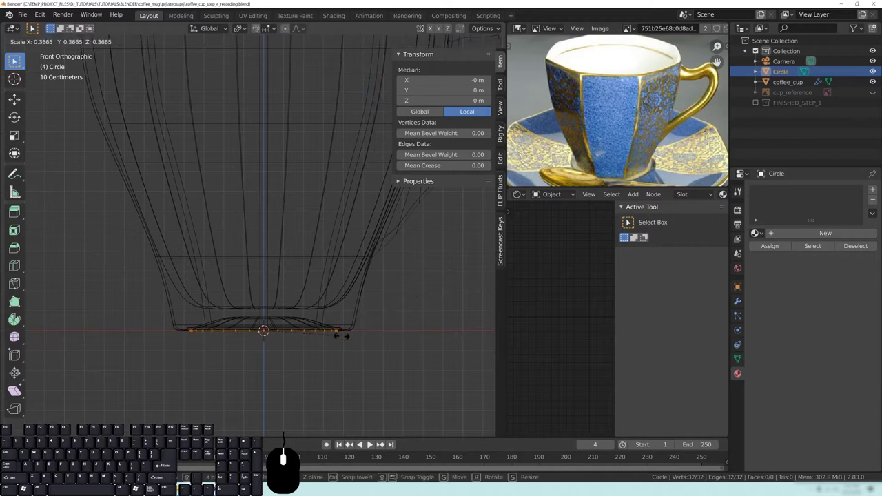
{"action": "left_click", "coordinate": [346, 338]}
{"action": "key", "text": "g"}
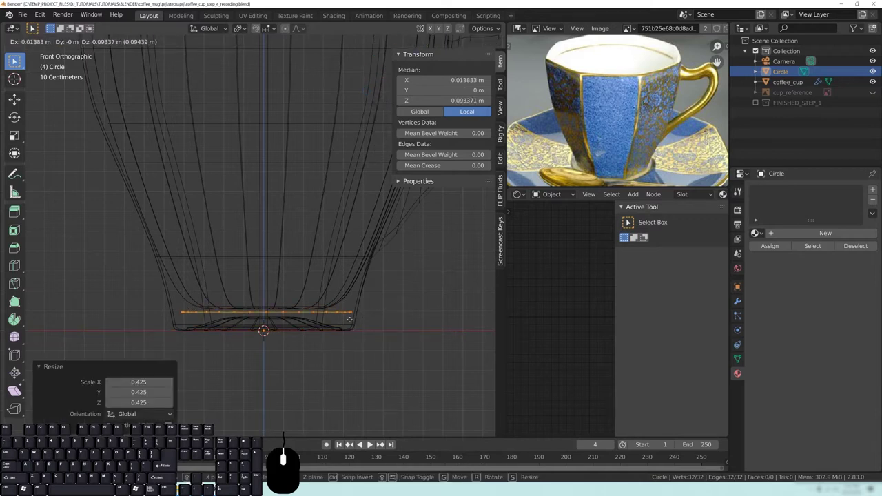
{"action": "key", "text": "z"}
{"action": "left_click", "coordinate": [350, 319]}
{"action": "key", "text": "s"}
{"action": "left_click", "coordinate": [425, 287]}
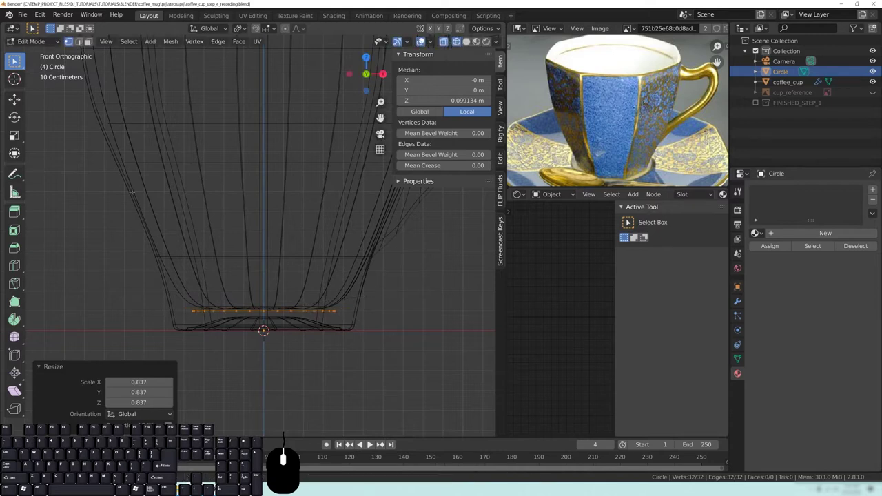
- Extrude the bottom ring about 0.73 m up along Z and scale the new ring by 2.033 to follow the cup's wall
{"action": "scroll", "coordinate": [331, 312], "scroll_direction": "up", "scroll_amount": 4}
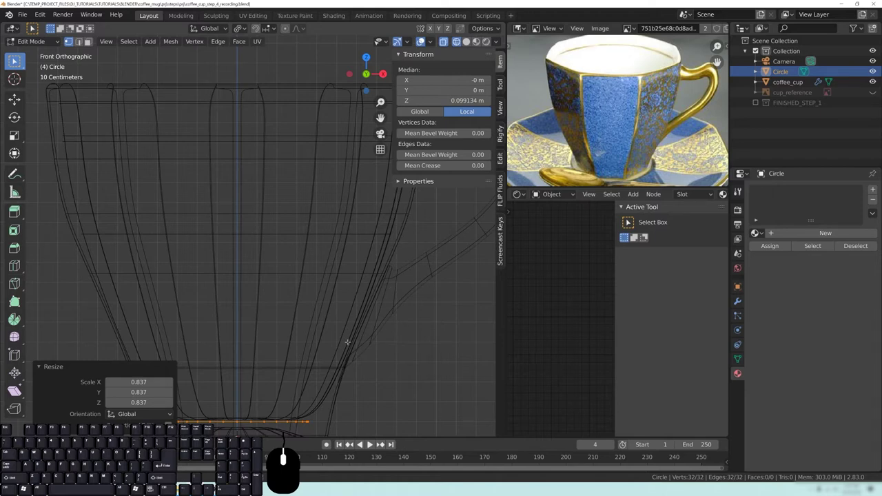
{"action": "middle_click_drag", "start_coordinate": [296, 402], "coordinate": [338, 342], "text": "shift"}
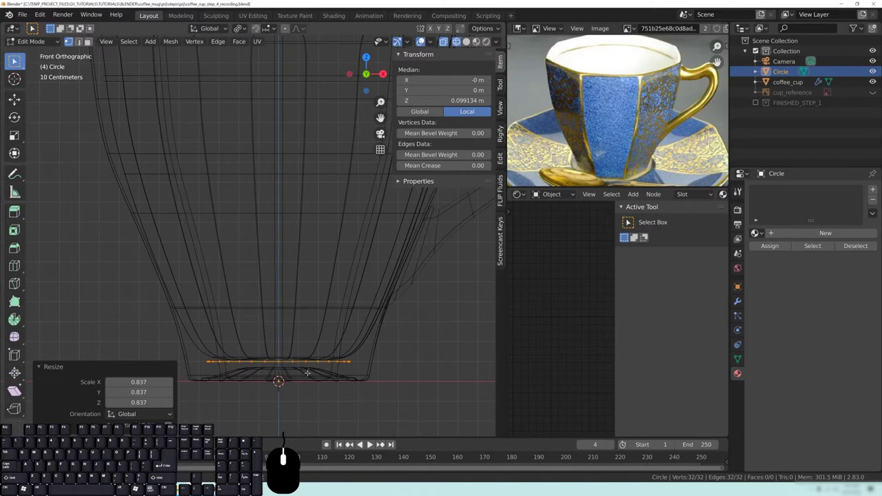
{"action": "mouse_move", "coordinate": [328, 354]}
{"action": "middle_mouse_down", "text": "shift"}
{"action": "mouse_move", "coordinate": [320, 369]}
{"action": "mouse_move", "coordinate": [320, 344]}
{"action": "middle_mouse_up", "text": "shift"}
{"action": "middle_click_drag", "start_coordinate": [285, 287], "coordinate": [287, 311], "text": "shift"}
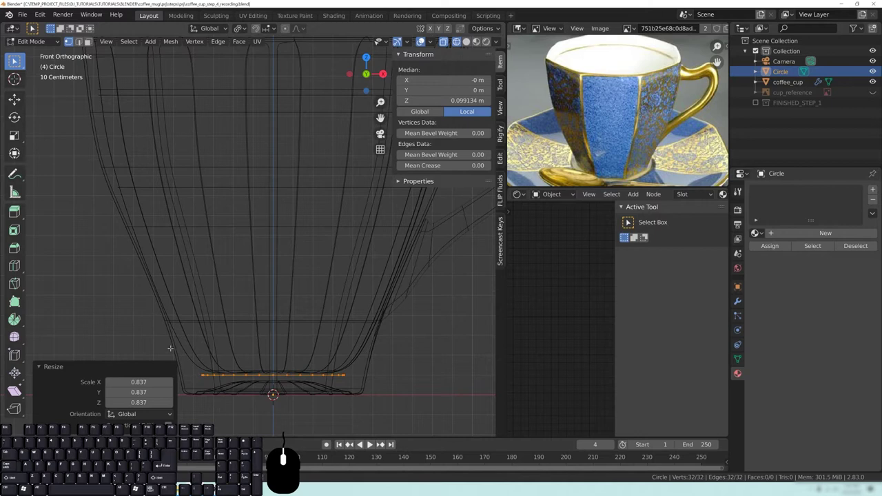
{"action": "middle_click_drag", "start_coordinate": [407, 257], "coordinate": [219, 106]}
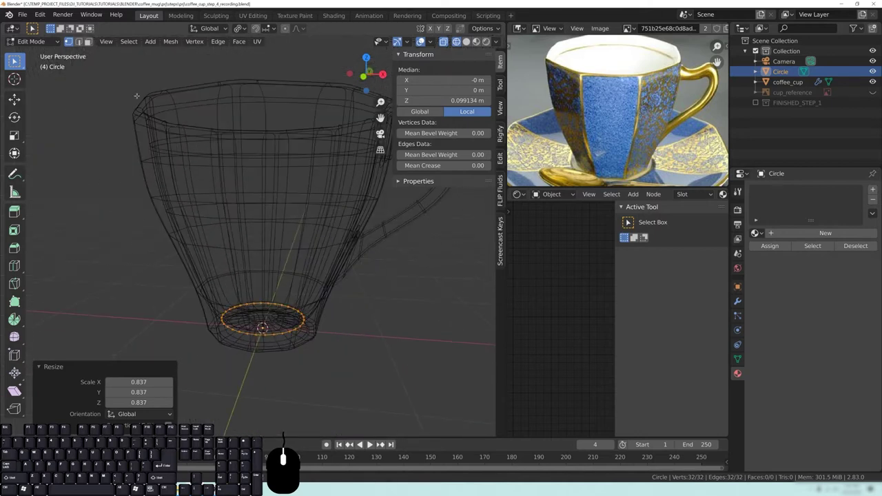
{"action": "key", "text": "KP_1"}
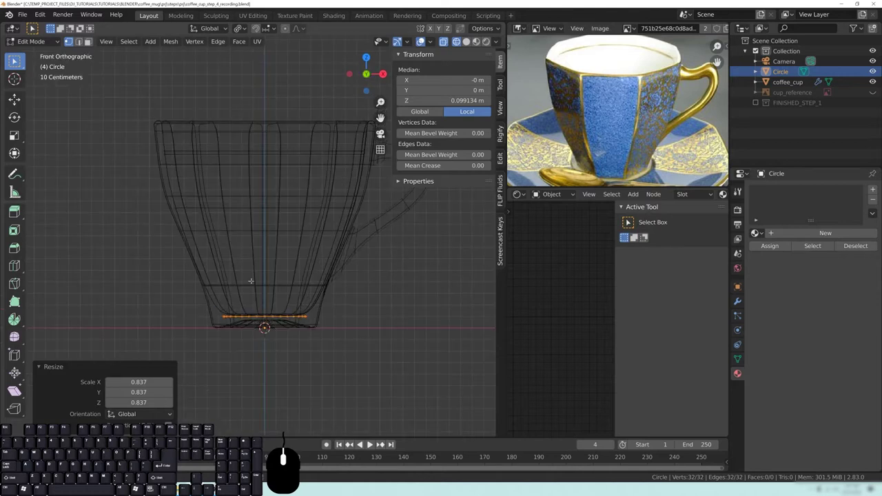
{"action": "scroll", "coordinate": [337, 374], "scroll_direction": "up", "scroll_amount": 3}
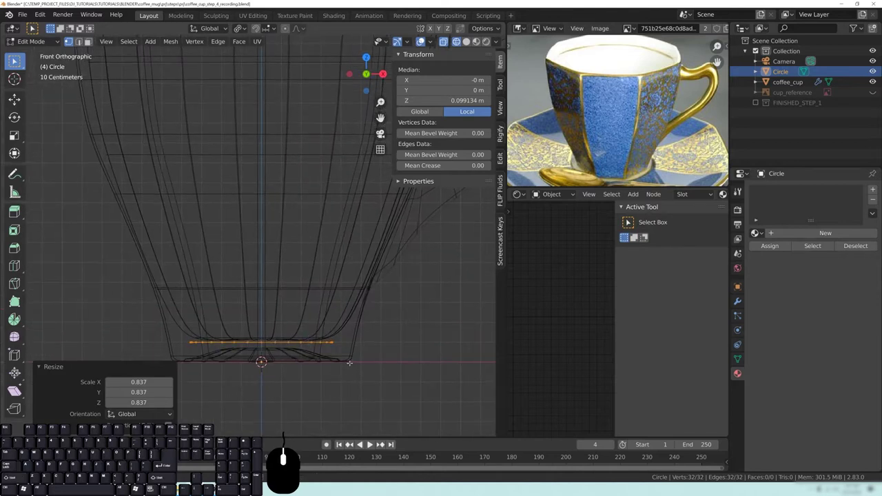
{"action": "key", "text": "e"}
{"action": "key", "text": "z"}
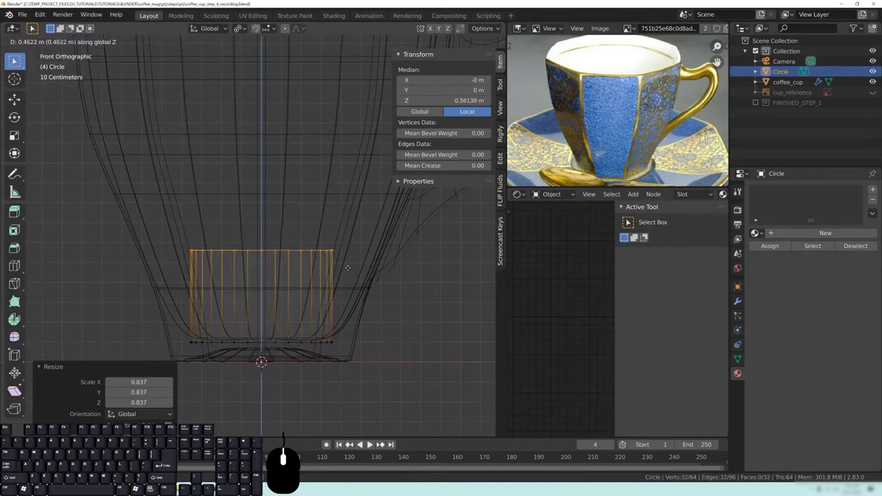
{"action": "left_click", "coordinate": [358, 218]}
{"action": "key", "text": "s"}
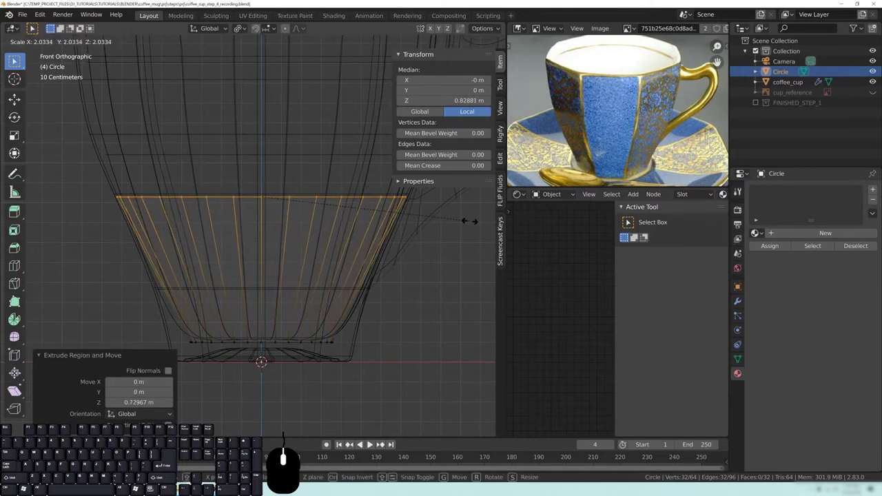
{"action": "left_click", "coordinate": [460, 224]}
- Extrude the upper ring another 0.65 m or so upward and scale it by 1.228 to follow the widening wall
{"action": "middle_click_drag", "start_coordinate": [269, 245], "coordinate": [322, 347], "text": "shift"}
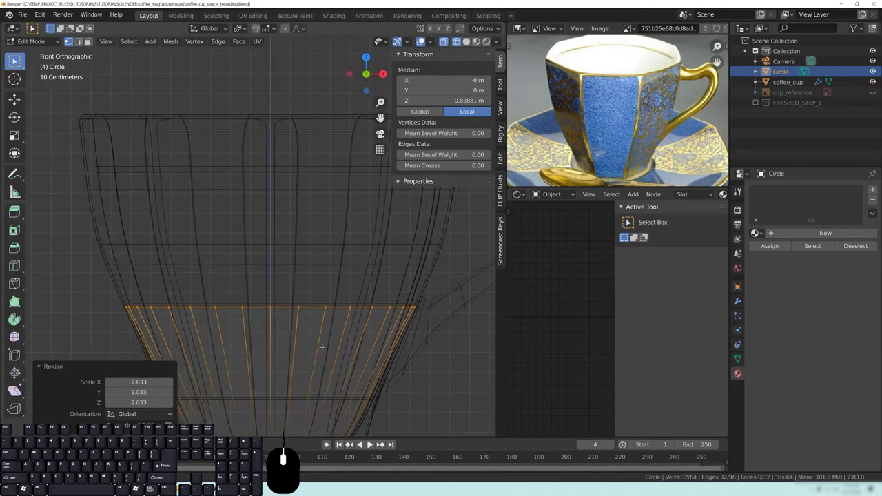
{"action": "key", "text": "e"}
{"action": "left_click", "coordinate": [351, 216]}
{"action": "key", "text": "s"}
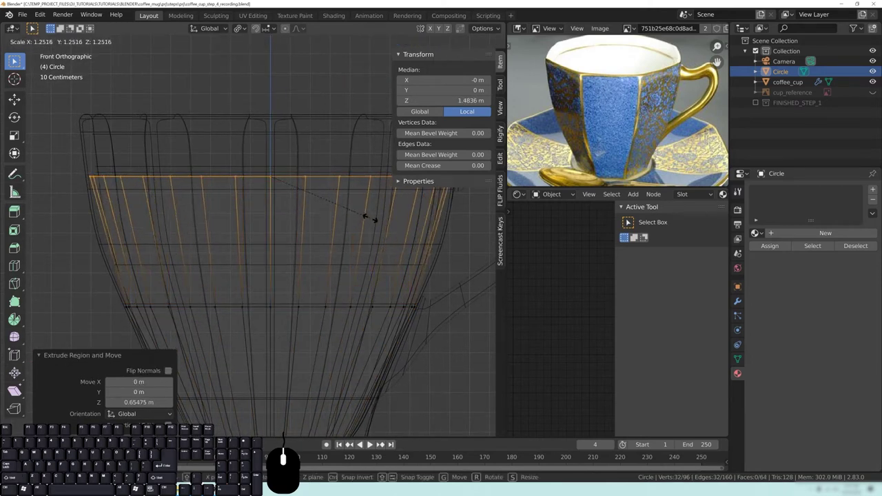
{"action": "left_click", "coordinate": [362, 217]}
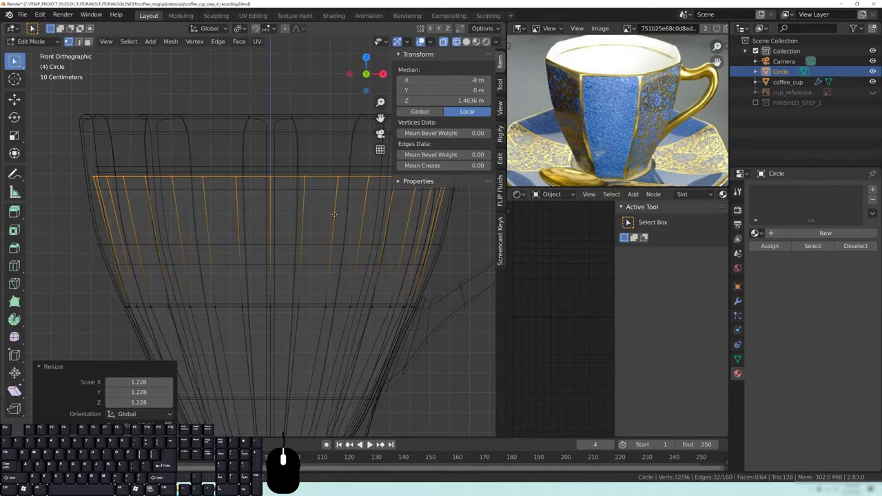
- Lower the newly extruded ring along Z and scale it by 0.952 to match the cup's inner wall
{"action": "key", "text": "g"}
{"action": "key", "text": "z"}
{"action": "left_click", "coordinate": [335, 269]}
{"action": "key", "text": "s"}
{"action": "left_click", "coordinate": [422, 235]}
- Extrude the ring about 0.445 m along Z to just below the cup's rim and scale it by 1.063
{"action": "key", "text": "e"}
{"action": "key", "text": "z"}
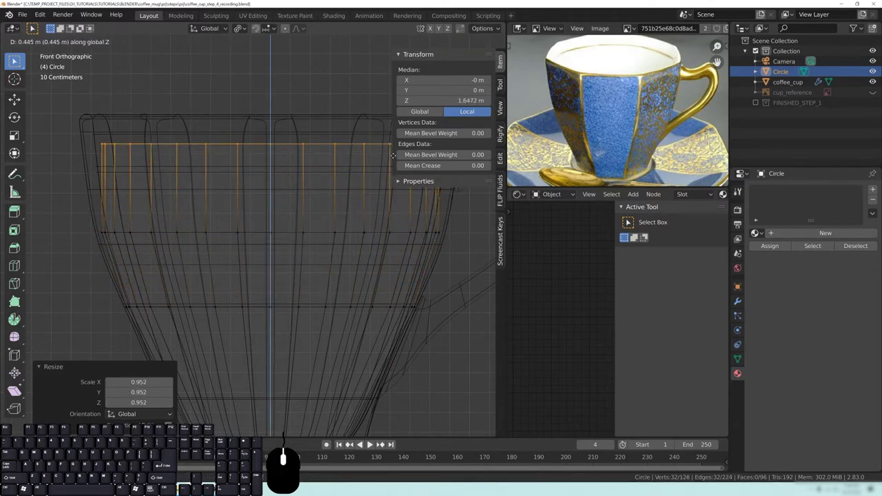
{"action": "left_click", "coordinate": [429, 191]}
{"action": "key", "text": "s"}
{"action": "left_click", "coordinate": [438, 191]}
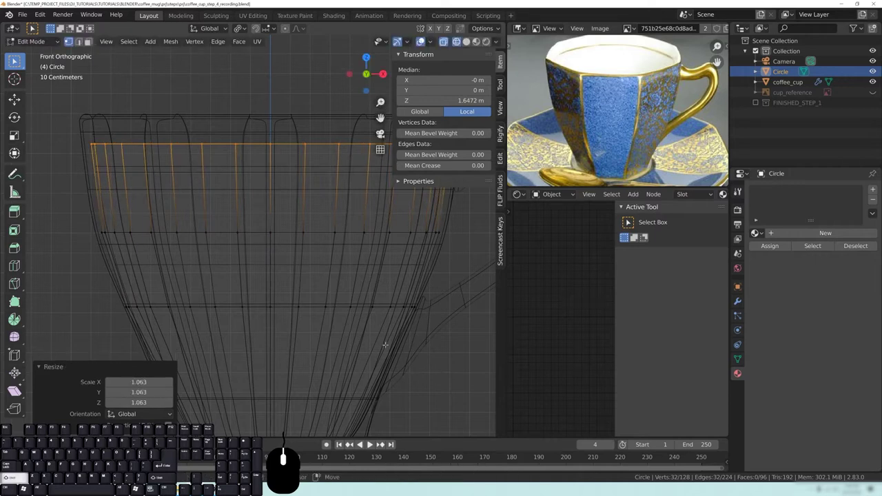
- Raise the topmost ring about 0.035 m along Z
{"action": "middle_click_drag", "start_coordinate": [297, 248], "coordinate": [362, 269], "text": "shift"}
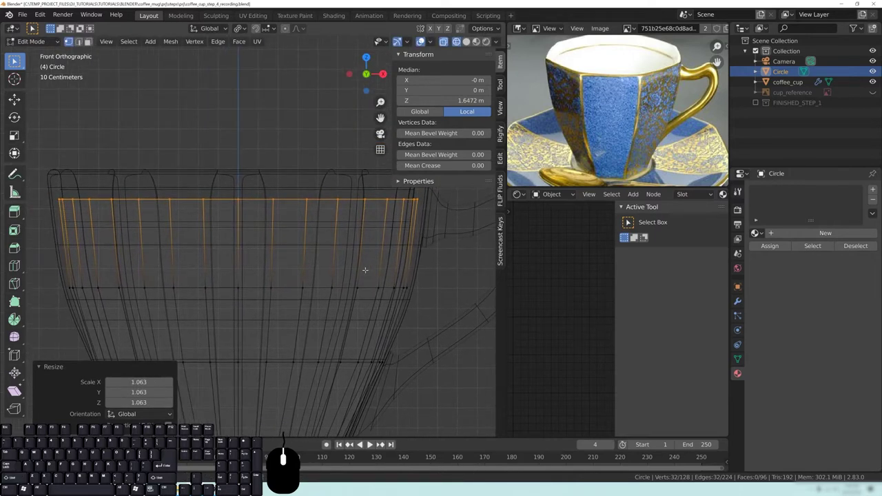
{"action": "key", "text": "g"}
{"action": "key", "text": "z"}
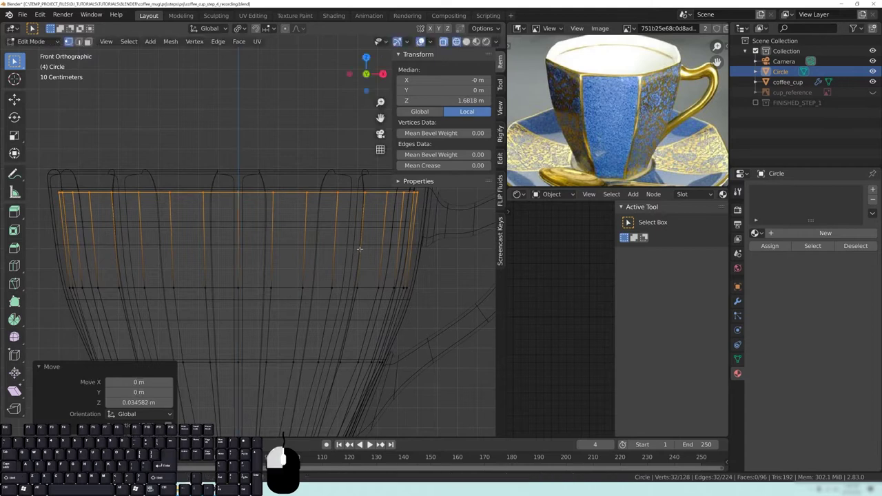
- Scale the topmost ring up slightly to meet the cup's inner wall
{"action": "left_click", "coordinate": [354, 248]}
{"action": "key", "text": "s"}
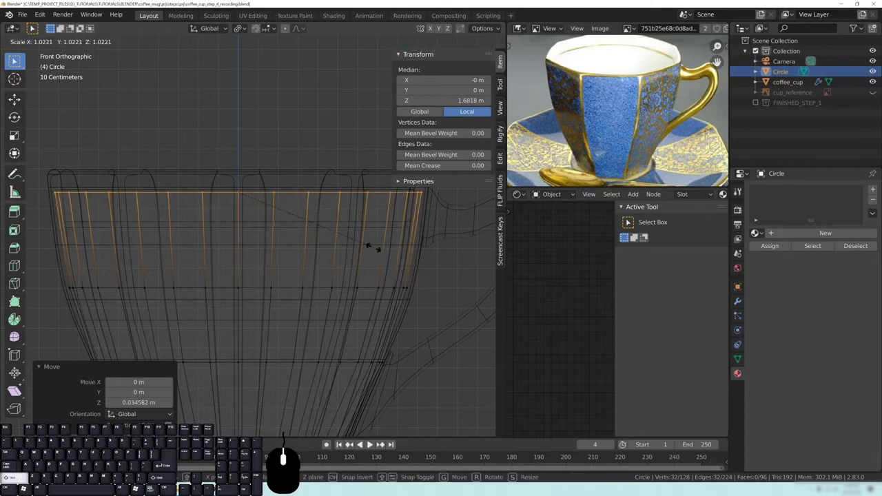
{"action": "left_click", "coordinate": [373, 250]}
- Add a loop cut in the lower part of the liquid, slide it into place and scale it to follow the cup's inner wall
{"action": "middle_click_drag", "start_coordinate": [370, 267], "coordinate": [401, 70], "text": "shift"}
{"action": "left_click", "coordinate": [258, 309], "text": "alt"}
{"action": "mouse_move", "coordinate": [265, 303]}
{"action": "middle_mouse_down", "text": "ctrl"}
{"action": "mouse_move", "coordinate": [276, 228]}
{"action": "mouse_move", "coordinate": [287, 270]}
{"action": "middle_mouse_up", "text": "ctrl"}
{"action": "key", "text": "ctrl+r"}
{"action": "double_click", "coordinate": [268, 245]}
{"action": "key", "text": "g"}
{"action": "key", "text": "g"}
{"action": "left_click", "coordinate": [292, 243]}
{"action": "key", "text": "s"}
{"action": "left_click", "coordinate": [305, 236]}
- Extrude the bottom ring inward as a smaller concentric ring and fill the remaining hole with a face
{"action": "key", "text": "shift+z"}
{"action": "left_click", "coordinate": [257, 311], "text": "alt"}
{"action": "key", "text": "e"}
{"action": "key", "text": "s"}
{"action": "left_click", "coordinate": [274, 283]}
{"action": "middle_click_drag", "start_coordinate": [303, 323], "coordinate": [298, 258]}
{"action": "key", "text": "f"}
- Extrude the liquid's top ring inward twice to make two concentric rings across its surface
{"action": "scroll", "coordinate": [289, 290], "scroll_direction": "down", "scroll_amount": 4}
{"action": "middle_click_drag", "start_coordinate": [285, 301], "coordinate": [279, 358]}
{"action": "left_click", "coordinate": [180, 103], "text": "alt"}
{"action": "middle_click_drag", "start_coordinate": [276, 173], "coordinate": [271, 221], "text": "shift"}
{"action": "key", "text": "e"}
{"action": "key", "text": "s"}
{"action": "left_click", "coordinate": [363, 199]}
{"action": "key", "text": "e"}
{"action": "key", "text": "s"}
{"action": "left_click", "coordinate": [297, 204]}
- Extrude the innermost top ring once more in place and merge the new vertices at the center to close the surface
{"action": "key", "text": "e"}
{"action": "key", "text": "s"}
{"action": "right_click", "coordinate": [297, 206]}
{"action": "key", "text": "m"}
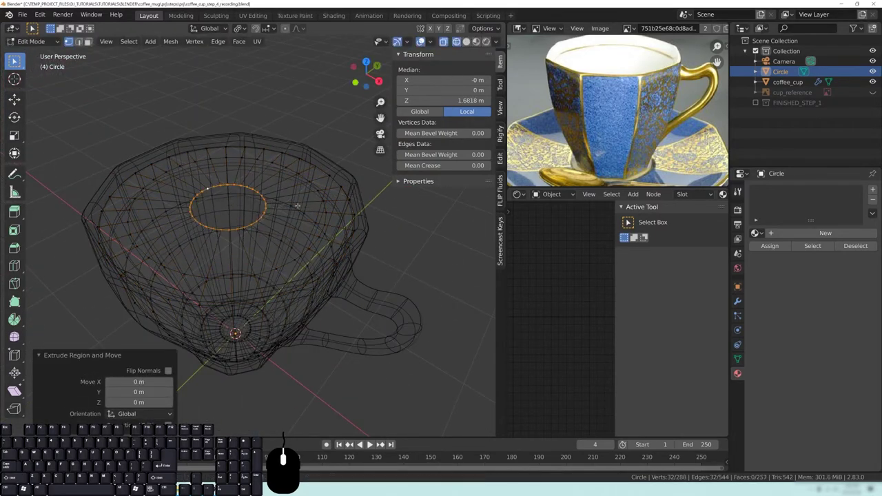
{"action": "left_click", "coordinate": [293, 229]}
- Select the liquid's entire top surface from the front in wireframe and lower it about 0.191 m along Z
{"action": "middle_click_drag", "start_coordinate": [230, 227], "coordinate": [249, 210]}
{"action": "key", "text": "shift+z"}
{"action": "key", "text": "z"}
{"action": "left_click", "coordinate": [230, 228]}
{"action": "key", "text": "KP_1"}
{"action": "left_click_drag", "start_coordinate": [61, 140], "coordinate": [443, 214]}
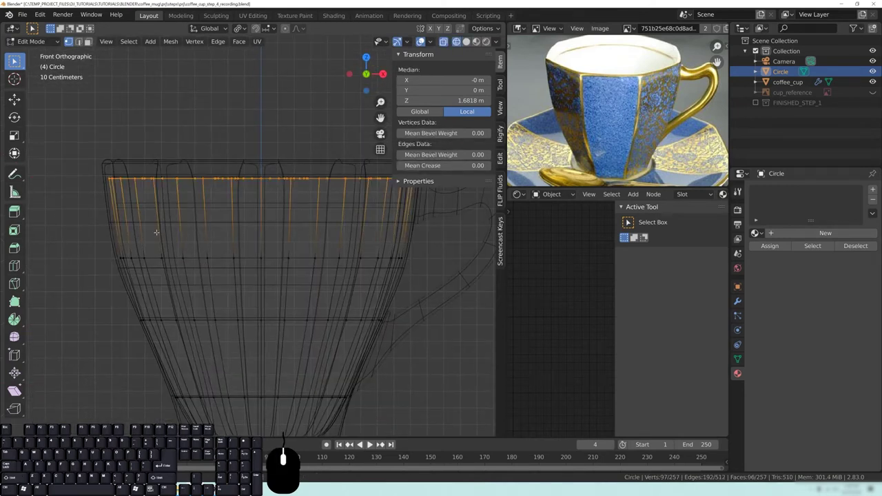
{"action": "middle_click_drag", "start_coordinate": [302, 210], "coordinate": [271, 239], "text": "shift"}
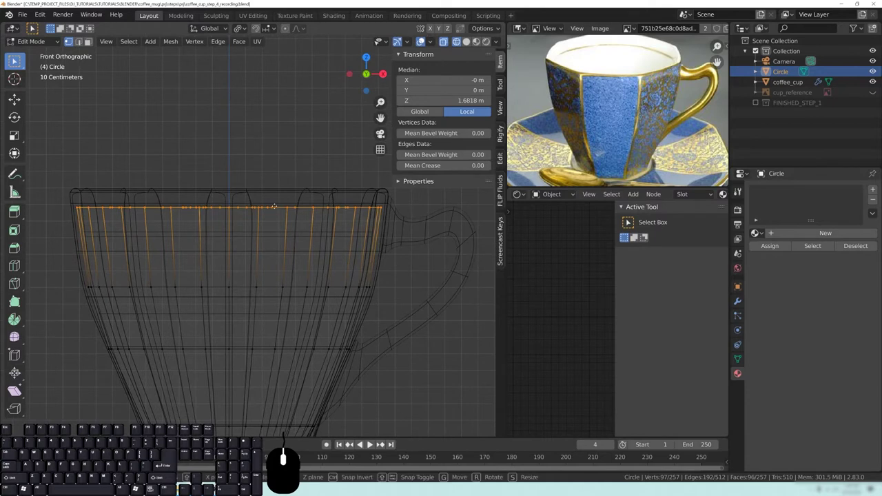
{"action": "key", "text": "g"}
{"action": "key", "text": "z"}
{"action": "key", "text": "Return"}
- Switch the viewport to material preview and inspect the liquid level inside the cup
{"action": "key", "text": "z"}
{"action": "middle_click_drag", "start_coordinate": [250, 191], "coordinate": [308, 215]}
{"action": "left_click", "coordinate": [378, 220]}
{"action": "key", "text": "z"}
{"action": "left_click", "coordinate": [314, 240]}
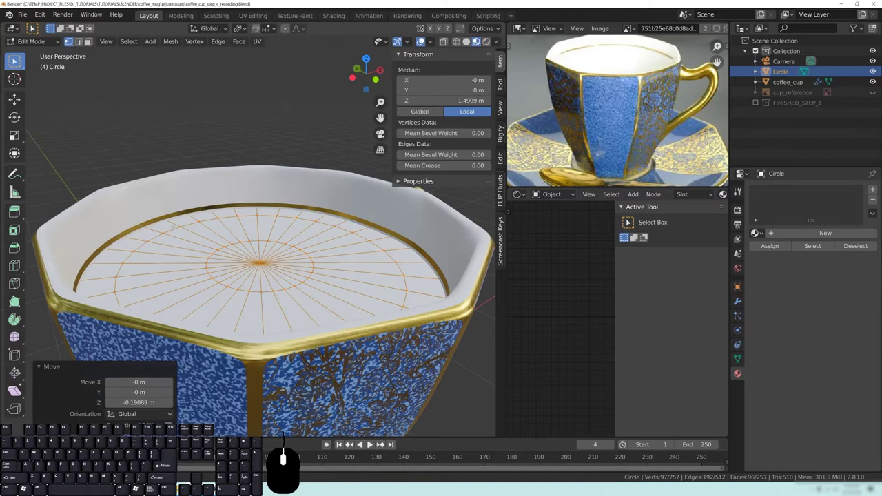
{"action": "middle_click_drag", "start_coordinate": [150, 222], "coordinate": [186, 229]}
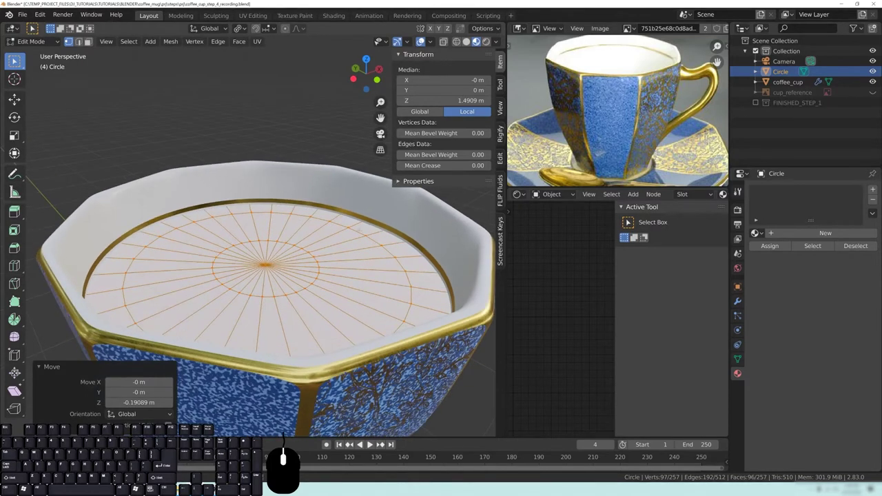
{"action": "middle_click_drag", "start_coordinate": [252, 241], "coordinate": [253, 234]}
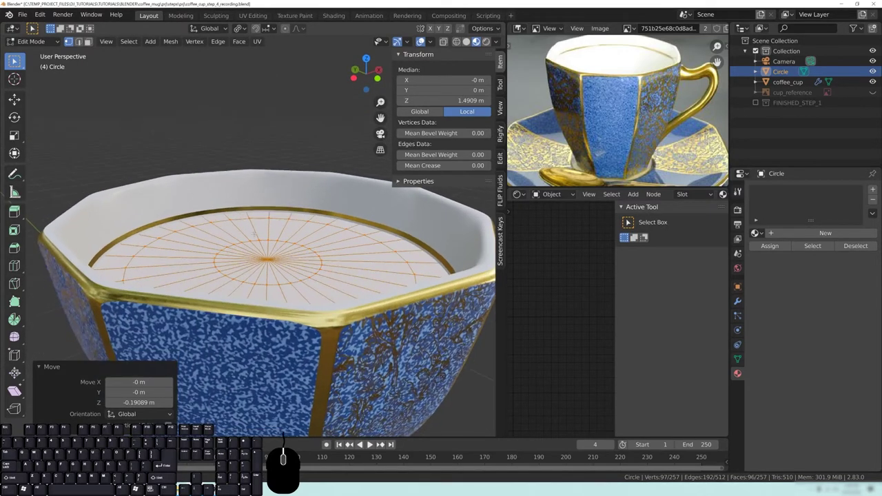
- Lower the liquid's top surface about 0.014 m along Z and scale it to meet the cup's inner wall
{"action": "key", "text": "g"}
{"action": "key", "text": "z"}
{"action": "left_click", "coordinate": [295, 220]}
{"action": "key", "text": "s"}
{"action": "left_click", "coordinate": [407, 218]}
- Switch the viewport to solid shading with X-ray enabled and clear the mesh selection
{"action": "middle_click_drag", "start_coordinate": [282, 227], "coordinate": [284, 264]}
{"action": "left_click", "coordinate": [215, 227], "text": "alt"}
{"action": "middle_click_drag", "start_coordinate": [264, 408], "coordinate": [449, 51]}
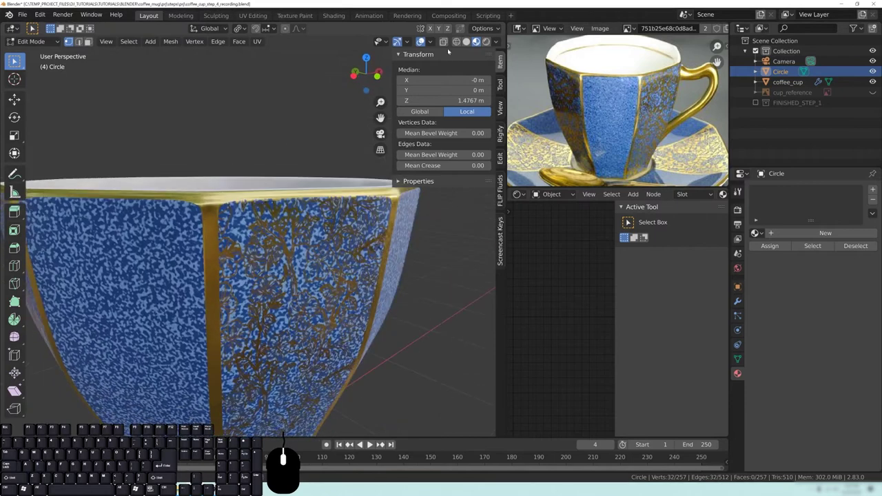
{"action": "left_click", "coordinate": [445, 43]}
{"action": "middle_click_drag", "start_coordinate": [339, 241], "coordinate": [350, 145], "text": "shift"}
{"action": "left_click", "coordinate": [468, 42]}
{"action": "mouse_move", "coordinate": [303, 251]}
{"action": "middle_mouse_down"}
{"action": "mouse_move", "coordinate": [276, 324]}
{"action": "mouse_move", "coordinate": [303, 258]}
{"action": "mouse_move", "coordinate": [233, 256]}
{"action": "mouse_move", "coordinate": [233, 226]}
{"action": "mouse_move", "coordinate": [194, 222]}
{"action": "mouse_move", "coordinate": [289, 248]}
{"action": "middle_mouse_up"}
{"action": "key", "text": "alt+a"}
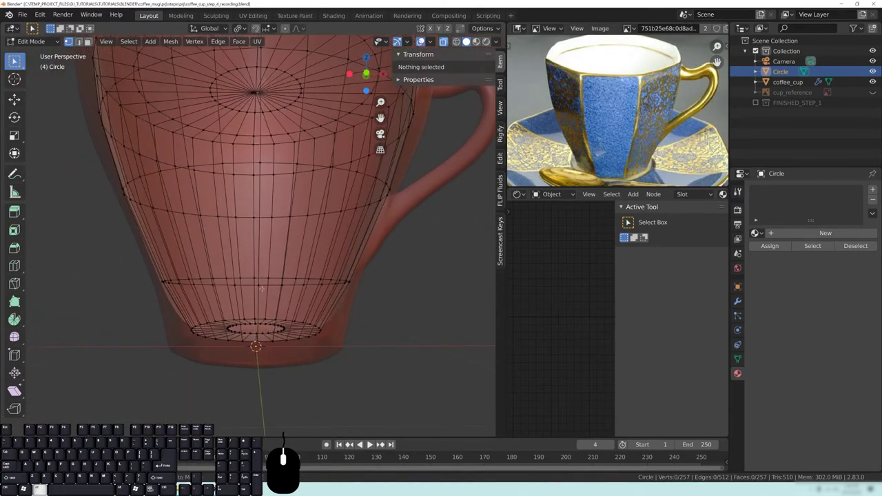
- Scale the edge loop above the base by about 1.04 and the bottom outer ring by 1.141 to follow the inner wall
{"action": "left_click", "coordinate": [317, 260], "text": "alt"}
{"action": "key", "text": "s"}
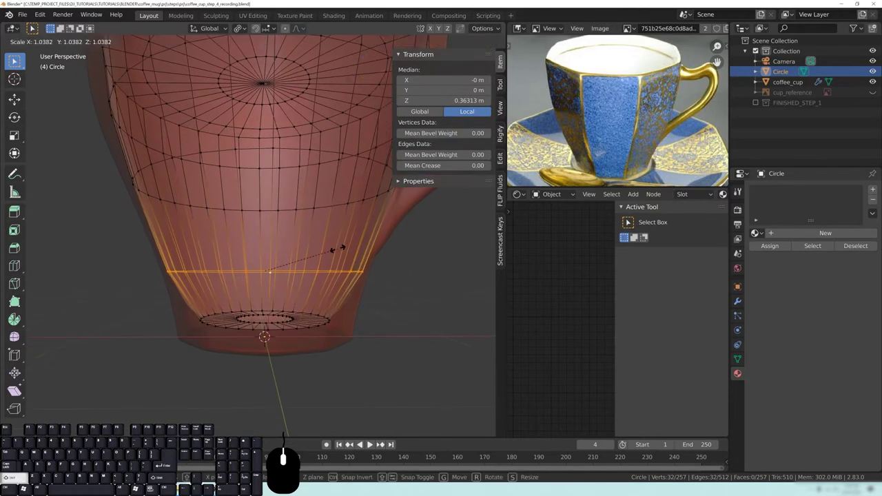
{"action": "left_click", "coordinate": [338, 249]}
{"action": "left_click", "coordinate": [328, 315], "text": "alt"}
{"action": "key", "text": "s"}
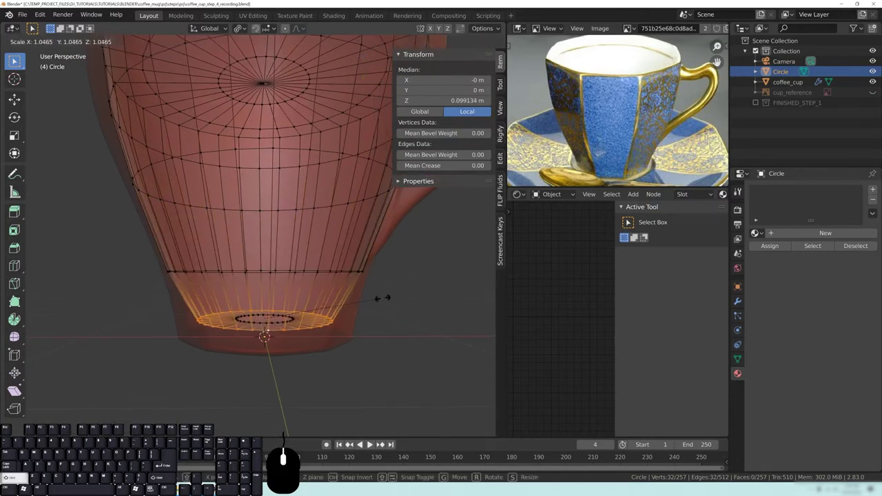
{"action": "left_click", "coordinate": [454, 274]}
- Clear the selection, turn off X-ray and inspect how the liquid's edge fits against the cup's inner wall
{"action": "middle_click_drag", "start_coordinate": [455, 274], "coordinate": [324, 288]}
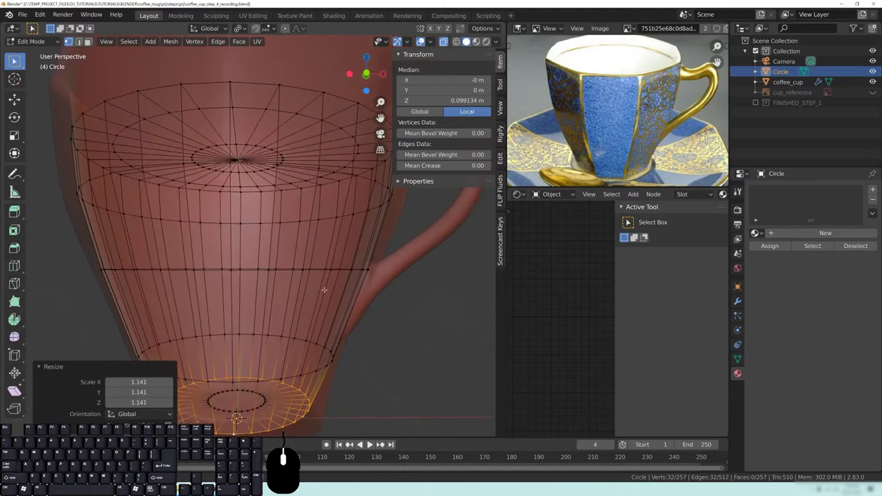
{"action": "scroll", "coordinate": [323, 289], "scroll_direction": "down", "scroll_amount": 2}
{"action": "key", "text": "alt+a"}
{"action": "middle_click_drag", "start_coordinate": [196, 160], "coordinate": [216, 201]}
{"action": "key", "text": "z"}
{"action": "left_click", "coordinate": [285, 197]}
{"action": "middle_click_drag", "start_coordinate": [285, 197], "coordinate": [265, 210]}
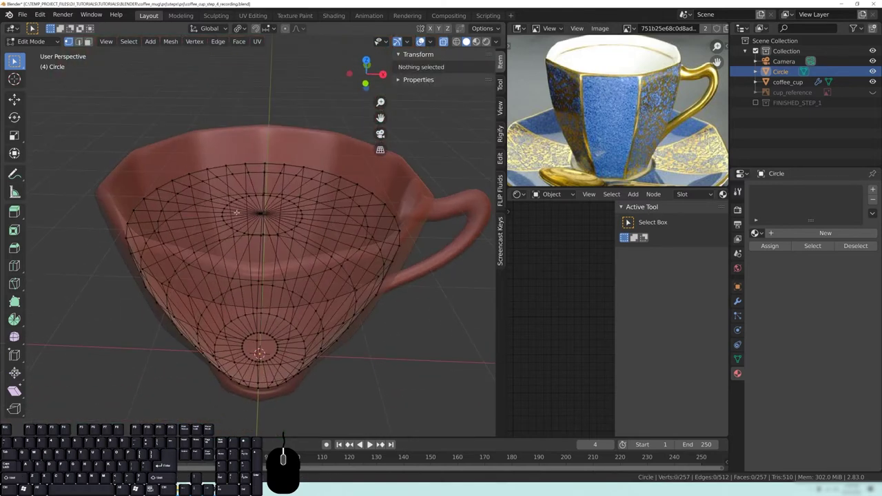
{"action": "left_click", "coordinate": [443, 42]}
{"action": "middle_click_drag", "start_coordinate": [244, 251], "coordinate": [258, 236]}
{"action": "scroll", "coordinate": [235, 232], "scroll_direction": "up", "scroll_amount": 2}
{"action": "scroll", "coordinate": [229, 239], "scroll_direction": "up", "scroll_amount": 2}
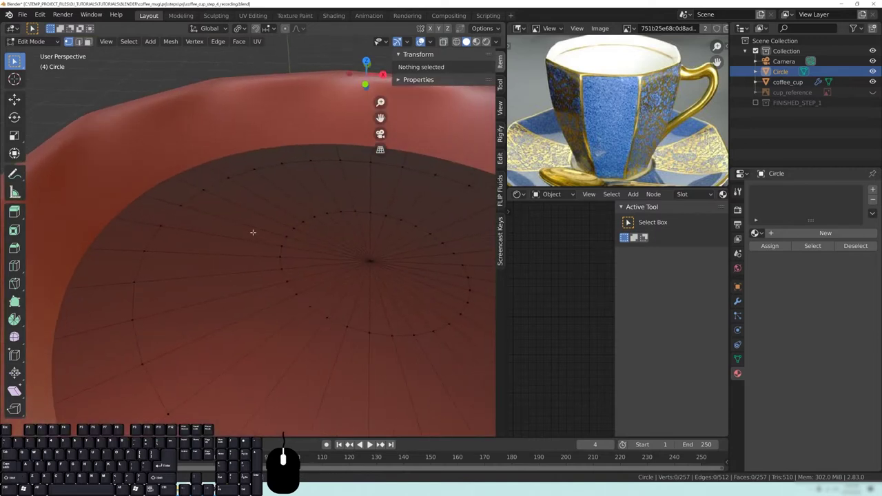
{"action": "middle_click_drag", "start_coordinate": [158, 200], "coordinate": [263, 236]}
{"action": "scroll", "coordinate": [139, 221], "scroll_direction": "down", "scroll_amount": 1}
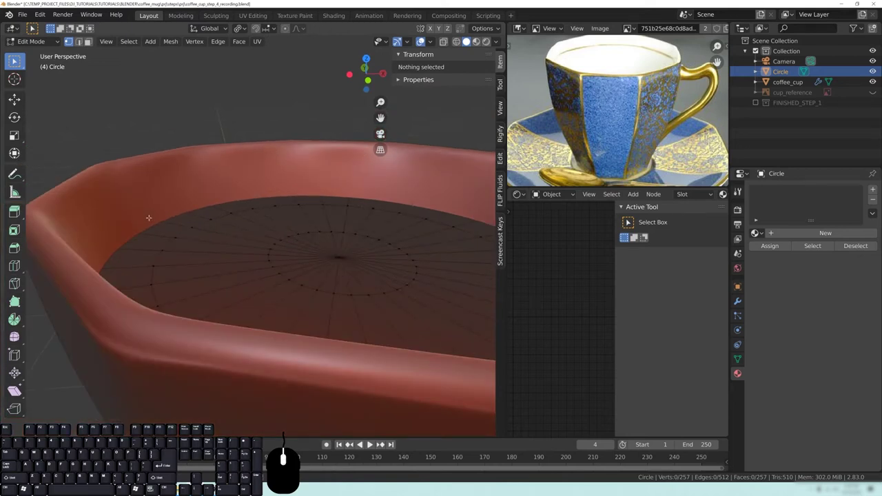
{"action": "middle_click_drag", "start_coordinate": [148, 228], "coordinate": [340, 238]}
- Select the whole liquid mesh, return to Object Mode and save the file
{"action": "key", "text": "a"}
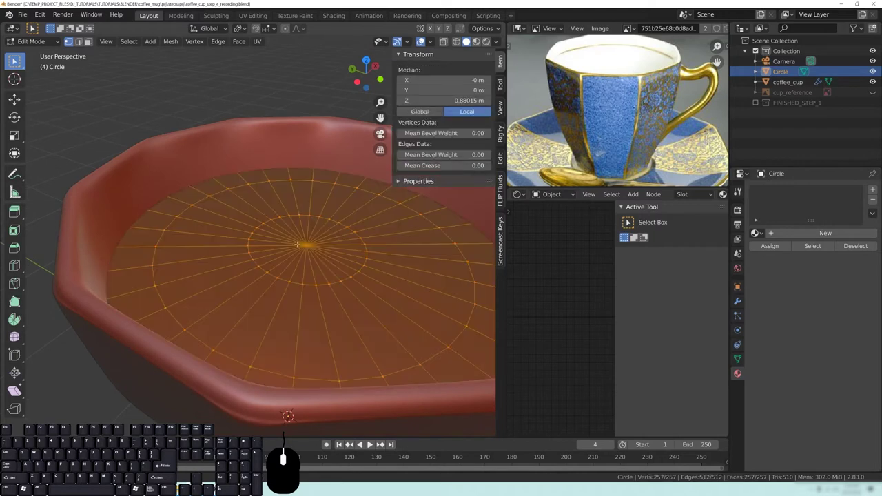
{"action": "key", "text": "Tab"}
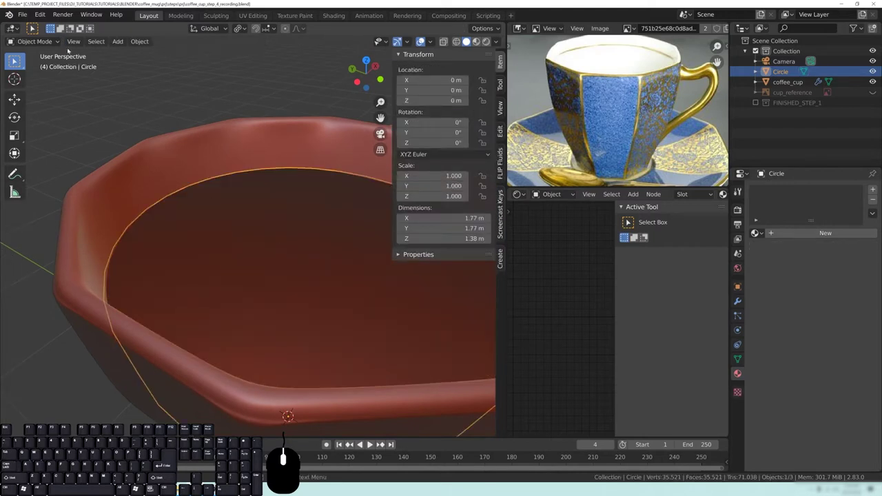
{"action": "left_click", "coordinate": [22, 14]}
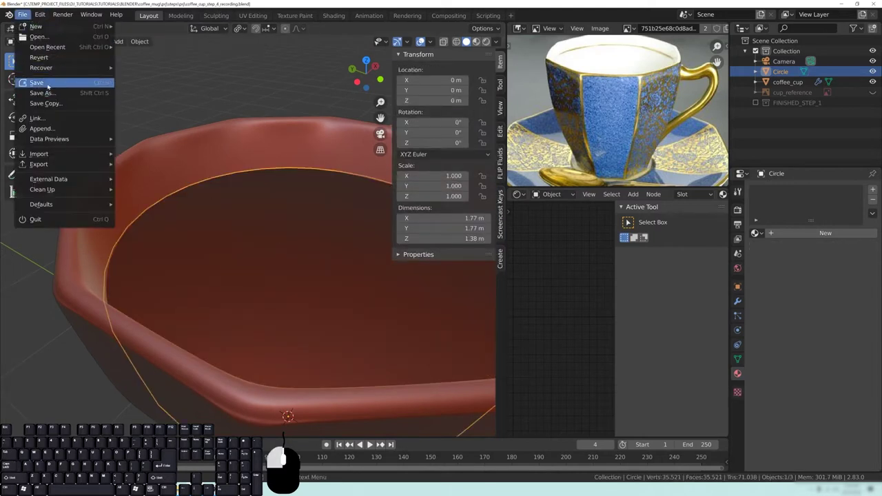
{"action": "left_click", "coordinate": [48, 86]}
- Add a Subdivision Surface modifier with 2 viewport subdivisions to the liquid and shade it smooth
{"action": "left_click", "coordinate": [738, 301]}
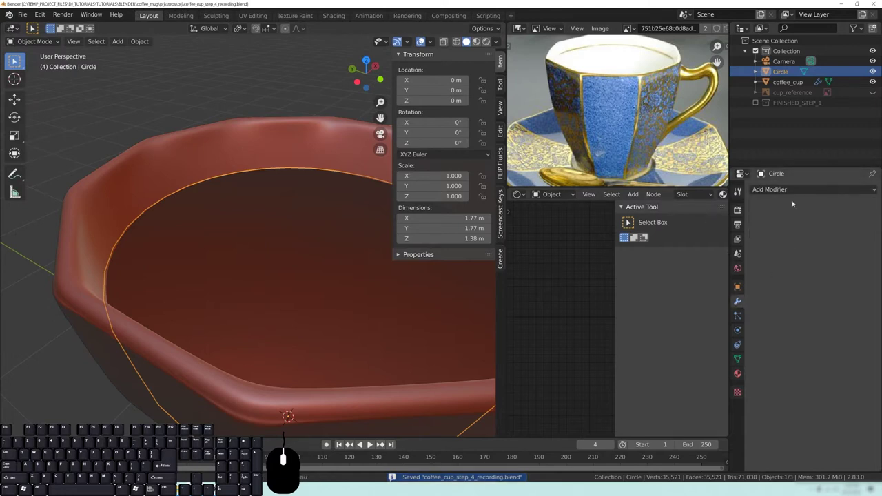
{"action": "left_click", "coordinate": [793, 190]}
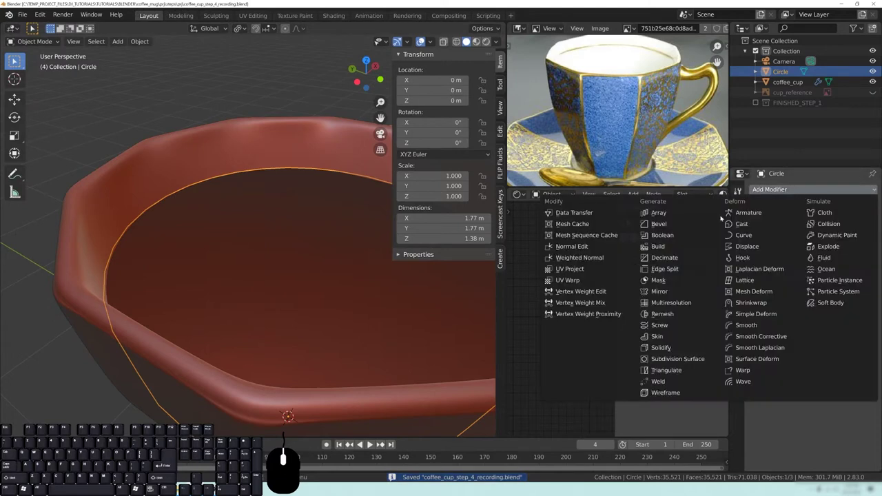
{"action": "left_click", "coordinate": [710, 359]}
{"action": "left_click", "coordinate": [804, 268]}
{"action": "middle_click_drag", "start_coordinate": [340, 299], "coordinate": [270, 310]}
{"action": "right_click", "coordinate": [266, 294]}
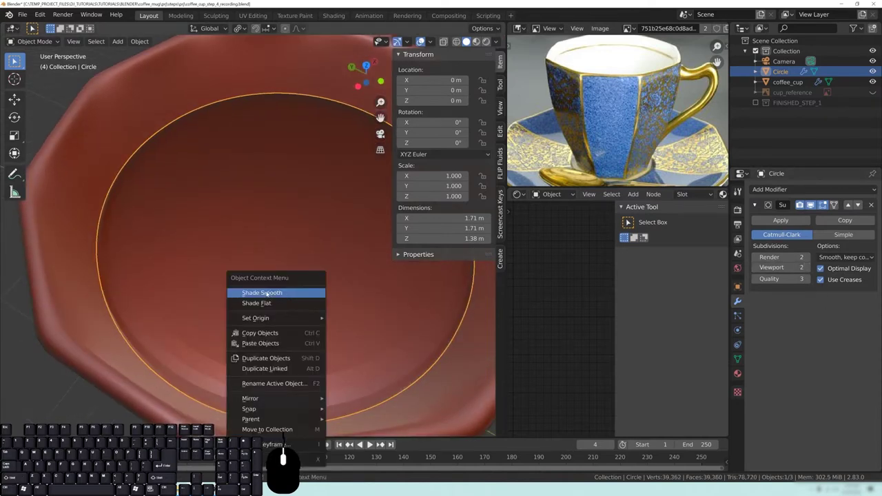
{"action": "left_click", "coordinate": [283, 293]}
- Isolate the liquid in local view to examine its rounded upper edge, and bring the cup back into view
{"action": "middle_click_drag", "start_coordinate": [203, 264], "coordinate": [102, 304]}
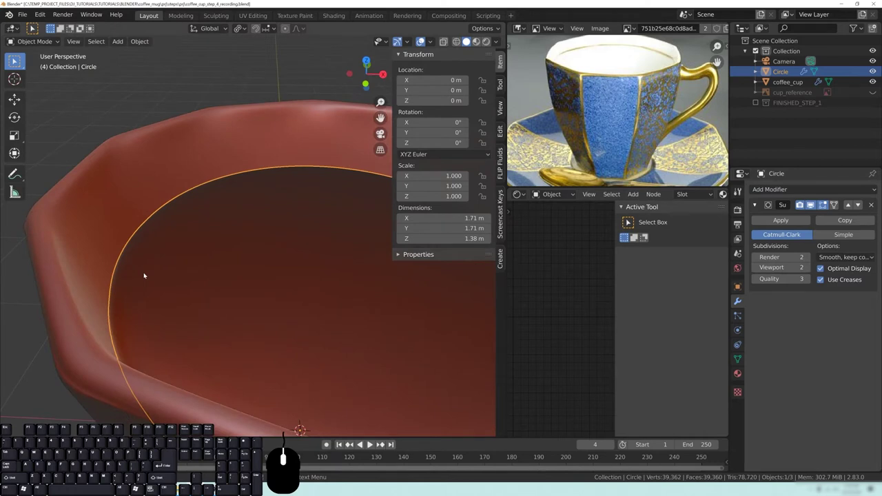
{"action": "key", "text": "KP_Divide"}
{"action": "middle_click_drag", "start_coordinate": [173, 244], "coordinate": [148, 203], "text": "shift"}
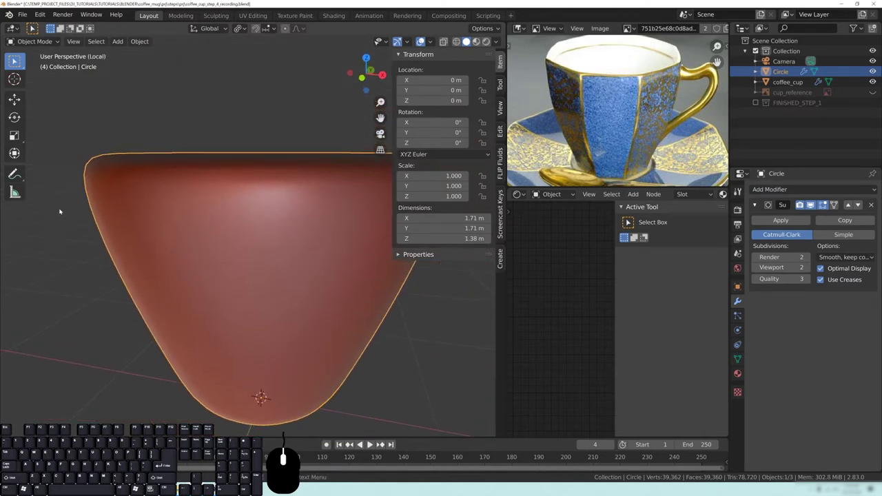
{"action": "middle_click_drag", "start_coordinate": [105, 157], "coordinate": [126, 186]}
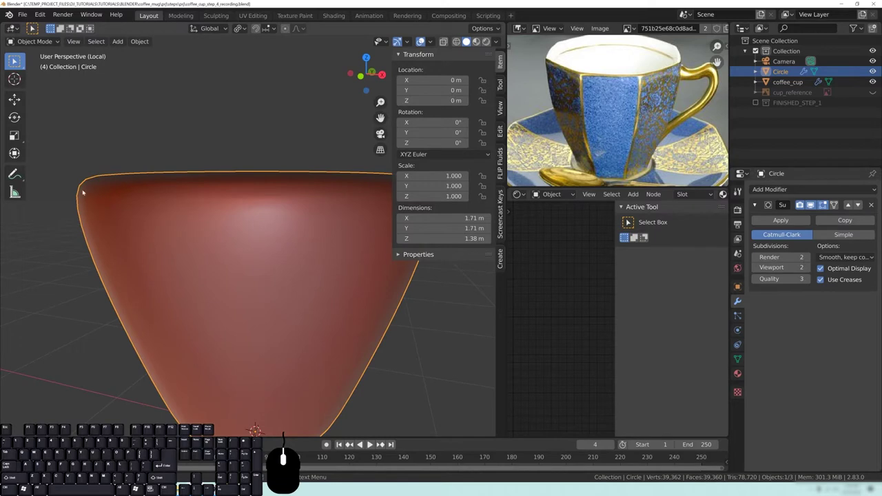
{"action": "middle_click_drag", "start_coordinate": [129, 178], "coordinate": [222, 246]}
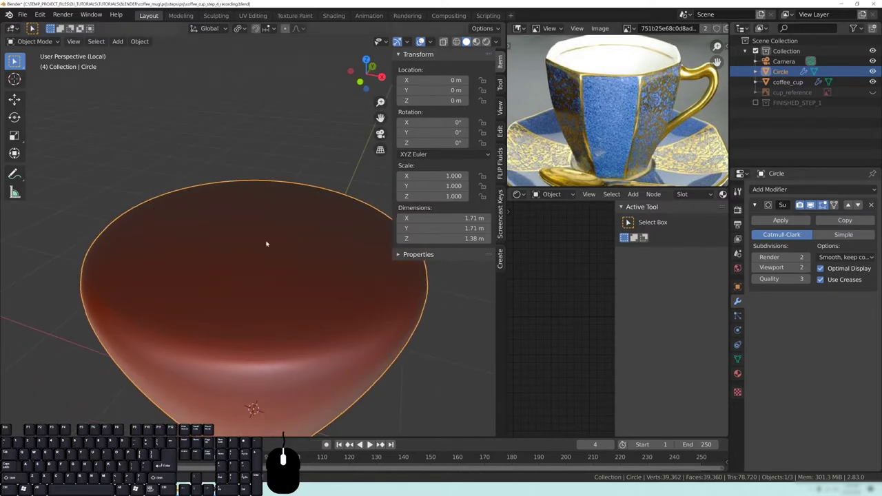
{"action": "key", "text": "KP_Divide"}
- Edge-slide the larger inner loop of the liquid's top surface outward by about 0.72 toward the rim to sharpen the edge
{"action": "scroll", "coordinate": [182, 242], "scroll_direction": "up", "scroll_amount": 1}
{"action": "middle_click_drag", "start_coordinate": [182, 236], "coordinate": [221, 264], "text": "shift"}
{"action": "key", "text": "Tab"}
{"action": "left_click", "coordinate": [158, 263], "text": "alt"}
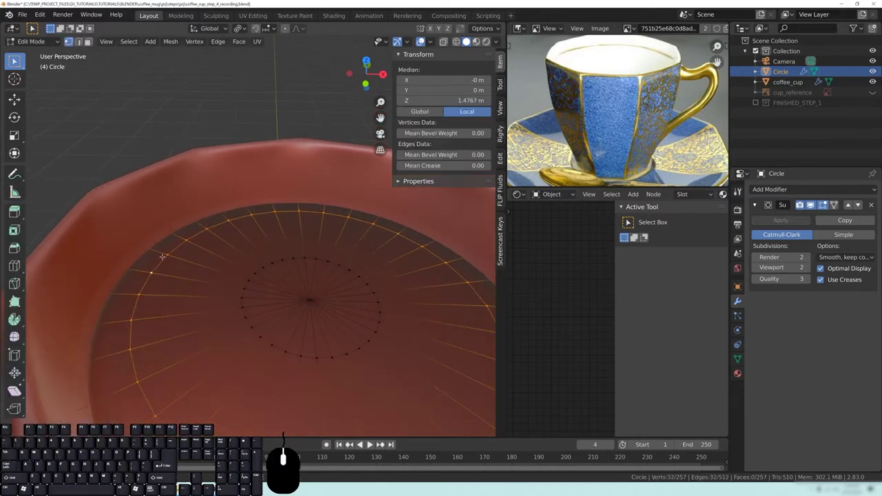
{"action": "key", "text": "g"}
{"action": "key", "text": "g"}
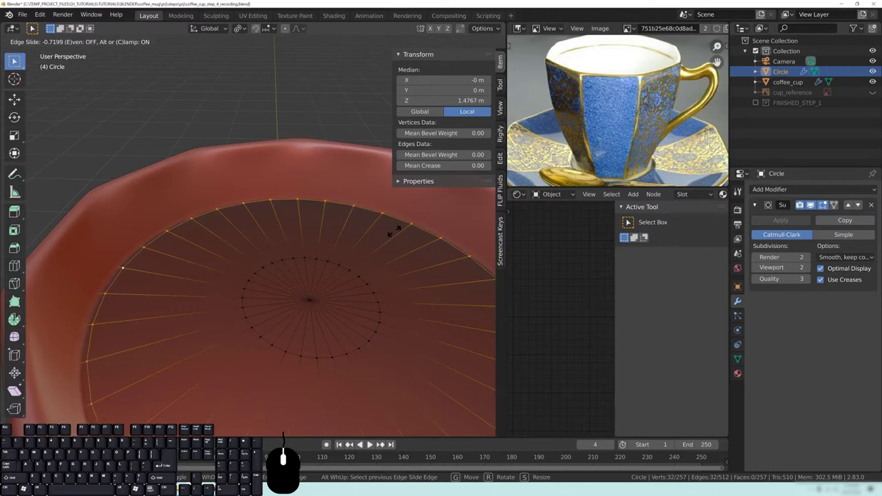
{"action": "left_click", "coordinate": [394, 232]}
- Switch to edge selection and select the two inner edge loops on the liquid's top surface
{"action": "middle_click_drag", "start_coordinate": [222, 325], "coordinate": [205, 259]}
{"action": "left_click_drag", "start_coordinate": [212, 190], "coordinate": [351, 274], "text": "shift"}
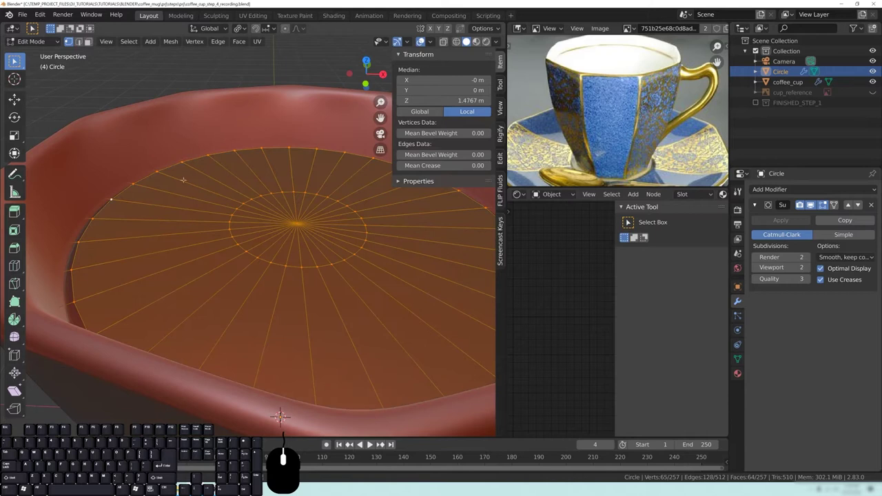
{"action": "key", "text": "2"}
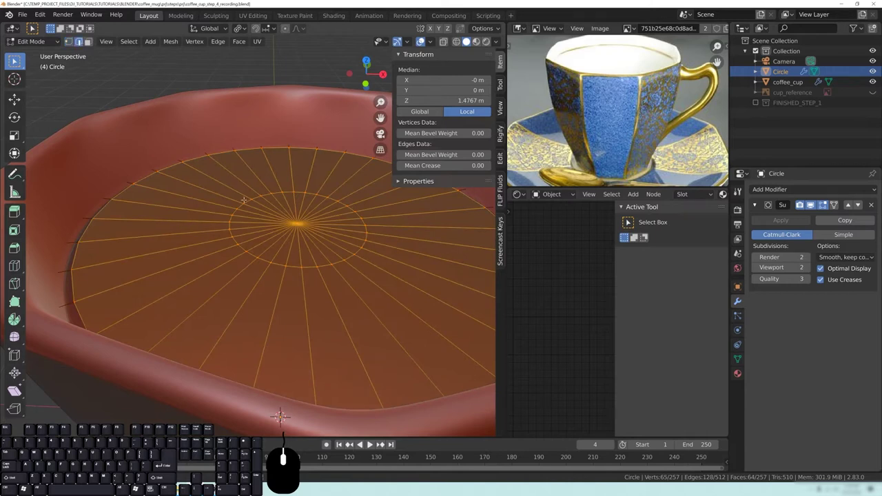
{"action": "left_click", "coordinate": [245, 200], "text": "alt"}
{"action": "left_click", "coordinate": [193, 159], "text": "alt+shift"}
{"action": "middle_click_drag", "start_coordinate": [369, 248], "coordinate": [366, 239]}
{"action": "key", "text": "g"}
{"action": "key", "text": "z"}
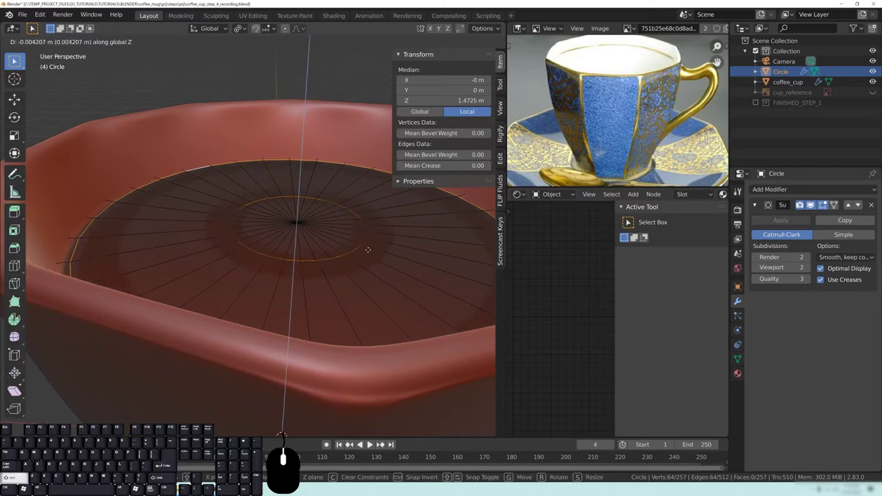
{"action": "right_click", "coordinate": [374, 304]}
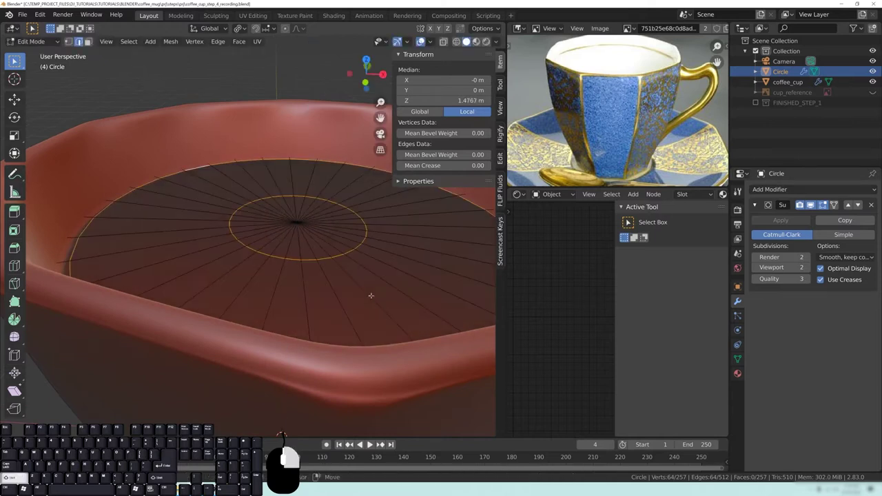
- Add the surface's center to the selected loops and lower them together about 0.055 m along Z
{"action": "left_click", "coordinate": [291, 220], "text": "shift"}
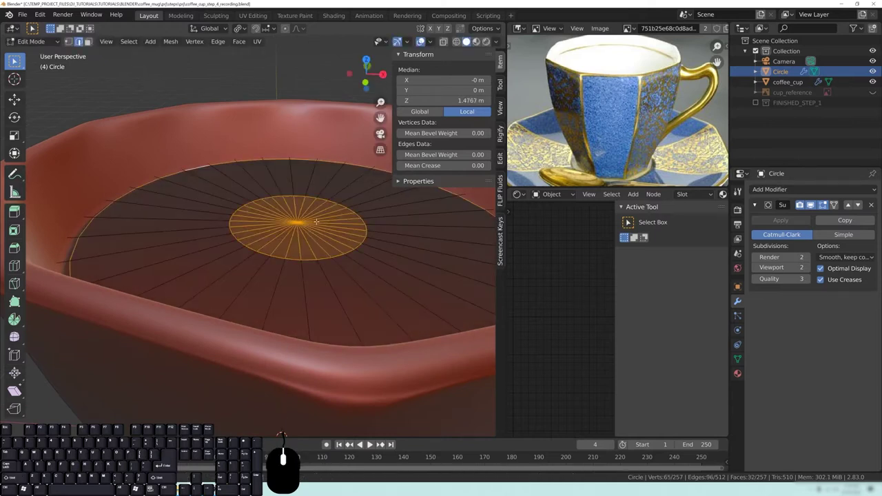
{"action": "key", "text": "g"}
{"action": "key", "text": "z"}
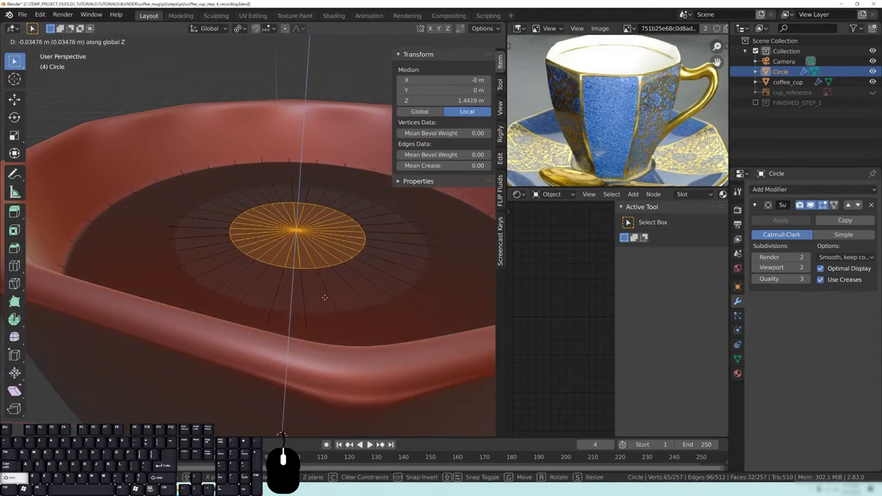
{"action": "left_click", "coordinate": [282, 287]}
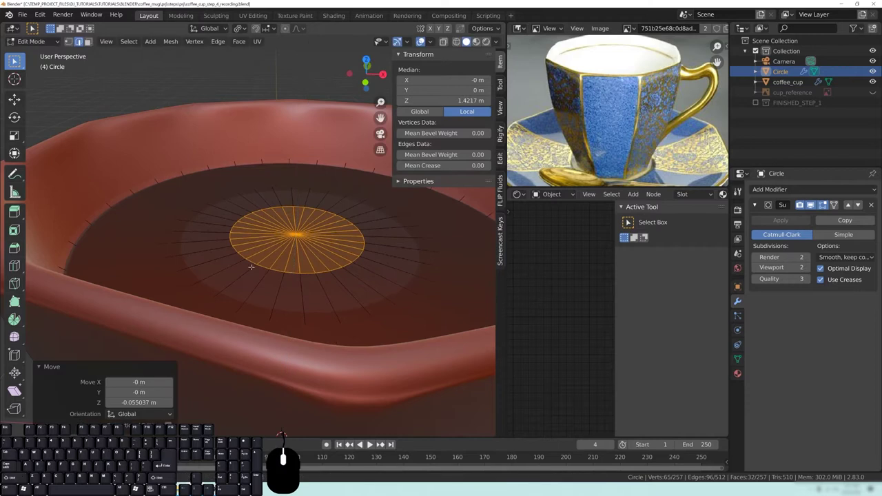
- Select the outermost edge loop of the liquid's top surface and scale it by about 1.033 toward the cup wall
{"action": "key", "text": "Tab"}
{"action": "middle_click_drag", "start_coordinate": [299, 242], "coordinate": [258, 296], "text": "shift"}
{"action": "key", "text": "Tab"}
{"action": "middle_click_drag", "start_coordinate": [181, 296], "coordinate": [239, 229], "text": "shift"}
{"action": "key", "text": "z"}
{"action": "left_click", "coordinate": [146, 249]}
{"action": "left_click", "coordinate": [162, 245], "text": "alt"}
{"action": "mouse_move", "coordinate": [325, 213]}
{"action": "middle_mouse_down", "text": "shift"}
{"action": "mouse_move", "coordinate": [315, 221]}
{"action": "mouse_move", "coordinate": [324, 229]}
{"action": "middle_mouse_up", "text": "shift"}
{"action": "key", "text": "z"}
{"action": "left_click", "coordinate": [389, 229]}
{"action": "middle_click_drag", "start_coordinate": [392, 214], "coordinate": [379, 252], "text": "shift"}
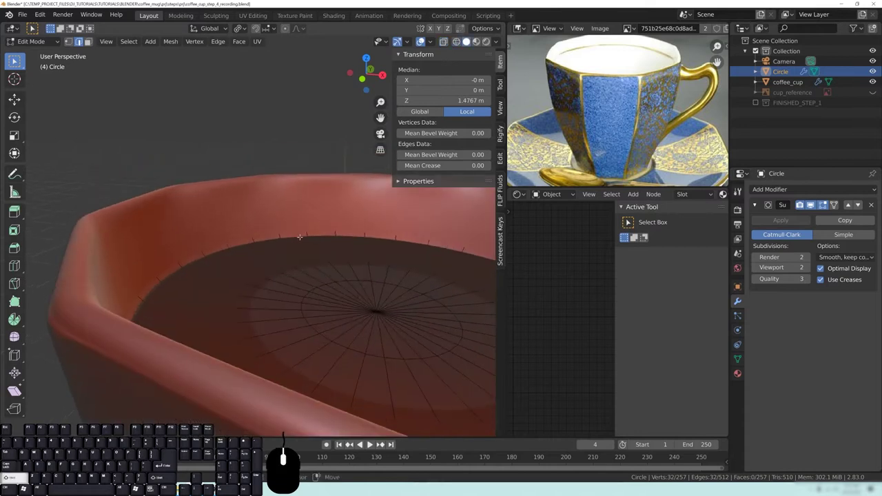
{"action": "key", "text": "s"}
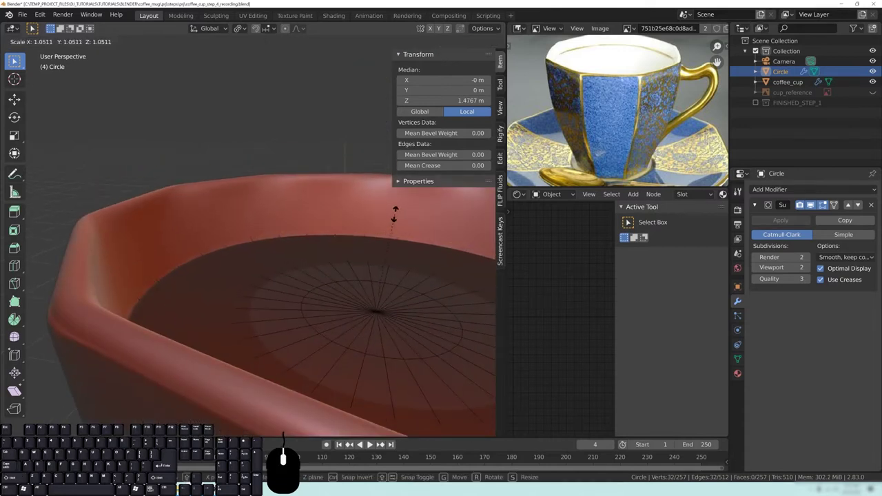
{"action": "left_click", "coordinate": [395, 217]}
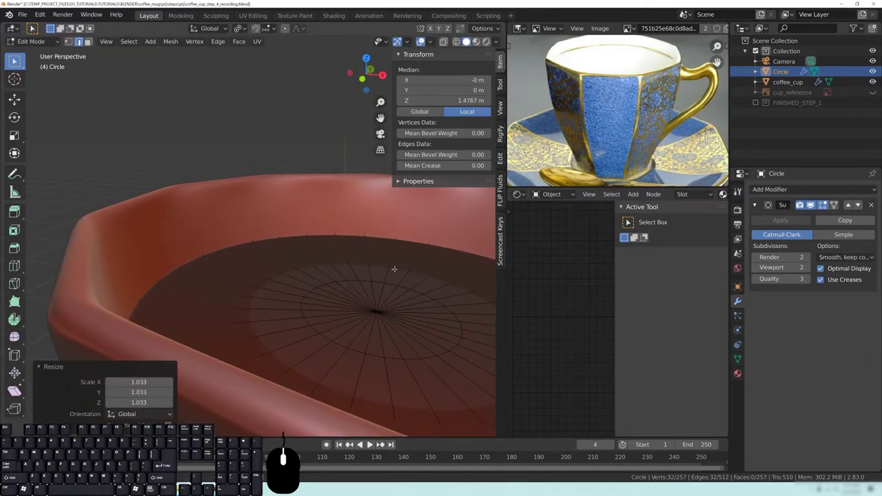
- Raise the liquid's outer top edge loop about 0.062 m along Z
{"action": "key", "text": "g"}
{"action": "key", "text": "z"}
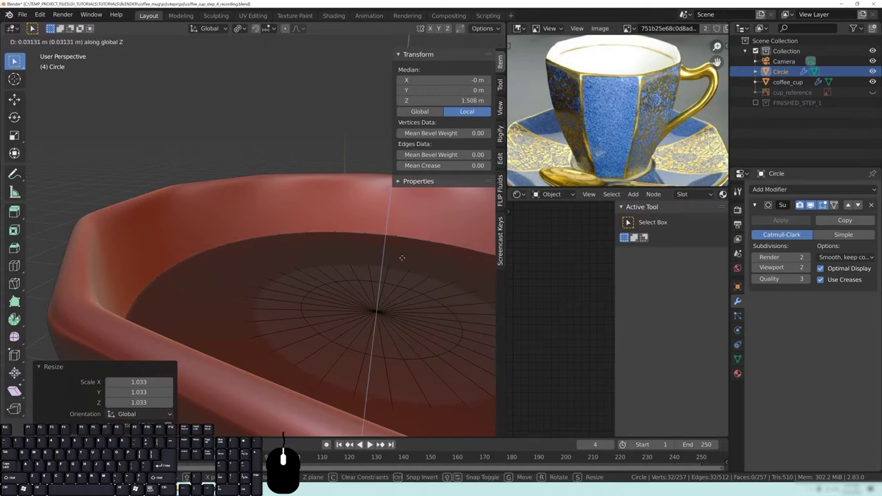
{"action": "left_click", "coordinate": [405, 251]}
{"action": "middle_click_drag", "start_coordinate": [386, 250], "coordinate": [311, 278]}
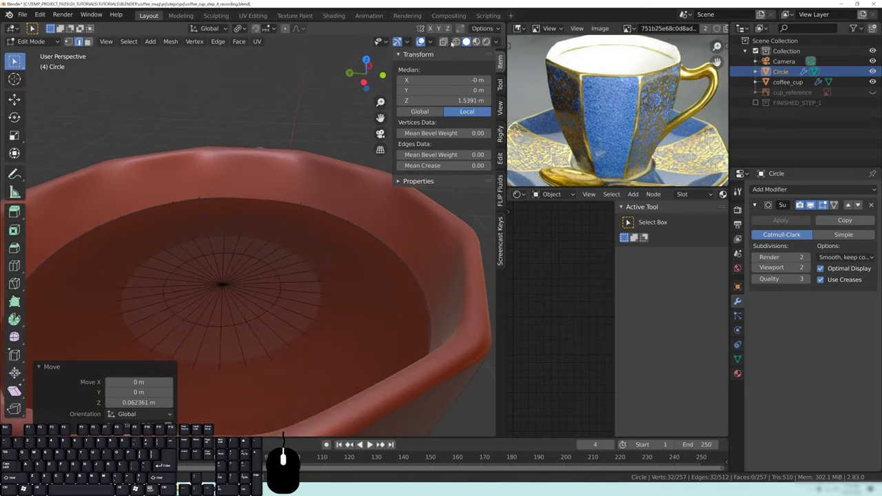
- Display the liquid's face normals in the viewport overlays with a size of 0.59
{"action": "left_click", "coordinate": [430, 42]}
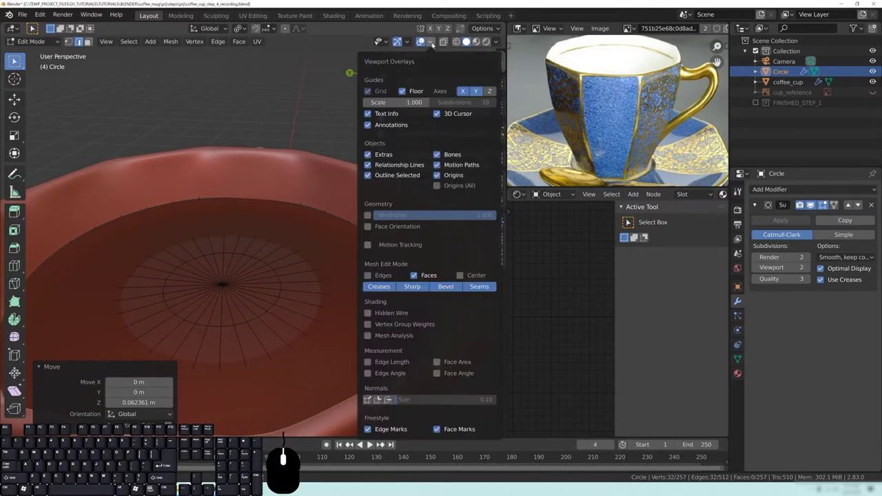
{"action": "left_click", "coordinate": [388, 400]}
{"action": "left_click_drag", "start_coordinate": [403, 400], "coordinate": [431, 400]}
{"action": "middle_click_drag", "start_coordinate": [262, 360], "coordinate": [187, 274]}
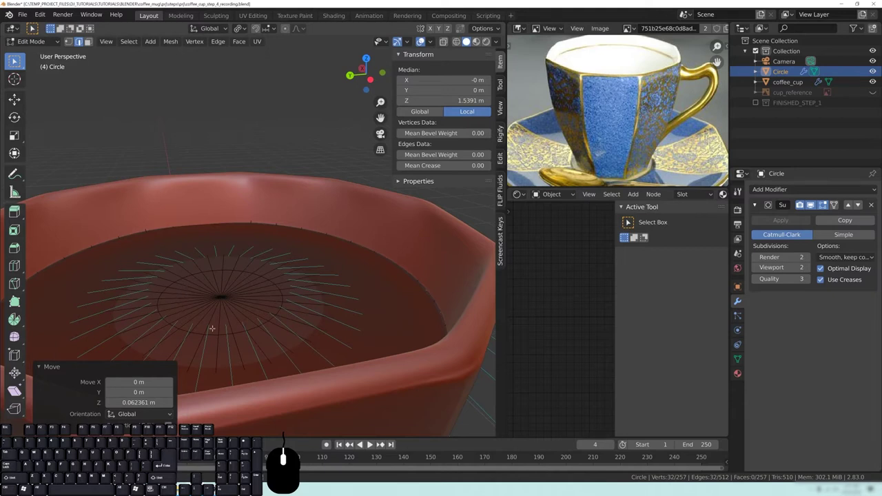
- Select the liquid's whole mesh and recalculate its normals to the outside
{"action": "key", "text": "a"}
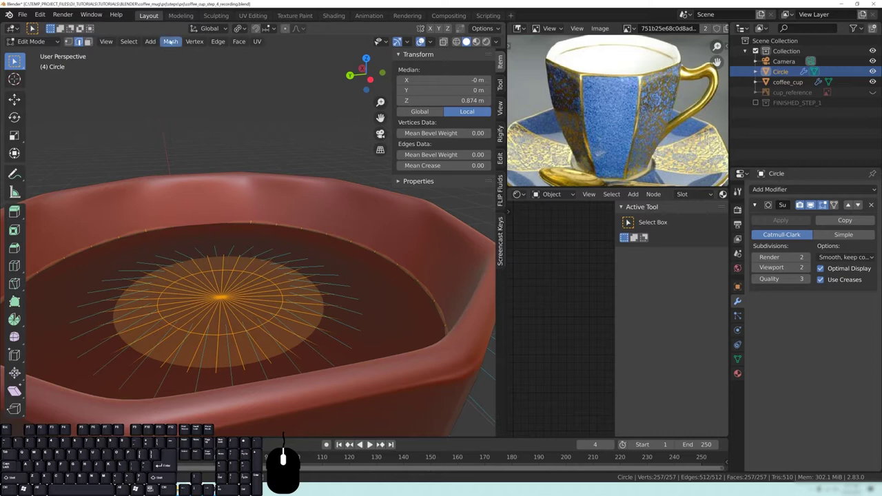
{"action": "key", "text": "alt+a"}
{"action": "key", "text": "a"}
{"action": "left_click", "coordinate": [169, 41]}
{"action": "left_click", "coordinate": [184, 151]}
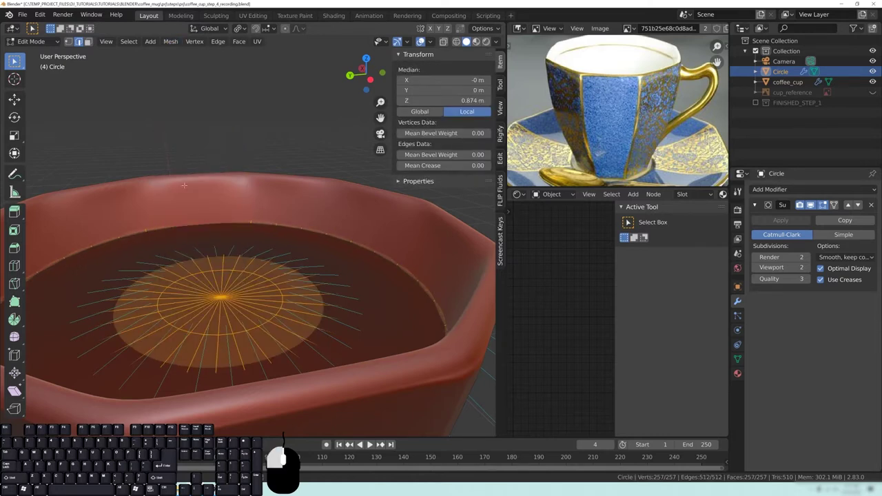
{"action": "left_click", "coordinate": [173, 43]}
{"action": "mouse_move", "coordinate": [187, 210]}
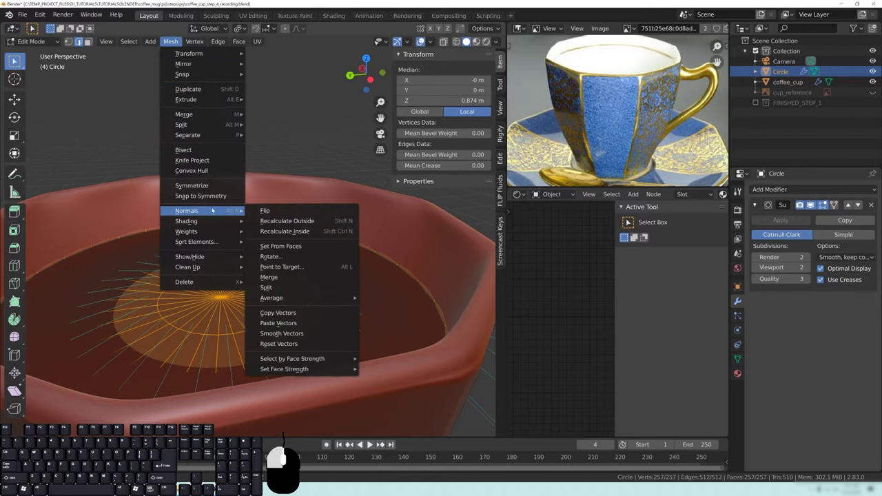
{"action": "left_click", "coordinate": [302, 220]}
{"action": "middle_click_drag", "start_coordinate": [302, 221], "coordinate": [231, 304]}
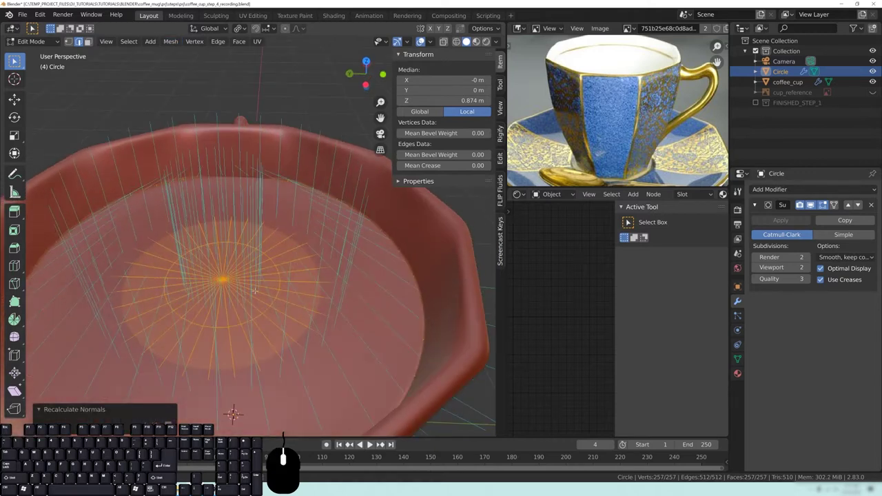
- Clear the selection on the liquid's mesh, hide the face normals overlay and return to solid shading
{"action": "key", "text": "Tab"}
{"action": "mouse_move", "coordinate": [295, 310]}
{"action": "middle_mouse_down"}
{"action": "mouse_move", "coordinate": [335, 280]}
{"action": "mouse_move", "coordinate": [488, 301]}
{"action": "mouse_move", "coordinate": [276, 290]}
{"action": "middle_mouse_up"}
{"action": "key", "text": "Tab"}
{"action": "key", "text": "alt+a"}
{"action": "key", "text": "z"}
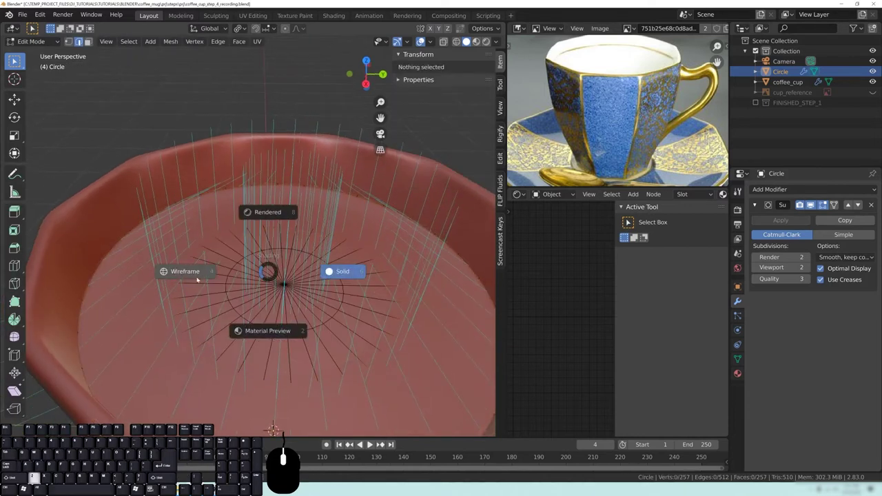
{"action": "left_click", "coordinate": [201, 279]}
{"action": "left_click", "coordinate": [430, 41]}
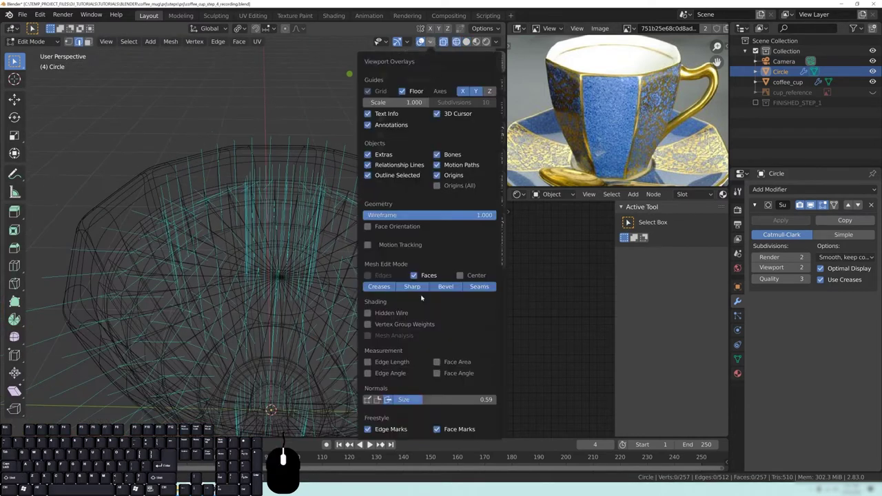
{"action": "left_click", "coordinate": [389, 400]}
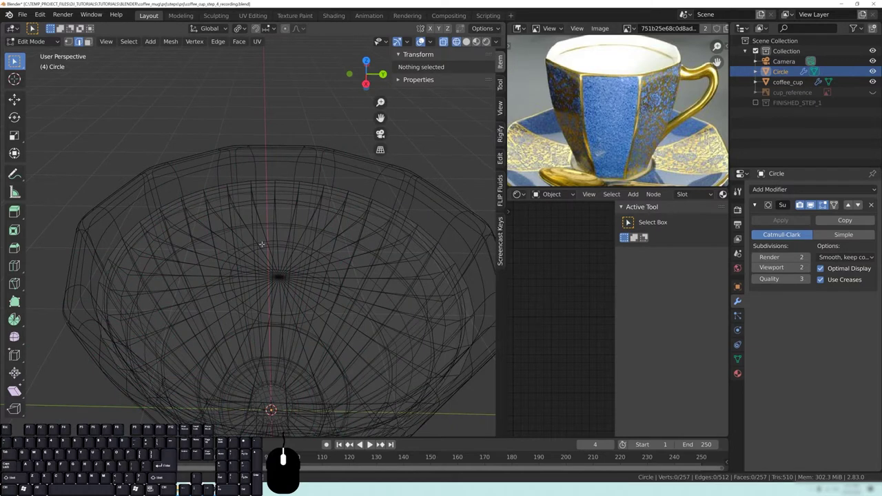
{"action": "key", "text": "z"}
{"action": "left_click", "coordinate": [324, 246]}
{"action": "middle_click_drag", "start_coordinate": [246, 272], "coordinate": [251, 266]}
{"action": "left_click_drag", "start_coordinate": [209, 242], "coordinate": [334, 324]}
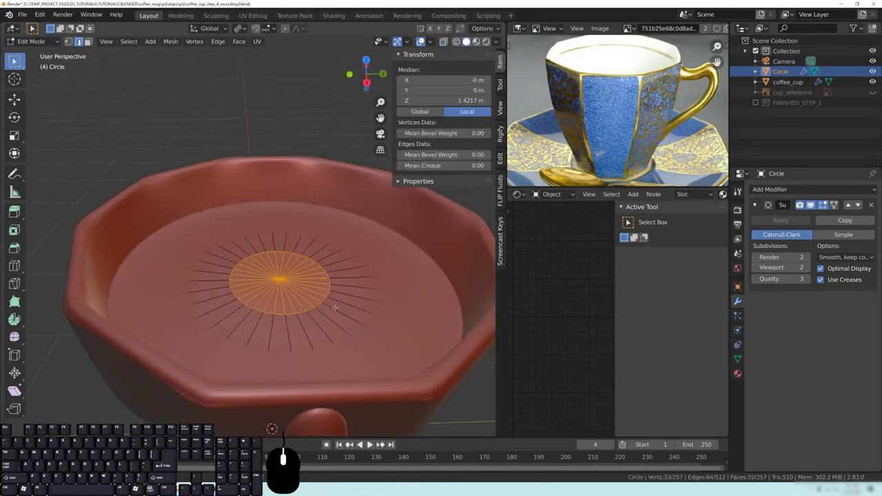
{"action": "key", "text": "ctrl+KP_Add"}
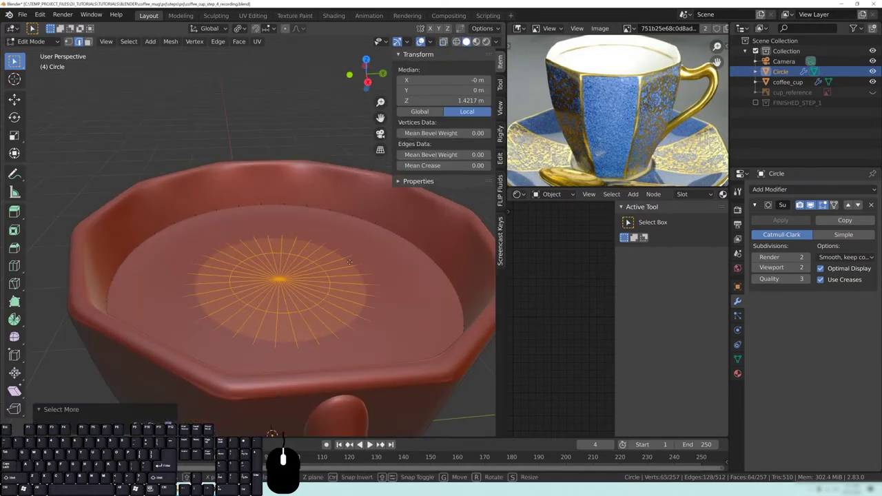
{"action": "key", "text": "g"}
{"action": "key", "text": "z"}
{"action": "key", "text": "Escape"}
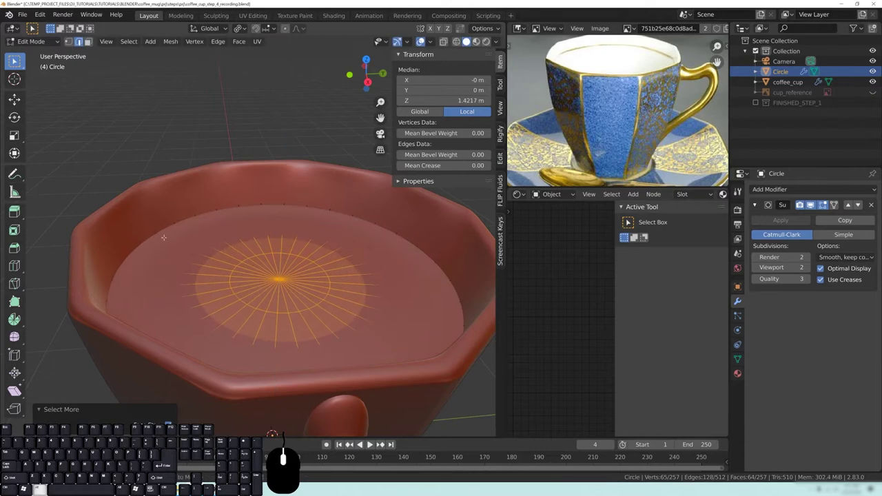
- Show the liquid's edit cage on the subdivided surface through its Subdivision modifier, in solid shading
{"action": "key", "text": "z"}
{"action": "left_click", "coordinate": [132, 234]}
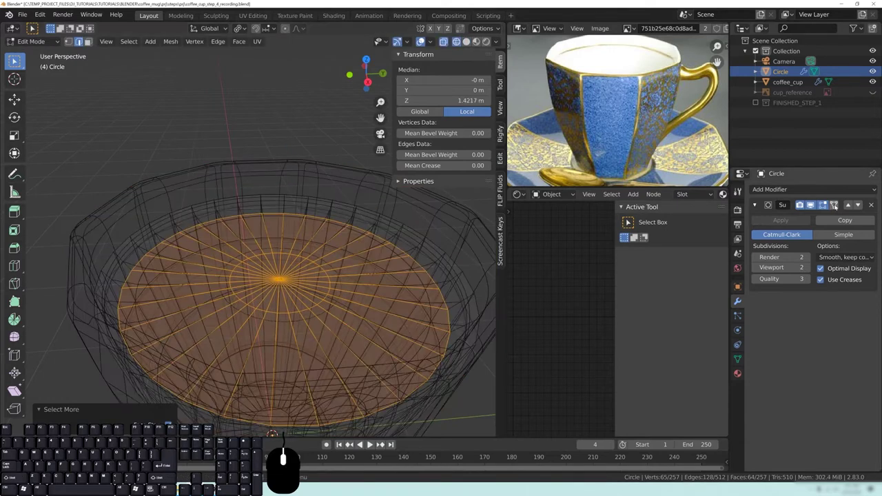
{"action": "key", "text": "z"}
{"action": "left_click", "coordinate": [234, 279]}
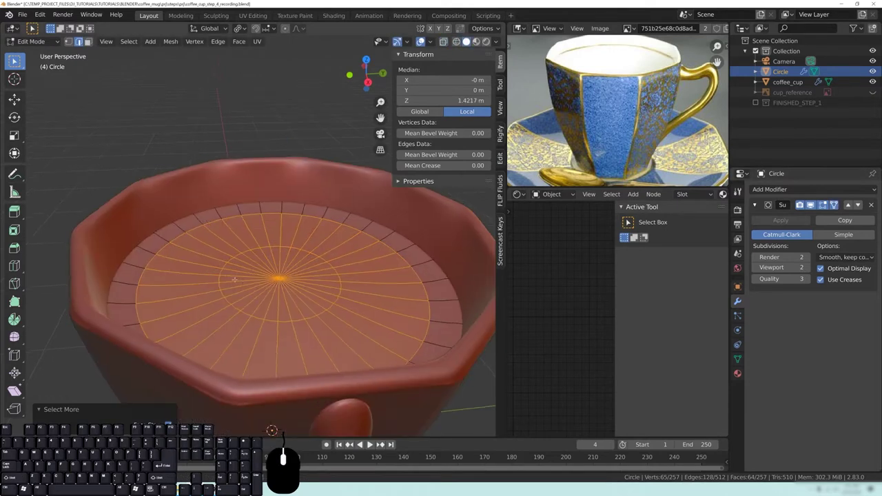
- Select the larger inner edge loop of the liquid's top surface and scale it by 0.988
{"action": "left_click", "coordinate": [162, 245], "text": "alt"}
{"action": "key", "text": "s"}
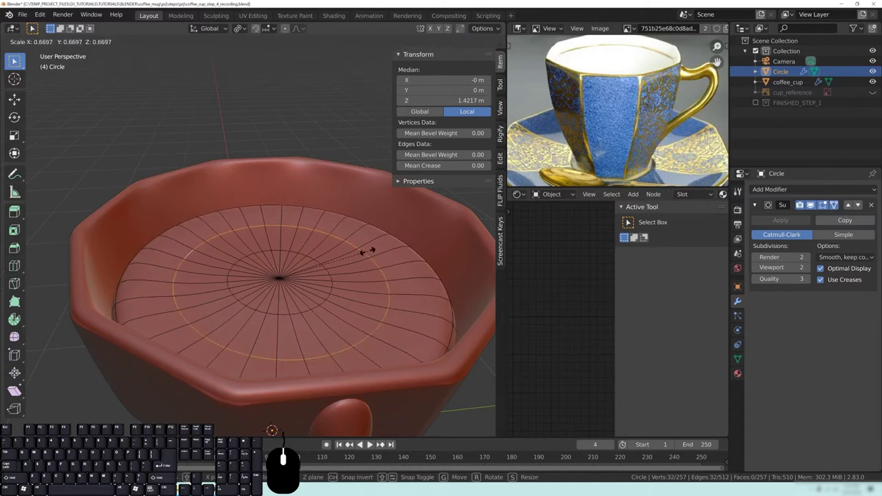
{"action": "left_click", "coordinate": [410, 244]}
{"action": "middle_click_drag", "start_coordinate": [410, 244], "coordinate": [366, 272]}
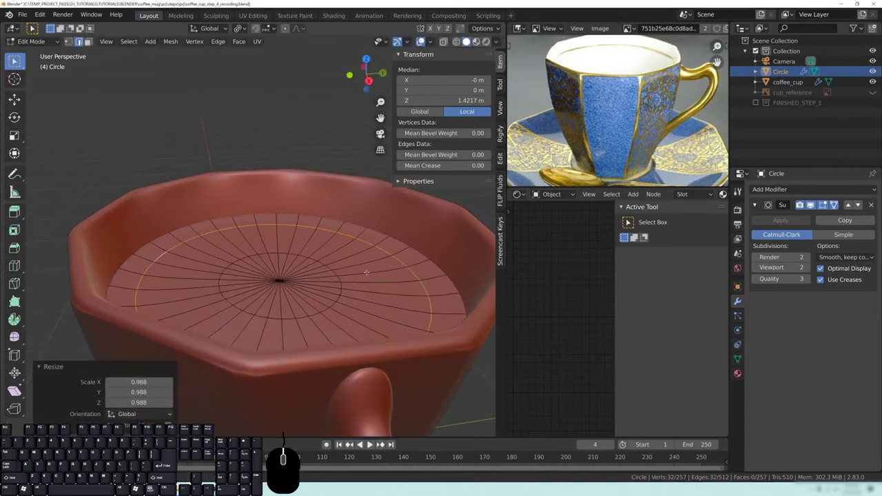
- Look over the liquid inside the whole cup in Object Mode and save the file
{"action": "left_click", "coordinate": [161, 236], "text": "alt"}
{"action": "middle_click_drag", "start_coordinate": [261, 279], "coordinate": [392, 312]}
{"action": "key", "text": "Tab"}
{"action": "scroll", "coordinate": [359, 303], "scroll_direction": "down", "scroll_amount": 5}
{"action": "scroll", "coordinate": [327, 309], "scroll_direction": "up", "scroll_amount": 2}
{"action": "key", "text": "Tab"}
{"action": "key", "text": "Tab"}
{"action": "middle_click_drag", "start_coordinate": [292, 258], "coordinate": [266, 264]}
{"action": "key", "text": "ctrl+s"}
- Select the cup, show the render settings, and expand the 3D viewport over the reference image and node editor areas
{"action": "left_click", "coordinate": [281, 313]}
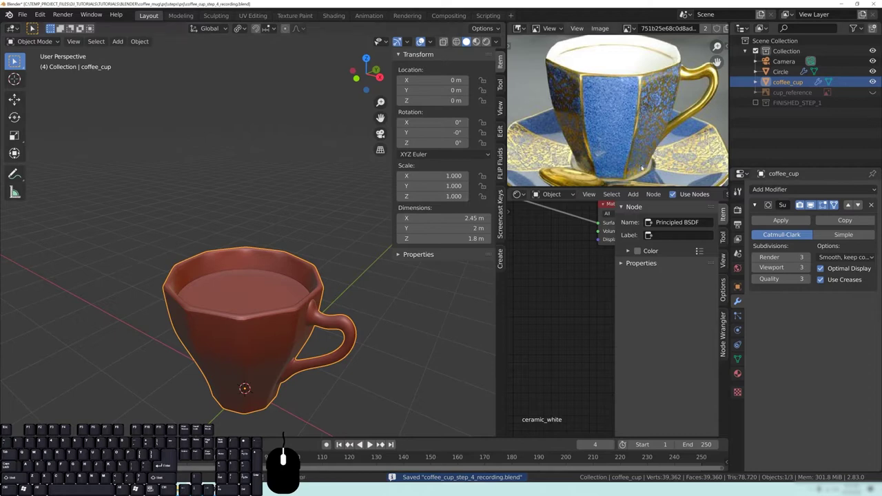
{"action": "left_click", "coordinate": [738, 211]}
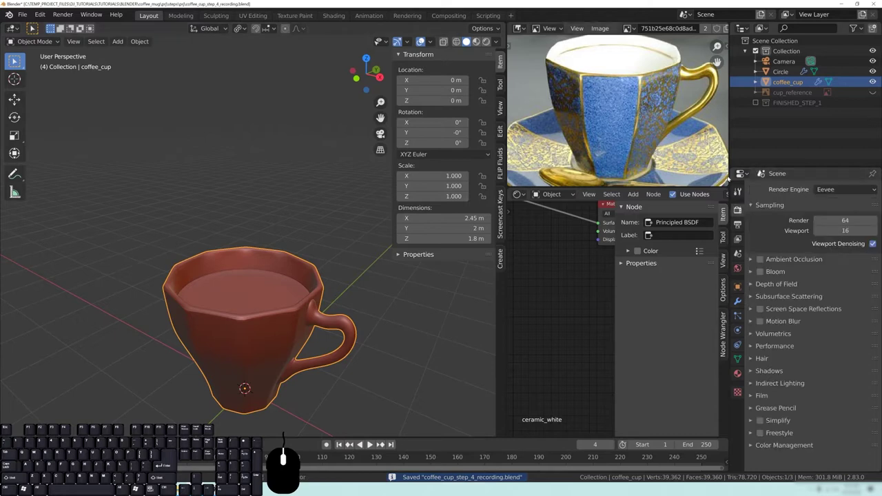
{"action": "left_click_drag", "start_coordinate": [725, 187], "coordinate": [724, 177]}
{"action": "left_click_drag", "start_coordinate": [524, 43], "coordinate": [628, 54]}
- Enable the Screencast Keys display and frame the whole cup in the enlarged viewport
{"action": "left_click", "coordinate": [723, 230]}
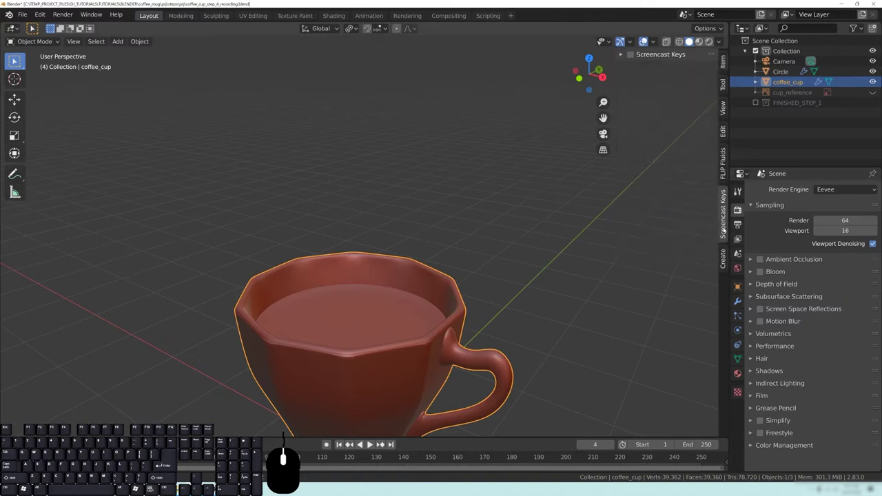
{"action": "middle_click_drag", "start_coordinate": [277, 277], "coordinate": [300, 326]}
{"action": "middle_click_drag", "start_coordinate": [104, 356], "coordinate": [302, 255], "text": "shift"}
{"action": "middle_click_drag", "start_coordinate": [302, 255], "coordinate": [375, 222]}
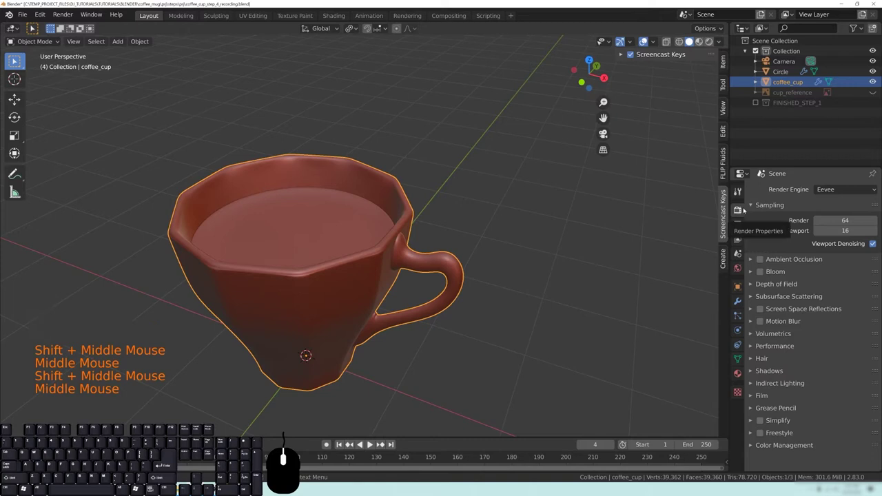
- Set the render engine to Cycles and its device to GPU Compute
{"action": "left_click", "coordinate": [838, 191]}
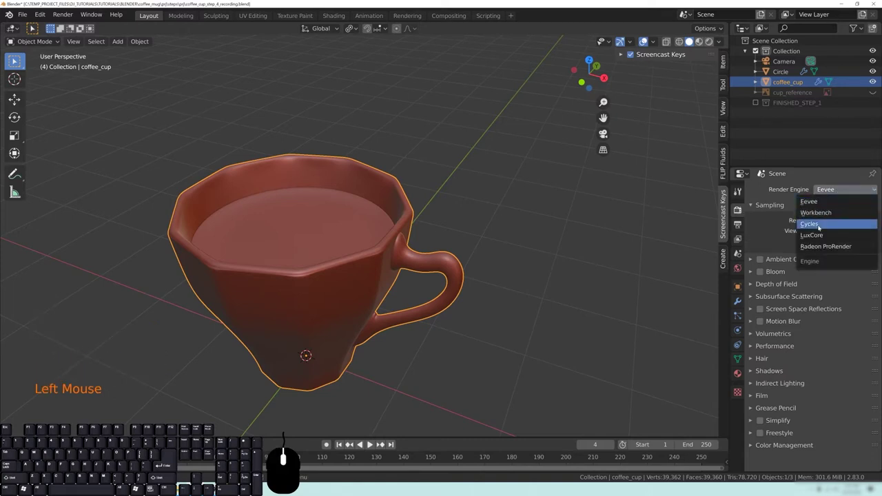
{"action": "left_click", "coordinate": [818, 225]}
{"action": "left_click", "coordinate": [823, 215]}
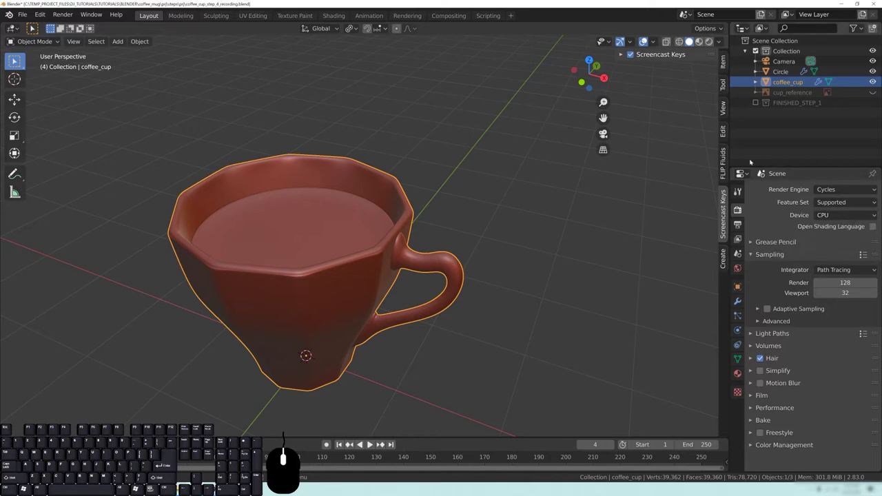
{"action": "left_click", "coordinate": [837, 215]}
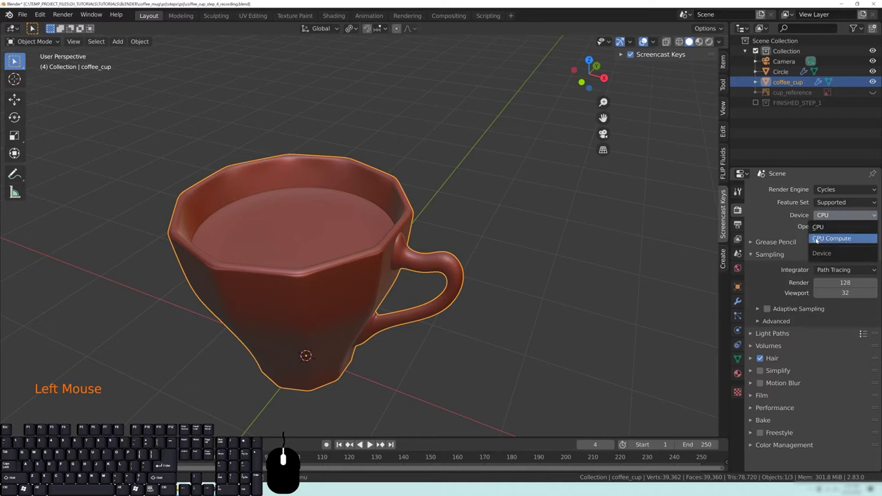
{"action": "left_click", "coordinate": [830, 238]}
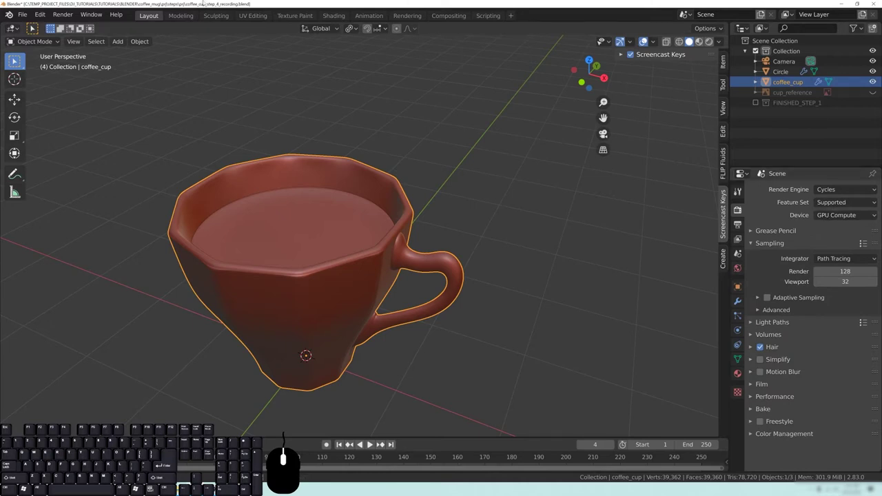
- Review the CUDA, OptiX and OpenCL options for the Cycles render devices in the system preferences, ending on OpenCL
{"action": "left_click", "coordinate": [38, 15]}
{"action": "left_click", "coordinate": [69, 162]}
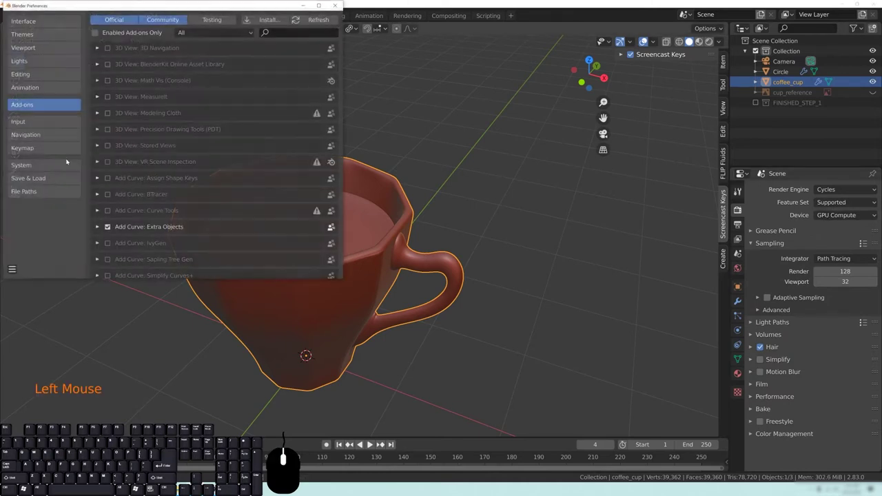
{"action": "left_click", "coordinate": [20, 166]}
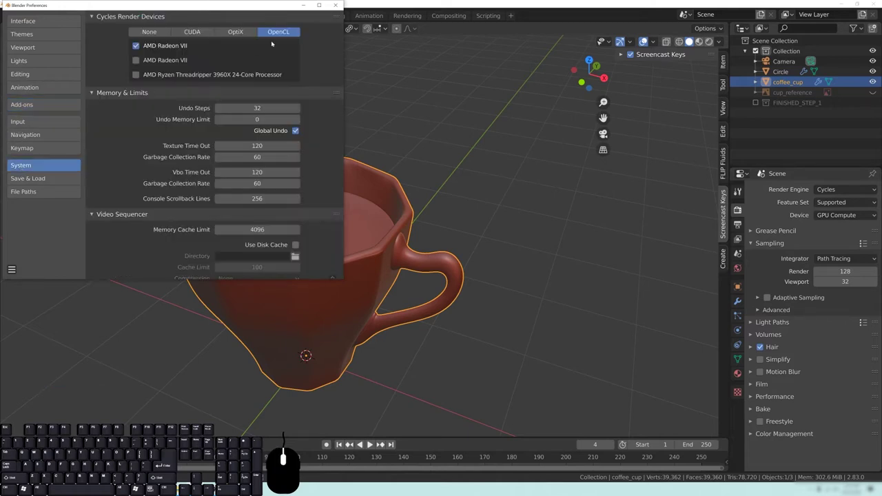
{"action": "left_click", "coordinate": [186, 32]}
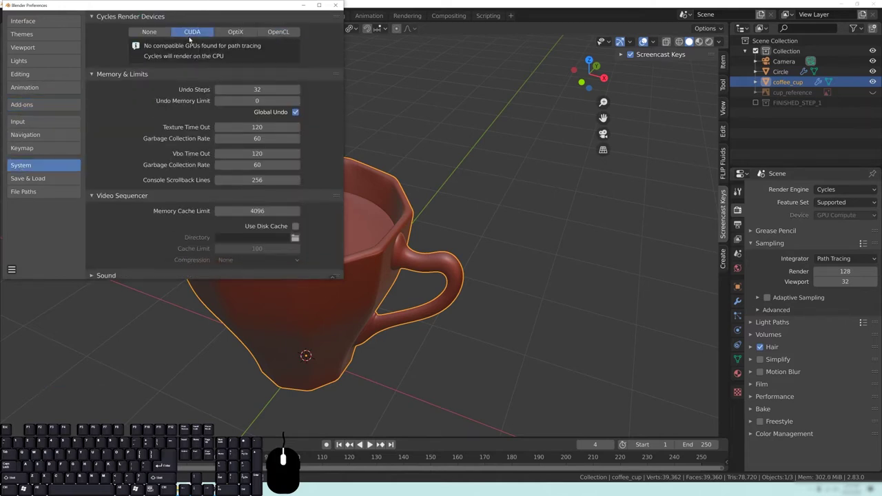
{"action": "left_click", "coordinate": [276, 33]}
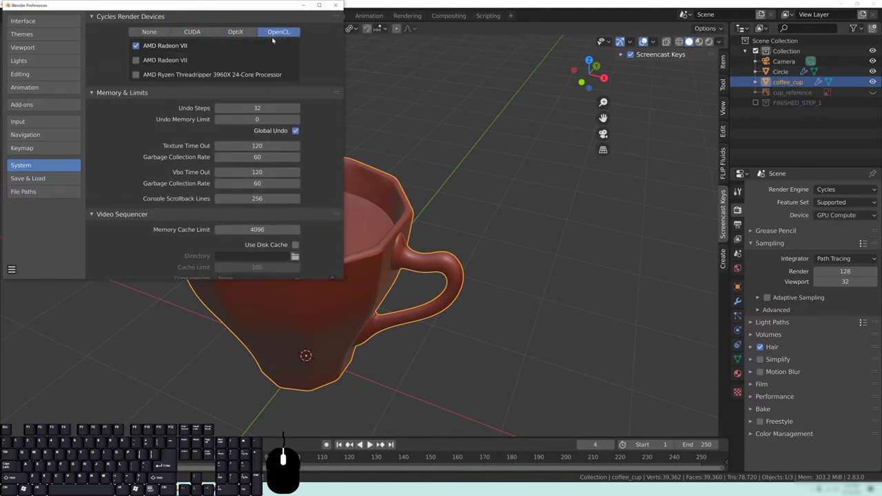
{"action": "left_click", "coordinate": [233, 33]}
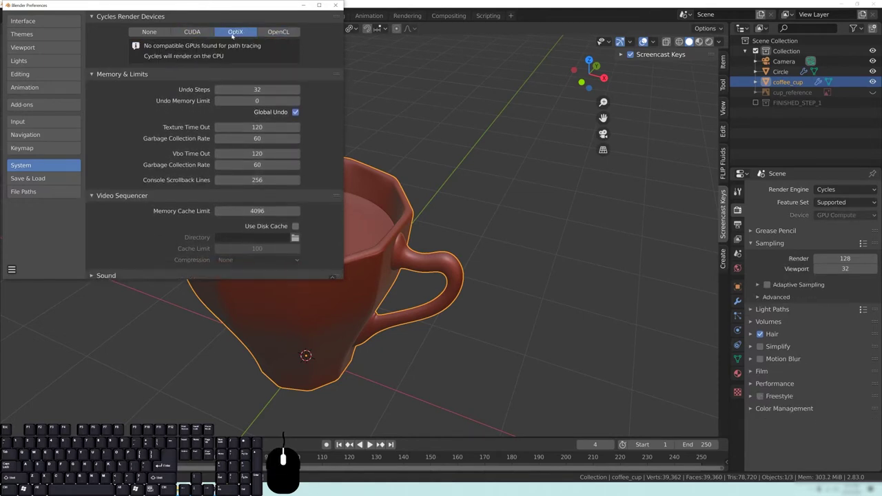
{"action": "left_click", "coordinate": [276, 33]}
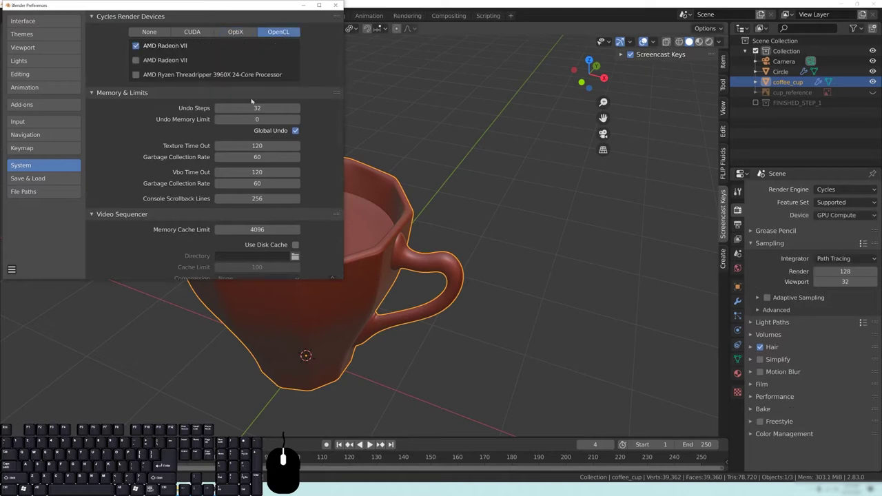
- Close the preferences, set the Cycles render device to CPU, and save the file
{"action": "left_click", "coordinate": [336, 6]}
{"action": "middle_click_drag", "start_coordinate": [384, 246], "coordinate": [333, 240]}
{"action": "key", "text": "alt+a"}
{"action": "middle_click_drag", "start_coordinate": [469, 182], "coordinate": [450, 209], "text": "shift"}
{"action": "left_click", "coordinate": [833, 215]}
{"action": "left_click", "coordinate": [834, 222]}
{"action": "mouse_move", "coordinate": [359, 255]}
{"action": "middle_mouse_down"}
{"action": "mouse_move", "coordinate": [411, 256]}
{"action": "mouse_move", "coordinate": [429, 232]}
{"action": "mouse_move", "coordinate": [348, 256]}
{"action": "mouse_move", "coordinate": [411, 265]}
{"action": "middle_mouse_up"}
{"action": "key", "text": "ctrl+s"}
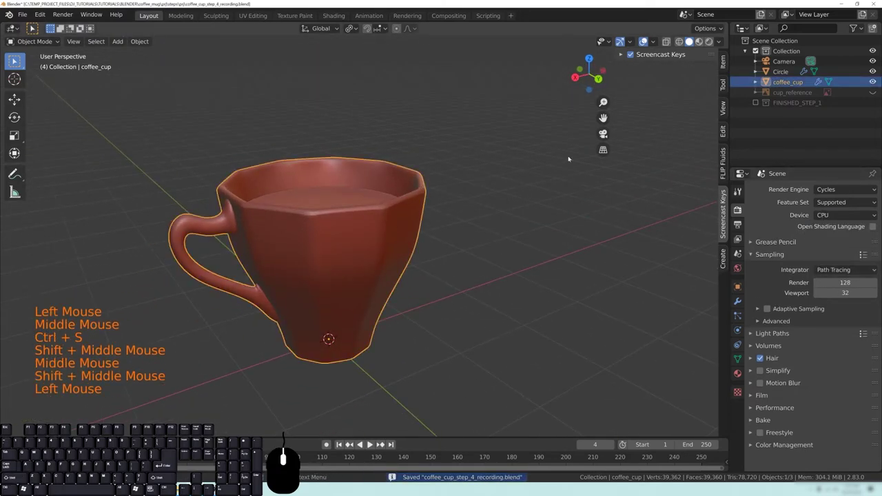
- Hide the coffee cup object and split the 3D viewport into two side-by-side areas
{"action": "left_click", "coordinate": [872, 82]}
{"action": "middle_click_drag", "start_coordinate": [424, 238], "coordinate": [356, 283], "text": "shift"}
{"action": "middle_click_drag", "start_coordinate": [394, 240], "coordinate": [388, 253], "text": "shift"}
{"action": "middle_click_drag", "start_coordinate": [388, 255], "coordinate": [342, 245]}
{"action": "middle_click_drag", "start_coordinate": [457, 210], "coordinate": [393, 217], "text": "shift"}
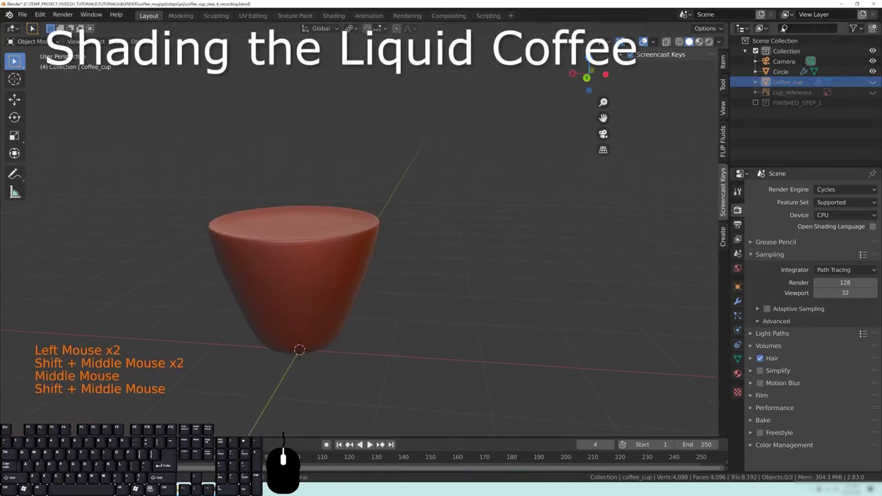
{"action": "left_click_drag", "start_coordinate": [726, 26], "coordinate": [424, 66]}
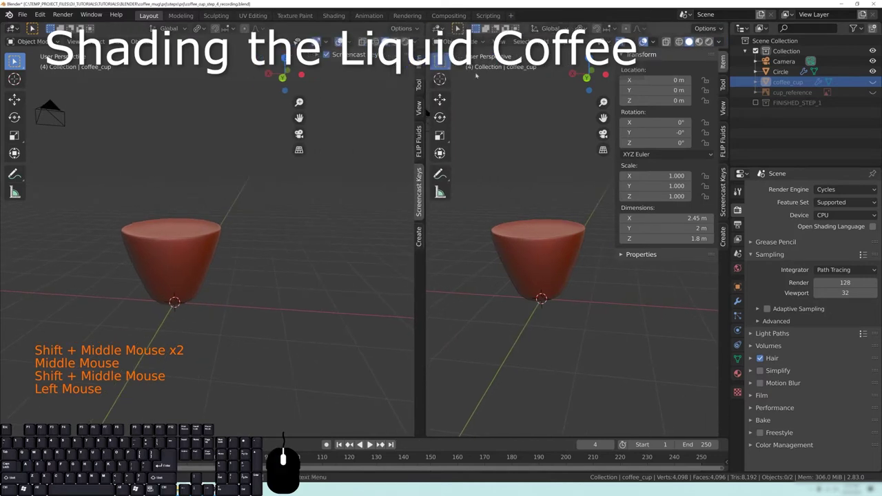
- Rename the liquid mesh as coffee and give it a new material also named coffee
{"action": "left_click", "coordinate": [737, 373]}
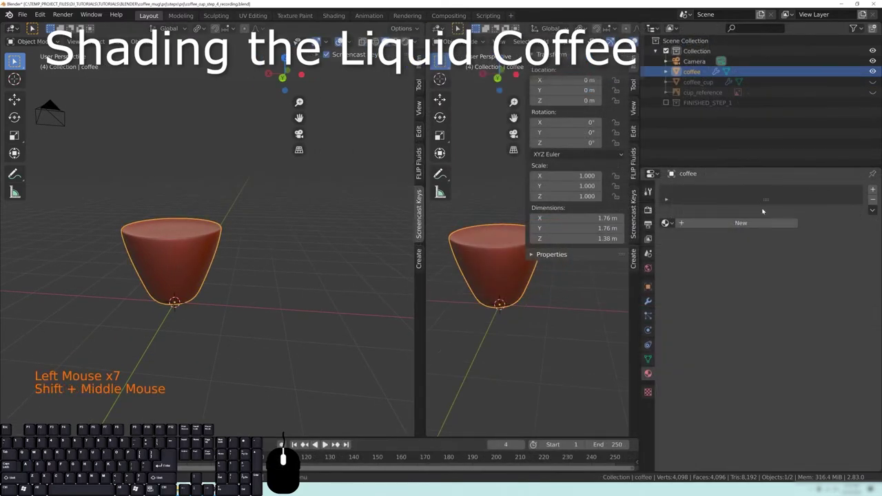
{"action": "left_click", "coordinate": [750, 222]}
{"action": "double_click", "coordinate": [690, 222]}
{"action": "type", "text": "coffee"}
{"action": "key", "text": "Return"}
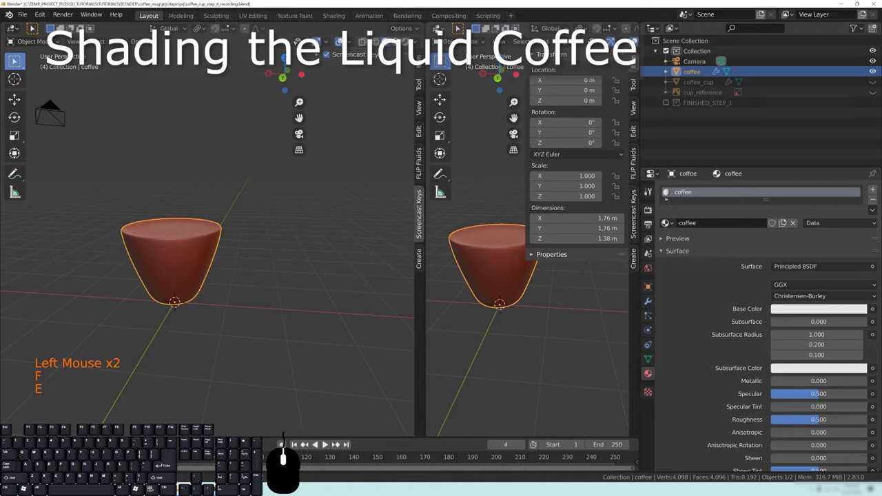
- Turn the second viewport into a node editor, widen it, and hide its sidebar
{"action": "left_click", "coordinate": [436, 28]}
{"action": "left_click", "coordinate": [465, 93]}
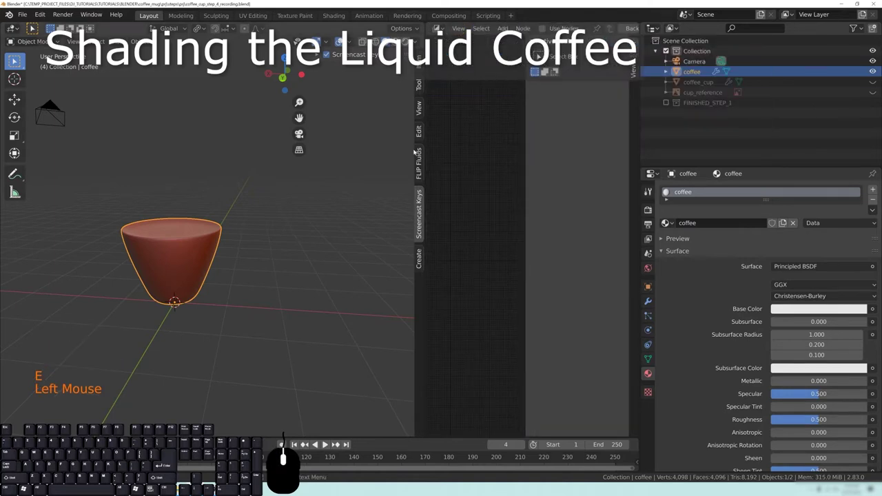
{"action": "left_click_drag", "start_coordinate": [424, 279], "coordinate": [335, 275]}
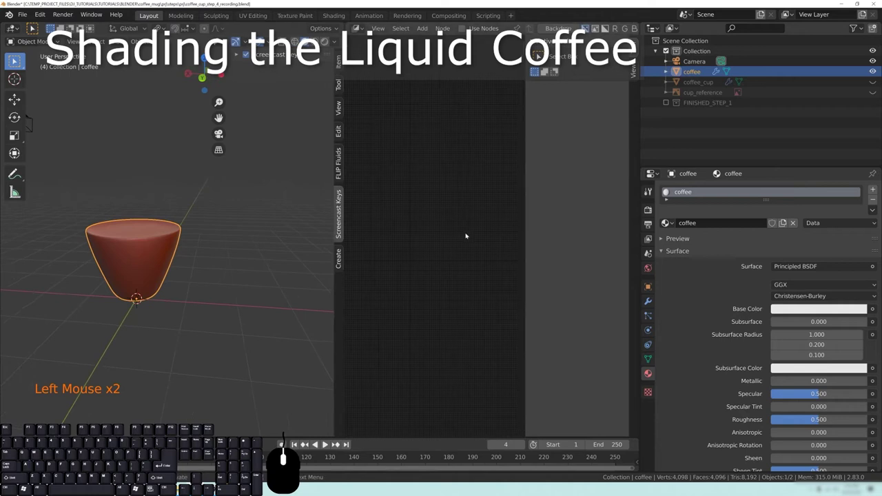
{"action": "key", "text": "n"}
{"action": "left_click_drag", "start_coordinate": [344, 312], "coordinate": [353, 307]}
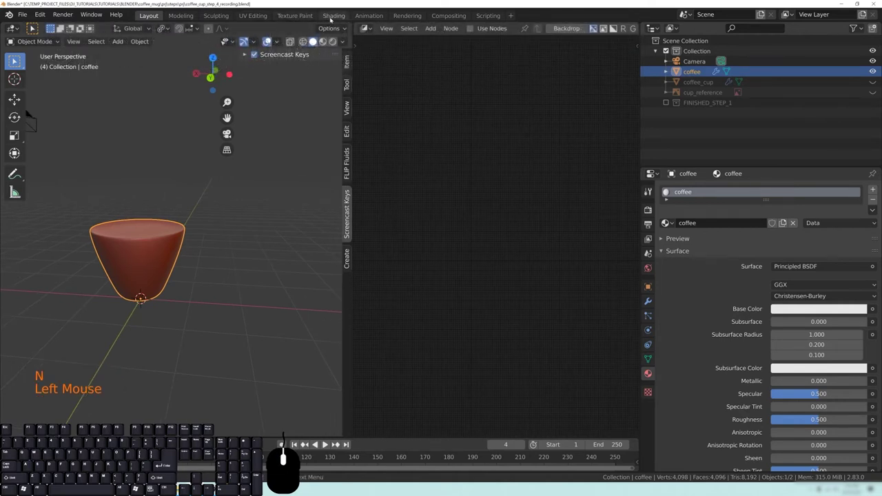
{"action": "scroll", "coordinate": [478, 218], "scroll_direction": "down", "scroll_amount": 5}
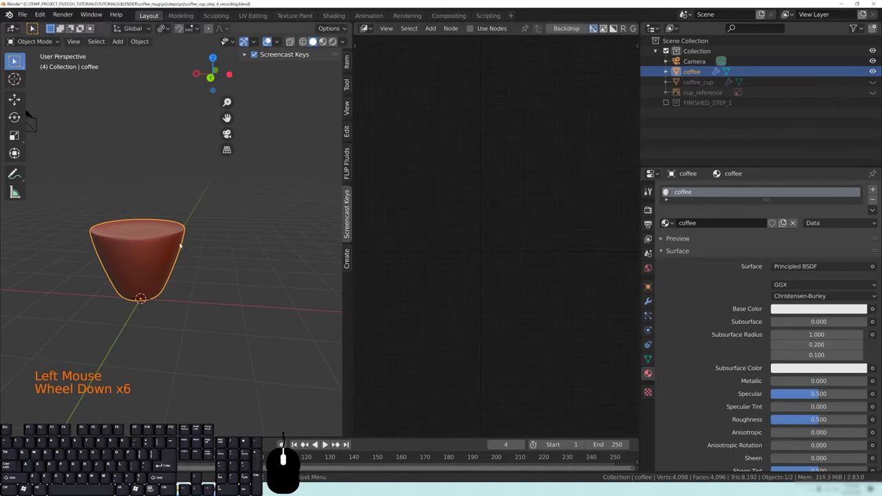
- Frame the liquid mesh closely and show it with rendered shading in the 3D viewport
{"action": "middle_click_drag", "start_coordinate": [160, 251], "coordinate": [225, 295]}
{"action": "mouse_move", "coordinate": [225, 295]}
{"action": "middle_mouse_down", "text": "shift"}
{"action": "mouse_move", "coordinate": [247, 271]}
{"action": "mouse_move", "coordinate": [175, 280]}
{"action": "mouse_move", "coordinate": [210, 216]}
{"action": "middle_mouse_up", "text": "shift"}
{"action": "scroll", "coordinate": [227, 282], "scroll_direction": "up", "scroll_amount": 5}
{"action": "key", "text": "z"}
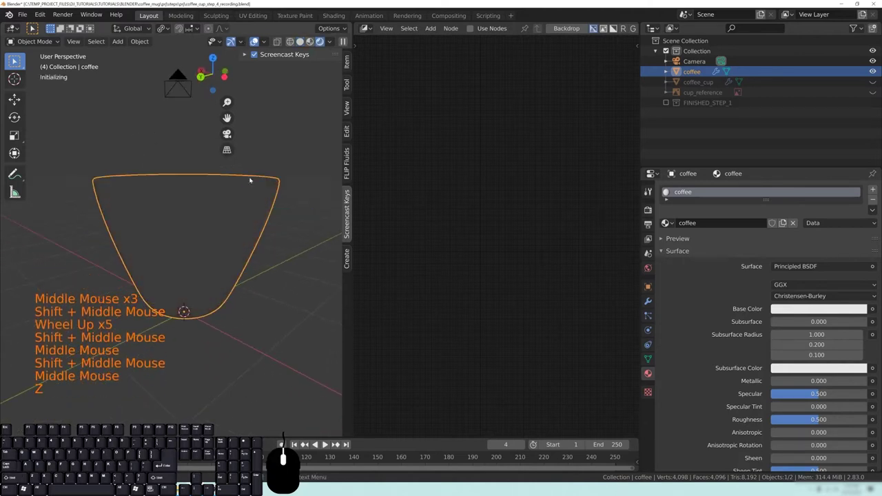
{"action": "scroll", "coordinate": [510, 272], "scroll_direction": "down", "scroll_amount": 5}
{"action": "left_click", "coordinate": [510, 272]}
{"action": "key", "text": "a"}
{"action": "key", "text": "KP_Decimal"}
{"action": "scroll", "coordinate": [527, 284], "scroll_direction": "down", "scroll_amount": 15}
{"action": "left_click", "coordinate": [532, 279]}
{"action": "left_click", "coordinate": [409, 28]}
- Change the node area to the Shader Editor and bring the coffee material's nodes into view
{"action": "left_click", "coordinate": [363, 29]}
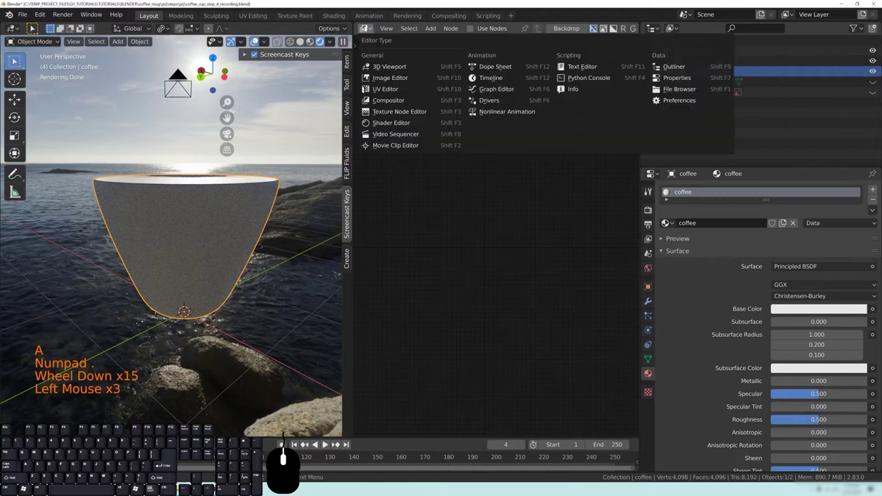
{"action": "left_click", "coordinate": [391, 123]}
{"action": "middle_click", "coordinate": [510, 282]}
{"action": "scroll", "coordinate": [499, 272], "scroll_direction": "up", "scroll_amount": 9}
{"action": "scroll", "coordinate": [499, 272], "scroll_direction": "up", "scroll_amount": 20}
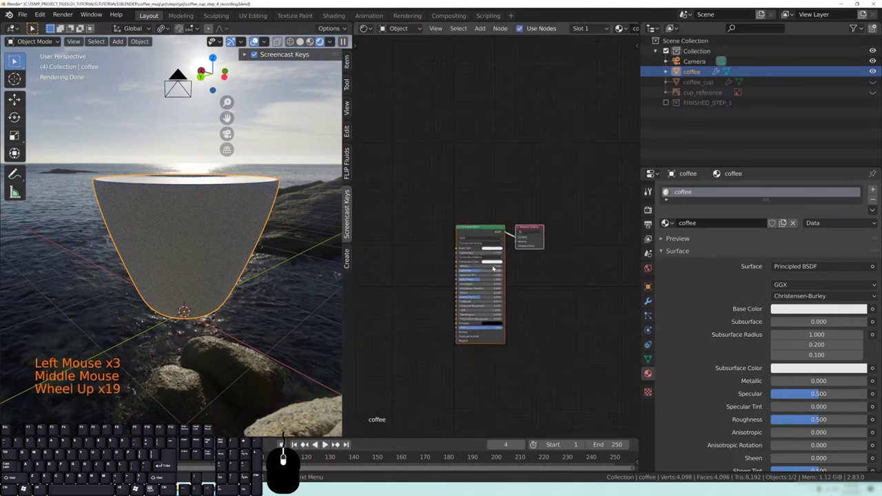
- Delete the Principled BSDF node from the coffee material
{"action": "middle_click_drag", "start_coordinate": [297, 268], "coordinate": [394, 268]}
{"action": "key", "text": "alt+a"}
{"action": "middle_click_drag", "start_coordinate": [228, 234], "coordinate": [155, 191]}
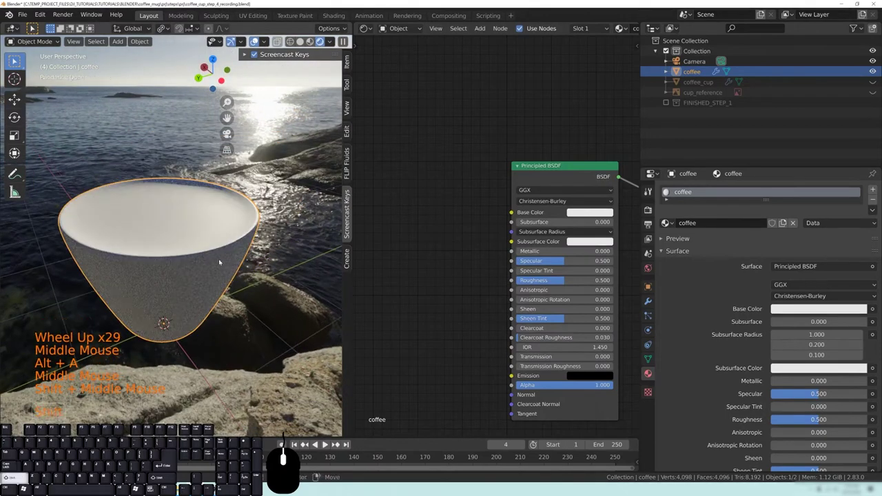
{"action": "left_click", "coordinate": [537, 169]}
{"action": "middle_click_drag", "start_coordinate": [576, 178], "coordinate": [543, 161]}
{"action": "key", "text": "x"}
- Add a Glass BSDF node, connect it to the Material Output surface, and save the file
{"action": "middle_click_drag", "start_coordinate": [476, 178], "coordinate": [482, 209], "text": "shift"}
{"action": "key", "text": "shift+a"}
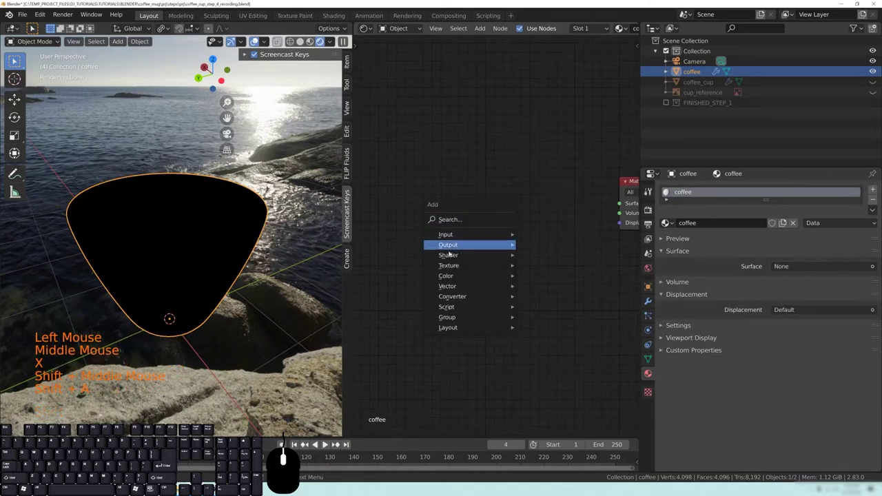
{"action": "mouse_move", "coordinate": [452, 256]}
{"action": "left_click", "coordinate": [546, 86]}
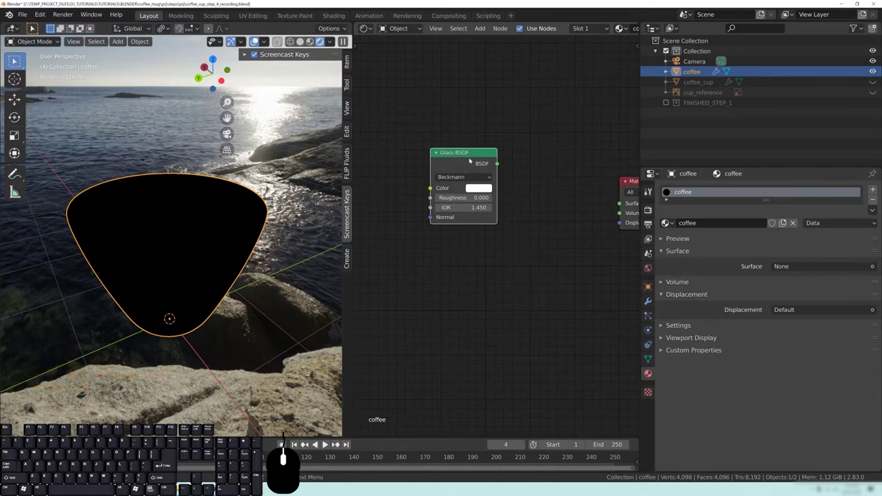
{"action": "left_click", "coordinate": [448, 142]}
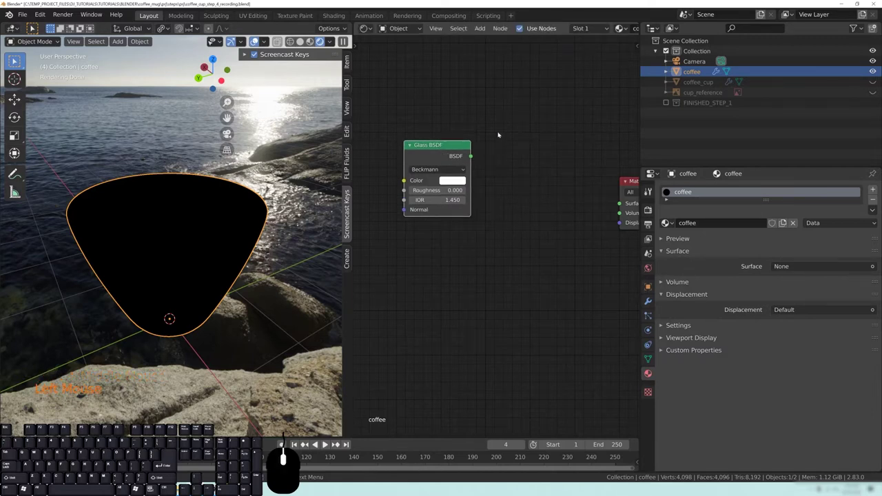
{"action": "left_click", "coordinate": [457, 156], "text": "ctrl+shift"}
{"action": "middle_click_drag", "start_coordinate": [200, 307], "coordinate": [180, 304]}
{"action": "key", "text": "ctrl+s"}
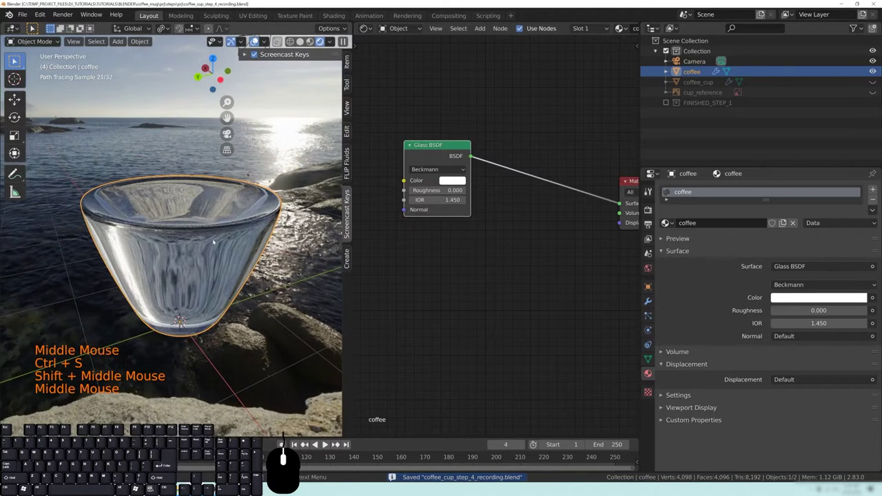
- Set the Glass BSDF colour to a brownish orange with hue about 0.094, saturation 0.683 and value 0.719
{"action": "left_click", "coordinate": [455, 181]}
{"action": "left_click", "coordinate": [470, 99]}
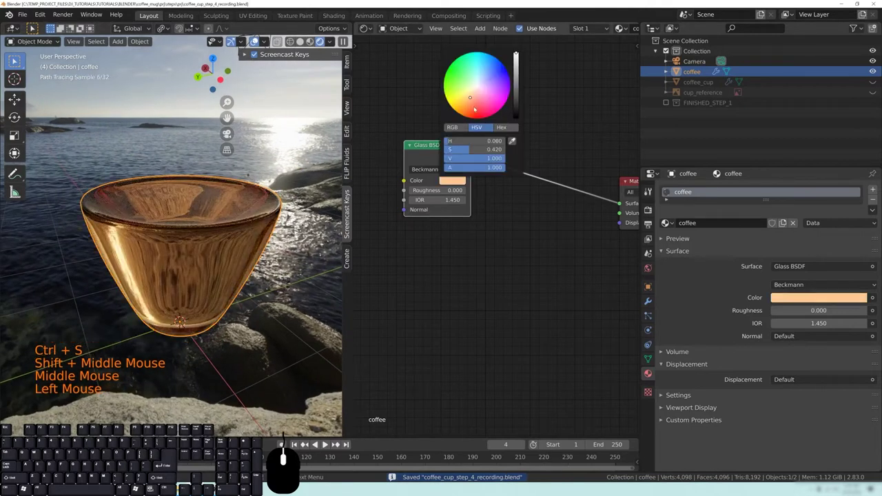
{"action": "middle_click_drag", "start_coordinate": [281, 181], "coordinate": [281, 205]}
{"action": "left_click", "coordinate": [487, 158]}
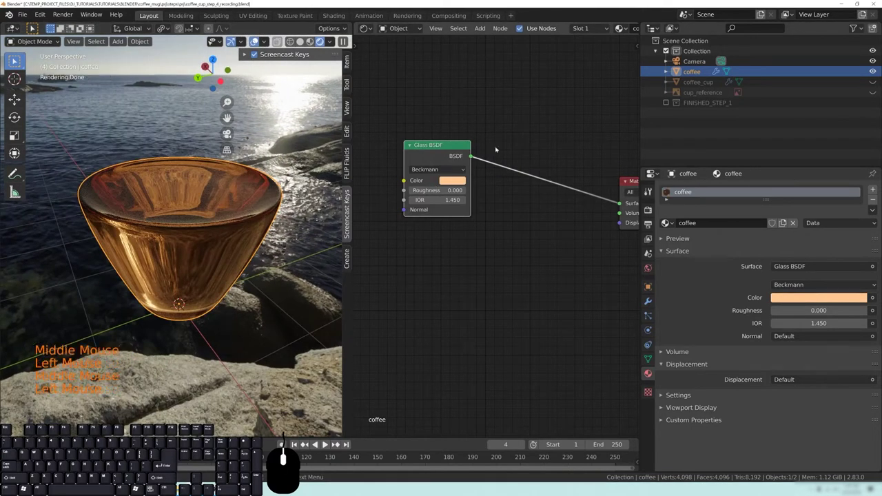
{"action": "left_click", "coordinate": [453, 181]}
{"action": "left_click", "coordinate": [453, 180]}
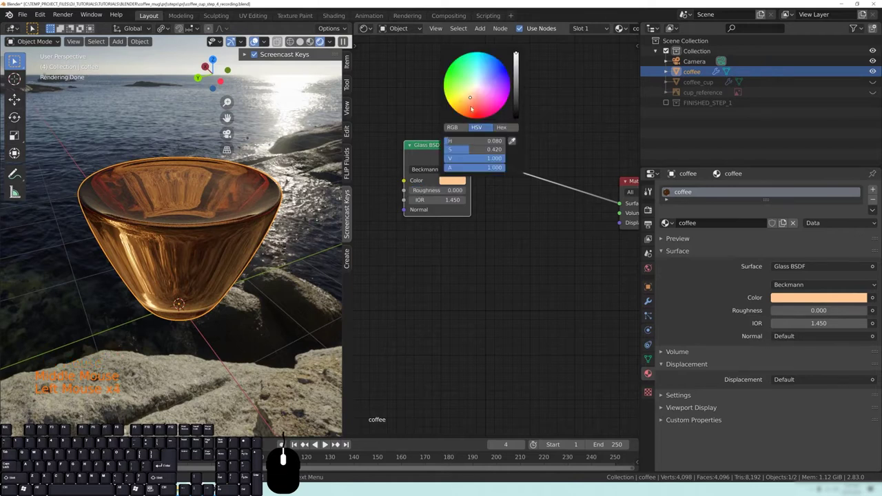
{"action": "left_click", "coordinate": [465, 106]}
{"action": "left_click", "coordinate": [516, 83]}
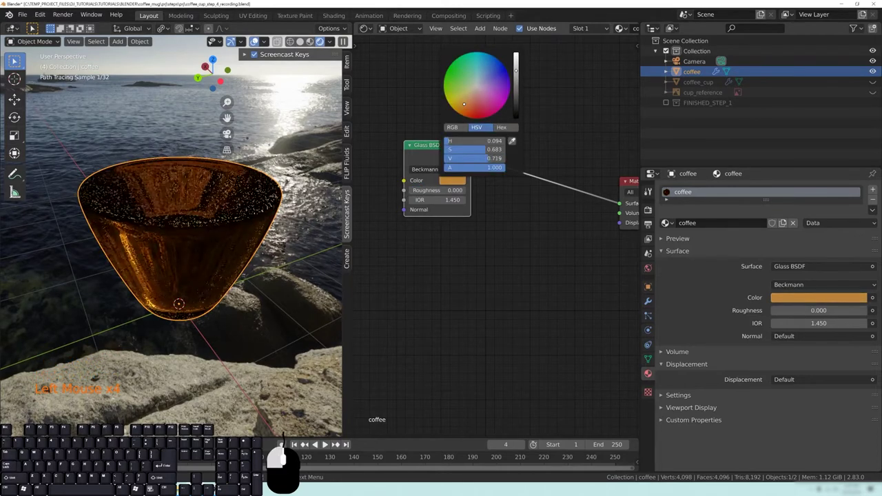
- Examine the rendered coffee's glass surface and colour from several angles and distances
{"action": "middle_click_drag", "start_coordinate": [186, 228], "coordinate": [168, 216]}
{"action": "scroll", "coordinate": [171, 260], "scroll_direction": "up", "scroll_amount": 2}
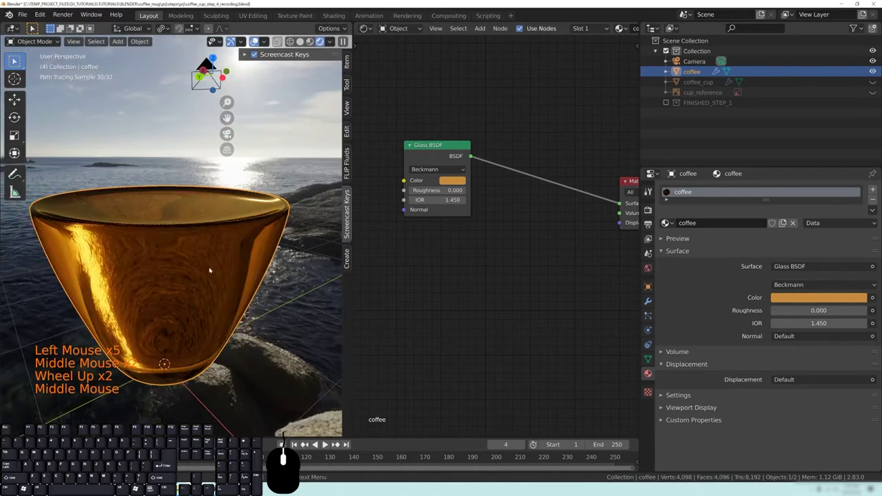
{"action": "middle_click_drag", "start_coordinate": [210, 271], "coordinate": [91, 205]}
{"action": "middle_click_drag", "start_coordinate": [224, 233], "coordinate": [267, 180]}
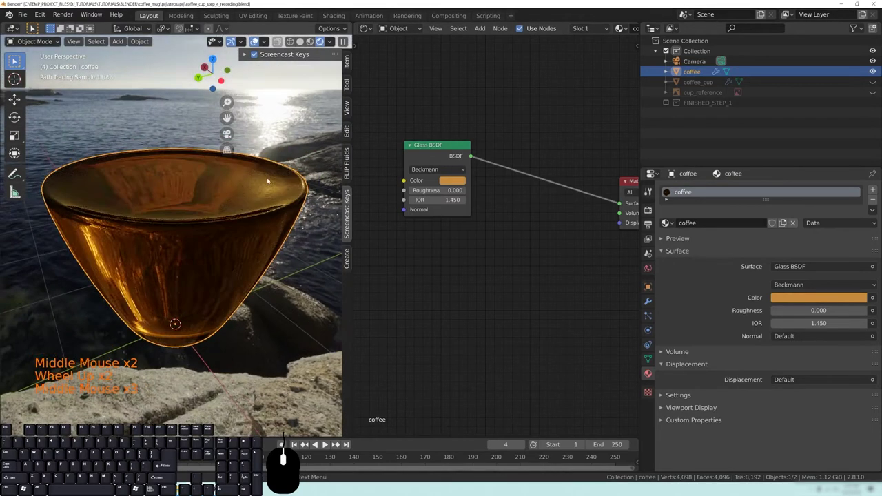
{"action": "middle_click_drag", "start_coordinate": [250, 266], "coordinate": [178, 271]}
{"action": "middle_click_drag", "start_coordinate": [202, 244], "coordinate": [225, 241]}
{"action": "scroll", "coordinate": [199, 279], "scroll_direction": "down", "scroll_amount": 3}
{"action": "middle_click_drag", "start_coordinate": [225, 241], "coordinate": [253, 245], "text": "shift"}
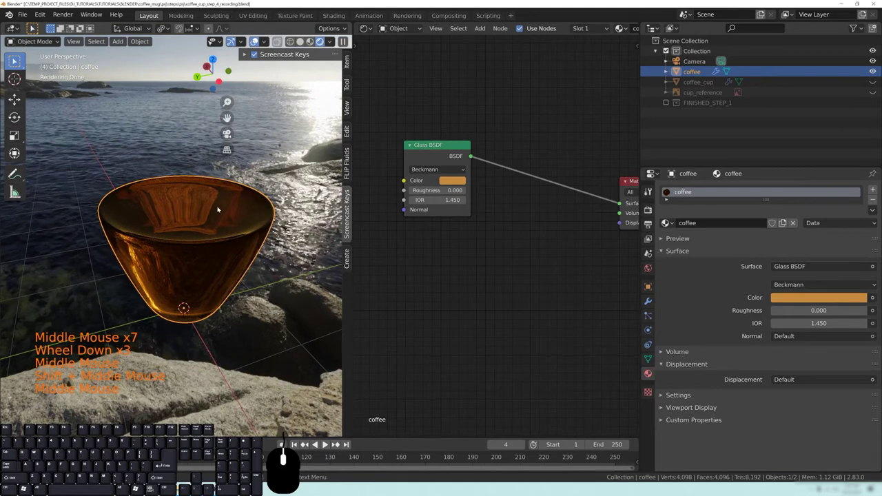
{"action": "mouse_move", "coordinate": [530, 266]}
{"action": "middle_mouse_down"}
{"action": "mouse_move", "coordinate": [516, 269]}
{"action": "mouse_move", "coordinate": [526, 264]}
{"action": "middle_mouse_up"}
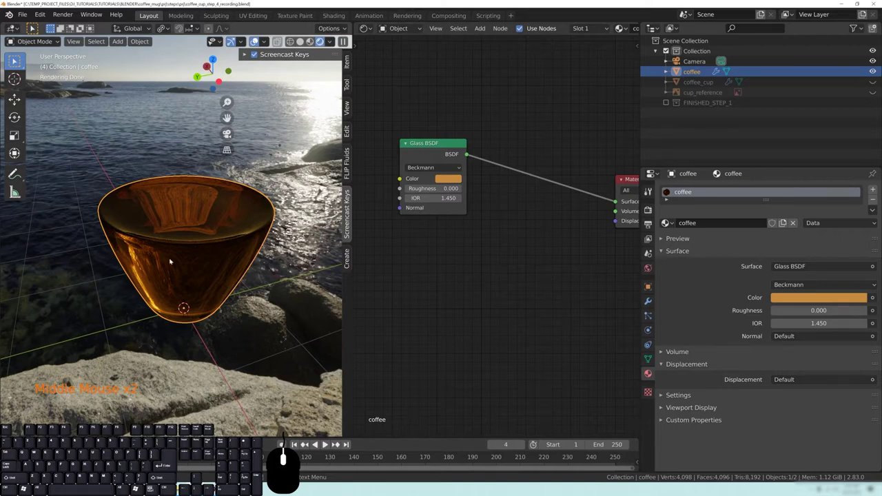
{"action": "middle_click_drag", "start_coordinate": [242, 224], "coordinate": [159, 200]}
{"action": "scroll", "coordinate": [159, 200], "scroll_direction": "up", "scroll_amount": 2}
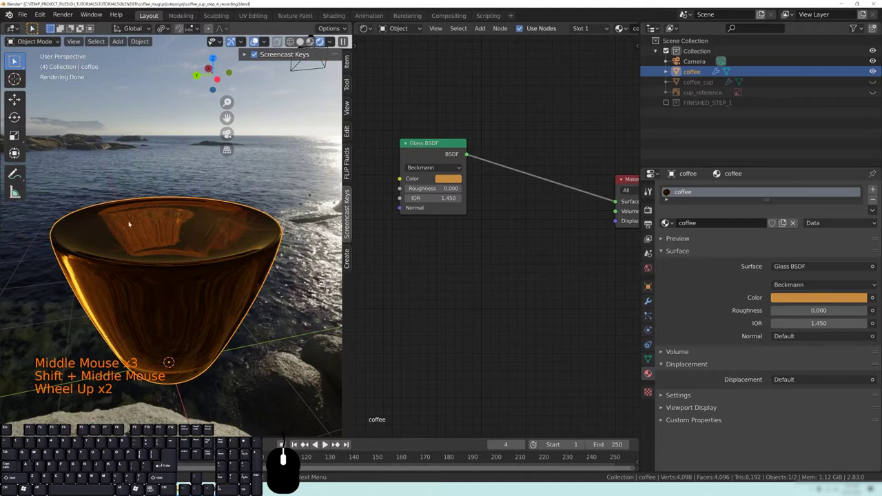
{"action": "middle_click_drag", "start_coordinate": [131, 201], "coordinate": [73, 299]}
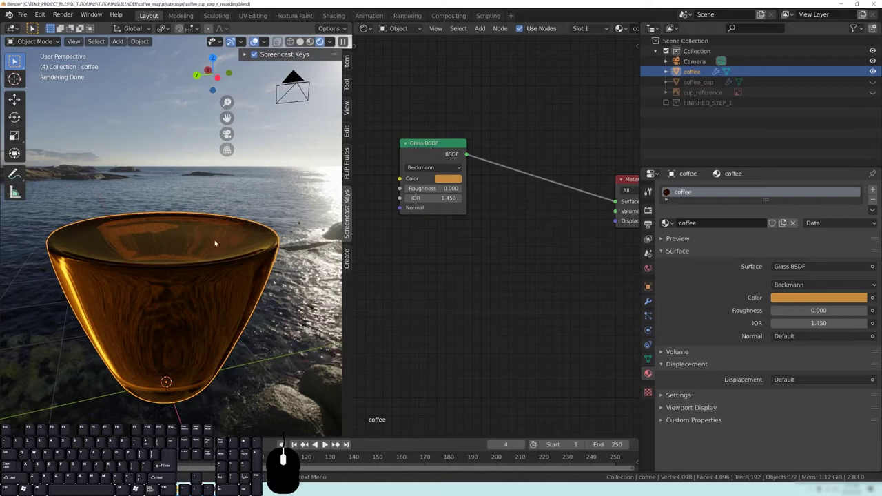
- Set the IOR of the Glass BSDF node to 1.5
{"action": "left_click", "coordinate": [435, 153]}
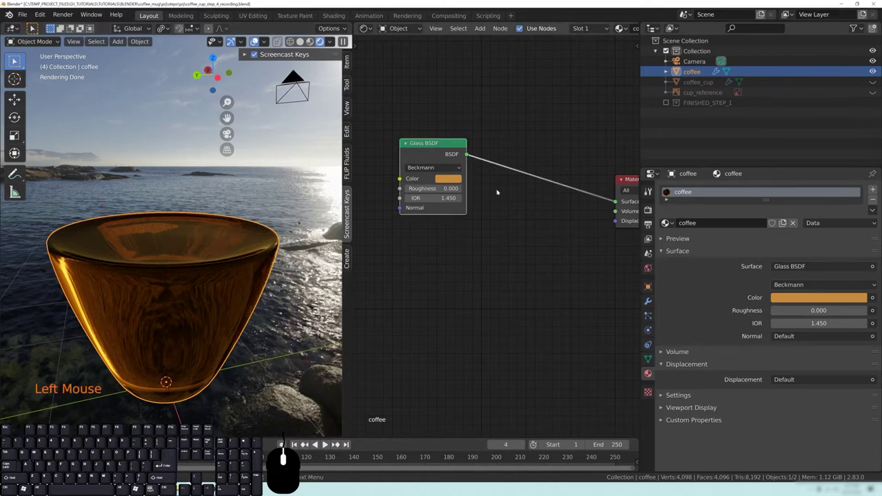
{"action": "left_click_drag", "start_coordinate": [435, 157], "coordinate": [420, 155]}
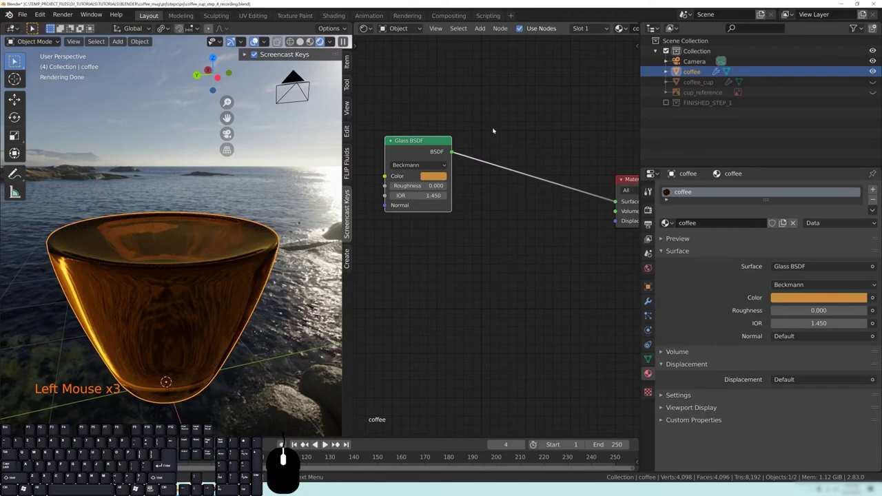
{"action": "left_click", "coordinate": [422, 195]}
{"action": "type", "text": "1.5"}
{"action": "key", "text": "Return"}
- Move the Glass BSDF node down and place a new Transparent BSDF node above it
{"action": "left_click_drag", "start_coordinate": [417, 142], "coordinate": [402, 204]}
{"action": "left_click", "coordinate": [436, 139]}
{"action": "middle_click_drag", "start_coordinate": [437, 139], "coordinate": [500, 159]}
{"action": "key", "text": "shift+a"}
{"action": "mouse_move", "coordinate": [496, 184]}
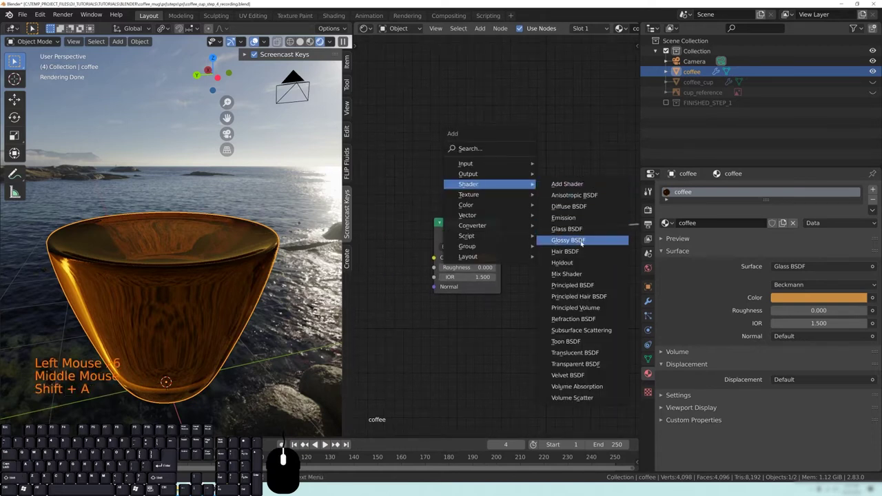
{"action": "left_click", "coordinate": [577, 364]}
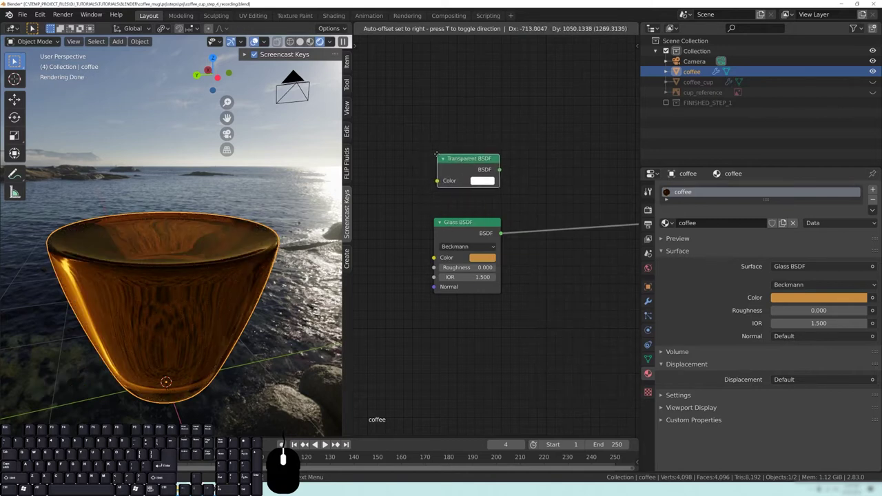
{"action": "left_click", "coordinate": [437, 156]}
- Add a Mix Shader node between the two BSDF nodes and the Material Output
{"action": "middle_click_drag", "start_coordinate": [557, 181], "coordinate": [481, 207]}
{"action": "key", "text": "shift+a"}
{"action": "mouse_move", "coordinate": [481, 210]}
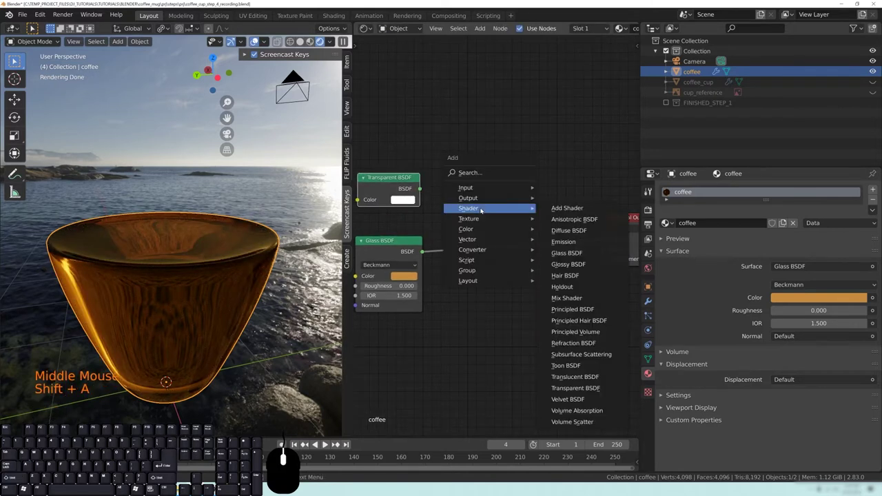
{"action": "left_click", "coordinate": [567, 298]}
{"action": "left_click", "coordinate": [520, 198]}
- Connect the Transparent and Glass BSDFs to the Mix Shader's two shader inputs and its output to the Material Output surface
{"action": "left_click_drag", "start_coordinate": [420, 189], "coordinate": [475, 116]}
{"action": "left_click_drag", "start_coordinate": [488, 216], "coordinate": [490, 208]}
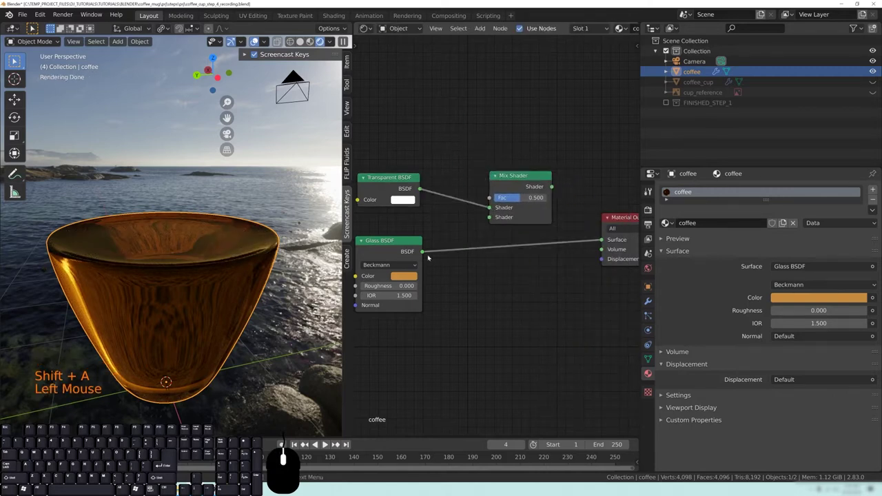
{"action": "left_click_drag", "start_coordinate": [421, 251], "coordinate": [433, 246]}
{"action": "left_click_drag", "start_coordinate": [488, 223], "coordinate": [490, 217]}
{"action": "left_click_drag", "start_coordinate": [527, 185], "coordinate": [510, 202]}
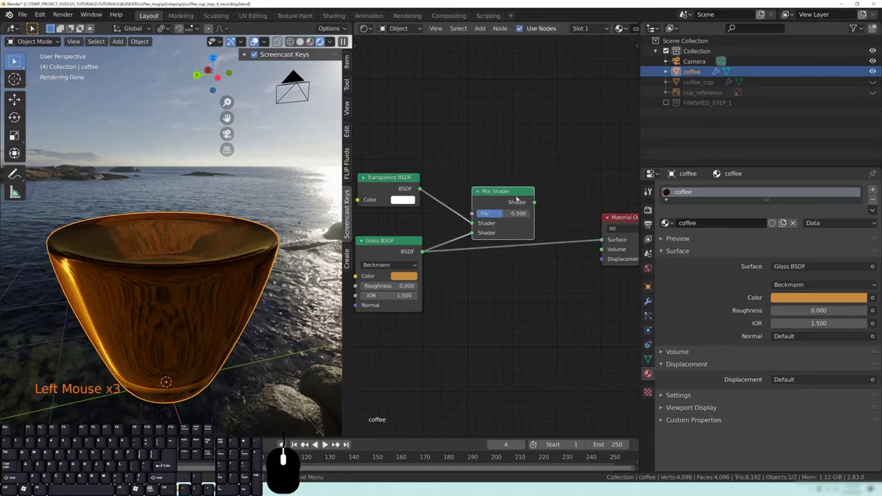
{"action": "left_click", "coordinate": [509, 201], "text": "ctrl+shift"}
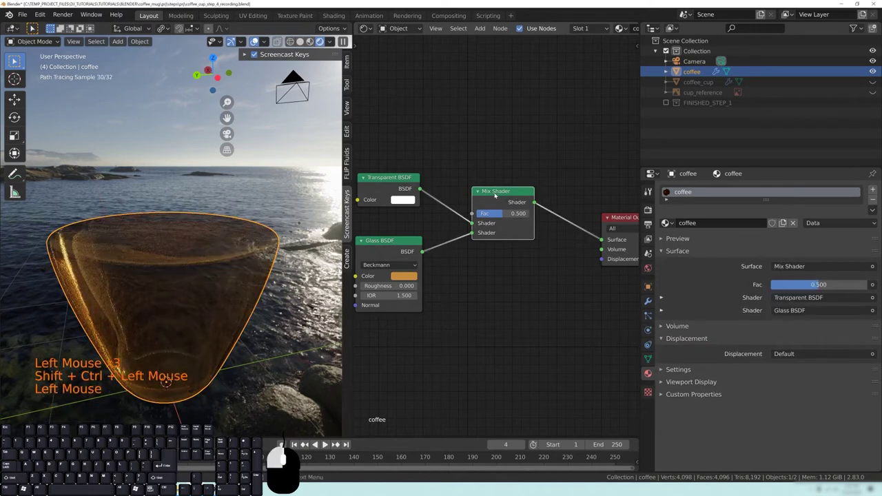
- Try the Mix Shader factor at 0 and at 1 to compare the transparent and glass results on the coffee
{"action": "left_click_drag", "start_coordinate": [513, 245], "coordinate": [503, 252]}
{"action": "left_click_drag", "start_coordinate": [493, 220], "coordinate": [466, 221]}
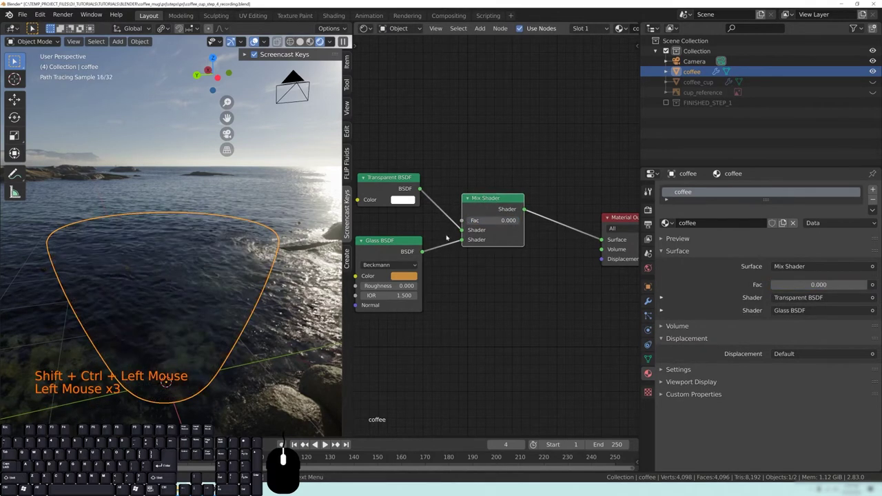
{"action": "middle_click_drag", "start_coordinate": [231, 294], "coordinate": [204, 291]}
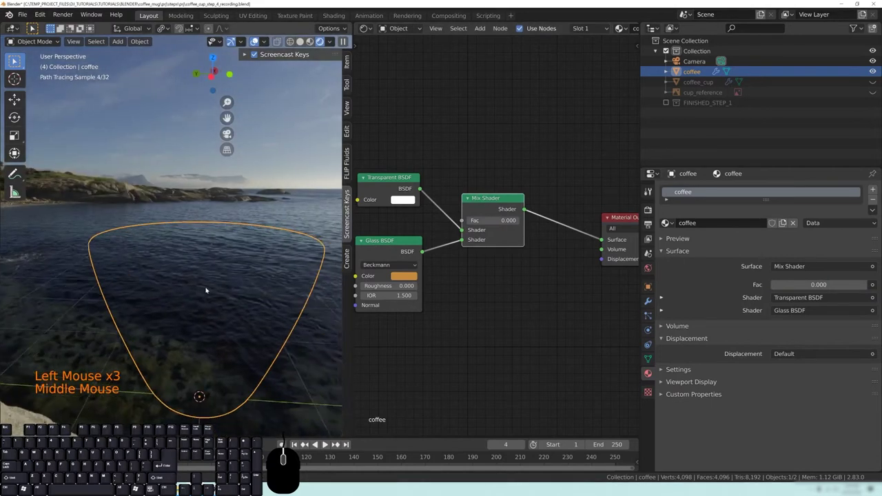
{"action": "left_click_drag", "start_coordinate": [475, 222], "coordinate": [522, 221]}
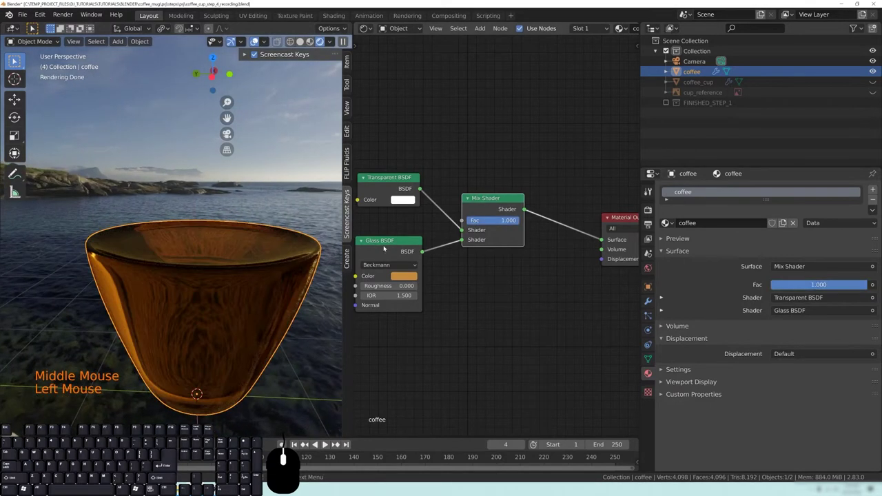
{"action": "middle_click_drag", "start_coordinate": [235, 331], "coordinate": [222, 277], "text": "shift"}
{"action": "scroll", "coordinate": [216, 276], "scroll_direction": "down", "scroll_amount": 3}
- Space out the shader nodes, add a Layer Weight node above the Transparent BSDF and save the file
{"action": "left_click_drag", "start_coordinate": [483, 201], "coordinate": [529, 202]}
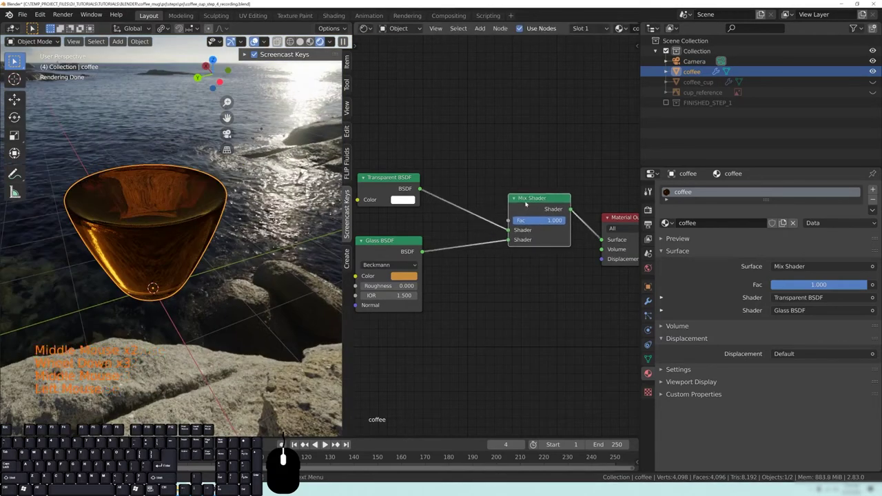
{"action": "left_click_drag", "start_coordinate": [377, 209], "coordinate": [377, 228]}
{"action": "middle_click_drag", "start_coordinate": [444, 147], "coordinate": [493, 238]}
{"action": "key", "text": "shift+a"}
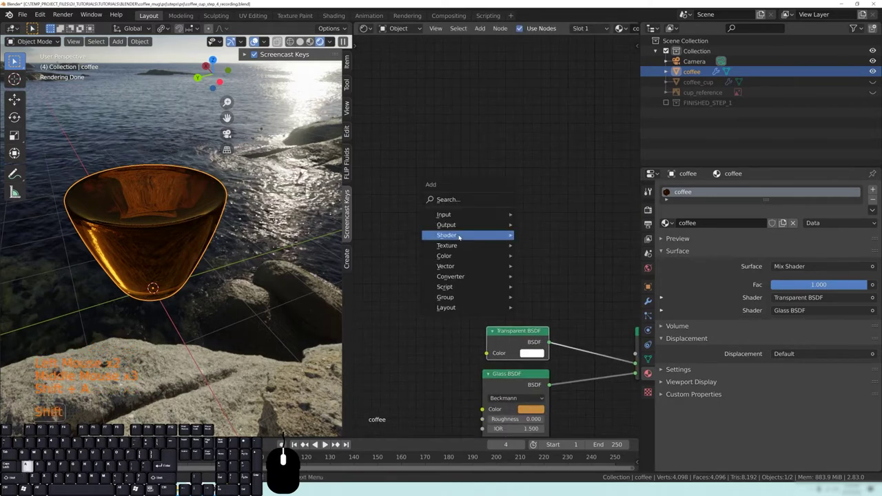
{"action": "left_click", "coordinate": [449, 203]}
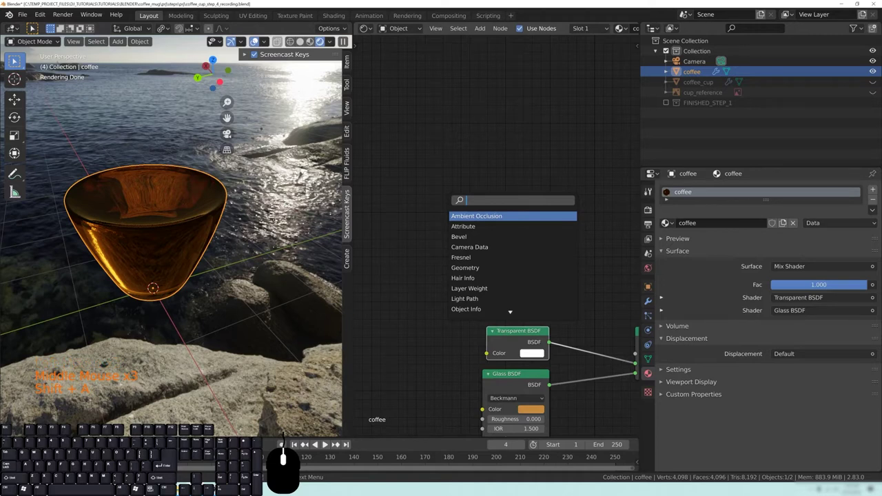
{"action": "type", "text": "layer"}
{"action": "key", "text": "Return"}
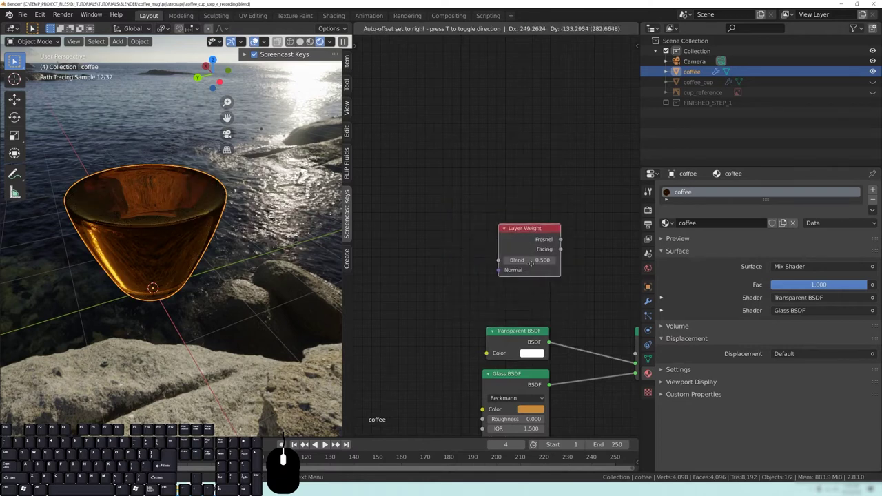
{"action": "key", "text": "ctrl+s"}
{"action": "middle_click_drag", "start_coordinate": [582, 229], "coordinate": [494, 181], "text": "shift"}
{"action": "left_click_drag", "start_coordinate": [430, 187], "coordinate": [419, 179]}
- Preview the Layer Weight node's Fresnel output on the coffee and examine its shading from different viewing angles
{"action": "left_click", "coordinate": [419, 179], "text": "ctrl+shift"}
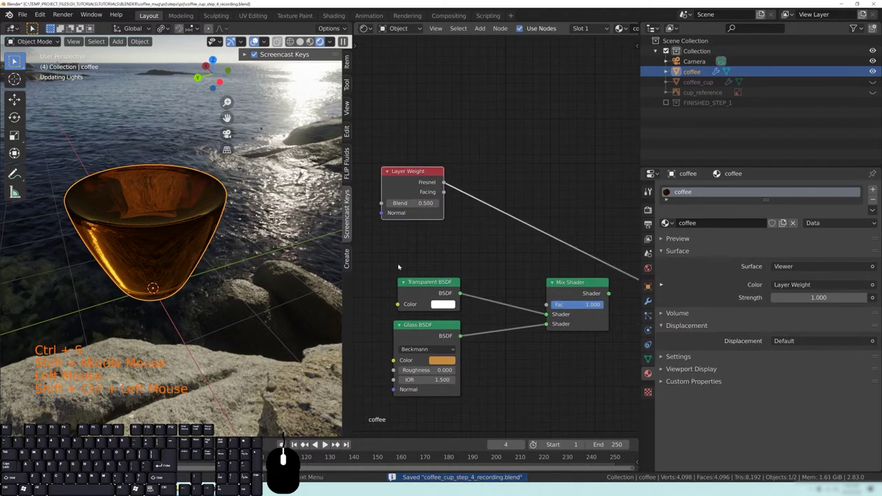
{"action": "middle_click_drag", "start_coordinate": [123, 255], "coordinate": [163, 290], "text": "shift"}
{"action": "middle_click_drag", "start_coordinate": [224, 289], "coordinate": [223, 268]}
{"action": "scroll", "coordinate": [223, 268], "scroll_direction": "up", "scroll_amount": 3}
{"action": "middle_click_drag", "start_coordinate": [256, 328], "coordinate": [259, 350]}
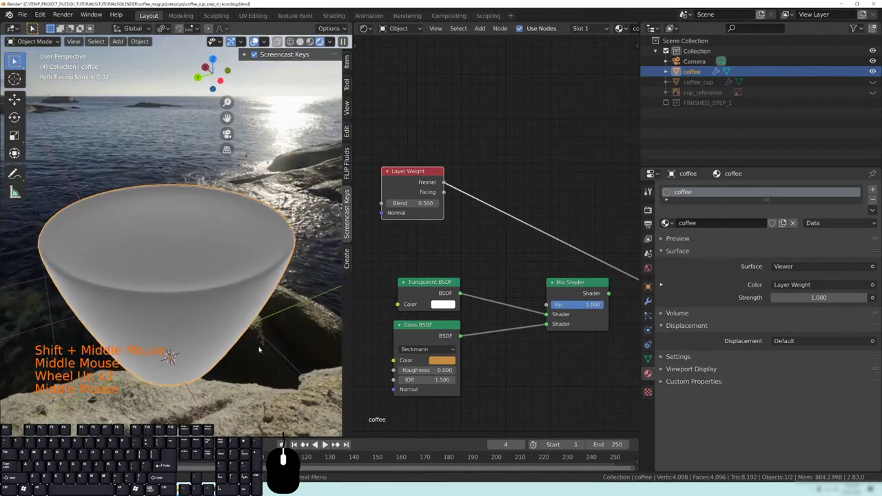
{"action": "middle_click_drag", "start_coordinate": [234, 215], "coordinate": [249, 274]}
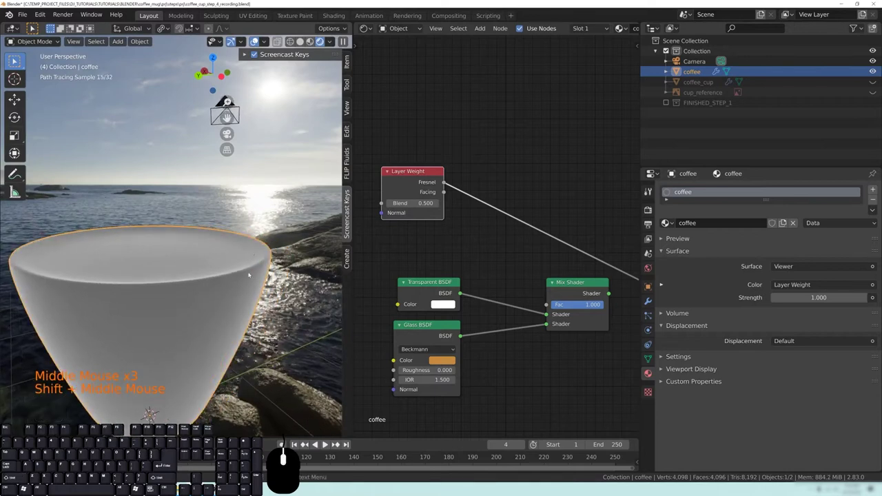
- Preview the Layer Weight node's Facing output and examine the coffee from the side and from above
{"action": "left_click", "coordinate": [408, 186], "text": "ctrl+shift"}
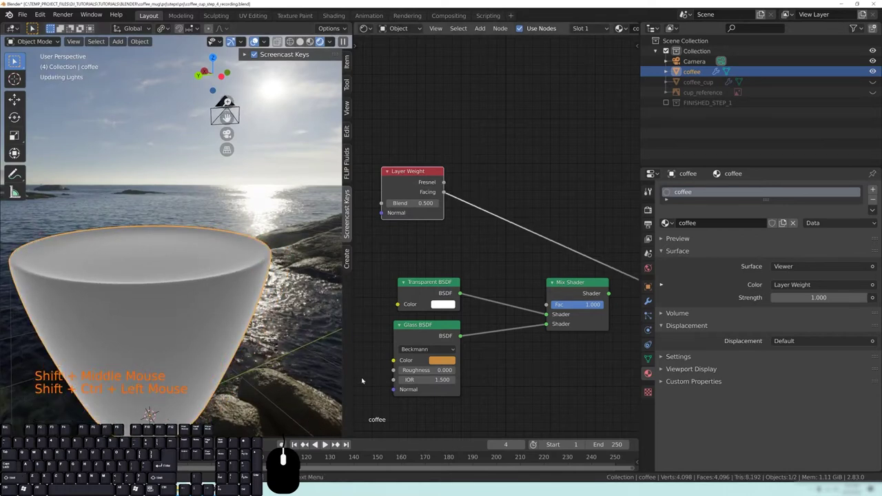
{"action": "middle_click_drag", "start_coordinate": [336, 368], "coordinate": [242, 375], "text": "shift"}
{"action": "middle_click_drag", "start_coordinate": [255, 233], "coordinate": [241, 306], "text": "shift"}
{"action": "scroll", "coordinate": [242, 357], "scroll_direction": "down", "scroll_amount": 3}
{"action": "scroll", "coordinate": [242, 357], "scroll_direction": "down", "scroll_amount": 2}
{"action": "middle_click_drag", "start_coordinate": [242, 357], "coordinate": [222, 336]}
{"action": "scroll", "coordinate": [235, 314], "scroll_direction": "up", "scroll_amount": 3}
{"action": "middle_click_drag", "start_coordinate": [225, 352], "coordinate": [223, 271]}
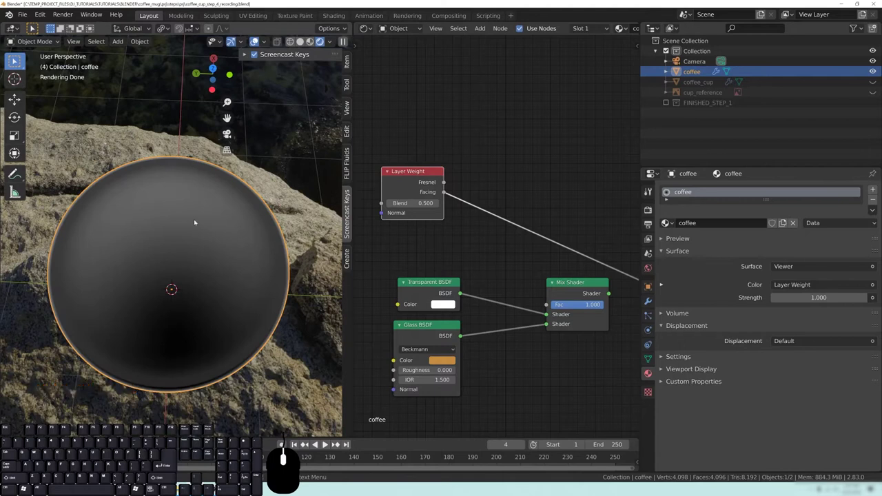
{"action": "middle_click_drag", "start_coordinate": [188, 261], "coordinate": [226, 276]}
- Connect the Layer Weight's Facing output to the Mix Shader's Fac and route the Mix Shader back to the Material Output surface
{"action": "middle_click_drag", "start_coordinate": [507, 201], "coordinate": [524, 202]}
{"action": "left_click_drag", "start_coordinate": [425, 175], "coordinate": [415, 165]}
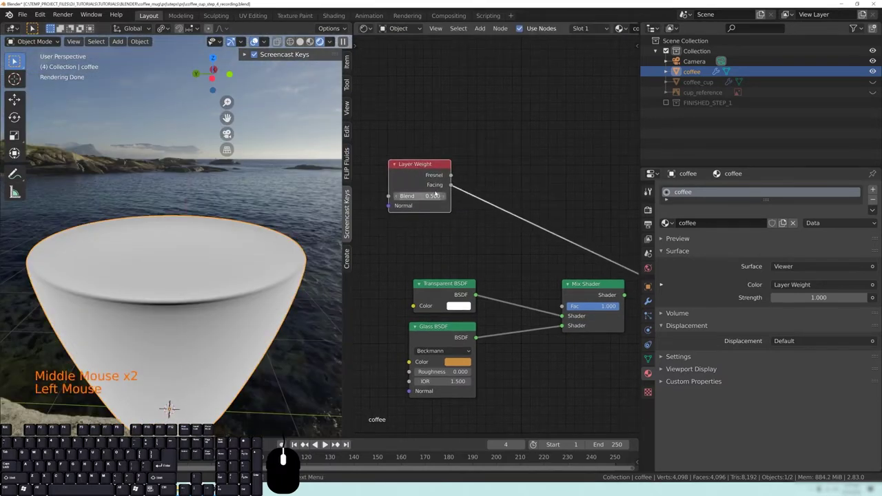
{"action": "middle_click_drag", "start_coordinate": [524, 254], "coordinate": [501, 241]}
{"action": "left_click_drag", "start_coordinate": [429, 172], "coordinate": [540, 293]}
{"action": "left_click", "coordinate": [572, 307], "text": "ctrl+shift"}
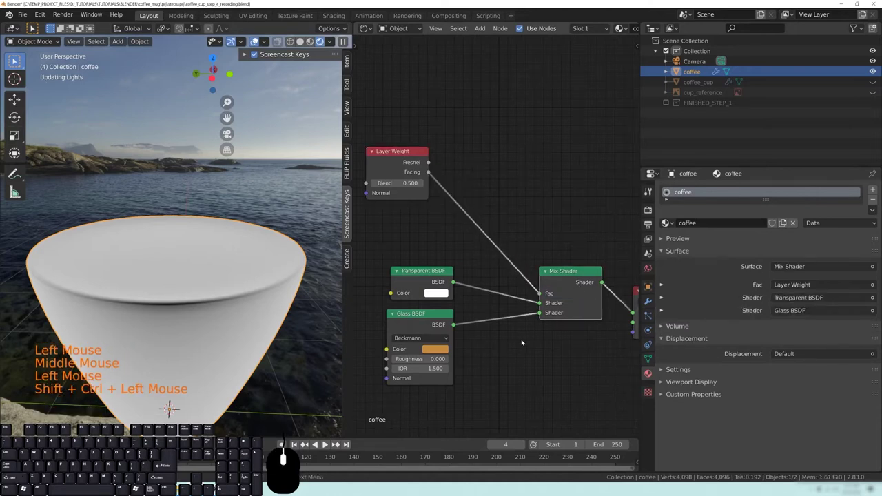
{"action": "middle_click_drag", "start_coordinate": [242, 337], "coordinate": [235, 316]}
{"action": "scroll", "coordinate": [237, 323], "scroll_direction": "down", "scroll_amount": 2}
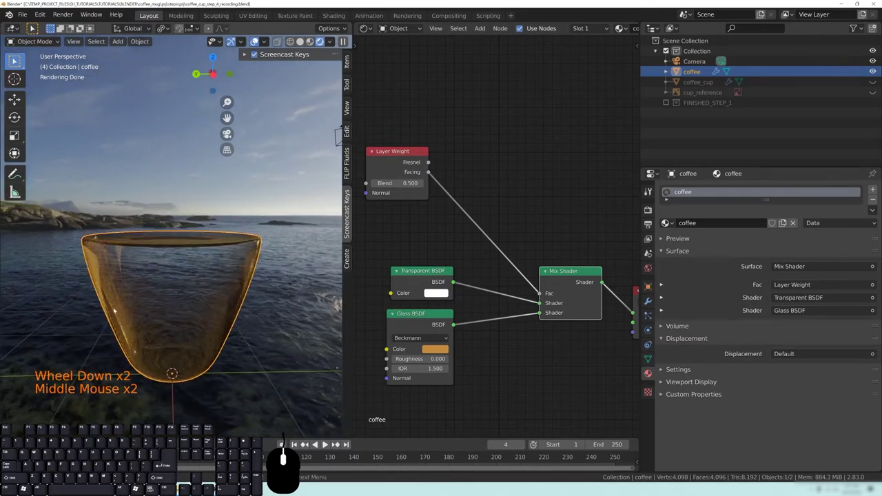
{"action": "middle_click_drag", "start_coordinate": [217, 213], "coordinate": [217, 217]}
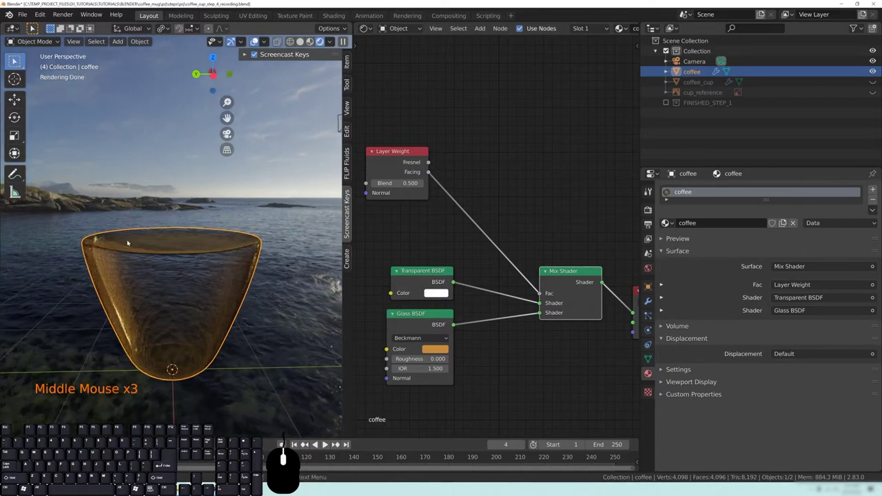
- Place the Glass BSDF above the Transparent BSDF and swap their connections so Glass feeds the Mix Shader's first shader input
{"action": "left_click_drag", "start_coordinate": [417, 316], "coordinate": [381, 235]}
{"action": "left_click_drag", "start_coordinate": [433, 276], "coordinate": [417, 336]}
{"action": "left_click_drag", "start_coordinate": [386, 233], "coordinate": [407, 246]}
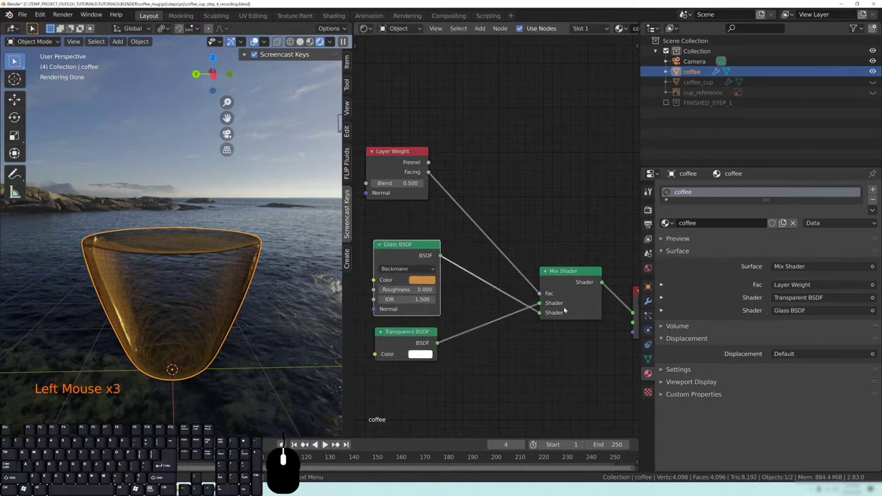
{"action": "left_click_drag", "start_coordinate": [542, 305], "coordinate": [483, 271]}
{"action": "left_click_drag", "start_coordinate": [546, 313], "coordinate": [543, 313]}
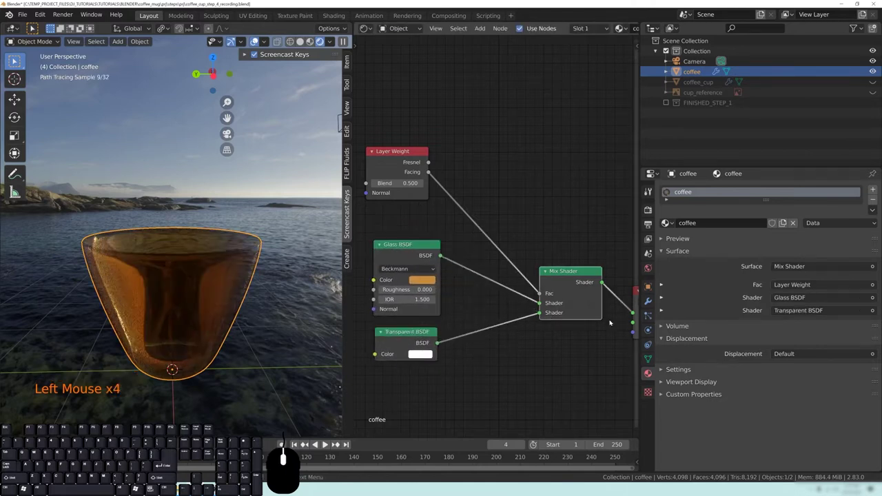
{"action": "middle_click_drag", "start_coordinate": [207, 290], "coordinate": [242, 276]}
- Try Layer Weight Blend values of 0.6 and 0.4, and return Blend to 0.5
{"action": "middle_click_drag", "start_coordinate": [457, 206], "coordinate": [470, 215]}
{"action": "left_click_drag", "start_coordinate": [405, 184], "coordinate": [395, 181]}
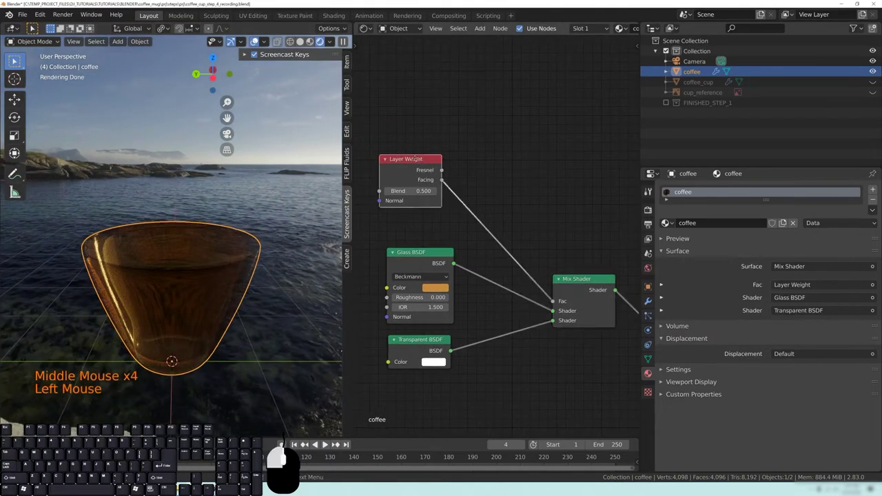
{"action": "left_click", "coordinate": [423, 187]}
{"action": "left_click", "coordinate": [423, 187]}
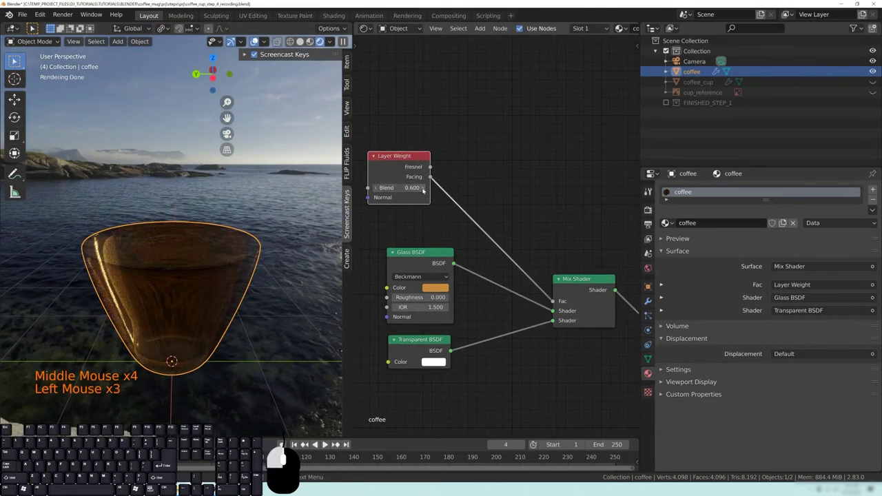
{"action": "left_click", "coordinate": [376, 188]}
{"action": "left_click", "coordinate": [376, 188]}
{"action": "left_click", "coordinate": [376, 188]}
{"action": "left_click", "coordinate": [377, 188]}
{"action": "left_click", "coordinate": [376, 188]}
{"action": "left_click", "coordinate": [376, 188]}
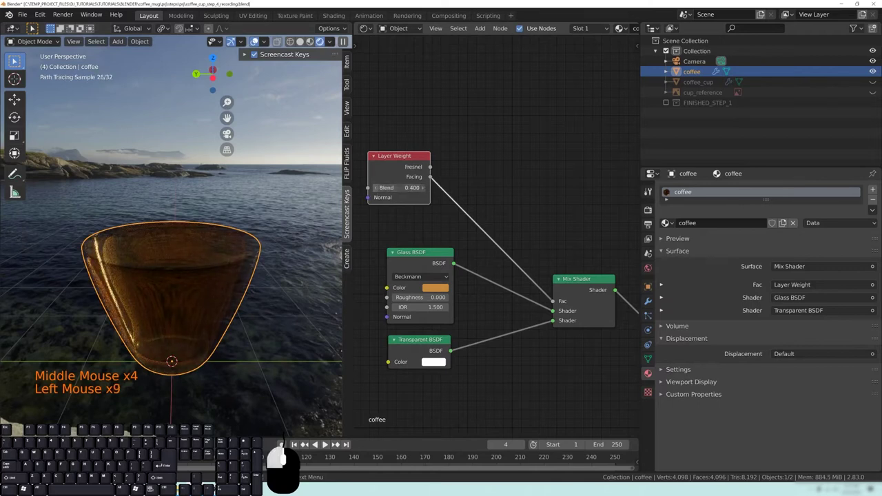
{"action": "left_click", "coordinate": [423, 188]}
{"action": "left_click", "coordinate": [423, 187]}
- Insert a ColorRamp node between the Layer Weight's Facing output and the Mix Shader's Fac input
{"action": "key", "text": "shift+a"}
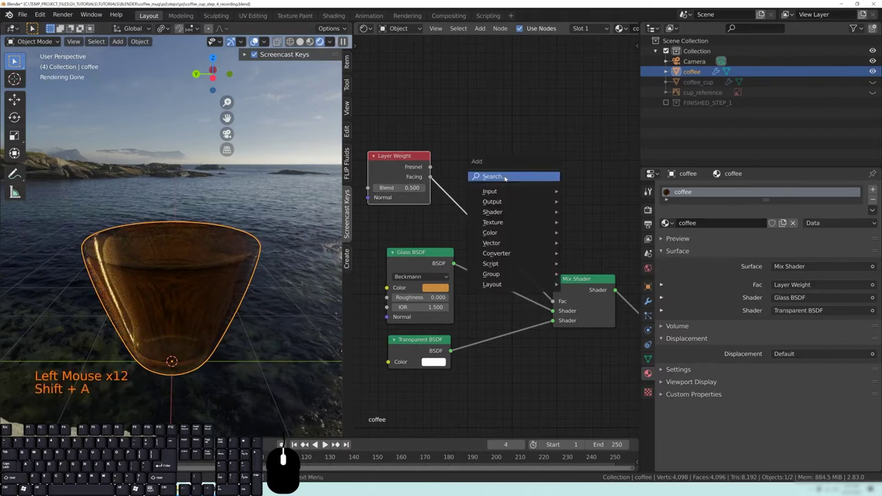
{"action": "mouse_move", "coordinate": [537, 253]}
{"action": "left_click", "coordinate": [591, 275]}
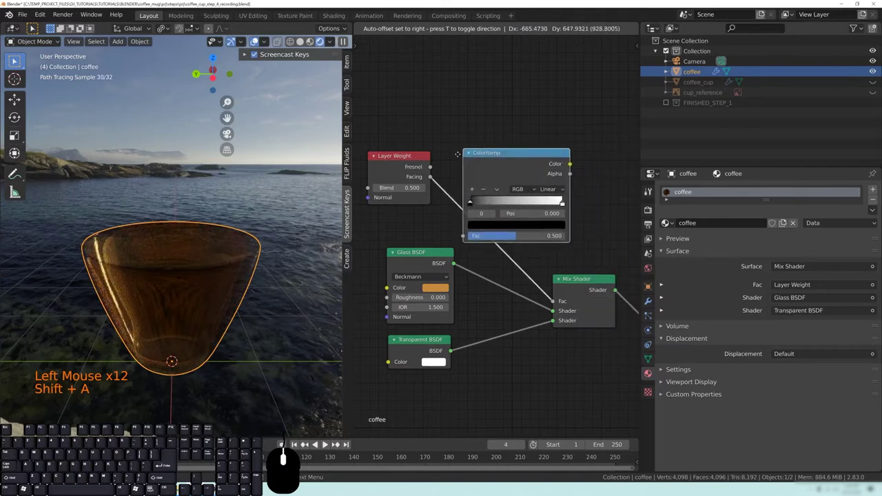
{"action": "left_click", "coordinate": [504, 165]}
- Try the ColorRamp's black stop at 0.341 and white stop at 0.556, and return both stops to the ramp's ends
{"action": "left_click_drag", "start_coordinate": [470, 207], "coordinate": [501, 208]}
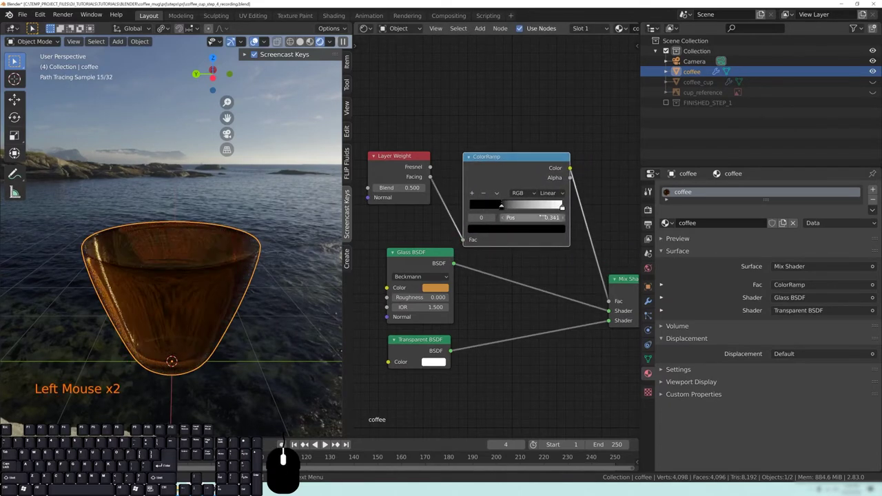
{"action": "left_click_drag", "start_coordinate": [562, 207], "coordinate": [525, 211]}
{"action": "middle_click_drag", "start_coordinate": [198, 290], "coordinate": [190, 305]}
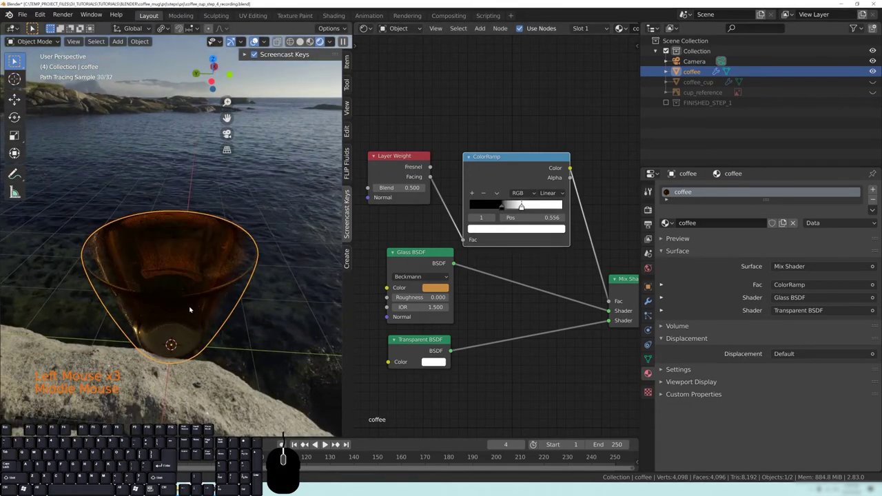
{"action": "left_click_drag", "start_coordinate": [502, 207], "coordinate": [606, 216]}
{"action": "mouse_move", "coordinate": [252, 316]}
{"action": "middle_mouse_down"}
{"action": "mouse_move", "coordinate": [253, 304]}
{"action": "mouse_move", "coordinate": [252, 314]}
{"action": "middle_mouse_up"}
- Save the file and move the Material Output node farther away from the Mix Shader
{"action": "middle_click_drag", "start_coordinate": [616, 368], "coordinate": [376, 339]}
{"action": "key", "text": "ctrl+s"}
{"action": "left_click_drag", "start_coordinate": [489, 266], "coordinate": [555, 246]}
{"action": "middle_click_drag", "start_coordinate": [186, 265], "coordinate": [199, 224]}
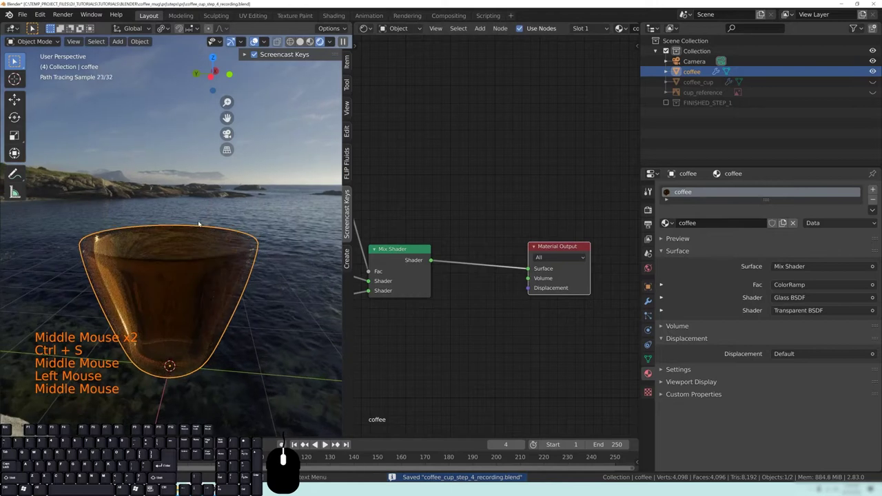
{"action": "middle_click_drag", "start_coordinate": [416, 343], "coordinate": [473, 335]}
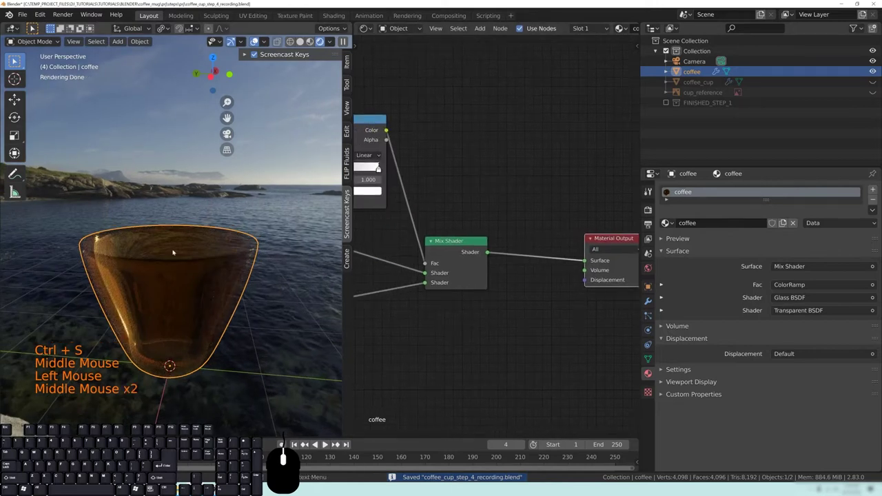
{"action": "mouse_move", "coordinate": [108, 278]}
{"action": "middle_mouse_down"}
{"action": "mouse_move", "coordinate": [179, 234]}
{"action": "mouse_move", "coordinate": [235, 272]}
{"action": "mouse_move", "coordinate": [210, 312]}
{"action": "mouse_move", "coordinate": [207, 259]}
{"action": "mouse_move", "coordinate": [182, 314]}
{"action": "mouse_move", "coordinate": [109, 228]}
{"action": "middle_mouse_up"}
{"action": "middle_click_drag", "start_coordinate": [185, 351], "coordinate": [193, 312]}
{"action": "middle_click_drag", "start_coordinate": [188, 256], "coordinate": [194, 273]}
- Add a Volume Absorption shader node below the Mix Shader
{"action": "middle_click_drag", "start_coordinate": [416, 291], "coordinate": [528, 228]}
{"action": "key", "text": "shift+a"}
{"action": "mouse_move", "coordinate": [470, 334]}
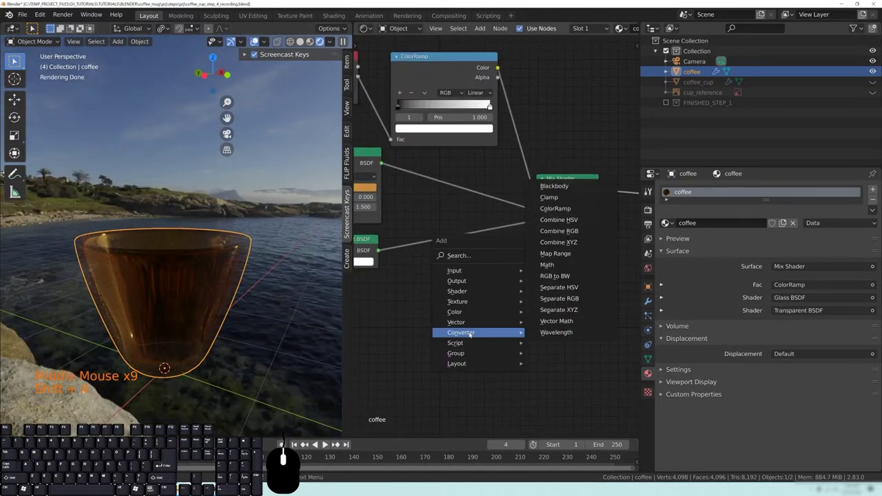
{"action": "mouse_move", "coordinate": [475, 291]}
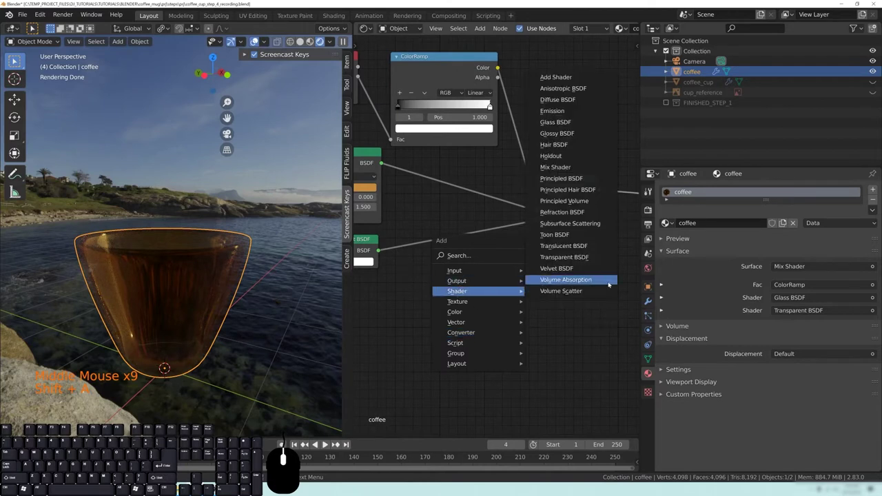
{"action": "left_click", "coordinate": [567, 281]}
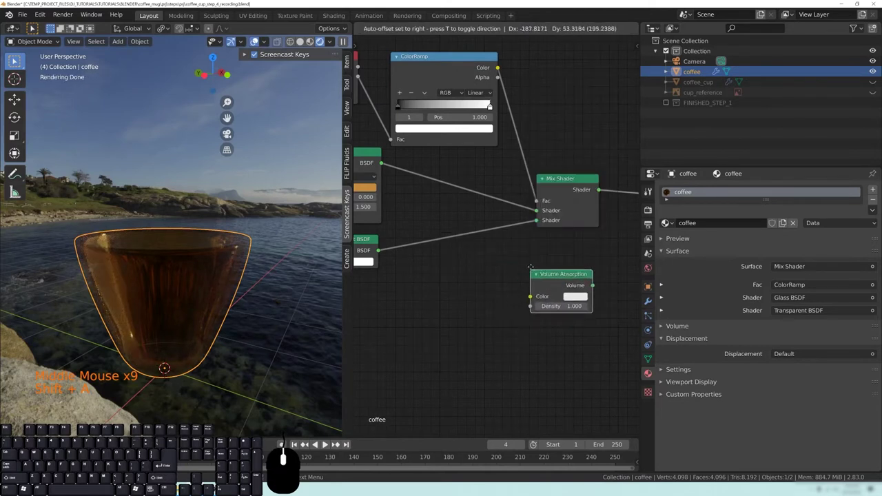
{"action": "left_click", "coordinate": [572, 277]}
- Connect the Volume Absorption node's output to the Material Output's Volume input and check the coffee
{"action": "middle_click_drag", "start_coordinate": [600, 277], "coordinate": [496, 284]}
{"action": "left_click_drag", "start_coordinate": [480, 289], "coordinate": [519, 224]}
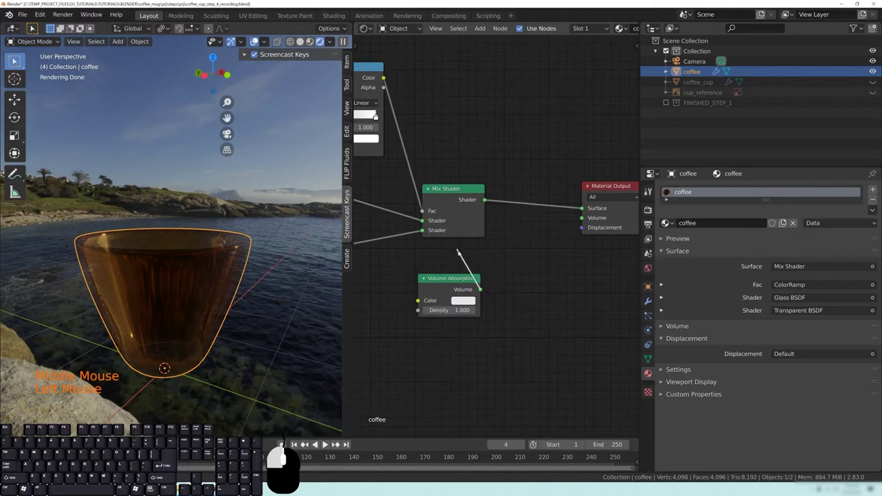
{"action": "left_click_drag", "start_coordinate": [579, 220], "coordinate": [581, 218]}
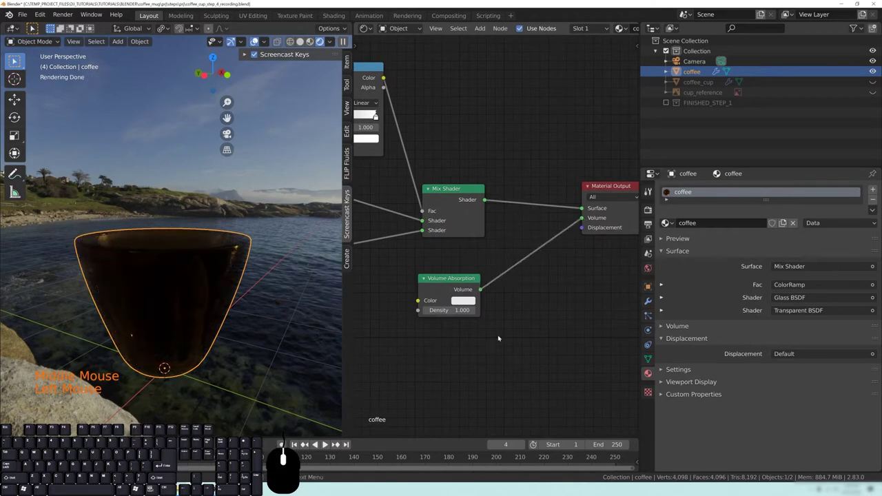
{"action": "middle_click_drag", "start_coordinate": [162, 296], "coordinate": [158, 275]}
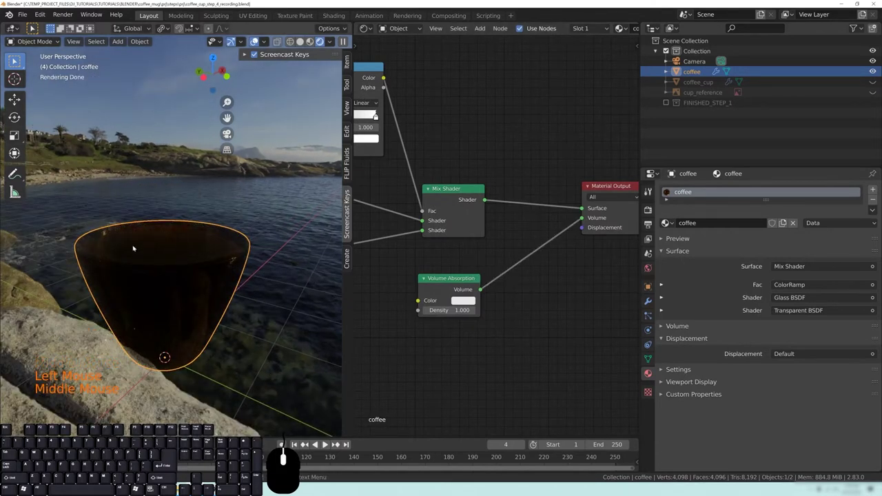
- Set the Volume Absorption color to a pale yellow-orange with hue 0.120, saturation 0.297 and value 1.000
{"action": "left_click", "coordinate": [463, 301]}
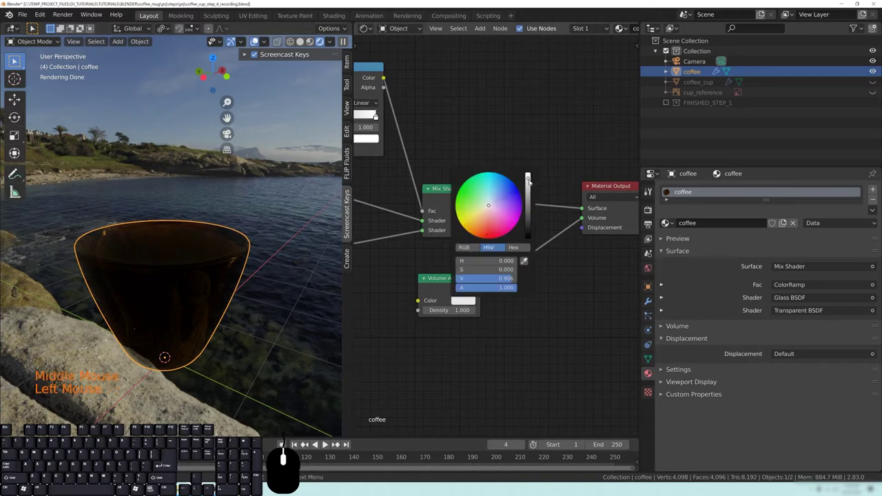
{"action": "left_click_drag", "start_coordinate": [529, 181], "coordinate": [528, 174]}
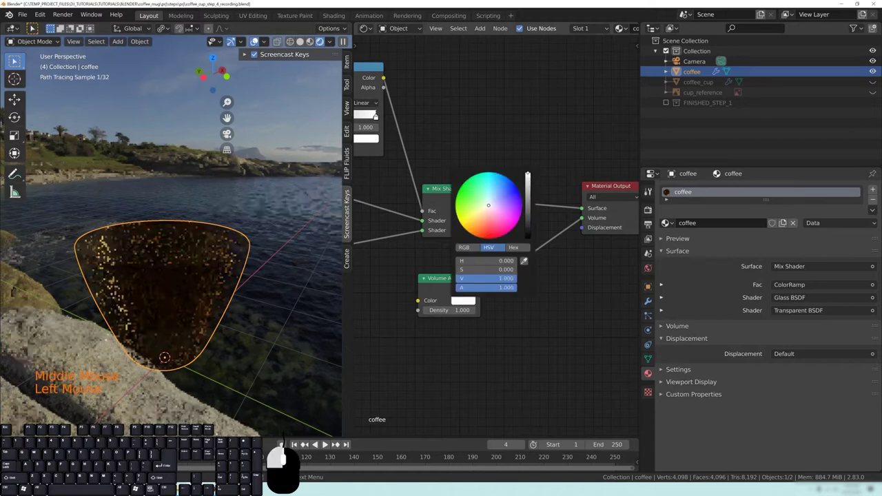
{"action": "left_click", "coordinate": [481, 210]}
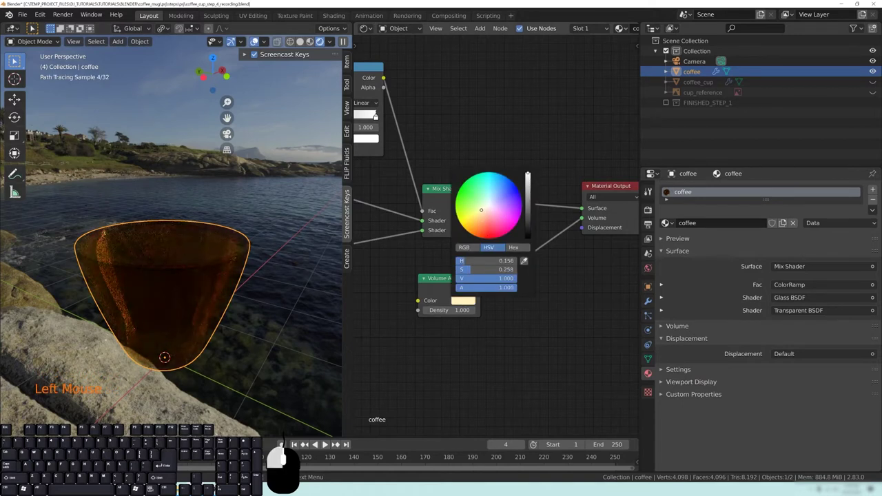
{"action": "mouse_move", "coordinate": [481, 209]}
{"action": "left_mouse_down"}
{"action": "mouse_move", "coordinate": [487, 204]}
{"action": "mouse_move", "coordinate": [480, 219]}
{"action": "mouse_move", "coordinate": [485, 210]}
{"action": "left_mouse_up"}
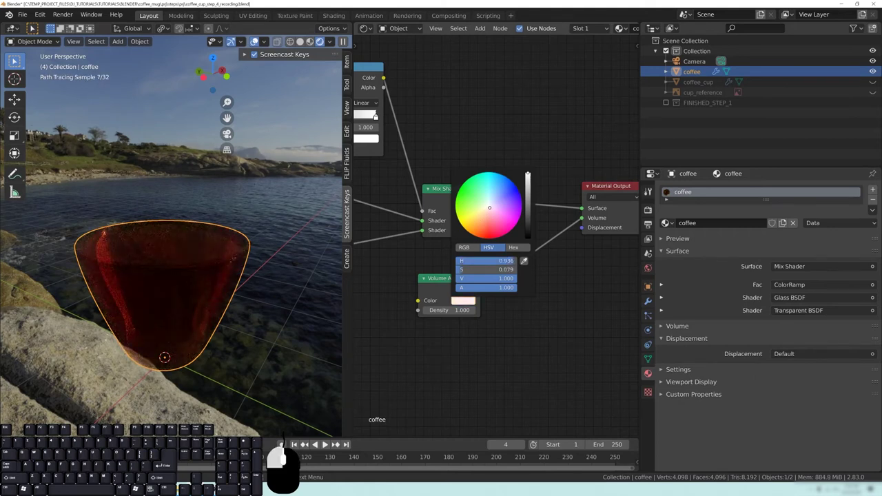
{"action": "left_click_drag", "start_coordinate": [486, 207], "coordinate": [485, 207]}
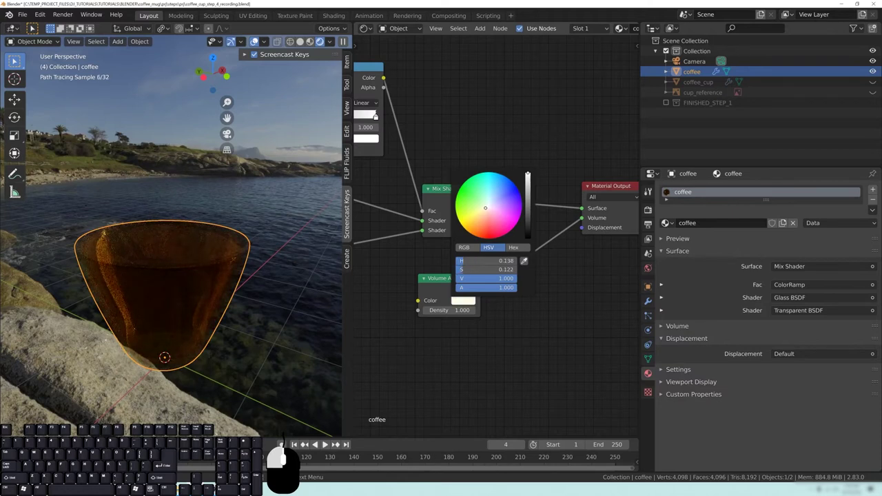
{"action": "right_click", "coordinate": [486, 208]}
{"action": "left_click_drag", "start_coordinate": [481, 217], "coordinate": [482, 210]}
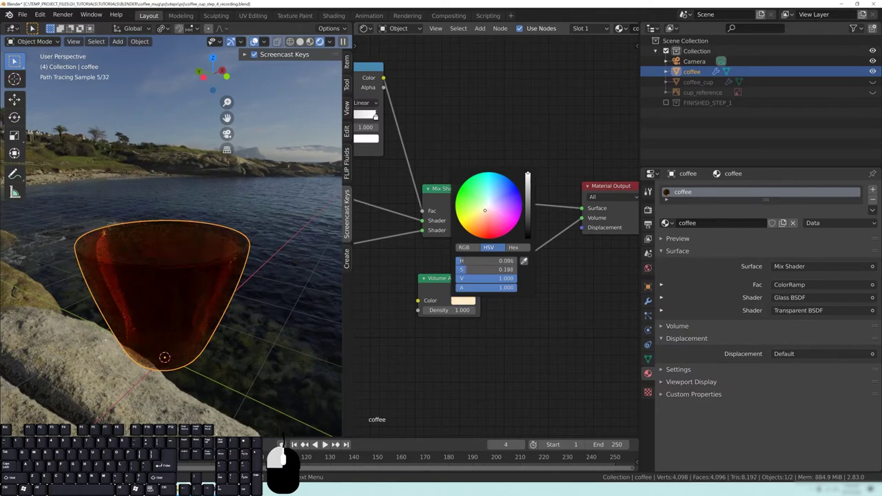
{"action": "left_click_drag", "start_coordinate": [484, 209], "coordinate": [483, 212]}
{"action": "left_click", "coordinate": [534, 311]}
- Try a brighter Glass BSDF color at full value, and settle on a darker, muted brown
{"action": "middle_click_drag", "start_coordinate": [442, 266], "coordinate": [539, 283]}
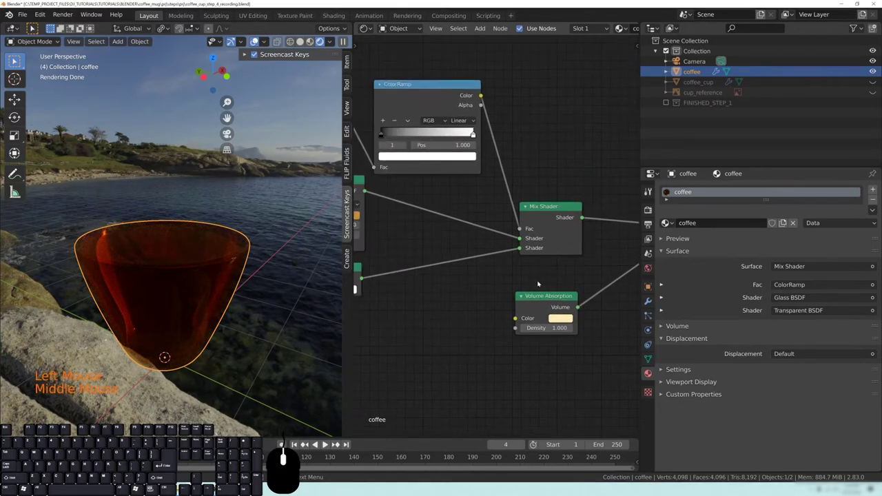
{"action": "middle_click_drag", "start_coordinate": [376, 300], "coordinate": [486, 291]}
{"action": "left_click", "coordinate": [460, 207]}
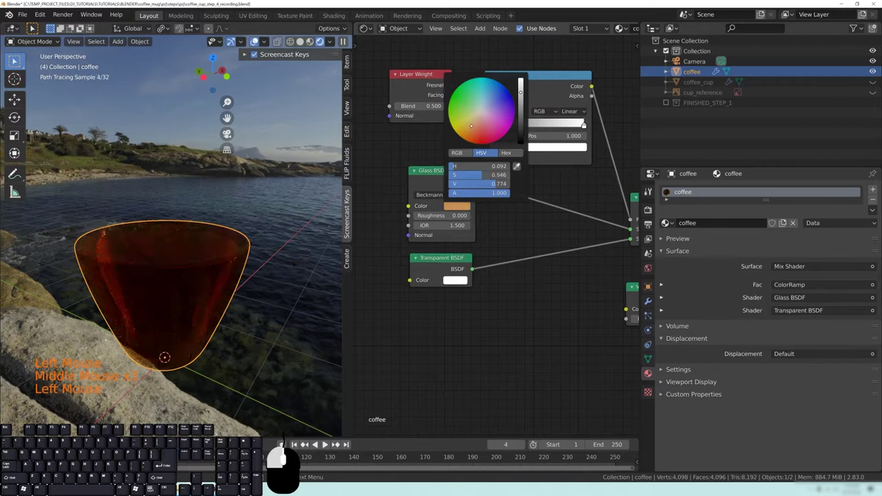
{"action": "left_click_drag", "start_coordinate": [521, 92], "coordinate": [520, 78]}
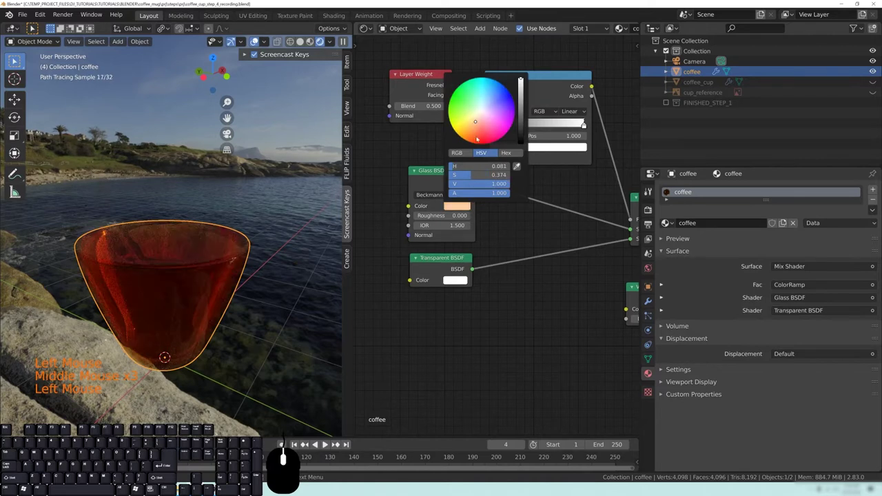
{"action": "left_click_drag", "start_coordinate": [475, 123], "coordinate": [475, 120]}
{"action": "left_click_drag", "start_coordinate": [521, 80], "coordinate": [521, 105]}
{"action": "left_click_drag", "start_coordinate": [474, 122], "coordinate": [472, 125]}
- Set the Volume Absorption node's density to 0.5
{"action": "middle_click_drag", "start_coordinate": [564, 319], "coordinate": [425, 321]}
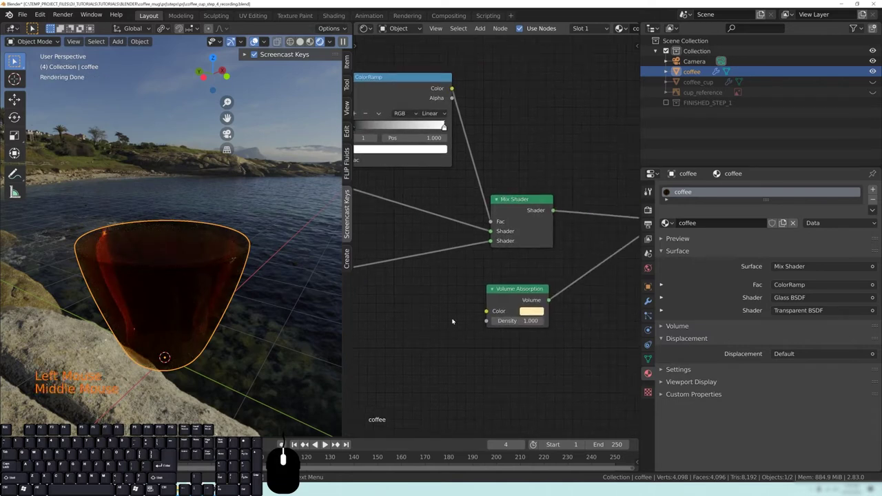
{"action": "left_click", "coordinate": [522, 314]}
{"action": "mouse_move", "coordinate": [517, 322]}
{"action": "left_mouse_down"}
{"action": "mouse_move", "coordinate": [483, 321]}
{"action": "mouse_move", "coordinate": [503, 321]}
{"action": "left_mouse_up"}
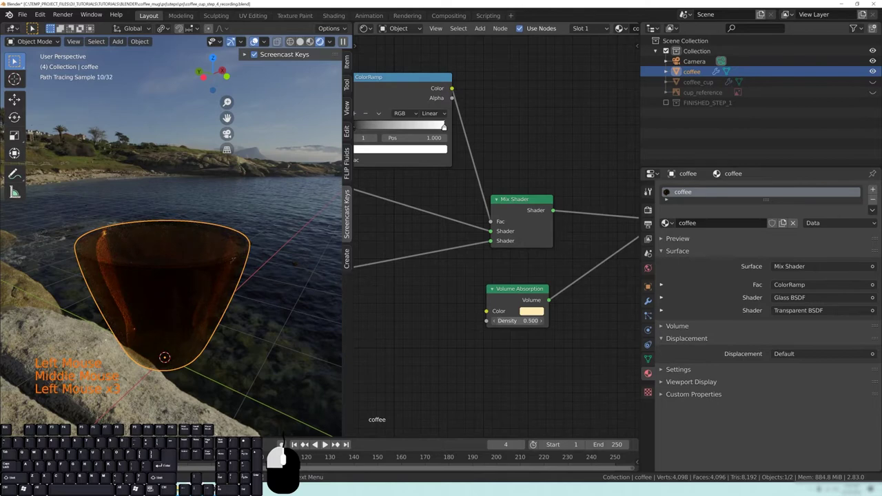
- Hide the viewport overlays, inspect the rendered coffee up close and save the file
{"action": "scroll", "coordinate": [197, 321], "scroll_direction": "up", "scroll_amount": 2}
{"action": "mouse_move", "coordinate": [198, 321]}
{"action": "middle_mouse_down"}
{"action": "mouse_move", "coordinate": [191, 301]}
{"action": "mouse_move", "coordinate": [195, 333]}
{"action": "mouse_move", "coordinate": [216, 315]}
{"action": "mouse_move", "coordinate": [211, 272]}
{"action": "mouse_move", "coordinate": [123, 208]}
{"action": "middle_mouse_up"}
{"action": "left_click", "coordinate": [253, 42]}
{"action": "middle_click_drag", "start_coordinate": [144, 231], "coordinate": [123, 228], "text": "shift"}
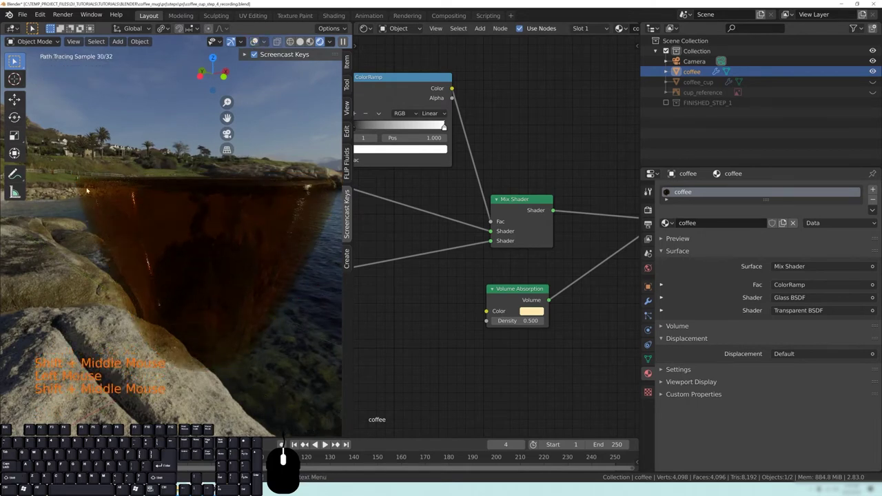
{"action": "key", "text": "ctrl+s"}
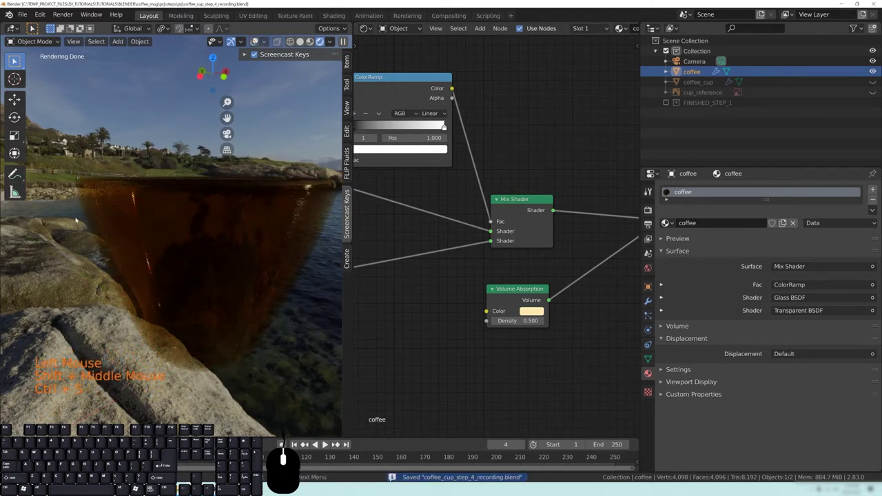
- Disconnect the Volume Absorption from the Material Output to compare the coffee, and reconnect it to the Volume input
{"action": "middle_click_drag", "start_coordinate": [552, 269], "coordinate": [492, 286]}
{"action": "left_click_drag", "start_coordinate": [591, 244], "coordinate": [555, 262]}
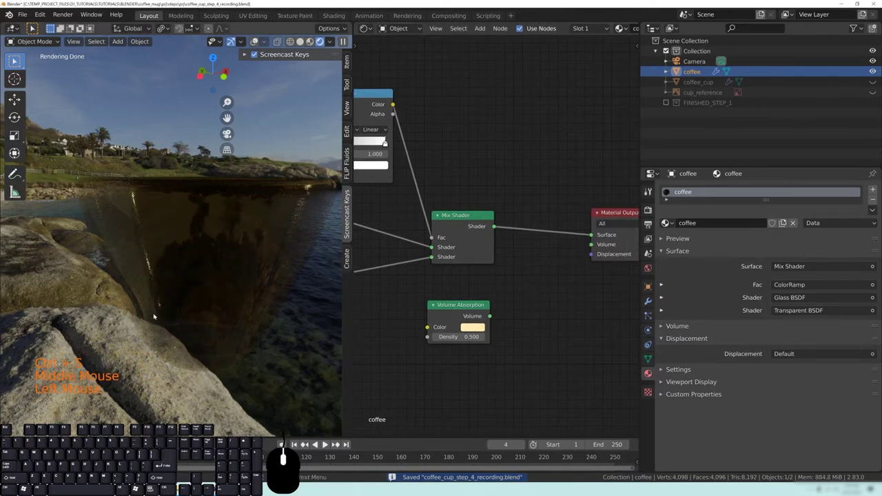
{"action": "left_click_drag", "start_coordinate": [489, 316], "coordinate": [591, 245]}
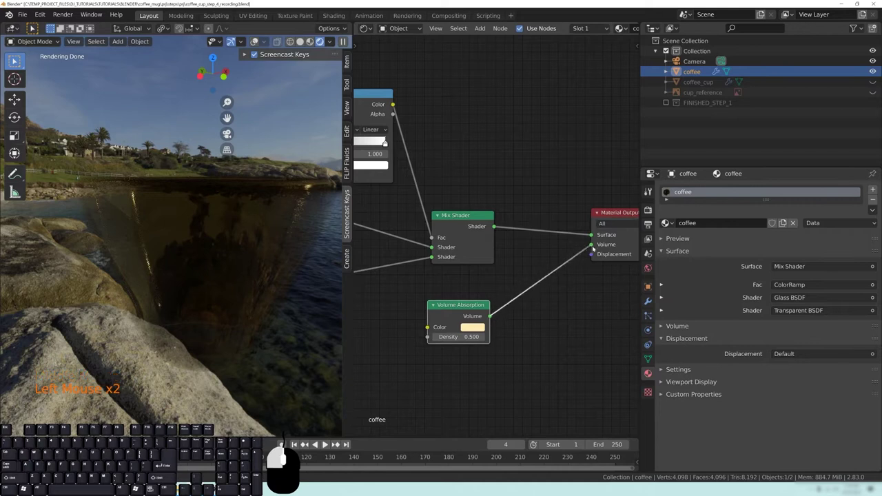
- Unhide the coffee_cup object in the viewport and deselect everything to view the coffee inside the cup
{"action": "mouse_move", "coordinate": [97, 180]}
{"action": "middle_mouse_down"}
{"action": "mouse_move", "coordinate": [233, 248]}
{"action": "mouse_move", "coordinate": [138, 171]}
{"action": "middle_mouse_up"}
{"action": "scroll", "coordinate": [213, 299], "scroll_direction": "down", "scroll_amount": 2}
{"action": "mouse_move", "coordinate": [213, 299]}
{"action": "middle_mouse_down"}
{"action": "mouse_move", "coordinate": [159, 223]}
{"action": "mouse_move", "coordinate": [296, 213]}
{"action": "mouse_move", "coordinate": [190, 250]}
{"action": "mouse_move", "coordinate": [187, 266]}
{"action": "mouse_move", "coordinate": [213, 222]}
{"action": "mouse_move", "coordinate": [212, 197]}
{"action": "mouse_move", "coordinate": [183, 241]}
{"action": "middle_mouse_up"}
{"action": "left_click", "coordinate": [872, 82]}
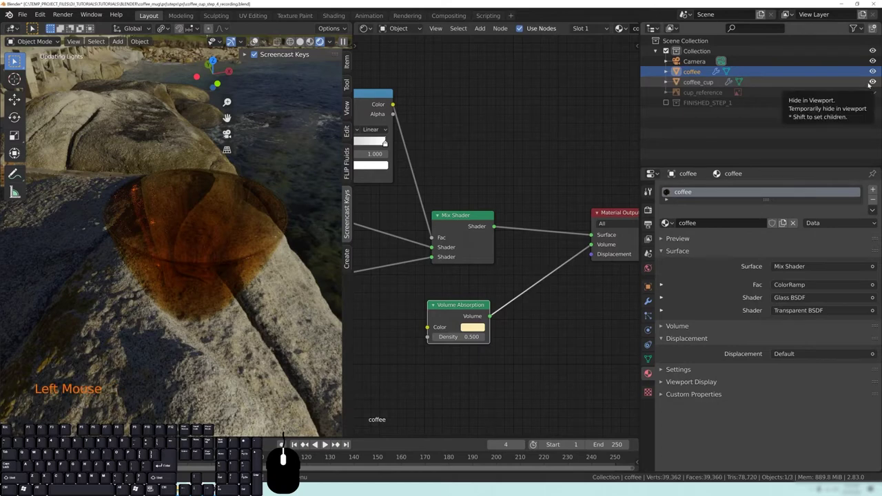
{"action": "mouse_move", "coordinate": [262, 278]}
{"action": "middle_mouse_down"}
{"action": "mouse_move", "coordinate": [256, 303]}
{"action": "mouse_move", "coordinate": [240, 313]}
{"action": "mouse_move", "coordinate": [224, 285]}
{"action": "middle_mouse_up"}
{"action": "key", "text": "alt+a"}
{"action": "scroll", "coordinate": [257, 303], "scroll_direction": "up", "scroll_amount": 2}
- Change the Glass BSDF color to a darker, more saturated orange-brown
{"action": "middle_click_drag", "start_coordinate": [409, 248], "coordinate": [522, 272]}
{"action": "middle_click_drag", "start_coordinate": [414, 288], "coordinate": [519, 299]}
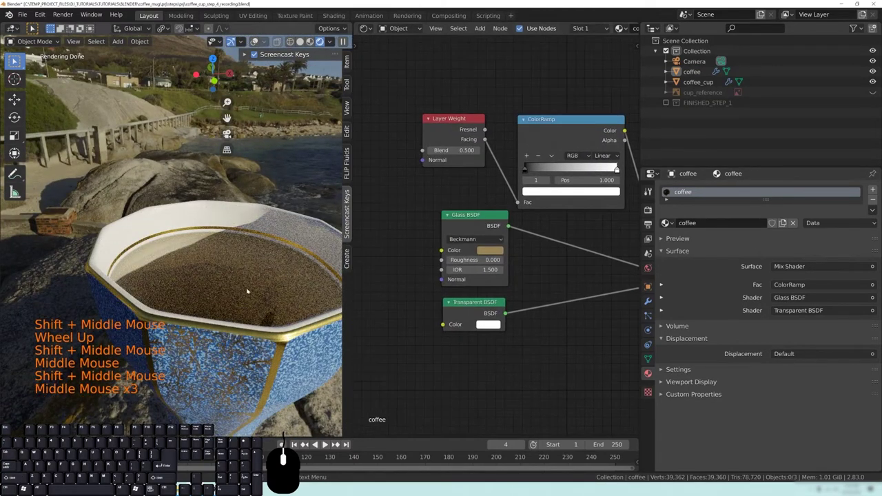
{"action": "left_click", "coordinate": [490, 250]}
{"action": "left_click_drag", "start_coordinate": [554, 149], "coordinate": [554, 142]}
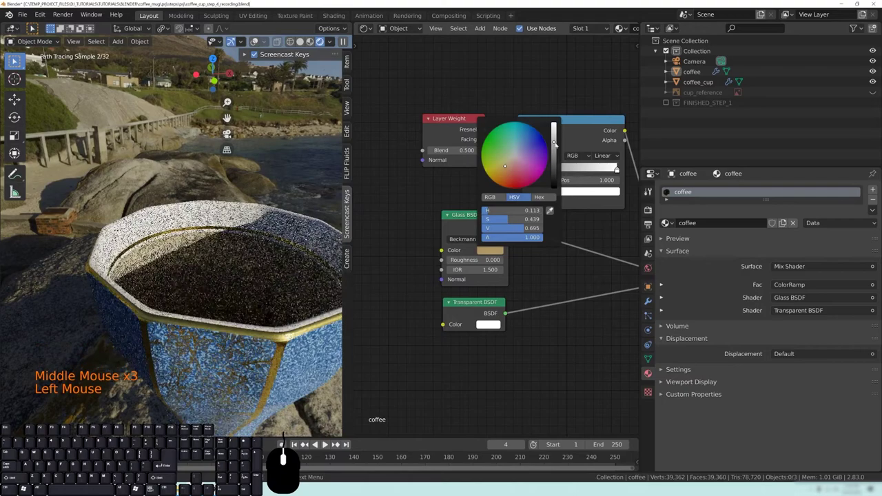
{"action": "left_click", "coordinate": [503, 173]}
{"action": "left_click_drag", "start_coordinate": [503, 174], "coordinate": [501, 173]}
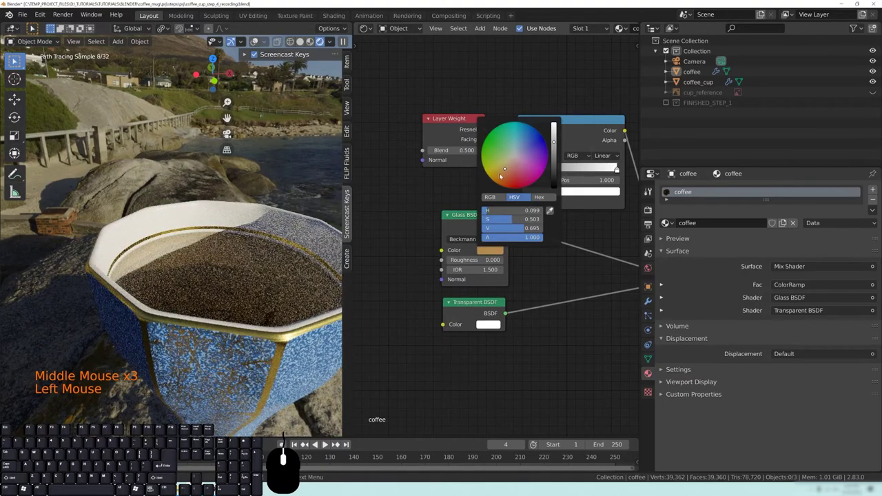
{"action": "left_click_drag", "start_coordinate": [554, 143], "coordinate": [554, 148]}
{"action": "scroll", "coordinate": [272, 259], "scroll_direction": "down", "scroll_amount": 1}
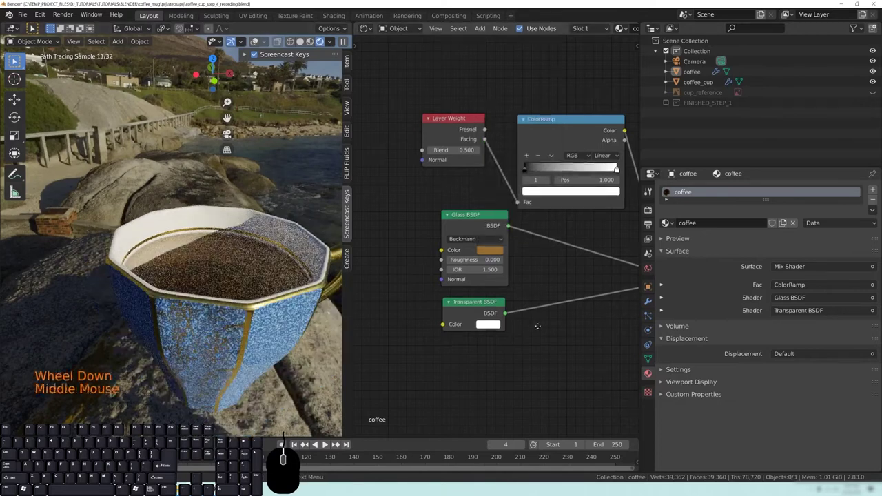
- Set the Volume Absorption density to 1 and shift its color to a more saturated orange
{"action": "middle_click_drag", "start_coordinate": [542, 327], "coordinate": [457, 292]}
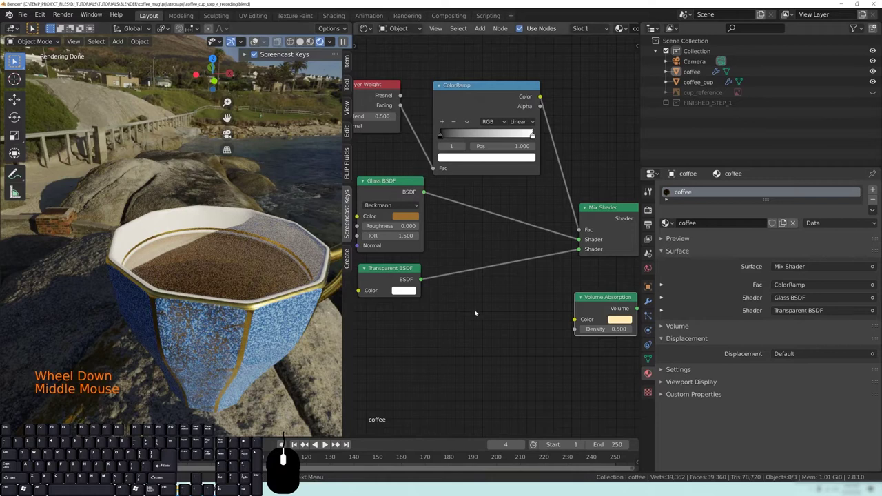
{"action": "middle_click_drag", "start_coordinate": [483, 206], "coordinate": [413, 193]}
{"action": "left_click", "coordinate": [524, 314]}
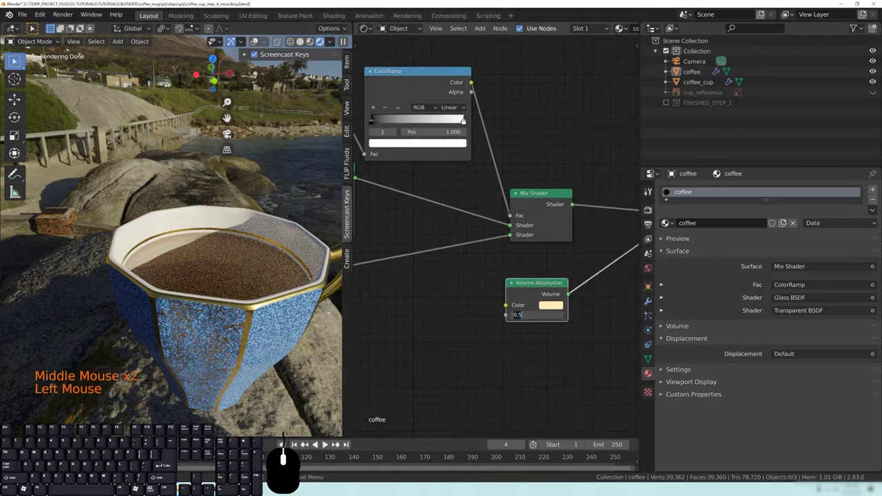
{"action": "left_click", "coordinate": [550, 305]}
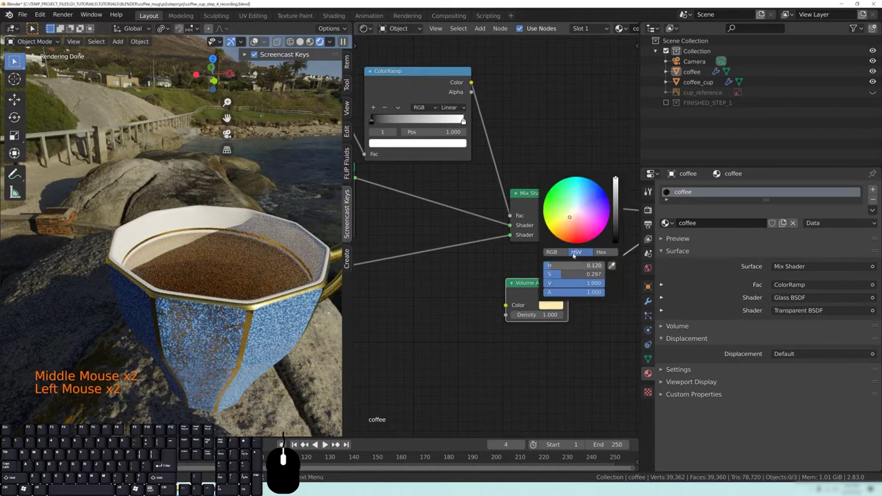
{"action": "left_click_drag", "start_coordinate": [569, 217], "coordinate": [565, 224]}
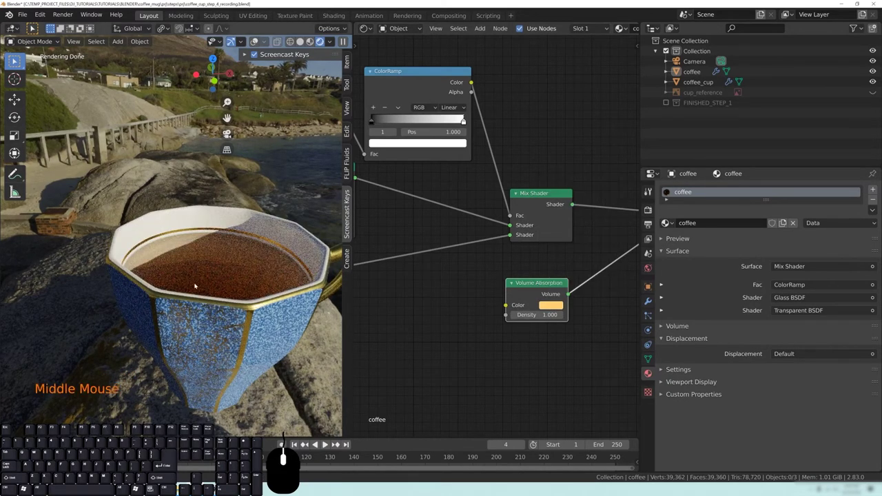
- Inspect the coffee in the cup, try a darker Volume Absorption color and return its brightness to full
{"action": "scroll", "coordinate": [196, 286], "scroll_direction": "up", "scroll_amount": 2}
{"action": "middle_click_drag", "start_coordinate": [195, 286], "coordinate": [118, 281]}
{"action": "scroll", "coordinate": [208, 353], "scroll_direction": "up", "scroll_amount": 1}
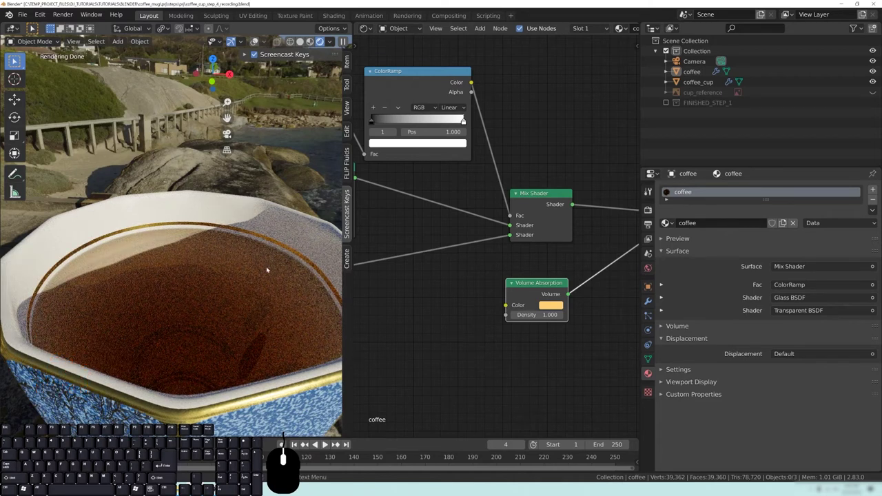
{"action": "scroll", "coordinate": [198, 333], "scroll_direction": "down", "scroll_amount": 2}
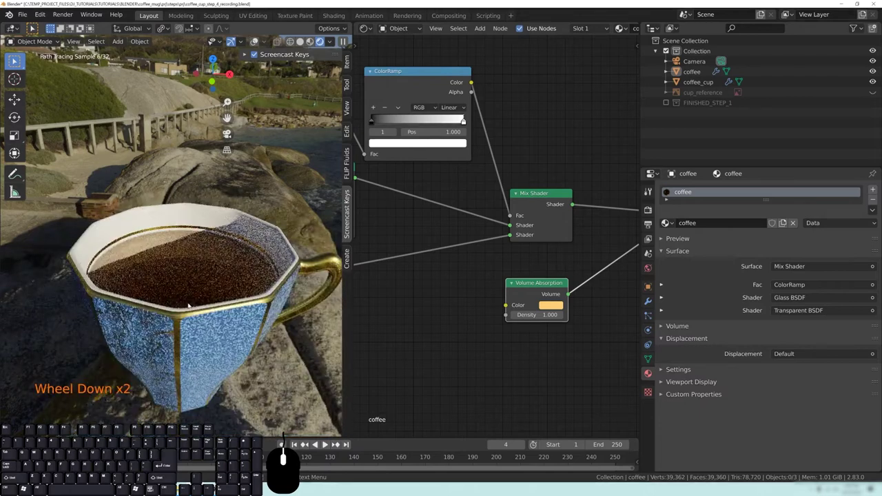
{"action": "middle_click_drag", "start_coordinate": [199, 333], "coordinate": [472, 328]}
{"action": "left_click", "coordinate": [559, 305]}
{"action": "left_click_drag", "start_coordinate": [615, 188], "coordinate": [616, 192]}
{"action": "left_click_drag", "start_coordinate": [615, 192], "coordinate": [615, 177]}
{"action": "left_click", "coordinate": [451, 251]}
- Try the ColorRamp's black stop at 0.367 and return it to position 0
{"action": "middle_click_drag", "start_coordinate": [451, 253], "coordinate": [537, 310]}
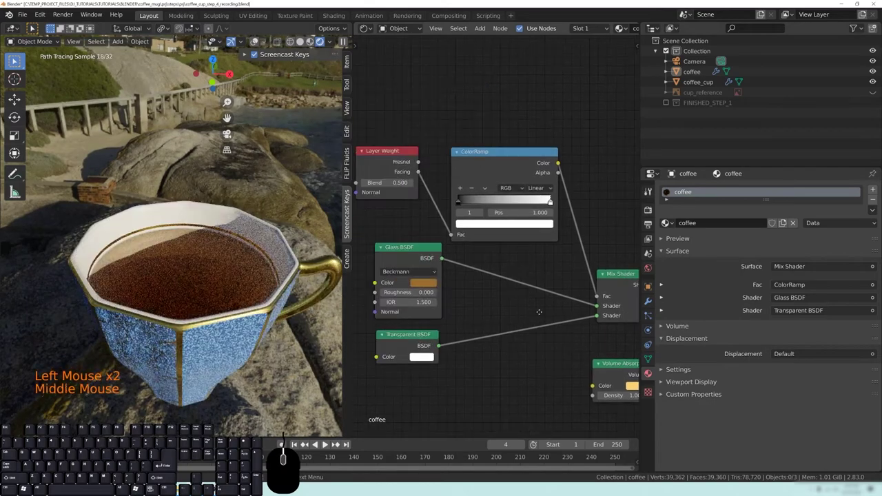
{"action": "left_click", "coordinate": [461, 202]}
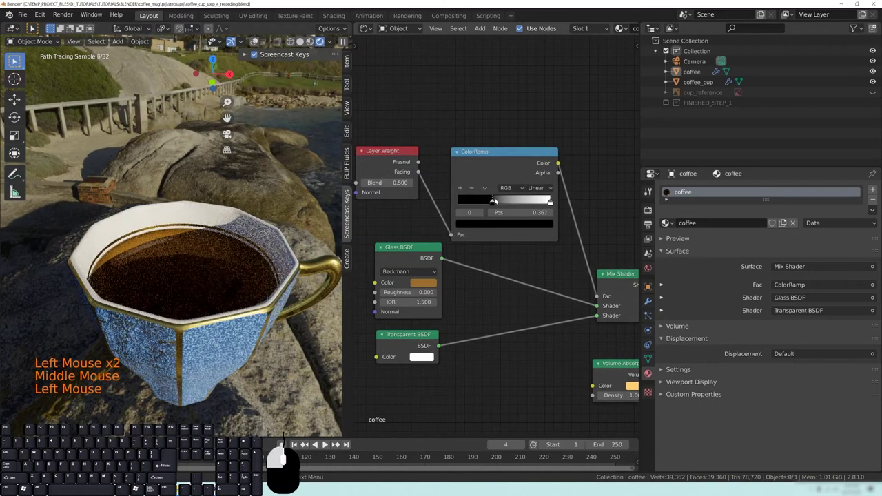
{"action": "left_click_drag", "start_coordinate": [550, 202], "coordinate": [634, 216]}
{"action": "left_click", "coordinate": [472, 200]}
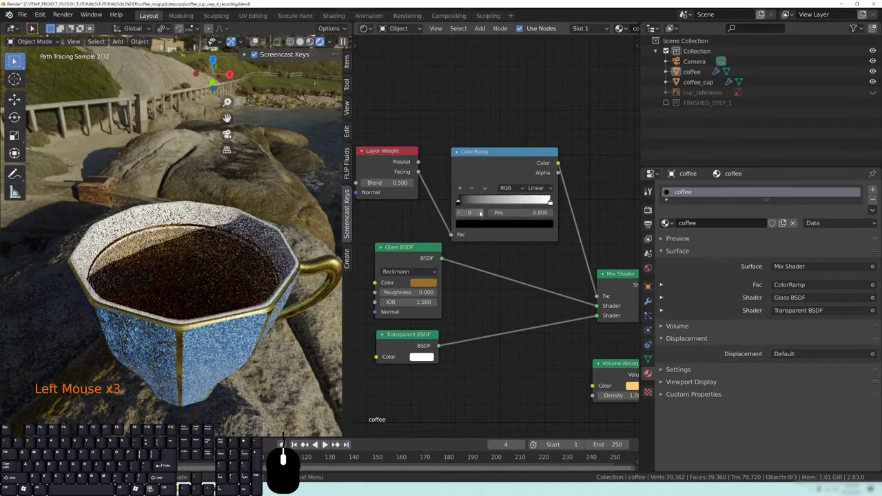
- Try lightening the ColorRamp's first stop from black to a dark gray
{"action": "left_click", "coordinate": [478, 223]}
{"action": "mouse_move", "coordinate": [532, 148]}
{"action": "left_mouse_down"}
{"action": "mouse_move", "coordinate": [532, 111]}
{"action": "mouse_move", "coordinate": [532, 140]}
{"action": "left_mouse_up"}
{"action": "left_click", "coordinate": [550, 152]}
- Try different Layer Weight blend values, ending at 0.3
{"action": "middle_click_drag", "start_coordinate": [536, 308], "coordinate": [520, 274]}
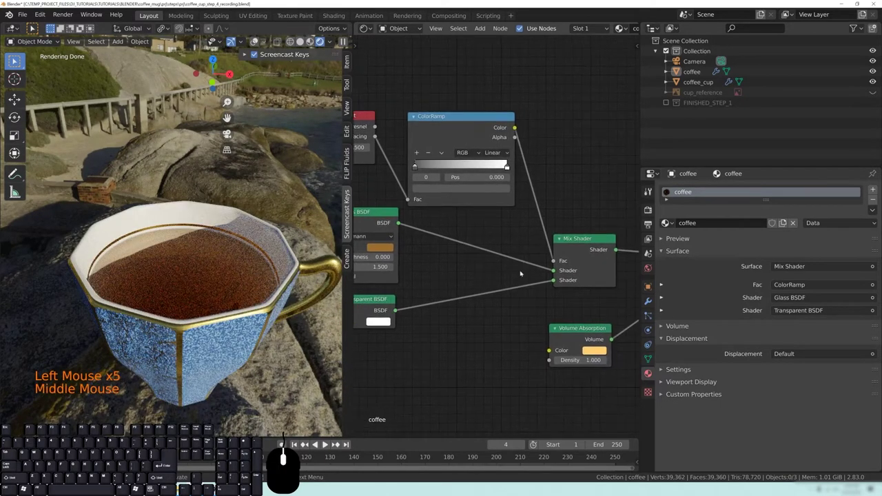
{"action": "middle_click_drag", "start_coordinate": [428, 289], "coordinate": [493, 323]}
{"action": "left_click", "coordinate": [432, 181]}
{"action": "left_click", "coordinate": [433, 181]}
{"action": "left_click", "coordinate": [385, 181]}
{"action": "left_click", "coordinate": [385, 181]}
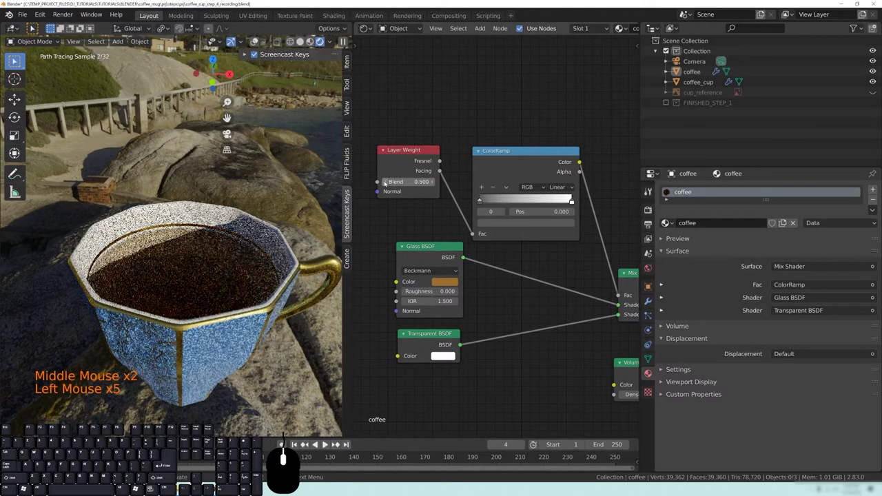
{"action": "left_click", "coordinate": [385, 181]}
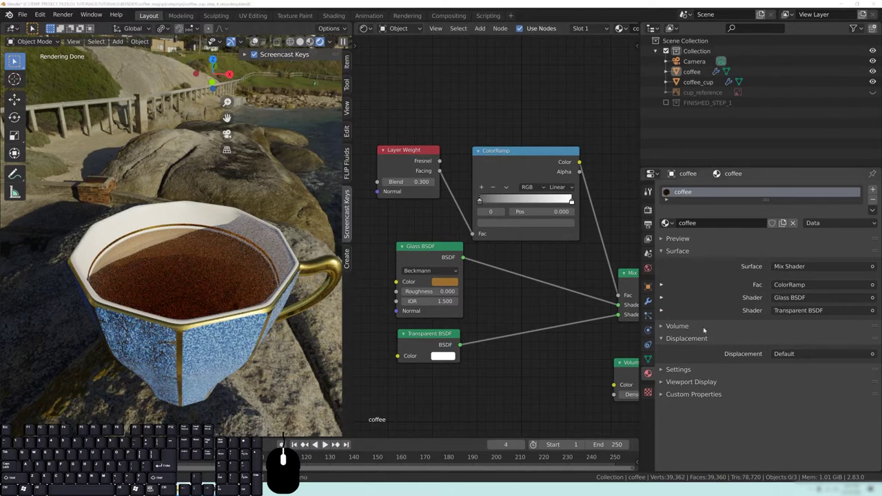
- Return the ColorRamp's first stop to black and set the Layer Weight blend to 0.6
{"action": "middle_click_drag", "start_coordinate": [492, 288], "coordinate": [484, 303]}
{"action": "left_click", "coordinate": [515, 238]}
{"action": "left_click_drag", "start_coordinate": [548, 155], "coordinate": [546, 180]}
{"action": "left_click", "coordinate": [403, 196]}
{"action": "type", "text": ".6"}
{"action": "key", "text": "Return"}
- Darken the Glass BSDF color further to a deeper brown
{"action": "middle_click_drag", "start_coordinate": [522, 308], "coordinate": [543, 245]}
{"action": "mouse_move", "coordinate": [472, 343]}
{"action": "middle_mouse_down"}
{"action": "mouse_move", "coordinate": [486, 343]}
{"action": "mouse_move", "coordinate": [469, 353]}
{"action": "middle_mouse_up"}
{"action": "middle_click_drag", "start_coordinate": [469, 354], "coordinate": [473, 348]}
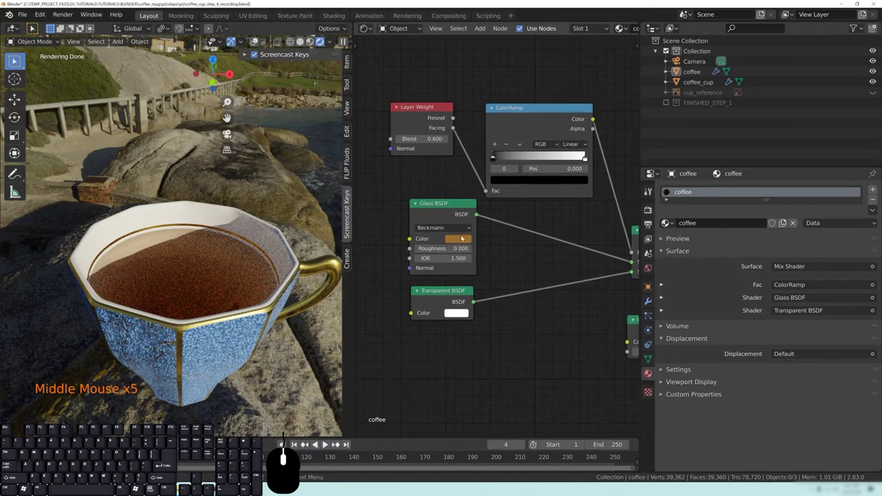
{"action": "left_click", "coordinate": [461, 238]}
{"action": "left_click_drag", "start_coordinate": [522, 136], "coordinate": [522, 153]}
- Nudge the Volume Absorption node and fine-tune its orange color slightly
{"action": "middle_click_drag", "start_coordinate": [483, 331], "coordinate": [461, 297]}
{"action": "middle_click_drag", "start_coordinate": [530, 298], "coordinate": [401, 275]}
{"action": "left_click_drag", "start_coordinate": [509, 264], "coordinate": [505, 263]}
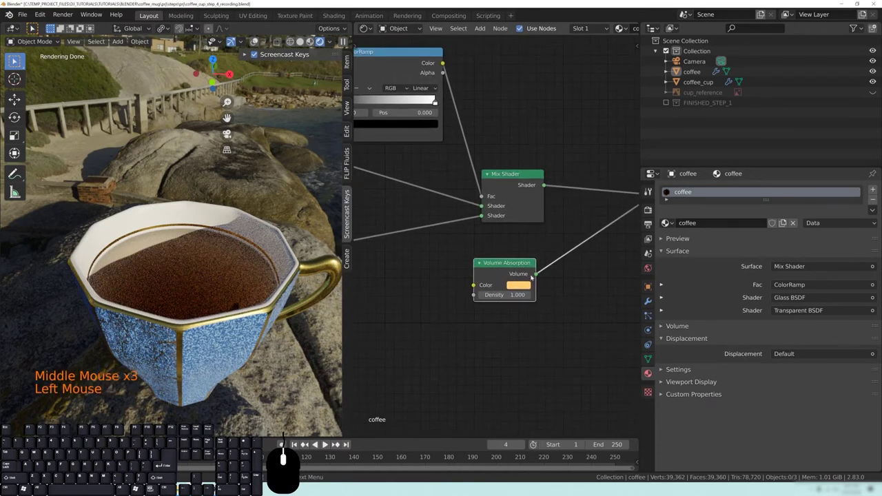
{"action": "middle_click_drag", "start_coordinate": [511, 277], "coordinate": [488, 281]}
{"action": "left_click", "coordinate": [495, 288]}
{"action": "left_click_drag", "start_coordinate": [510, 207], "coordinate": [510, 207], "text": "shift"}
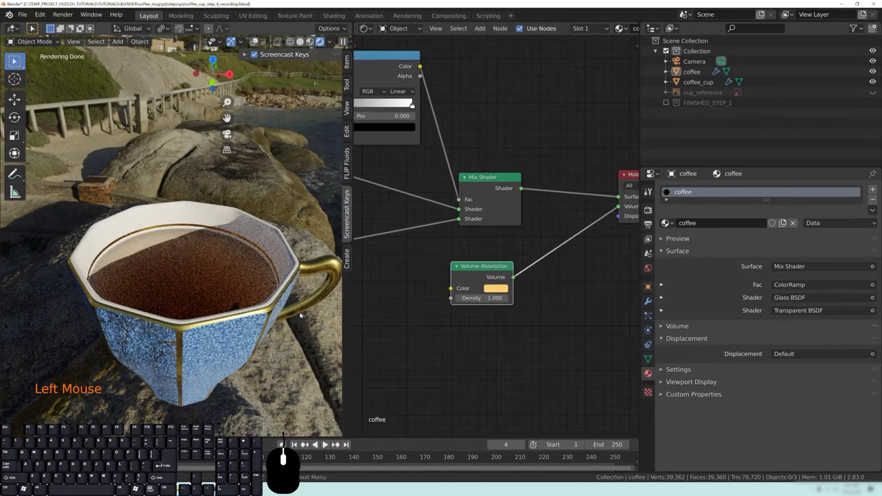
- Inspect the liquid in the cup, enter mesh editing on the coffee and hide the selected part of its mesh
{"action": "middle_click_drag", "start_coordinate": [264, 323], "coordinate": [263, 369]}
{"action": "scroll", "coordinate": [264, 369], "scroll_direction": "up", "scroll_amount": 2}
{"action": "middle_click_drag", "start_coordinate": [243, 340], "coordinate": [250, 301]}
{"action": "scroll", "coordinate": [241, 331], "scroll_direction": "up", "scroll_amount": 2}
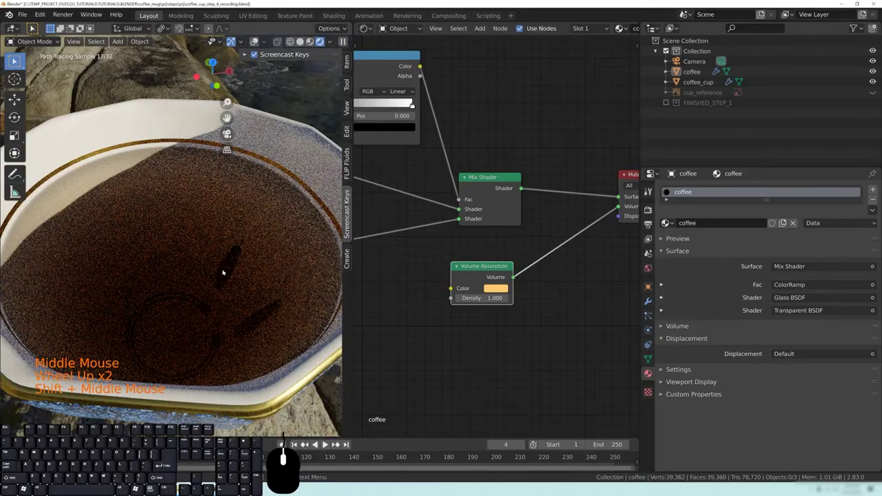
{"action": "mouse_move", "coordinate": [232, 275]}
{"action": "middle_mouse_down"}
{"action": "mouse_move", "coordinate": [266, 197]}
{"action": "mouse_move", "coordinate": [252, 244]}
{"action": "mouse_move", "coordinate": [262, 299]}
{"action": "mouse_move", "coordinate": [246, 231]}
{"action": "middle_mouse_up"}
{"action": "key", "text": "z"}
{"action": "key", "text": "Tab"}
{"action": "left_click", "coordinate": [69, 42]}
{"action": "scroll", "coordinate": [207, 203], "scroll_direction": "down", "scroll_amount": 5}
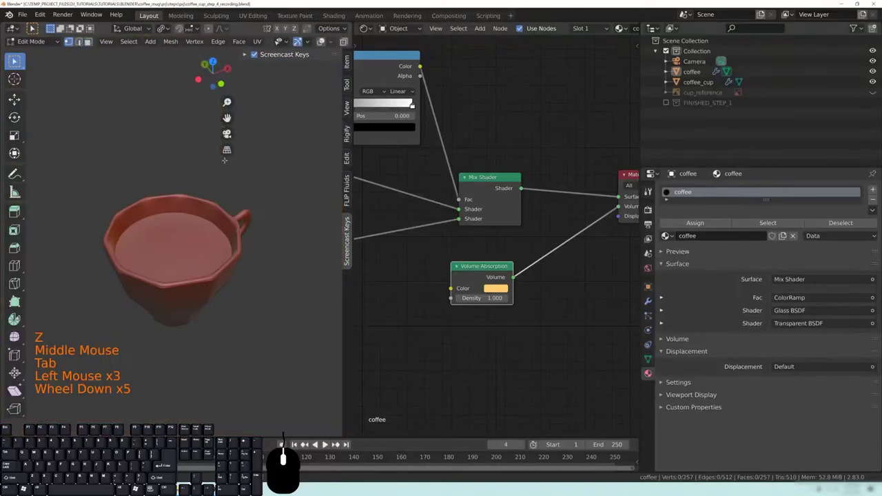
{"action": "left_click", "coordinate": [255, 42]}
{"action": "scroll", "coordinate": [200, 234], "scroll_direction": "up", "scroll_amount": 3}
{"action": "left_click_drag", "start_coordinate": [130, 224], "coordinate": [215, 292]}
{"action": "key", "text": "g"}
{"action": "right_click", "coordinate": [198, 267]}
{"action": "key", "text": "h"}
- Scale the coffee mesh's edge loops to refine its shape against the cup wall, and leave mesh editing
{"action": "middle_click_drag", "start_coordinate": [197, 267], "coordinate": [194, 284]}
{"action": "left_click", "coordinate": [204, 270], "text": "alt"}
{"action": "key", "text": "s"}
{"action": "left_click", "coordinate": [247, 267]}
{"action": "left_click", "coordinate": [205, 283], "text": "alt"}
{"action": "key", "text": "s"}
{"action": "key", "text": "s"}
{"action": "mouse_move", "coordinate": [262, 282]}
{"action": "middle_mouse_down"}
{"action": "mouse_move", "coordinate": [260, 238]}
{"action": "mouse_move", "coordinate": [256, 337]}
{"action": "mouse_move", "coordinate": [268, 257]}
{"action": "mouse_move", "coordinate": [243, 282]}
{"action": "middle_mouse_up"}
{"action": "left_click", "coordinate": [272, 291], "text": "shift"}
{"action": "scroll", "coordinate": [227, 303], "scroll_direction": "up", "scroll_amount": 2}
{"action": "left_click", "coordinate": [215, 314], "text": "alt"}
{"action": "key", "text": "s"}
{"action": "left_click", "coordinate": [249, 310], "text": "shift"}
{"action": "left_click", "coordinate": [255, 320], "text": "alt"}
{"action": "key", "text": "alt+a"}
{"action": "key", "text": "Tab"}
{"action": "key", "text": "z"}
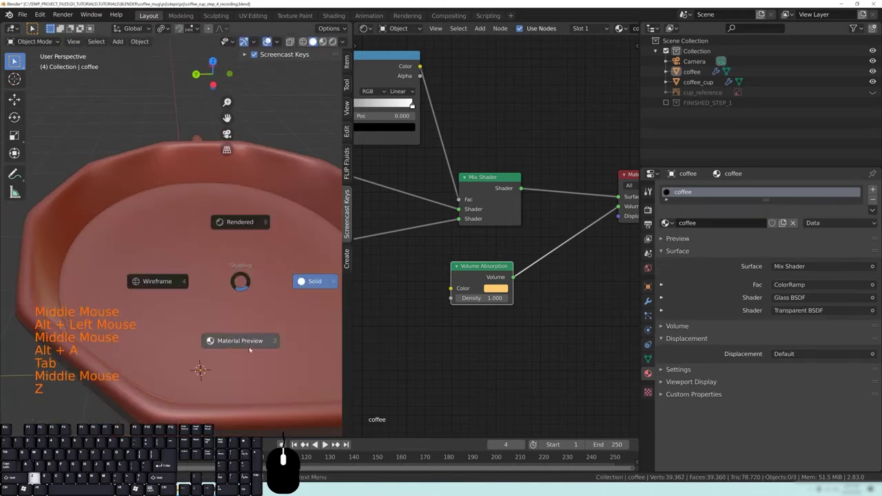
- Show the rendered view, set the Volume Absorption density to 3.000 and lighten its color to a paler yellow-orange
{"action": "left_click", "coordinate": [240, 222]}
{"action": "middle_click_drag", "start_coordinate": [271, 326], "coordinate": [217, 342]}
{"action": "scroll", "coordinate": [239, 341], "scroll_direction": "down", "scroll_amount": 2}
{"action": "middle_click_drag", "start_coordinate": [231, 289], "coordinate": [224, 241]}
{"action": "middle_click_drag", "start_coordinate": [391, 221], "coordinate": [482, 248]}
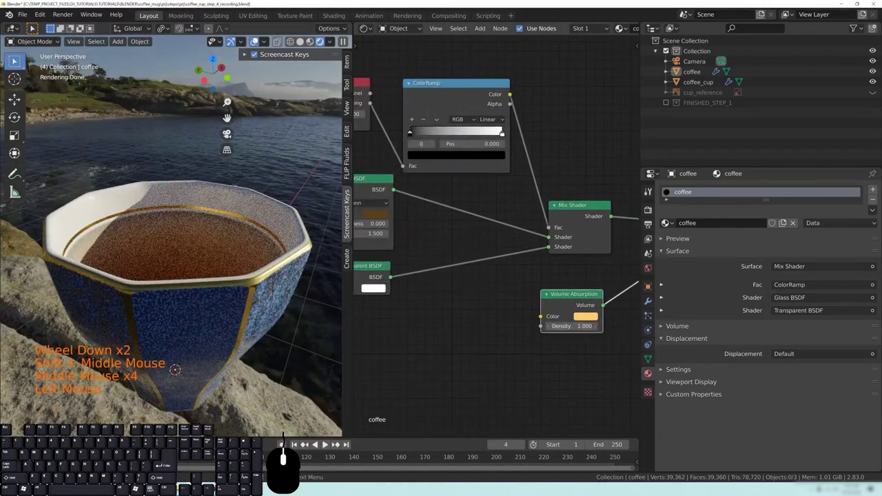
{"action": "left_click_drag", "start_coordinate": [572, 326], "coordinate": [590, 326]}
{"action": "left_click", "coordinate": [586, 316]}
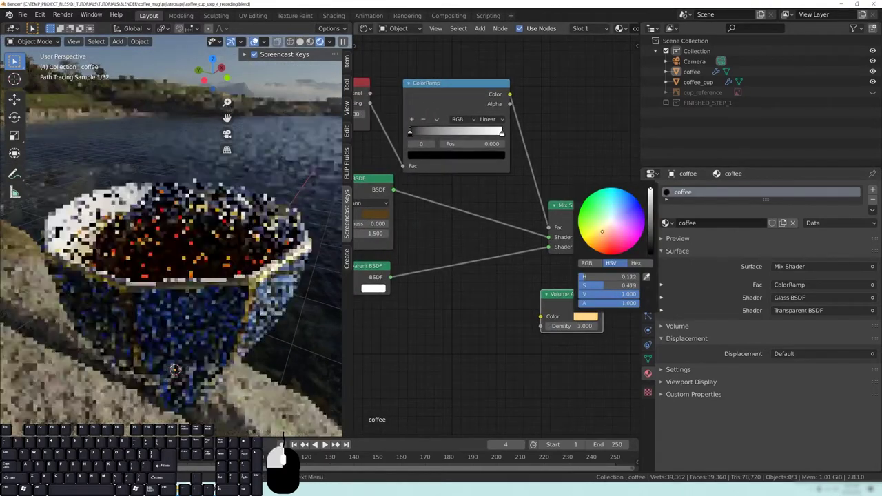
- Try shifting the ColorRamp's black stop inward and return it to position 0
{"action": "middle_click_drag", "start_coordinate": [436, 248], "coordinate": [472, 295]}
{"action": "mouse_move", "coordinate": [538, 182]}
{"action": "left_mouse_down"}
{"action": "mouse_move", "coordinate": [506, 184]}
{"action": "mouse_move", "coordinate": [540, 183]}
{"action": "left_mouse_up"}
{"action": "left_click_drag", "start_coordinate": [448, 182], "coordinate": [469, 187]}
{"action": "middle_click_drag", "start_coordinate": [231, 275], "coordinate": [255, 262]}
{"action": "scroll", "coordinate": [242, 300], "scroll_direction": "down", "scroll_amount": 4}
{"action": "key", "text": "alt+a"}
{"action": "scroll", "coordinate": [249, 276], "scroll_direction": "up", "scroll_amount": 5}
{"action": "middle_click_drag", "start_coordinate": [214, 241], "coordinate": [244, 293], "text": "shift"}
{"action": "left_click_drag", "start_coordinate": [467, 184], "coordinate": [499, 182]}
{"action": "middle_click_drag", "start_coordinate": [207, 310], "coordinate": [223, 291]}
{"action": "scroll", "coordinate": [124, 282], "scroll_direction": "up", "scroll_amount": 1}
{"action": "left_click_drag", "start_coordinate": [487, 182], "coordinate": [436, 187]}
- Try Layer Weight blend values of 0.8 and 0.2, settle on 0.3 and check the coffee from different angles
{"action": "left_click", "coordinate": [401, 163]}
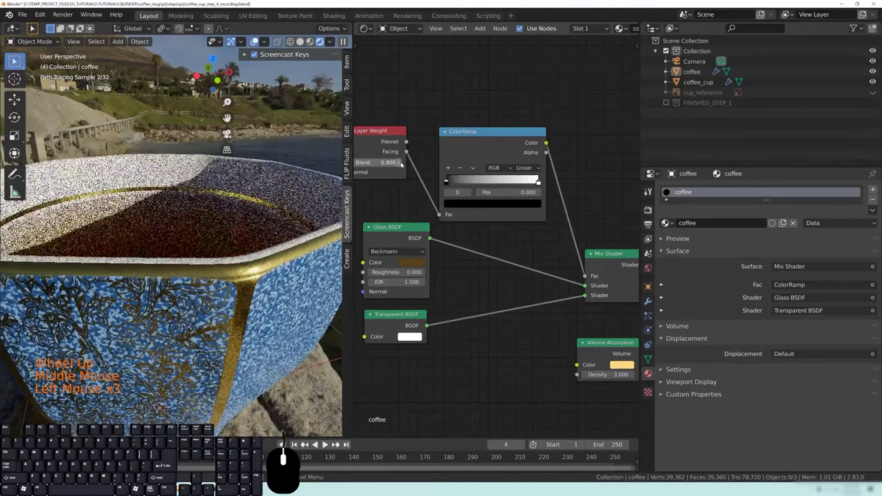
{"action": "middle_click_drag", "start_coordinate": [354, 165], "coordinate": [396, 182]}
{"action": "left_click", "coordinate": [396, 180]}
{"action": "left_click", "coordinate": [395, 179]}
{"action": "left_click", "coordinate": [395, 180]}
{"action": "left_click", "coordinate": [396, 180]}
{"action": "left_click", "coordinate": [395, 179]}
{"action": "left_click", "coordinate": [395, 180]}
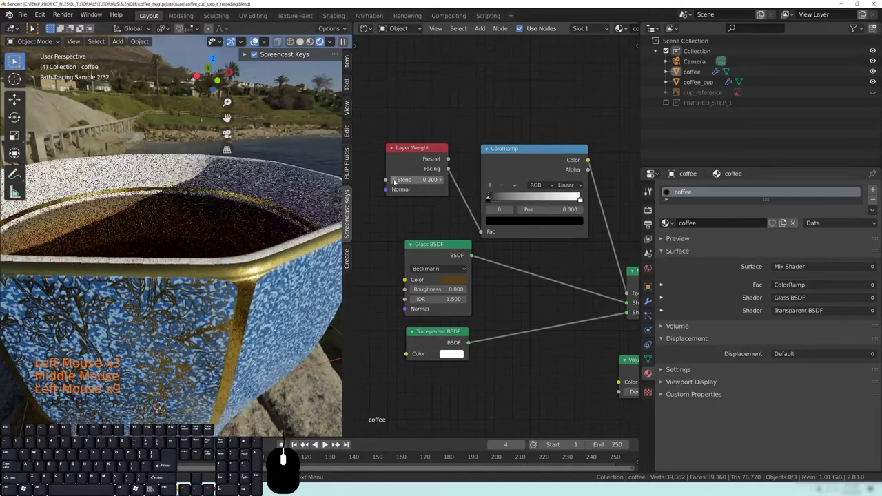
{"action": "middle_click_drag", "start_coordinate": [180, 262], "coordinate": [204, 220]}
{"action": "scroll", "coordinate": [197, 316], "scroll_direction": "down", "scroll_amount": 2}
{"action": "left_click", "coordinate": [441, 180]}
{"action": "middle_click_drag", "start_coordinate": [207, 262], "coordinate": [177, 299]}
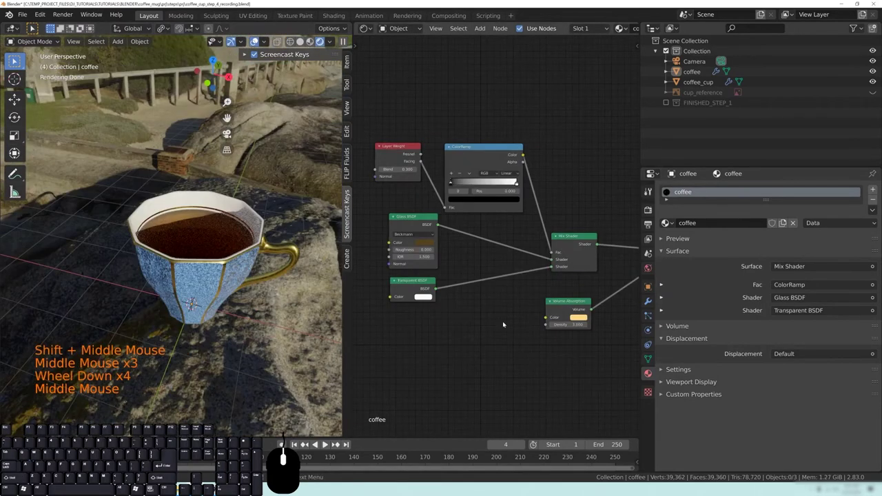
{"action": "middle_click_drag", "start_coordinate": [179, 276], "coordinate": [165, 275]}
{"action": "scroll", "coordinate": [173, 275], "scroll_direction": "up", "scroll_amount": 2}
{"action": "mouse_move", "coordinate": [234, 289]}
{"action": "middle_mouse_down"}
{"action": "mouse_move", "coordinate": [244, 272]}
{"action": "mouse_move", "coordinate": [204, 257]}
{"action": "middle_mouse_up"}
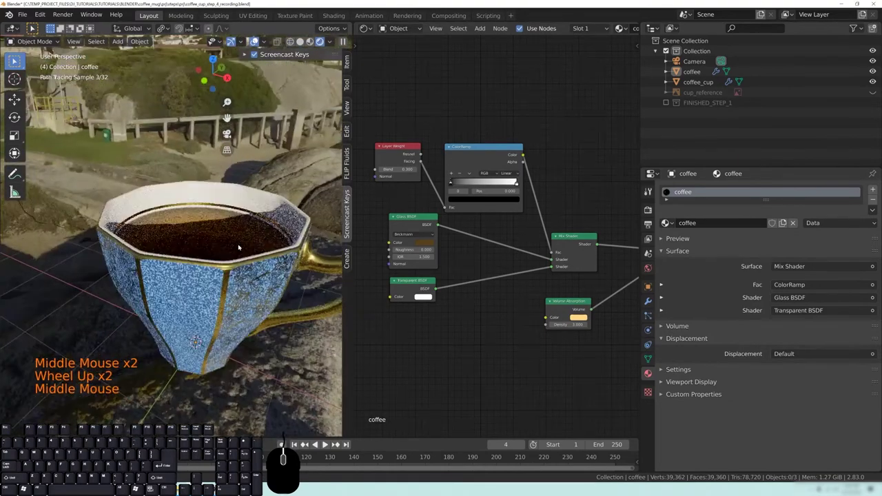
- Expand the solid-shaded 3D viewport over the shader editor's space and save the file
{"action": "key", "text": "z"}
{"action": "middle_click_drag", "start_coordinate": [199, 298], "coordinate": [225, 298]}
{"action": "scroll", "coordinate": [187, 280], "scroll_direction": "down", "scroll_amount": 9}
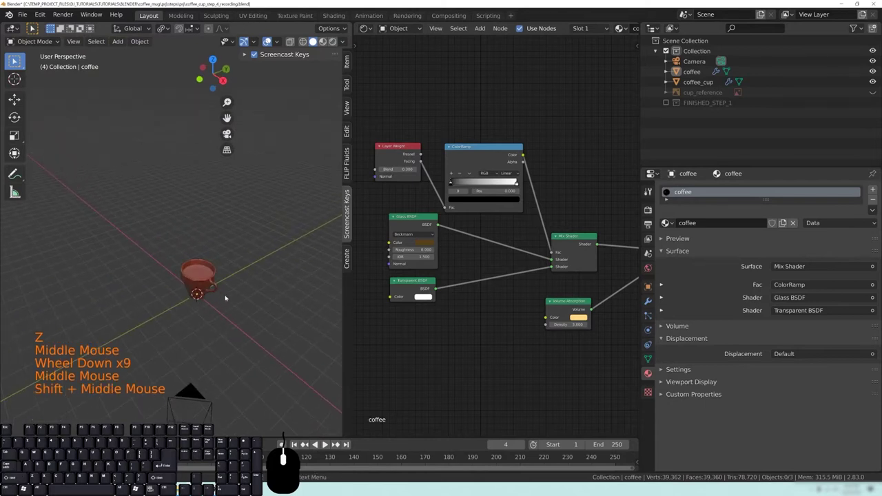
{"action": "left_click_drag", "start_coordinate": [351, 26], "coordinate": [415, 262]}
{"action": "middle_click_drag", "start_coordinate": [415, 275], "coordinate": [412, 207], "text": "shift"}
{"action": "middle_click_drag", "start_coordinate": [412, 207], "coordinate": [379, 288]}
{"action": "key", "text": "ctrl+s"}
- Add a mesh plane under the cup and scale it up by about 16.27
{"action": "key", "text": "shift+a"}
{"action": "mouse_move", "coordinate": [378, 288]}
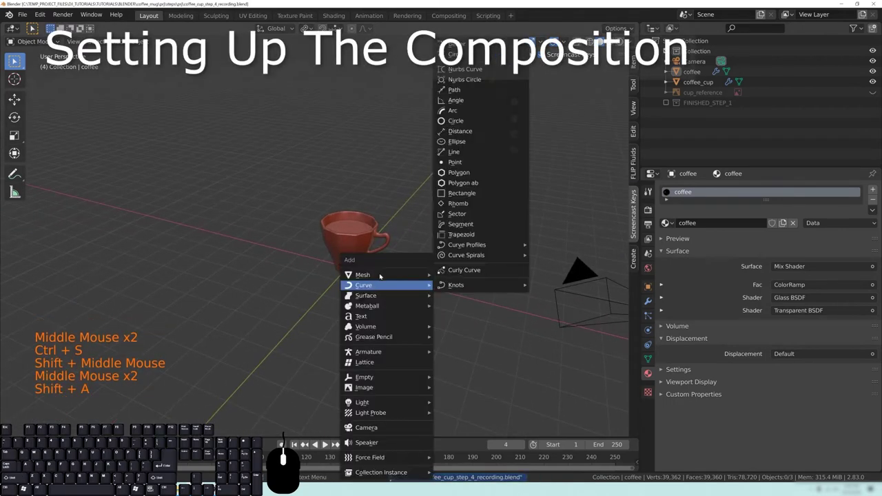
{"action": "left_click", "coordinate": [469, 50]}
{"action": "scroll", "coordinate": [397, 304], "scroll_direction": "down", "scroll_amount": 5}
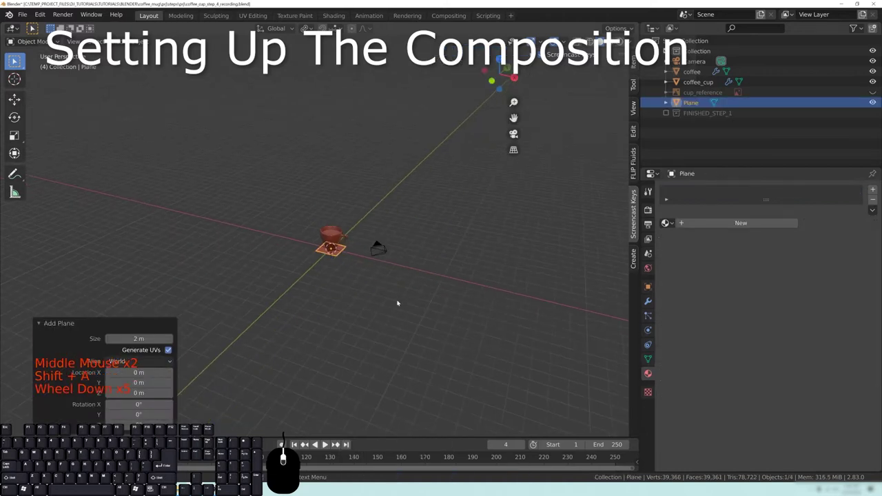
{"action": "key", "text": "s"}
{"action": "right_click", "coordinate": [356, 184]}
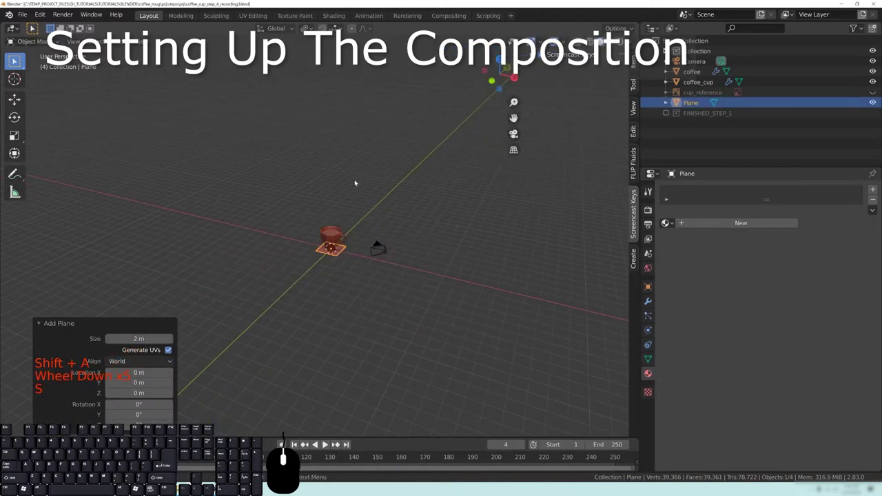
{"action": "key", "text": "s"}
{"action": "left_click", "coordinate": [591, 414]}
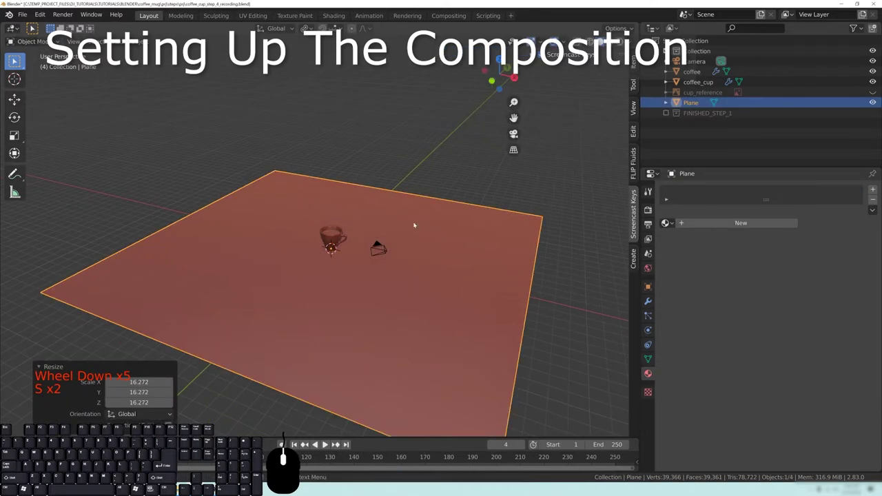
- Look through the camera and enable its Thirds composition guide
{"action": "key", "text": "KP_0"}
{"action": "scroll", "coordinate": [419, 223], "scroll_direction": "down", "scroll_amount": 2}
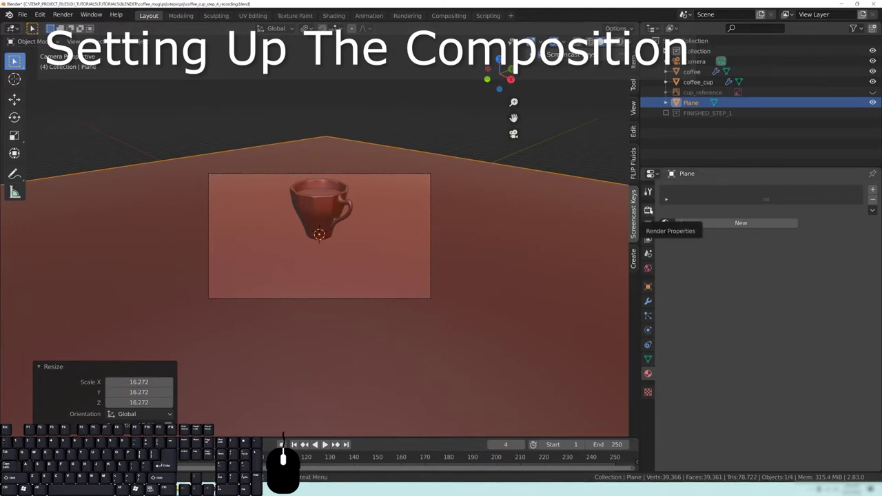
{"action": "left_click", "coordinate": [648, 210]}
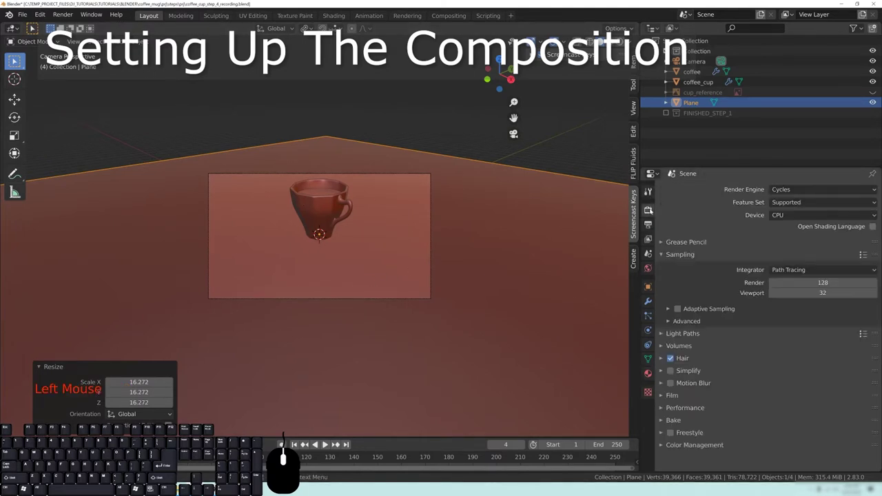
{"action": "left_click", "coordinate": [695, 60]}
{"action": "left_click", "coordinate": [648, 331]}
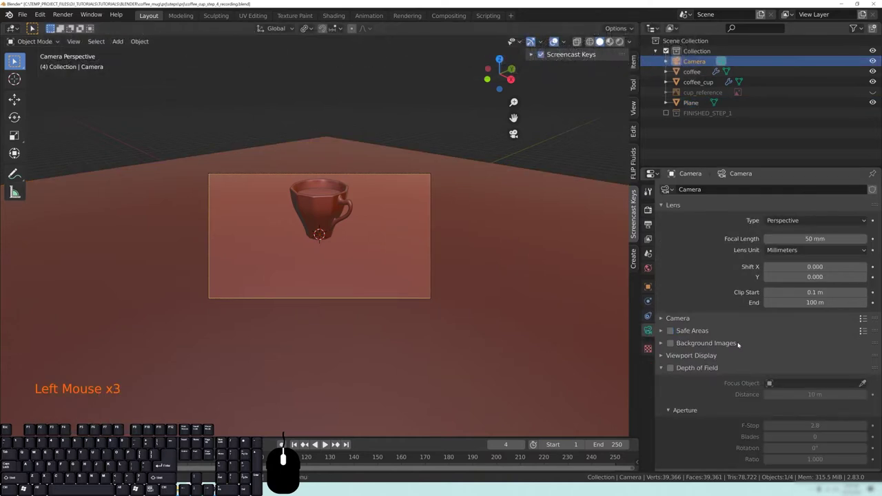
{"action": "left_click", "coordinate": [690, 357]}
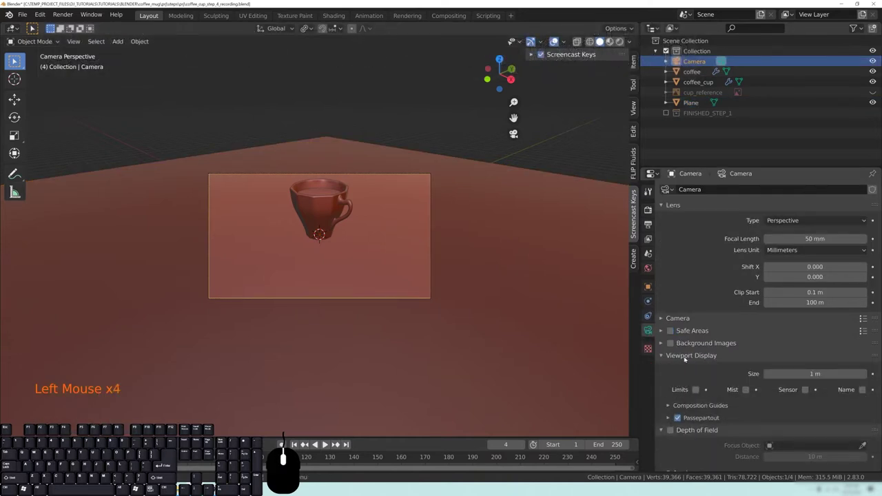
{"action": "left_click", "coordinate": [693, 356]}
{"action": "left_click", "coordinate": [686, 370]}
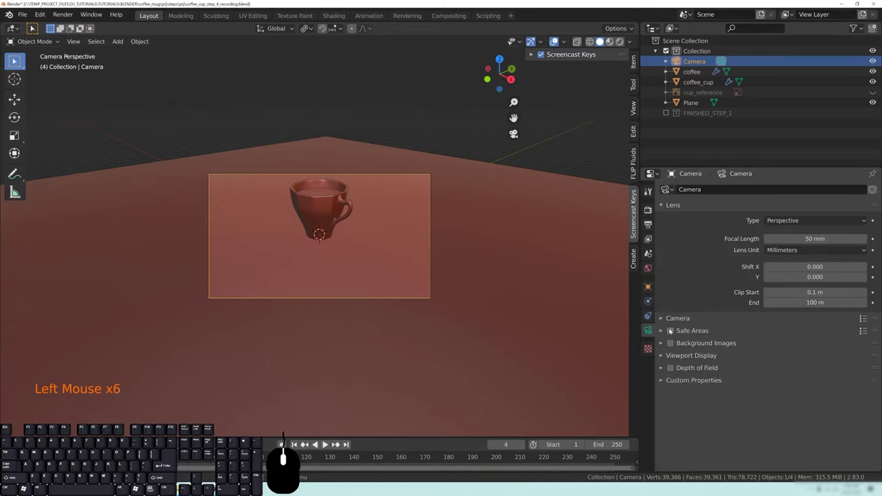
{"action": "left_click", "coordinate": [691, 355]}
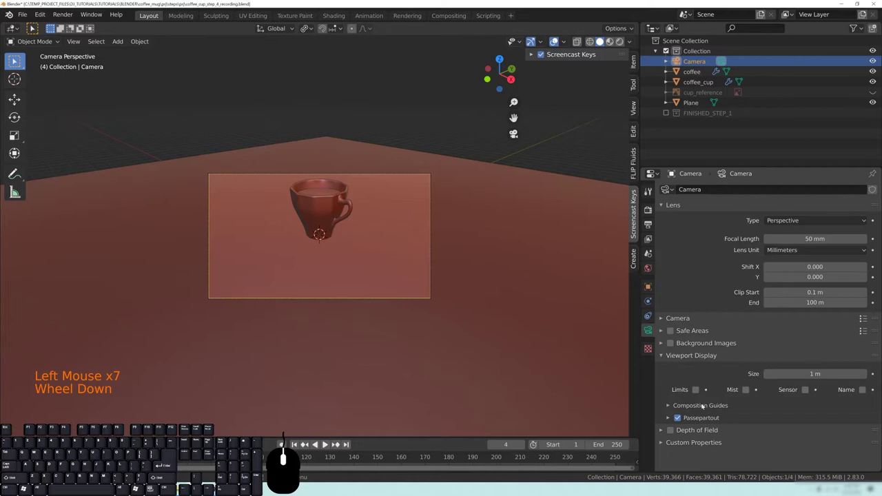
{"action": "left_click", "coordinate": [702, 406]}
{"action": "scroll", "coordinate": [767, 373], "scroll_direction": "down", "scroll_amount": 4}
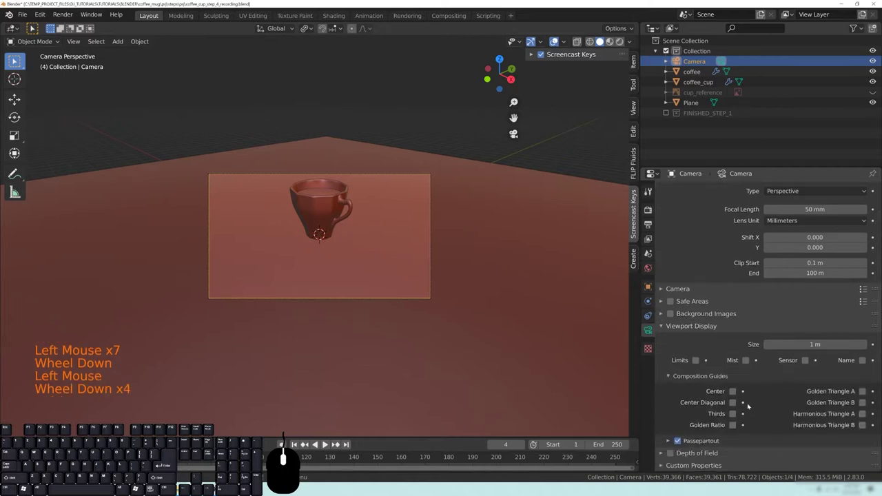
{"action": "left_click", "coordinate": [862, 403]}
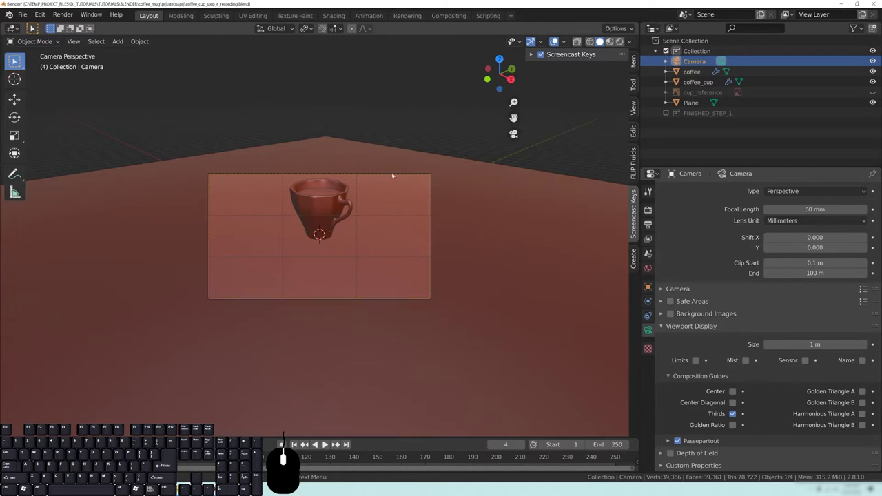
- Lock the camera to the view and reframe the cup closer and along the vertical thirds line on the right
{"action": "left_click", "coordinate": [634, 61]}
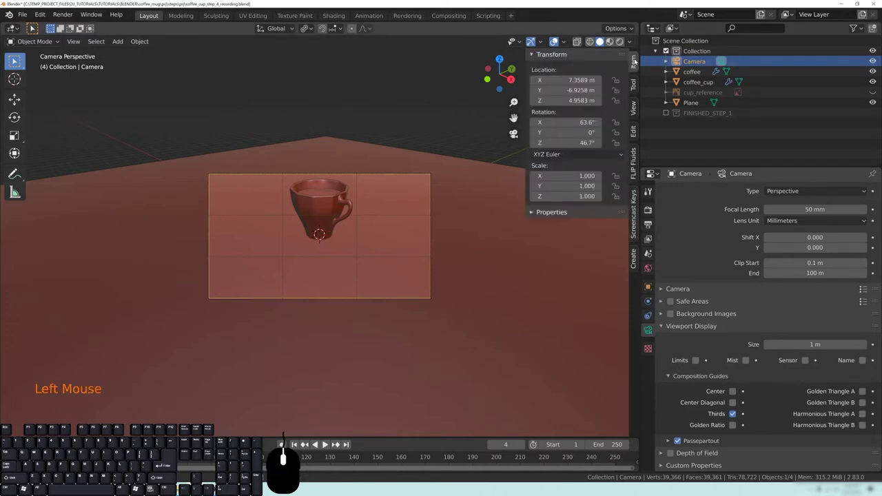
{"action": "left_click", "coordinate": [634, 107]}
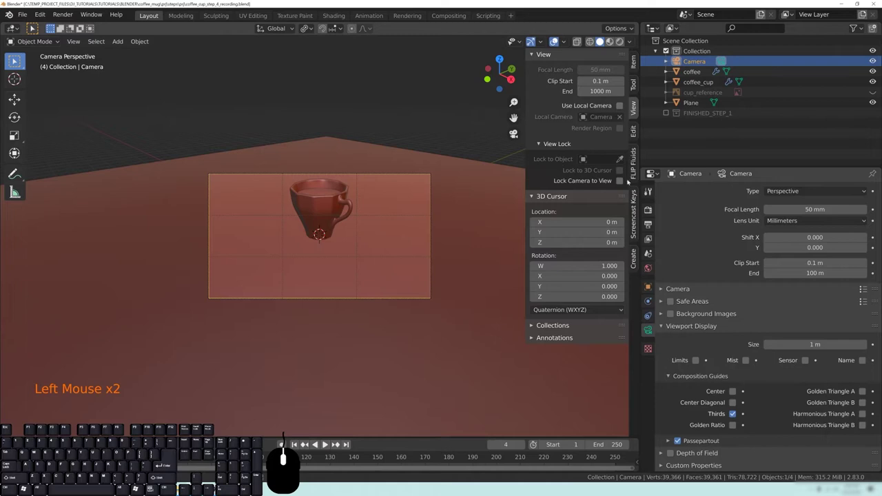
{"action": "middle_click_drag", "start_coordinate": [388, 256], "coordinate": [409, 259], "text": "shift"}
{"action": "scroll", "coordinate": [393, 259], "scroll_direction": "up", "scroll_amount": 3}
{"action": "scroll", "coordinate": [386, 262], "scroll_direction": "down", "scroll_amount": 1}
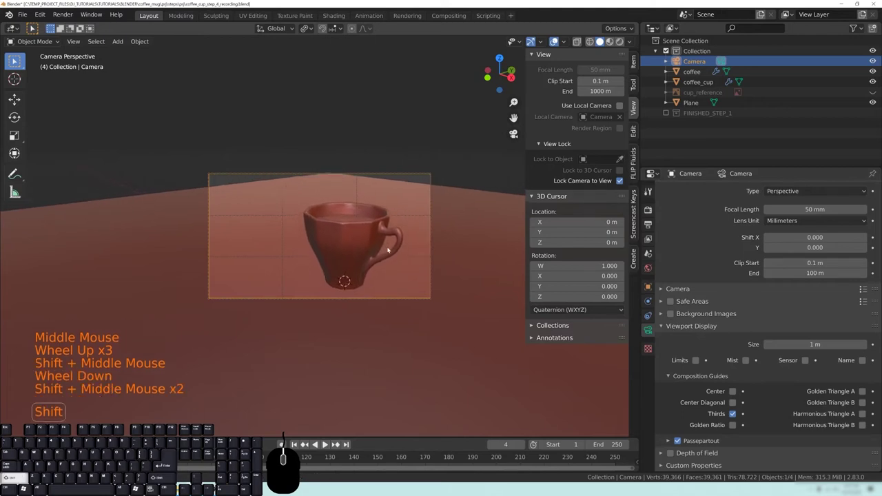
{"action": "scroll", "coordinate": [387, 250], "scroll_direction": "down", "scroll_amount": 1}
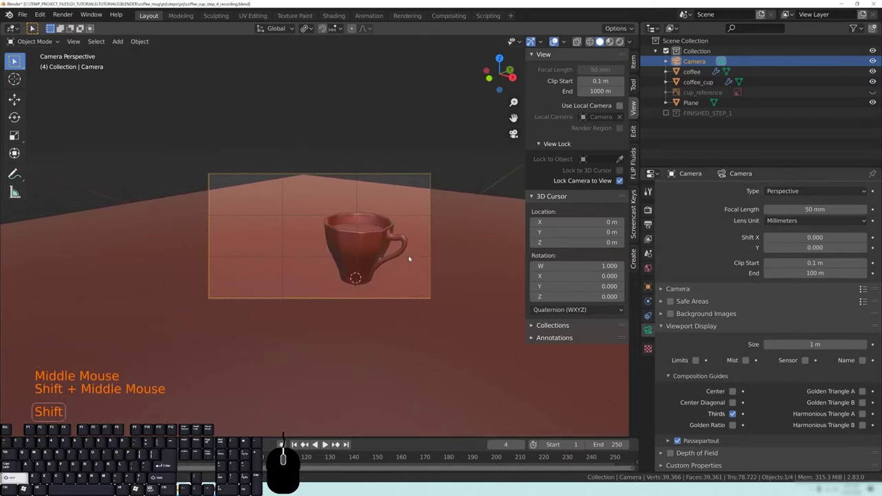
- Scale the floor plane up by about 1.607 to fill the camera frame and unlock the camera from the view
{"action": "left_click", "coordinate": [484, 264]}
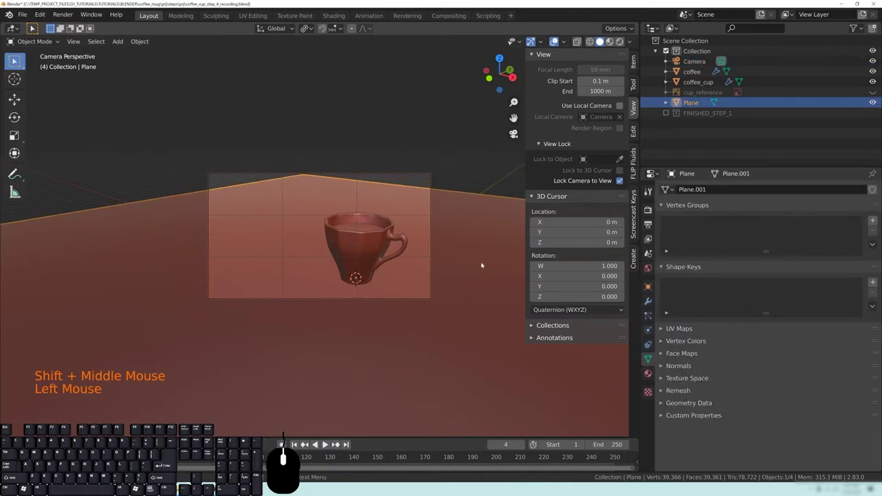
{"action": "key", "text": "s"}
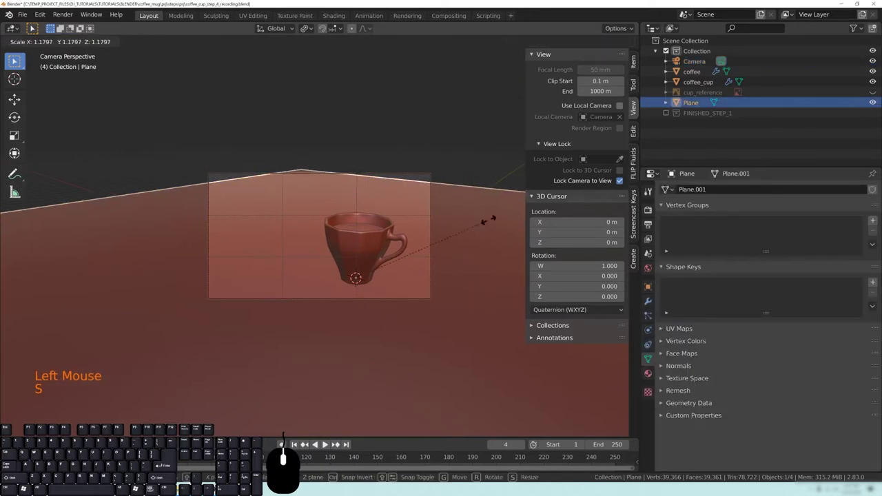
{"action": "left_click", "coordinate": [525, 183]}
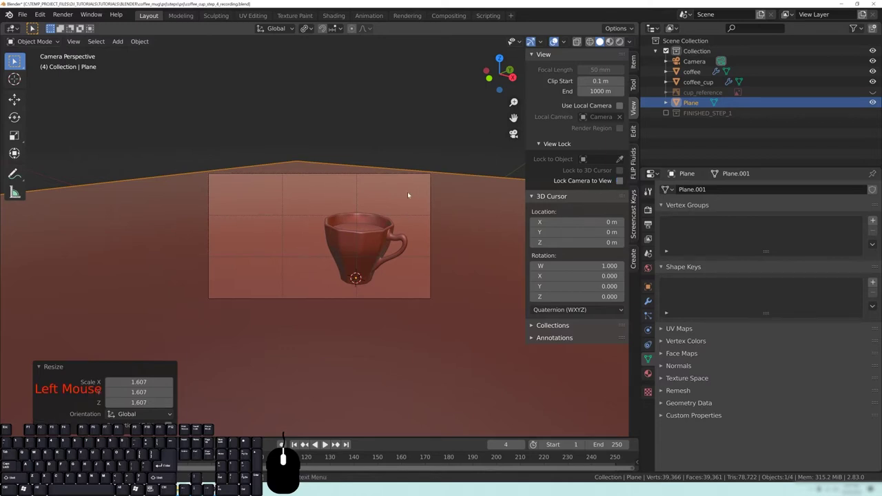
{"action": "middle_click_drag", "start_coordinate": [407, 195], "coordinate": [428, 185]}
{"action": "scroll", "coordinate": [349, 217], "scroll_direction": "down", "scroll_amount": 8}
{"action": "middle_click_drag", "start_coordinate": [324, 211], "coordinate": [290, 230]}
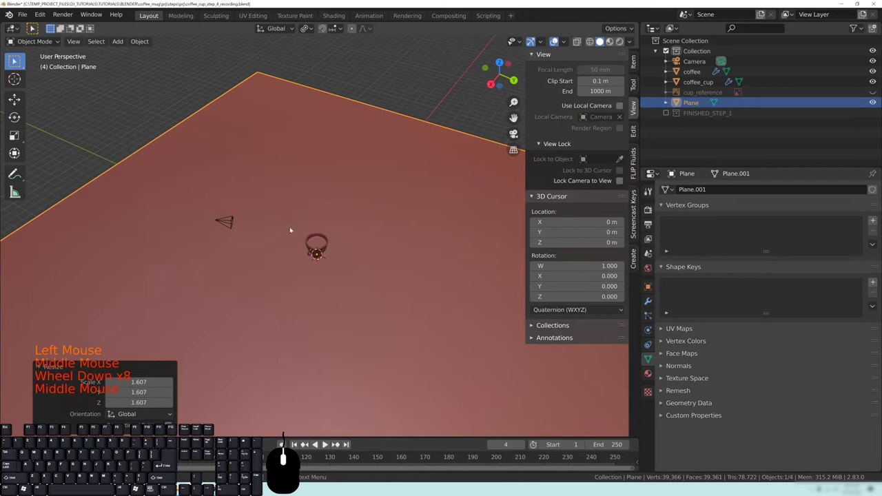
{"action": "middle_click_drag", "start_coordinate": [256, 244], "coordinate": [445, 222]}
{"action": "middle_click_drag", "start_coordinate": [348, 244], "coordinate": [331, 244], "text": "shift"}
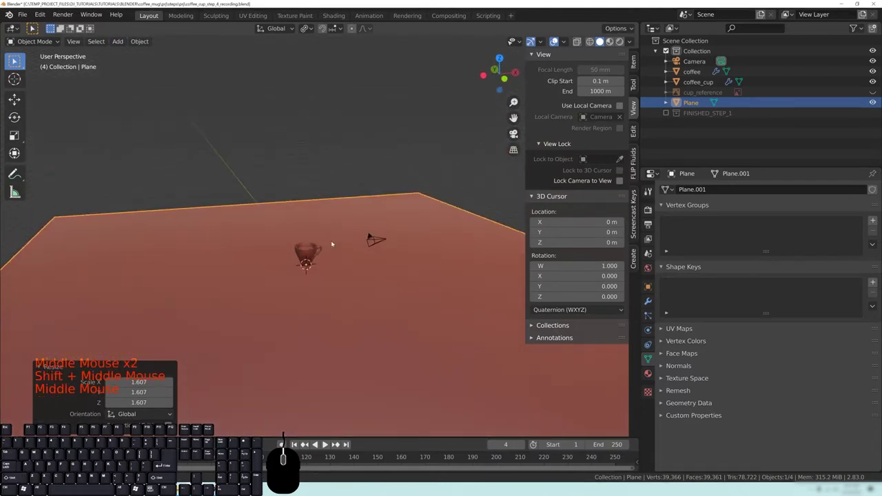
- Search the add-ons in the preferences for "light" and enable the Lighting: Tri-lighting add-on
{"action": "left_click", "coordinate": [39, 16]}
{"action": "left_click", "coordinate": [83, 163]}
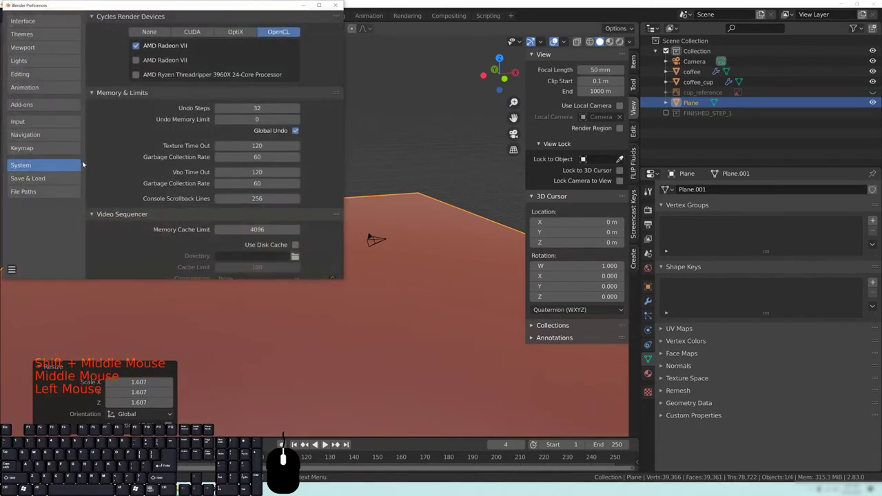
{"action": "left_click", "coordinate": [27, 105]}
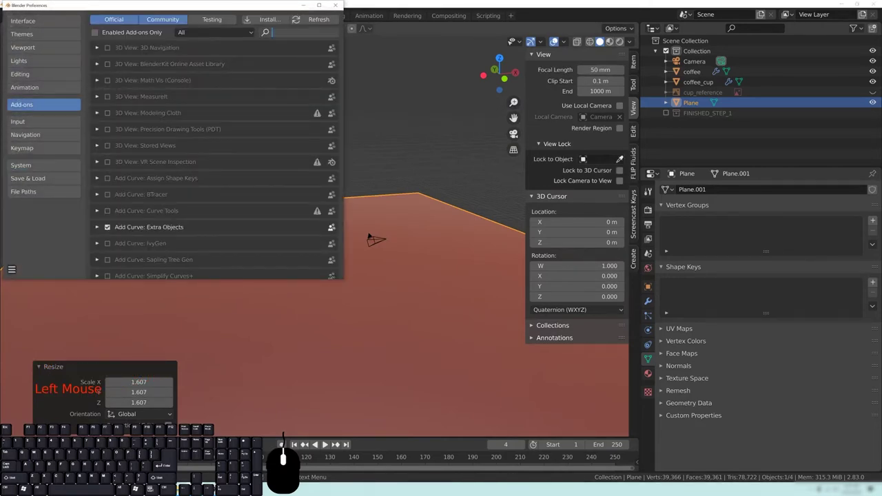
{"action": "type", "text": "3"}
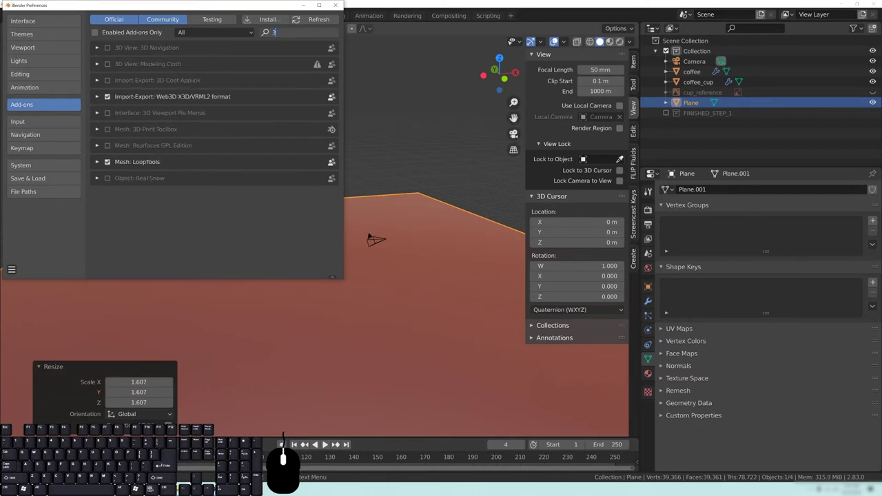
{"action": "key", "text": "BackSpace"}
{"action": "type", "text": "light"}
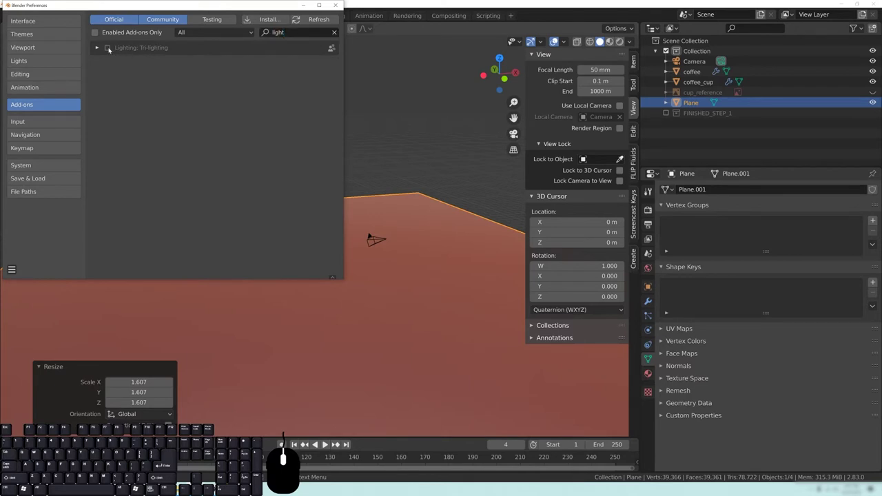
{"action": "left_click", "coordinate": [335, 5]}
- Add a plain-axes empty at the cup's base and scale it up by about 6.65
{"action": "middle_click_drag", "start_coordinate": [346, 274], "coordinate": [338, 249]}
{"action": "scroll", "coordinate": [295, 307], "scroll_direction": "up", "scroll_amount": 5}
{"action": "key", "text": "shift+a"}
{"action": "mouse_move", "coordinate": [341, 252]}
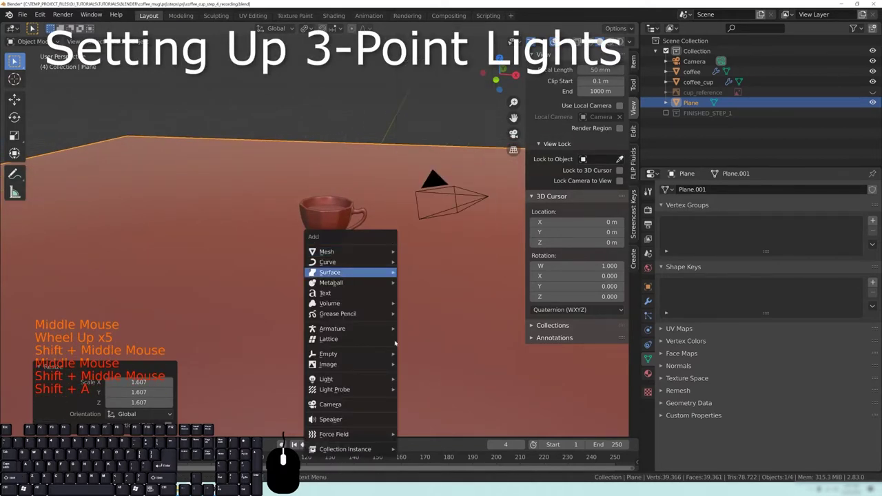
{"action": "mouse_move", "coordinate": [344, 353]}
{"action": "left_click", "coordinate": [434, 353]}
{"action": "key", "text": "s"}
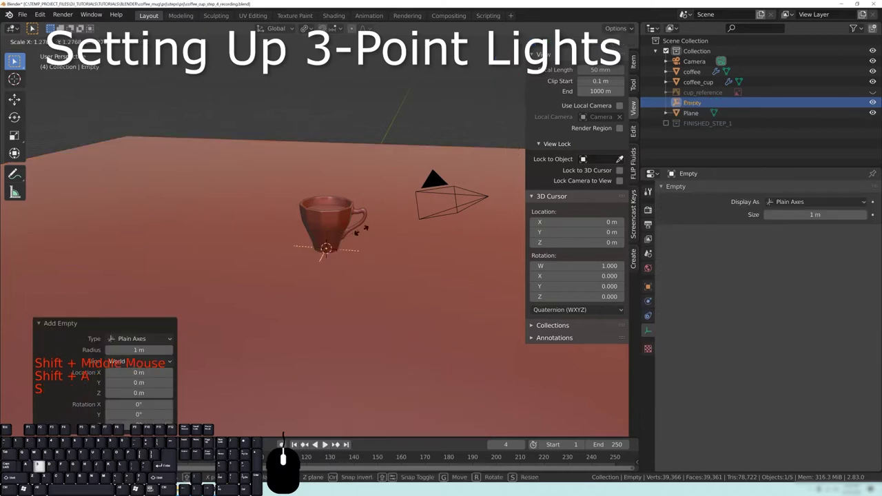
{"action": "key", "text": "s"}
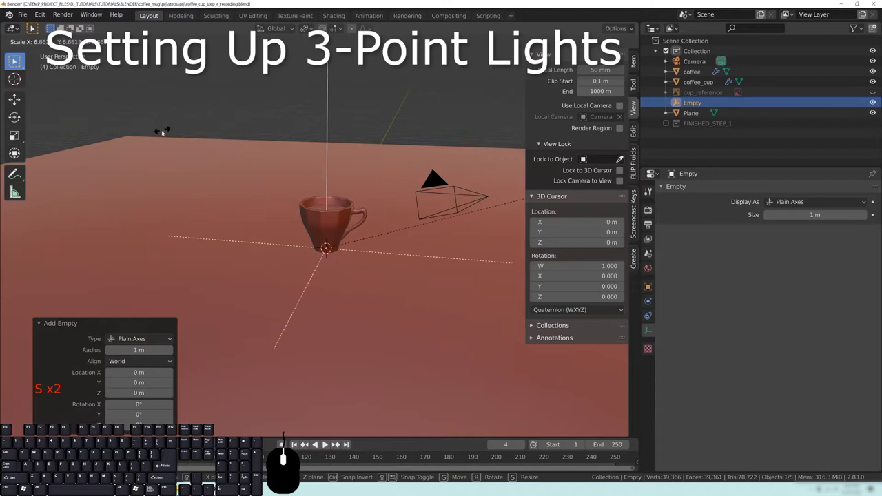
{"action": "left_click", "coordinate": [163, 128]}
- Apply the scale transform of the empty
{"action": "middle_click_drag", "start_coordinate": [341, 250], "coordinate": [309, 242]}
{"action": "scroll", "coordinate": [316, 241], "scroll_direction": "down", "scroll_amount": 4}
{"action": "key", "text": "ctrl+a"}
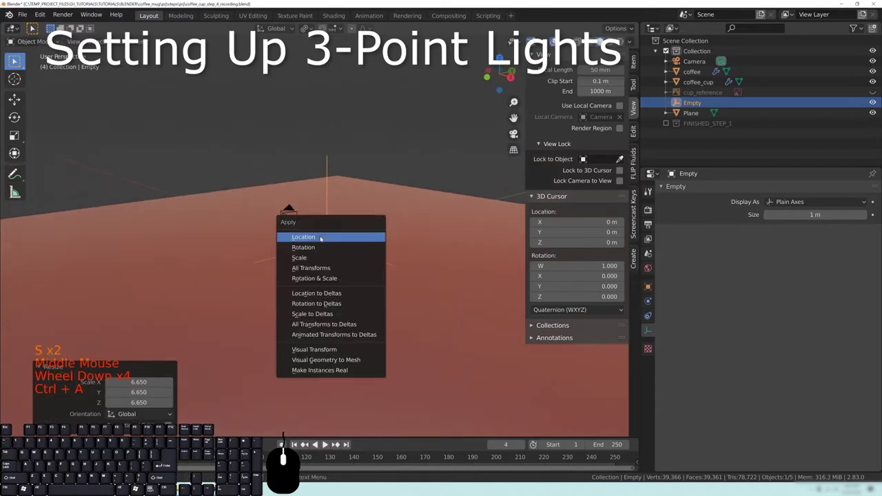
{"action": "left_click", "coordinate": [313, 258]}
- Add a Tri-Lighting three-point light set aimed at the selected empty
{"action": "middle_click_drag", "start_coordinate": [354, 256], "coordinate": [337, 254]}
{"action": "key", "text": "shift+a"}
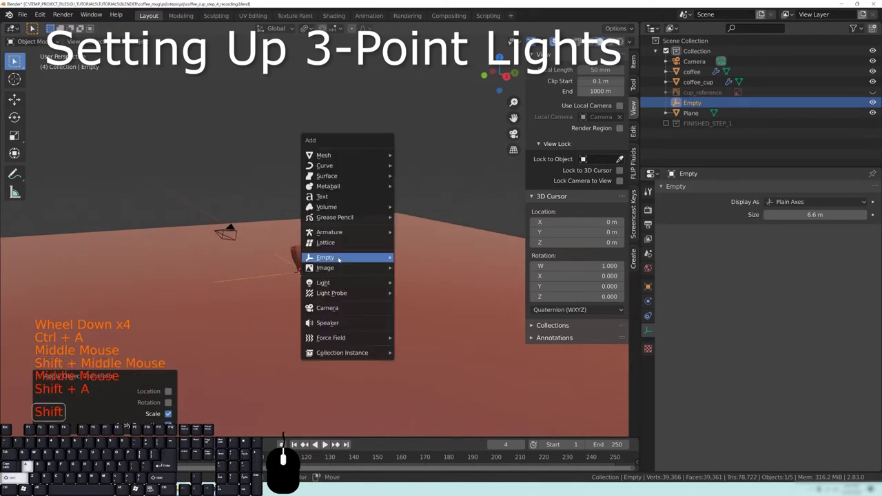
{"action": "mouse_move", "coordinate": [338, 260]}
{"action": "mouse_move", "coordinate": [338, 284]}
{"action": "left_click", "coordinate": [438, 328]}
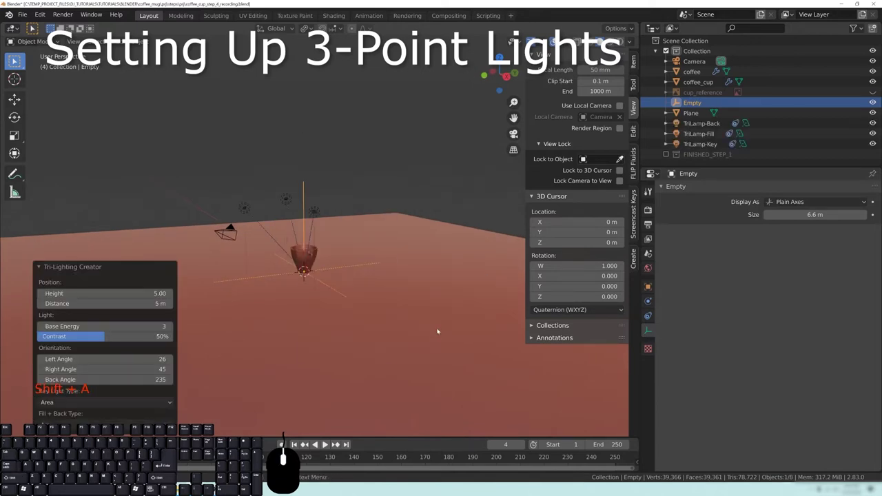
{"action": "middle_click_drag", "start_coordinate": [421, 288], "coordinate": [326, 283]}
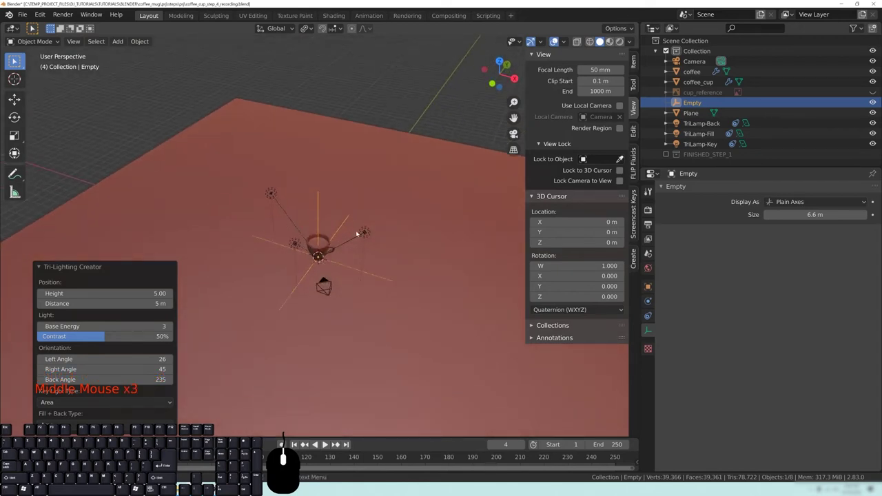
{"action": "key", "text": "KP_7"}
{"action": "middle_click_drag", "start_coordinate": [353, 232], "coordinate": [364, 241], "text": "shift"}
{"action": "key", "text": "g"}
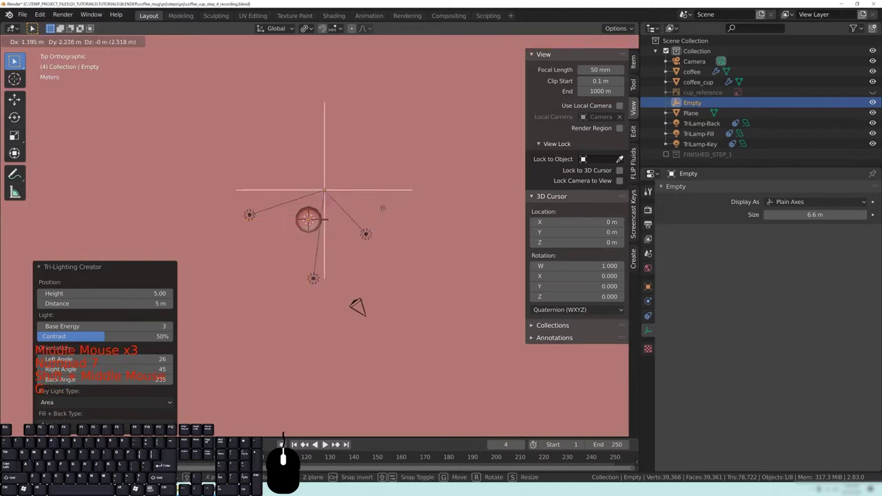
{"action": "right_click", "coordinate": [378, 238]}
- Scale the key area light up by about 7.5
{"action": "middle_click_drag", "start_coordinate": [377, 266], "coordinate": [338, 218]}
{"action": "scroll", "coordinate": [349, 272], "scroll_direction": "up", "scroll_amount": 3}
{"action": "middle_click_drag", "start_coordinate": [348, 272], "coordinate": [299, 248]}
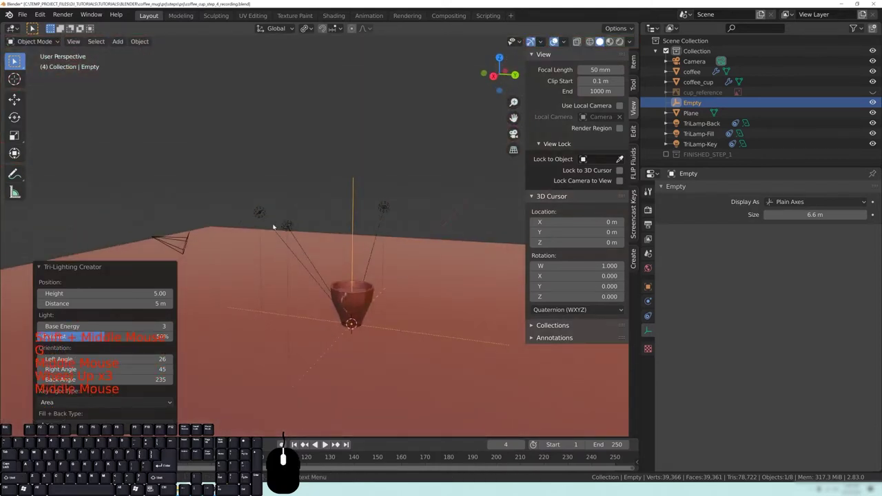
{"action": "left_click", "coordinate": [262, 214]}
{"action": "middle_click_drag", "start_coordinate": [262, 214], "coordinate": [293, 236]}
{"action": "key", "text": "s"}
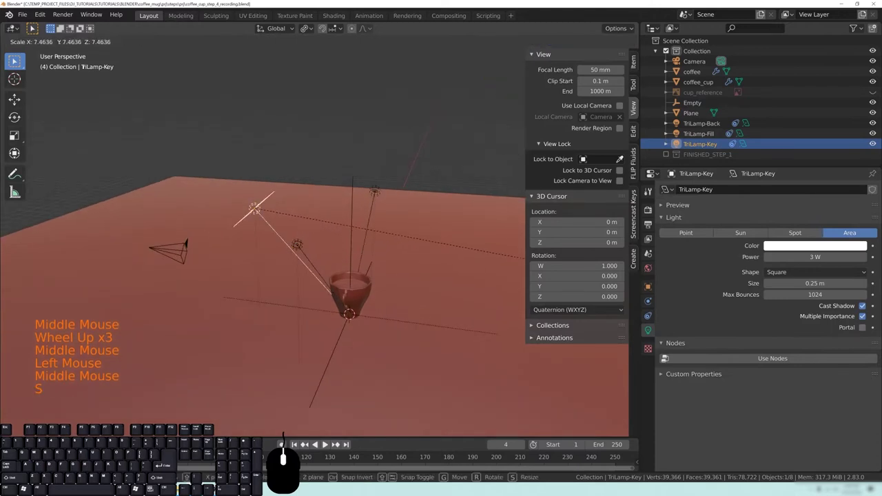
{"action": "left_click", "coordinate": [565, 259]}
- Scale up the fill area light so it becomes a large panel facing the cup
{"action": "middle_click_drag", "start_coordinate": [360, 284], "coordinate": [312, 265]}
{"action": "left_click", "coordinate": [312, 265]}
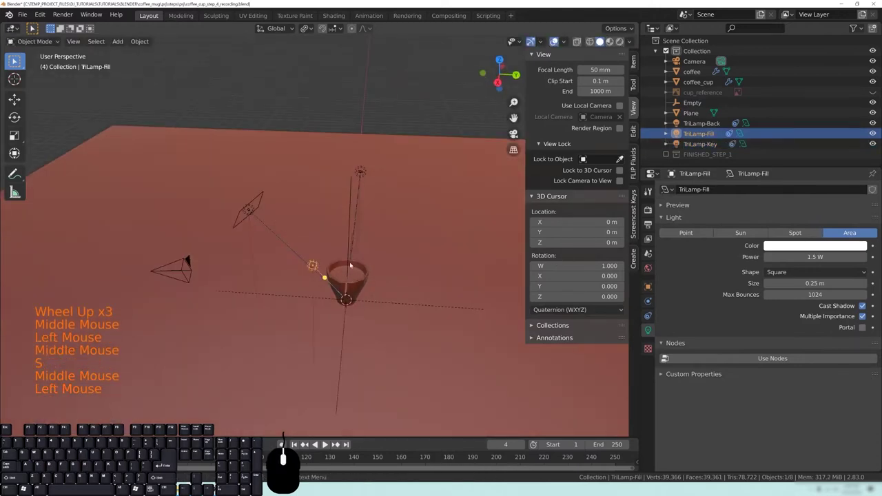
{"action": "key", "text": "s"}
{"action": "left_click", "coordinate": [193, 209]}
- Select the back light behind the cup and change its type from Area to Point
{"action": "middle_click_drag", "start_coordinate": [224, 218], "coordinate": [355, 206]}
{"action": "left_click", "coordinate": [261, 238]}
{"action": "middle_click_drag", "start_coordinate": [261, 238], "coordinate": [265, 205]}
{"action": "left_click", "coordinate": [402, 224]}
{"action": "left_click", "coordinate": [273, 210]}
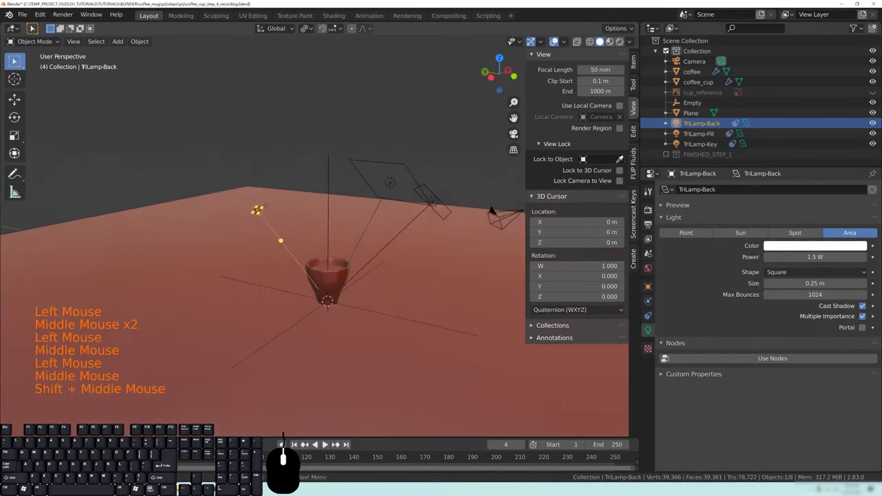
{"action": "left_click", "coordinate": [681, 234]}
- Move the back light about -2.78 m in X and lower it by about 2.24 m
{"action": "middle_click_drag", "start_coordinate": [357, 326], "coordinate": [244, 258]}
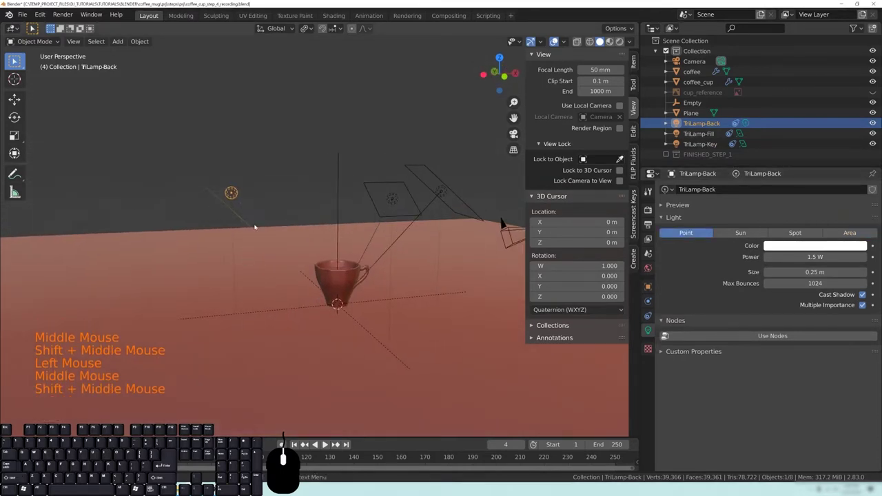
{"action": "middle_click_drag", "start_coordinate": [254, 227], "coordinate": [253, 240]}
{"action": "key", "text": "g"}
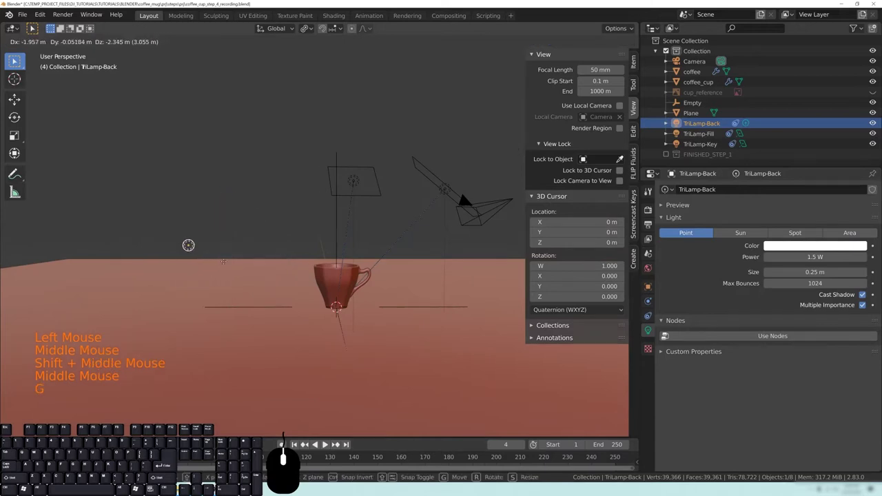
{"action": "left_click", "coordinate": [211, 266]}
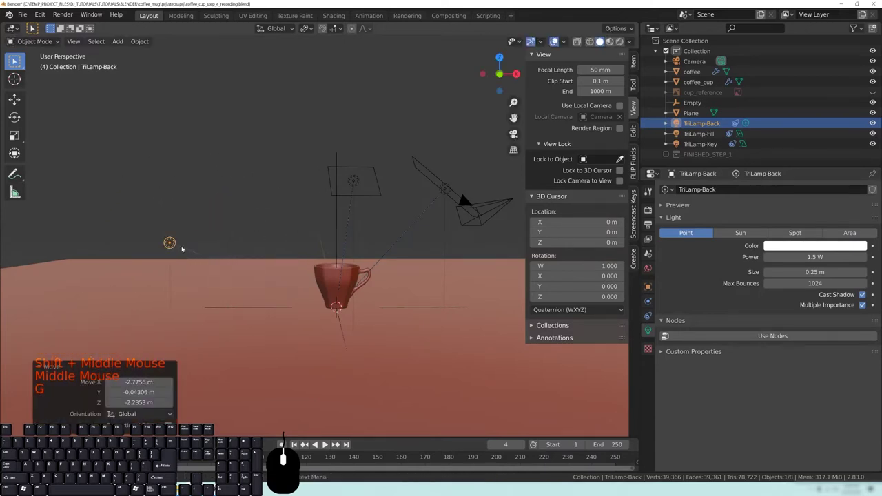
{"action": "middle_click_drag", "start_coordinate": [286, 236], "coordinate": [336, 231]}
{"action": "left_click", "coordinate": [336, 231]}
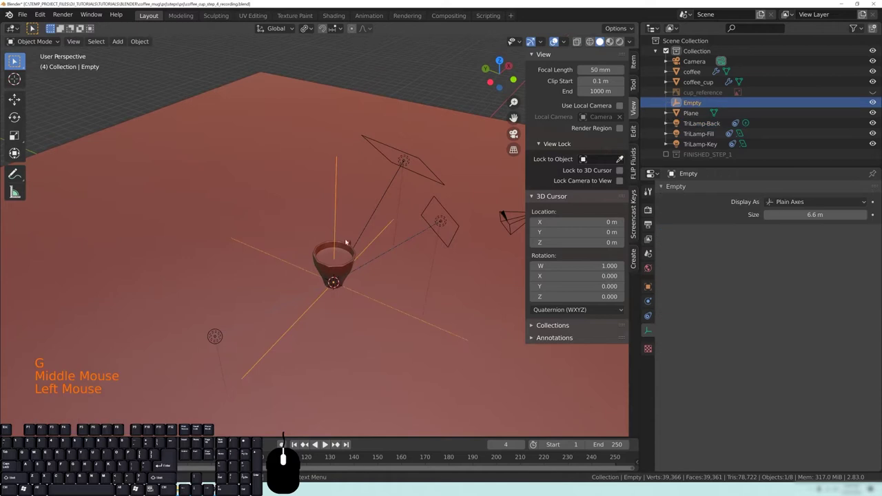
{"action": "key", "text": "g"}
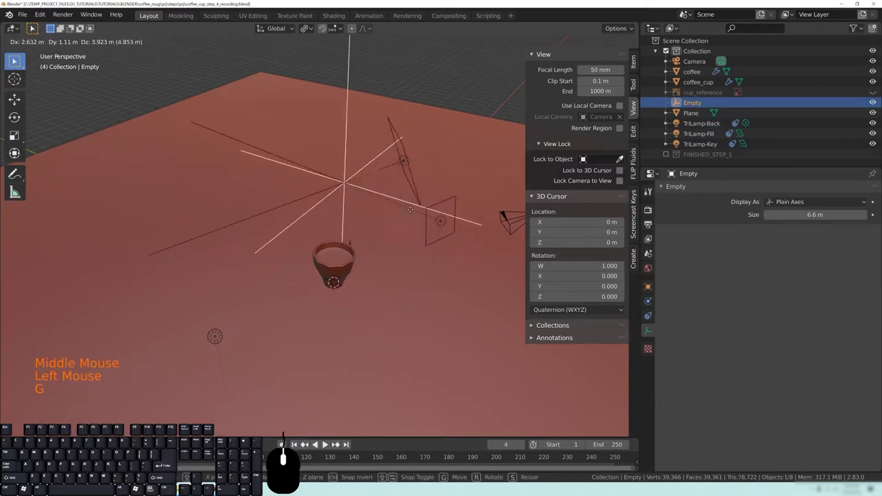
{"action": "key", "text": "Escape"}
- Rename the empty that the lights aim at to light_target
{"action": "triple_click", "coordinate": [692, 102]}
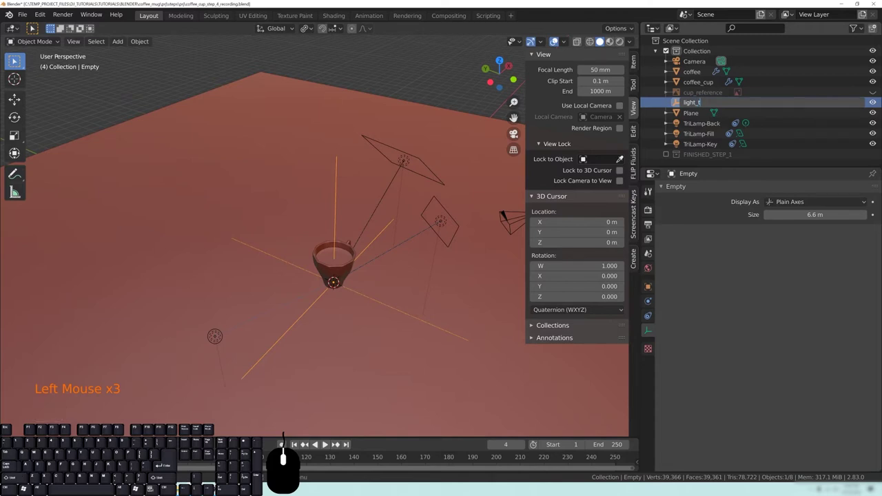
{"action": "key", "text": "Return"}
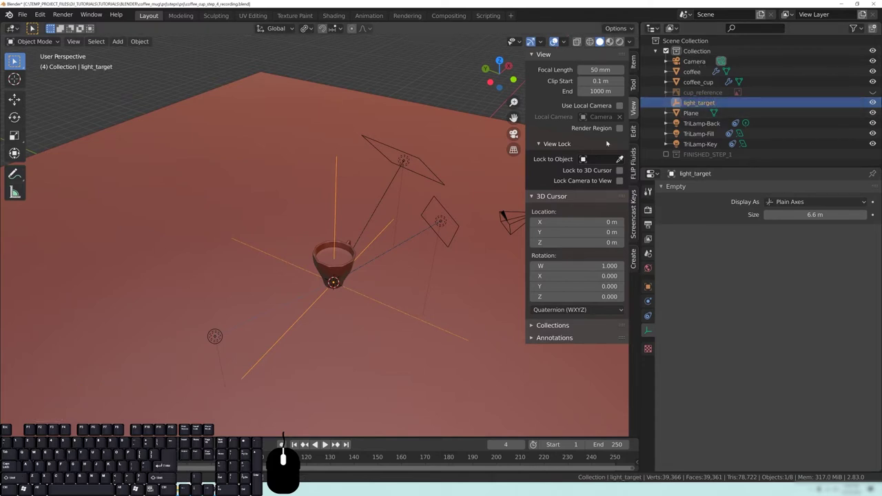
{"action": "middle_click_drag", "start_coordinate": [439, 196], "coordinate": [395, 215]}
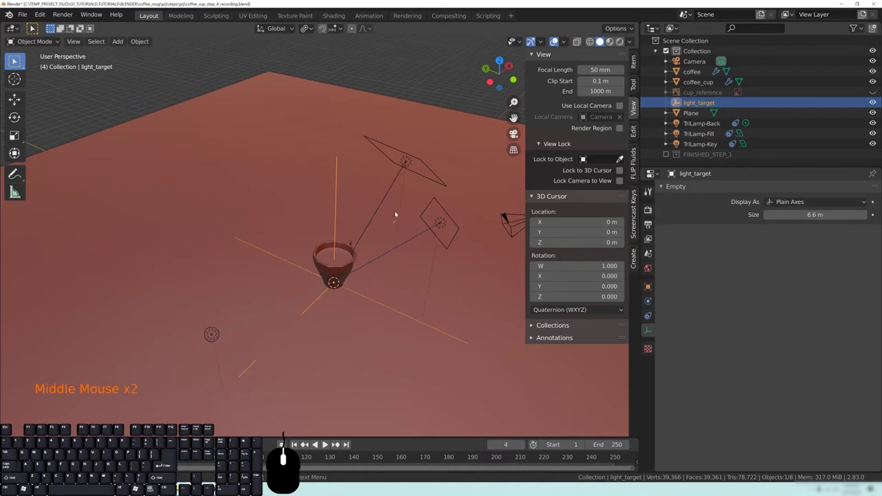
{"action": "middle_click_drag", "start_coordinate": [466, 270], "coordinate": [343, 239]}
{"action": "middle_click_drag", "start_coordinate": [299, 150], "coordinate": [157, 180]}
{"action": "middle_click_drag", "start_coordinate": [330, 288], "coordinate": [330, 177]}
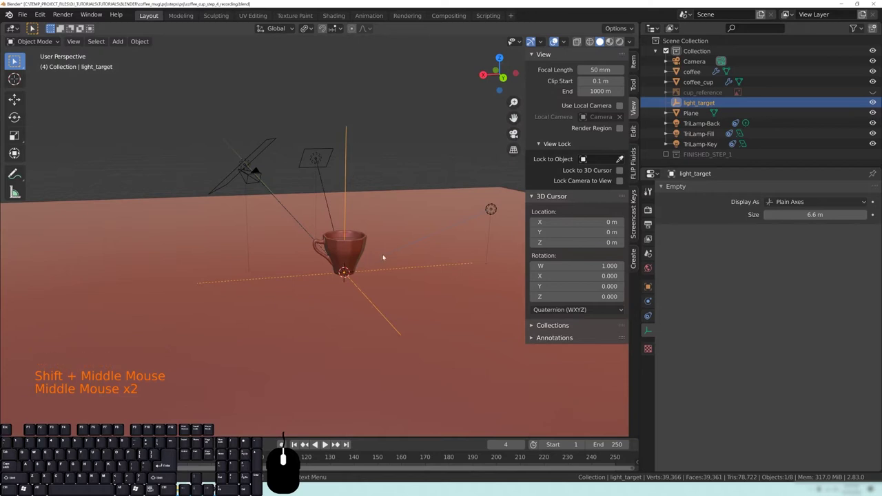
{"action": "key", "text": "g"}
{"action": "key", "text": "z"}
{"action": "right_click", "coordinate": [417, 229]}
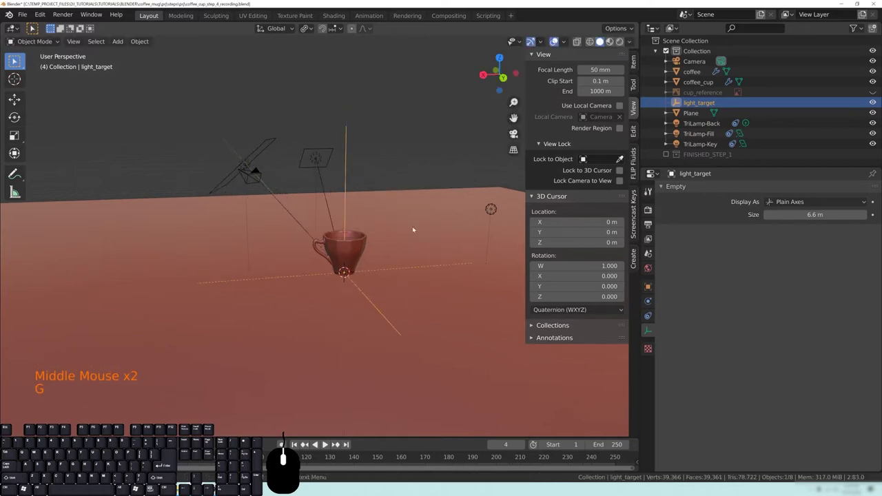
- In the top orthographic view, move the key light farther from the cup, mainly along negative Y past the camera
{"action": "middle_click_drag", "start_coordinate": [417, 229], "coordinate": [321, 209]}
{"action": "left_click", "coordinate": [305, 173]}
{"action": "left_click", "coordinate": [289, 134]}
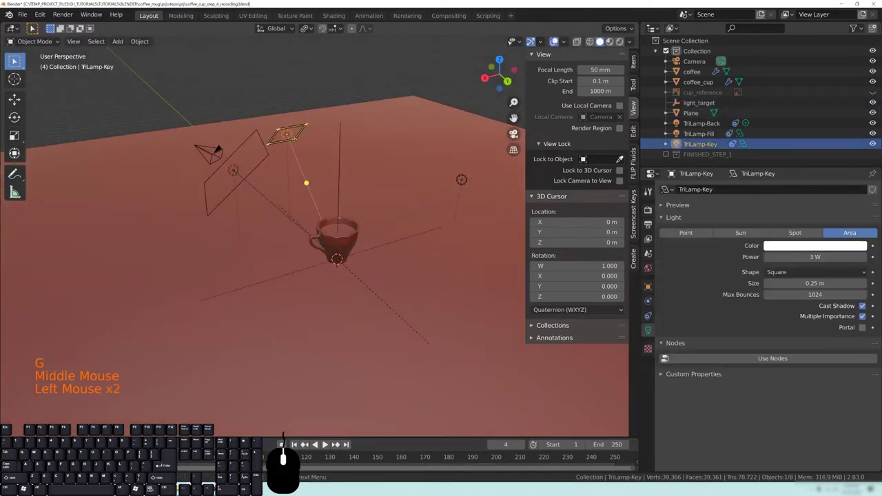
{"action": "key", "text": "KP_7"}
{"action": "middle_click_drag", "start_coordinate": [324, 351], "coordinate": [368, 214], "text": "shift"}
{"action": "key", "text": "g"}
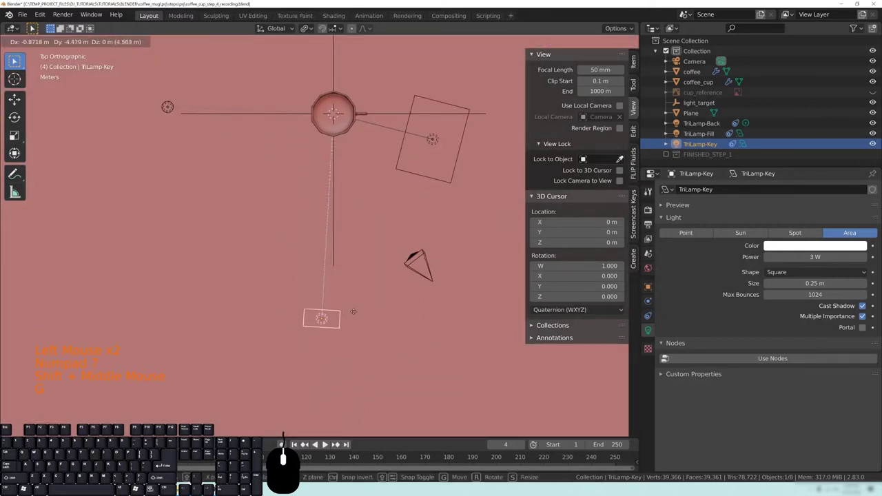
{"action": "left_click", "coordinate": [426, 212]}
- Move the fill light away from the cup by about 5.72 m in X and 0.57 m in Y
{"action": "middle_click_drag", "start_coordinate": [425, 212], "coordinate": [364, 283], "text": "shift"}
{"action": "left_click", "coordinate": [371, 211]}
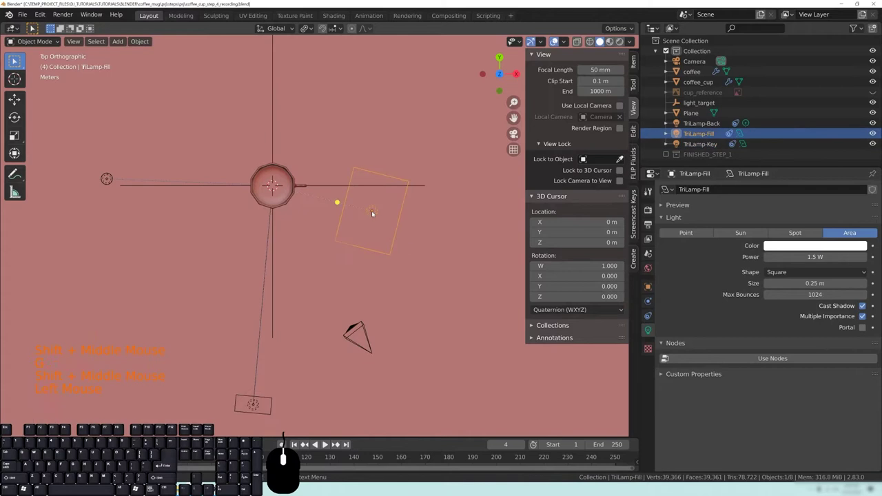
{"action": "key", "text": "g"}
{"action": "left_click", "coordinate": [502, 198]}
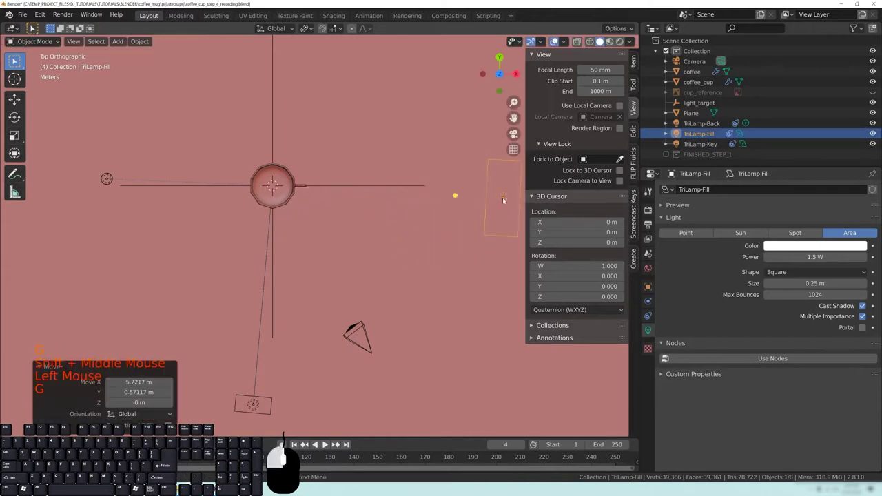
{"action": "left_click", "coordinate": [712, 124]}
{"action": "left_click", "coordinate": [711, 134]}
{"action": "left_click", "coordinate": [710, 146]}
{"action": "left_click", "coordinate": [709, 135]}
{"action": "left_click", "coordinate": [713, 124]}
- Return to a perspective view of the light setup, select the camera and save the file
{"action": "middle_click_drag", "start_coordinate": [459, 333], "coordinate": [404, 248]}
{"action": "left_click", "coordinate": [245, 214]}
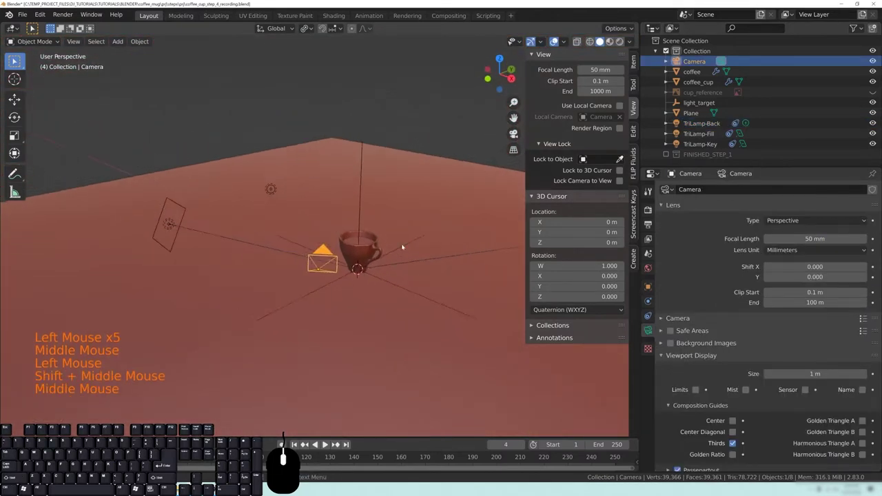
{"action": "scroll", "coordinate": [344, 269], "scroll_direction": "down", "scroll_amount": 3}
{"action": "middle_click_drag", "start_coordinate": [344, 269], "coordinate": [372, 276]}
{"action": "key", "text": "ctrl+s"}
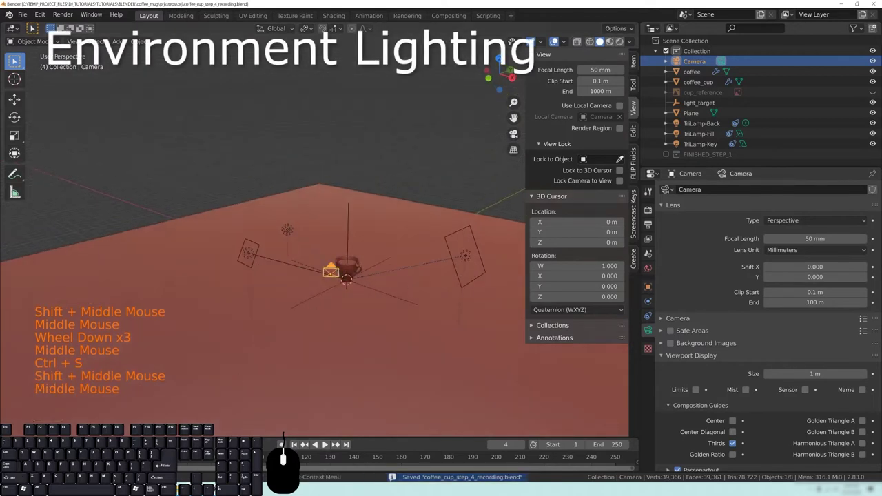
- Switch to Chrome, search for hdrihaven and open the HDRI Haven catalogue of HDRIs
{"action": "key", "text": "super"}
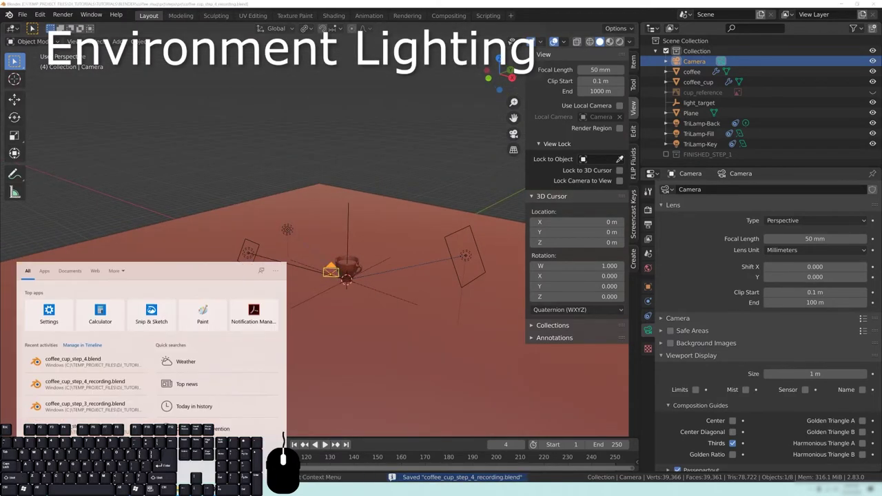
{"action": "type", "text": "chrome"}
{"action": "key", "text": "Return"}
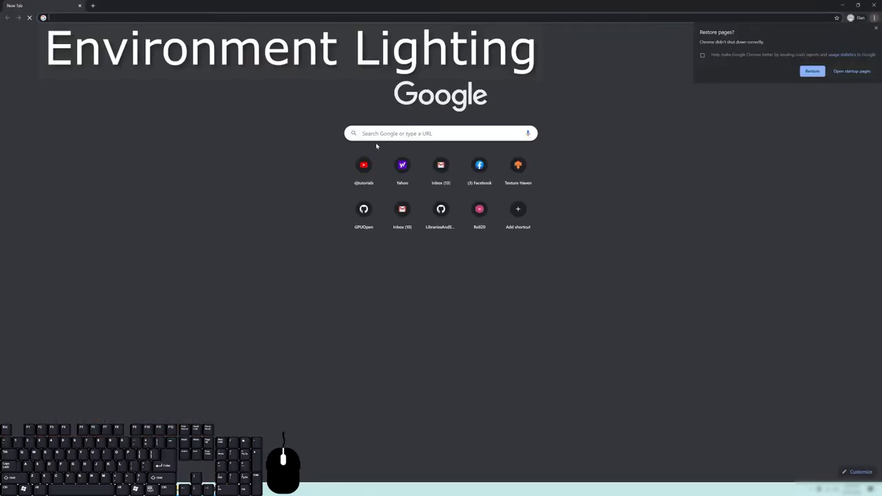
{"action": "left_click", "coordinate": [377, 135]}
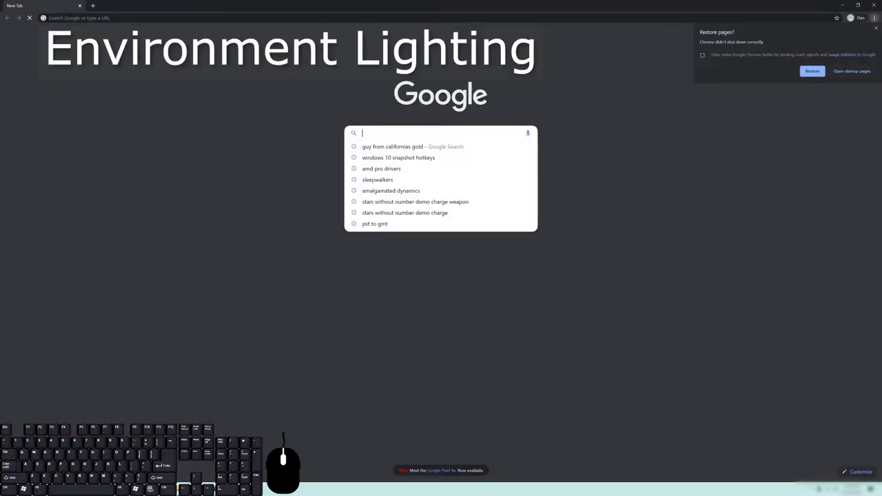
{"action": "type", "text": "ghdrih"}
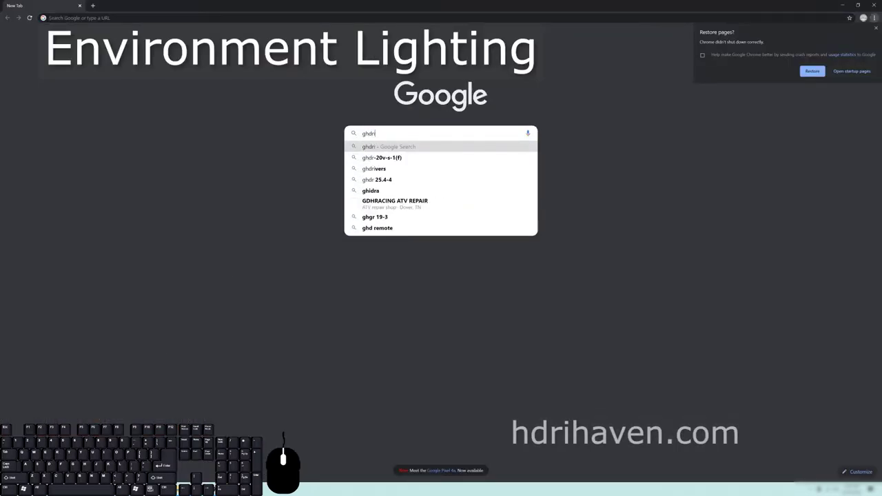
{"action": "key", "text": "BackSpace"}
{"action": "key", "text": "BackSpace"}
{"action": "key", "text": "BackSpace"}
{"action": "key", "text": "BackSpace"}
{"action": "key", "text": "BackSpace"}
{"action": "key", "text": "BackSpace"}
{"action": "type", "text": "h"}
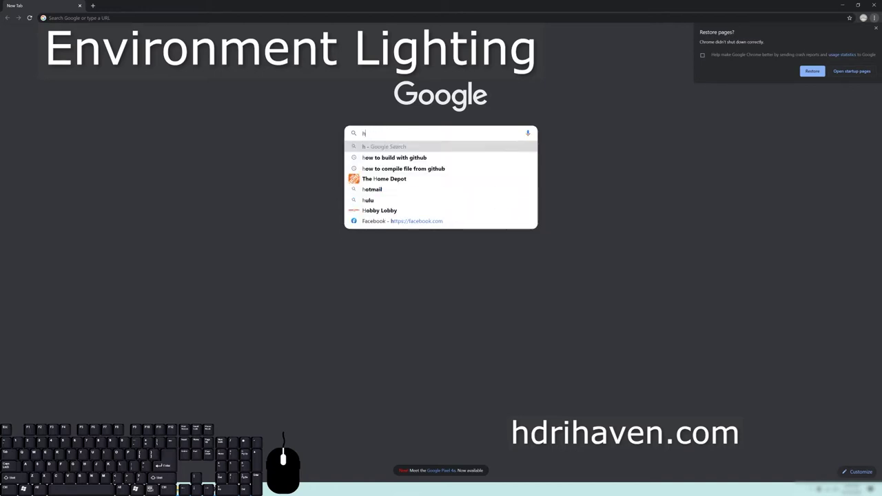
{"action": "type", "text": "drihaven"}
{"action": "key", "text": "Return"}
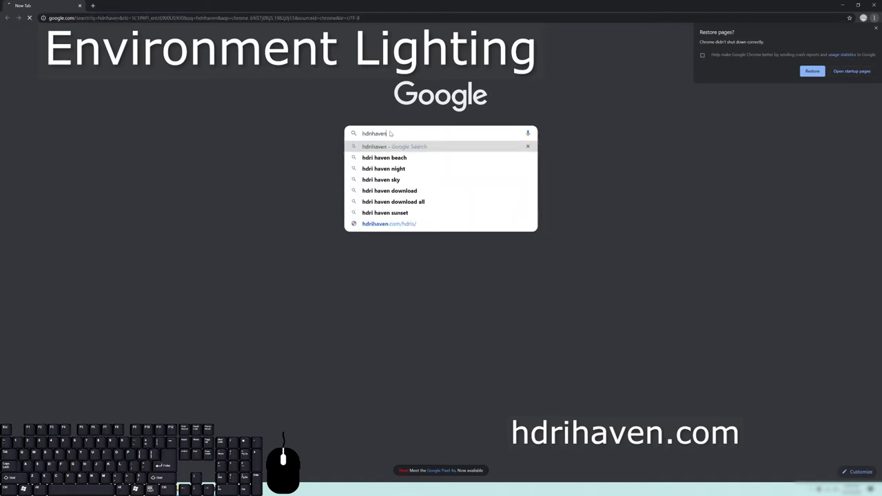
{"action": "left_click", "coordinate": [138, 132]}
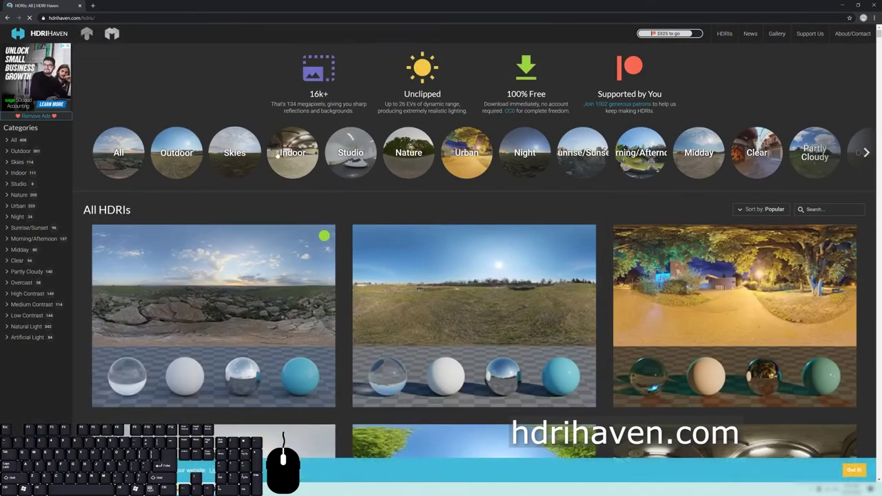
- Browse the Indoor HDRIs filtered by Couch for a suitable environment image
{"action": "left_click", "coordinate": [292, 152]}
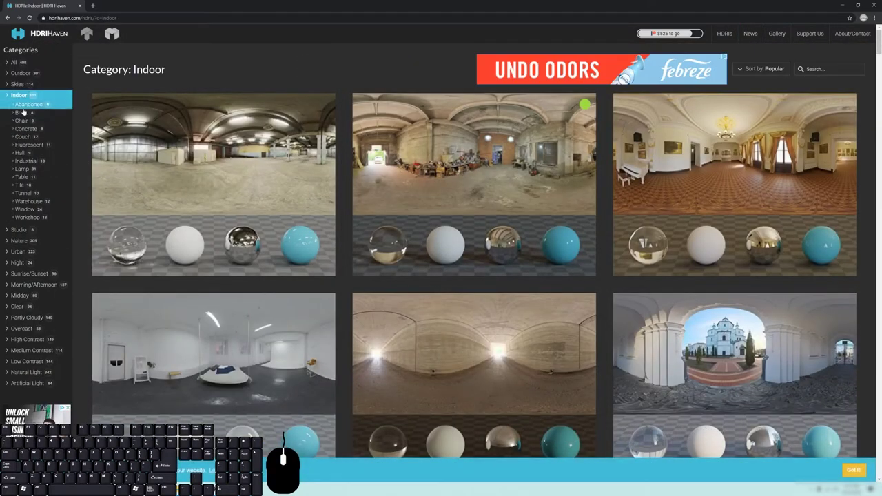
{"action": "left_click", "coordinate": [21, 137]}
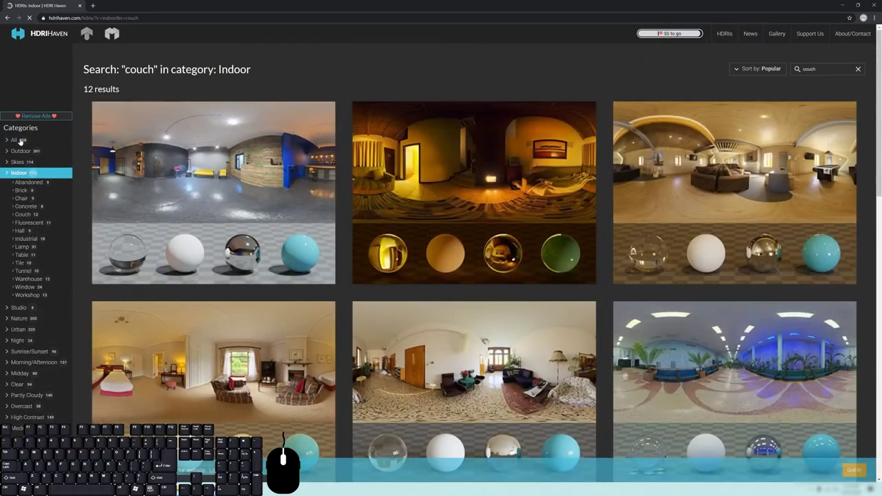
{"action": "scroll", "coordinate": [198, 333], "scroll_direction": "down", "scroll_amount": 2}
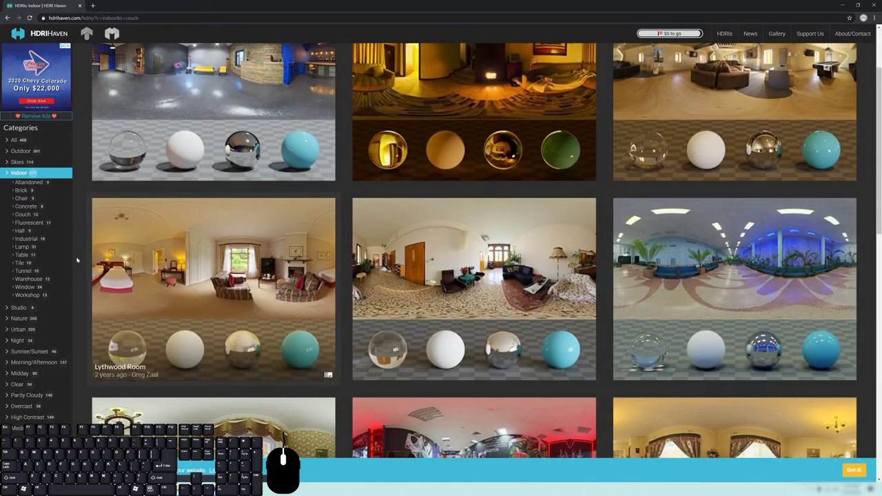
{"action": "scroll", "coordinate": [385, 276], "scroll_direction": "down", "scroll_amount": 1}
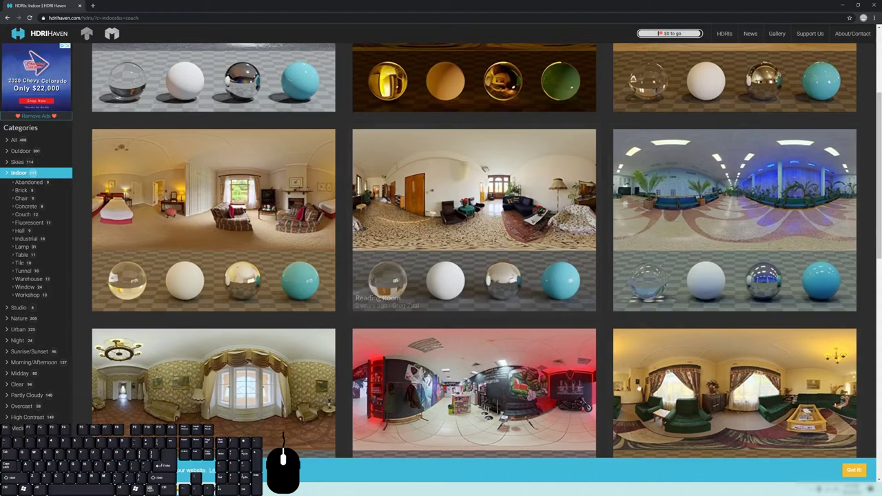
{"action": "scroll", "coordinate": [608, 290], "scroll_direction": "down", "scroll_amount": 2}
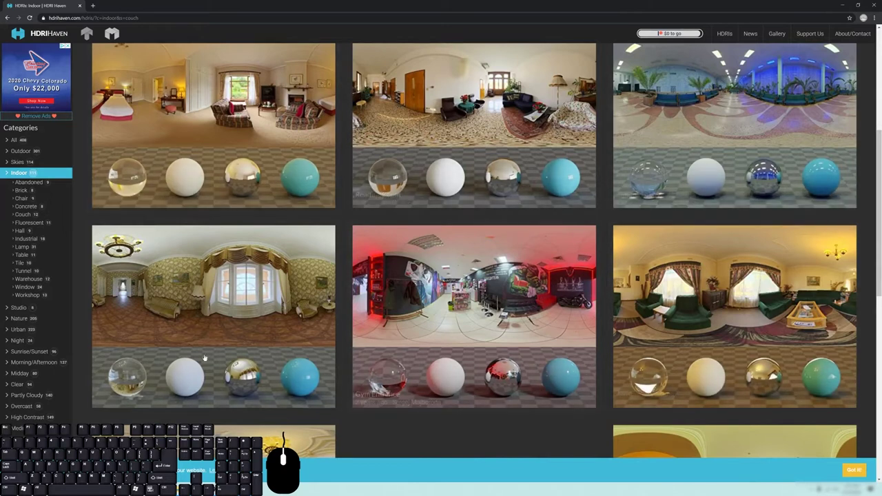
{"action": "scroll", "coordinate": [275, 334], "scroll_direction": "down", "scroll_amount": 6}
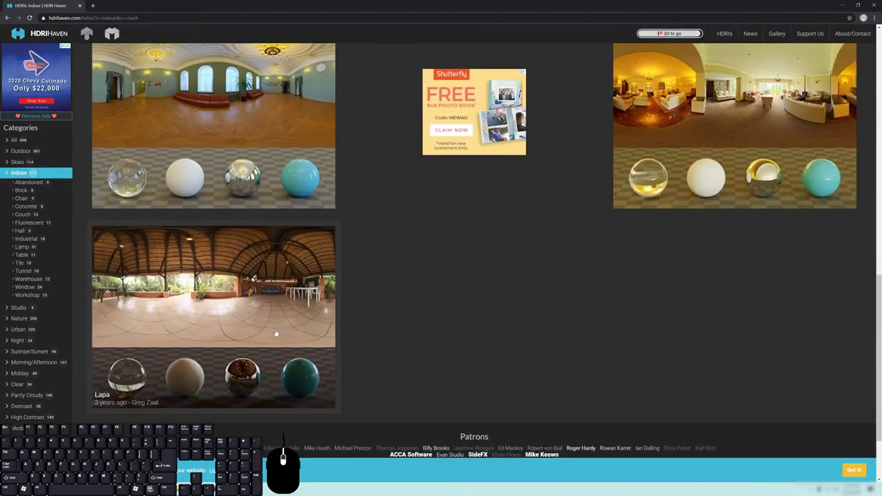
{"action": "scroll", "coordinate": [276, 333], "scroll_direction": "up", "scroll_amount": 1}
- Switch back to Blender and load kiara_interior_4k.hdr from the HDRI folder as the world background image
{"action": "left_click", "coordinate": [842, 5]}
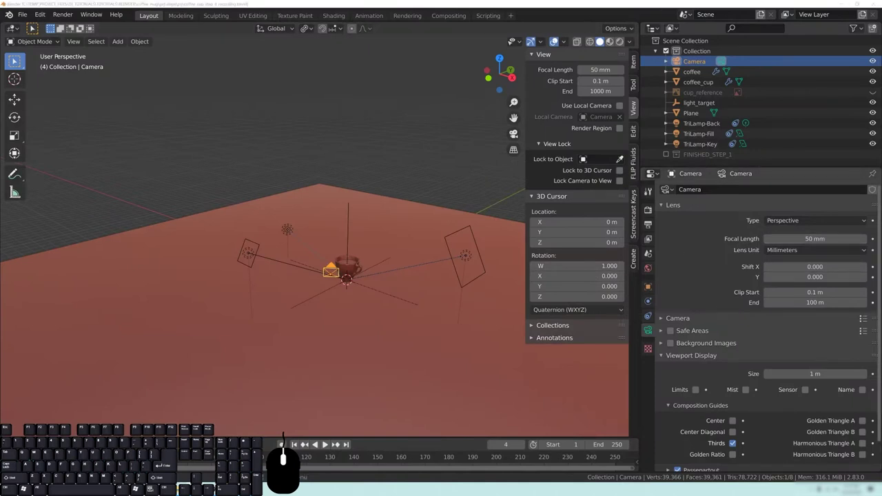
{"action": "left_click", "coordinate": [648, 268]}
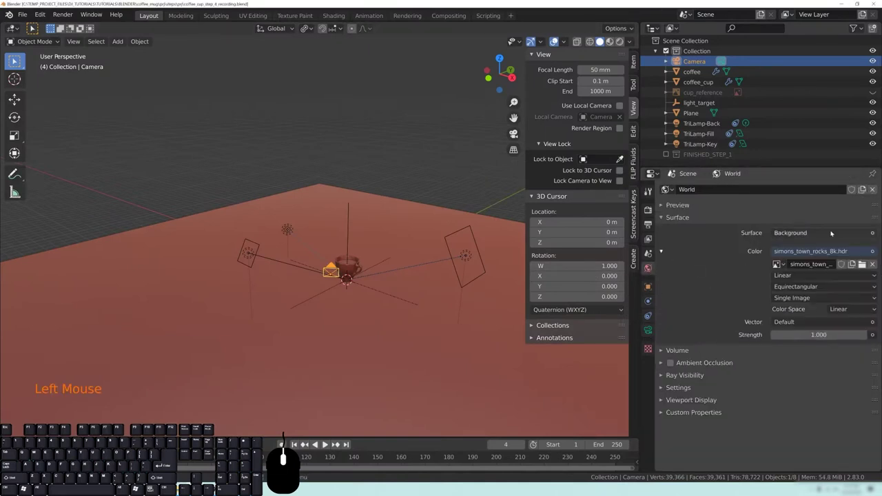
{"action": "left_click", "coordinate": [862, 264]}
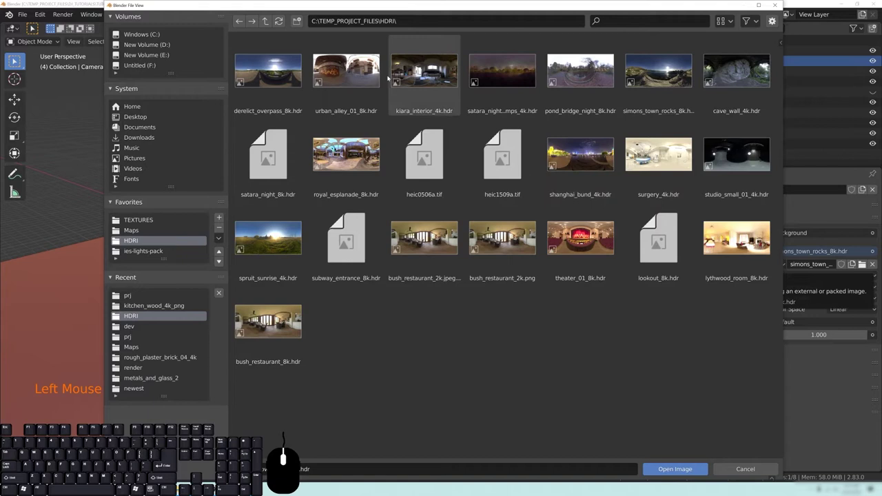
{"action": "double_click", "coordinate": [422, 69]}
- Look through the camera with nothing selected and show the scene in Rendered shading
{"action": "key", "text": "KP_0"}
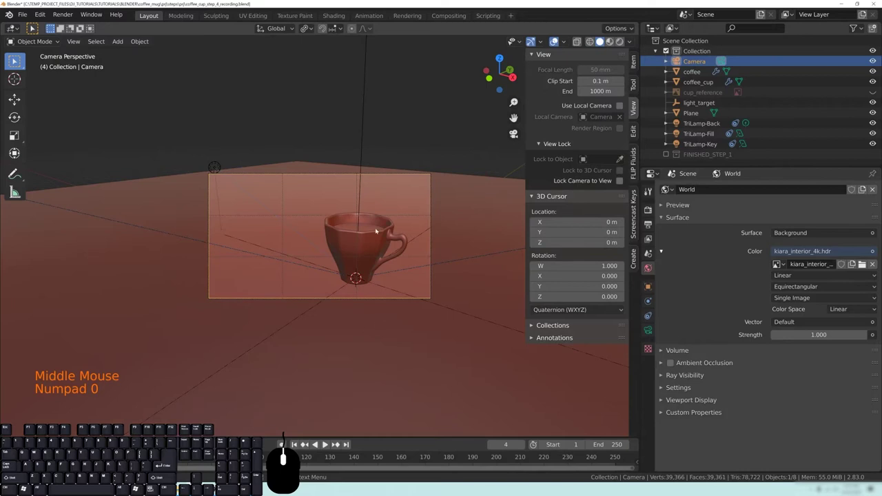
{"action": "key", "text": "alt+a"}
{"action": "key", "text": "z"}
{"action": "left_click", "coordinate": [344, 185]}
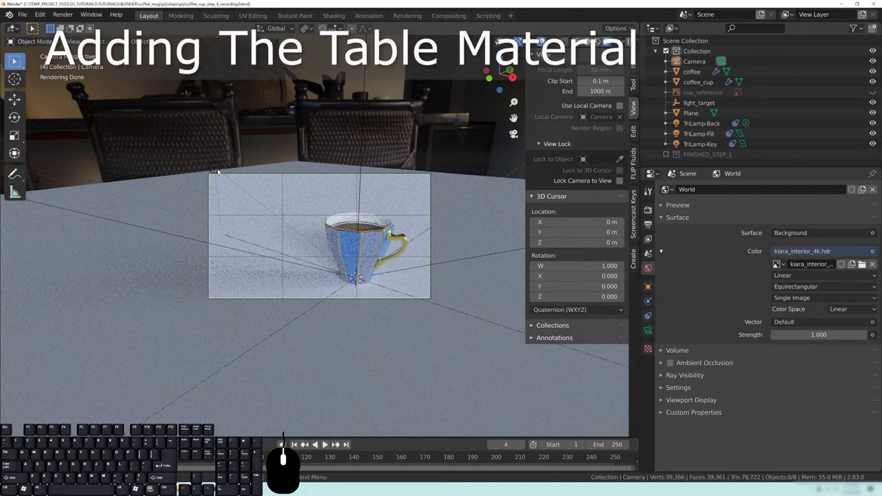
- Hide the TriLamp key, fill and back lights, and select the plane under the cup
{"action": "left_click", "coordinate": [872, 144]}
{"action": "left_click", "coordinate": [872, 134]}
{"action": "left_click", "coordinate": [873, 123]}
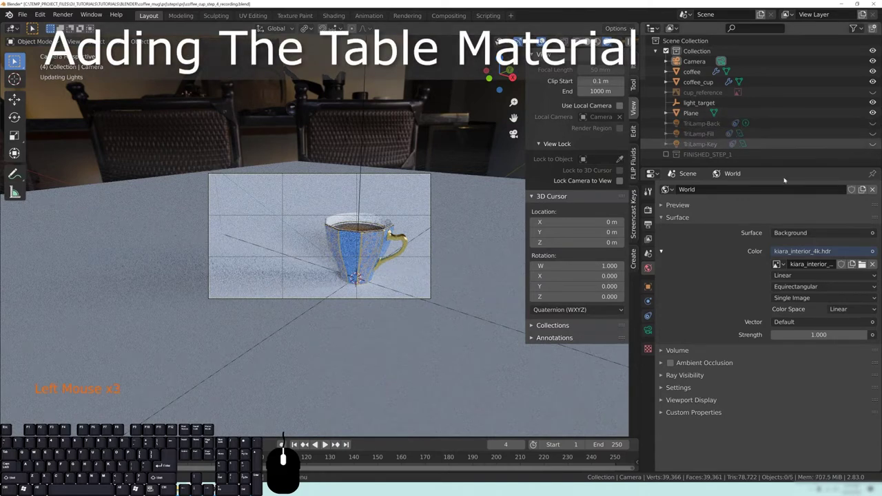
{"action": "left_click", "coordinate": [489, 219]}
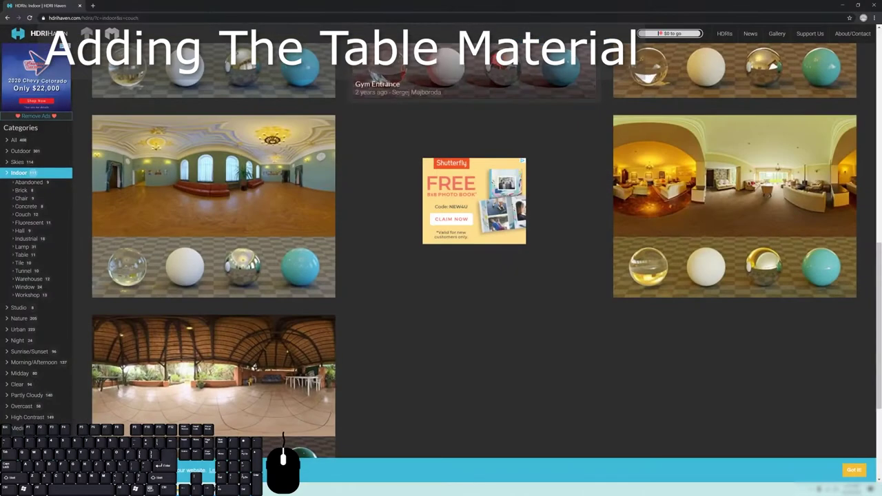
- In the browser, go to texturehaven.com and view the textures in the Wood category
{"action": "scroll", "coordinate": [305, 145], "scroll_direction": "up", "scroll_amount": 2}
{"action": "scroll", "coordinate": [305, 144], "scroll_direction": "up", "scroll_amount": 5}
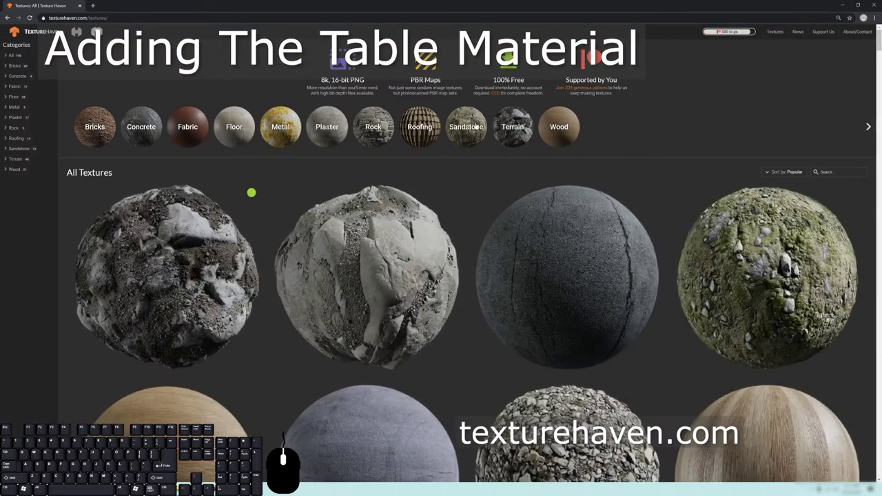
{"action": "left_click", "coordinate": [552, 130]}
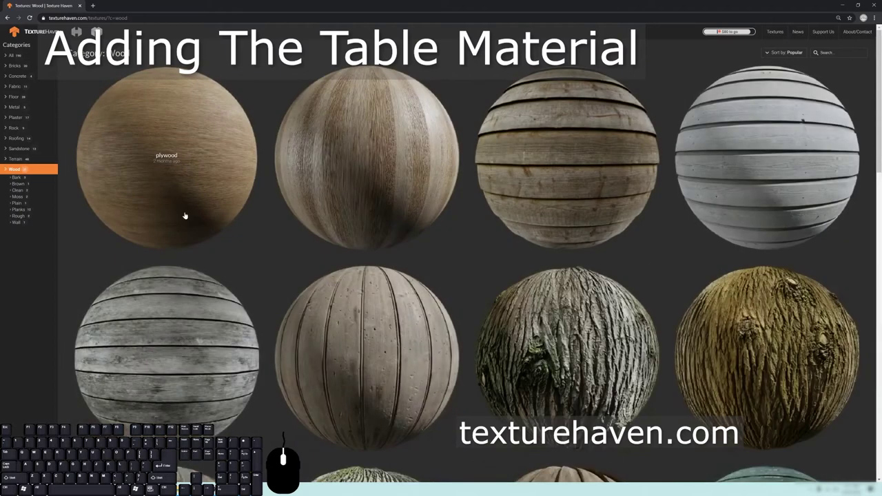
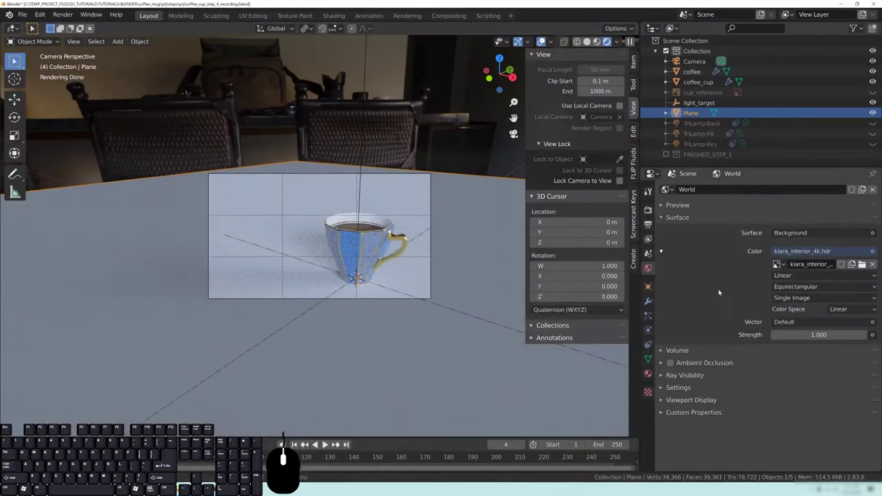
- Switch the viewport to Solid shading, then split it side by side with a Shader Editor that has its sidebar hidden
{"action": "left_click", "coordinate": [648, 375]}
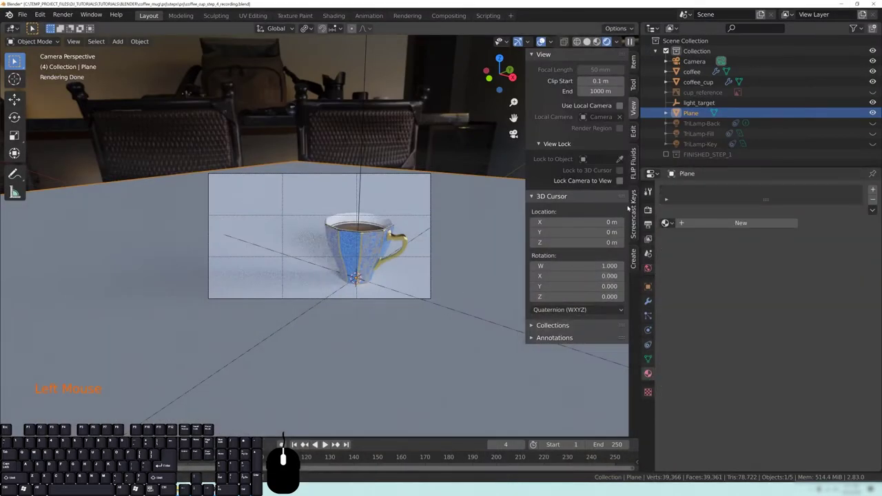
{"action": "key", "text": "z"}
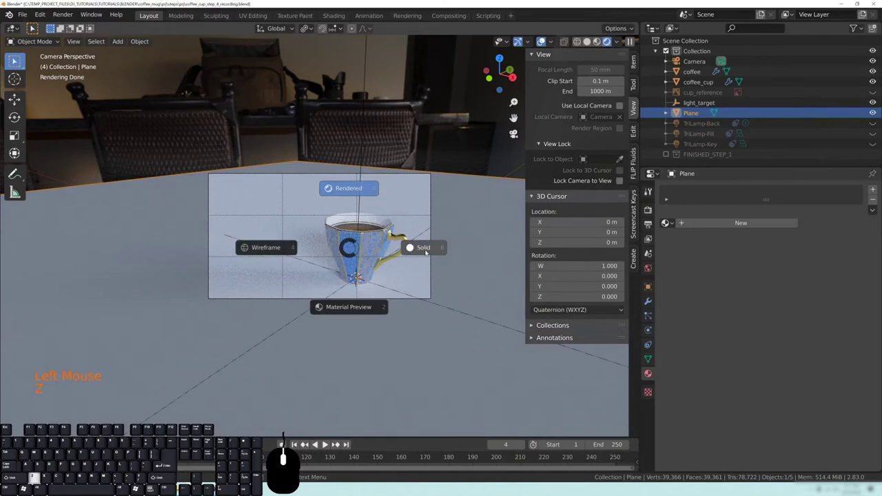
{"action": "left_click_drag", "start_coordinate": [638, 43], "coordinate": [310, 137]}
{"action": "key", "text": "n"}
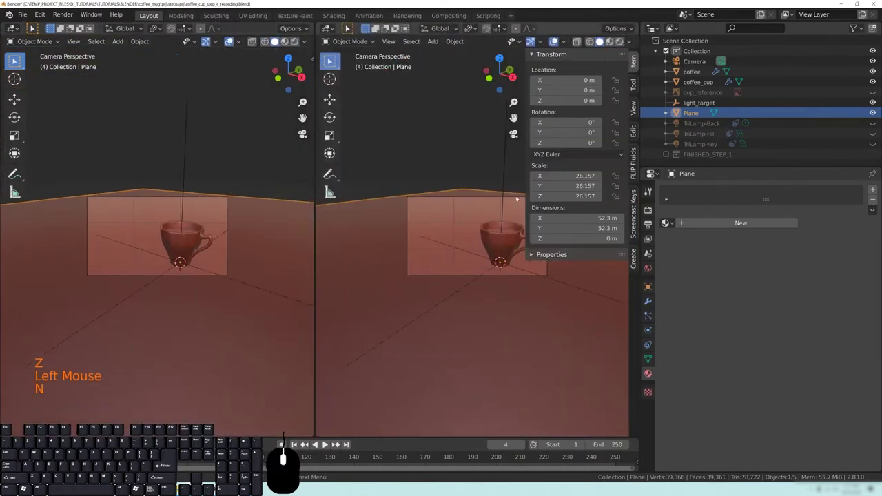
{"action": "key", "text": "n"}
{"action": "left_click", "coordinate": [327, 28]}
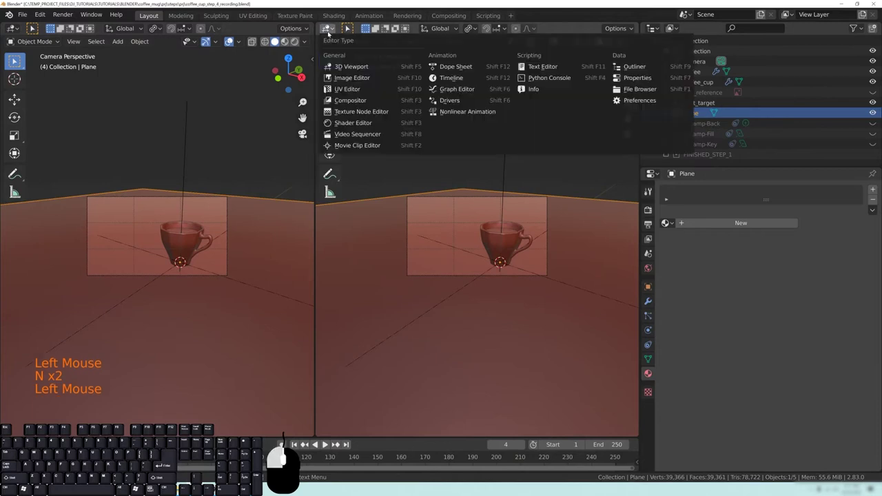
{"action": "left_click", "coordinate": [346, 124]}
{"action": "scroll", "coordinate": [404, 236], "scroll_direction": "down", "scroll_amount": 4}
{"action": "left_click_drag", "start_coordinate": [524, 202], "coordinate": [621, 207]}
- Create a new material on the plane and name it table
{"action": "left_click", "coordinate": [713, 223]}
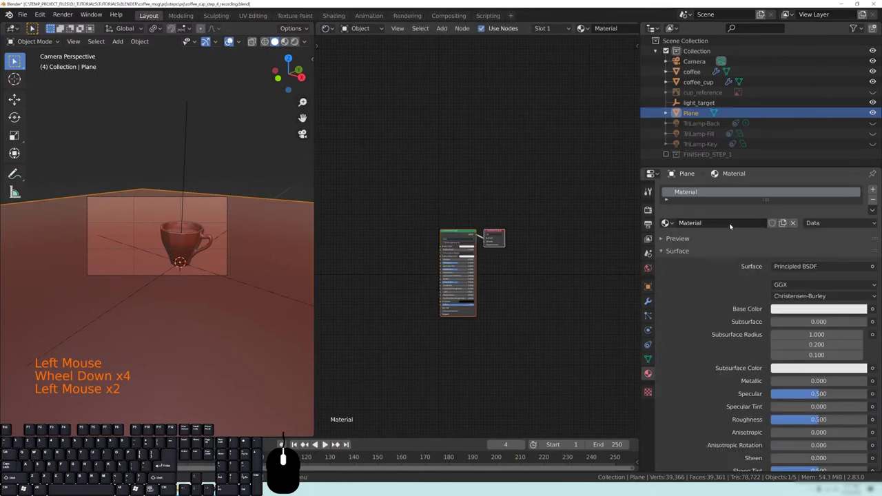
{"action": "left_click", "coordinate": [710, 223]}
{"action": "type", "text": "table"}
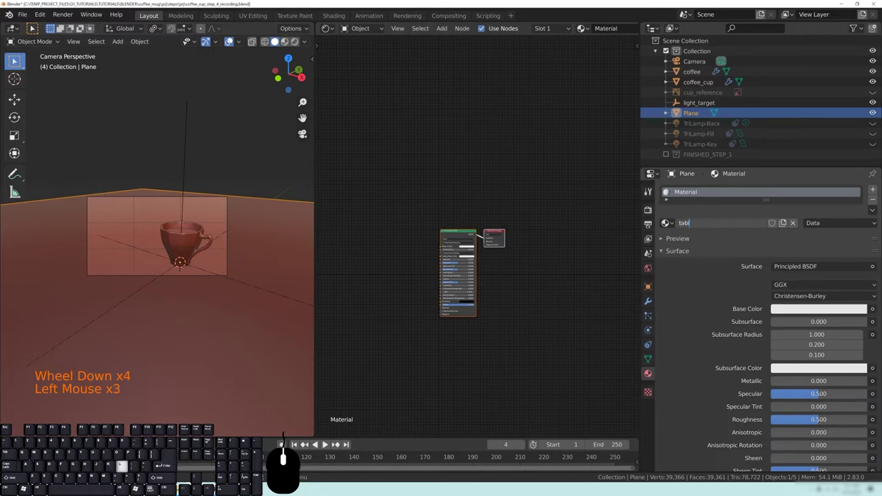
{"action": "key", "text": "Return"}
- Move the Principled BSDF node slightly up and farther away from the Material Output node
{"action": "left_click", "coordinate": [423, 185]}
{"action": "middle_click_drag", "start_coordinate": [423, 185], "coordinate": [451, 200]}
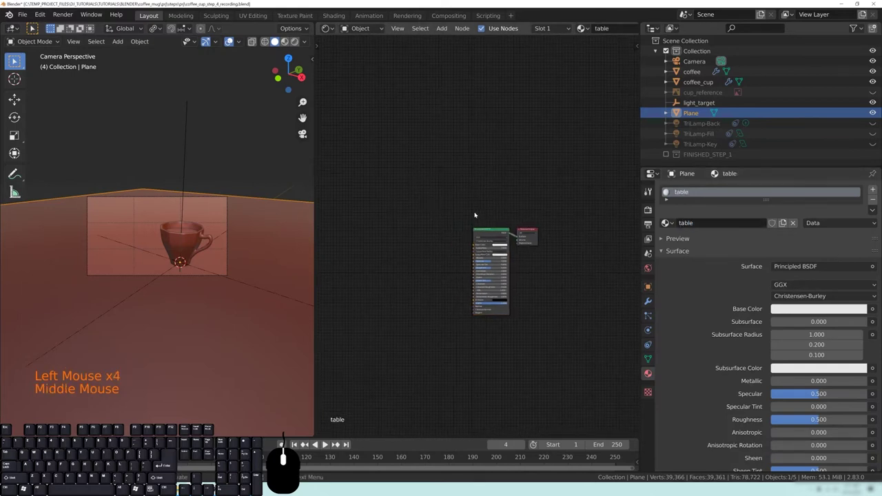
{"action": "scroll", "coordinate": [478, 237], "scroll_direction": "up", "scroll_amount": 6}
{"action": "left_click", "coordinate": [483, 240]}
{"action": "mouse_move", "coordinate": [483, 240]}
{"action": "left_mouse_down"}
{"action": "mouse_move", "coordinate": [369, 208]}
{"action": "mouse_move", "coordinate": [469, 190]}
{"action": "mouse_move", "coordinate": [451, 209]}
{"action": "mouse_move", "coordinate": [482, 236]}
{"action": "left_mouse_up"}
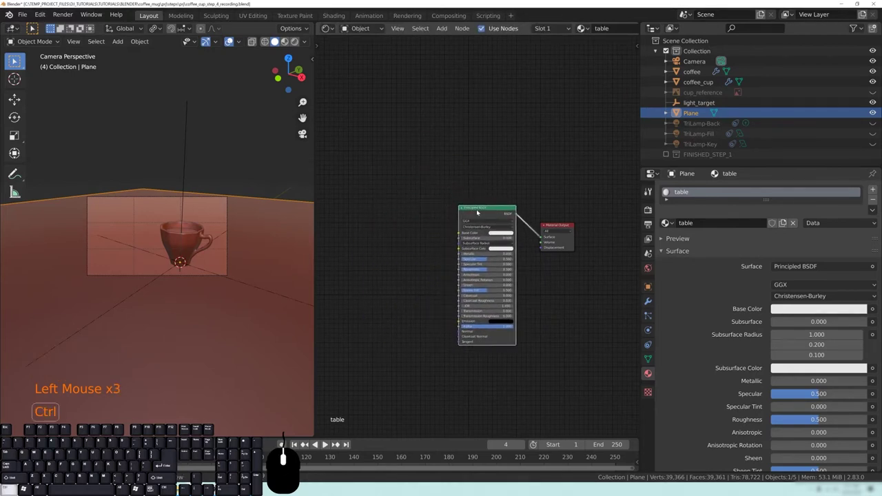
- Run Principled Texture Setup on the Principled BSDF with the ao, rough, diff and nor maps from kitchen_wood_4k_png
{"action": "key", "text": "ctrl+shift+t"}
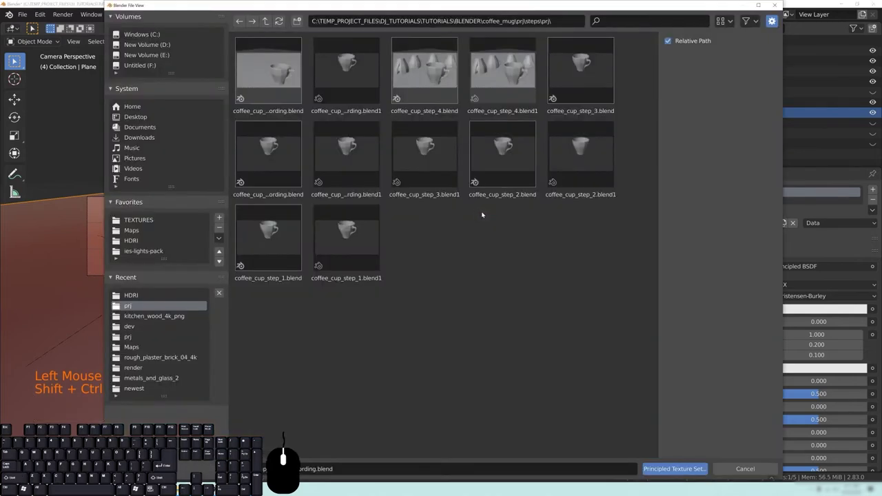
{"action": "left_click", "coordinate": [138, 220]}
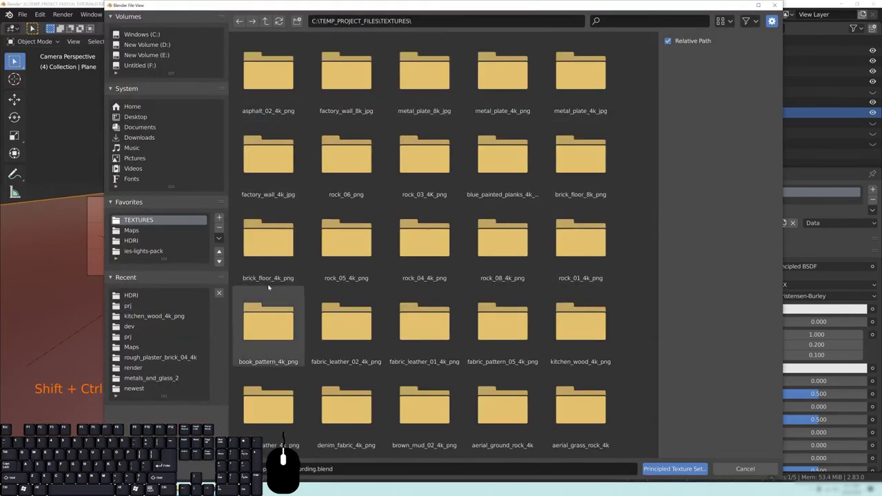
{"action": "double_click", "coordinate": [583, 339]}
{"action": "left_click_drag", "start_coordinate": [252, 144], "coordinate": [558, 66]}
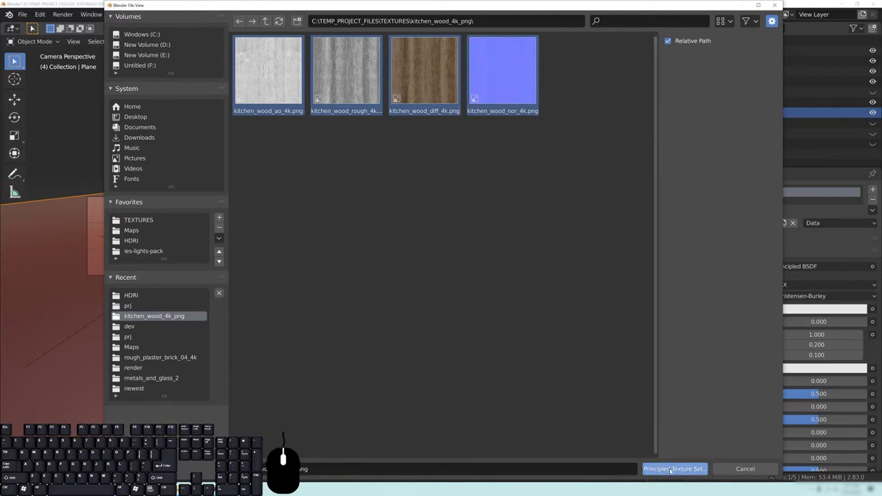
{"action": "left_click", "coordinate": [700, 469]}
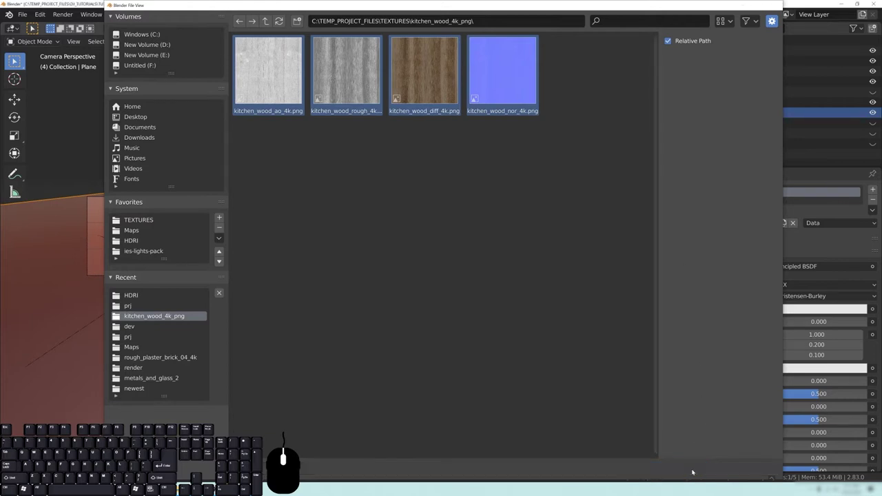
- Deselect all nodes, widen the 3D viewport against the Shader Editor and switch it to Rendered shading
{"action": "left_click", "coordinate": [416, 252]}
{"action": "middle_click_drag", "start_coordinate": [418, 252], "coordinate": [520, 134]}
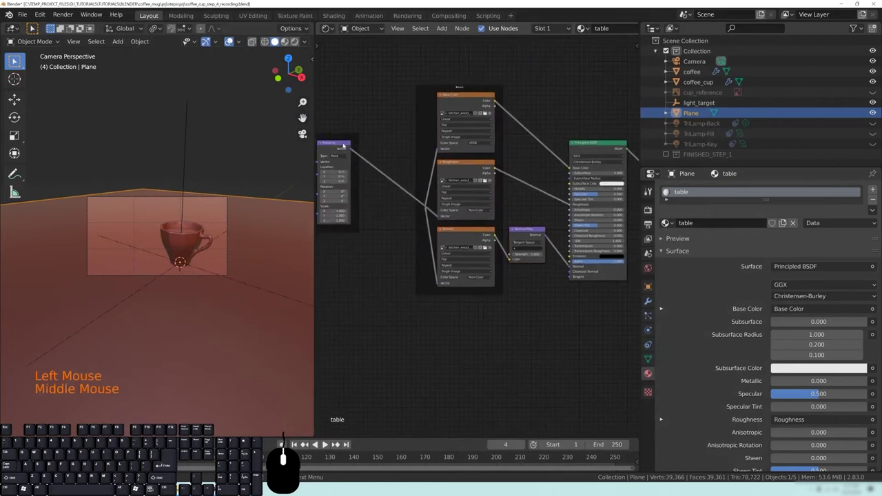
{"action": "middle_click_drag", "start_coordinate": [414, 211], "coordinate": [429, 206]}
{"action": "key", "text": "alt+a"}
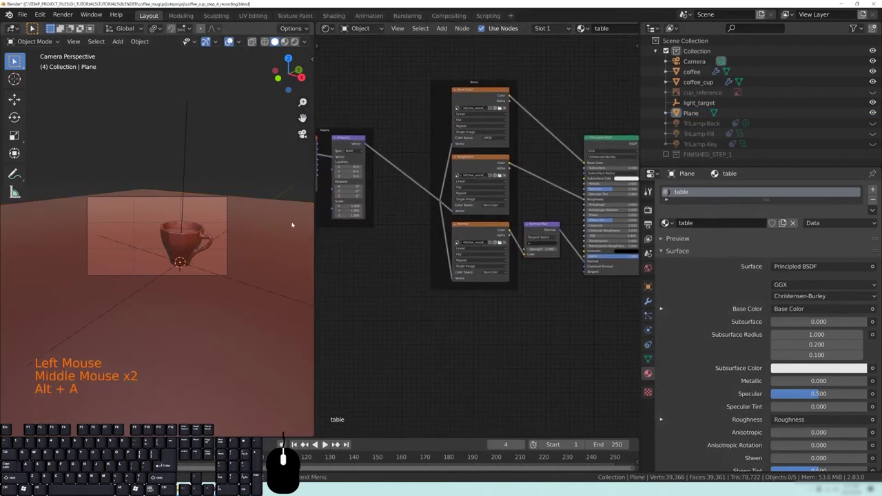
{"action": "left_click_drag", "start_coordinate": [314, 240], "coordinate": [482, 240]}
{"action": "scroll", "coordinate": [287, 282], "scroll_direction": "up", "scroll_amount": 3}
{"action": "key", "text": "z"}
{"action": "left_click", "coordinate": [289, 220]}
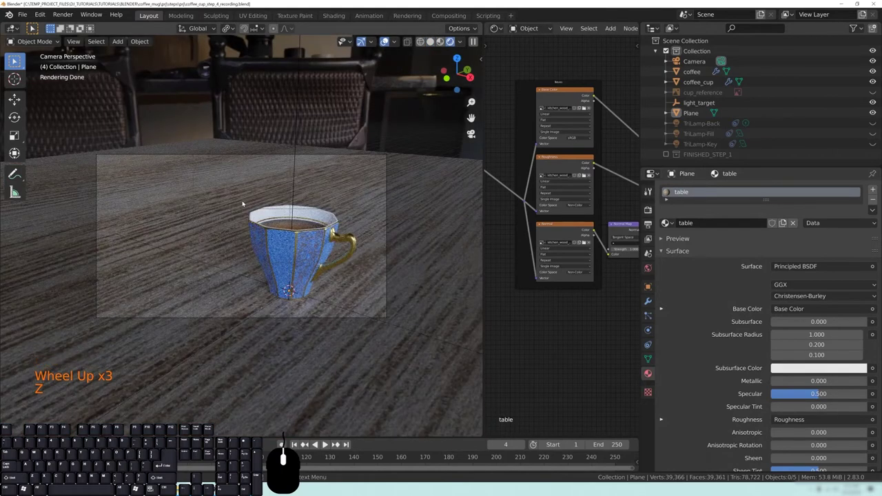
- Set the X, Y and Z scale of the table material's Mapping node to 10
{"action": "middle_click_drag", "start_coordinate": [554, 324], "coordinate": [634, 357]}
{"action": "middle_click_drag", "start_coordinate": [545, 292], "coordinate": [580, 294]}
{"action": "scroll", "coordinate": [580, 294], "scroll_direction": "up", "scroll_amount": 5}
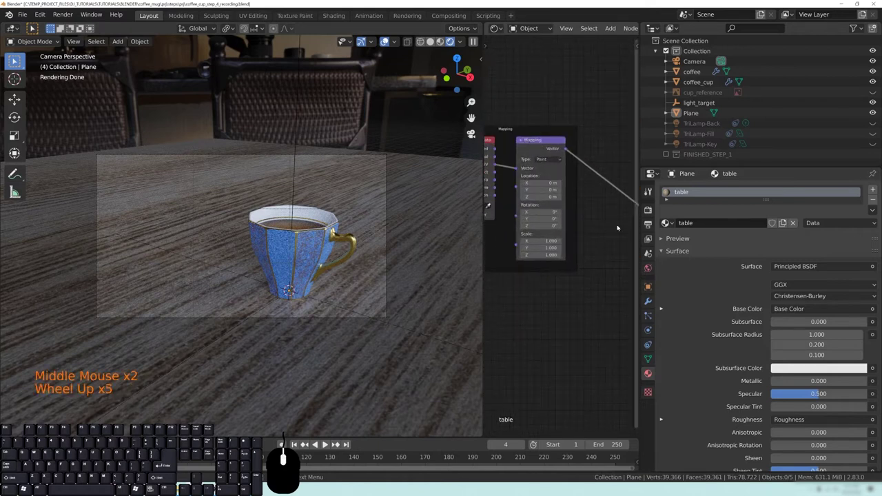
{"action": "left_click", "coordinate": [538, 242]}
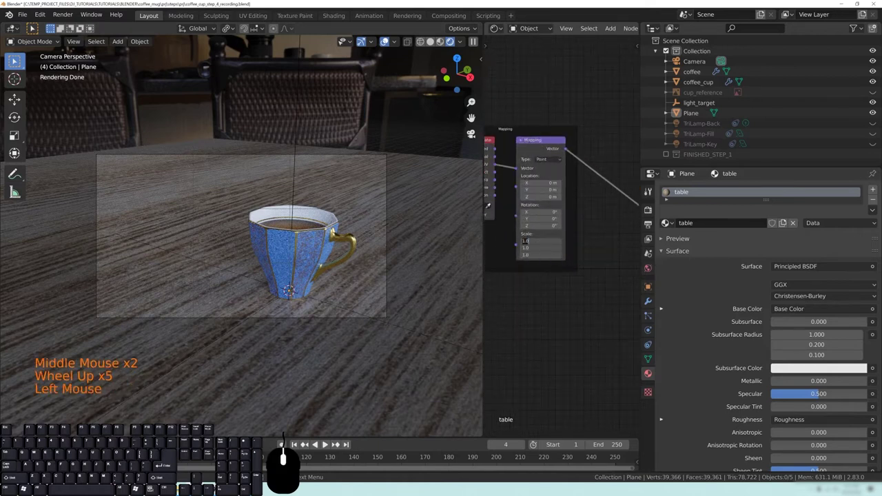
{"action": "left_click", "coordinate": [592, 253]}
{"action": "left_click", "coordinate": [538, 241]}
{"action": "left_click_drag", "start_coordinate": [538, 241], "coordinate": [538, 255]}
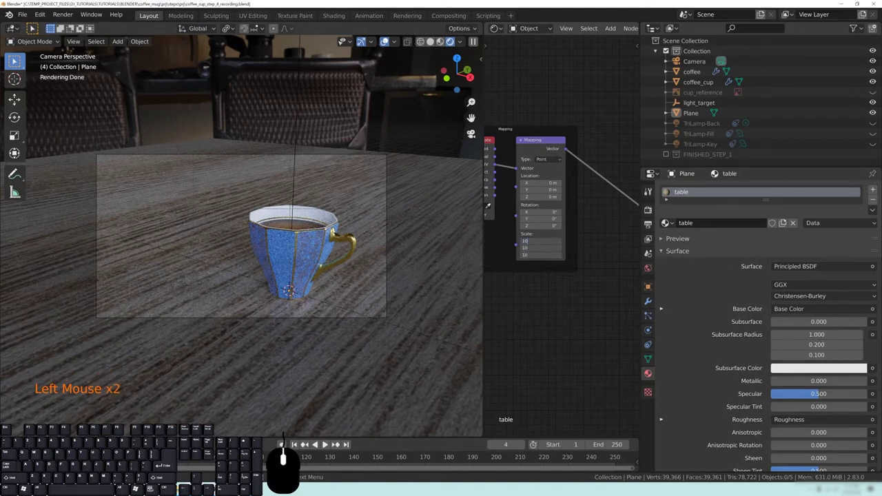
{"action": "type", "text": "10"}
{"action": "key", "text": "Return"}
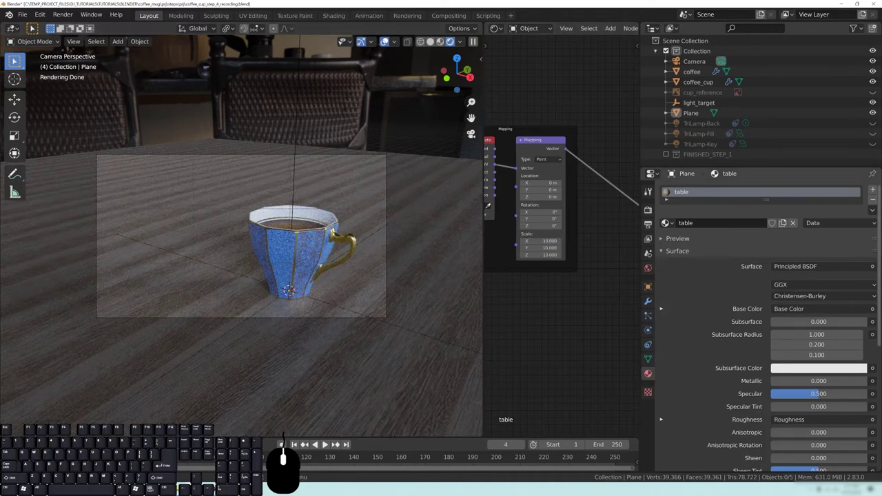
- Widen the Shader Editor, inspect the rendered cup and wood table from another angle, and return to the camera view
{"action": "middle_click_drag", "start_coordinate": [488, 205], "coordinate": [548, 316]}
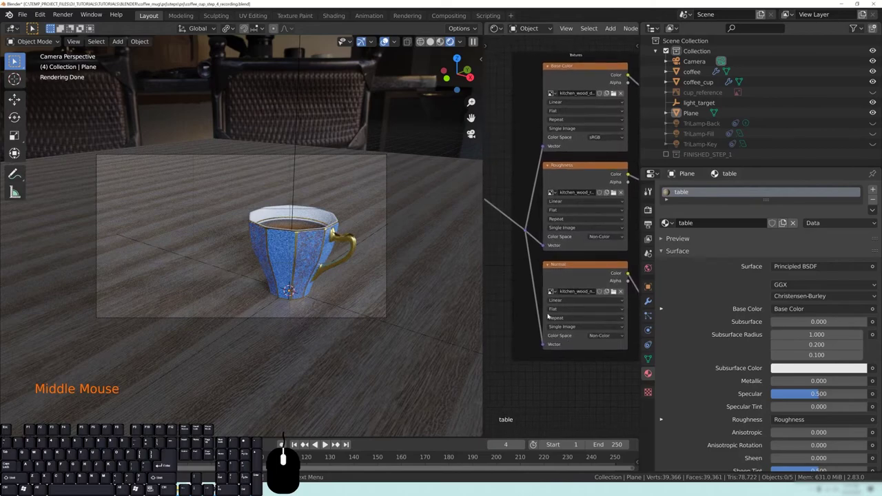
{"action": "left_click_drag", "start_coordinate": [485, 269], "coordinate": [410, 269]}
{"action": "middle_click_drag", "start_coordinate": [200, 146], "coordinate": [153, 175]}
{"action": "middle_click_drag", "start_coordinate": [153, 134], "coordinate": [205, 143], "text": "shift"}
{"action": "middle_click_drag", "start_coordinate": [199, 293], "coordinate": [242, 257], "text": "shift"}
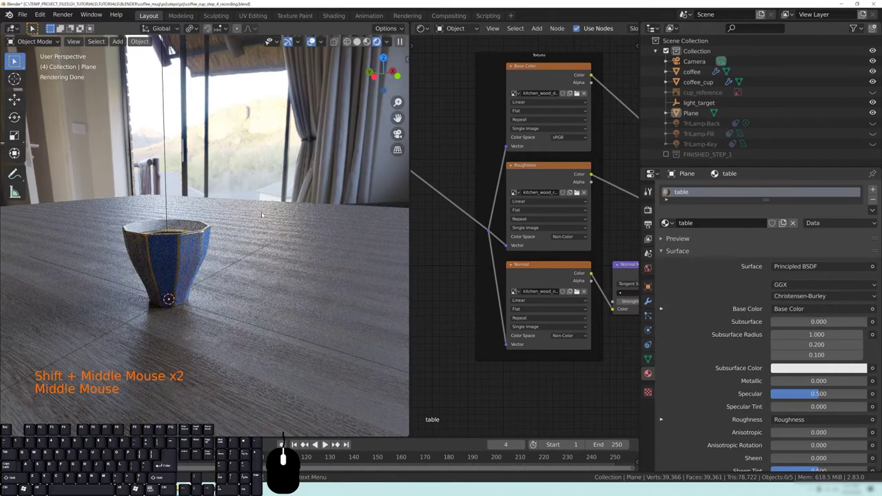
{"action": "key", "text": "KP_0"}
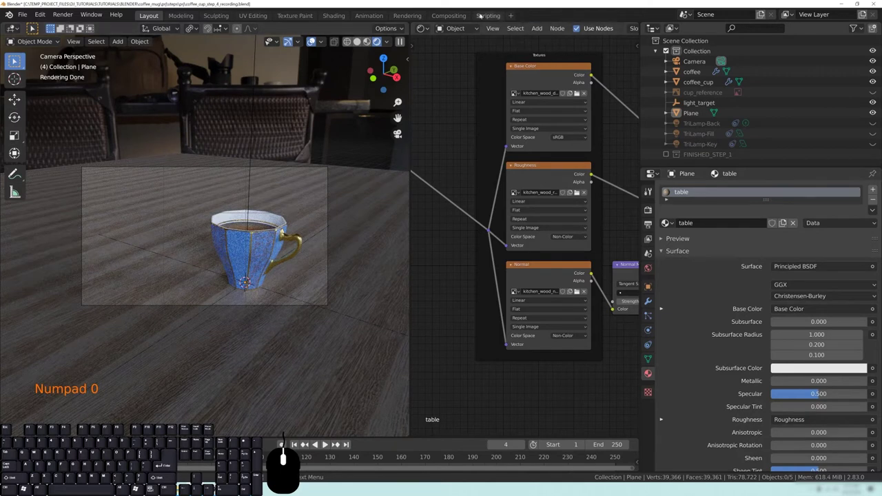
- Switch the Shader Editor from Object to World shader nodes
{"action": "left_click", "coordinate": [420, 29]}
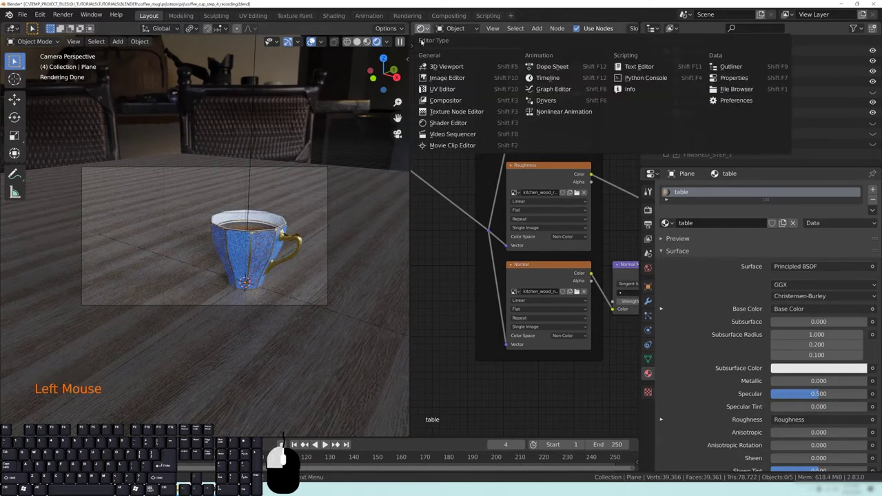
{"action": "left_click", "coordinate": [442, 123]}
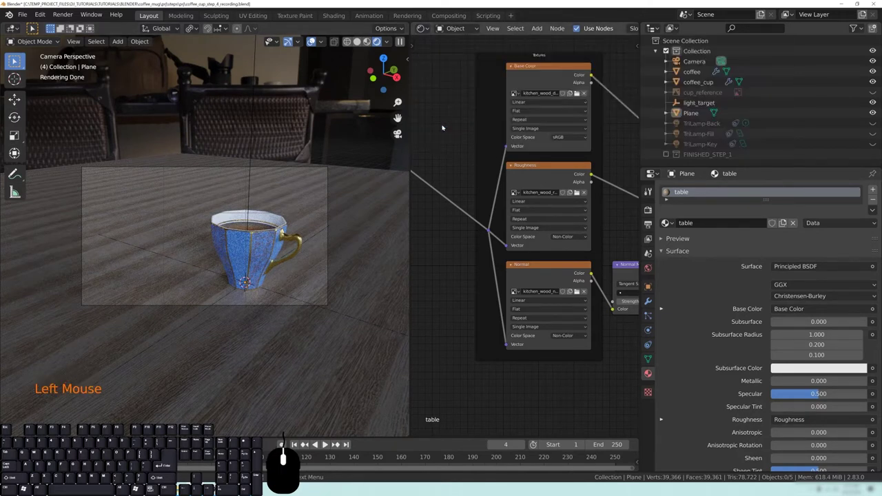
{"action": "left_click", "coordinate": [454, 29]}
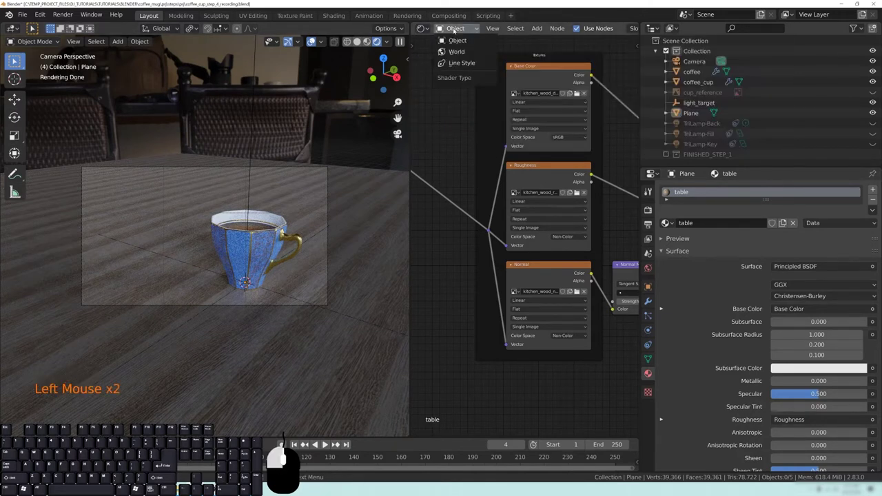
{"action": "left_click", "coordinate": [456, 52]}
- Reposition the World Output, Background and kiara_interior_4k environment texture nodes so the chain is neatly spaced
{"action": "middle_click_drag", "start_coordinate": [558, 296], "coordinate": [438, 336]}
{"action": "left_click", "coordinate": [575, 211]}
{"action": "left_click_drag", "start_coordinate": [575, 211], "coordinate": [591, 227]}
{"action": "middle_click_drag", "start_coordinate": [594, 197], "coordinate": [529, 176]}
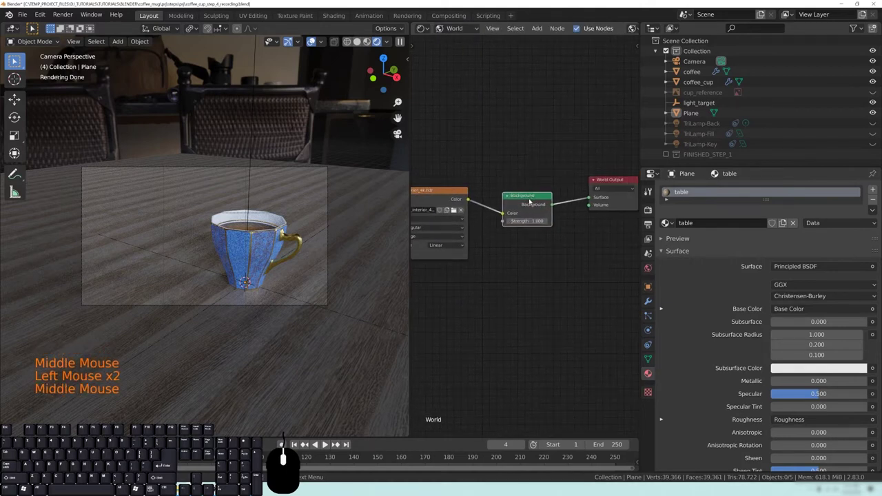
{"action": "left_click_drag", "start_coordinate": [528, 198], "coordinate": [535, 181]}
{"action": "middle_click_drag", "start_coordinate": [483, 279], "coordinate": [562, 276]}
{"action": "left_click", "coordinate": [504, 198]}
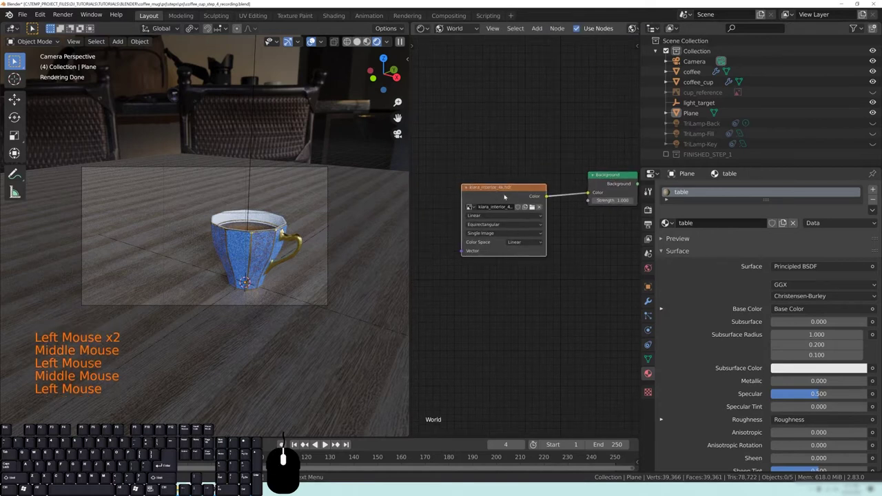
{"action": "left_click", "coordinate": [535, 210]}
{"action": "double_click", "coordinate": [447, 252]}
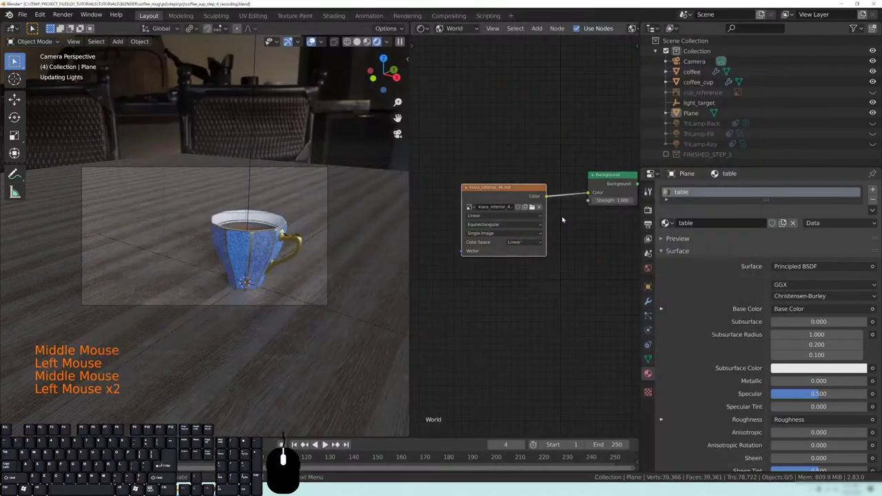
{"action": "left_click_drag", "start_coordinate": [522, 193], "coordinate": [528, 183]}
- Add connected Mapping and Texture Coordinate nodes in front of the kiara_interior_4k environment texture
{"action": "middle_click_drag", "start_coordinate": [454, 220], "coordinate": [494, 230]}
{"action": "left_click", "coordinate": [542, 194]}
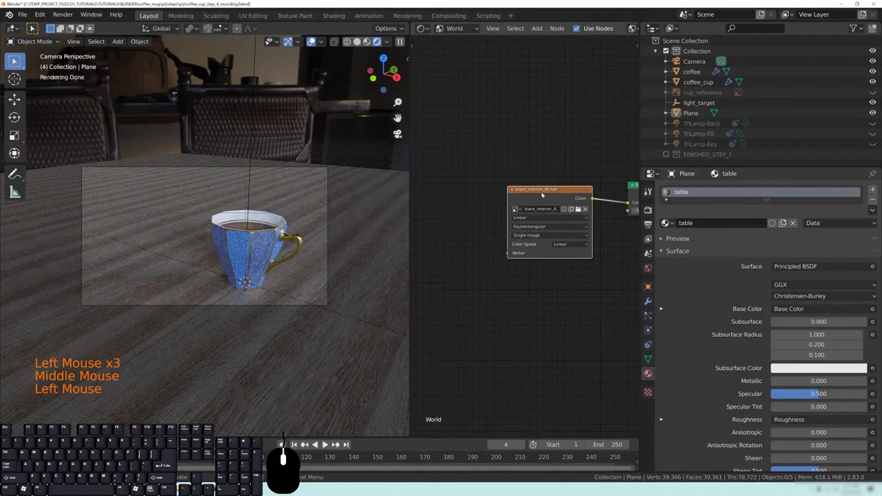
{"action": "key", "text": "ctrl+t"}
{"action": "middle_click_drag", "start_coordinate": [475, 317], "coordinate": [555, 321]}
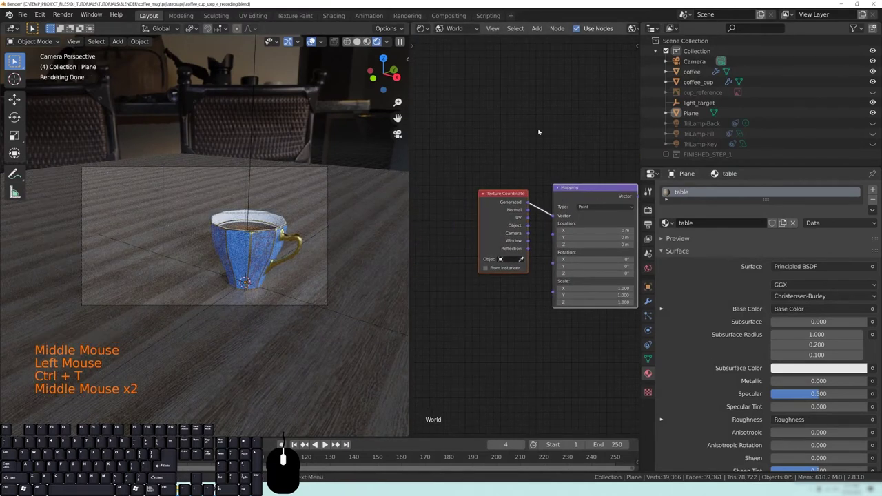
- Arrange the Texture Coordinate and Mapping nodes in a row ahead of the environment texture node
{"action": "left_click", "coordinate": [534, 135]}
{"action": "middle_click_drag", "start_coordinate": [551, 154], "coordinate": [549, 164]}
{"action": "left_click_drag", "start_coordinate": [497, 214], "coordinate": [438, 135]}
{"action": "left_click_drag", "start_coordinate": [591, 202], "coordinate": [539, 124]}
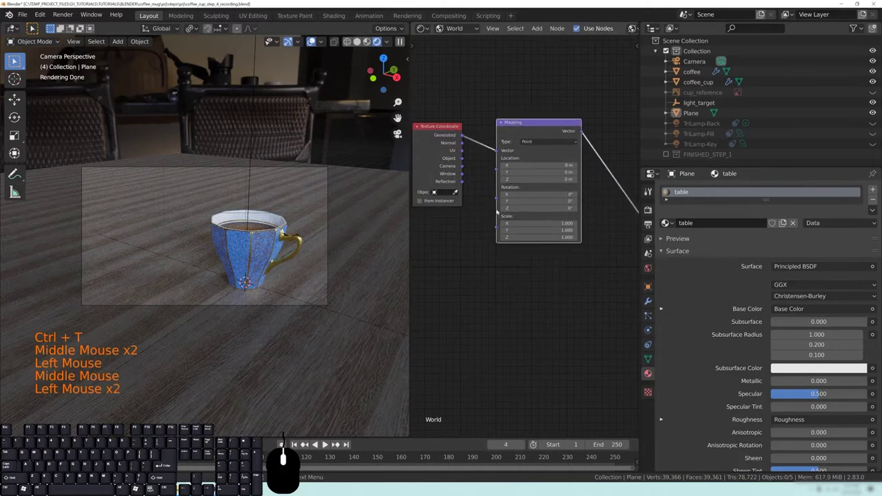
{"action": "middle_click_drag", "start_coordinate": [548, 146], "coordinate": [537, 167]}
{"action": "left_click_drag", "start_coordinate": [526, 139], "coordinate": [556, 156]}
{"action": "middle_click_drag", "start_coordinate": [530, 115], "coordinate": [586, 98]}
{"action": "left_click_drag", "start_coordinate": [478, 150], "coordinate": [471, 170]}
{"action": "middle_click_drag", "start_coordinate": [509, 225], "coordinate": [450, 240]}
{"action": "middle_click_drag", "start_coordinate": [545, 242], "coordinate": [509, 244]}
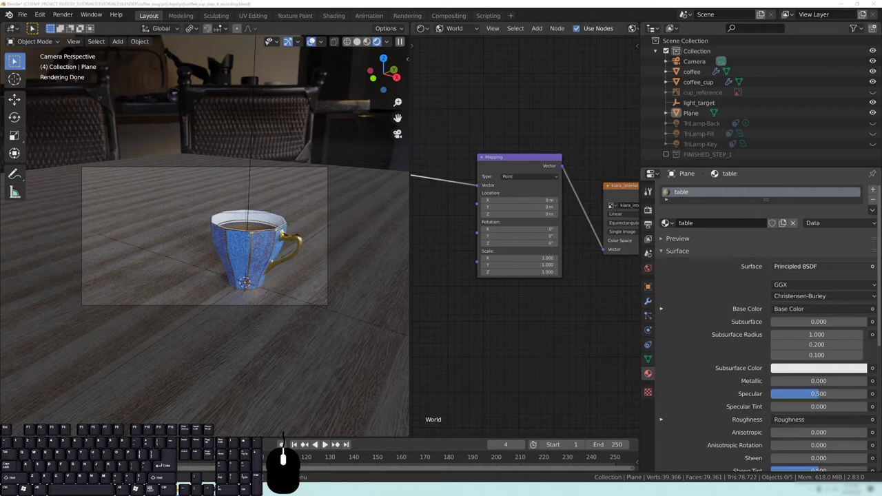
- Rotate the HDRI by setting the Mapping node's Z rotation to 168°
{"action": "mouse_move", "coordinate": [524, 242]}
{"action": "left_mouse_down"}
{"action": "mouse_move", "coordinate": [545, 244]}
{"action": "mouse_move", "coordinate": [530, 243]}
{"action": "left_mouse_up"}
{"action": "left_click", "coordinate": [527, 243]}
{"action": "type", "text": "168"}
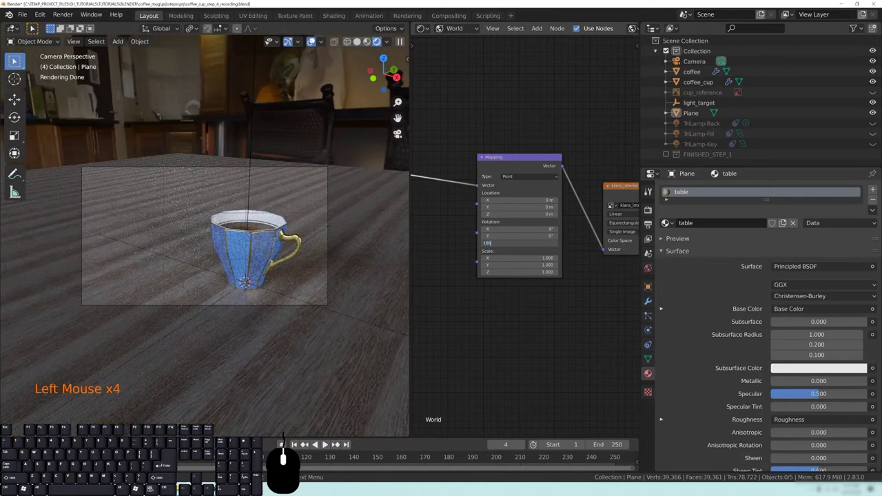
{"action": "key", "text": "Return"}
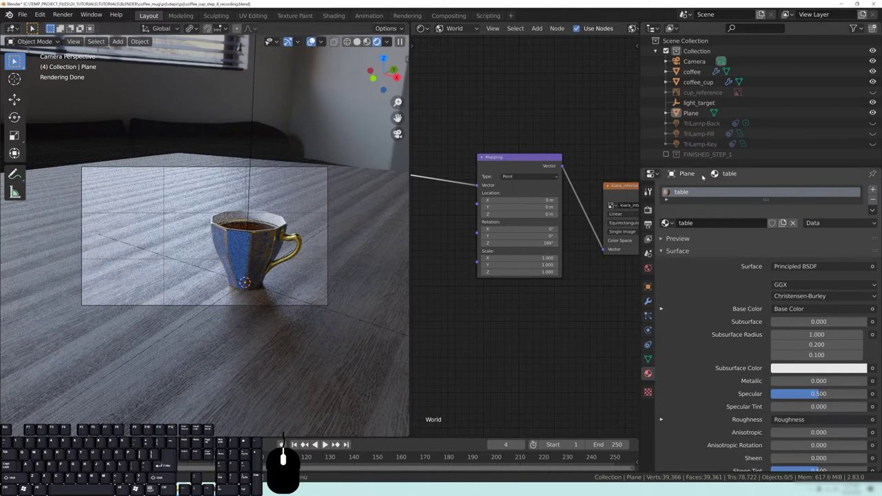
- Enable Render Region in the scene's output dimensions and save the file
{"action": "left_click", "coordinate": [649, 225]}
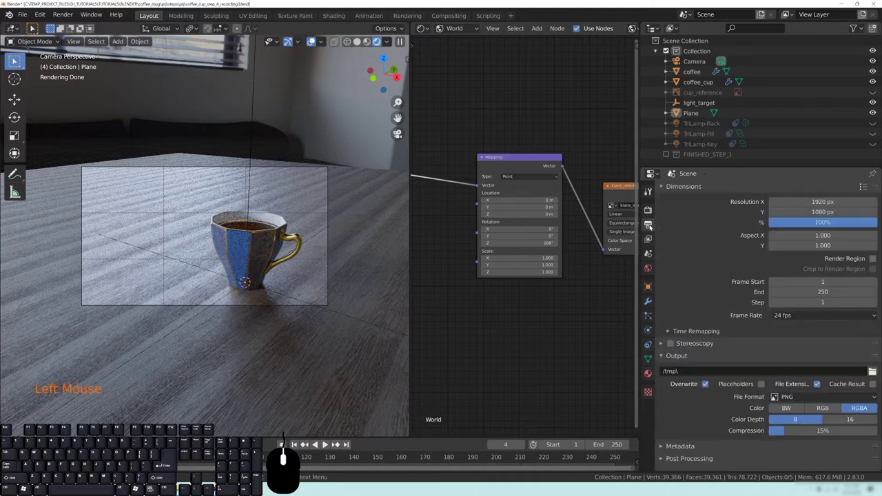
{"action": "left_click", "coordinate": [872, 258]}
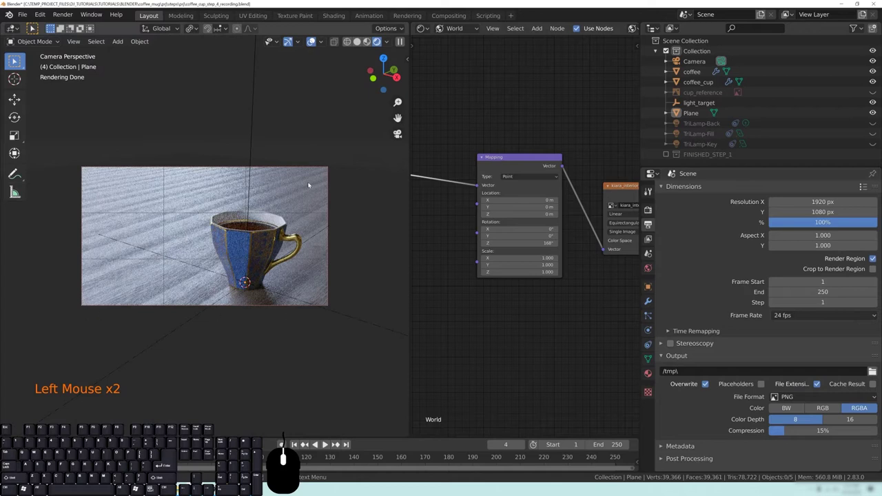
{"action": "key", "text": "ctrl+s"}
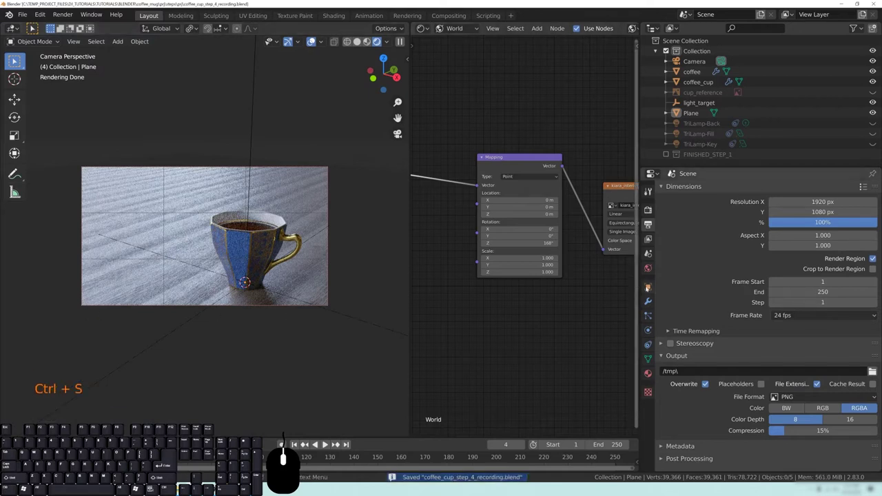
- Try to enable Crop to Render Region and adjust the selected camera's render region from its corner
{"action": "left_click", "coordinate": [872, 270]}
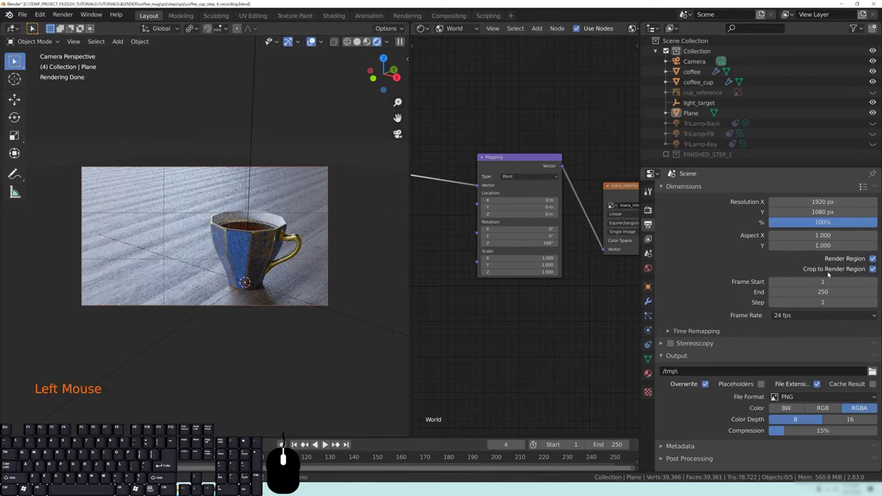
{"action": "double_click", "coordinate": [695, 61]}
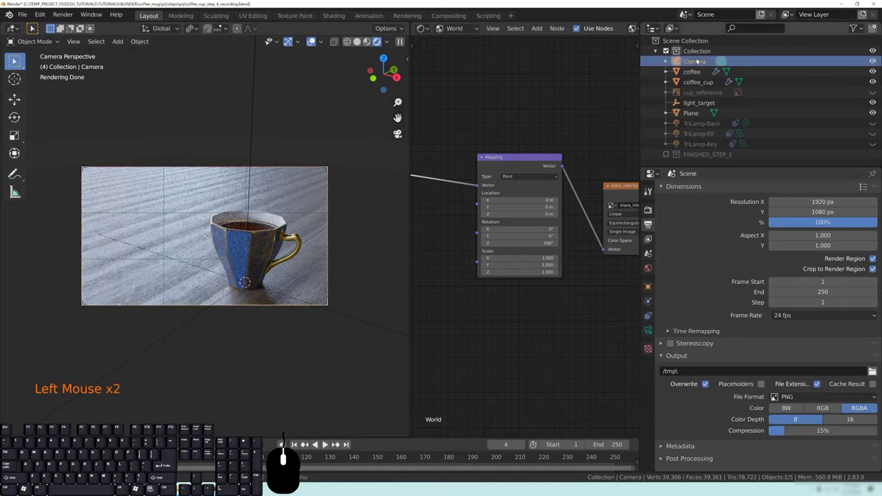
{"action": "left_click", "coordinate": [85, 169]}
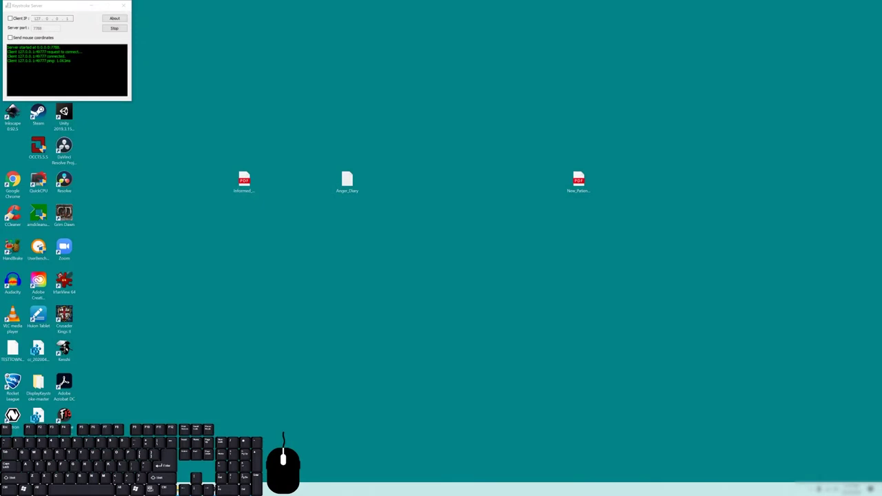
- Restart Blender and reopen the recent file coffee_cup_step_4_recording.blend
{"action": "left_click", "coordinate": [39, 489]}
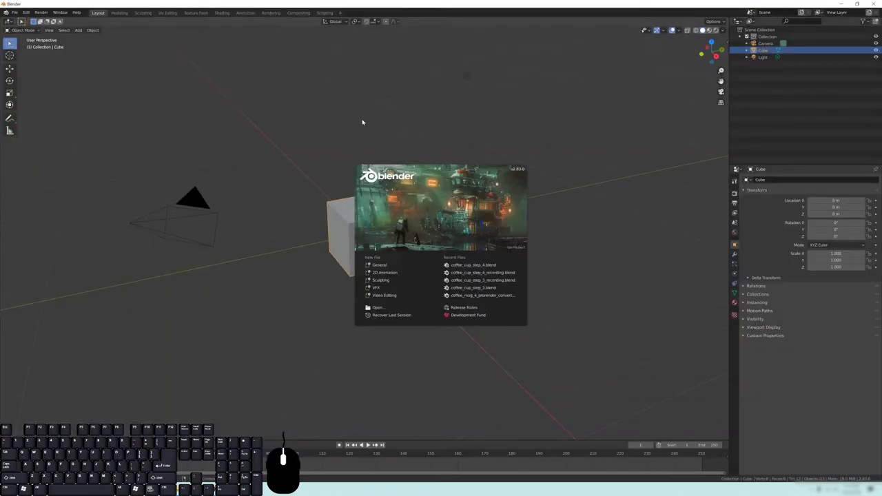
{"action": "left_click", "coordinate": [513, 273]}
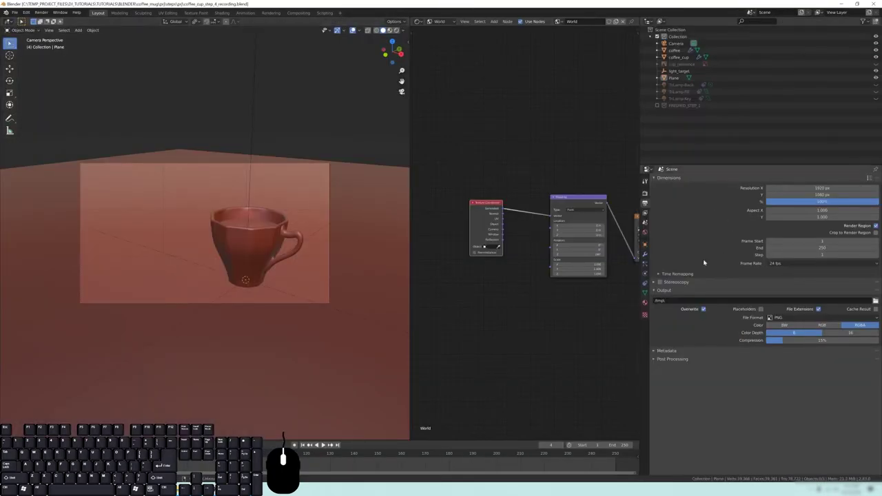
- Enable Crop to Render Region and shrink the camera's render region tightly around the cup, previewing it briefly in Rendered shading
{"action": "left_click", "coordinate": [876, 233]}
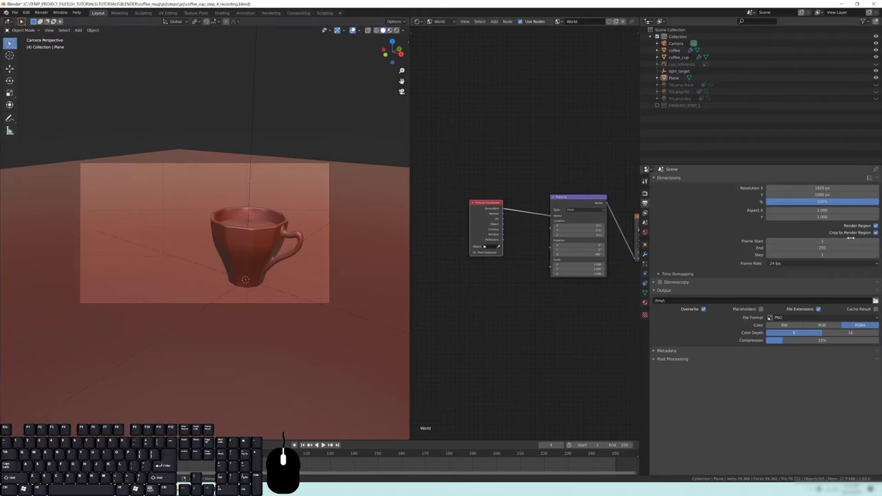
{"action": "left_click", "coordinate": [675, 44]}
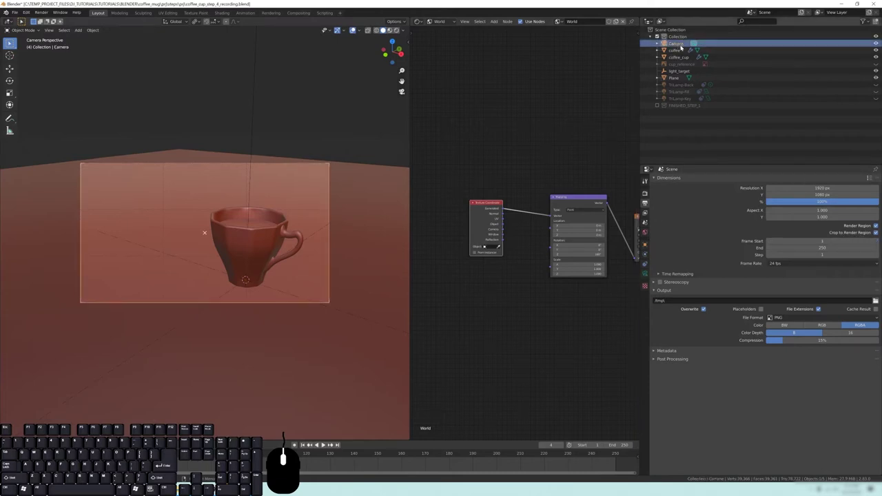
{"action": "left_click_drag", "start_coordinate": [80, 164], "coordinate": [307, 286]}
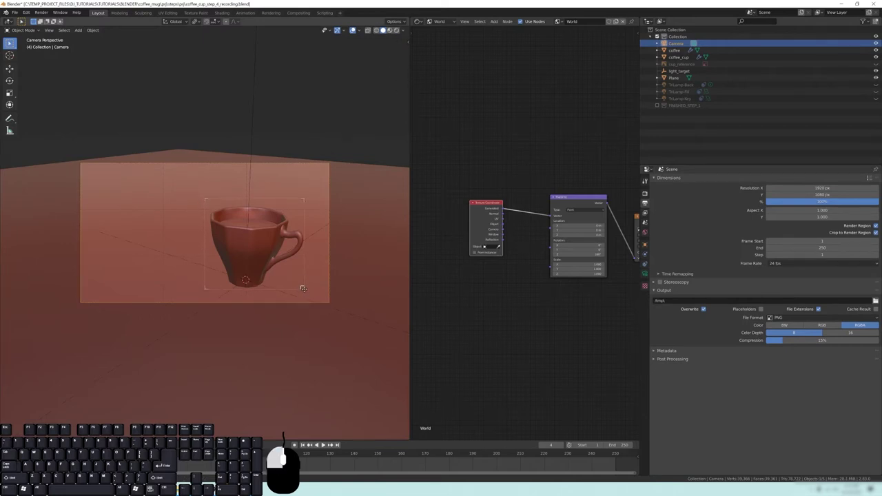
{"action": "key", "text": "z"}
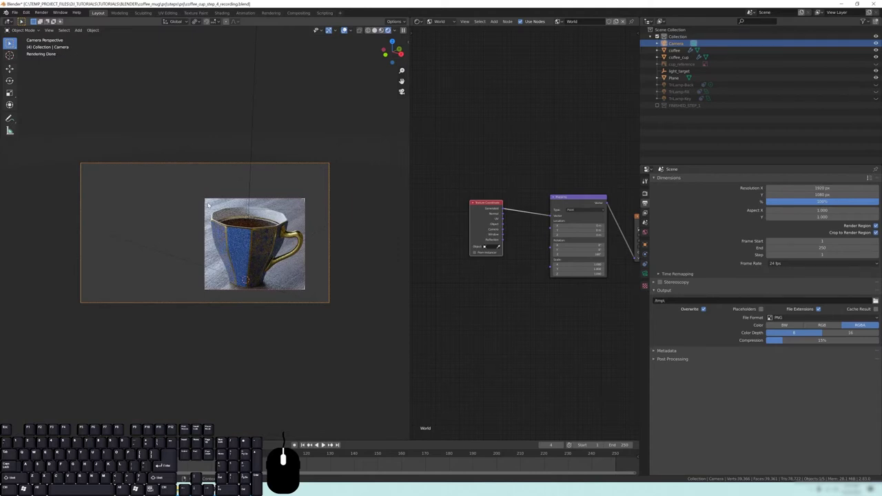
{"action": "key", "text": "z"}
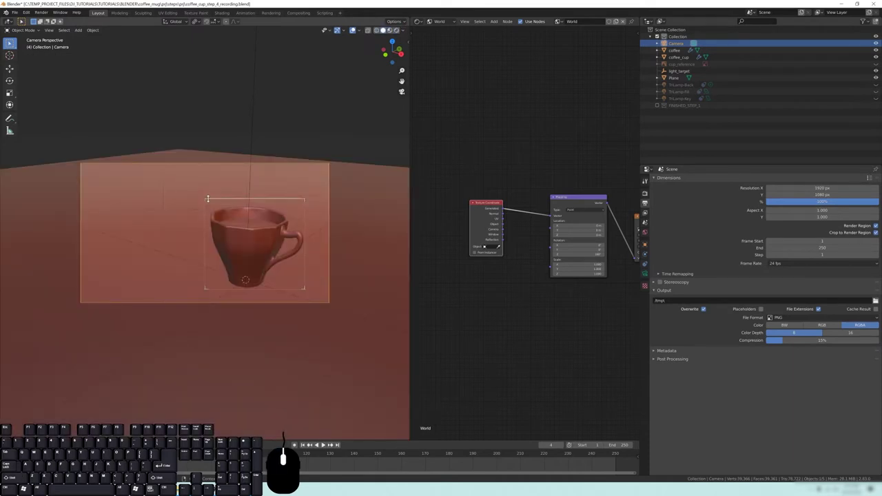
- Expand the camera's render region from its corners to cover the whole camera frame and save the file
{"action": "left_click_drag", "start_coordinate": [205, 200], "coordinate": [74, 161]}
{"action": "left_click", "coordinate": [304, 290]}
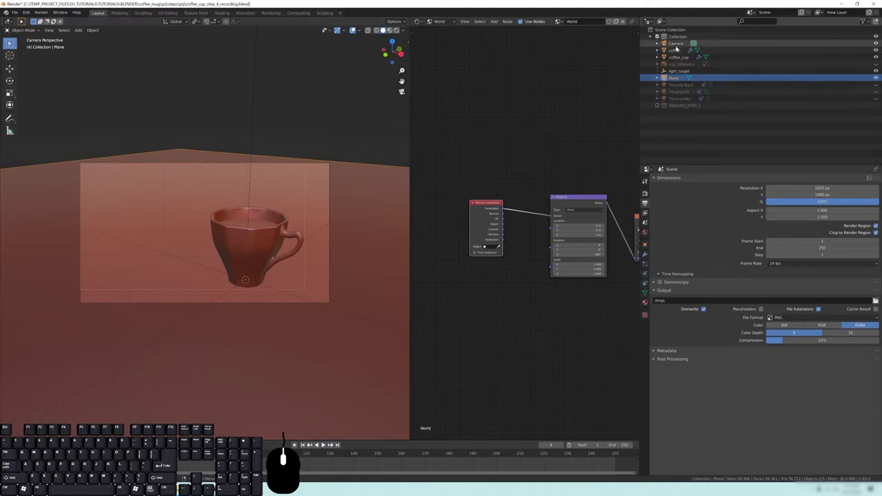
{"action": "left_click", "coordinate": [304, 289]}
{"action": "left_click_drag", "start_coordinate": [305, 289], "coordinate": [337, 308]}
{"action": "key", "text": "ctrl+s"}
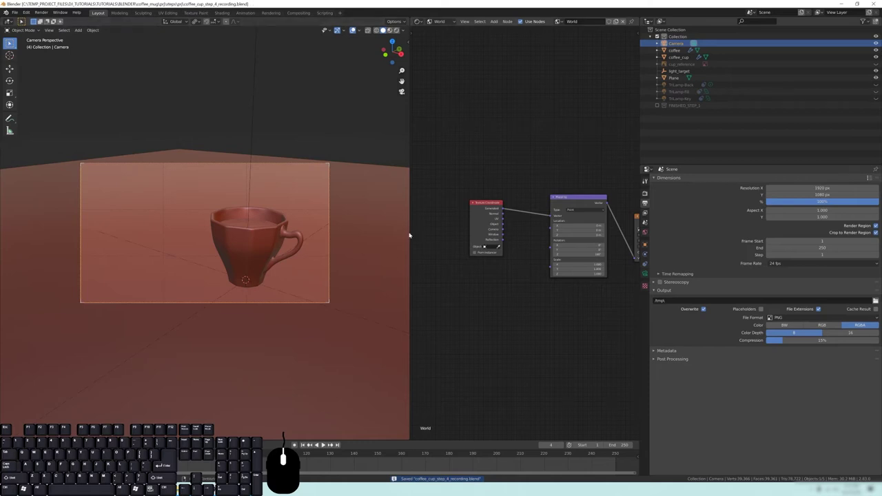
- Switch the viewport to Rendered shading, select the table plane, inspect it from other angles and return to the camera view
{"action": "key", "text": "z"}
{"action": "left_click", "coordinate": [252, 212]}
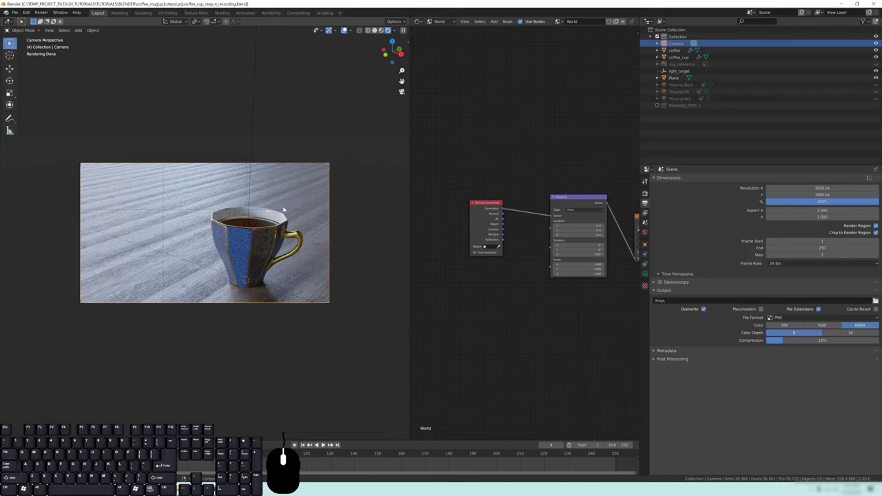
{"action": "left_click", "coordinate": [303, 197]}
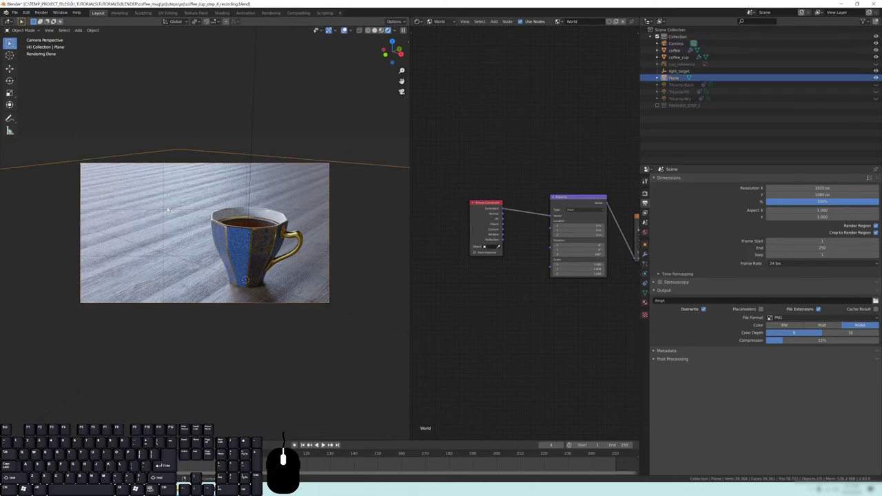
{"action": "middle_click_drag", "start_coordinate": [244, 310], "coordinate": [203, 314]}
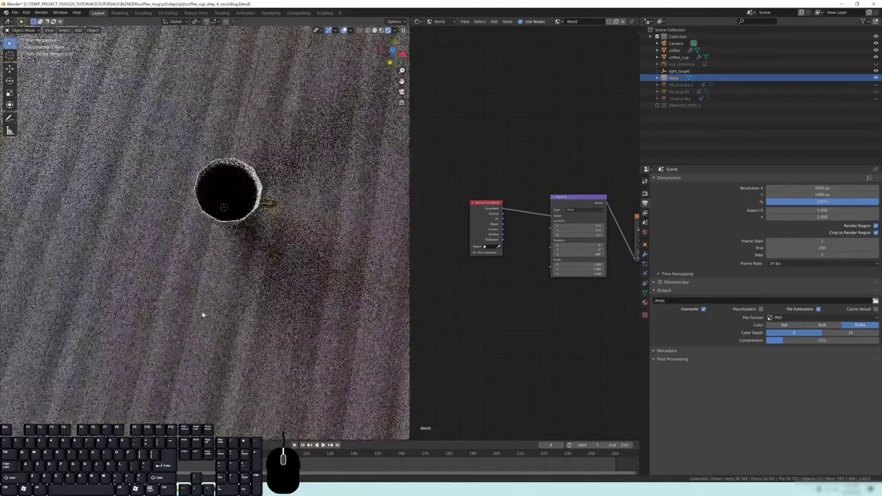
{"action": "middle_click_drag", "start_coordinate": [297, 331], "coordinate": [297, 315]}
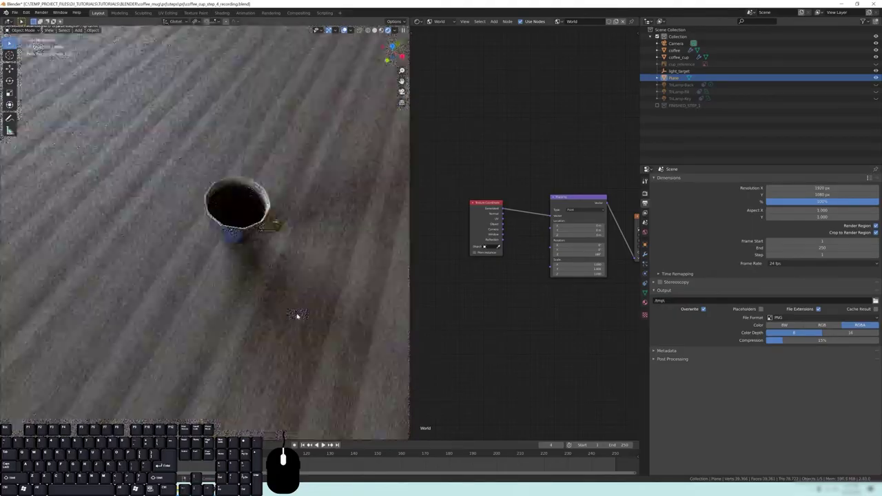
{"action": "key", "text": "KP_0"}
- Switch the shader editor from World to Object to show the table material's nodes
{"action": "middle_click_drag", "start_coordinate": [583, 337], "coordinate": [565, 341]}
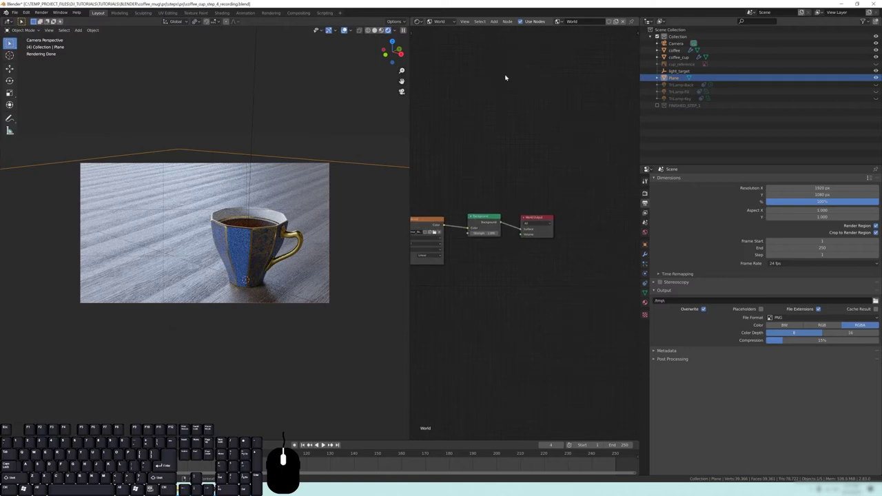
{"action": "left_click", "coordinate": [440, 25]}
{"action": "left_click", "coordinate": [441, 31]}
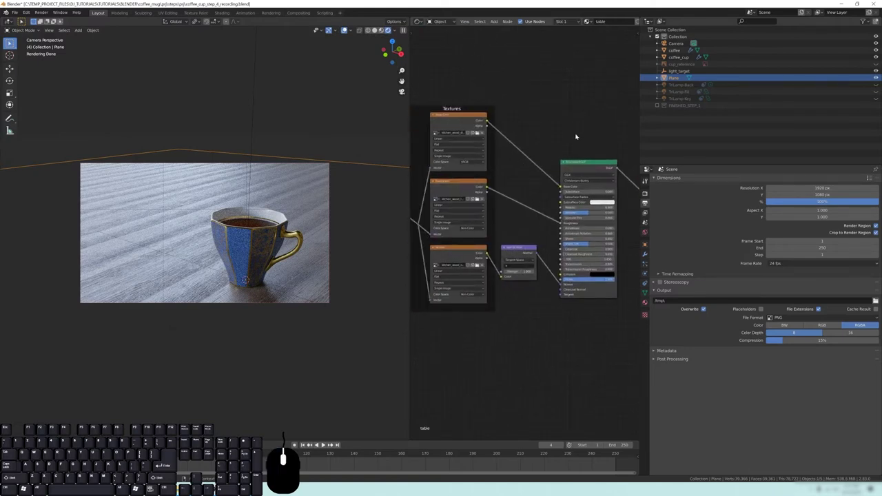
{"action": "middle_click_drag", "start_coordinate": [571, 145], "coordinate": [512, 157]}
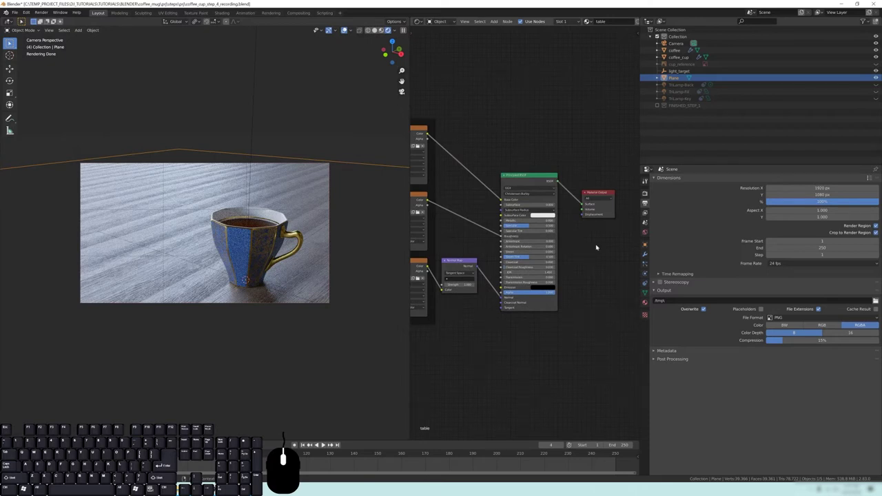
{"action": "middle_click_drag", "start_coordinate": [597, 248], "coordinate": [572, 257]}
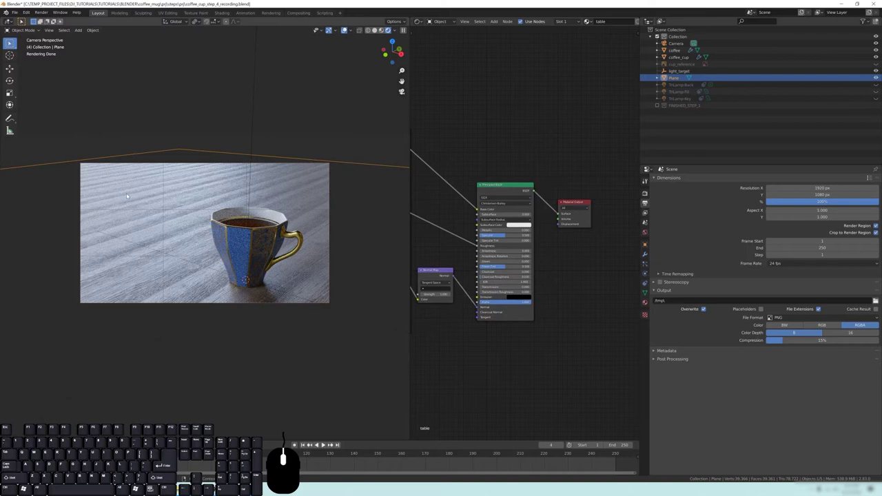
{"action": "middle_click_drag", "start_coordinate": [562, 238], "coordinate": [530, 255]}
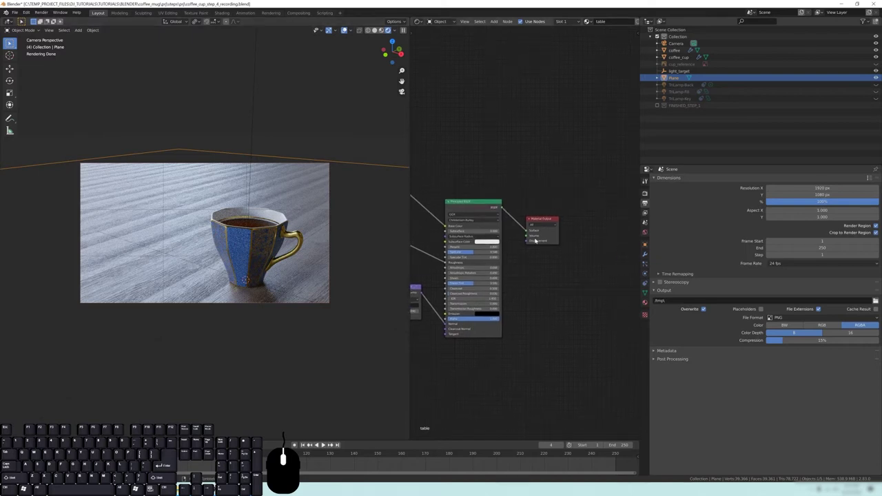
- Move the Principled BSDF and Material Output nodes away from the texture nodes to make room between them
{"action": "middle_click_drag", "start_coordinate": [538, 219], "coordinate": [606, 196]}
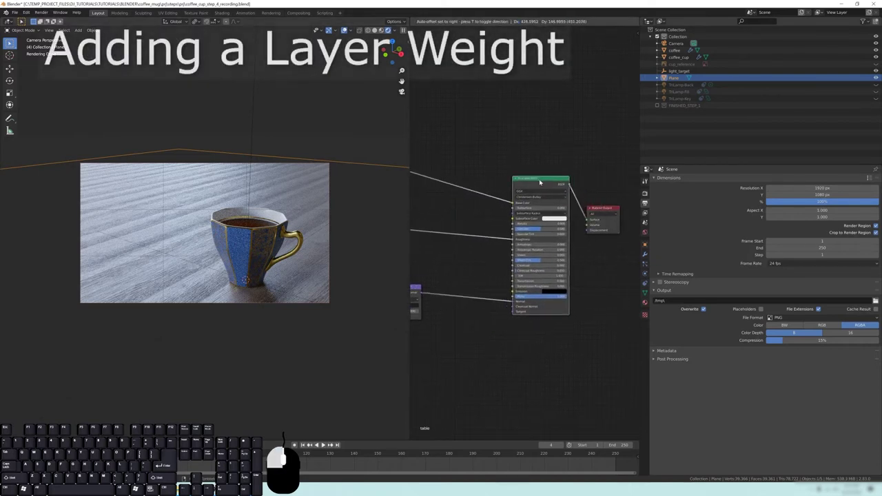
{"action": "left_click_drag", "start_coordinate": [602, 212], "coordinate": [618, 197]}
{"action": "middle_click_drag", "start_coordinate": [596, 266], "coordinate": [608, 264]}
{"action": "middle_click_drag", "start_coordinate": [472, 250], "coordinate": [517, 296]}
- Add a Layer Weight node between the wood textures and the Principled BSDF
{"action": "key", "text": "shift+a"}
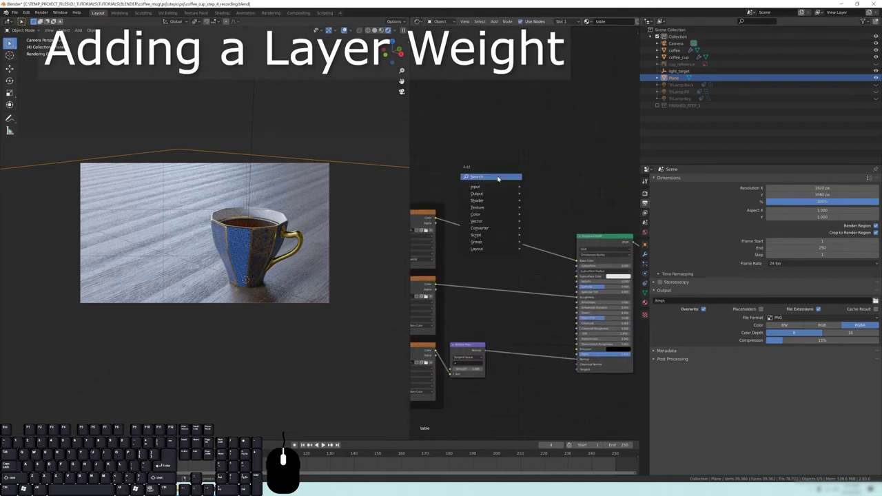
{"action": "left_click", "coordinate": [498, 178]}
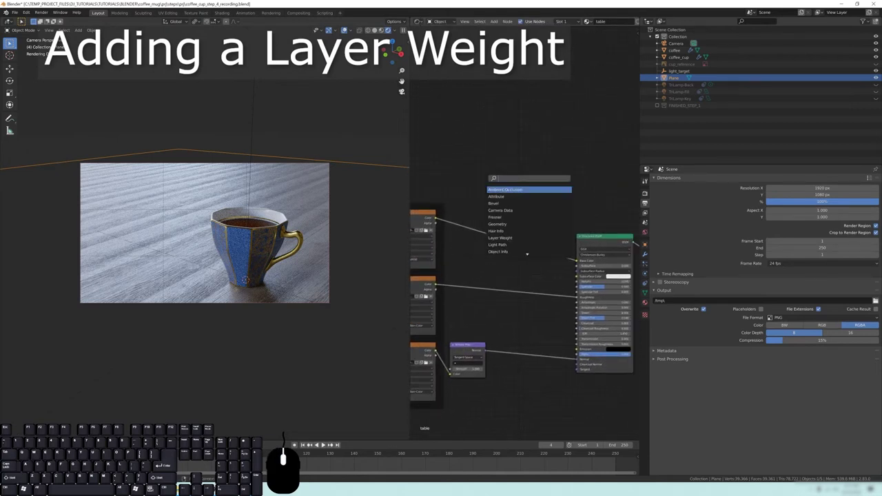
{"action": "type", "text": "layer"}
{"action": "key", "text": "Return"}
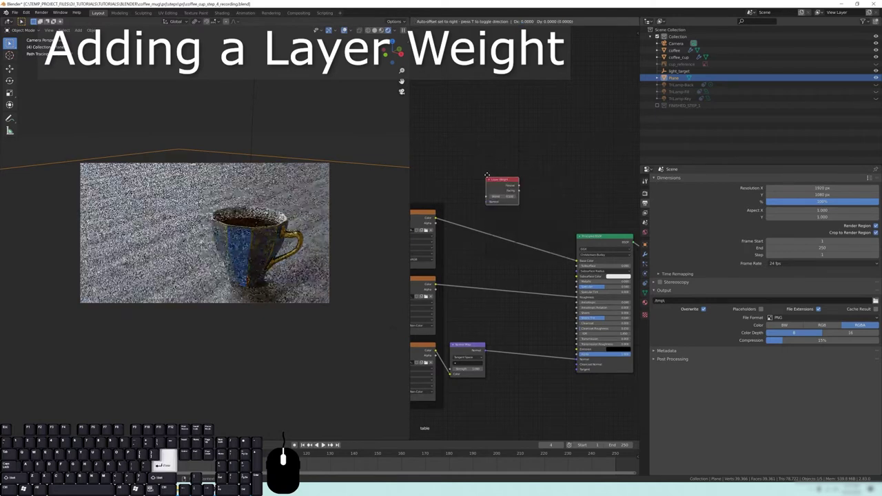
{"action": "left_click", "coordinate": [459, 248]}
- Add an Invert node beside the Layer Weight node
{"action": "key", "text": "shift+a"}
{"action": "left_click", "coordinate": [526, 192]}
{"action": "type", "text": "invert"}
{"action": "key", "text": "Return"}
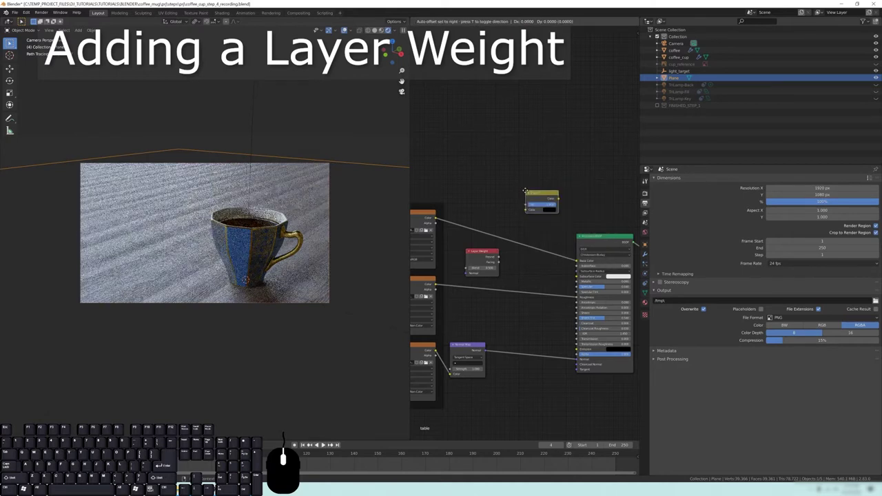
{"action": "left_click", "coordinate": [505, 263]}
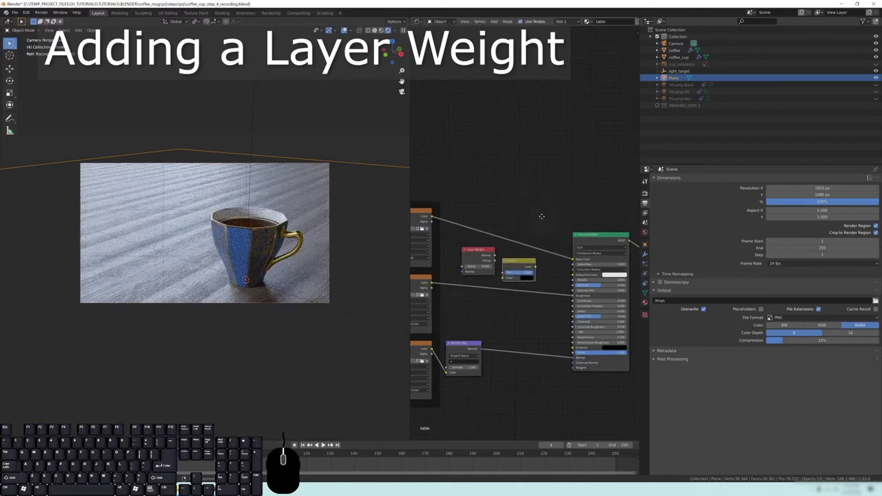
- Shift the Principled BSDF and Material Output further away and arrange the Layer Weight and Invert nodes side by side
{"action": "middle_click_drag", "start_coordinate": [541, 216], "coordinate": [489, 181]}
{"action": "left_click_drag", "start_coordinate": [561, 204], "coordinate": [580, 202]}
{"action": "middle_click_drag", "start_coordinate": [581, 182], "coordinate": [542, 180]}
{"action": "left_click_drag", "start_coordinate": [590, 215], "coordinate": [623, 213]}
{"action": "middle_click_drag", "start_coordinate": [477, 181], "coordinate": [573, 187]}
{"action": "left_click_drag", "start_coordinate": [512, 233], "coordinate": [514, 229]}
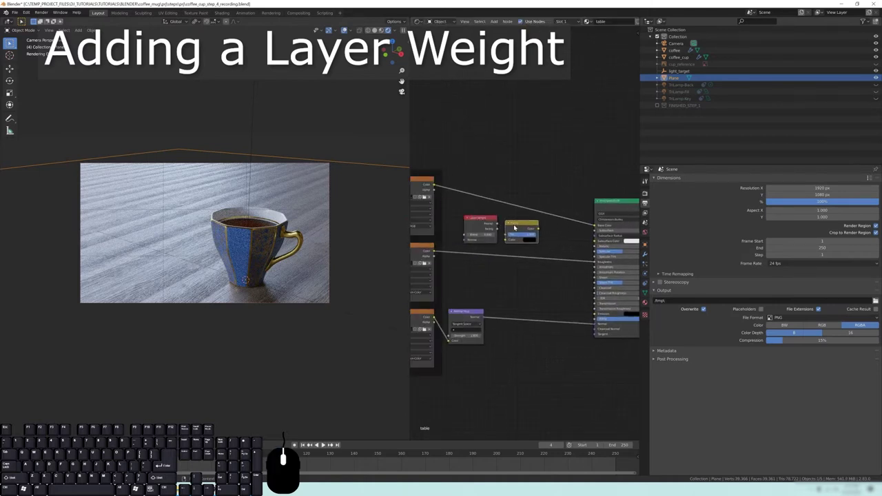
{"action": "mouse_move", "coordinate": [489, 224]}
{"action": "left_mouse_down"}
{"action": "mouse_move", "coordinate": [481, 215]}
{"action": "mouse_move", "coordinate": [505, 225]}
{"action": "left_mouse_up"}
- Preview the Layer Weight's Facing output on the table and raise its Blend value, checking the falloff from several angles
{"action": "left_click", "coordinate": [478, 221], "text": "ctrl+shift"}
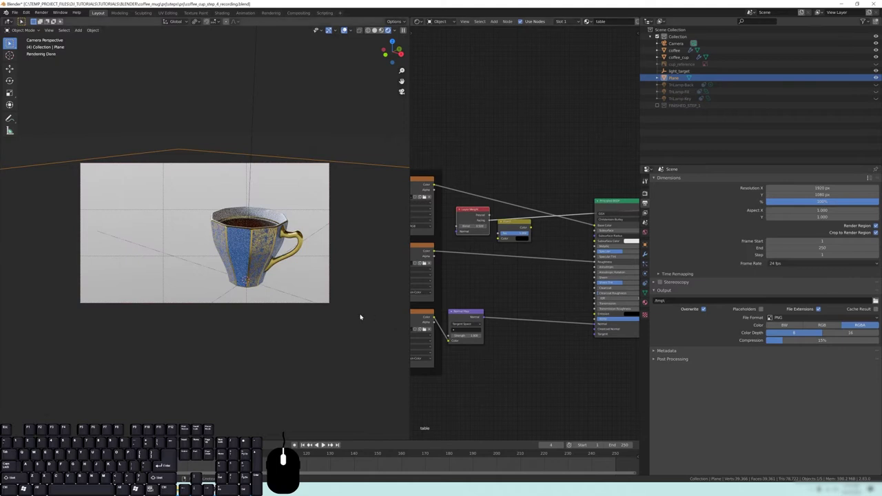
{"action": "middle_click_drag", "start_coordinate": [360, 317], "coordinate": [356, 298]}
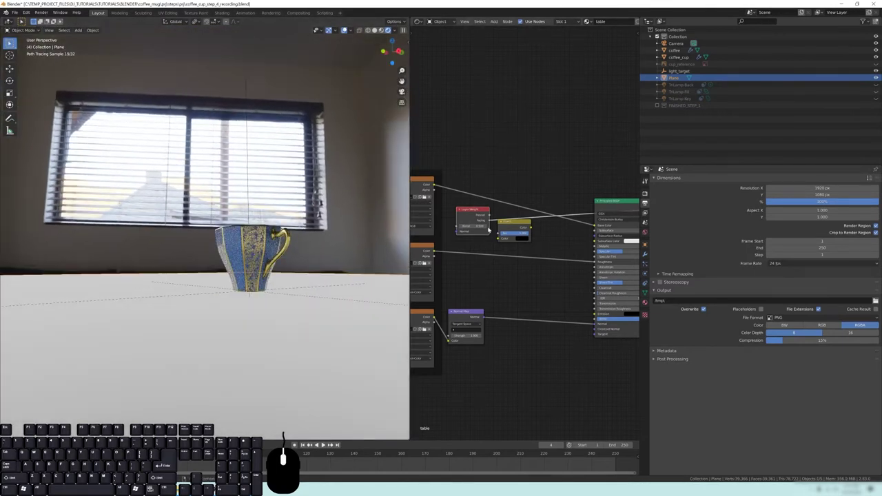
{"action": "left_click", "coordinate": [486, 227]}
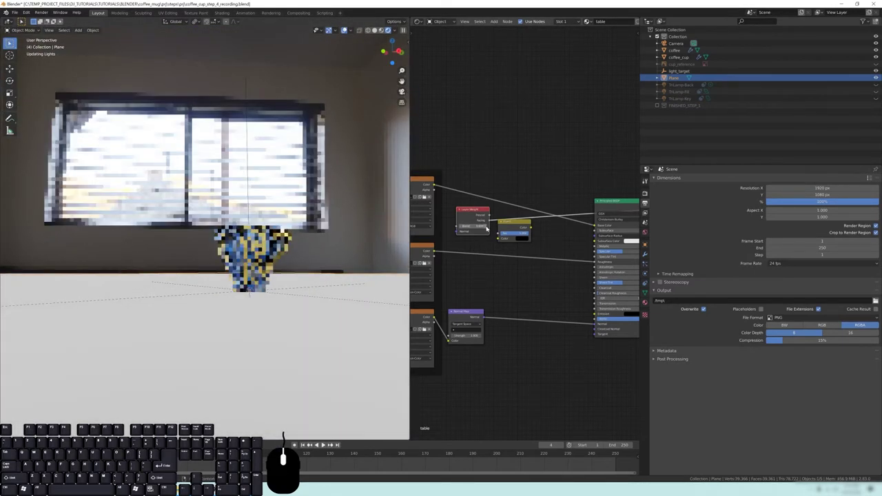
{"action": "middle_click_drag", "start_coordinate": [230, 226], "coordinate": [203, 354]}
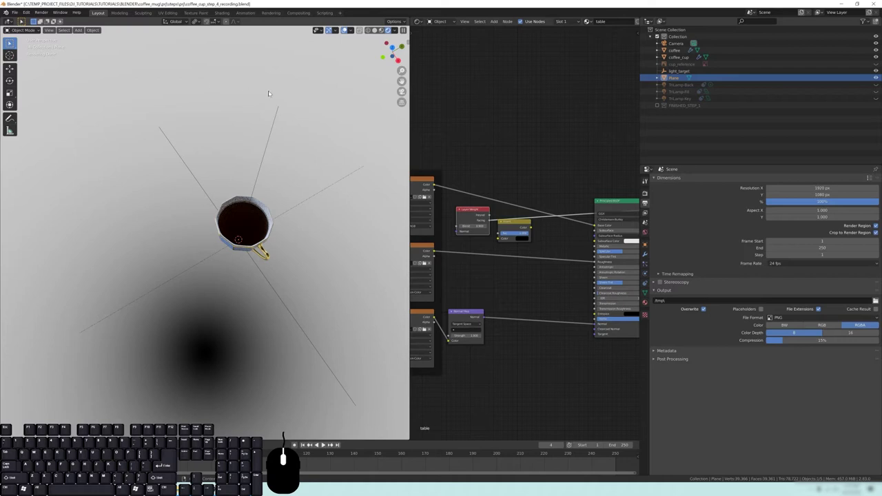
- Connect the Layer Weight's Facing output to the Invert node's Color and preview the inverted falloff on the table
{"action": "left_click_drag", "start_coordinate": [490, 221], "coordinate": [514, 228]}
{"action": "left_click", "coordinate": [522, 232], "text": "ctrl+shift"}
{"action": "middle_click_drag", "start_coordinate": [290, 305], "coordinate": [284, 271]}
{"action": "scroll", "coordinate": [283, 271], "scroll_direction": "down", "scroll_amount": 2}
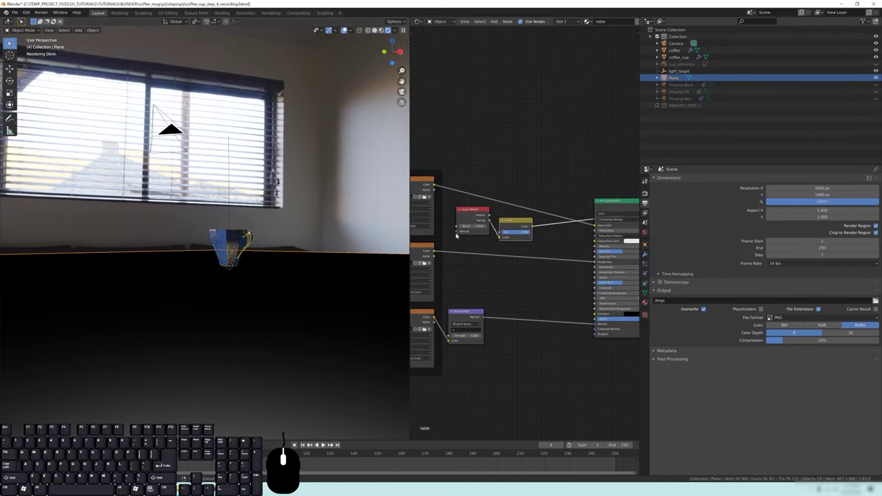
{"action": "middle_click_drag", "start_coordinate": [252, 257], "coordinate": [203, 262]}
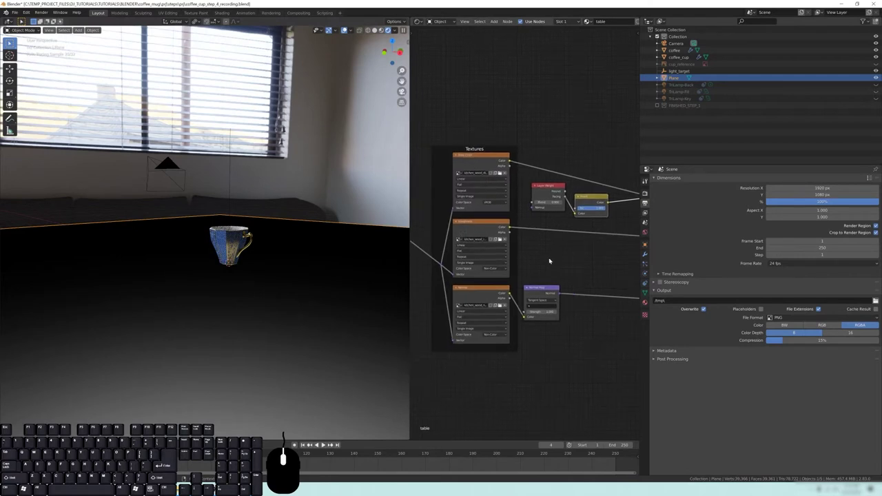
- Add a MixRGB node on the link between the roughness texture and the Principled BSDF's Roughness input
{"action": "key", "text": "shift+a"}
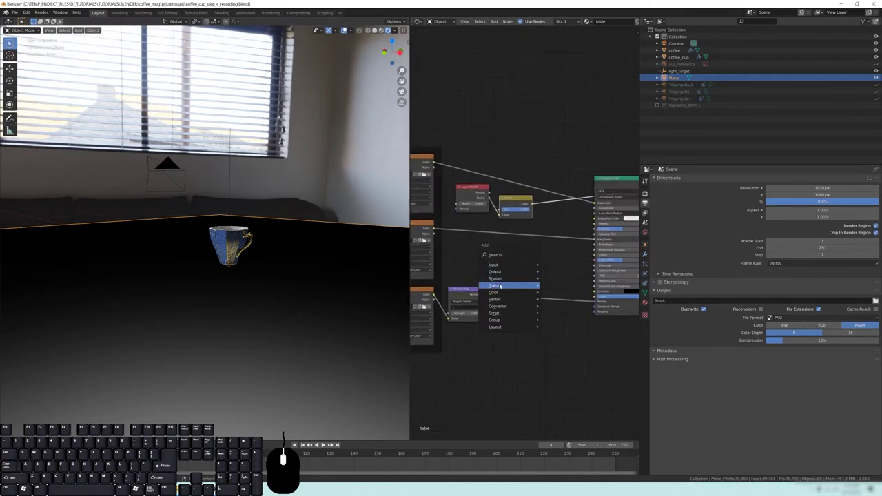
{"action": "mouse_move", "coordinate": [514, 292]}
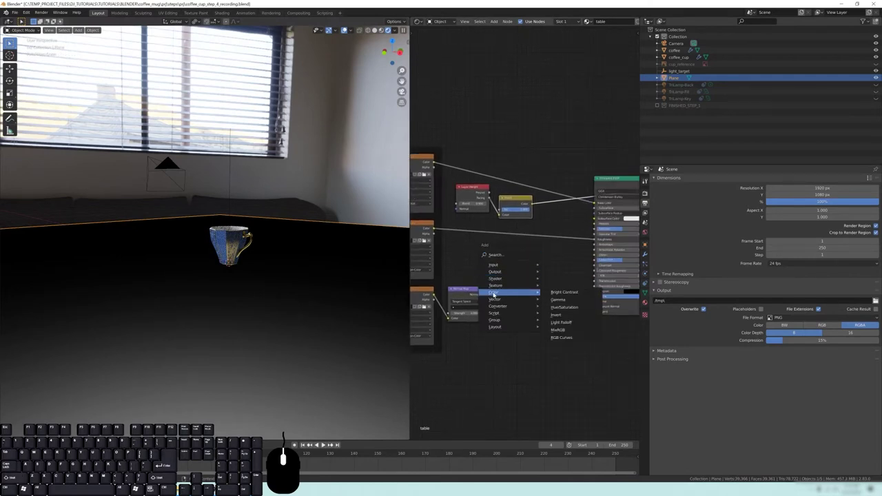
{"action": "left_click", "coordinate": [556, 332]}
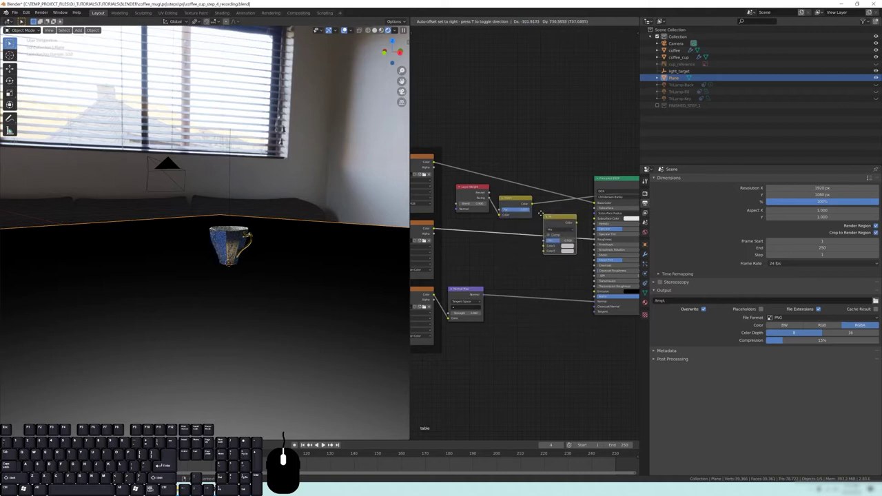
{"action": "left_click", "coordinate": [542, 215]}
{"action": "middle_click_drag", "start_coordinate": [400, 229], "coordinate": [476, 233]}
{"action": "left_click_drag", "start_coordinate": [475, 233], "coordinate": [477, 232]}
{"action": "middle_click_drag", "start_coordinate": [581, 259], "coordinate": [529, 260]}
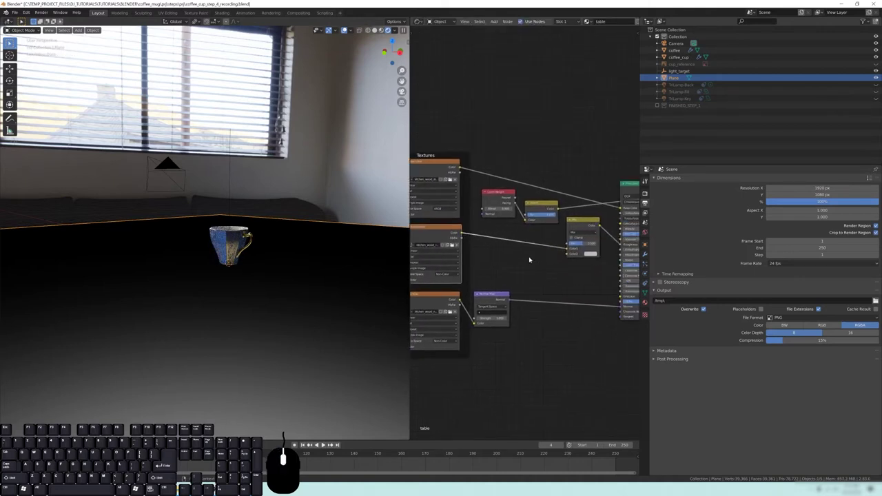
{"action": "mouse_move", "coordinate": [567, 250]}
{"action": "left_mouse_down"}
{"action": "mouse_move", "coordinate": [549, 247]}
{"action": "mouse_move", "coordinate": [569, 249]}
{"action": "left_mouse_up"}
- Connect the Invert node's output to the MixRGB node's Color2 and preview the mixed result on the table
{"action": "middle_click_drag", "start_coordinate": [480, 259], "coordinate": [502, 267]}
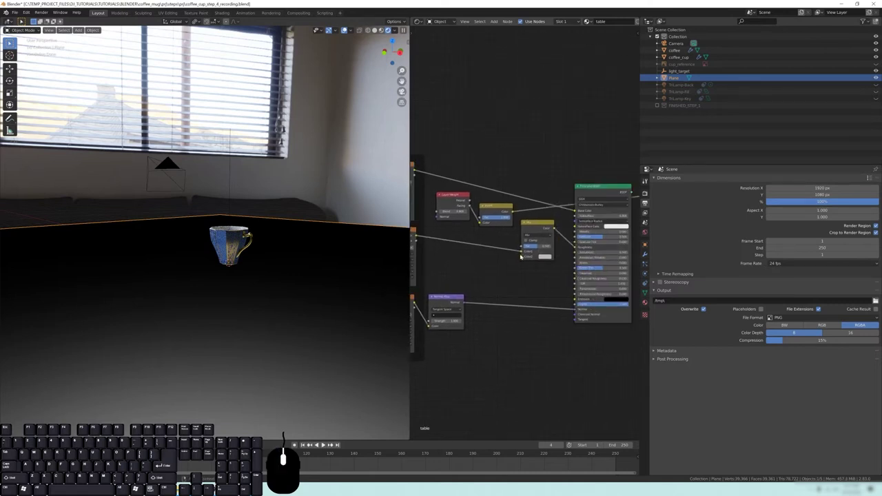
{"action": "left_click_drag", "start_coordinate": [512, 215], "coordinate": [523, 256]}
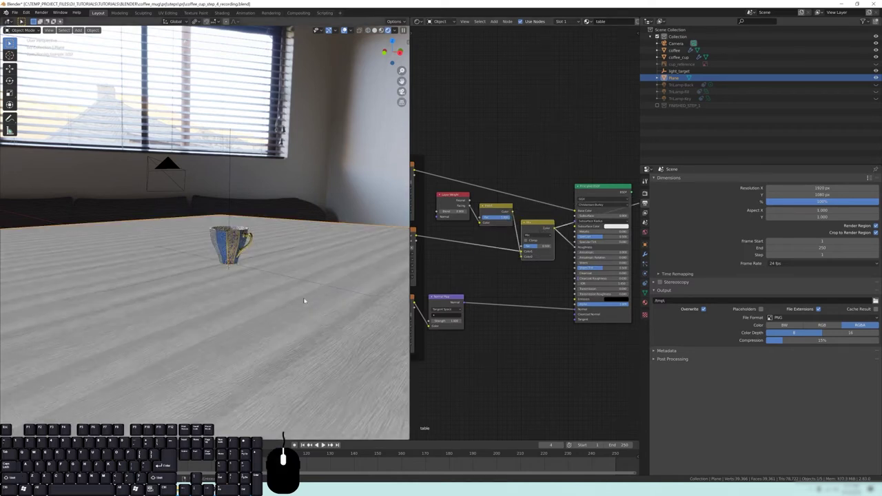
{"action": "scroll", "coordinate": [259, 295], "scroll_direction": "up", "scroll_amount": 3}
- Set the MixRGB node's blend mode to Multiply and raise its Fac to 1.000, checking the effect on the table
{"action": "mouse_move", "coordinate": [529, 247]}
{"action": "left_mouse_down"}
{"action": "mouse_move", "coordinate": [551, 248]}
{"action": "mouse_move", "coordinate": [522, 247]}
{"action": "left_mouse_up"}
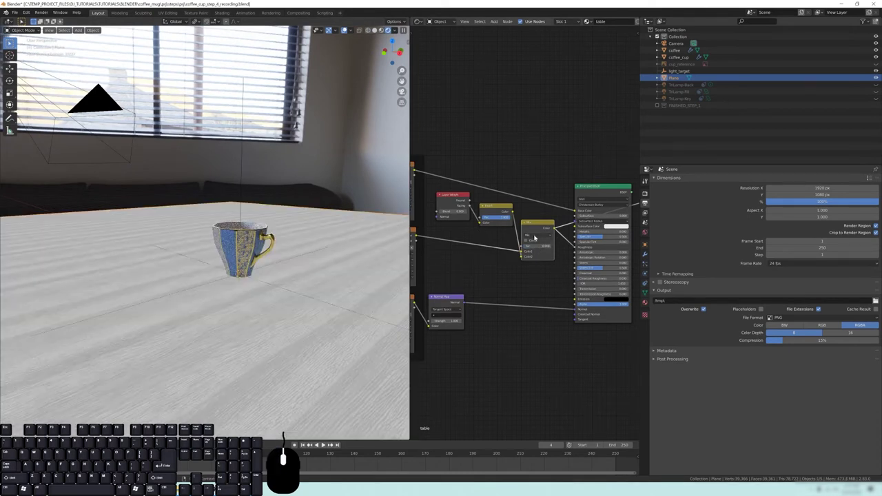
{"action": "left_click", "coordinate": [528, 237]}
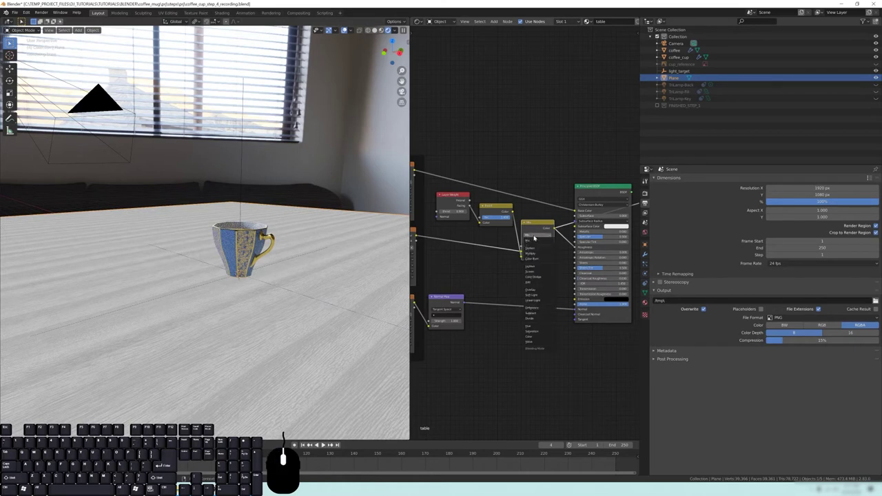
{"action": "left_click", "coordinate": [530, 253]}
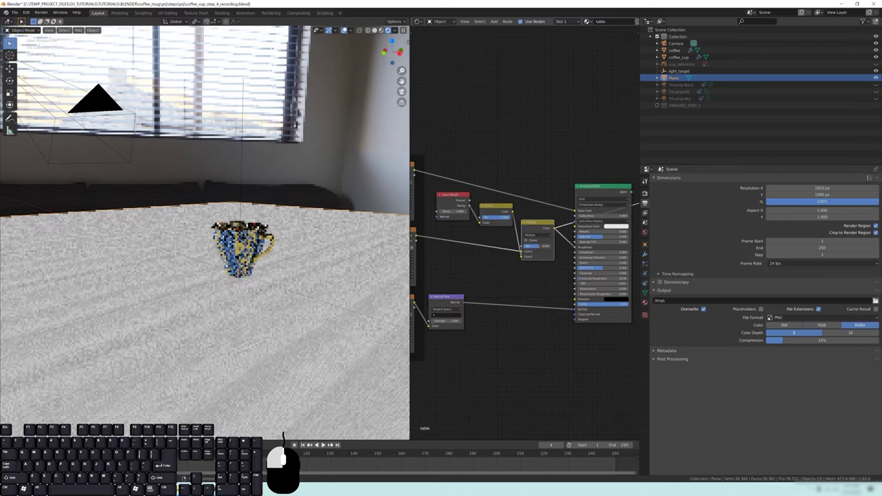
{"action": "left_click_drag", "start_coordinate": [545, 246], "coordinate": [546, 246]}
{"action": "middle_click_drag", "start_coordinate": [290, 291], "coordinate": [295, 279]}
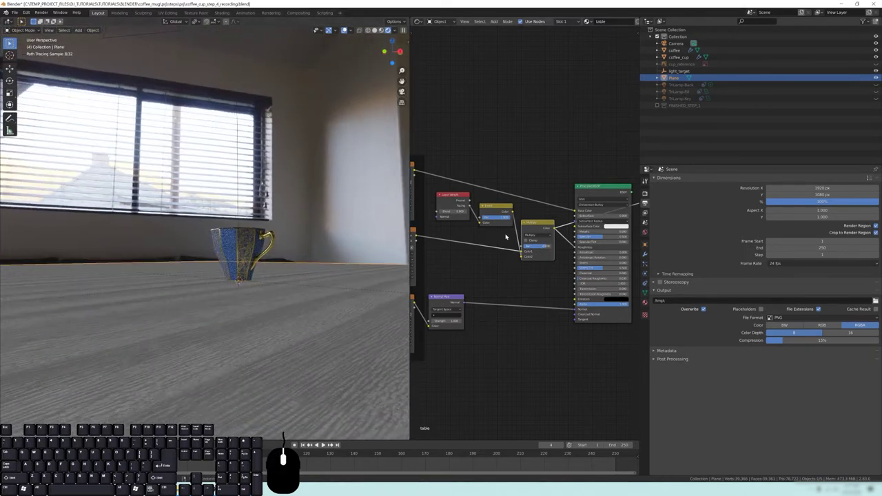
{"action": "left_click_drag", "start_coordinate": [537, 246], "coordinate": [552, 246]}
{"action": "mouse_move", "coordinate": [258, 306]}
{"action": "middle_mouse_down"}
{"action": "mouse_move", "coordinate": [256, 291]}
{"action": "mouse_move", "coordinate": [243, 325]}
{"action": "mouse_move", "coordinate": [252, 297]}
{"action": "middle_mouse_up"}
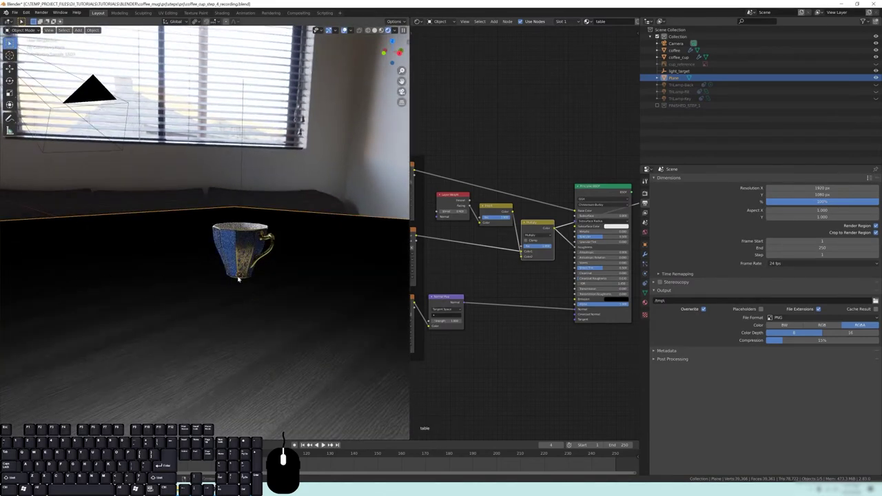
- Check the mixed roughness from above, return to the camera view and preview the Principled BSDF on the table
{"action": "middle_click_drag", "start_coordinate": [273, 236], "coordinate": [267, 297]}
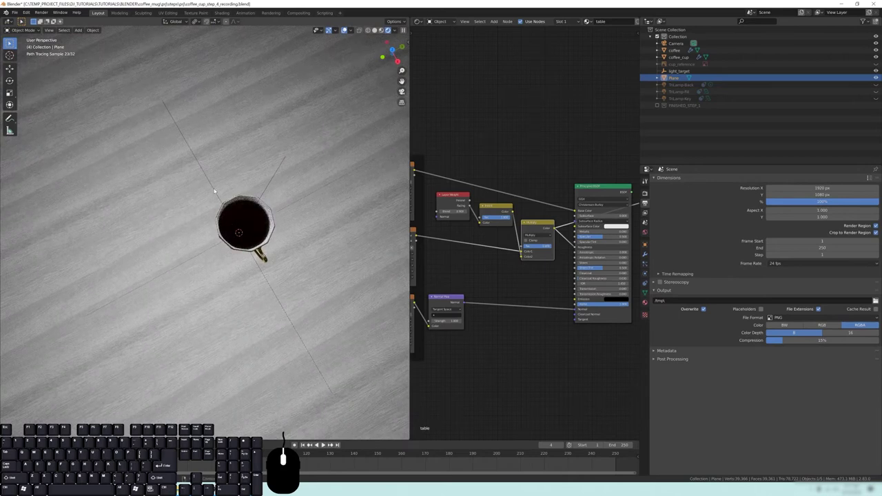
{"action": "key", "text": "KP_0"}
{"action": "middle_click_drag", "start_coordinate": [481, 202], "coordinate": [501, 215]}
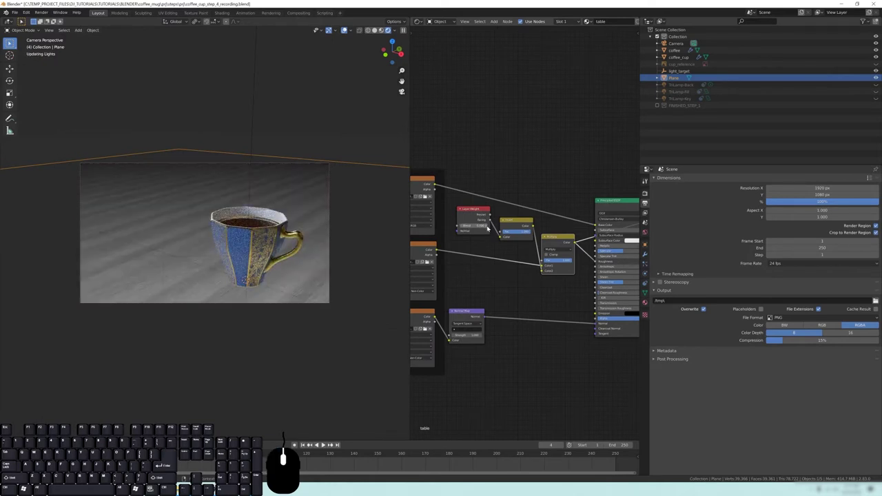
{"action": "middle_click_drag", "start_coordinate": [578, 169], "coordinate": [480, 162]}
{"action": "left_click", "coordinate": [538, 200], "text": "ctrl+shift"}
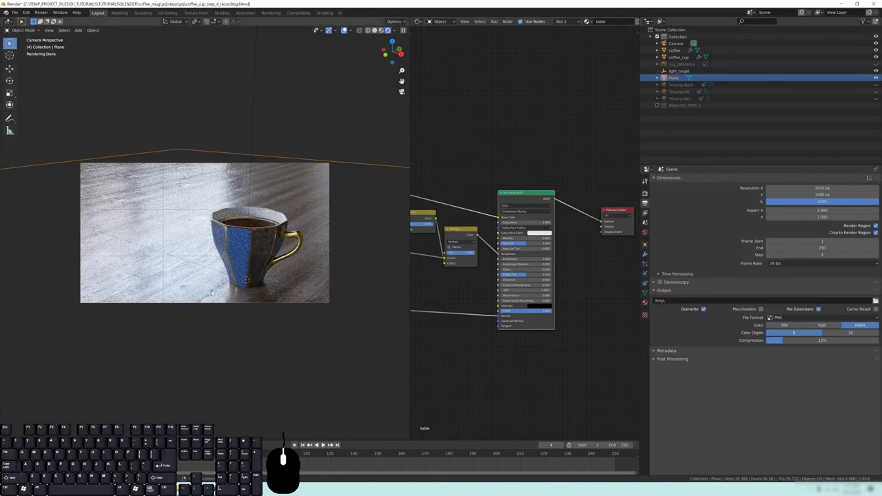
- Move the Material Output and Principled BSDF nodes further right to make room after the Multiply node
{"action": "middle_click_drag", "start_coordinate": [584, 258], "coordinate": [476, 266]}
{"action": "left_click_drag", "start_coordinate": [514, 218], "coordinate": [581, 205]}
{"action": "left_click_drag", "start_coordinate": [430, 207], "coordinate": [483, 199]}
{"action": "middle_click_drag", "start_coordinate": [464, 163], "coordinate": [527, 156]}
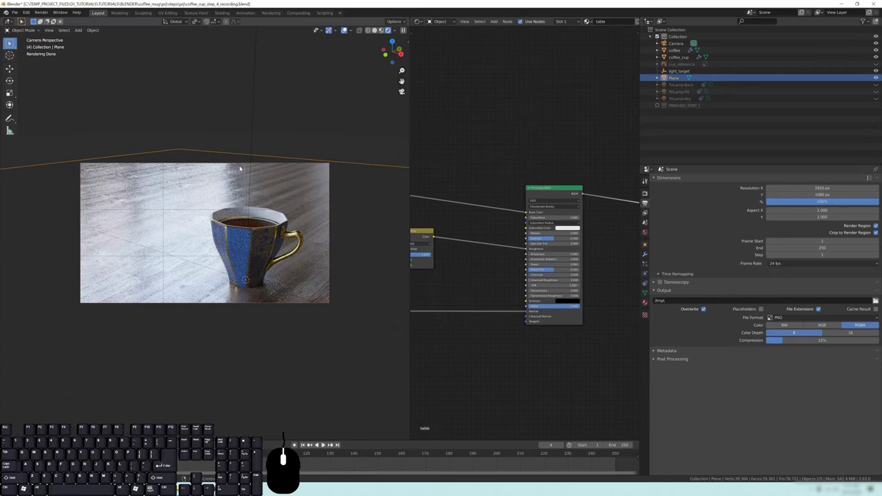
{"action": "scroll", "coordinate": [523, 254], "scroll_direction": "left", "scroll_amount": 3, "text": "ctrl"}
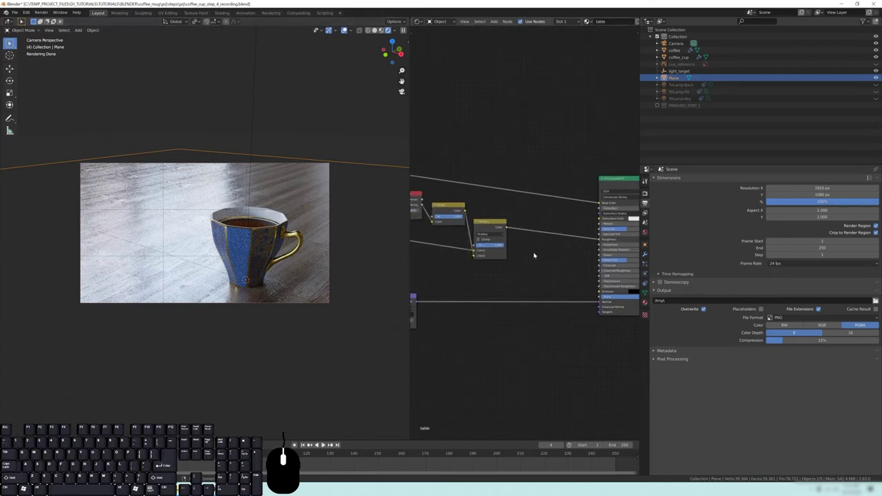
- Insert a ColorRamp between the Multiply node and the Principled BSDF's Roughness input, and preview its output on the table
{"action": "key", "text": "shift+a"}
{"action": "mouse_move", "coordinate": [533, 254]}
{"action": "mouse_move", "coordinate": [517, 266]}
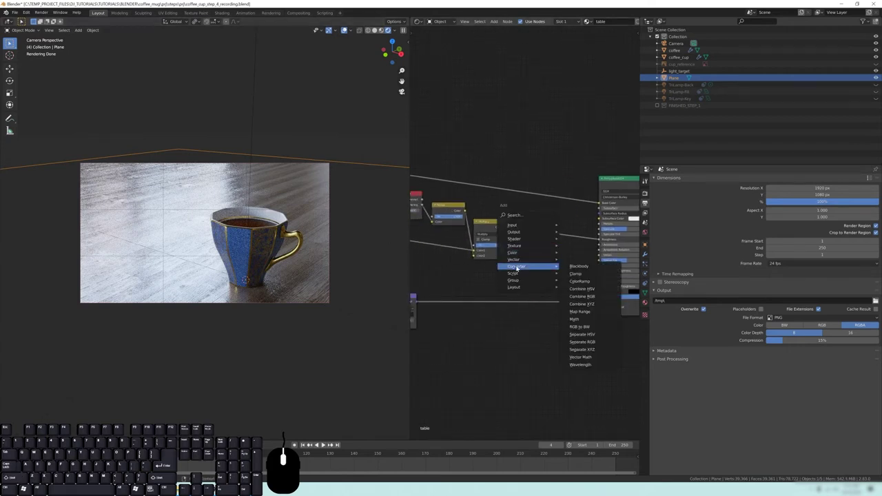
{"action": "left_click", "coordinate": [582, 275]}
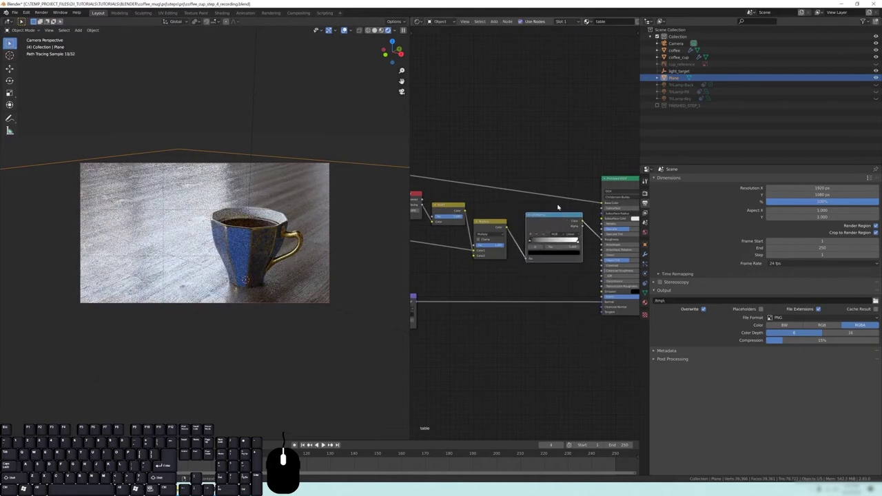
{"action": "left_click", "coordinate": [520, 201]}
{"action": "left_click_drag", "start_coordinate": [521, 209], "coordinate": [510, 214]}
{"action": "left_click", "coordinate": [504, 221], "text": "ctrl+shift"}
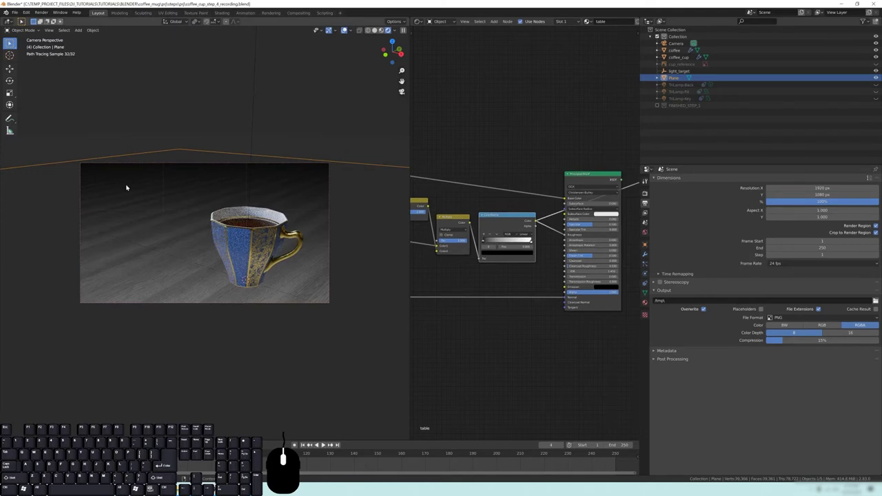
- Try moving the ColorRamp's white stop to about the middle and adjusting the black stop's brightness while checking the table's reflections
{"action": "left_click", "coordinate": [494, 255]}
{"action": "left_click", "coordinate": [522, 210]}
{"action": "left_click_drag", "start_coordinate": [532, 239], "coordinate": [510, 241]}
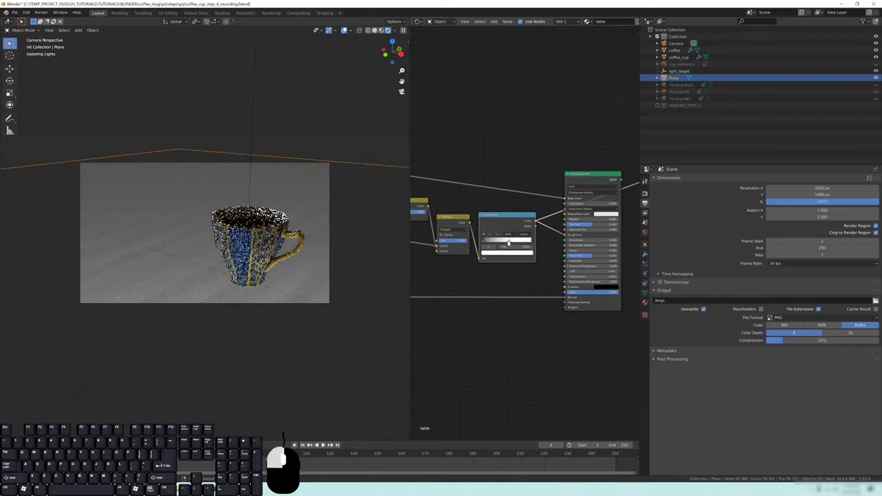
{"action": "middle_click_drag", "start_coordinate": [517, 266], "coordinate": [501, 277]}
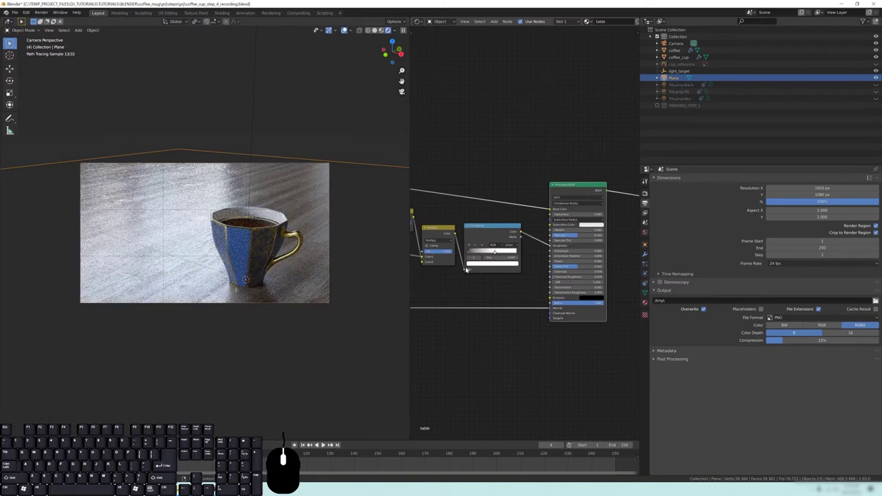
{"action": "left_click", "coordinate": [491, 262]}
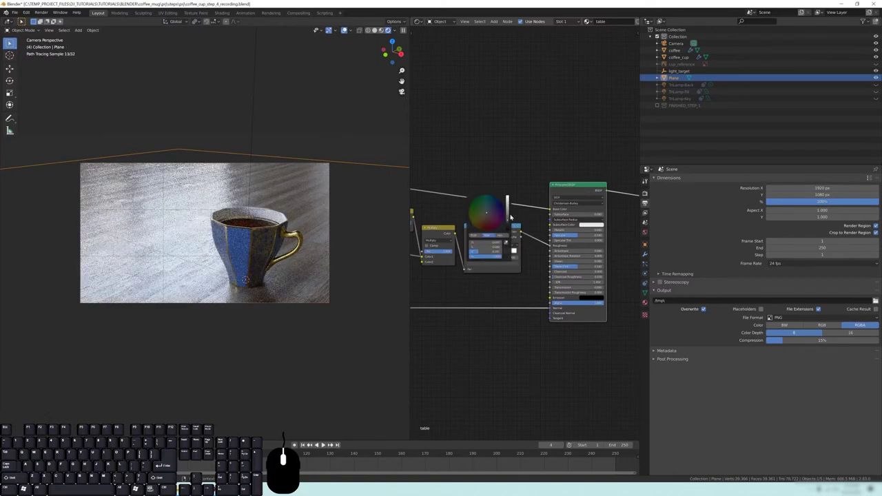
{"action": "left_click_drag", "start_coordinate": [508, 220], "coordinate": [508, 218]}
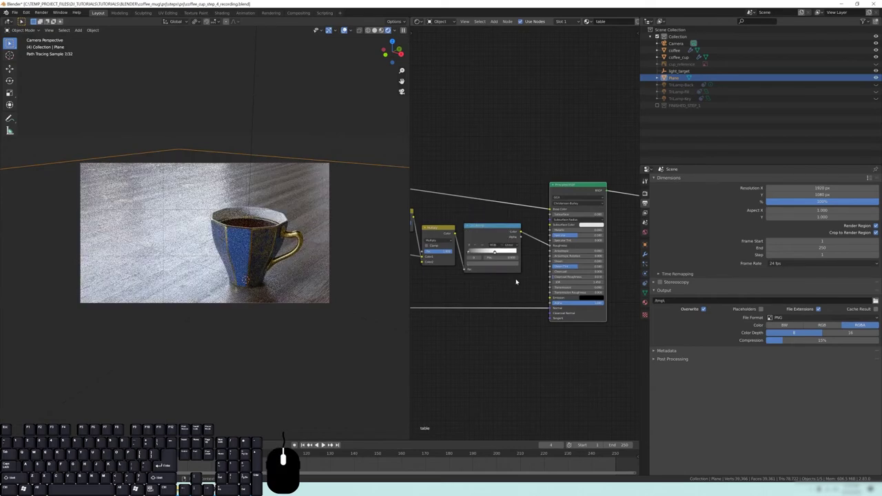
{"action": "left_click_drag", "start_coordinate": [493, 252], "coordinate": [475, 257]}
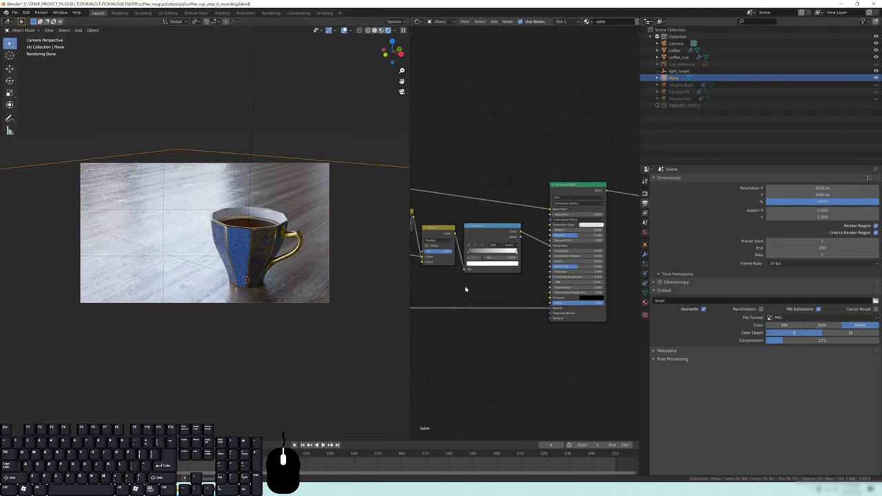
- Lighten the ColorRamp's black stop to a dark grey to raise the table's minimum roughness
{"action": "middle_click_drag", "start_coordinate": [466, 282], "coordinate": [508, 287]}
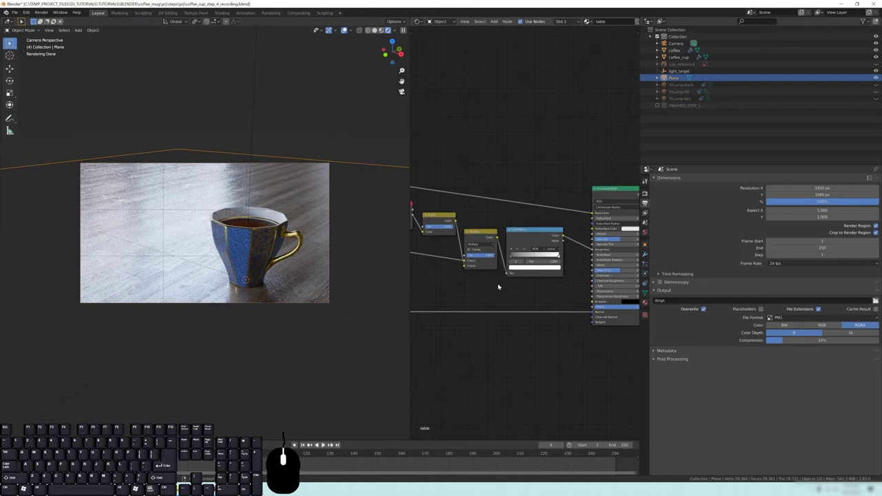
{"action": "left_click", "coordinate": [515, 255]}
{"action": "left_click", "coordinate": [516, 257]}
{"action": "left_click", "coordinate": [521, 268]}
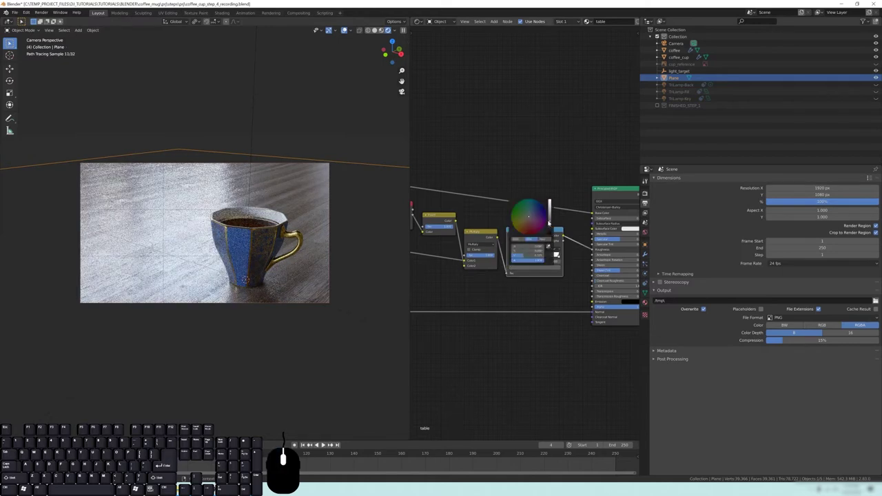
{"action": "left_click_drag", "start_coordinate": [550, 223], "coordinate": [550, 218]}
{"action": "left_click_drag", "start_coordinate": [488, 256], "coordinate": [489, 255]}
- Preview the Invert and Layer Weight nodes' outputs on the table
{"action": "middle_click_drag", "start_coordinate": [449, 276], "coordinate": [542, 295]}
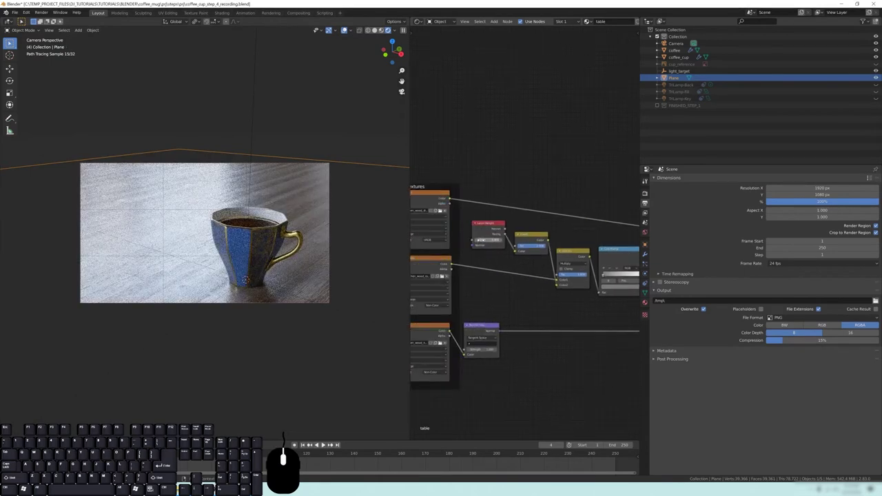
{"action": "left_click", "coordinate": [528, 240], "text": "ctrl+shift"}
{"action": "left_click", "coordinate": [495, 232], "text": "ctrl+shift"}
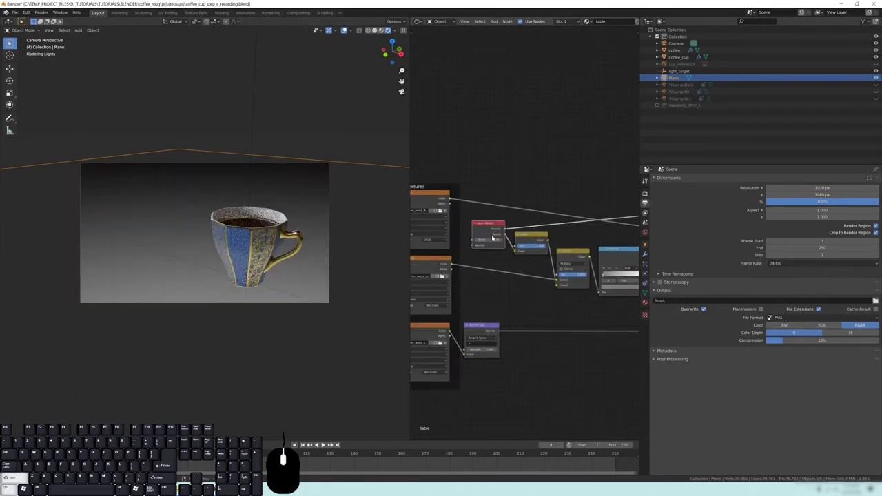
- Preview the outputs of the table material's Layer Weight, Invert and ColorRamp nodes in turn, ending on the Principled BSDF
{"action": "left_click", "coordinate": [493, 237], "text": "ctrl+shift"}
{"action": "left_click", "coordinate": [538, 239], "text": "ctrl+shift"}
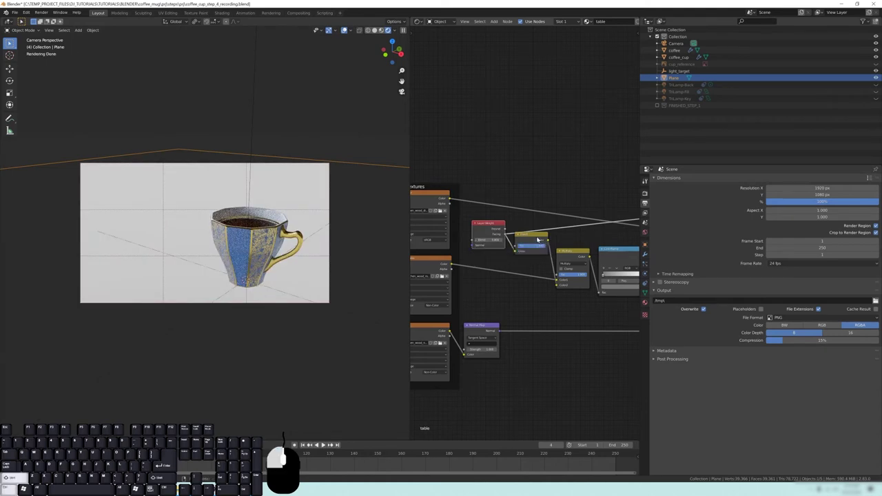
{"action": "middle_click_drag", "start_coordinate": [531, 283], "coordinate": [448, 275]}
{"action": "left_click", "coordinate": [553, 249], "text": "ctrl+shift"}
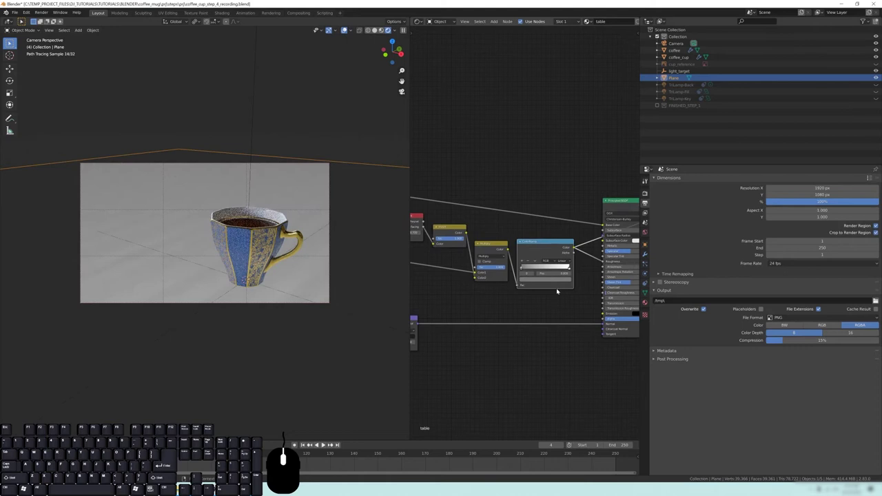
{"action": "middle_click_drag", "start_coordinate": [558, 290], "coordinate": [485, 288]}
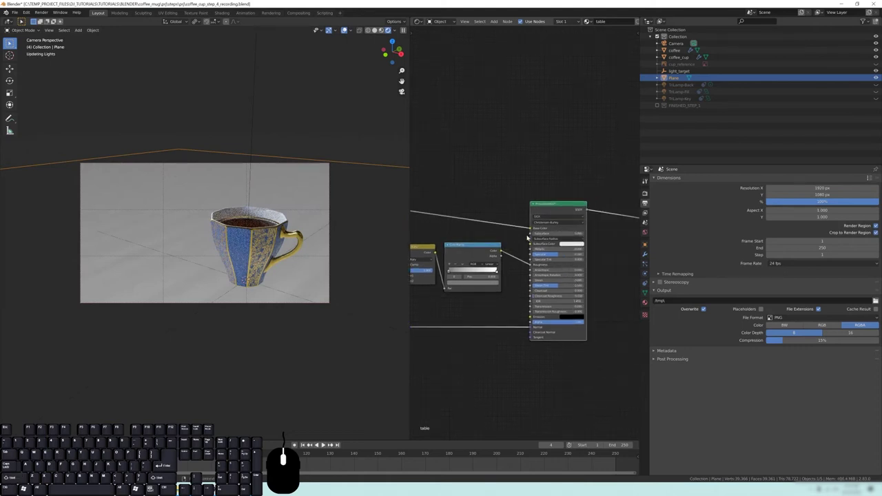
{"action": "middle_click_drag", "start_coordinate": [477, 312], "coordinate": [511, 316]}
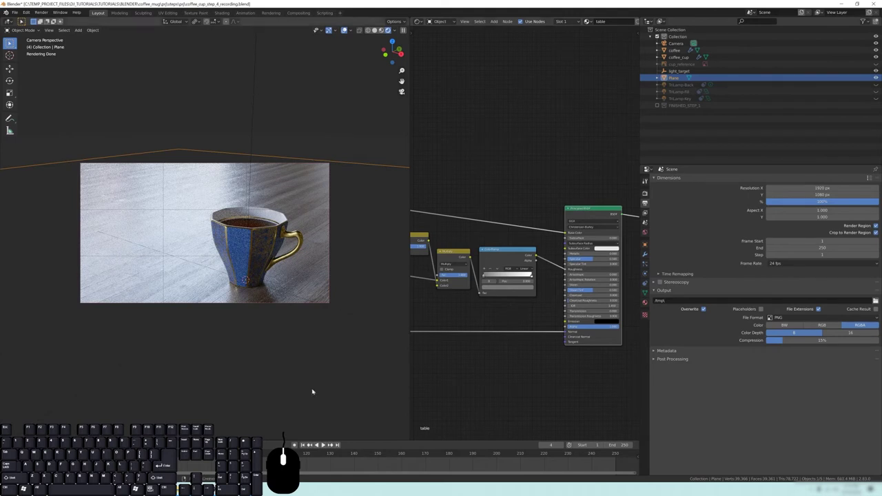
- Deselect everything, save the file, and switch the shader editor area to a 3D viewport with the scene orbited out of camera view
{"action": "key", "text": "alt+a"}
{"action": "key", "text": "ctrl+s"}
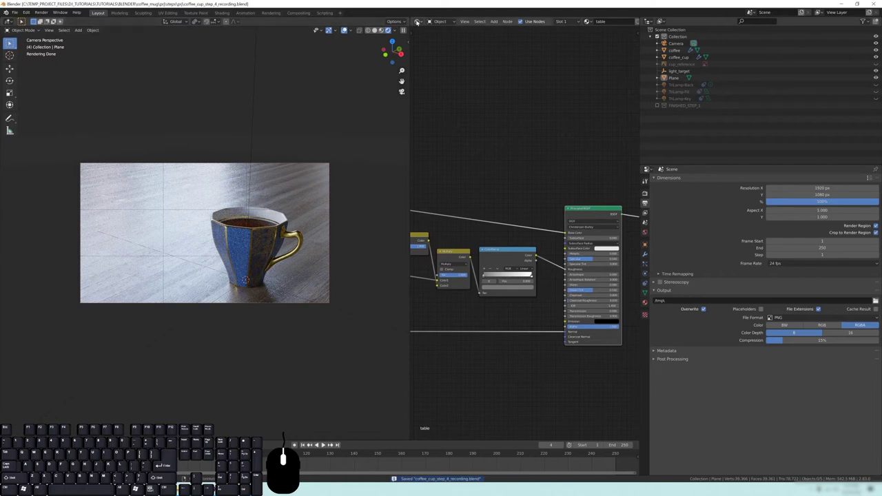
{"action": "left_click", "coordinate": [418, 21]}
{"action": "left_click", "coordinate": [429, 46]}
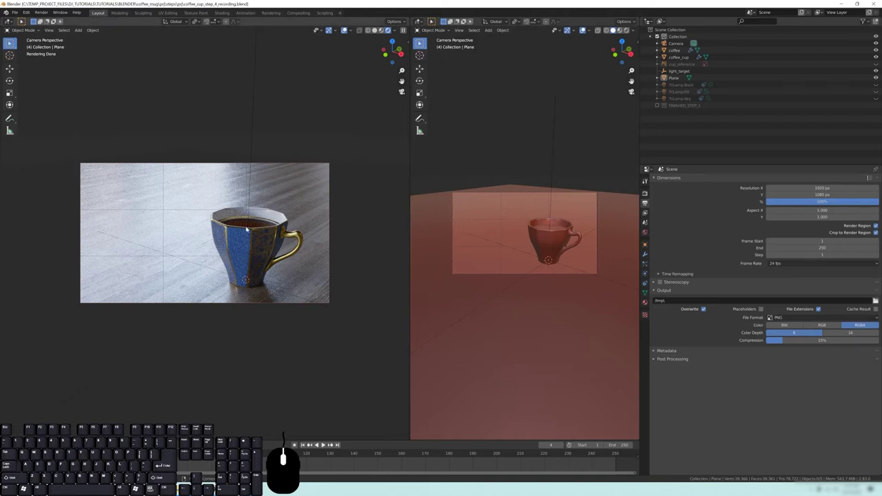
{"action": "middle_click_drag", "start_coordinate": [510, 238], "coordinate": [600, 180]}
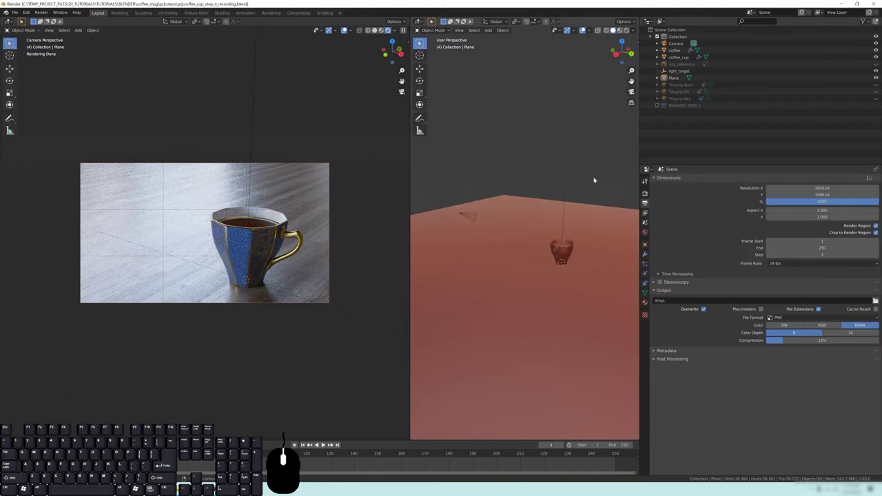
- Toggle the three TriLamp lights' visibility on and off again, and save the file
{"action": "left_click", "coordinate": [875, 85]}
{"action": "left_click", "coordinate": [876, 91]}
{"action": "left_click_drag", "start_coordinate": [877, 99], "coordinate": [876, 83]}
{"action": "key", "text": "ctrl+s"}
- Duplicate the coffee cup in front view and place the copy beside it at table height, on the side opposite its handle
{"action": "middle_click_drag", "start_coordinate": [441, 265], "coordinate": [508, 284]}
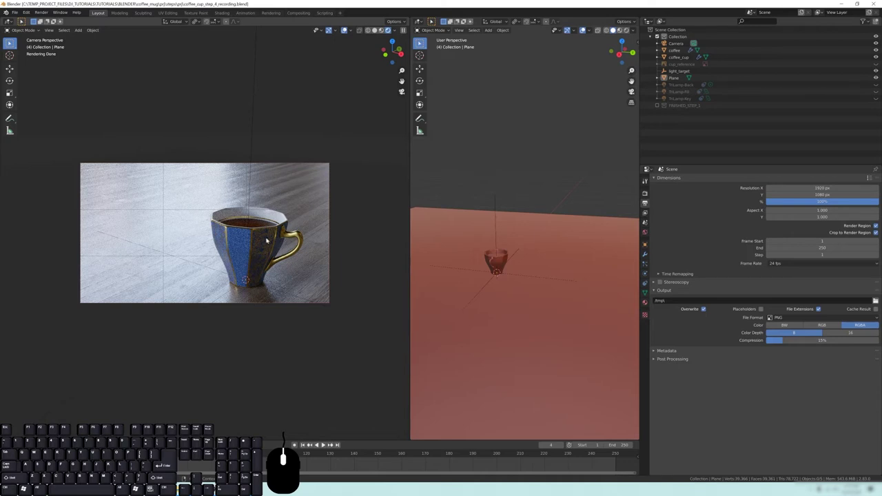
{"action": "middle_click_drag", "start_coordinate": [416, 235], "coordinate": [509, 283]}
{"action": "scroll", "coordinate": [525, 282], "scroll_direction": "up", "scroll_amount": 2}
{"action": "left_click", "coordinate": [502, 276]}
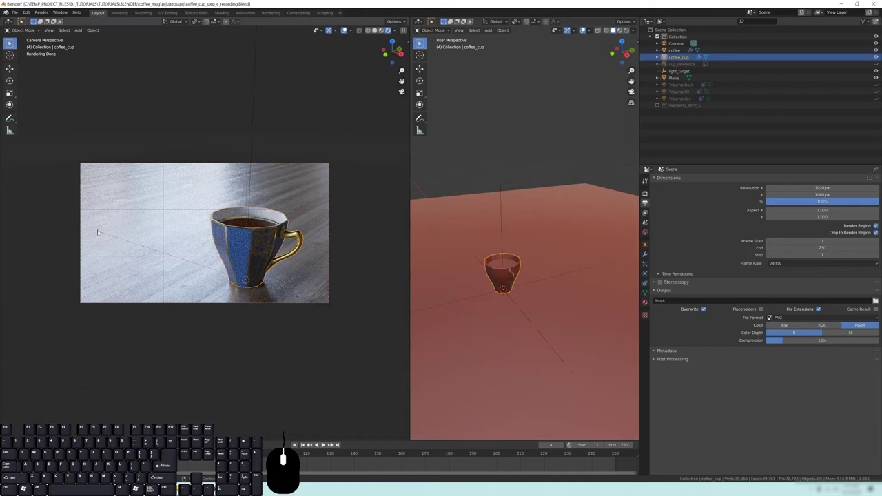
{"action": "middle_click_drag", "start_coordinate": [524, 296], "coordinate": [466, 281]}
{"action": "key", "text": "KP_1"}
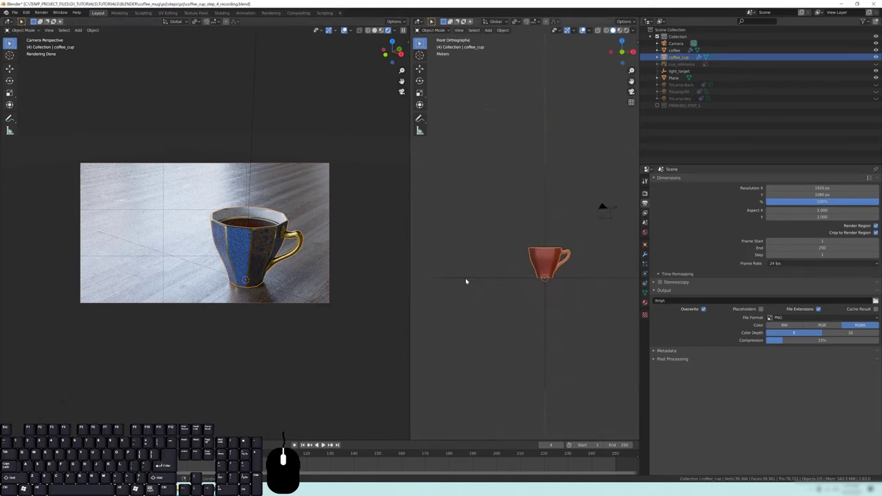
{"action": "middle_click_drag", "start_coordinate": [559, 261], "coordinate": [538, 266], "text": "shift"}
{"action": "key", "text": "shift+d"}
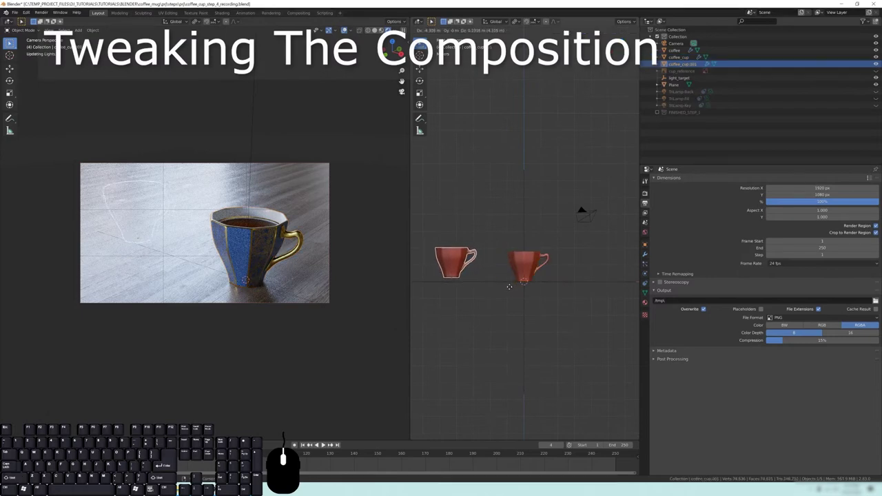
{"action": "left_click", "coordinate": [492, 284]}
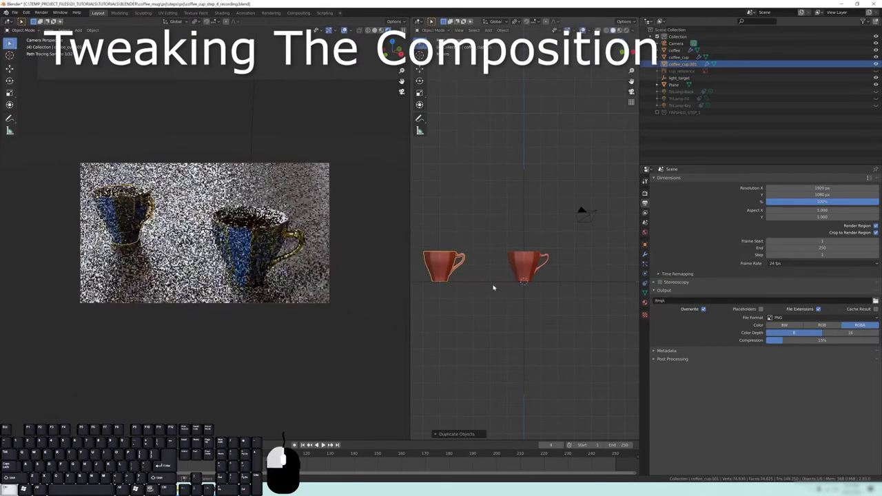
- Rotate the copied cup 180° about the X axis and raise it along Z to stand upside down on the table
{"action": "type", "text": "rx180"}
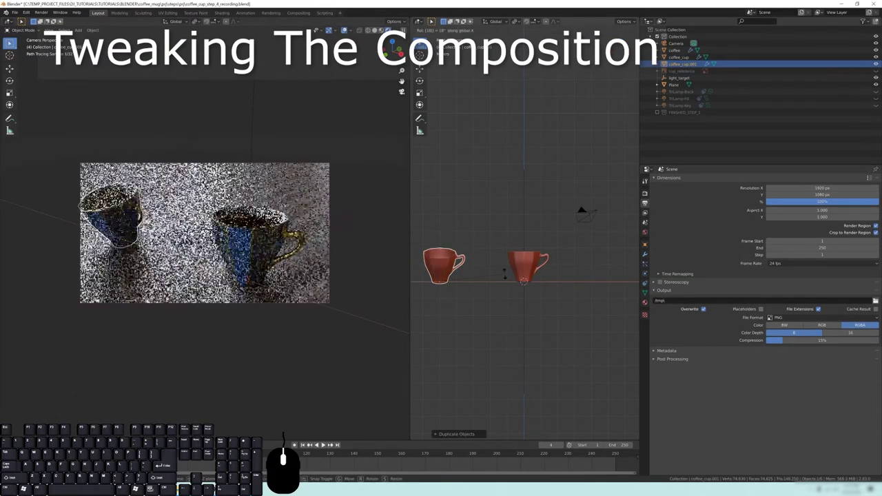
{"action": "key", "text": "Return"}
{"action": "middle_click_drag", "start_coordinate": [442, 312], "coordinate": [490, 301], "text": "shift"}
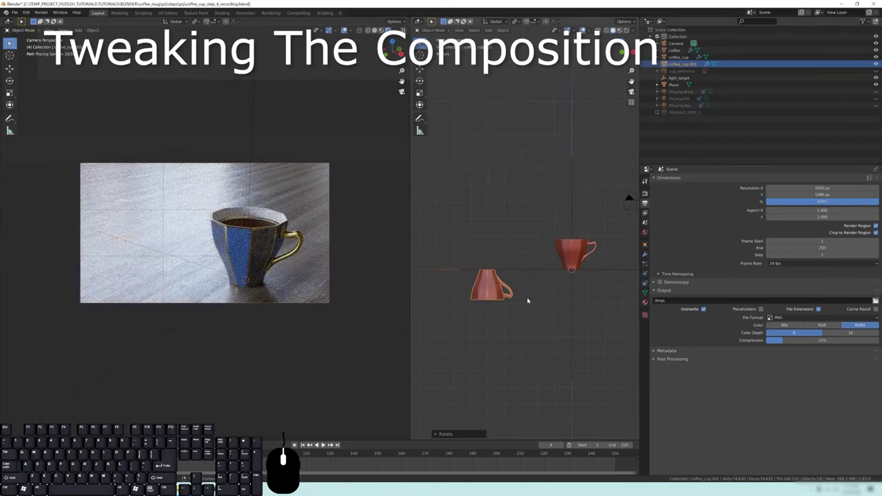
{"action": "key", "text": "g"}
{"action": "key", "text": "z"}
{"action": "left_click", "coordinate": [520, 267]}
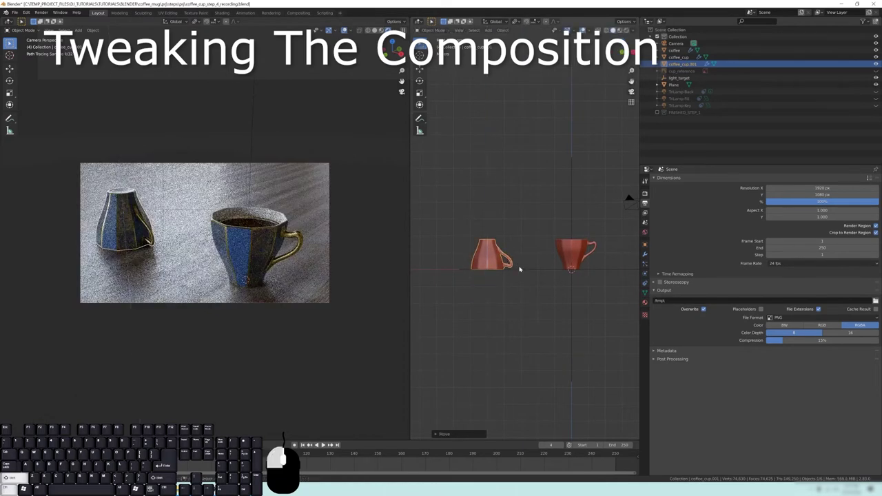
- In top view, rotate the upside-down cup to point its handle toward the camera side, and shift it slightly away from the original cup
{"action": "middle_click_drag", "start_coordinate": [534, 282], "coordinate": [542, 328], "text": "shift"}
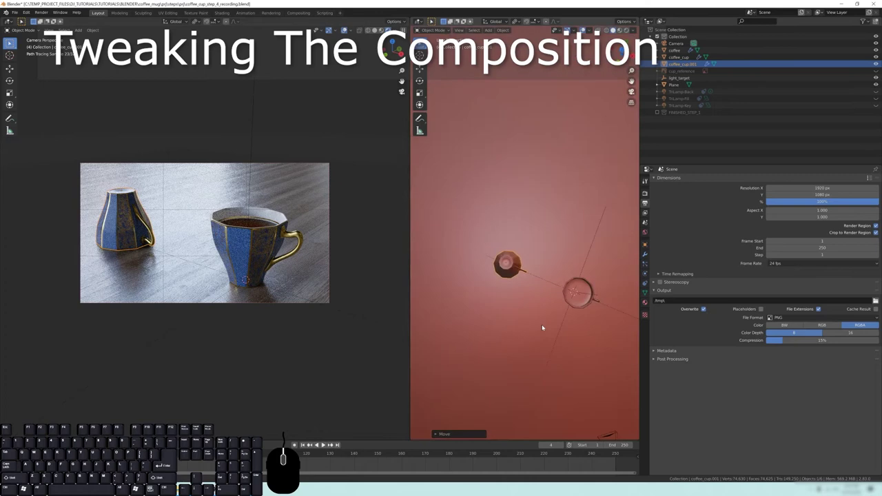
{"action": "key", "text": "KP_7"}
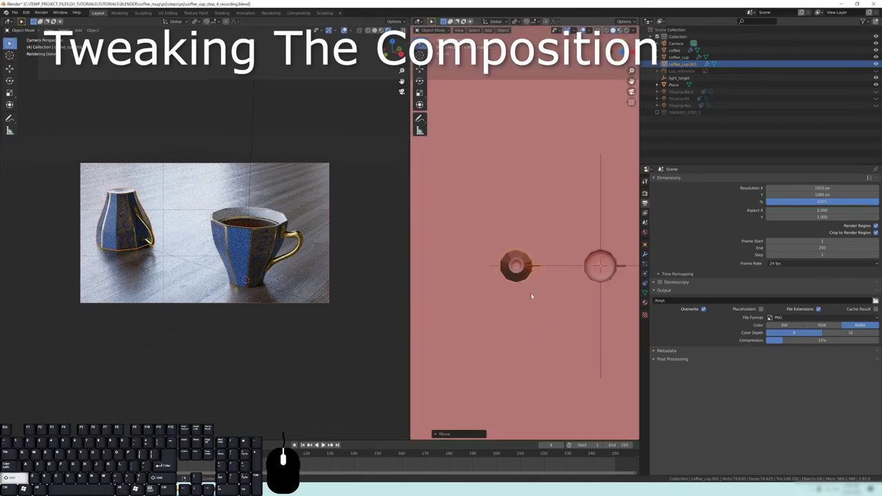
{"action": "middle_click_drag", "start_coordinate": [530, 291], "coordinate": [518, 328], "text": "shift"}
{"action": "key", "text": "r"}
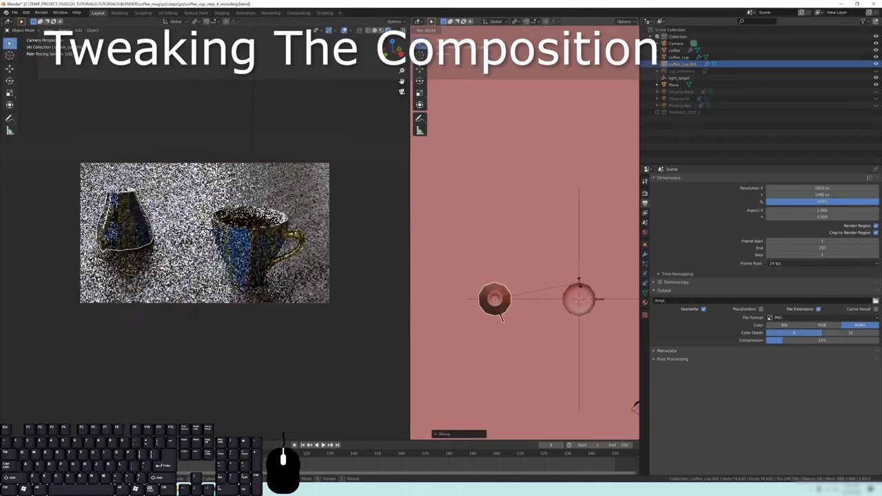
{"action": "left_click", "coordinate": [546, 307]}
{"action": "key", "text": "g"}
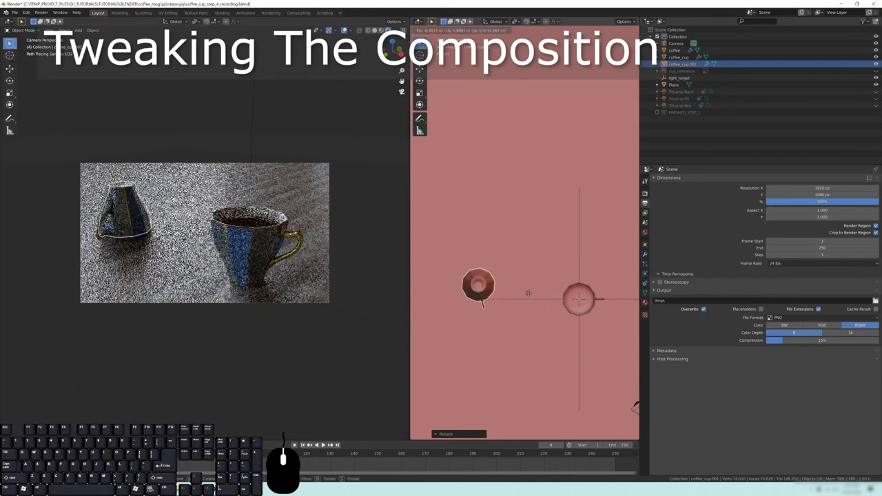
{"action": "left_click", "coordinate": [522, 293]}
- Duplicate the upside-down cup three times, placing the copies in an arc behind the original cup
{"action": "key", "text": "shift+d"}
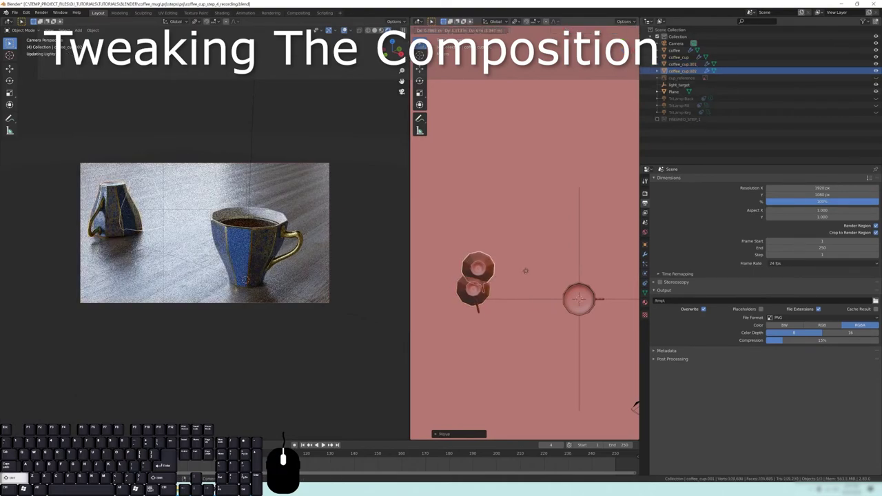
{"action": "left_click", "coordinate": [522, 238]}
{"action": "key", "text": "shift+d"}
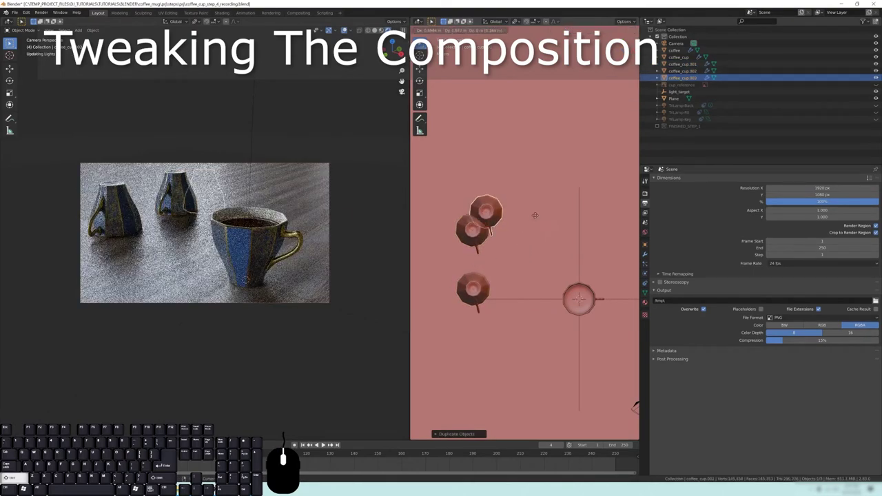
{"action": "left_click", "coordinate": [547, 195]}
{"action": "key", "text": "shift+d"}
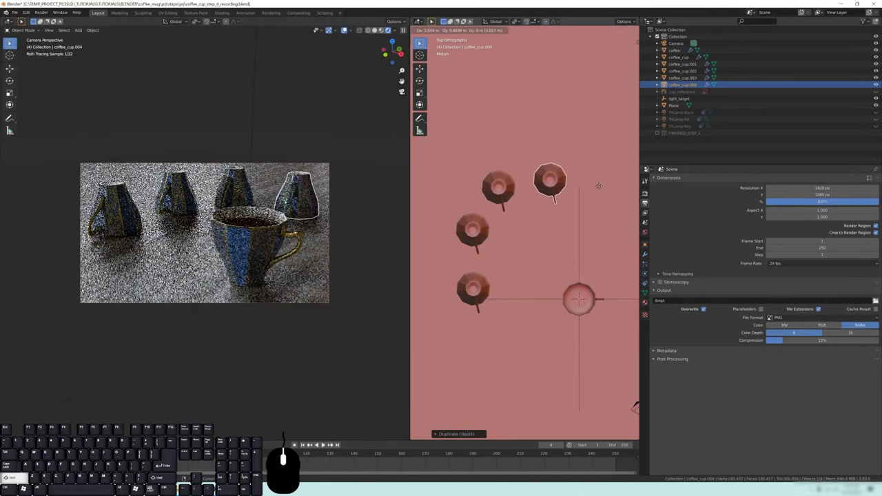
{"action": "left_click", "coordinate": [600, 188]}
- Rotate the two middle cups of the arc to different angles, with one handle pointing outward, away from the original cup
{"action": "left_click", "coordinate": [499, 185]}
{"action": "key", "text": "r"}
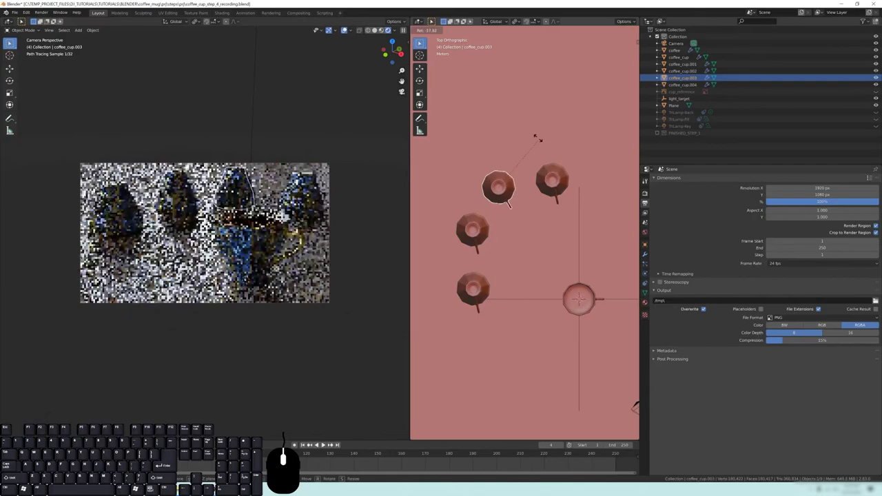
{"action": "left_click", "coordinate": [521, 130]}
{"action": "left_click", "coordinate": [479, 230]}
{"action": "key", "text": "r"}
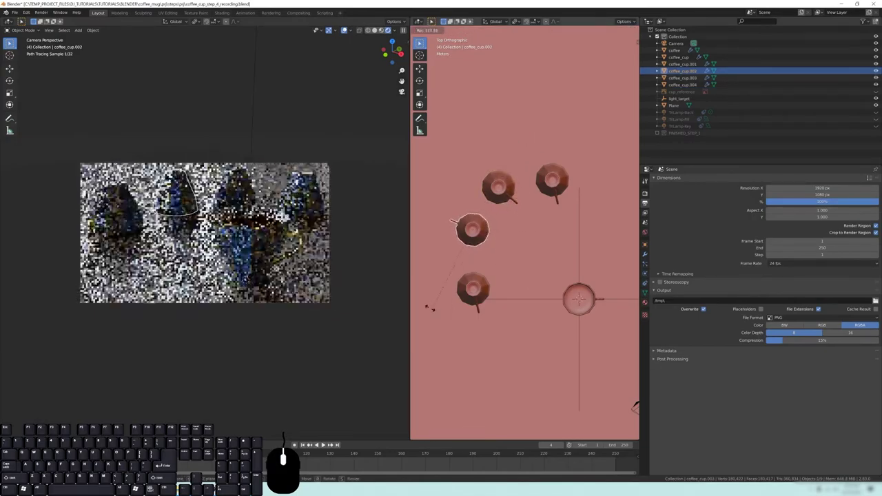
{"action": "left_click", "coordinate": [485, 305]}
- Rotate the last cup in the arc to swing its handle outward, and readjust the rotation of the cup next to it
{"action": "left_click", "coordinate": [555, 180]}
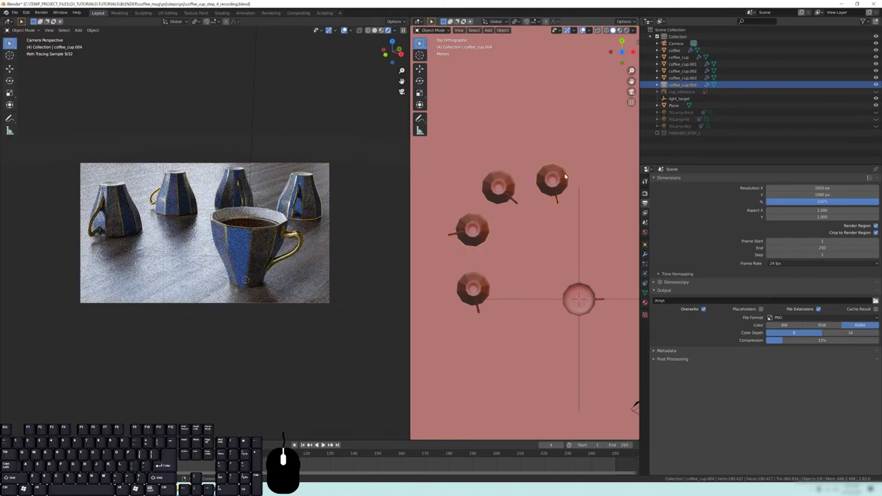
{"action": "key", "text": "r"}
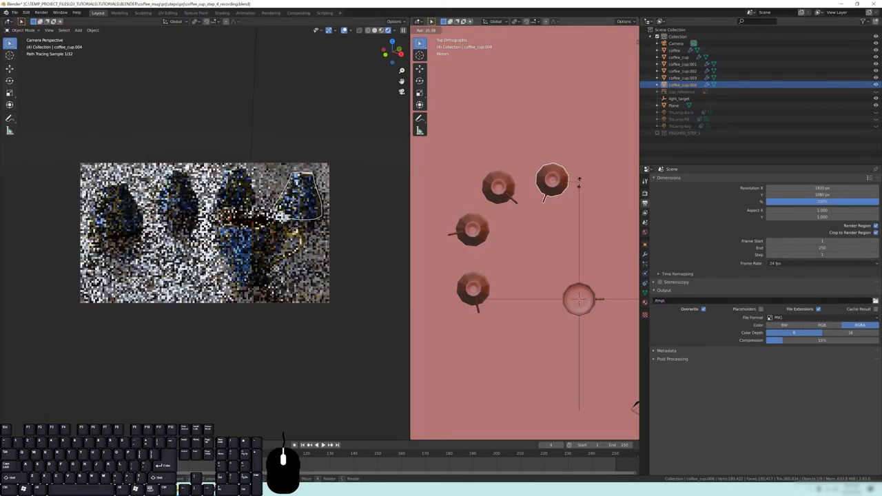
{"action": "left_click", "coordinate": [554, 144]}
{"action": "left_click", "coordinate": [498, 185]}
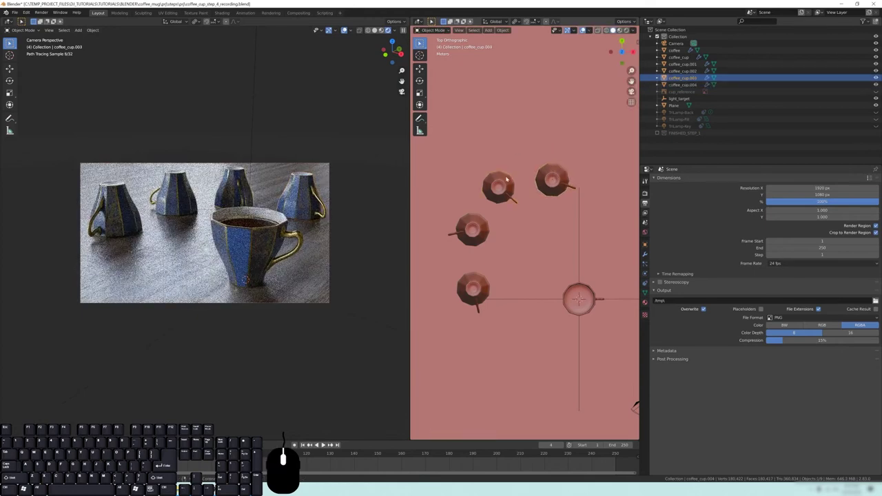
{"action": "key", "text": "r"}
{"action": "left_click", "coordinate": [542, 156]}
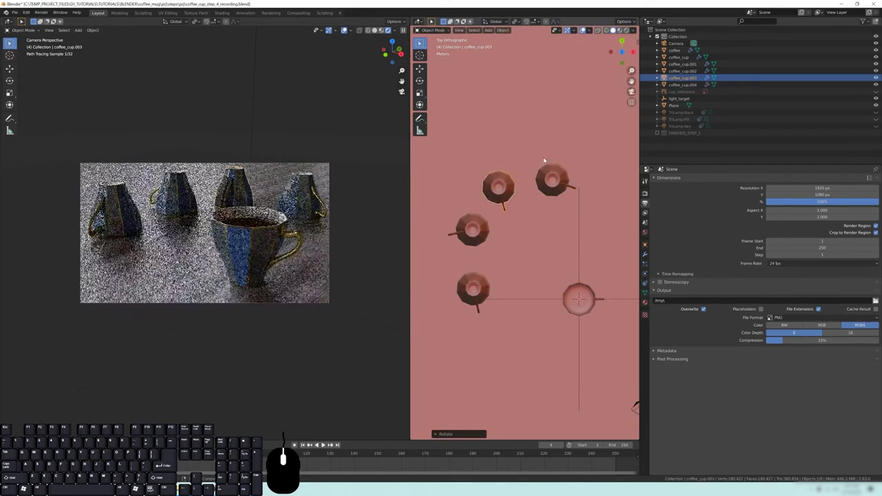
- Rotate the first upside-down cup to adjust its handle direction in the camera view, and inspect the arrangement in perspective
{"action": "left_click", "coordinate": [135, 227]}
{"action": "key", "text": "r"}
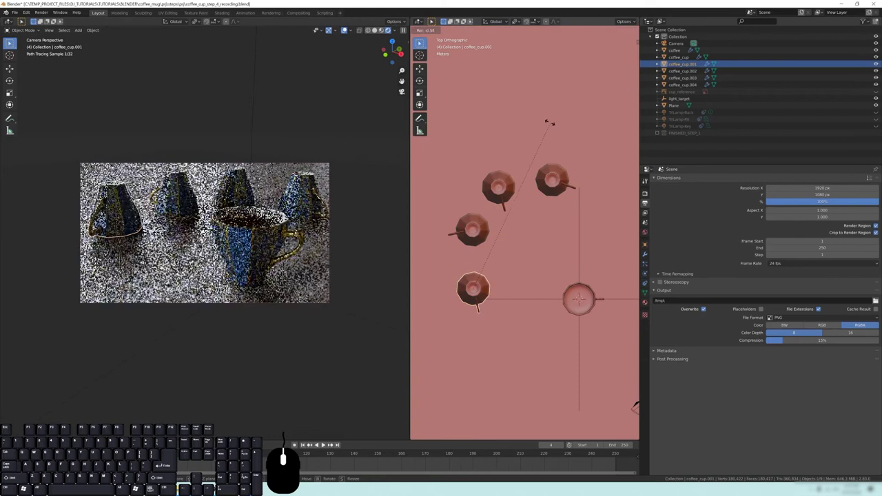
{"action": "left_click", "coordinate": [525, 115]}
{"action": "middle_click_drag", "start_coordinate": [557, 301], "coordinate": [514, 297]}
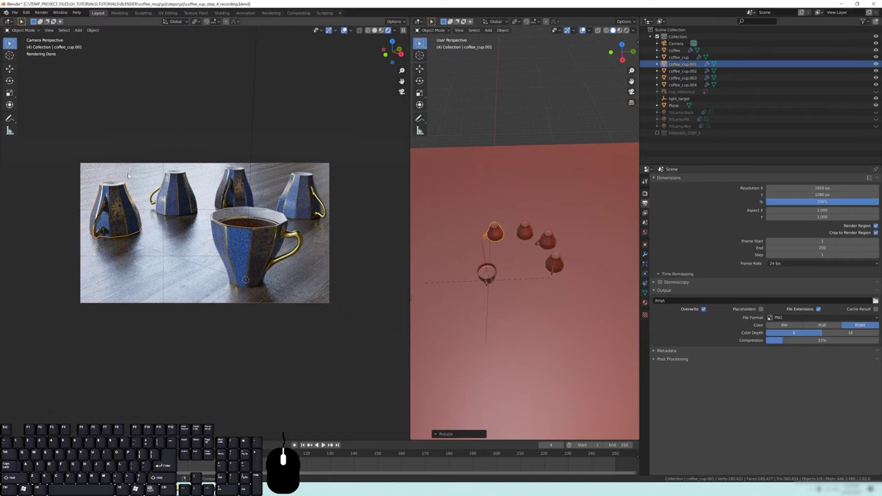
- Select the camera, save the file, and enable Depth of Field in the camera's settings
{"action": "left_click", "coordinate": [682, 43]}
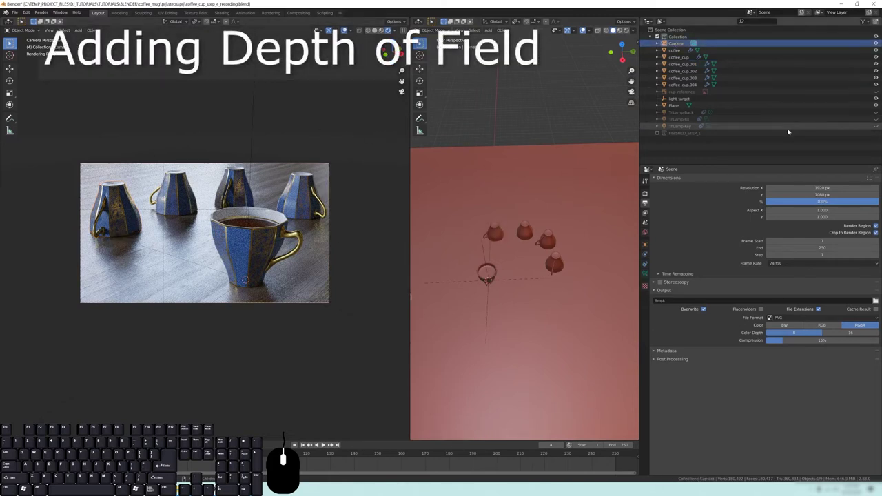
{"action": "key", "text": "ctrl+s"}
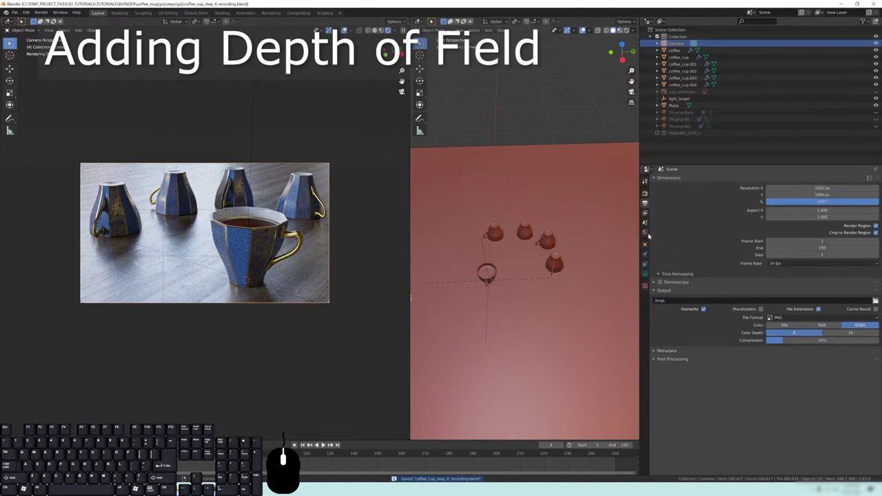
{"action": "left_click", "coordinate": [646, 274]}
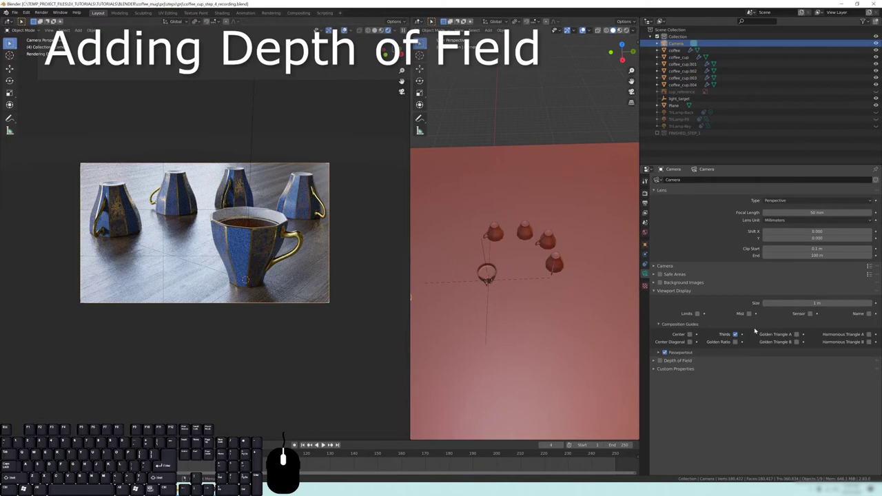
{"action": "left_click", "coordinate": [659, 360]}
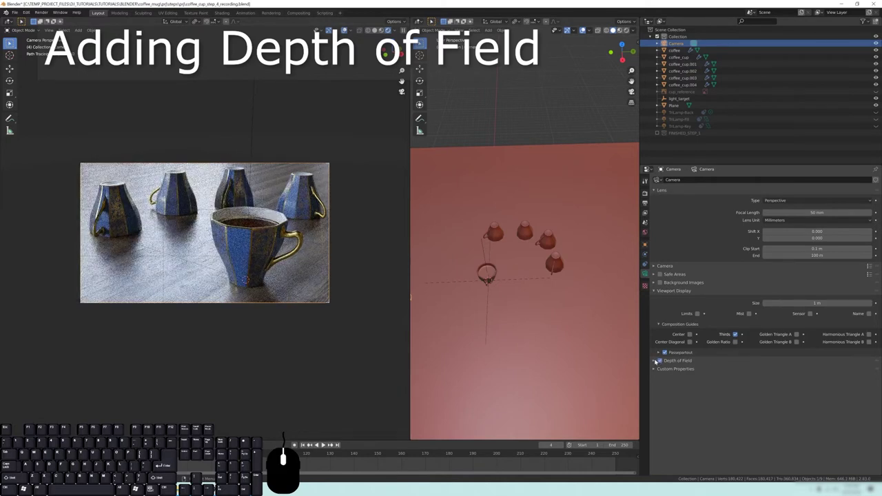
- Expand the camera's Depth of Field settings and set the aperture F-Stop to 1.0
{"action": "left_click", "coordinate": [654, 361]}
{"action": "left_click", "coordinate": [798, 398]}
{"action": "type", "text": "1"}
{"action": "key", "text": "Return"}
{"action": "left_click_drag", "start_coordinate": [798, 398], "coordinate": [790, 398]}
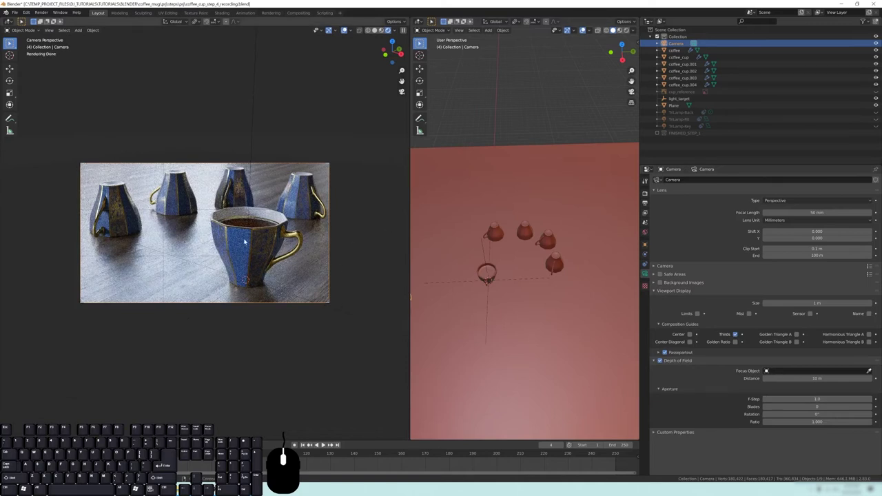
- Set the world background strength to 0 so the HDRI no longer lights the scene, and collapse its Surface settings
{"action": "middle_click_drag", "start_coordinate": [559, 298], "coordinate": [532, 197]}
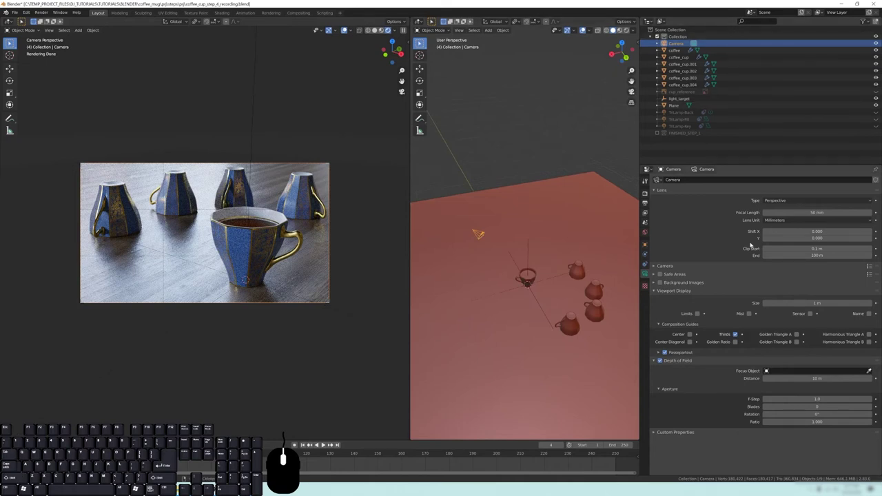
{"action": "left_click", "coordinate": [646, 235]}
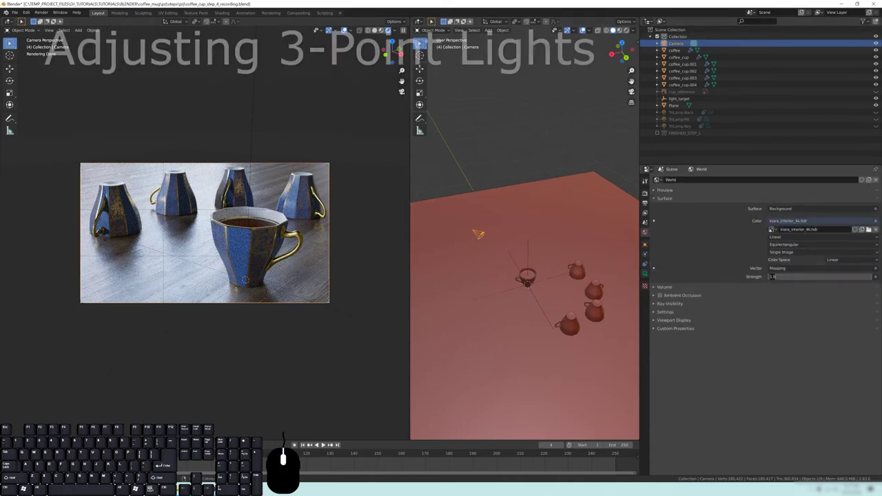
{"action": "type", "text": "0"}
{"action": "key", "text": "Return"}
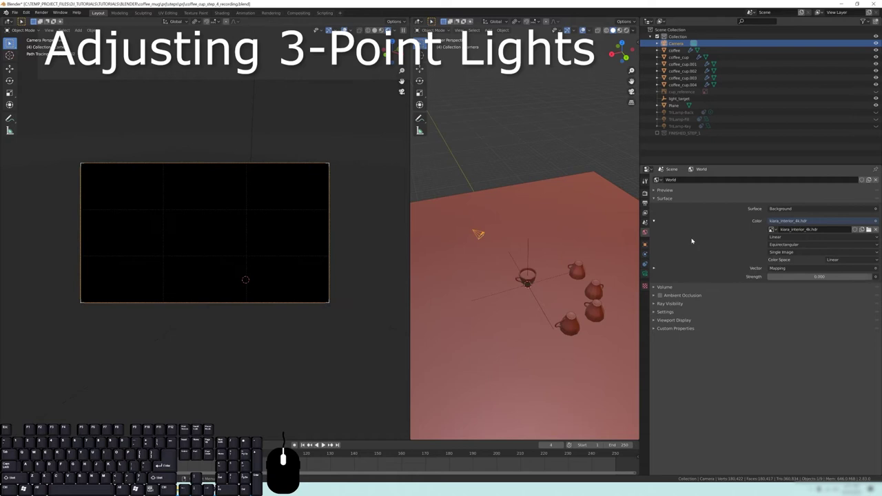
{"action": "left_click", "coordinate": [812, 277]}
{"action": "type", "text": "0.0"}
{"action": "left_click", "coordinate": [669, 200]}
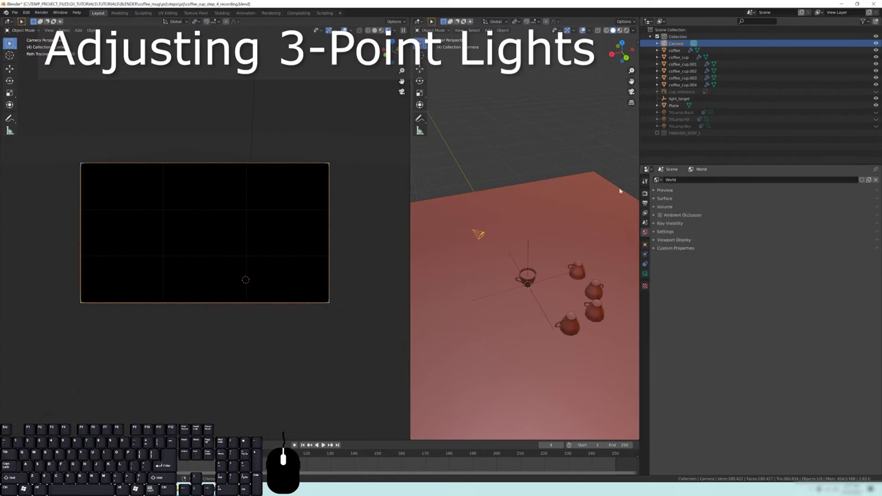
- Unhide the TriLamp-Back, TriLamp-Fill and TriLamp-Key lights and deselect everything
{"action": "middle_click_drag", "start_coordinate": [507, 289], "coordinate": [553, 258]}
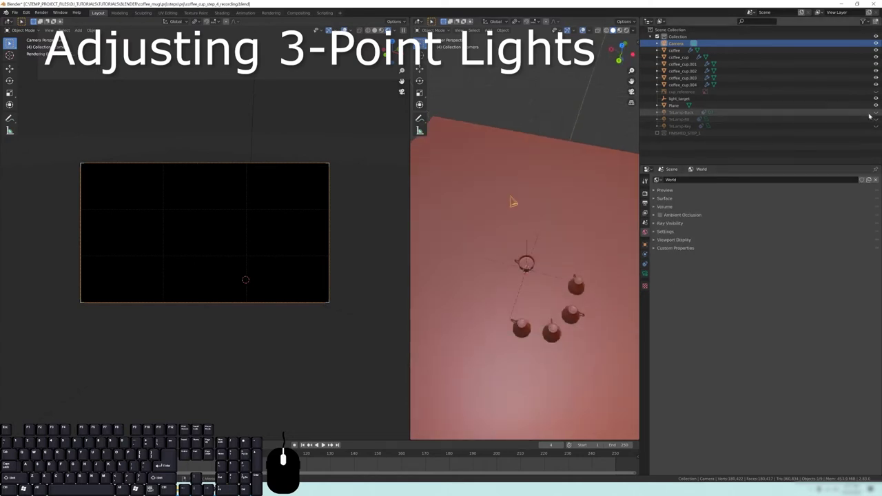
{"action": "left_click_drag", "start_coordinate": [875, 112], "coordinate": [876, 127]}
{"action": "key", "text": "alt+a"}
- Select the key area light and set its power to 500 W
{"action": "middle_click_drag", "start_coordinate": [519, 297], "coordinate": [514, 268]}
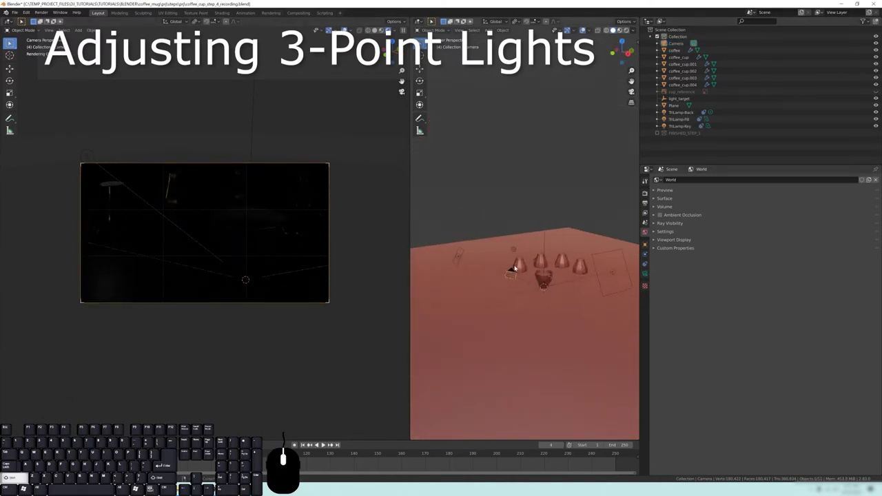
{"action": "left_click", "coordinate": [465, 258]}
{"action": "left_click", "coordinate": [645, 274]}
{"action": "left_click", "coordinate": [817, 225]}
{"action": "type", "text": "500"}
{"action": "key", "text": "Return"}
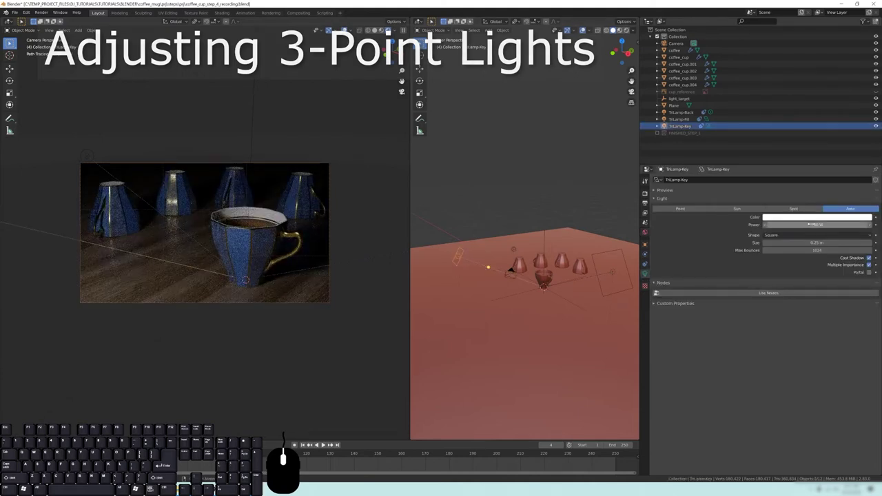
- Select the fill area light and set its power to 250 W
{"action": "left_click", "coordinate": [611, 274]}
{"action": "left_click", "coordinate": [844, 226]}
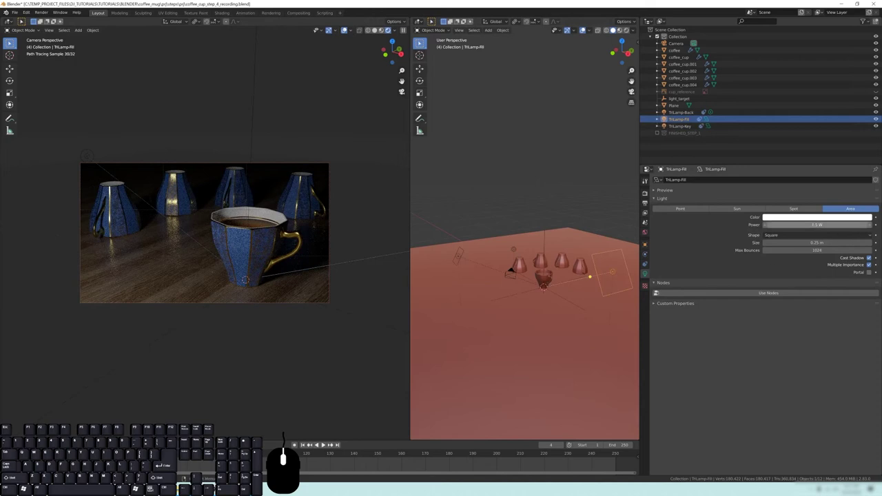
{"action": "type", "text": "250"}
{"action": "key", "text": "Return"}
- Select the back point light and move it in top view farther away behind the upside-down cups
{"action": "mouse_move", "coordinate": [540, 244]}
{"action": "middle_mouse_down"}
{"action": "mouse_move", "coordinate": [528, 251]}
{"action": "mouse_move", "coordinate": [543, 261]}
{"action": "middle_mouse_up"}
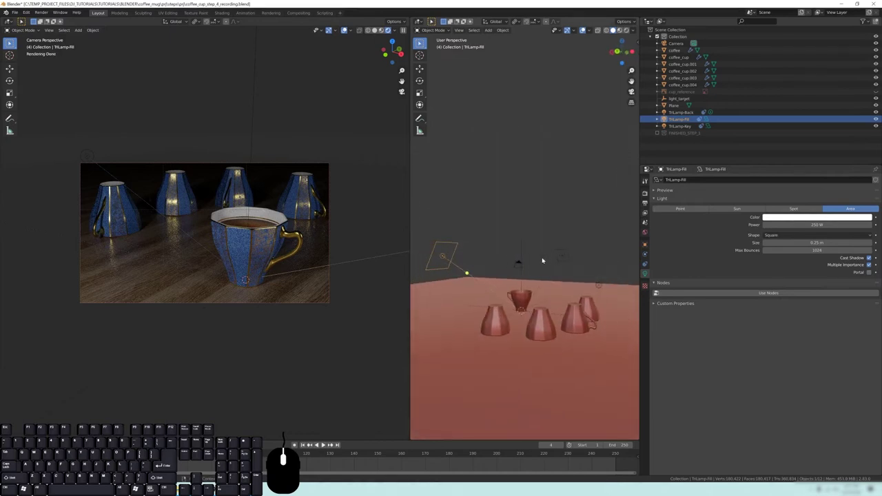
{"action": "left_click", "coordinate": [609, 301]}
{"action": "middle_click_drag", "start_coordinate": [610, 300], "coordinate": [542, 318]}
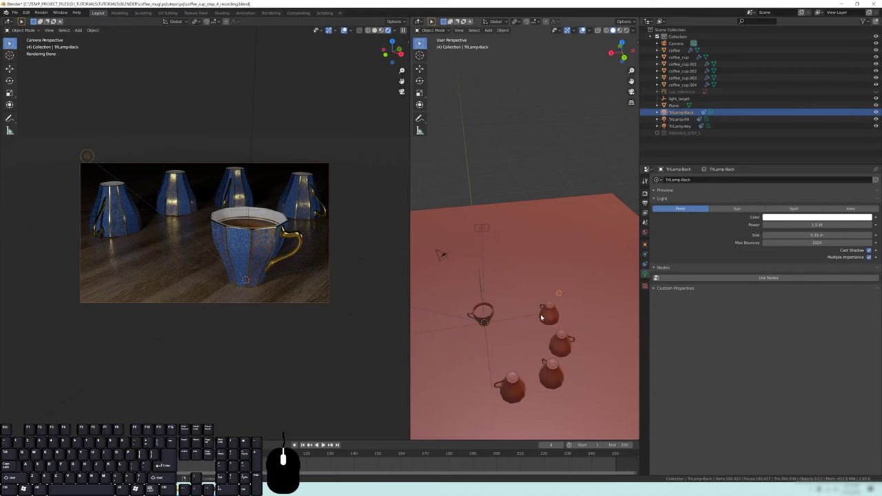
{"action": "key", "text": "KP_7"}
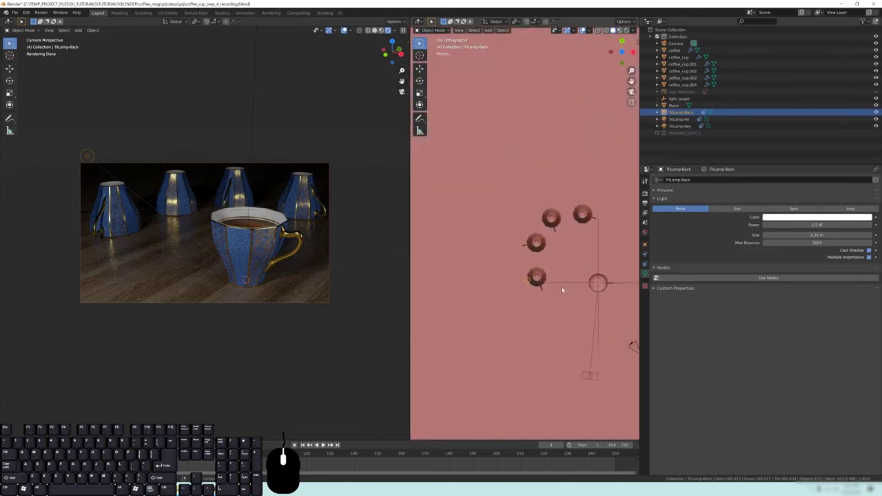
{"action": "middle_click_drag", "start_coordinate": [582, 284], "coordinate": [511, 304], "text": "shift"}
{"action": "key", "text": "g"}
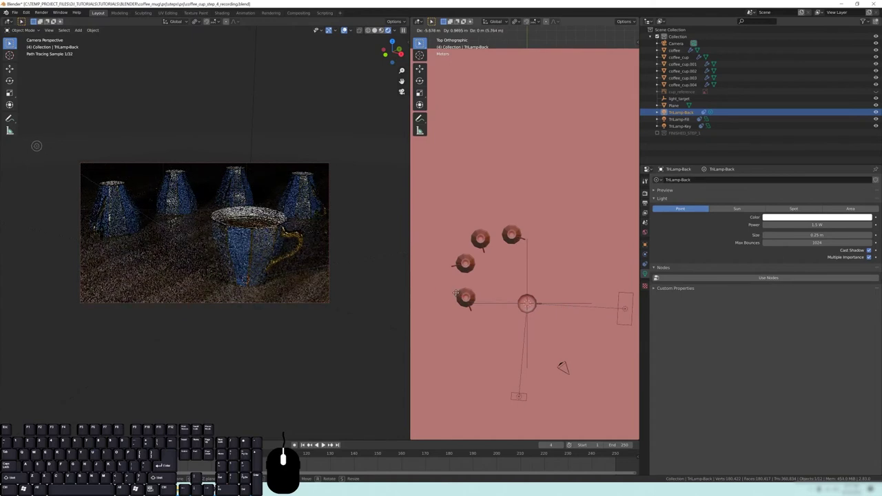
{"action": "left_click", "coordinate": [460, 297]}
- Lower the back light by about 0.9 m along the Z axis
{"action": "middle_click_drag", "start_coordinate": [463, 299], "coordinate": [520, 327]}
{"action": "middle_click_drag", "start_coordinate": [520, 327], "coordinate": [535, 342]}
{"action": "key", "text": "g"}
{"action": "key", "text": "z"}
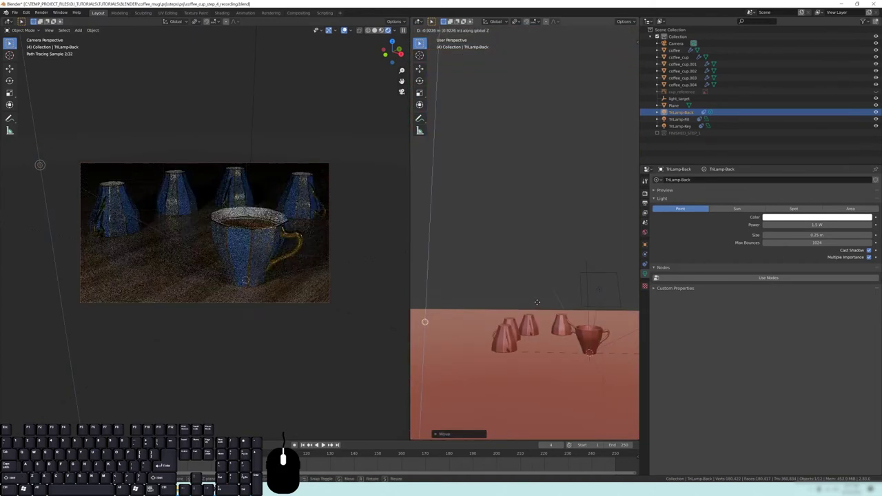
{"action": "left_click", "coordinate": [536, 304]}
- Set the back light's power to 250 W and its size to 0.2 m
{"action": "left_click", "coordinate": [829, 226]}
{"action": "type", "text": "250"}
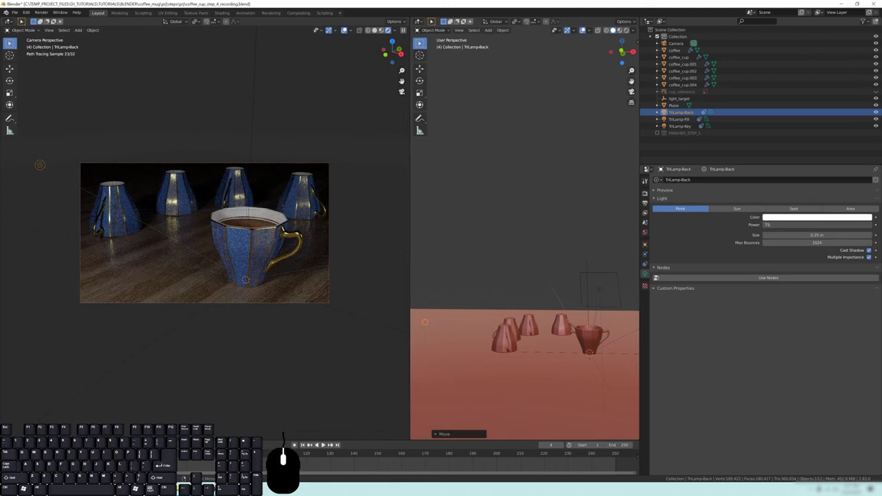
{"action": "key", "text": "Return"}
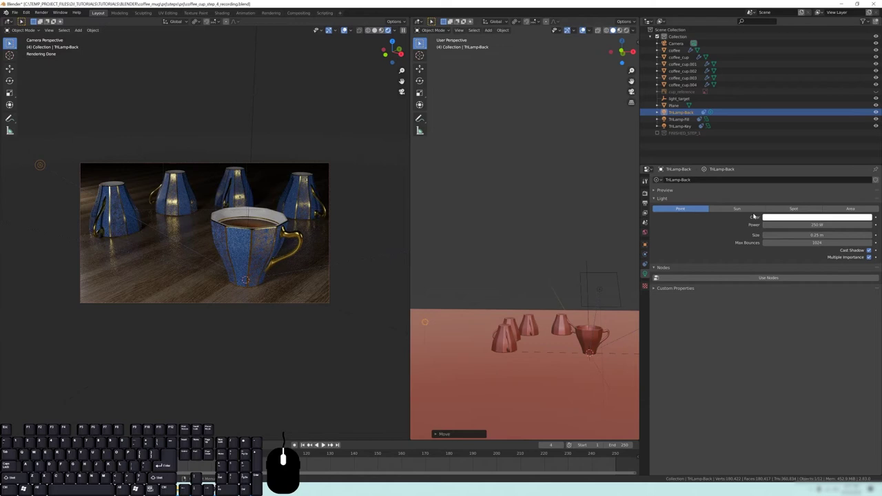
{"action": "left_click", "coordinate": [793, 235]}
{"action": "type", "text": "0.2"}
{"action": "key", "text": "Return"}
- Shift the back light in top view by about 2 m, mainly along Y, towards the middle of the cup arc
{"action": "middle_click_drag", "start_coordinate": [528, 277], "coordinate": [496, 309]}
{"action": "key", "text": "KP_7"}
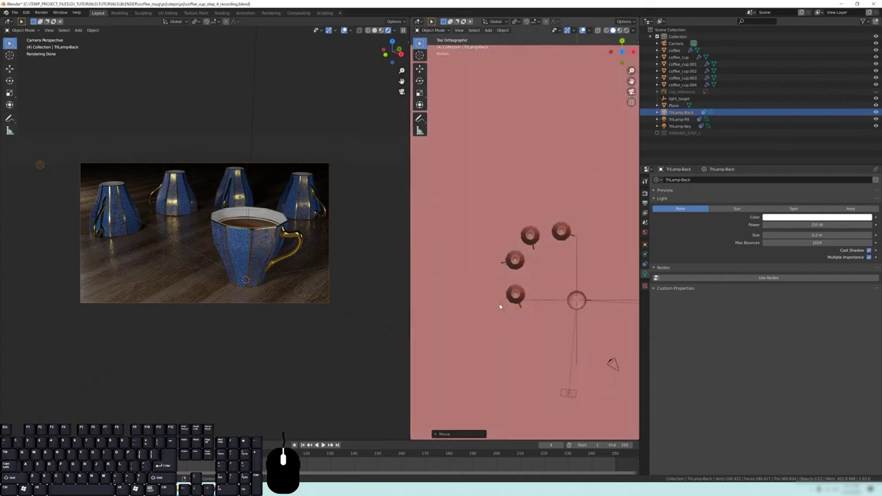
{"action": "key", "text": "g"}
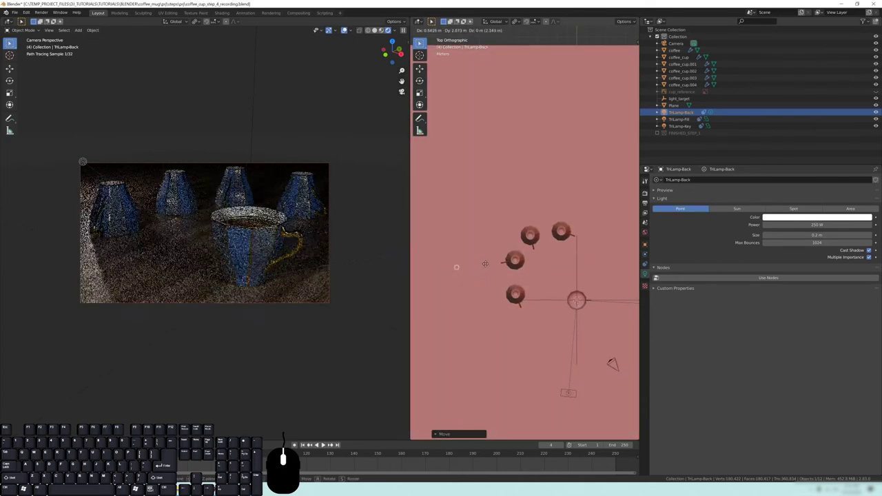
{"action": "left_click", "coordinate": [480, 267]}
- Raise the back light's power to 600 W
{"action": "left_click", "coordinate": [813, 235]}
{"action": "left_click", "coordinate": [817, 225]}
{"action": "left_click", "coordinate": [817, 225]}
{"action": "type", "text": "600"}
{"action": "key", "text": "Return"}
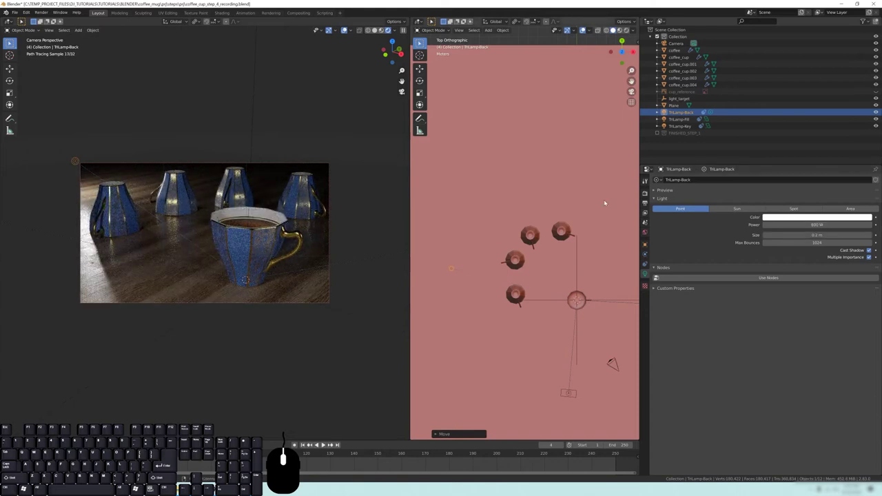
- Nudge the back light slightly farther from the cups in top view, deselect it and check the rendered camera view
{"action": "key", "text": "g"}
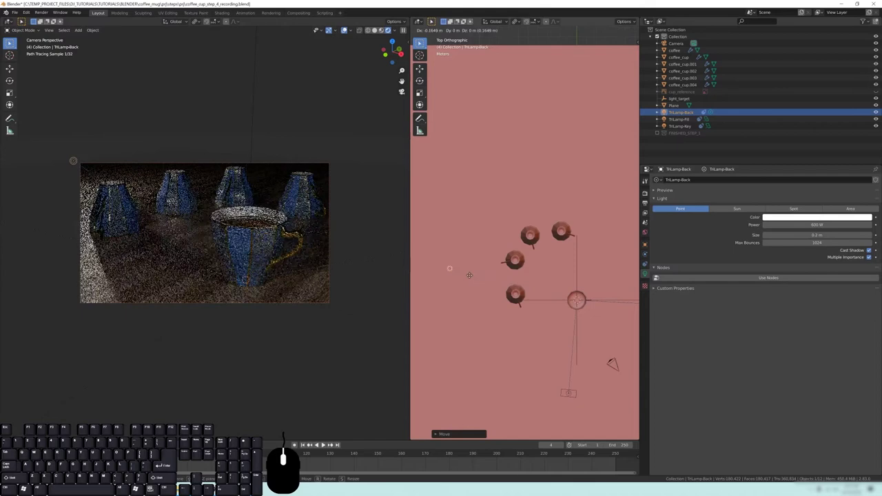
{"action": "left_click", "coordinate": [463, 269]}
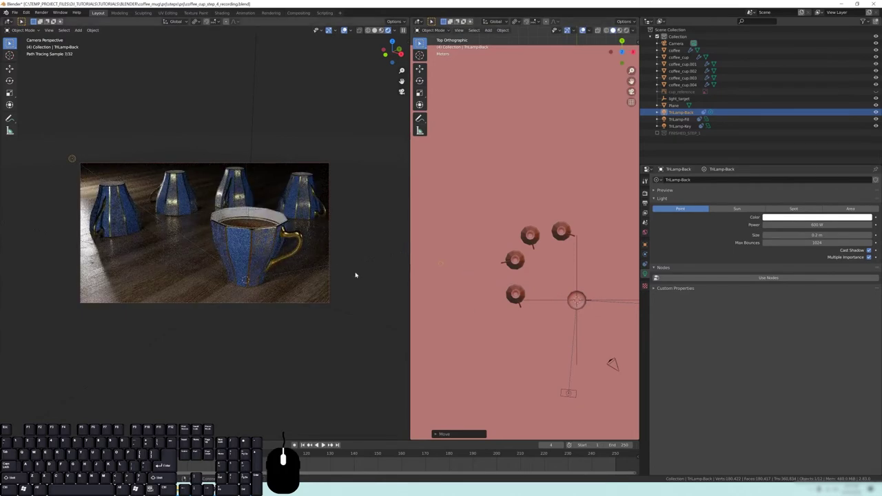
{"action": "key", "text": "alt+a"}
{"action": "scroll", "coordinate": [314, 266], "scroll_direction": "up", "scroll_amount": 1}
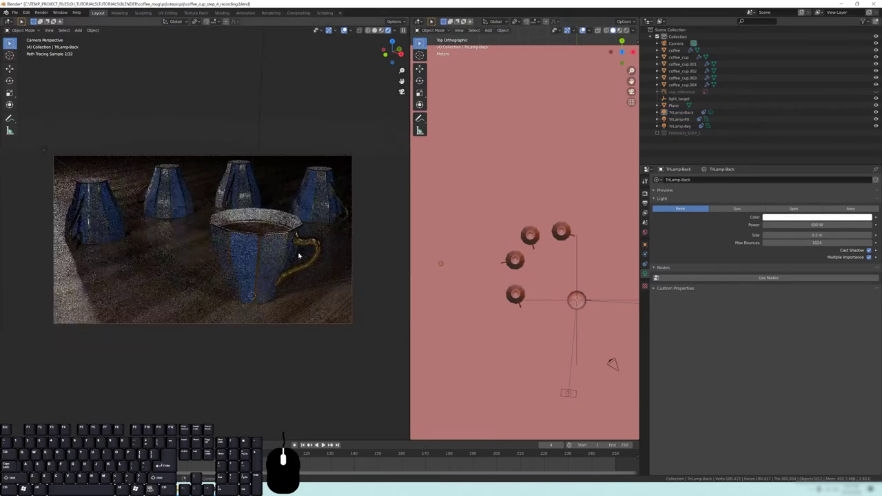
- Restore the HDRI lighting by setting the world background strength to 1, and save the file
{"action": "left_click", "coordinate": [646, 233]}
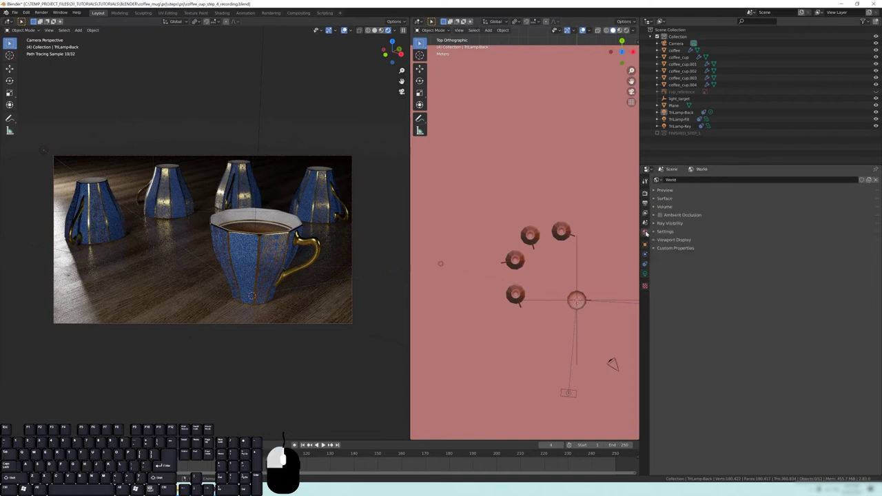
{"action": "left_click", "coordinate": [657, 199]}
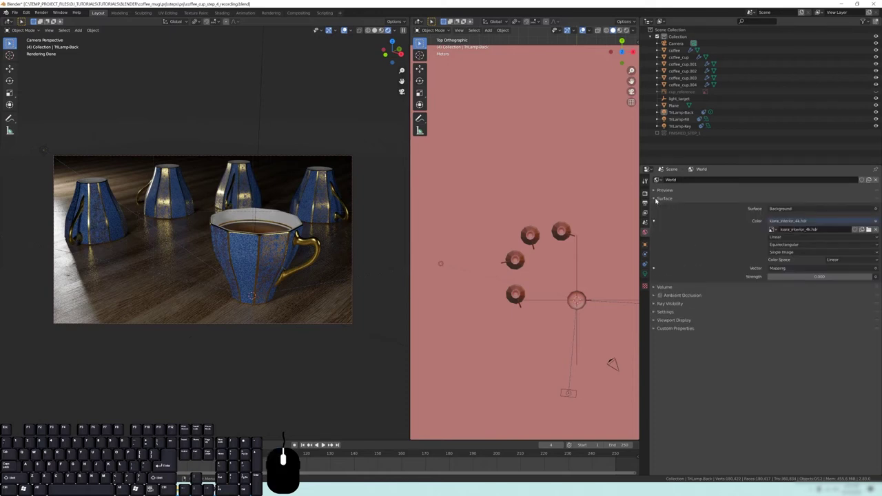
{"action": "left_click", "coordinate": [821, 276]}
{"action": "type", "text": "1"}
{"action": "key", "text": "Return"}
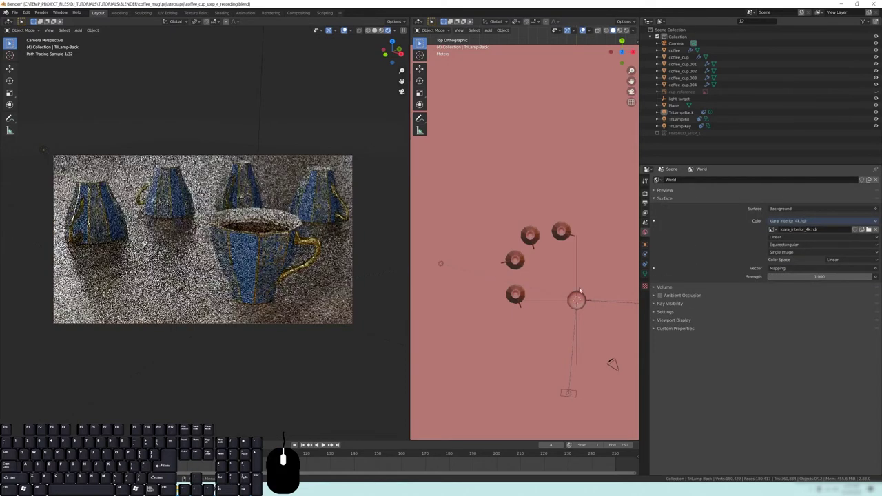
{"action": "key", "text": "ctrl+s"}
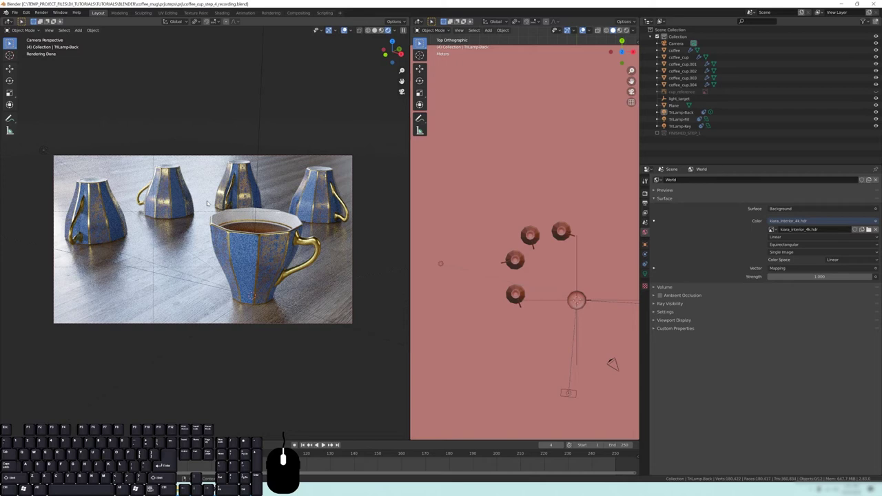
- Open the Color Management settings in the scene's render properties
{"action": "left_click", "coordinate": [645, 194]}
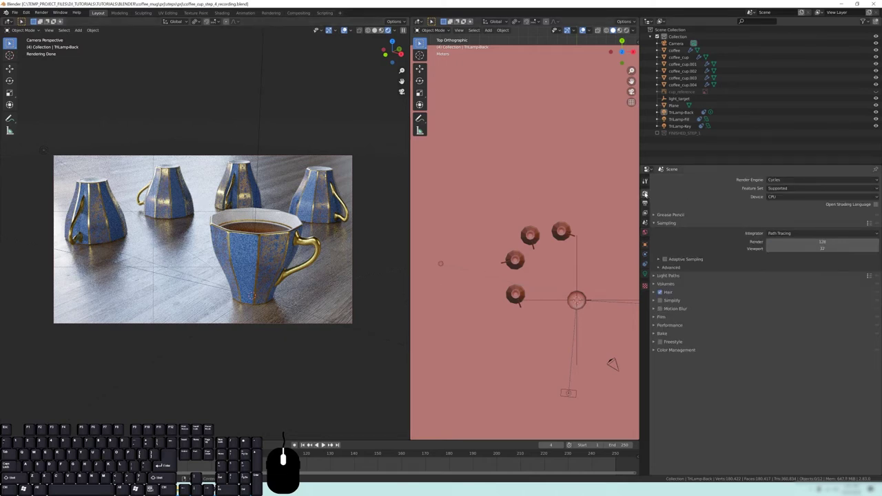
{"action": "left_click", "coordinate": [689, 352]}
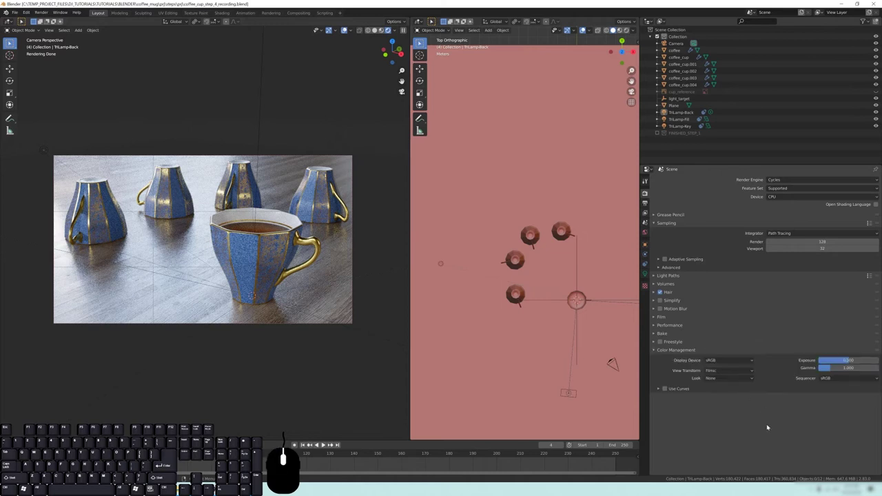
{"action": "left_click", "coordinate": [727, 371]}
- Set the interface resolution scale to 1.5 in the preferences and close them
{"action": "left_click", "coordinate": [26, 12]}
{"action": "left_click", "coordinate": [38, 111]}
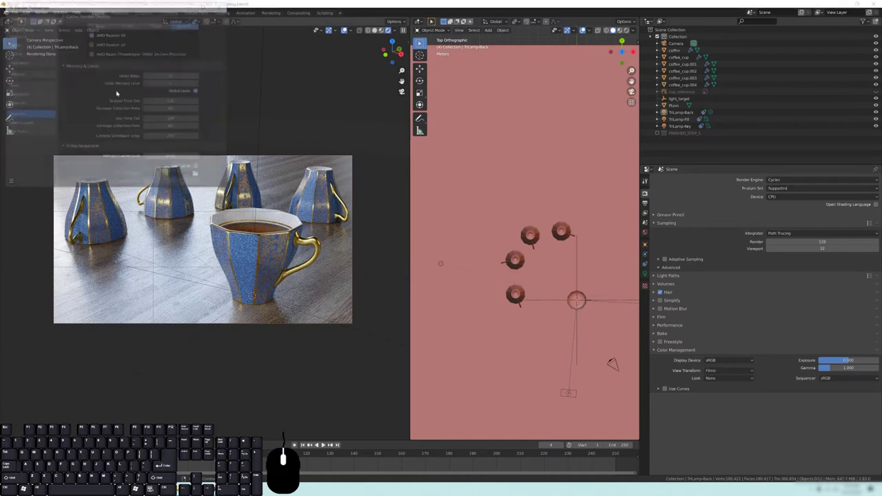
{"action": "left_click", "coordinate": [170, 25]}
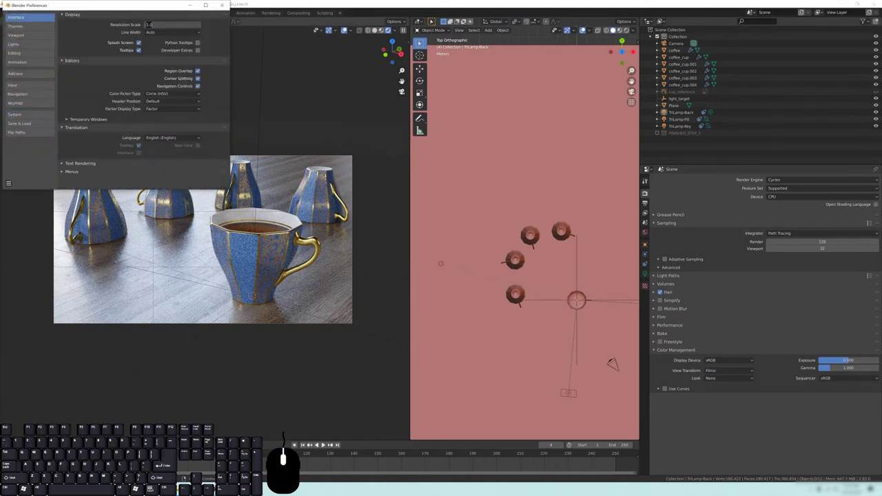
{"action": "type", "text": "1.5"}
{"action": "key", "text": "Return"}
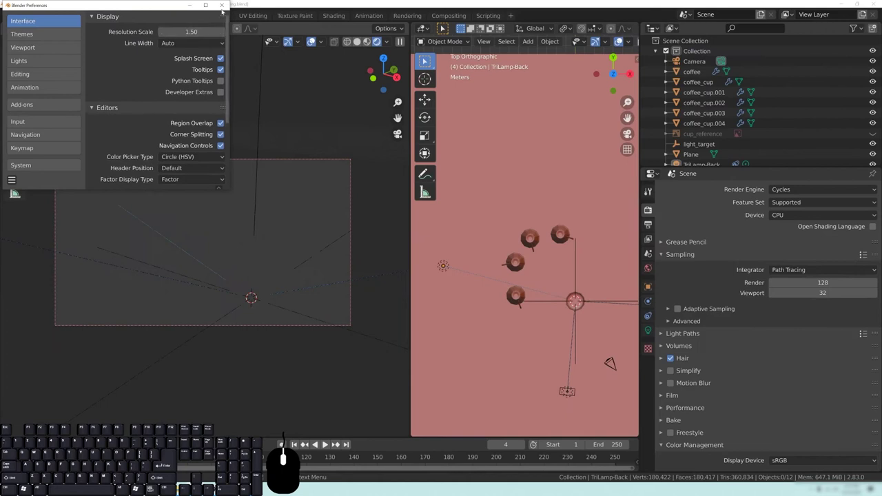
{"action": "left_click", "coordinate": [221, 4]}
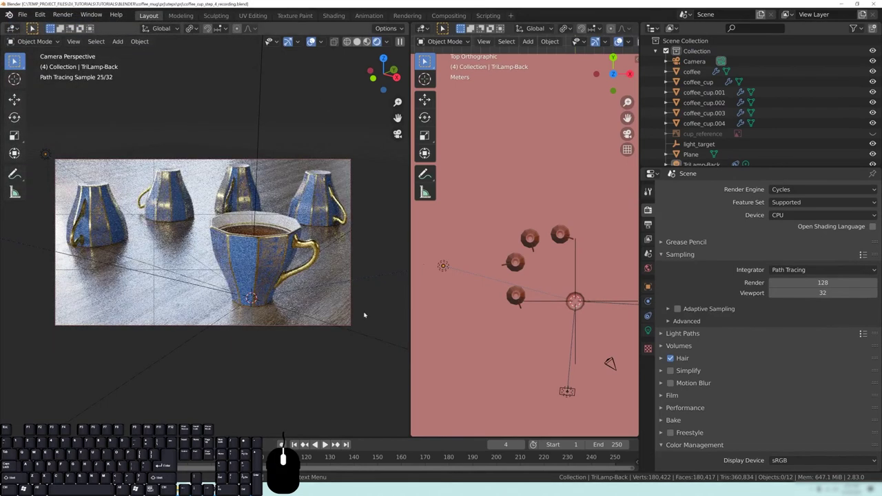
- Collapse the Sampling settings and switch the Color Management view transform to False Color
{"action": "left_click", "coordinate": [678, 255]}
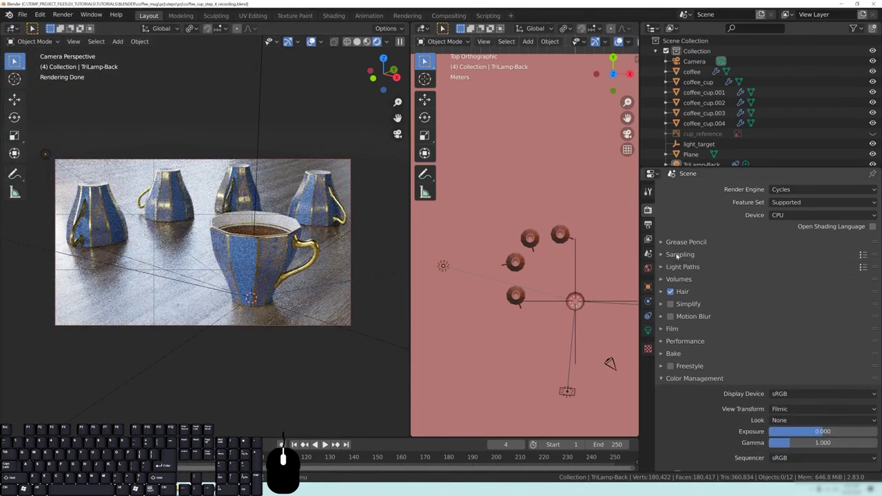
{"action": "scroll", "coordinate": [718, 413], "scroll_direction": "down", "scroll_amount": 1}
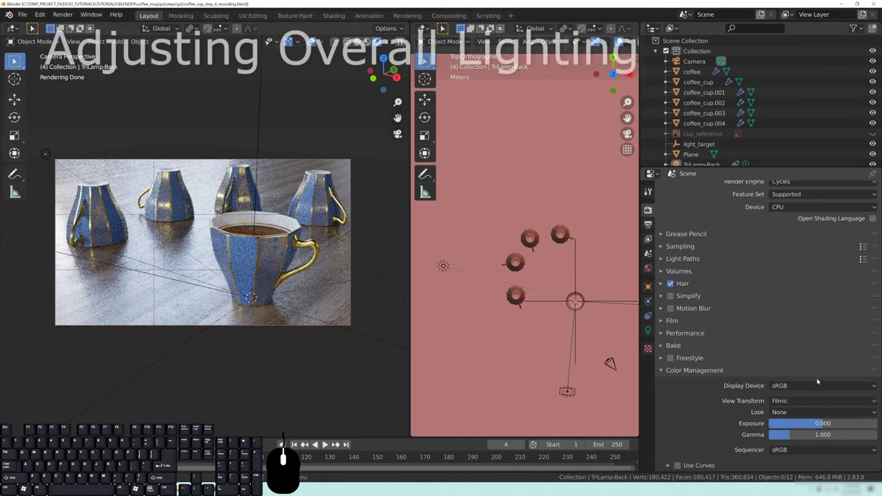
{"action": "left_click", "coordinate": [786, 401]}
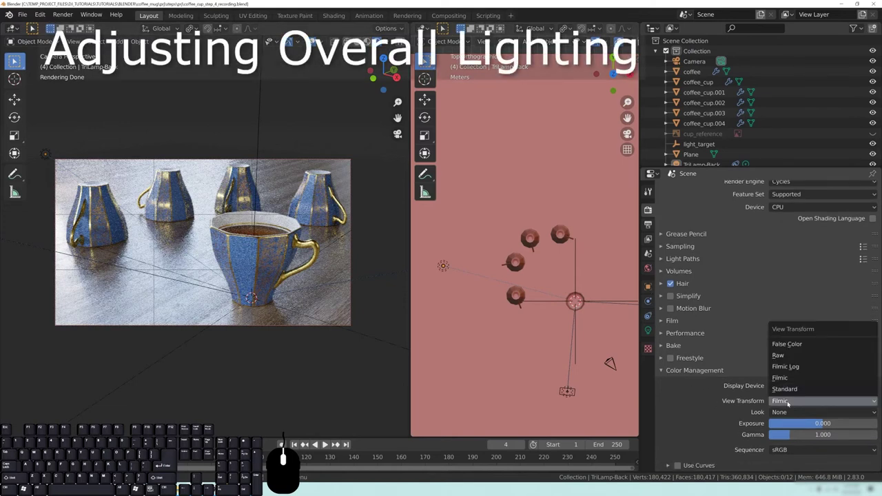
{"action": "left_click", "coordinate": [792, 345]}
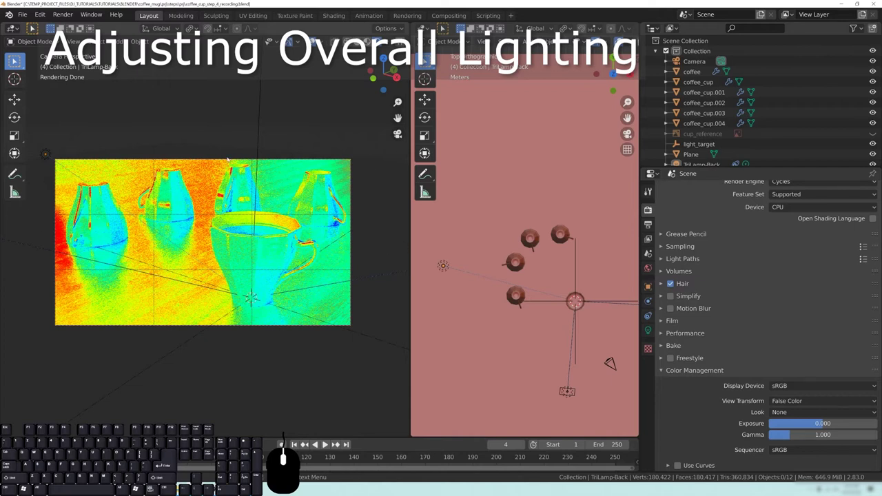
- Hide and show the TriLamp-Back light to compare its effect on the False Color render
{"action": "scroll", "coordinate": [827, 124], "scroll_direction": "down", "scroll_amount": 3}
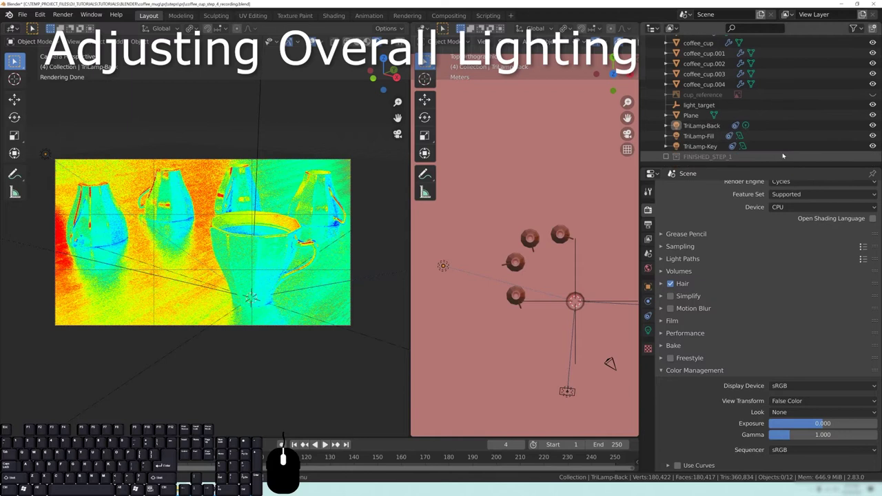
{"action": "left_click", "coordinate": [872, 126]}
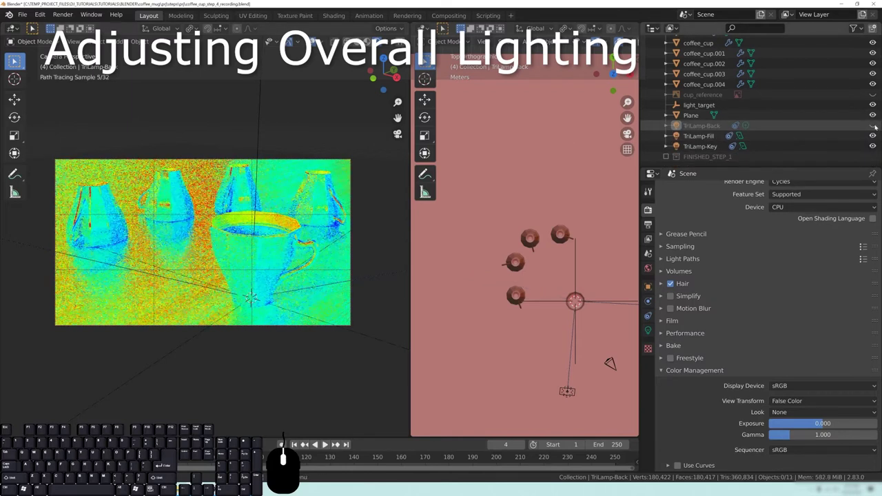
{"action": "left_click", "coordinate": [872, 126]}
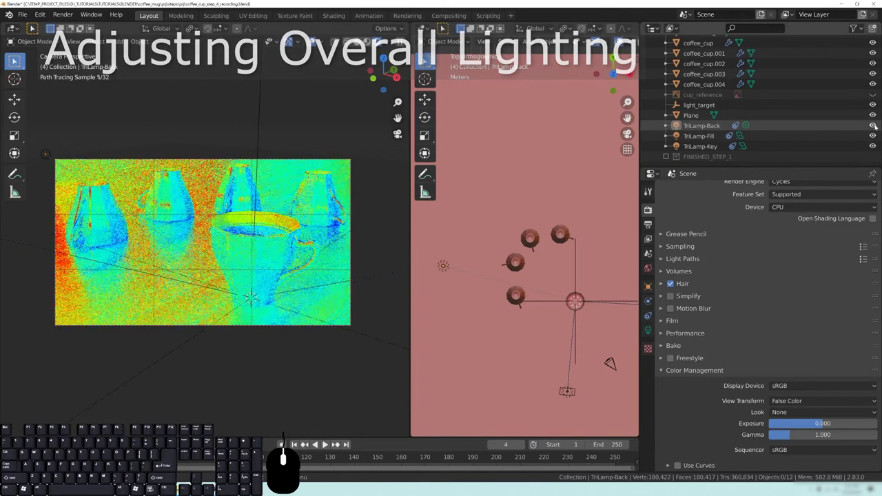
- Select the TriLamp-Back light and set its power to 350 W
{"action": "left_click", "coordinate": [444, 267]}
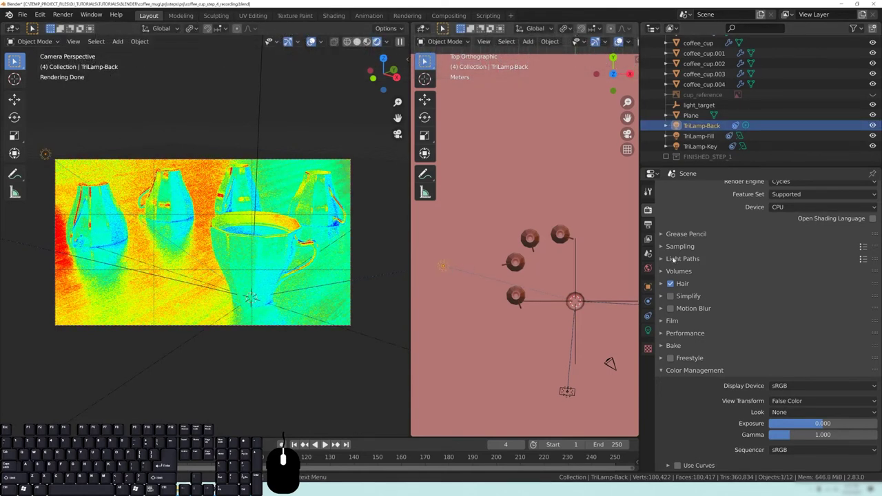
{"action": "left_click", "coordinate": [647, 331]}
{"action": "left_click", "coordinate": [784, 257]}
{"action": "type", "text": "500"}
{"action": "key", "text": "Return"}
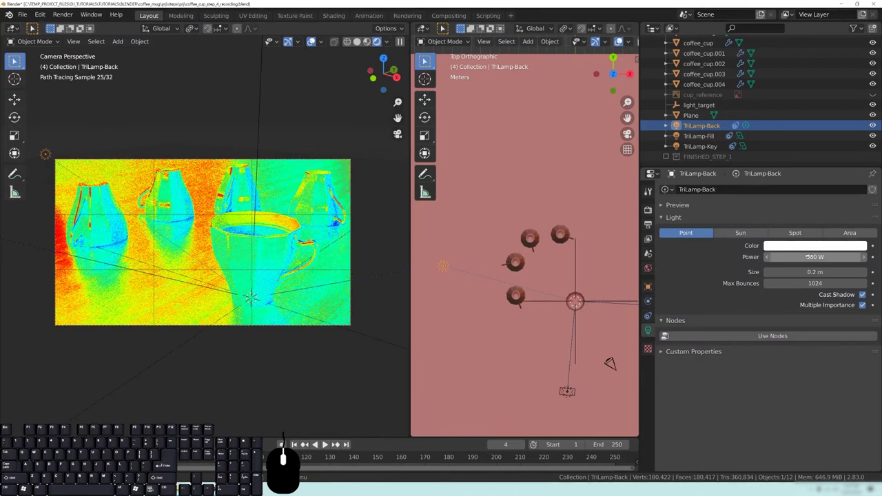
{"action": "left_click", "coordinate": [808, 256]}
{"action": "type", "text": "350"}
{"action": "key", "text": "Return"}
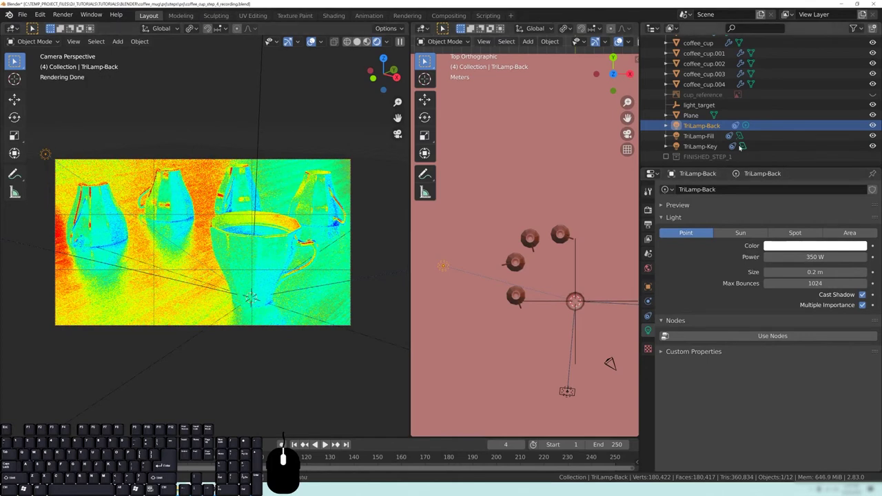
- Set the world background strength of the HDRI to 0.5
{"action": "left_click", "coordinate": [648, 269]}
{"action": "left_click", "coordinate": [819, 334]}
{"action": "key", "text": "BackSpace"}
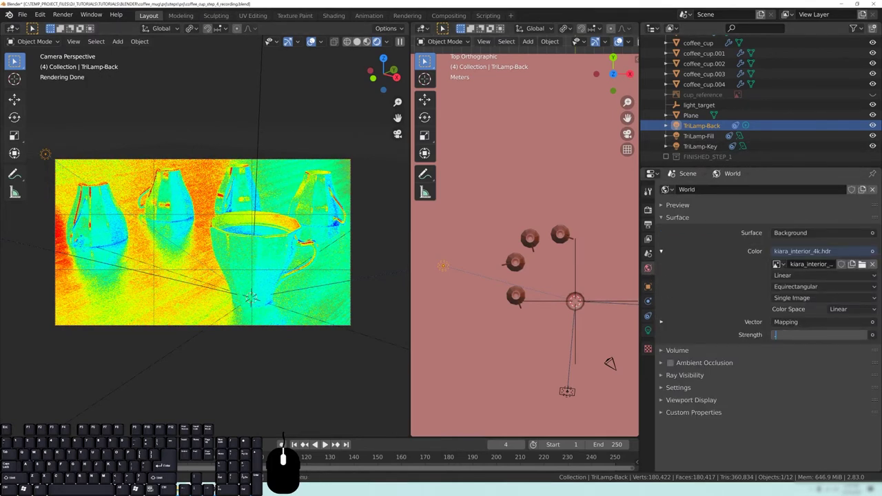
{"action": "type", "text": "0.5"}
{"action": "key", "text": "Return"}
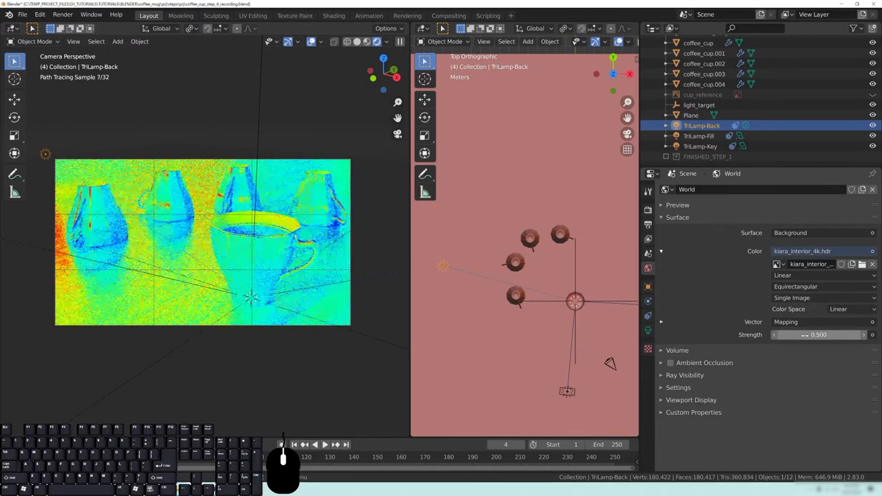
- Try the world background strength at 0 to judge the lamps alone, and return it to 0.5
{"action": "left_click", "coordinate": [804, 335]}
{"action": "type", "text": "0"}
{"action": "key", "text": "Return"}
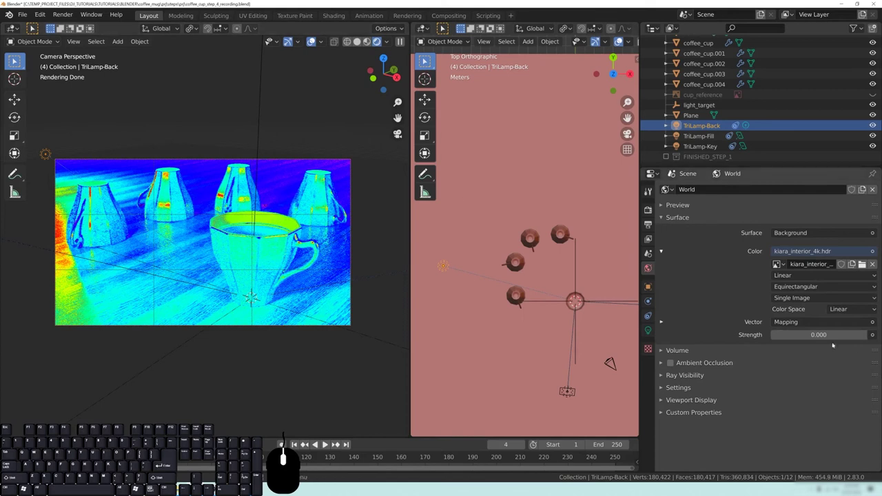
{"action": "left_click", "coordinate": [800, 335]}
{"action": "type", "text": ".0.5"}
{"action": "key", "text": "Return"}
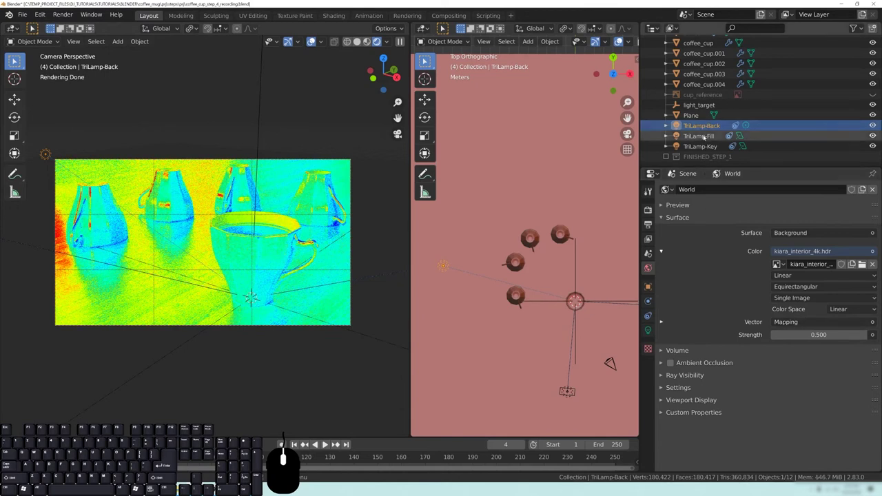
- Lower the TriLamp-Back light's power to 250 W, and further to 200 W
{"action": "left_click", "coordinate": [648, 330]}
{"action": "left_click", "coordinate": [816, 256]}
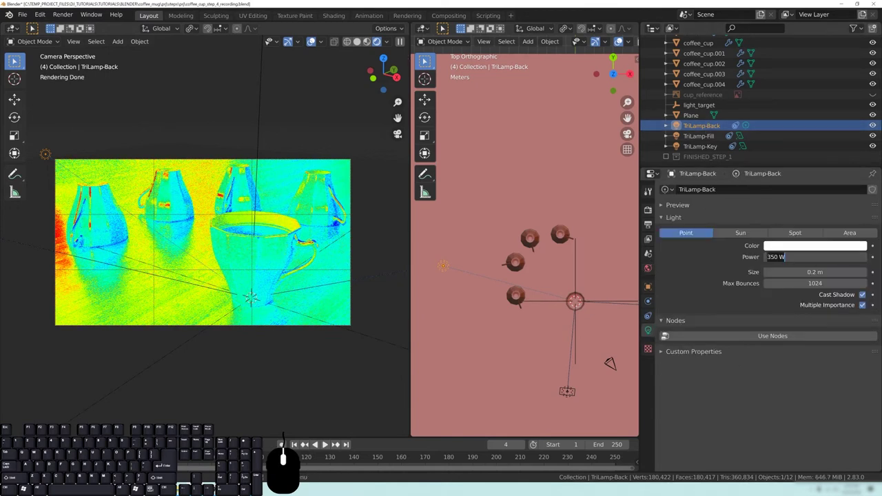
{"action": "type", "text": "250"}
{"action": "key", "text": "Return"}
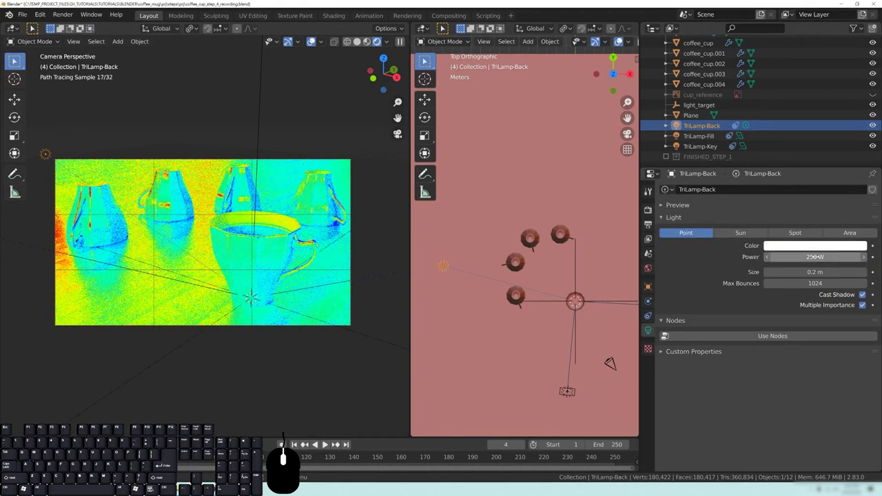
{"action": "left_click", "coordinate": [816, 257]}
{"action": "key", "text": "BackSpace"}
{"action": "key", "text": "BackSpace"}
{"action": "key", "text": "BackSpace"}
{"action": "key", "text": "BackSpace"}
{"action": "key", "text": "BackSpace"}
{"action": "type", "text": "200"}
{"action": "key", "text": "Return"}
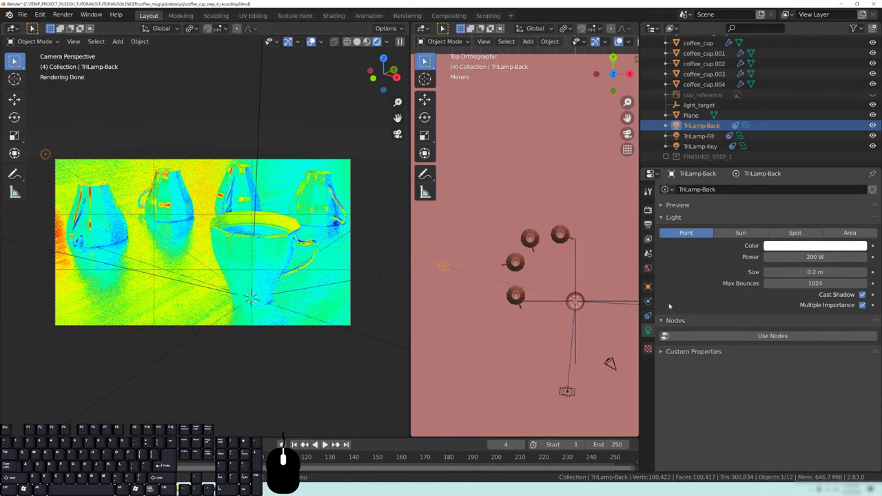
- Set the Color Management view transform to Filmic and keep the camera view in Rendered shading
{"action": "left_click", "coordinate": [648, 211]}
{"action": "left_click", "coordinate": [649, 225]}
{"action": "left_click", "coordinate": [648, 211]}
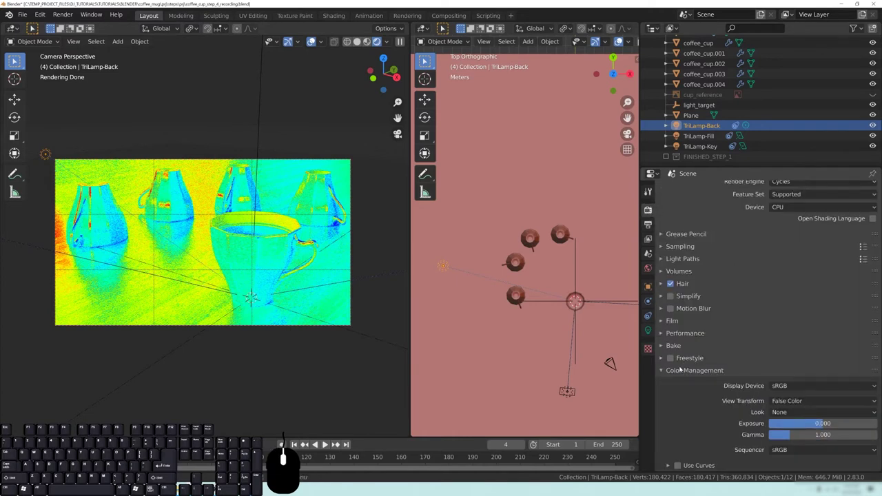
{"action": "left_click", "coordinate": [682, 371]}
{"action": "left_click", "coordinate": [686, 378]}
{"action": "left_click", "coordinate": [793, 410]}
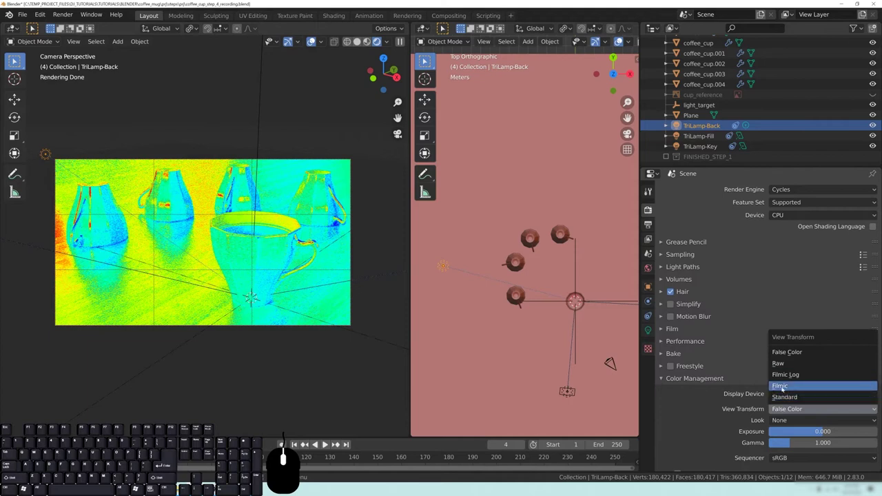
{"action": "left_click", "coordinate": [782, 387]}
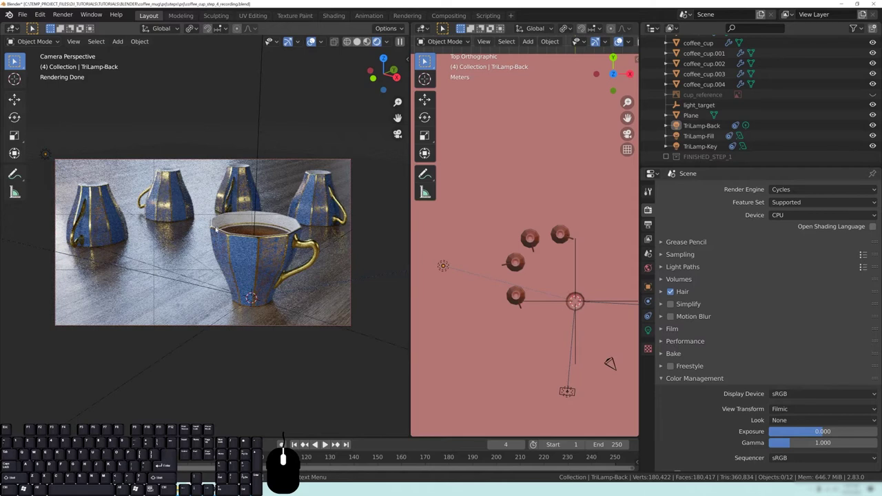
{"action": "scroll", "coordinate": [216, 230], "scroll_direction": "up", "scroll_amount": 1}
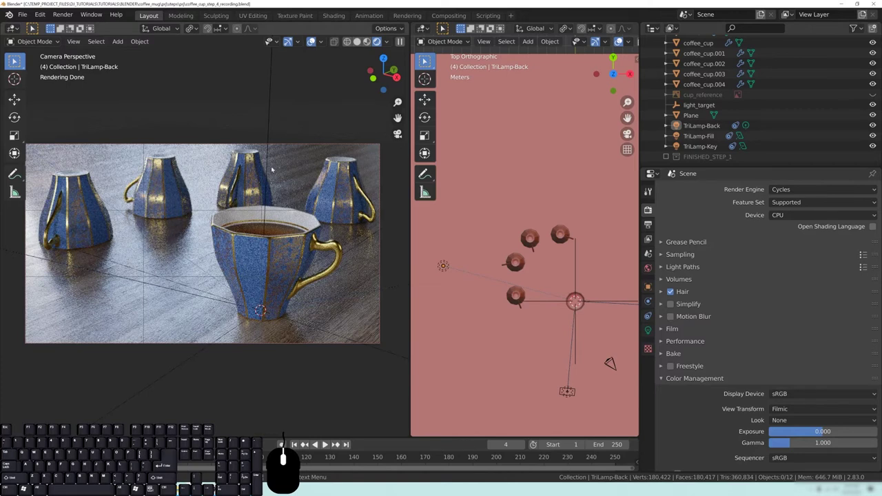
{"action": "key", "text": "z"}
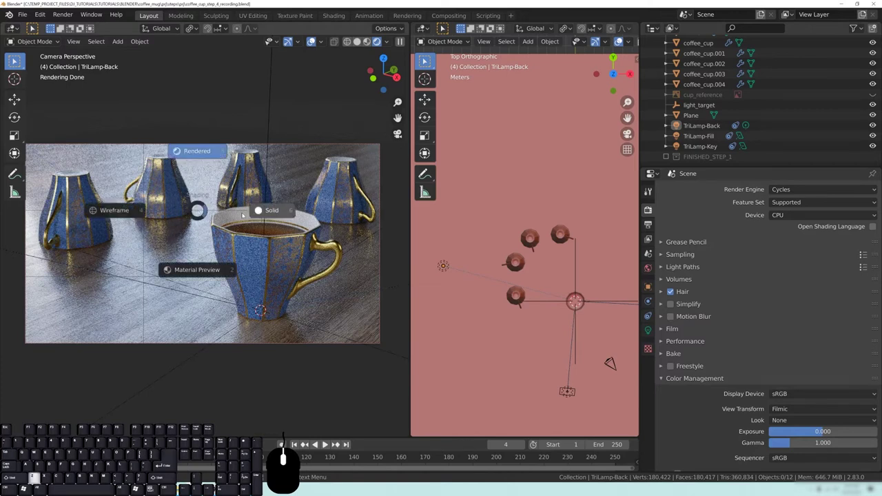
{"action": "left_click", "coordinate": [197, 151]}
{"action": "key", "text": "shift"}
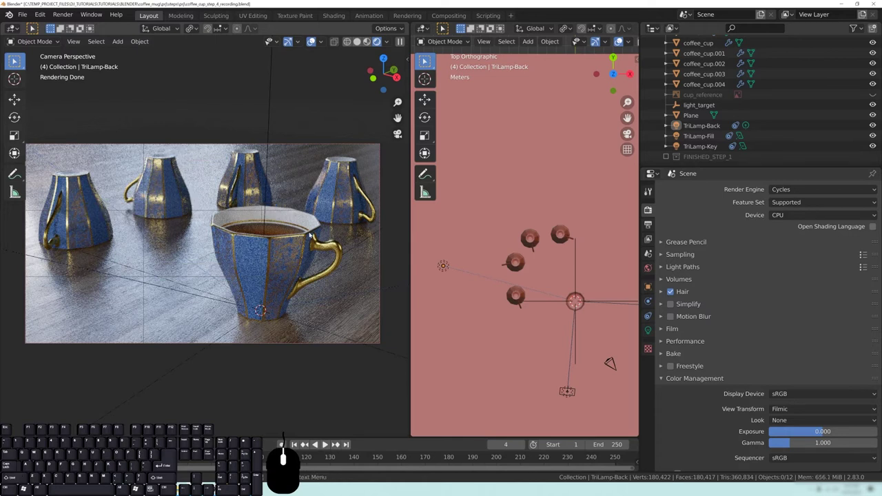
- Select the table plane and replace the top view with the Shader Editor, bringing its Layer Weight node chain into view
{"action": "left_click", "coordinate": [212, 185]}
{"action": "left_click", "coordinate": [422, 28]}
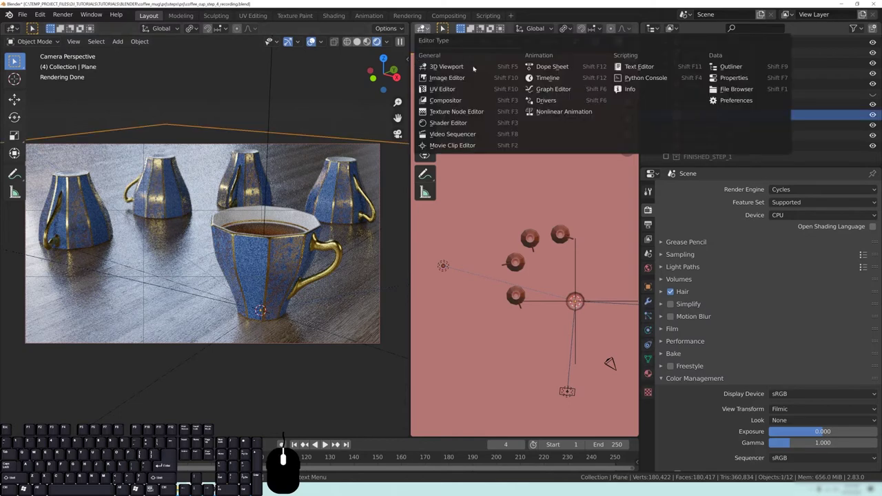
{"action": "left_click", "coordinate": [448, 124]}
{"action": "scroll", "coordinate": [529, 287], "scroll_direction": "down", "scroll_amount": 5}
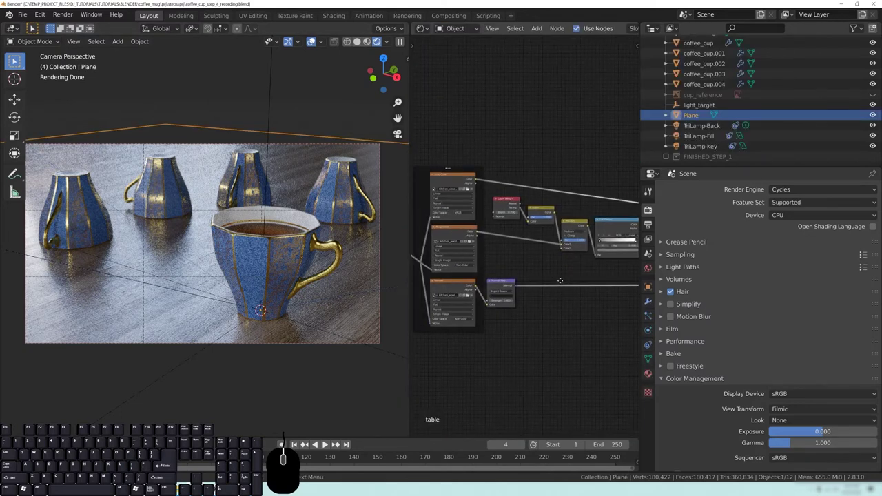
{"action": "left_click_drag", "start_coordinate": [508, 200], "coordinate": [515, 199]}
{"action": "middle_click_drag", "start_coordinate": [569, 250], "coordinate": [518, 252]}
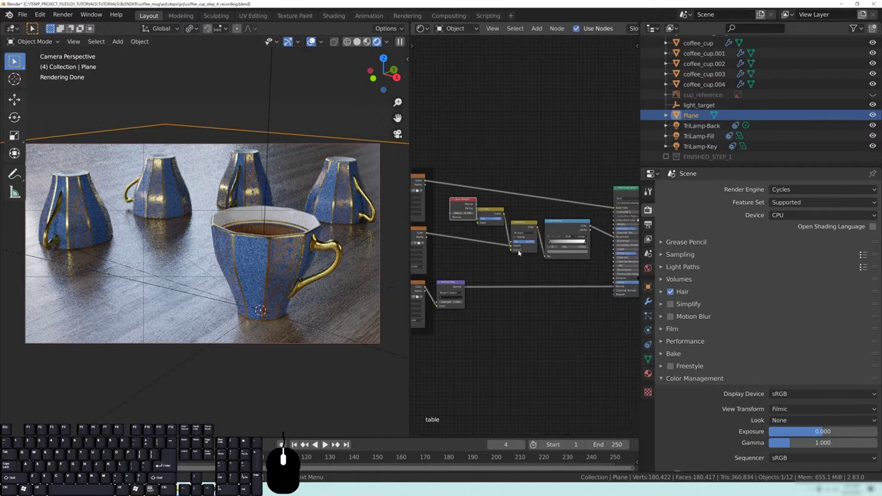
{"action": "scroll", "coordinate": [522, 238], "scroll_direction": "up", "scroll_amount": 1}
{"action": "left_click_drag", "start_coordinate": [485, 206], "coordinate": [534, 229]}
{"action": "middle_click_drag", "start_coordinate": [491, 228], "coordinate": [516, 233]}
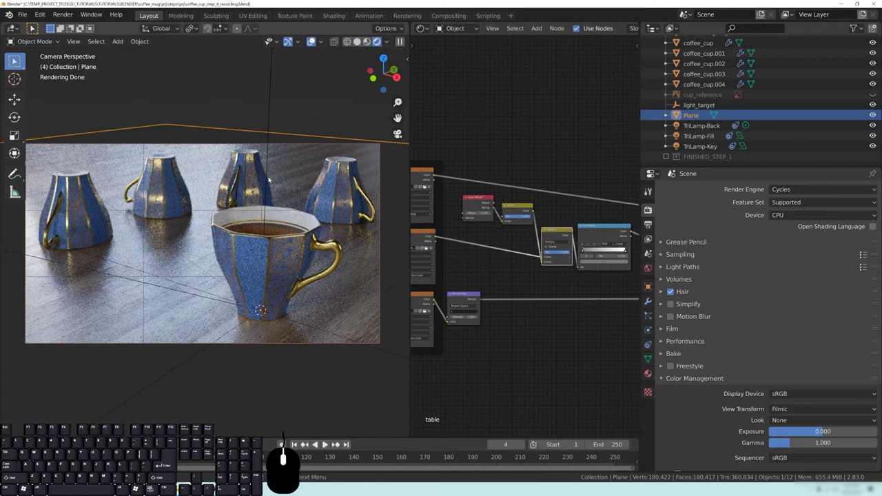
- Select the coffee and each of the cups in turn to examine their material nodes
{"action": "left_click", "coordinate": [253, 232]}
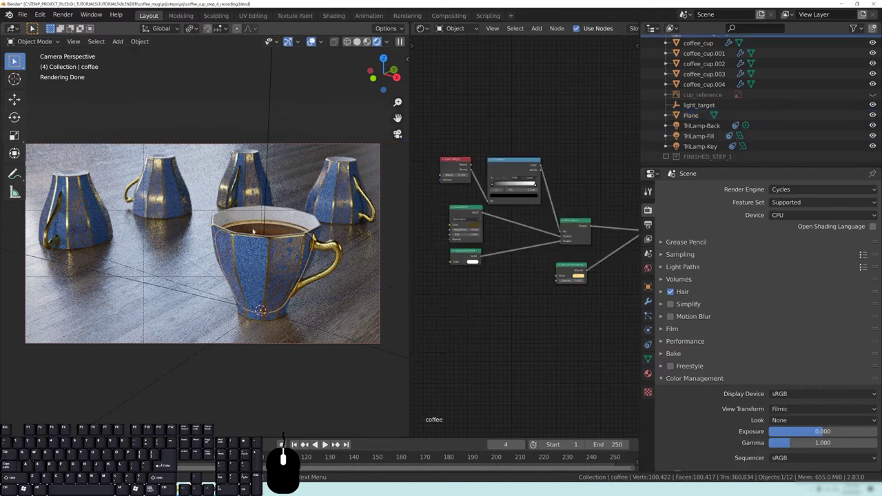
{"action": "left_click", "coordinate": [339, 186]}
{"action": "left_click", "coordinate": [245, 182]}
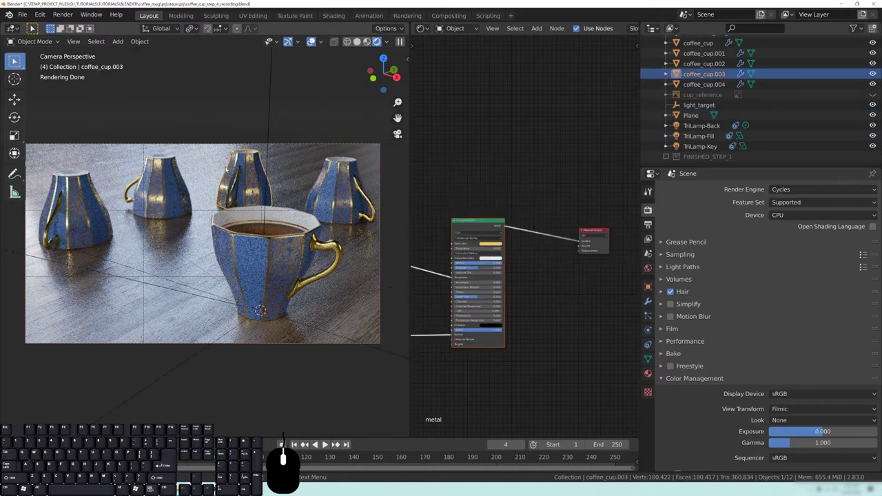
{"action": "left_click", "coordinate": [162, 188]}
{"action": "left_click", "coordinate": [61, 204]}
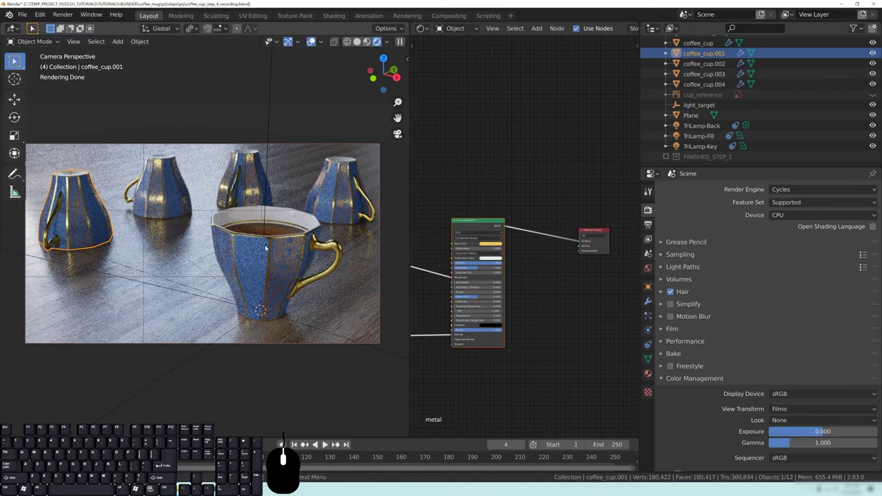
{"action": "left_click", "coordinate": [263, 257]}
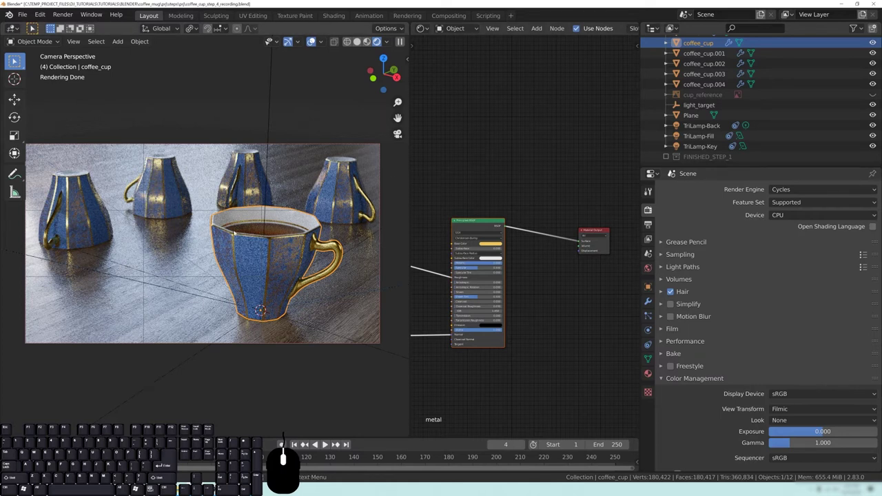
- Save the file and slightly rearrange the Layer Weight node chain in the table plane's material
{"action": "left_click", "coordinate": [198, 261]}
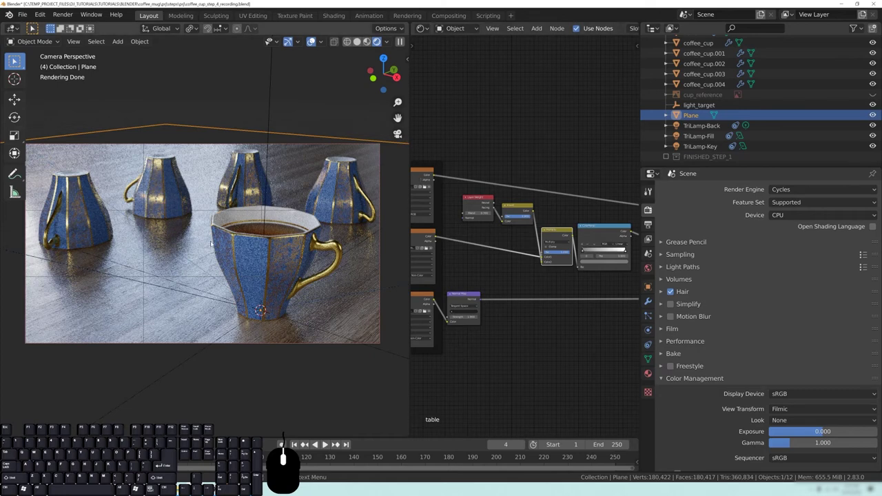
{"action": "key", "text": "ctrl+s"}
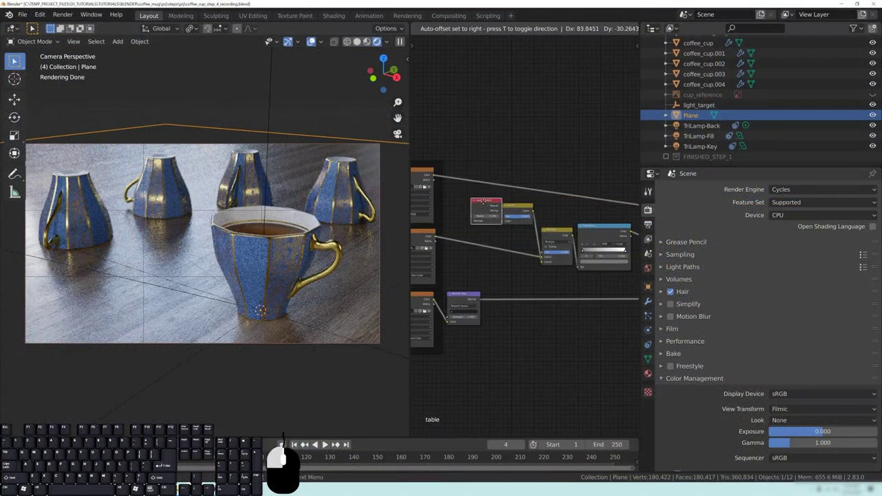
{"action": "left_click_drag", "start_coordinate": [506, 208], "coordinate": [502, 211]}
{"action": "left_click_drag", "start_coordinate": [558, 235], "coordinate": [554, 238]}
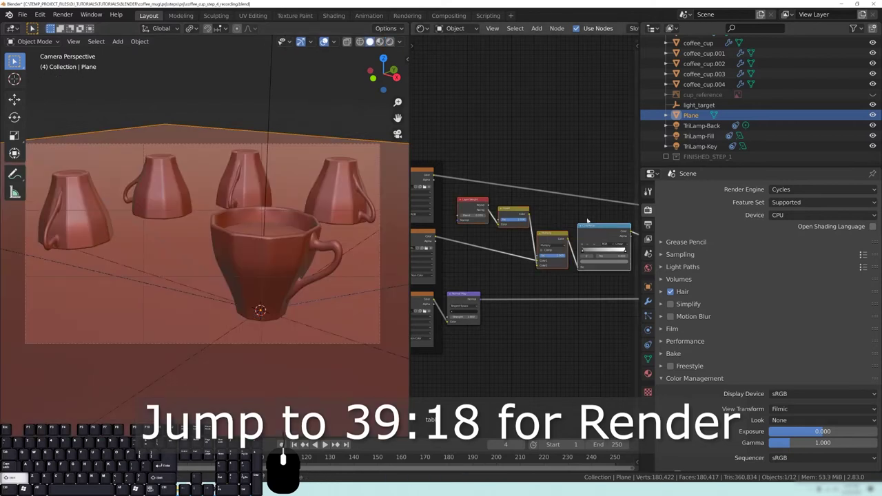
- Select the Multiply, Invert and Layer Weight nodes together in the table material
{"action": "middle_click_drag", "start_coordinate": [589, 207], "coordinate": [537, 215]}
{"action": "middle_click_drag", "start_coordinate": [470, 225], "coordinate": [513, 217]}
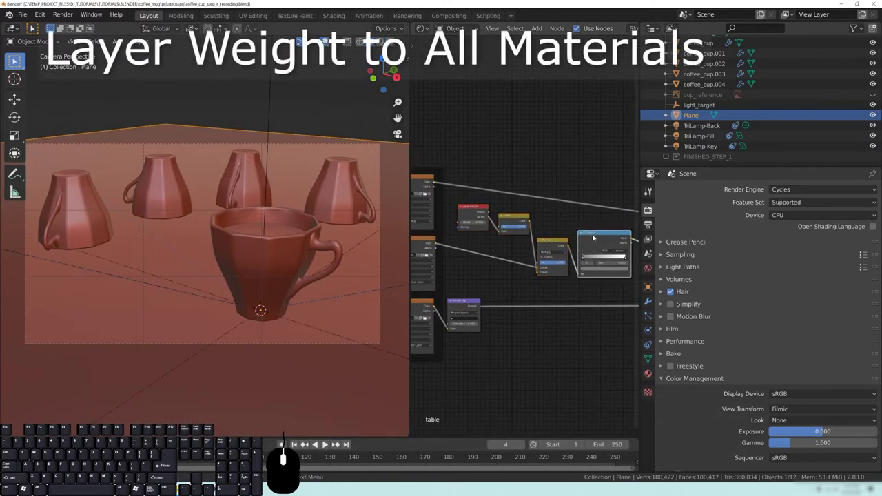
{"action": "middle_click_drag", "start_coordinate": [571, 224], "coordinate": [551, 223]}
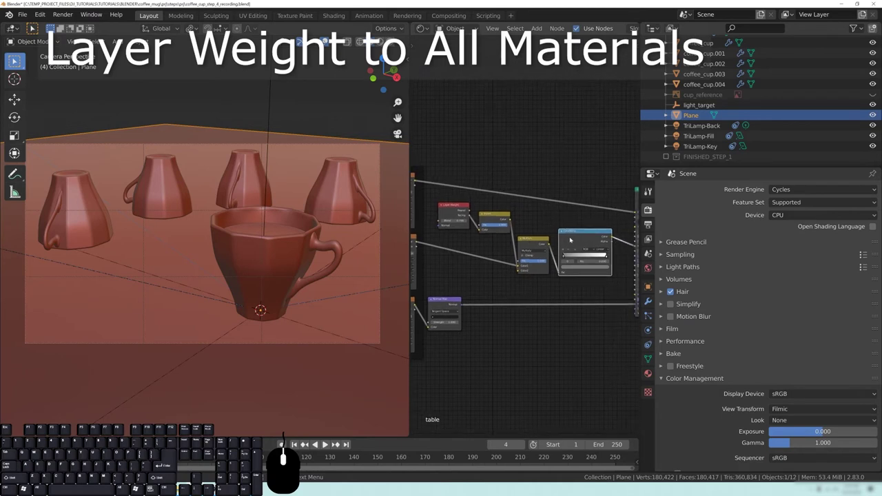
{"action": "left_click", "coordinate": [534, 241]}
{"action": "middle_click_drag", "start_coordinate": [520, 220], "coordinate": [555, 221]}
{"action": "left_click", "coordinate": [525, 217], "text": "shift"}
{"action": "left_click", "coordinate": [490, 214], "text": "shift"}
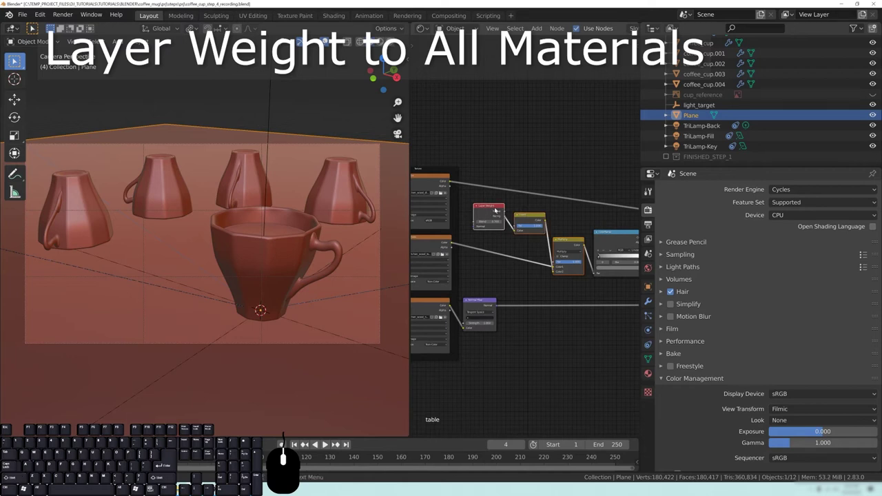
- Select the front coffee cup and show its material slots with the metal material's nodes in view
{"action": "left_click", "coordinate": [281, 240]}
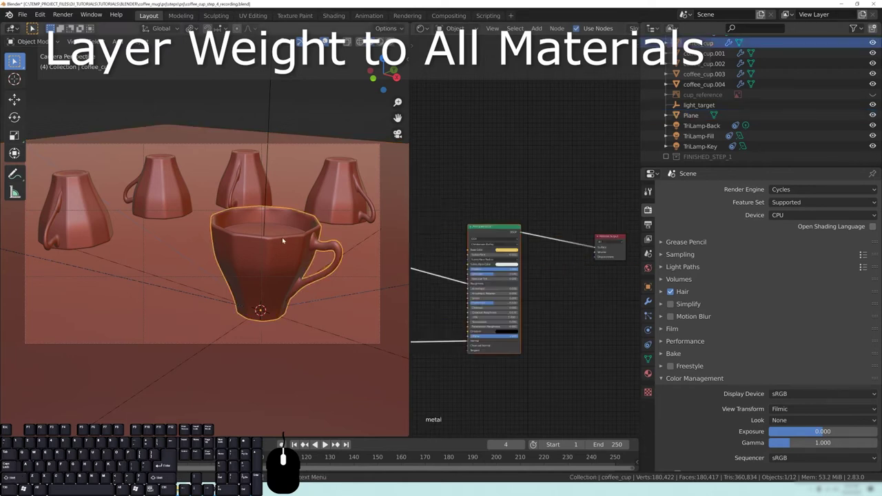
{"action": "middle_click_drag", "start_coordinate": [477, 184], "coordinate": [577, 156]}
{"action": "left_click", "coordinate": [509, 226]}
{"action": "middle_click_drag", "start_coordinate": [477, 168], "coordinate": [549, 144]}
{"action": "left_click", "coordinate": [649, 374]}
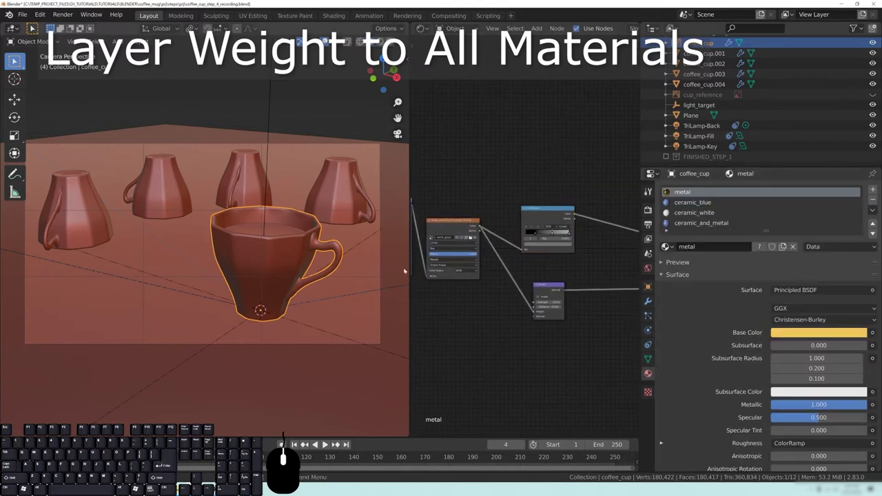
- Widen the Shader Editor and place the copied Layer Weight, Invert and Multiply nodes above the metal material's ColorRamp
{"action": "left_click_drag", "start_coordinate": [410, 271], "coordinate": [320, 271]}
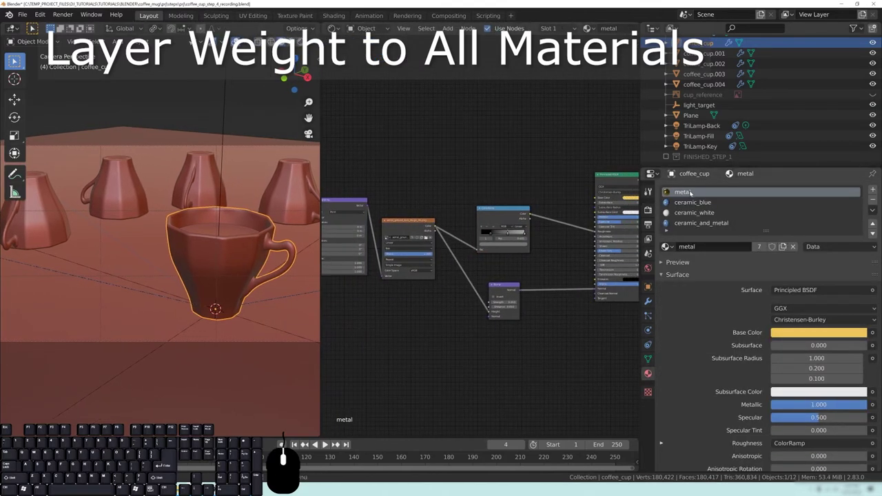
{"action": "middle_click_drag", "start_coordinate": [467, 136], "coordinate": [482, 193]}
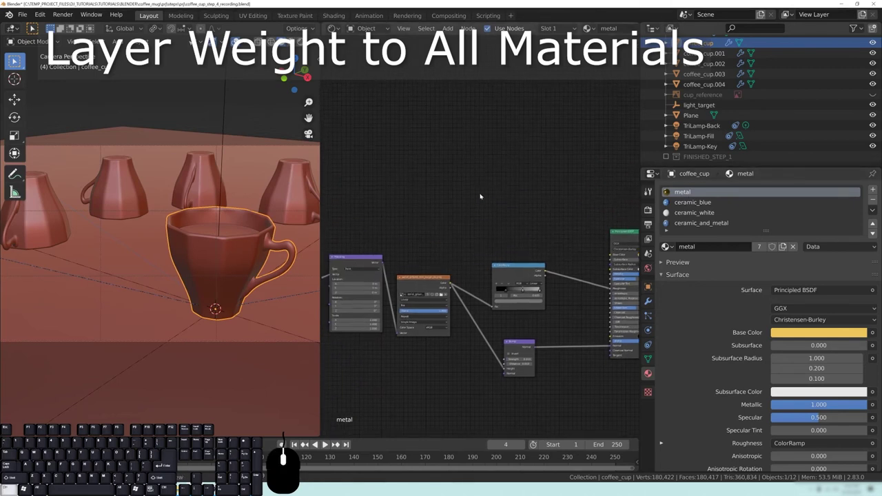
{"action": "left_click_drag", "start_coordinate": [620, 211], "coordinate": [405, 184]}
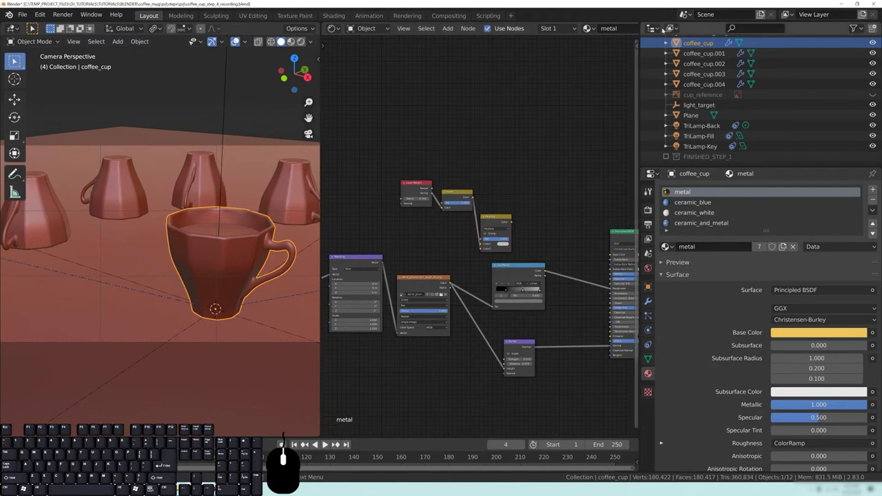
- Enable Screencast Keys for the 3D viewport
{"action": "left_click", "coordinate": [635, 43]}
{"action": "left_click", "coordinate": [635, 121]}
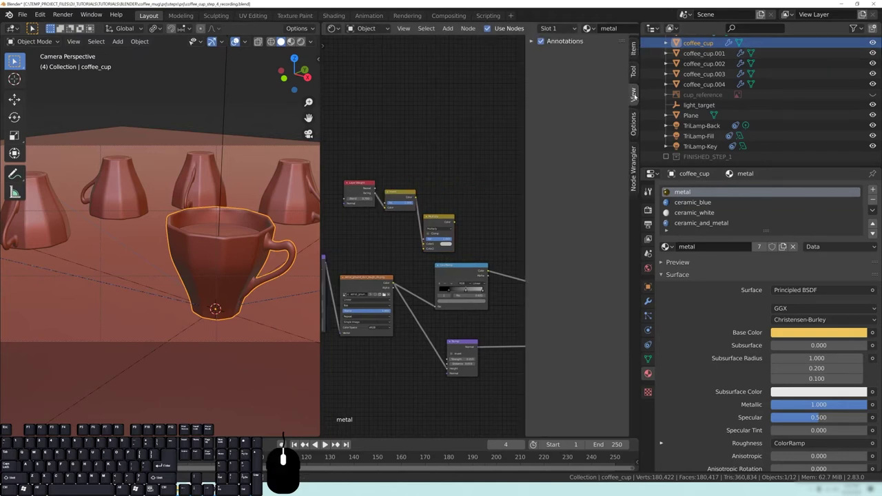
{"action": "left_click", "coordinate": [635, 162]}
{"action": "left_click", "coordinate": [633, 48]}
{"action": "left_click", "coordinate": [318, 59]}
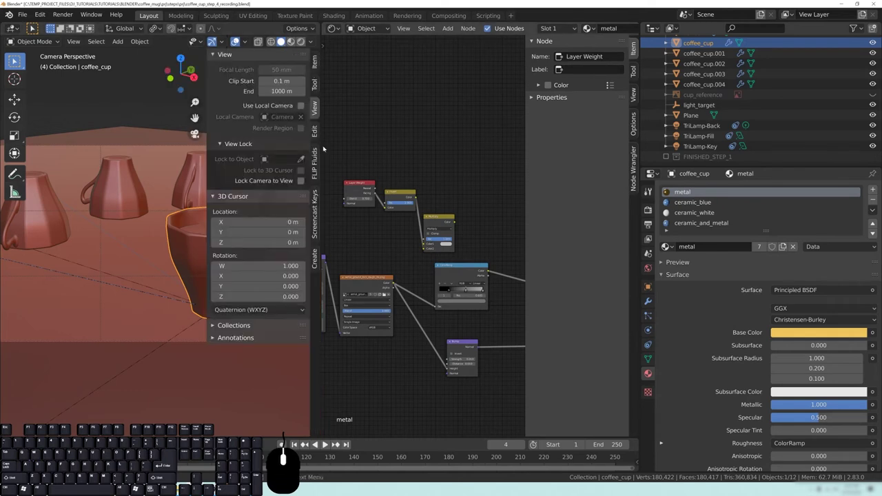
{"action": "left_click", "coordinate": [317, 200]}
{"action": "left_click", "coordinate": [222, 53]}
{"action": "middle_click_drag", "start_coordinate": [234, 207], "coordinate": [244, 211]}
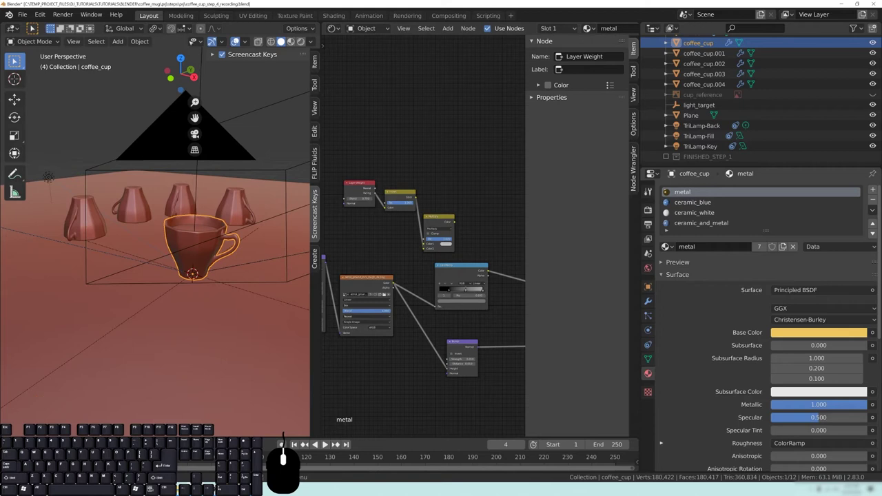
- Rearrange the metal material's ColorRamp and Multiply nodes to make room after the roughness image texture
{"action": "middle_click_drag", "start_coordinate": [396, 256], "coordinate": [390, 265]}
{"action": "left_click", "coordinate": [447, 255]}
{"action": "middle_click_drag", "start_coordinate": [460, 268], "coordinate": [427, 262]}
{"action": "left_click_drag", "start_coordinate": [419, 267], "coordinate": [463, 252]}
{"action": "left_click_drag", "start_coordinate": [387, 217], "coordinate": [420, 224]}
{"action": "left_click", "coordinate": [397, 237]}
{"action": "middle_click_drag", "start_coordinate": [397, 204], "coordinate": [461, 182]}
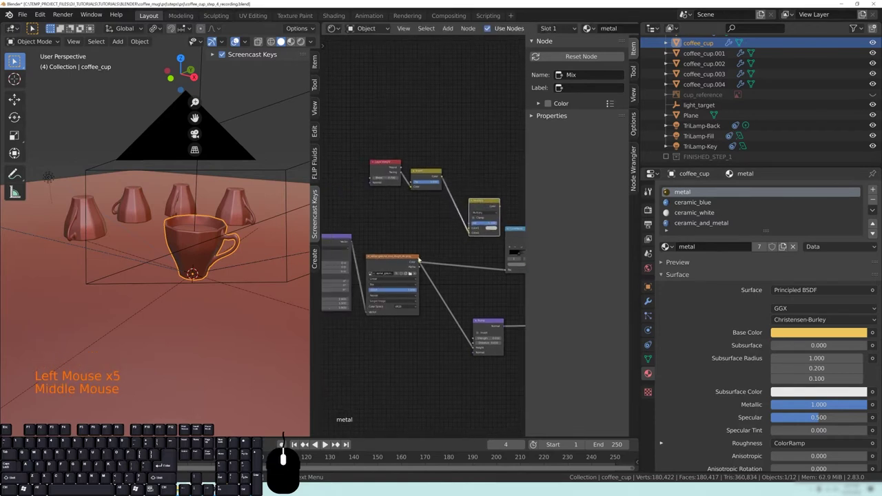
- Wire the roughness texture and inverted Layer Weight through Multiply into the metal material's ColorRamp, tidying the node positions
{"action": "left_click_drag", "start_coordinate": [417, 263], "coordinate": [469, 232]}
{"action": "left_click_drag", "start_coordinate": [427, 175], "coordinate": [420, 211]}
{"action": "left_click_drag", "start_coordinate": [387, 166], "coordinate": [378, 189]}
{"action": "scroll", "coordinate": [462, 222], "scroll_direction": "up", "scroll_amount": 2}
{"action": "middle_click_drag", "start_coordinate": [505, 227], "coordinate": [443, 204]}
{"action": "left_click", "coordinate": [416, 205]}
- Isolate the coffee cup in local view and switch the viewport to rendered shading, framing the gold handle
{"action": "scroll", "coordinate": [204, 307], "scroll_direction": "up", "scroll_amount": 2}
{"action": "scroll", "coordinate": [204, 307], "scroll_direction": "up", "scroll_amount": 1}
{"action": "middle_click_drag", "start_coordinate": [204, 308], "coordinate": [165, 296], "text": "shift"}
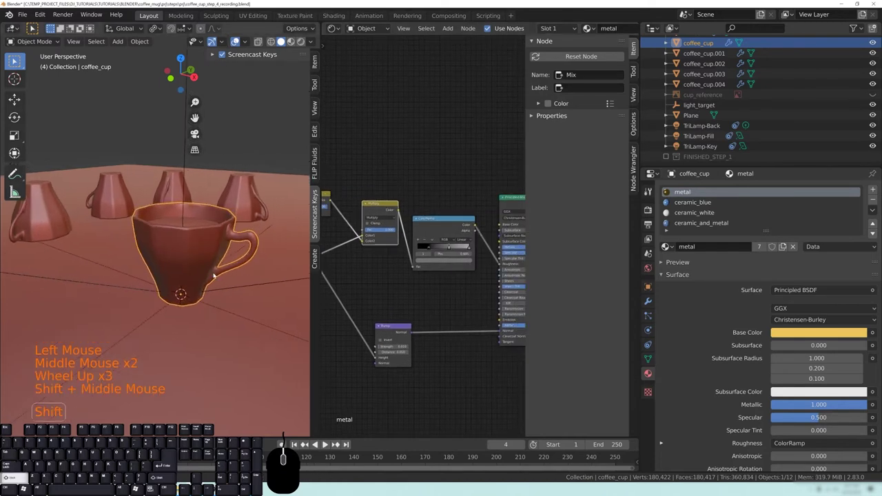
{"action": "key", "text": "KP_Divide"}
{"action": "mouse_move", "coordinate": [220, 275]}
{"action": "middle_mouse_down", "text": "shift"}
{"action": "mouse_move", "coordinate": [186, 276]}
{"action": "mouse_move", "coordinate": [188, 224]}
{"action": "mouse_move", "coordinate": [197, 222]}
{"action": "middle_mouse_up", "text": "shift"}
{"action": "key", "text": "z"}
{"action": "left_click", "coordinate": [196, 166]}
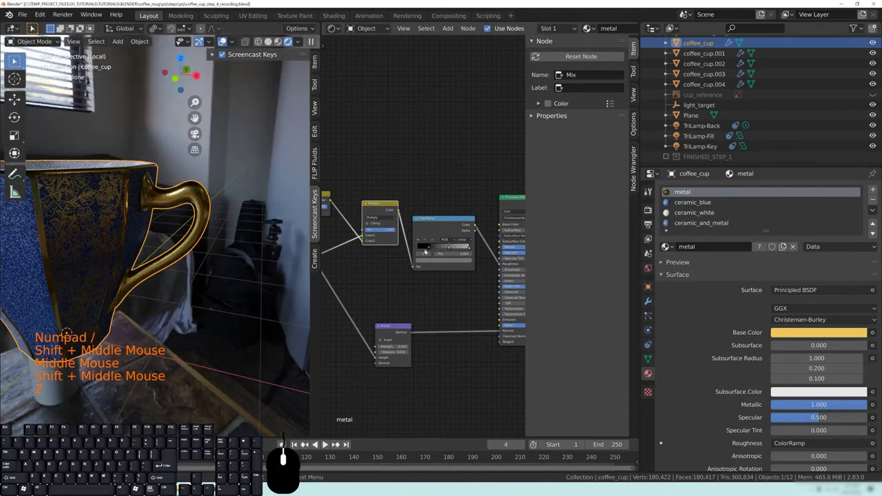
{"action": "mouse_move", "coordinate": [193, 221]}
{"action": "middle_mouse_down"}
{"action": "mouse_move", "coordinate": [158, 234]}
{"action": "mouse_move", "coordinate": [185, 231]}
{"action": "middle_mouse_up"}
- Try other Blend values on the metal material's Layer Weight node
{"action": "middle_click_drag", "start_coordinate": [424, 263], "coordinate": [471, 281], "text": "shift"}
{"action": "middle_click_drag", "start_coordinate": [365, 248], "coordinate": [406, 261]}
{"action": "middle_click_drag", "start_coordinate": [354, 242], "coordinate": [374, 247]}
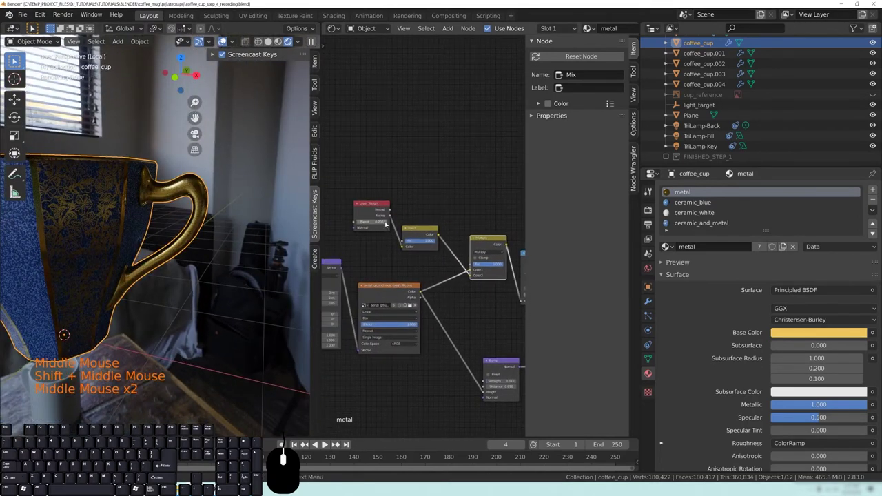
{"action": "left_click", "coordinate": [372, 221]}
{"action": "left_click", "coordinate": [373, 221]}
{"action": "left_click", "coordinate": [359, 222]}
{"action": "left_click", "coordinate": [358, 222]}
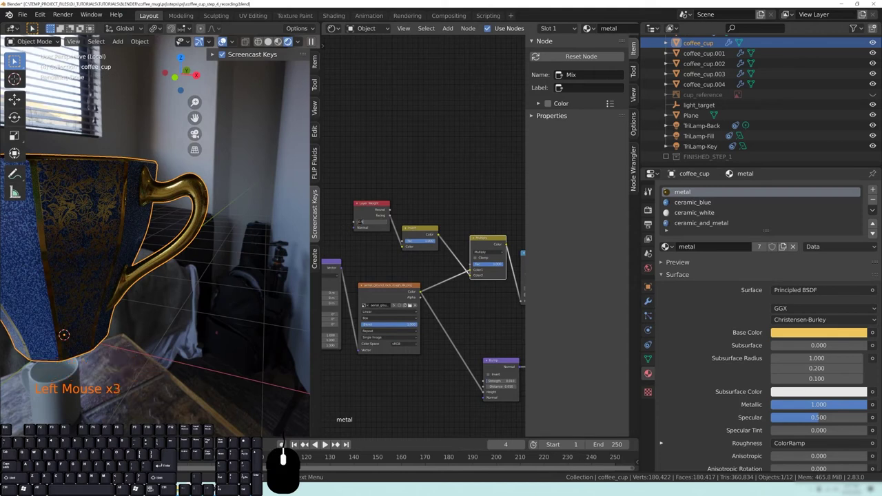
{"action": "left_click", "coordinate": [358, 222]}
{"action": "left_click", "coordinate": [358, 222]}
{"action": "left_click", "coordinate": [379, 253]}
- Move the metal ColorRamp's black stop to the start of the ramp and fine-tune its middle grey stop
{"action": "middle_click_drag", "start_coordinate": [195, 249], "coordinate": [212, 251]}
{"action": "scroll", "coordinate": [163, 254], "scroll_direction": "up", "scroll_amount": 2}
{"action": "middle_click_drag", "start_coordinate": [402, 268], "coordinate": [373, 263]}
{"action": "left_click", "coordinate": [337, 200]}
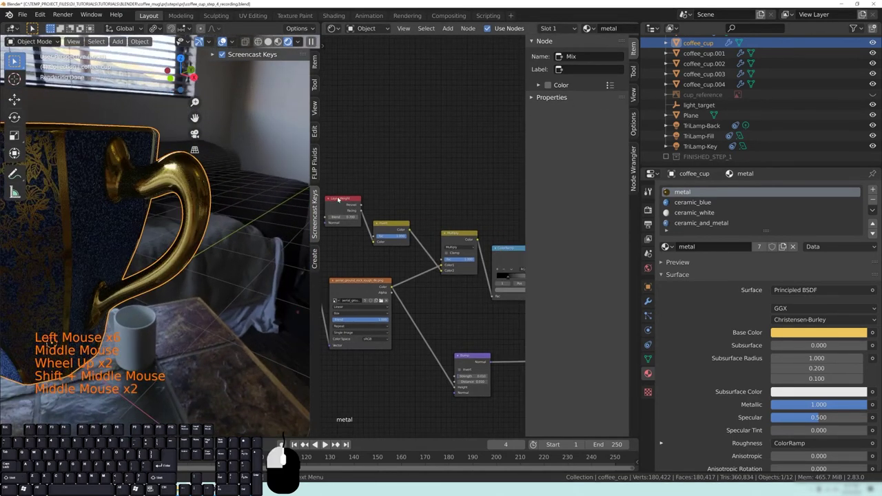
{"action": "left_click", "coordinate": [338, 198]}
{"action": "middle_click_drag", "start_coordinate": [520, 292], "coordinate": [454, 309]}
{"action": "left_click", "coordinate": [474, 293]}
{"action": "left_click", "coordinate": [446, 274]}
{"action": "left_click_drag", "start_coordinate": [446, 273], "coordinate": [435, 276]}
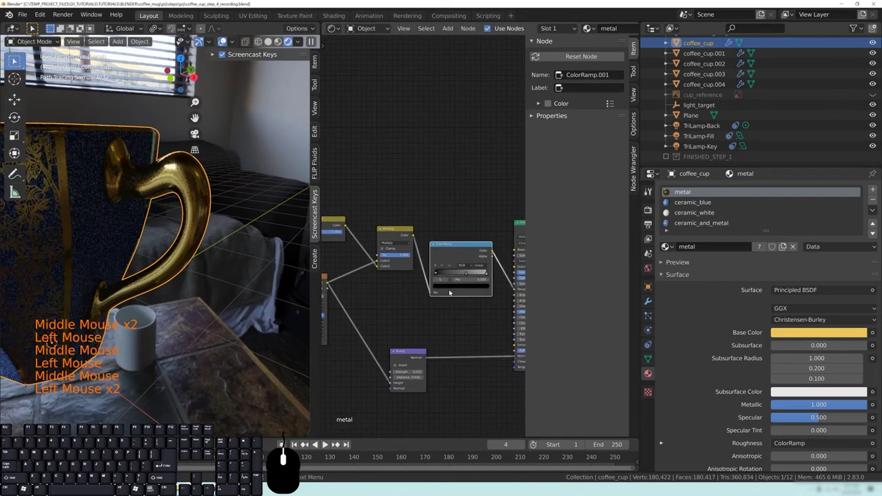
{"action": "left_click", "coordinate": [463, 274]}
{"action": "left_click_drag", "start_coordinate": [463, 275], "coordinate": [464, 274]}
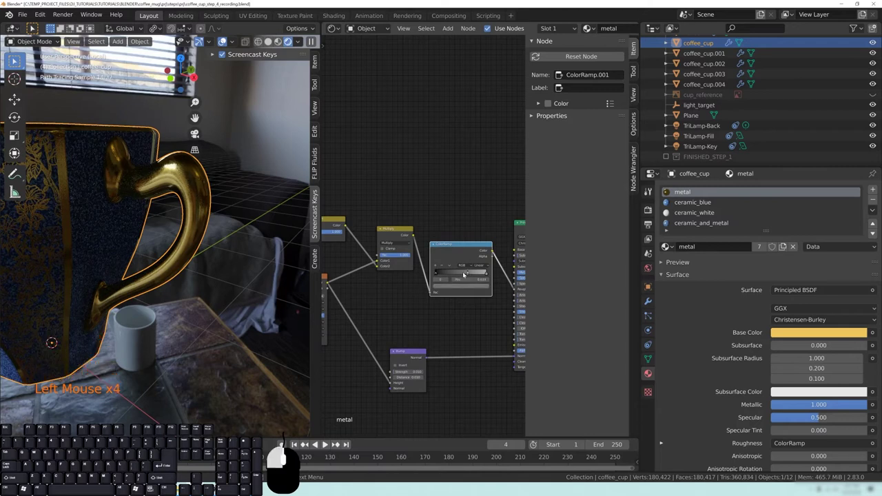
{"action": "left_click", "coordinate": [464, 275]}
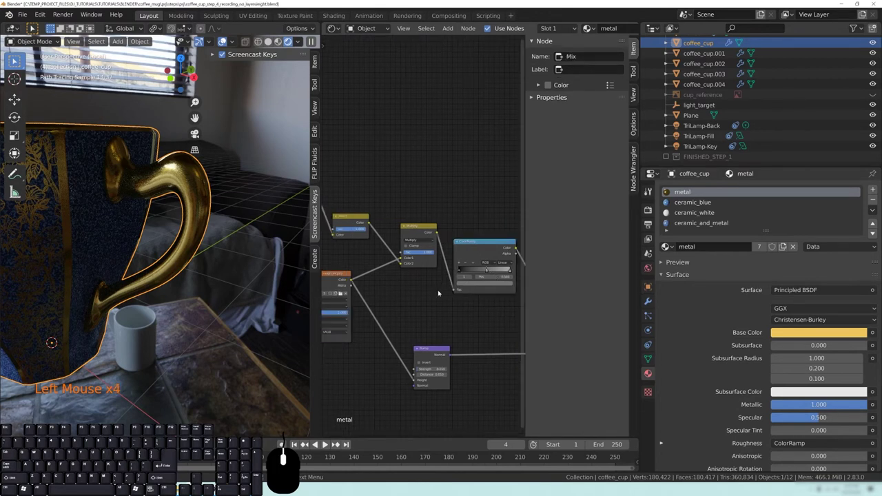
- Copy the Layer Weight, Invert and Multiply nodes from the metal material
{"action": "middle_click_drag", "start_coordinate": [413, 273], "coordinate": [465, 277]}
{"action": "middle_click_drag", "start_coordinate": [381, 237], "coordinate": [392, 243]}
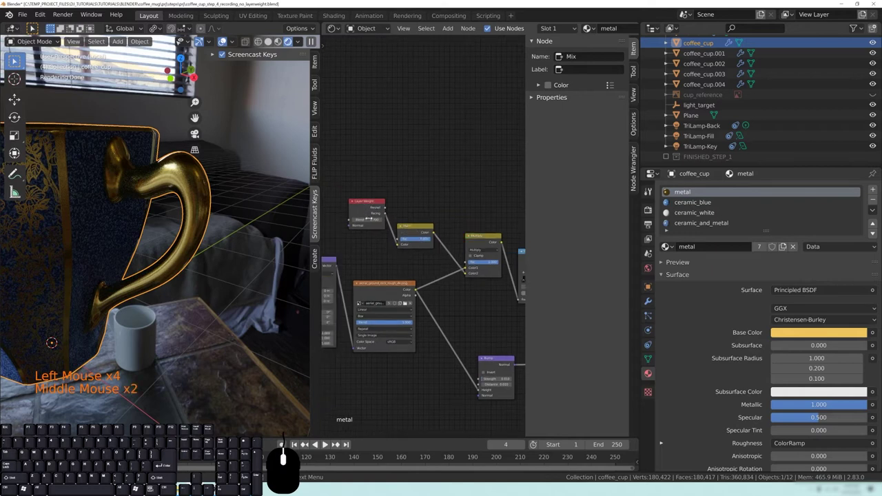
{"action": "middle_click_drag", "start_coordinate": [474, 259], "coordinate": [446, 252]}
{"action": "scroll", "coordinate": [168, 238], "scroll_direction": "down", "scroll_amount": 3}
{"action": "middle_click_drag", "start_coordinate": [168, 238], "coordinate": [210, 197], "text": "shift"}
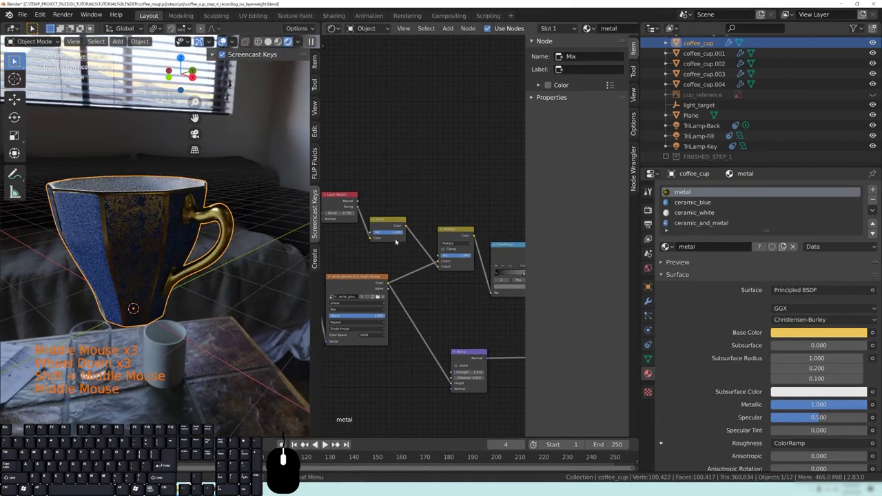
{"action": "middle_click_drag", "start_coordinate": [441, 289], "coordinate": [451, 290]}
{"action": "left_click", "coordinate": [352, 200]}
{"action": "left_click", "coordinate": [406, 228], "text": "shift"}
{"action": "left_click", "coordinate": [468, 238], "text": "shift"}
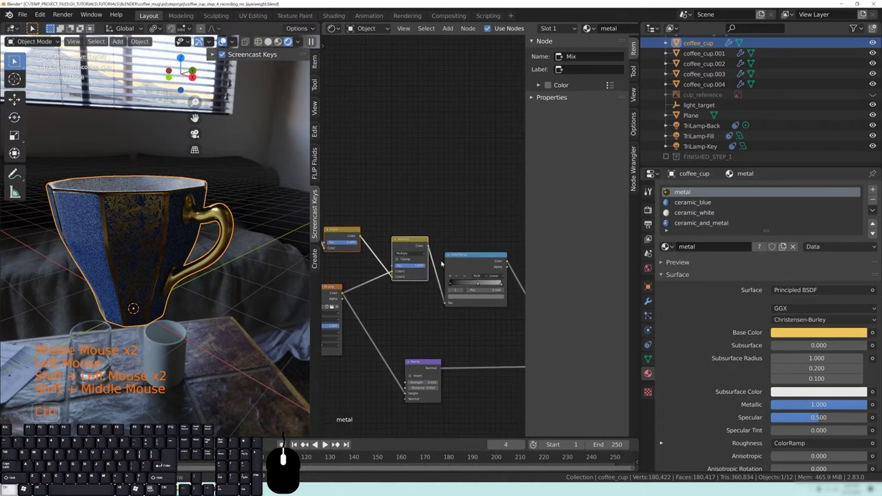
{"action": "key", "text": "ctrl+c"}
{"action": "key", "text": "ctrl+c"}
{"action": "key", "text": "ctrl+c"}
{"action": "key", "text": "ctrl+c"}
- Paste the copied Layer Weight, Invert and Multiply nodes into the ceramic_blue material and move them below the existing nodes
{"action": "left_click", "coordinate": [692, 202]}
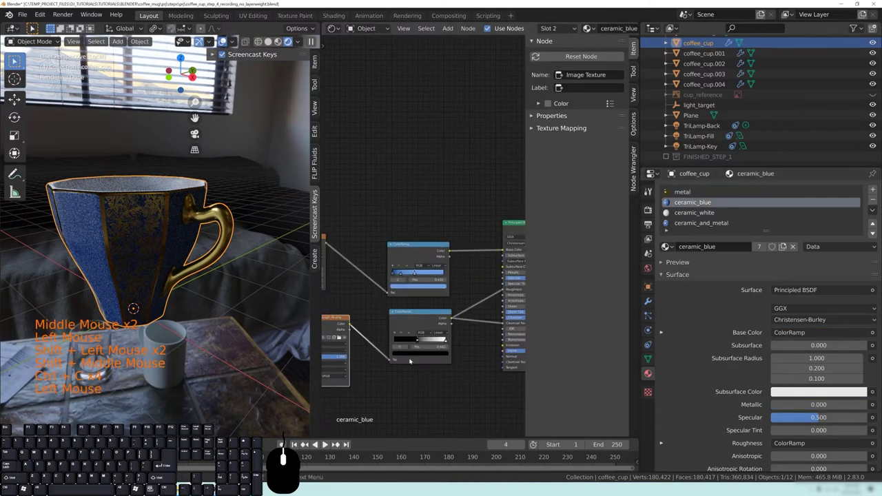
{"action": "middle_click_drag", "start_coordinate": [411, 361], "coordinate": [450, 321]}
{"action": "middle_click_drag", "start_coordinate": [393, 248], "coordinate": [449, 259]}
{"action": "left_click_drag", "start_coordinate": [396, 190], "coordinate": [457, 183]}
{"action": "left_click", "coordinate": [398, 264]}
{"action": "middle_click_drag", "start_coordinate": [354, 244], "coordinate": [459, 185]}
{"action": "left_click", "coordinate": [370, 312]}
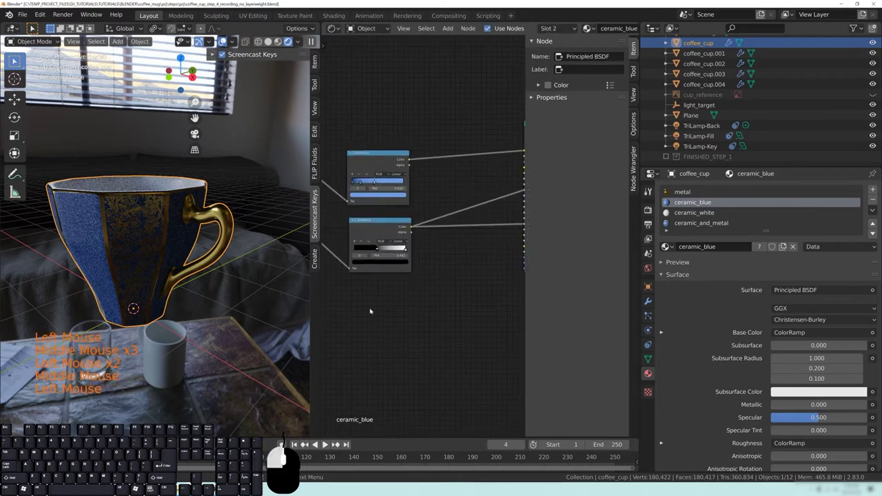
{"action": "key", "text": "ctrl+v"}
{"action": "scroll", "coordinate": [441, 276], "scroll_direction": "down", "scroll_amount": 5}
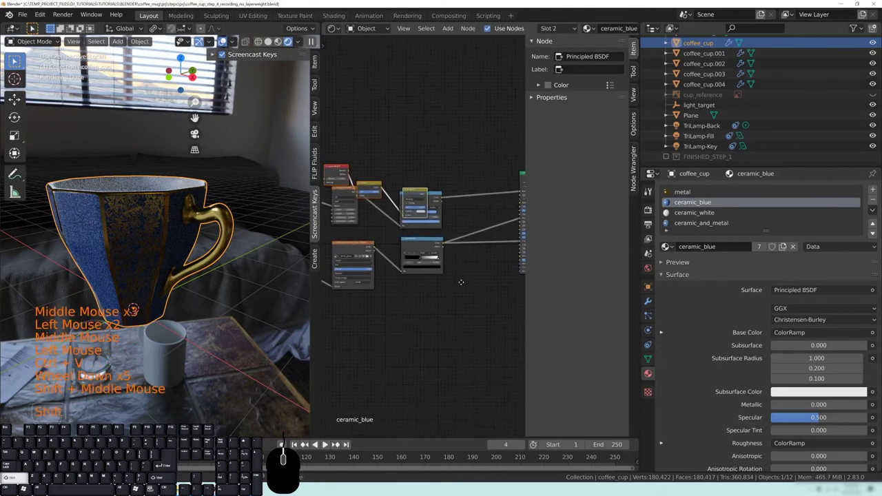
{"action": "middle_click_drag", "start_coordinate": [363, 199], "coordinate": [384, 219], "text": "shift"}
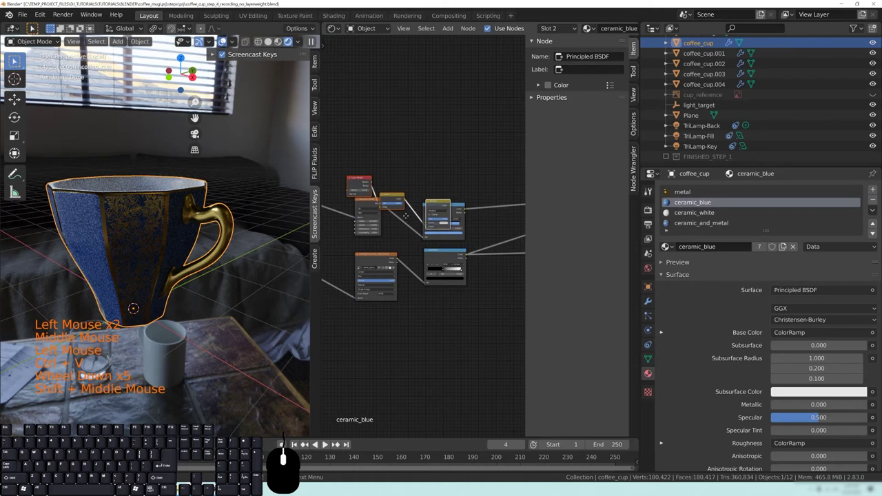
{"action": "key", "text": "g"}
{"action": "left_click", "coordinate": [451, 333]}
- Arrange the pasted nodes before the ceramic_blue roughness ColorRamp and feed the image texture and Invert into Multiply
{"action": "middle_click_drag", "start_coordinate": [475, 290], "coordinate": [398, 274]}
{"action": "left_click", "coordinate": [427, 263]}
{"action": "left_click_drag", "start_coordinate": [368, 241], "coordinate": [429, 244]}
{"action": "middle_click_drag", "start_coordinate": [443, 287], "coordinate": [394, 275]}
{"action": "left_click_drag", "start_coordinate": [366, 245], "coordinate": [435, 286]}
{"action": "left_click_drag", "start_coordinate": [467, 325], "coordinate": [464, 324]}
{"action": "left_click_drag", "start_coordinate": [473, 301], "coordinate": [427, 254]}
{"action": "left_click_drag", "start_coordinate": [426, 295], "coordinate": [397, 259]}
{"action": "left_click_drag", "start_coordinate": [393, 284], "coordinate": [354, 304]}
{"action": "left_click_drag", "start_coordinate": [398, 262], "coordinate": [391, 293]}
{"action": "left_click", "coordinate": [356, 303]}
- Connect Multiply to the ceramic_blue roughness ColorRamp, move its black stop to position 0, and check the cup's shading
{"action": "scroll", "coordinate": [427, 272], "scroll_direction": "up", "scroll_amount": 4}
{"action": "middle_click_drag", "start_coordinate": [461, 279], "coordinate": [434, 274]}
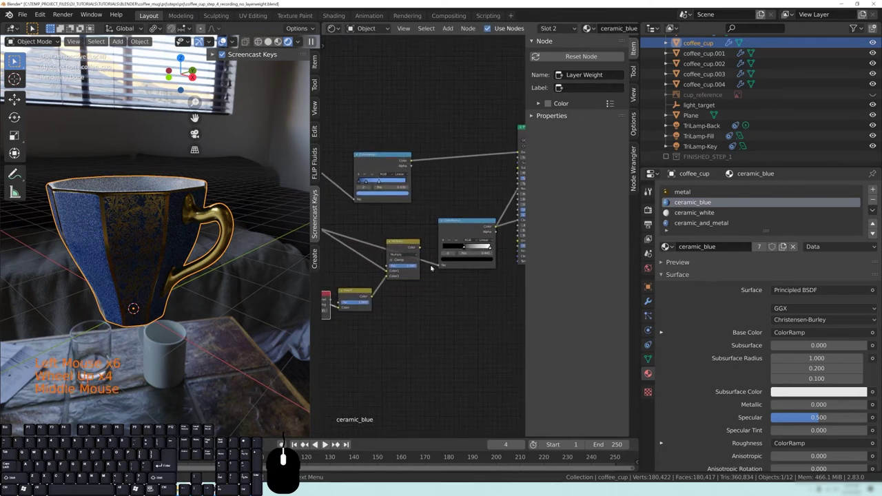
{"action": "left_click", "coordinate": [416, 248]}
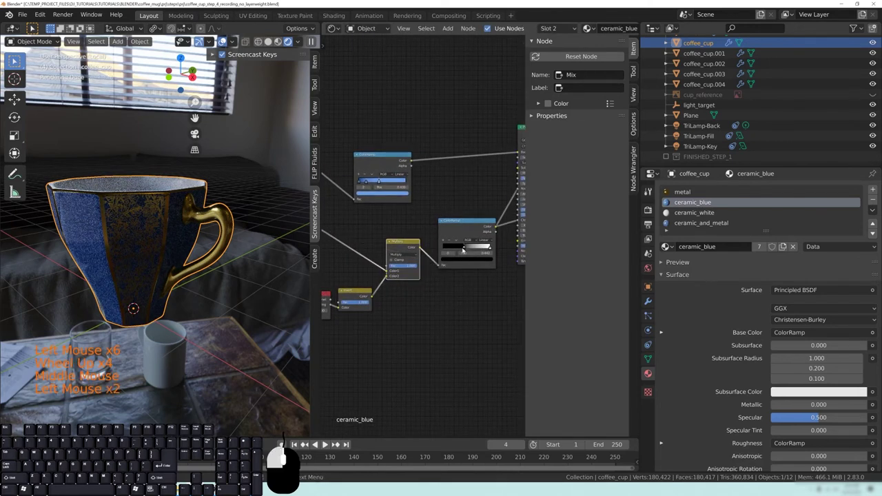
{"action": "middle_click_drag", "start_coordinate": [441, 306], "coordinate": [468, 307]}
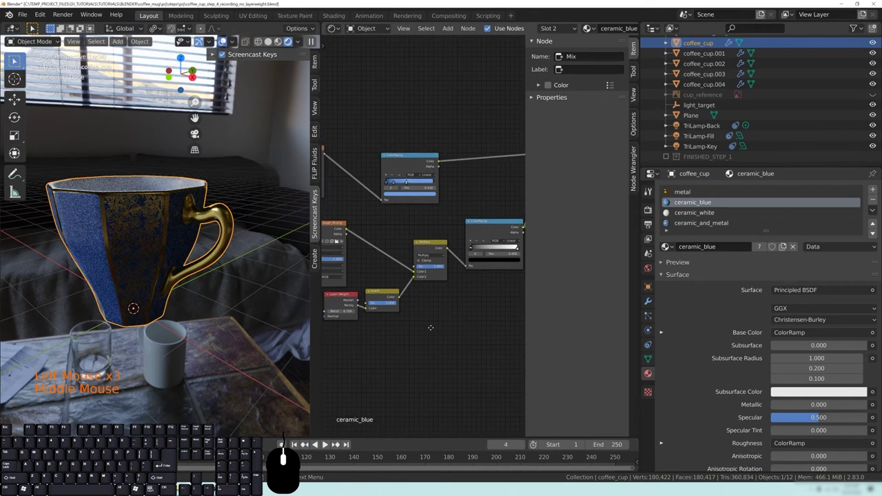
{"action": "middle_click_drag", "start_coordinate": [426, 327], "coordinate": [453, 328]}
{"action": "middle_click_drag", "start_coordinate": [85, 236], "coordinate": [124, 228]}
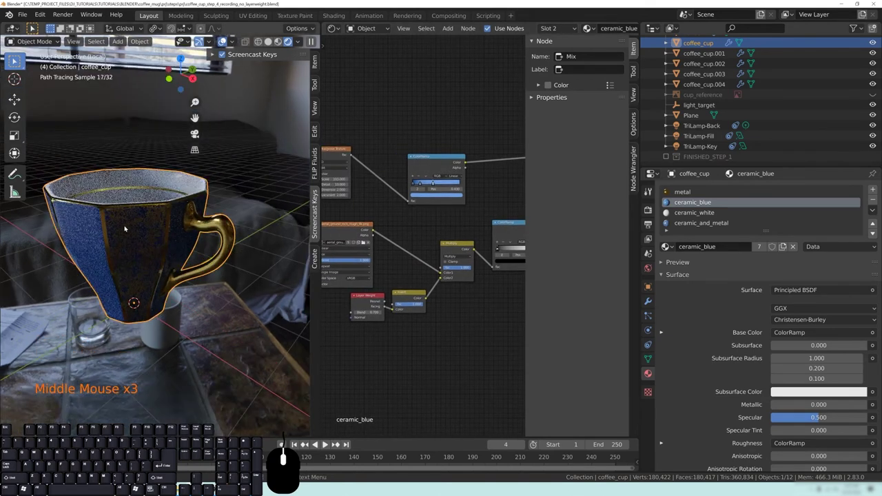
{"action": "middle_click_drag", "start_coordinate": [399, 334], "coordinate": [394, 326]}
{"action": "middle_click_drag", "start_coordinate": [451, 303], "coordinate": [447, 302]}
{"action": "middle_click_drag", "start_coordinate": [185, 268], "coordinate": [186, 248]}
{"action": "scroll", "coordinate": [186, 249], "scroll_direction": "up", "scroll_amount": 2}
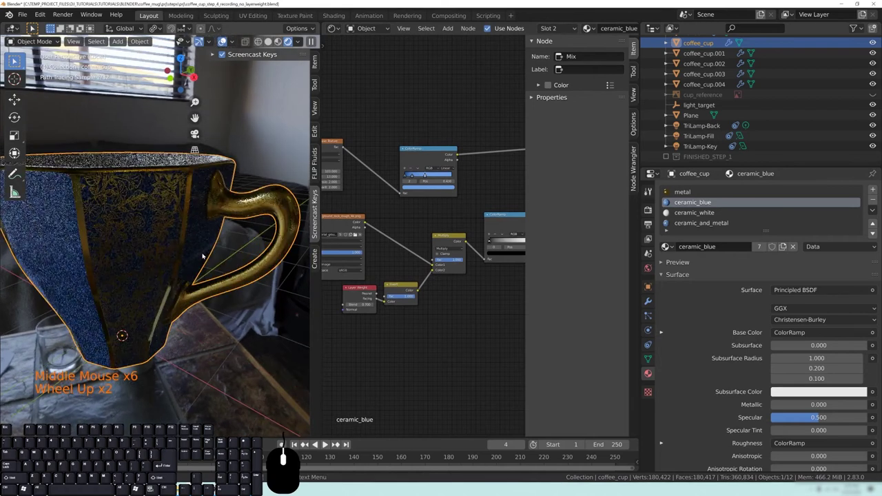
- Copy the Layer Weight, Invert and Multiply nodes from the ceramic_blue material
{"action": "middle_click", "coordinate": [456, 311]}
{"action": "mouse_move", "coordinate": [457, 312]}
{"action": "middle_mouse_down"}
{"action": "mouse_move", "coordinate": [446, 333]}
{"action": "mouse_move", "coordinate": [426, 325]}
{"action": "mouse_move", "coordinate": [469, 320]}
{"action": "middle_mouse_up"}
{"action": "left_click", "coordinate": [396, 310]}
{"action": "left_click", "coordinate": [443, 313], "text": "shift"}
{"action": "middle_click_drag", "start_coordinate": [440, 276], "coordinate": [407, 286], "text": "shift"}
{"action": "left_click", "coordinate": [455, 258], "text": "shift"}
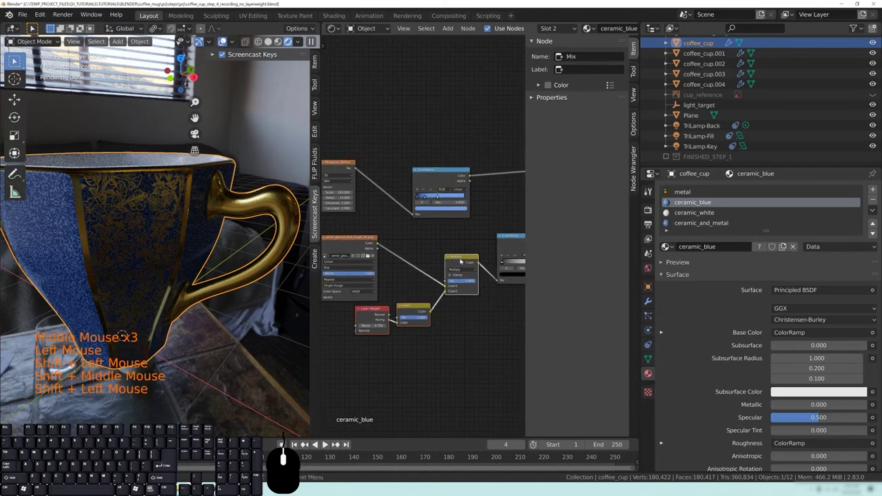
{"action": "key", "text": "ctrl+c"}
- Paste the copied nodes into the ceramic_white material and wire Multiply between its texture and the roughness ColorRamp
{"action": "left_click", "coordinate": [694, 213]}
{"action": "left_click_drag", "start_coordinate": [393, 201], "coordinate": [425, 212]}
{"action": "middle_click_drag", "start_coordinate": [510, 173], "coordinate": [429, 201]}
{"action": "middle_click_drag", "start_coordinate": [344, 303], "coordinate": [469, 276]}
{"action": "left_click", "coordinate": [434, 285]}
{"action": "key", "text": "ctrl+v"}
{"action": "left_click_drag", "start_coordinate": [423, 266], "coordinate": [441, 278]}
{"action": "left_click_drag", "start_coordinate": [354, 199], "coordinate": [441, 258]}
{"action": "left_click_drag", "start_coordinate": [456, 264], "coordinate": [461, 251]}
{"action": "middle_click_drag", "start_coordinate": [500, 258], "coordinate": [444, 269]}
- Preview the ceramic_white ColorRamp output on the cup and shift its black stop toward the start of the ramp
{"action": "left_click", "coordinate": [450, 224], "text": "ctrl+shift"}
{"action": "middle_click_drag", "start_coordinate": [155, 214], "coordinate": [155, 290]}
{"action": "left_click_drag", "start_coordinate": [430, 244], "coordinate": [409, 245]}
{"action": "middle_click_drag", "start_coordinate": [186, 248], "coordinate": [220, 269]}
{"action": "scroll", "coordinate": [262, 252], "scroll_direction": "up", "scroll_amount": 2}
{"action": "middle_click_drag", "start_coordinate": [206, 255], "coordinate": [241, 251]}
{"action": "middle_click_drag", "start_coordinate": [234, 214], "coordinate": [302, 257]}
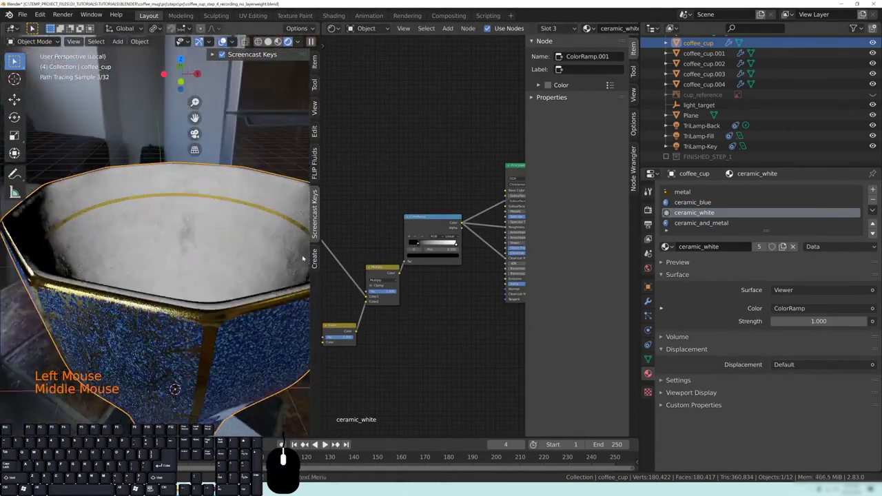
- Restore the Principled BSDF as the ceramic_white material's output and check the cup from above
{"action": "middle_click_drag", "start_coordinate": [468, 276], "coordinate": [386, 291]}
{"action": "left_click", "coordinate": [448, 188], "text": "ctrl+shift"}
{"action": "middle_click_drag", "start_coordinate": [227, 255], "coordinate": [200, 227]}
{"action": "middle_click_drag", "start_coordinate": [199, 242], "coordinate": [179, 207]}
{"action": "scroll", "coordinate": [179, 214], "scroll_direction": "down", "scroll_amount": 4}
{"action": "middle_click_drag", "start_coordinate": [179, 213], "coordinate": [185, 272]}
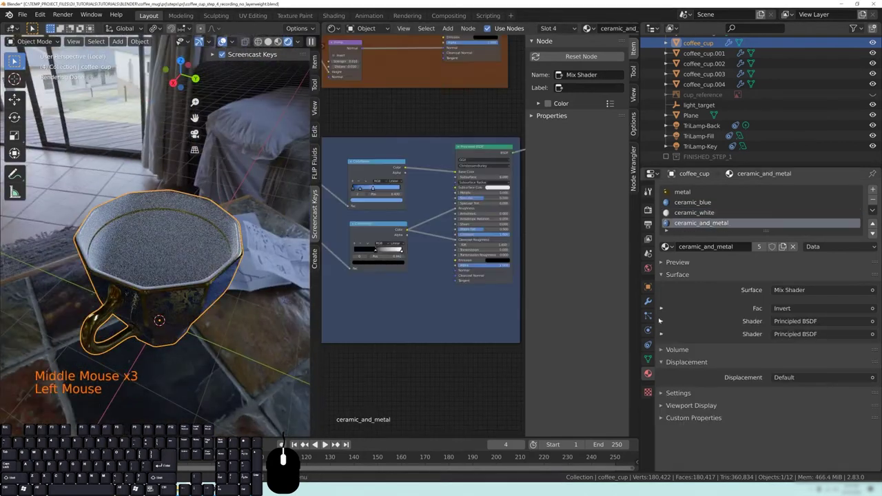
- Paste the Layer Weight, Invert and Multiply nodes into the CERAMIC frame of ceramic_and_metal and arrange them below the roughness ColorRamp
{"action": "left_click", "coordinate": [427, 276]}
{"action": "mouse_move", "coordinate": [428, 276]}
{"action": "middle_mouse_down"}
{"action": "mouse_move", "coordinate": [434, 289]}
{"action": "mouse_move", "coordinate": [441, 279]}
{"action": "middle_mouse_up"}
{"action": "key", "text": "ctrl+v"}
{"action": "left_click", "coordinate": [441, 279]}
{"action": "left_click_drag", "start_coordinate": [441, 281], "coordinate": [419, 306]}
{"action": "left_click_drag", "start_coordinate": [363, 319], "coordinate": [342, 322]}
{"action": "left_click_drag", "start_coordinate": [402, 315], "coordinate": [384, 320]}
- Wire the ceramic roughness texture through Multiply into its ColorRamp and move the ramp's black stop to the start
{"action": "left_click_drag", "start_coordinate": [449, 297], "coordinate": [446, 274]}
{"action": "left_click_drag", "start_coordinate": [368, 250], "coordinate": [416, 321]}
{"action": "left_click", "coordinate": [473, 289]}
{"action": "middle_click_drag", "start_coordinate": [472, 290], "coordinate": [407, 335]}
{"action": "left_click_drag", "start_coordinate": [401, 308], "coordinate": [379, 310]}
- Paste the Layer Weight, Invert and Multiply nodes into the METAL frame of ceramic_and_metal and place them around the roughness ColorRamp
{"action": "left_click", "coordinate": [386, 173]}
{"action": "middle_click_drag", "start_coordinate": [384, 161], "coordinate": [464, 261]}
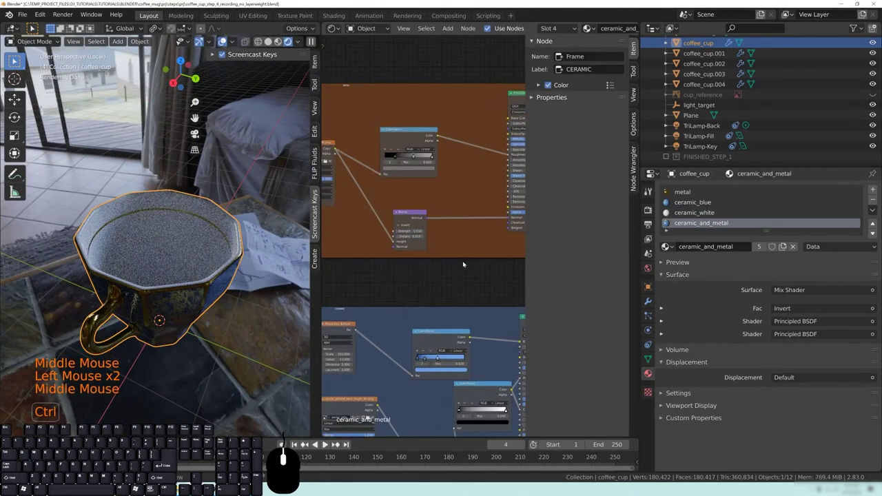
{"action": "key", "text": "ctrl+v"}
{"action": "scroll", "coordinate": [465, 262], "scroll_direction": "down", "scroll_amount": 5}
{"action": "key", "text": "g"}
{"action": "left_click", "coordinate": [434, 131]}
{"action": "scroll", "coordinate": [434, 131], "scroll_direction": "up", "scroll_amount": 6}
{"action": "middle_click_drag", "start_coordinate": [438, 130], "coordinate": [433, 174]}
{"action": "left_click_drag", "start_coordinate": [445, 81], "coordinate": [485, 172]}
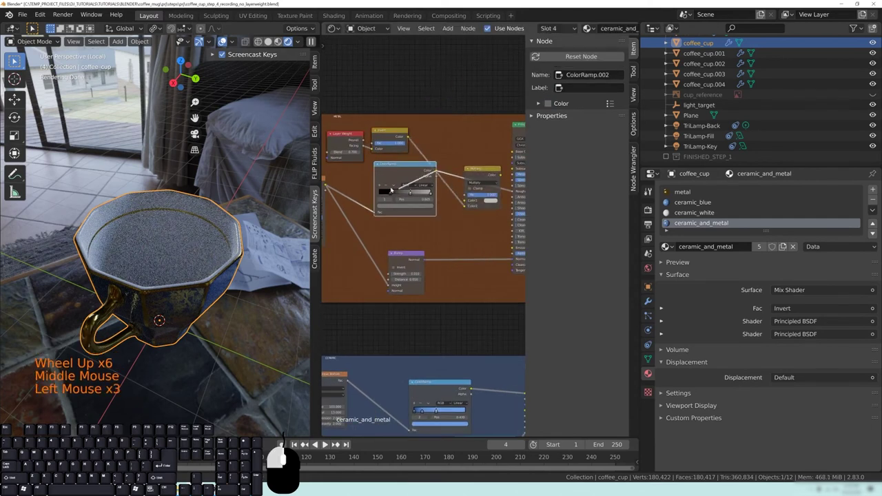
- Rearrange the metal nodes and wire the roughness texture through Multiply into the ColorRamp feeding the Principled BSDF
{"action": "left_click_drag", "start_coordinate": [414, 165], "coordinate": [488, 111]}
{"action": "left_click_drag", "start_coordinate": [485, 170], "coordinate": [445, 185]}
{"action": "middle_click_drag", "start_coordinate": [414, 193], "coordinate": [428, 193]}
{"action": "left_click_drag", "start_coordinate": [340, 184], "coordinate": [442, 212]}
{"action": "left_click_drag", "start_coordinate": [478, 186], "coordinate": [462, 158]}
{"action": "middle_click_drag", "start_coordinate": [462, 169], "coordinate": [386, 175]}
{"action": "left_click_drag", "start_coordinate": [387, 187], "coordinate": [377, 184]}
- Switch to the metal material, then leave local view for a rendered camera view of all the cups
{"action": "left_click", "coordinate": [689, 192]}
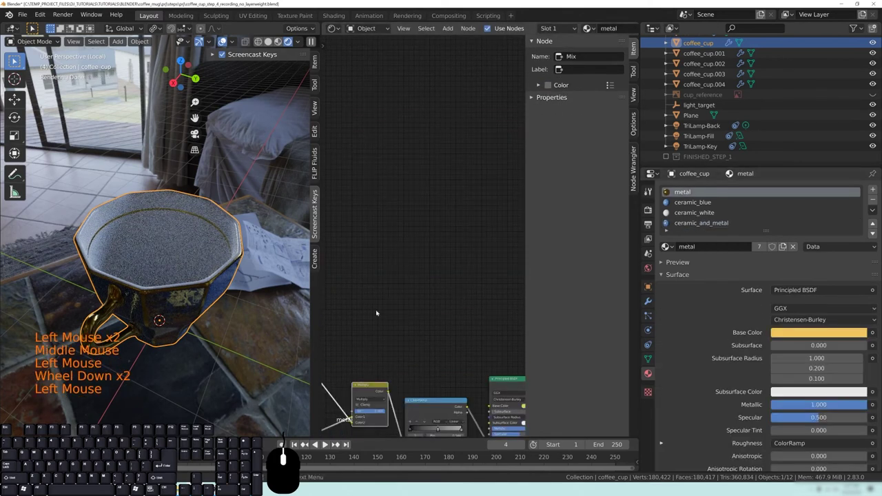
{"action": "scroll", "coordinate": [427, 262], "scroll_direction": "down", "scroll_amount": 3}
{"action": "key", "text": "alt+a"}
{"action": "key", "text": "KP_0"}
{"action": "scroll", "coordinate": [187, 248], "scroll_direction": "up", "scroll_amount": 2}
{"action": "scroll", "coordinate": [187, 248], "scroll_direction": "down", "scroll_amount": 3}
{"action": "middle_click_drag", "start_coordinate": [173, 242], "coordinate": [208, 249], "text": "shift"}
{"action": "key", "text": "z"}
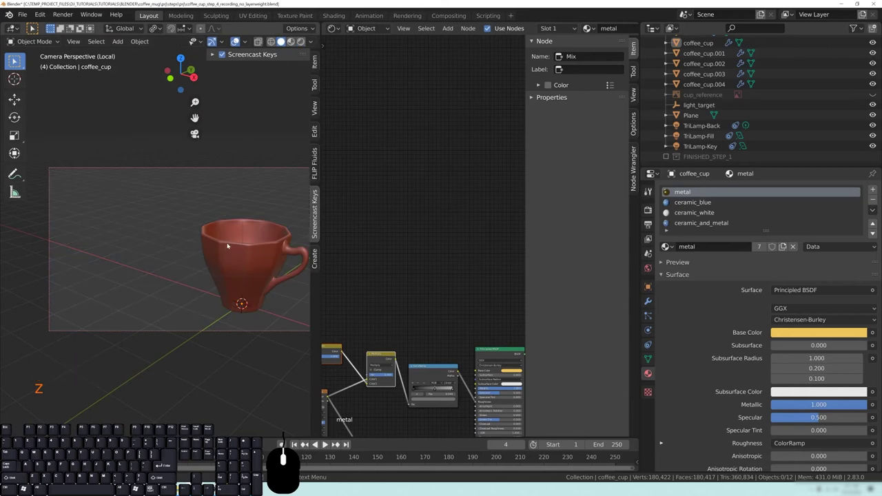
{"action": "key", "text": "KP_Divide"}
{"action": "key", "text": "alt+a"}
{"action": "key", "text": "KP_0"}
{"action": "key", "text": "z"}
- Lighten the colour of the last stop on the metal material's roughness ColorRamp
{"action": "middle_click_drag", "start_coordinate": [431, 406], "coordinate": [433, 327]}
{"action": "scroll", "coordinate": [433, 327], "scroll_direction": "up", "scroll_amount": 6}
{"action": "middle_click_drag", "start_coordinate": [433, 327], "coordinate": [422, 310]}
{"action": "left_click", "coordinate": [455, 279]}
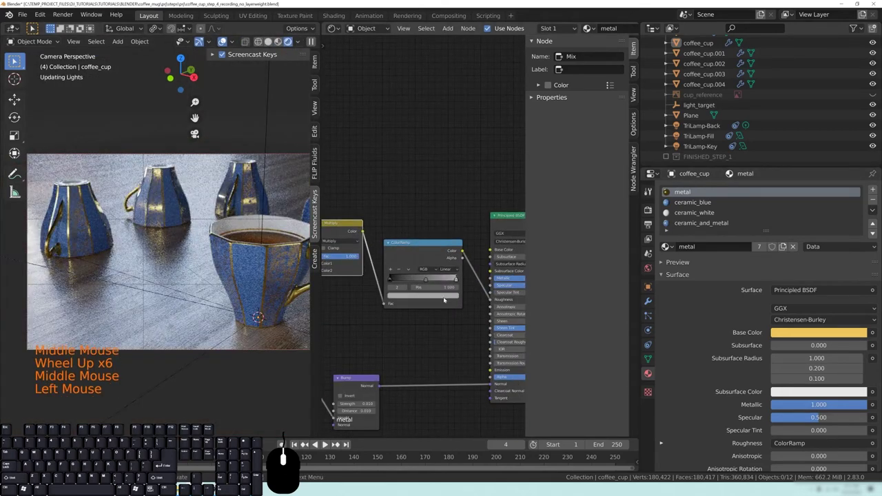
{"action": "left_click", "coordinate": [441, 296]}
{"action": "left_click_drag", "start_coordinate": [446, 218], "coordinate": [445, 206]}
- Select the coffee surface and paste the Layer Weight, Invert and Multiply nodes into its coffee material
{"action": "middle_click_drag", "start_coordinate": [268, 282], "coordinate": [241, 280], "text": "shift"}
{"action": "middle_click_drag", "start_coordinate": [242, 281], "coordinate": [212, 279], "text": "shift"}
{"action": "left_click", "coordinate": [213, 232]}
{"action": "middle_click_drag", "start_coordinate": [507, 241], "coordinate": [406, 243]}
{"action": "middle_click_drag", "start_coordinate": [514, 247], "coordinate": [497, 235]}
{"action": "middle_click_drag", "start_coordinate": [351, 172], "coordinate": [424, 238]}
{"action": "left_click", "coordinate": [451, 190]}
{"action": "scroll", "coordinate": [451, 193], "scroll_direction": "down", "scroll_amount": 4}
{"action": "left_click", "coordinate": [387, 271]}
{"action": "key", "text": "ctrl+v"}
{"action": "key", "text": "g"}
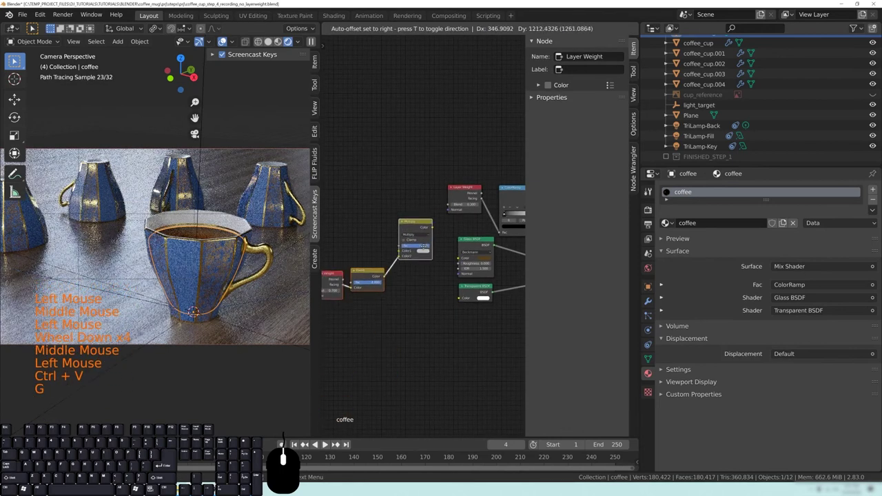
- Delete the pasted Multiply node and place Layer Weight and Invert beside the coffee shader nodes
{"action": "scroll", "coordinate": [414, 275], "scroll_direction": "up", "scroll_amount": 3}
{"action": "middle_click_drag", "start_coordinate": [441, 262], "coordinate": [474, 246]}
{"action": "left_click", "coordinate": [474, 238]}
{"action": "left_click_drag", "start_coordinate": [474, 238], "coordinate": [479, 290]}
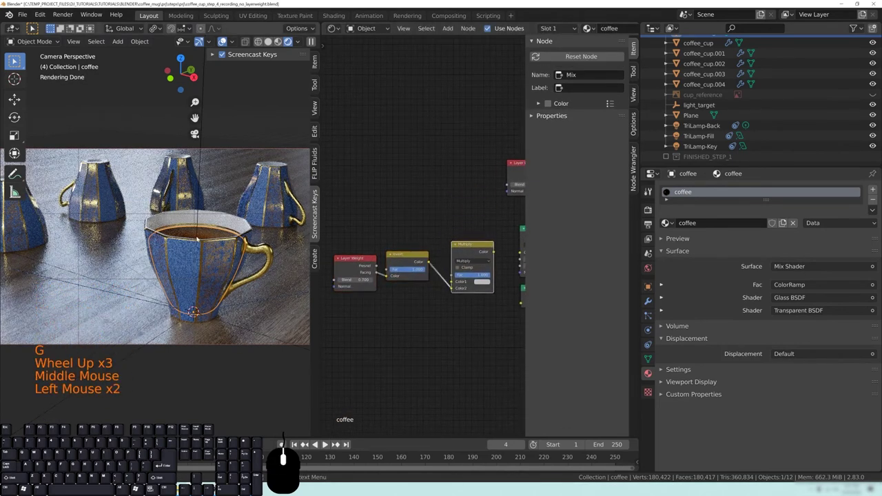
{"action": "key", "text": "x"}
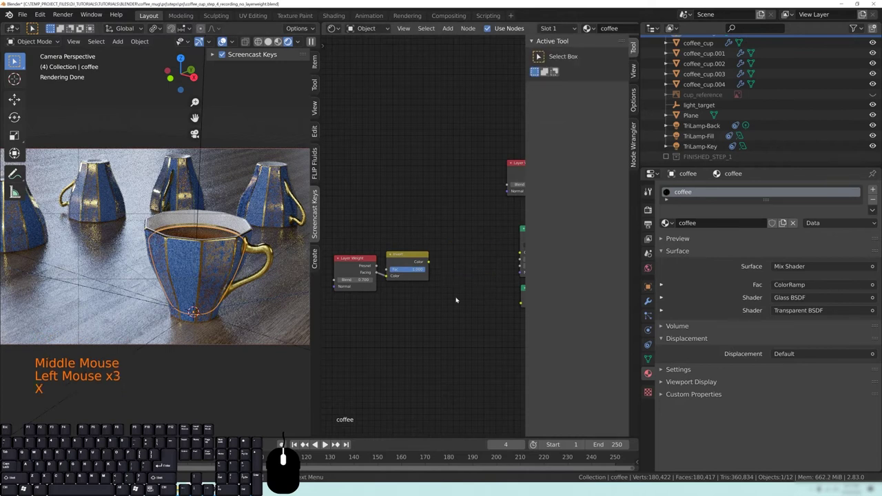
{"action": "middle_click_drag", "start_coordinate": [454, 297], "coordinate": [437, 297]}
{"action": "left_click_drag", "start_coordinate": [333, 266], "coordinate": [356, 205]}
{"action": "left_click_drag", "start_coordinate": [385, 255], "coordinate": [425, 210]}
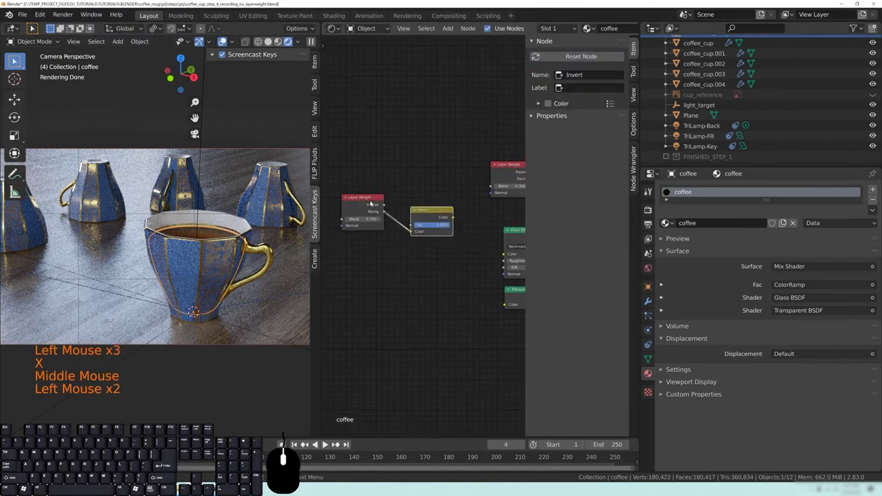
- Preview the Layer Weight and Invert outputs on the coffee surface
{"action": "left_click", "coordinate": [361, 210], "text": "ctrl+shift"}
{"action": "left_click", "coordinate": [361, 210], "text": "ctrl+shift"}
{"action": "middle_click_drag", "start_coordinate": [413, 278], "coordinate": [396, 275]}
{"action": "left_click", "coordinate": [409, 261], "text": "ctrl+shift"}
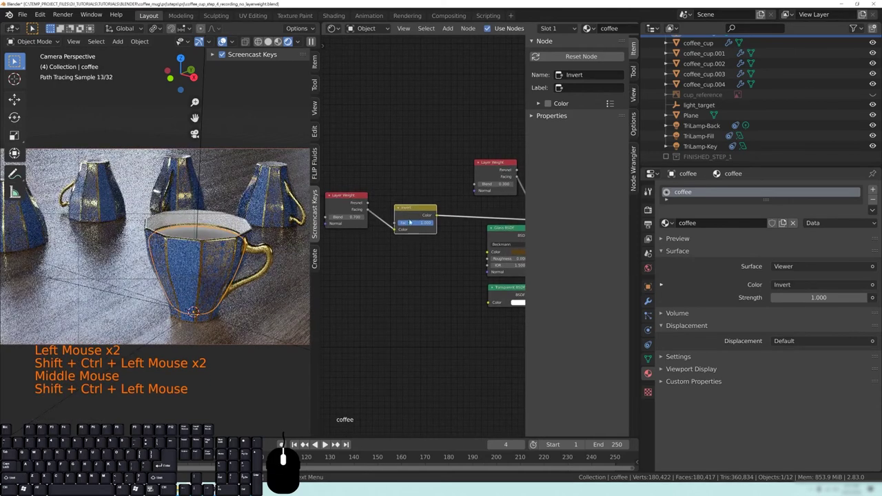
- Shift the Invert node and add a ColorRamp node after it in the coffee material
{"action": "left_click_drag", "start_coordinate": [435, 216], "coordinate": [428, 222]}
{"action": "left_click_drag", "start_coordinate": [475, 261], "coordinate": [482, 277]}
{"action": "left_click_drag", "start_coordinate": [429, 223], "coordinate": [444, 250]}
{"action": "key", "text": "shift+a"}
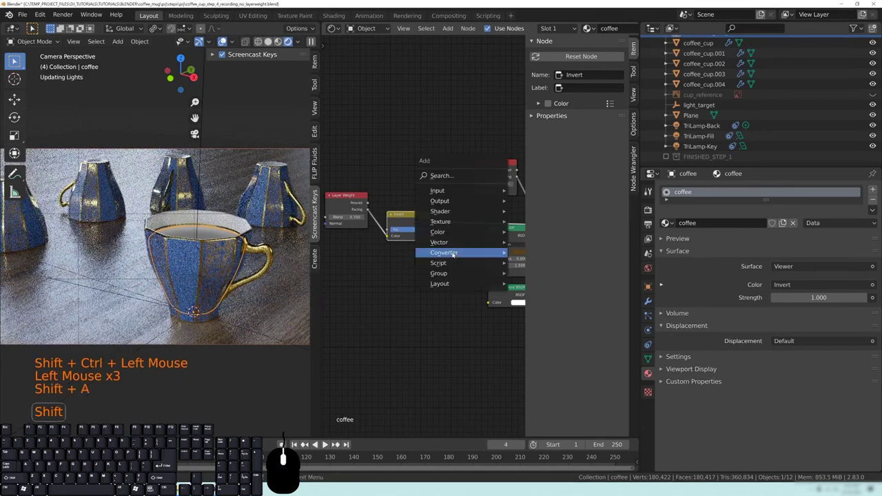
{"action": "mouse_move", "coordinate": [441, 252]}
{"action": "left_click", "coordinate": [517, 271]}
{"action": "left_click", "coordinate": [433, 211]}
- Arrange the inverted Layer Weight chain and connect the new ColorRamp's Color to the Glass BSDF Roughness
{"action": "middle_click_drag", "start_coordinate": [445, 297], "coordinate": [373, 301]}
{"action": "left_click_drag", "start_coordinate": [410, 230], "coordinate": [374, 252]}
{"action": "middle_click_drag", "start_coordinate": [386, 202], "coordinate": [472, 188]}
{"action": "left_click_drag", "start_coordinate": [423, 206], "coordinate": [385, 230]}
{"action": "left_click_drag", "start_coordinate": [363, 189], "coordinate": [335, 184]}
{"action": "left_click_drag", "start_coordinate": [378, 239], "coordinate": [365, 231]}
{"action": "left_click_drag", "start_coordinate": [451, 232], "coordinate": [418, 227]}
{"action": "left_click_drag", "start_coordinate": [473, 224], "coordinate": [499, 251]}
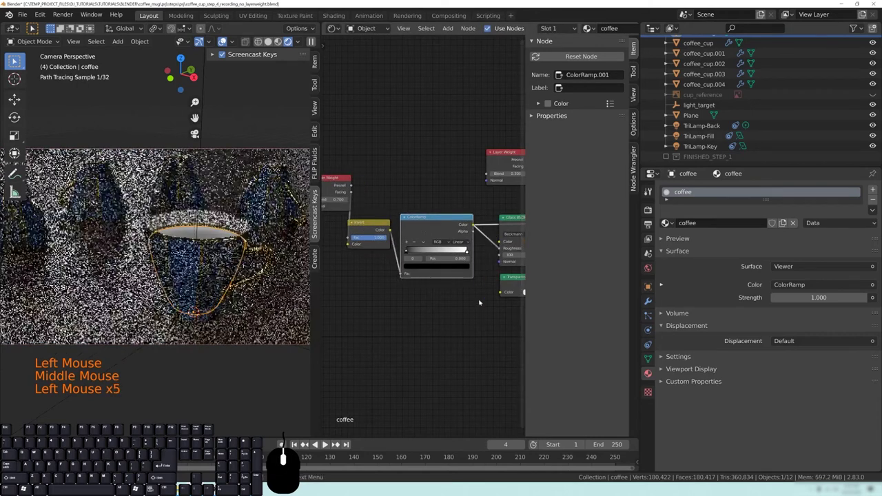
- Preview the Glass BSDF on the coffee with the ColorRamp driving its roughness
{"action": "middle_click_drag", "start_coordinate": [532, 231], "coordinate": [485, 251]}
{"action": "left_click", "coordinate": [478, 248], "text": "ctrl+shift"}
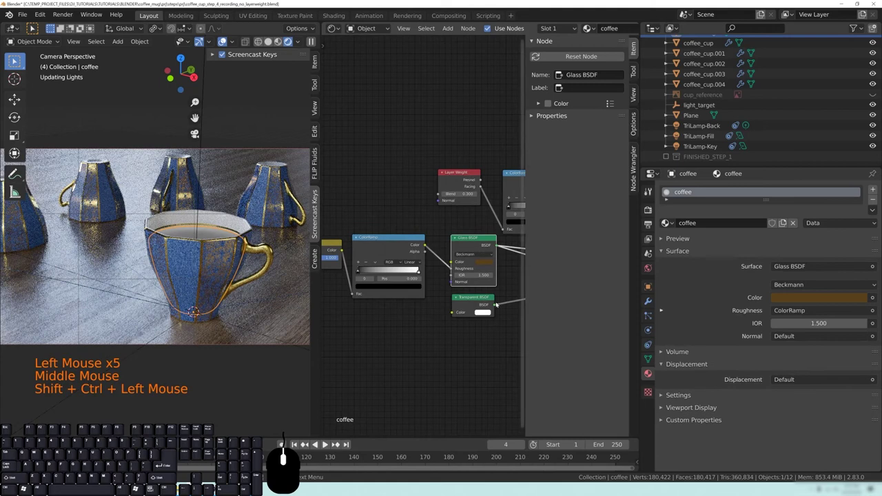
{"action": "middle_click_drag", "start_coordinate": [388, 328], "coordinate": [414, 331]}
{"action": "scroll", "coordinate": [414, 330], "scroll_direction": "up", "scroll_amount": 1}
{"action": "scroll", "coordinate": [379, 270], "scroll_direction": "up", "scroll_amount": 1}
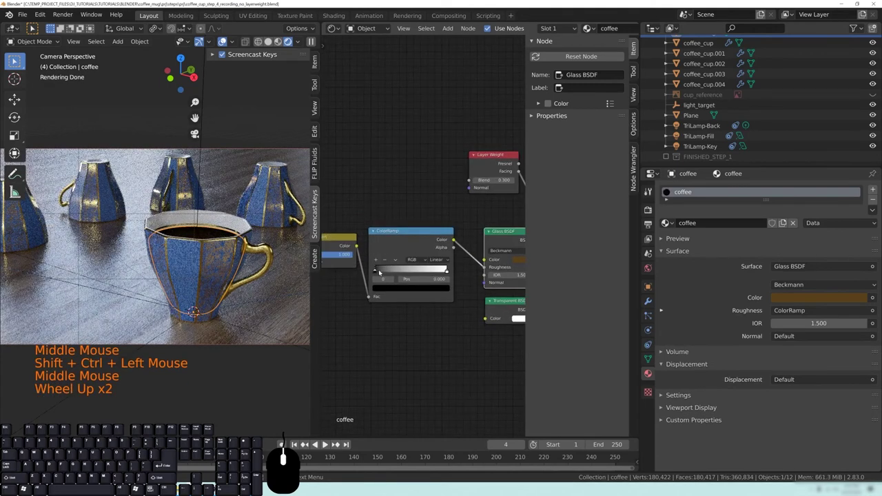
{"action": "middle_click_drag", "start_coordinate": [378, 270], "coordinate": [371, 264]}
- Preview the coffee roughness ColorRamp and darken its white stop to a dark grey
{"action": "left_click", "coordinate": [419, 237], "text": "ctrl+shift"}
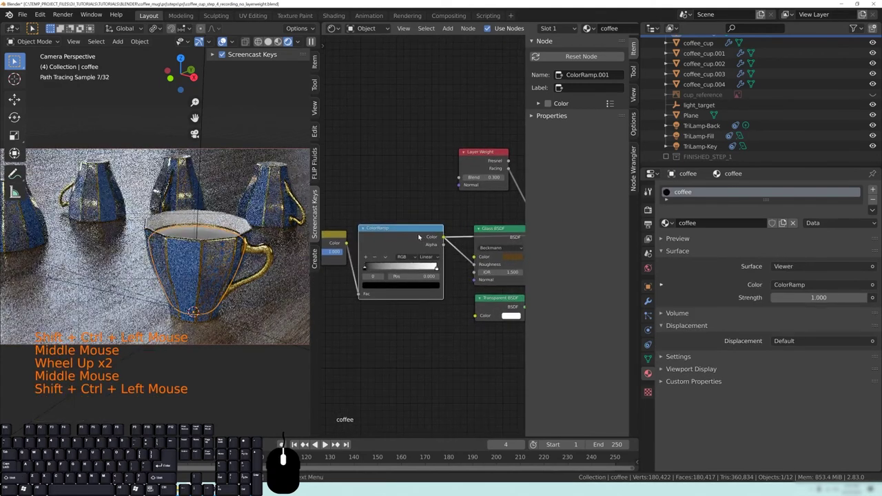
{"action": "left_click", "coordinate": [435, 267]}
{"action": "left_click", "coordinate": [400, 285]}
{"action": "left_click_drag", "start_coordinate": [424, 190], "coordinate": [423, 221]}
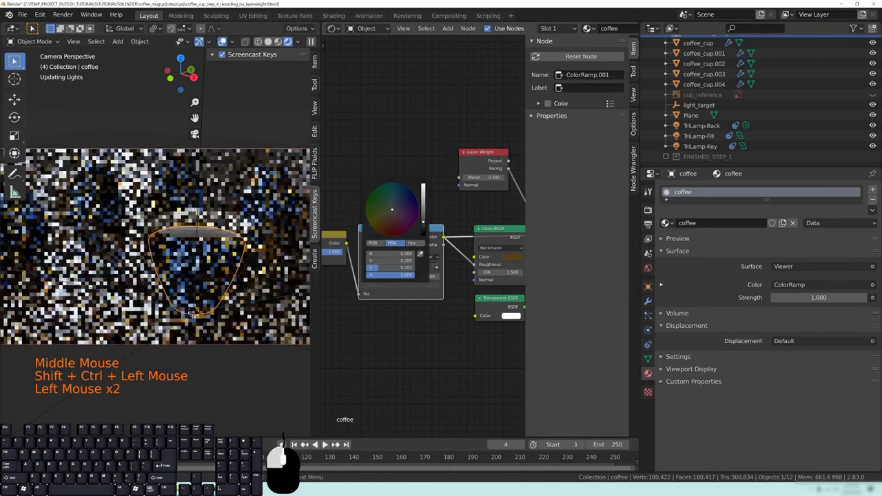
{"action": "left_click_drag", "start_coordinate": [359, 267], "coordinate": [345, 268]}
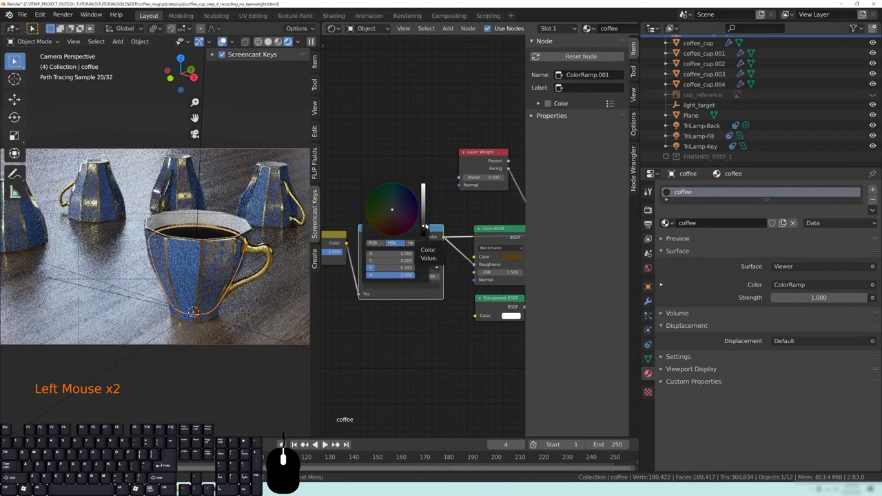
{"action": "left_click", "coordinate": [461, 257]}
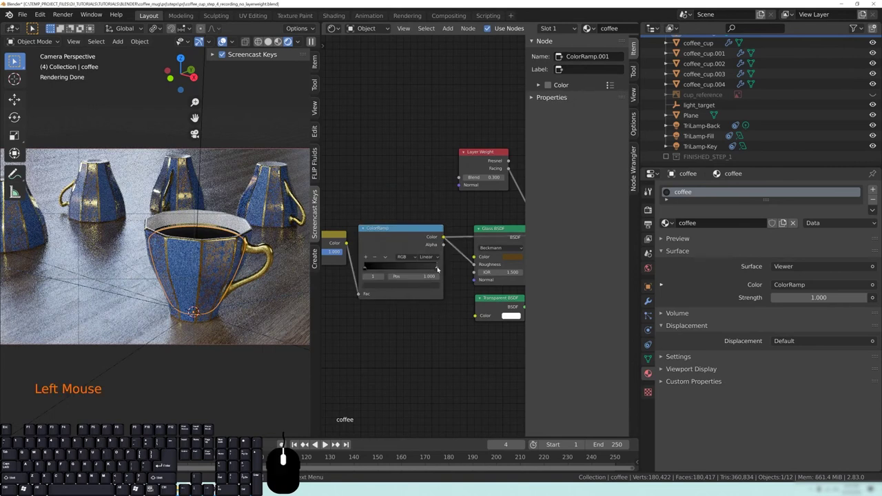
- Restore the Mix Shader as the coffee material's surface output and deselect the coffee object
{"action": "middle_click_drag", "start_coordinate": [476, 336], "coordinate": [335, 352]}
{"action": "middle_click_drag", "start_coordinate": [443, 289], "coordinate": [343, 275]}
{"action": "left_click", "coordinate": [449, 258], "text": "ctrl+shift"}
{"action": "middle_click_drag", "start_coordinate": [415, 325], "coordinate": [309, 337]}
{"action": "key", "text": "alt+a"}
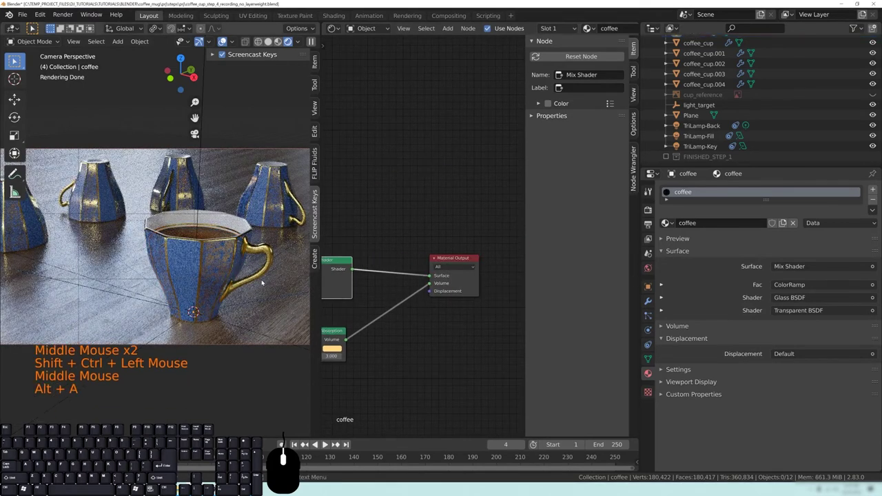
- Review the coffee material's node chain from the Material Output back to Layer Weight and check the camera view
{"action": "middle_click_drag", "start_coordinate": [358, 324], "coordinate": [413, 304]}
{"action": "middle_click_drag", "start_coordinate": [413, 303], "coordinate": [470, 239]}
{"action": "middle_click_drag", "start_coordinate": [368, 302], "coordinate": [443, 304]}
{"action": "middle_click_drag", "start_coordinate": [414, 303], "coordinate": [480, 305]}
{"action": "middle_click_drag", "start_coordinate": [356, 268], "coordinate": [404, 268]}
{"action": "left_click_drag", "start_coordinate": [364, 178], "coordinate": [355, 186]}
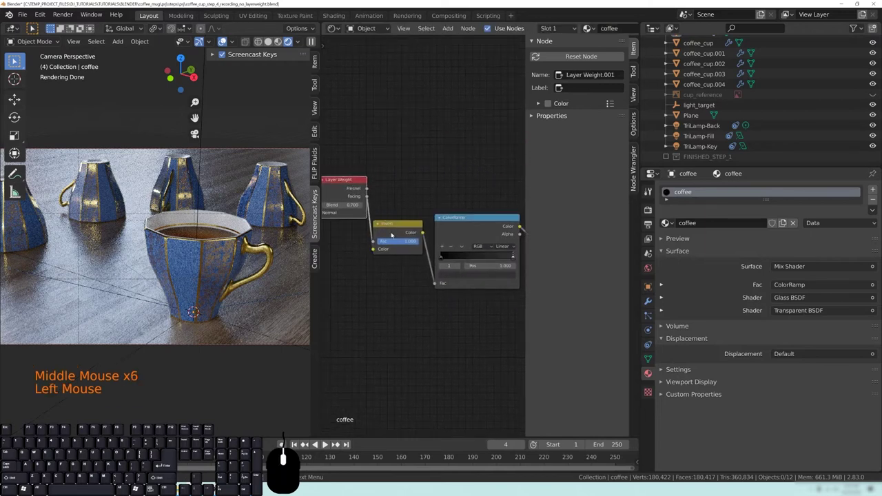
{"action": "middle_click_drag", "start_coordinate": [354, 186], "coordinate": [382, 193]}
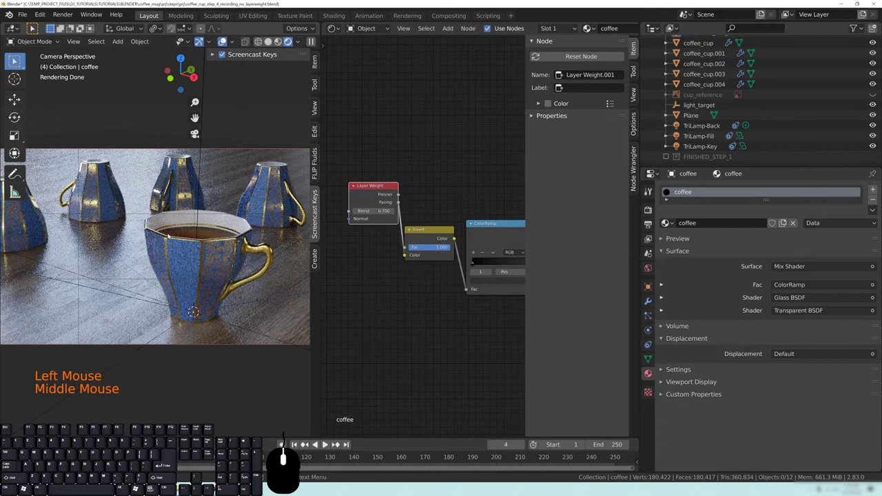
{"action": "scroll", "coordinate": [407, 281], "scroll_direction": "down", "scroll_amount": 3}
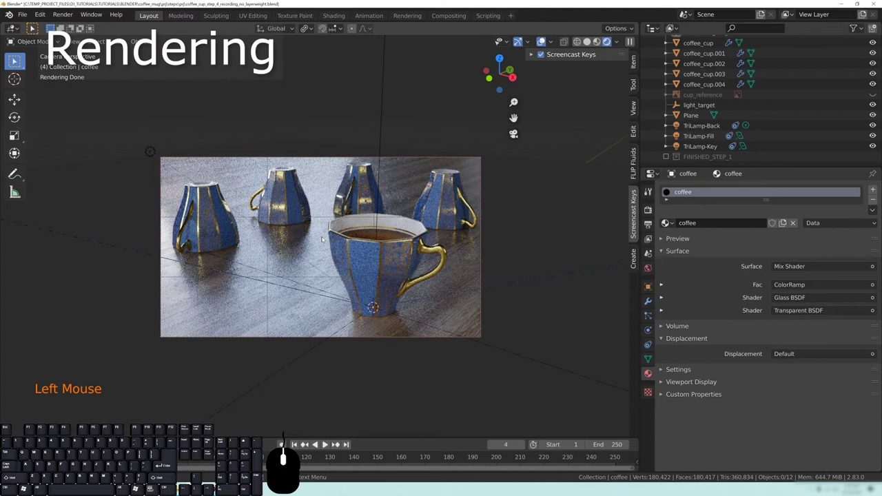
- Save the file and set the render resolution percentage to 200%
{"action": "key", "text": "ctrl+s"}
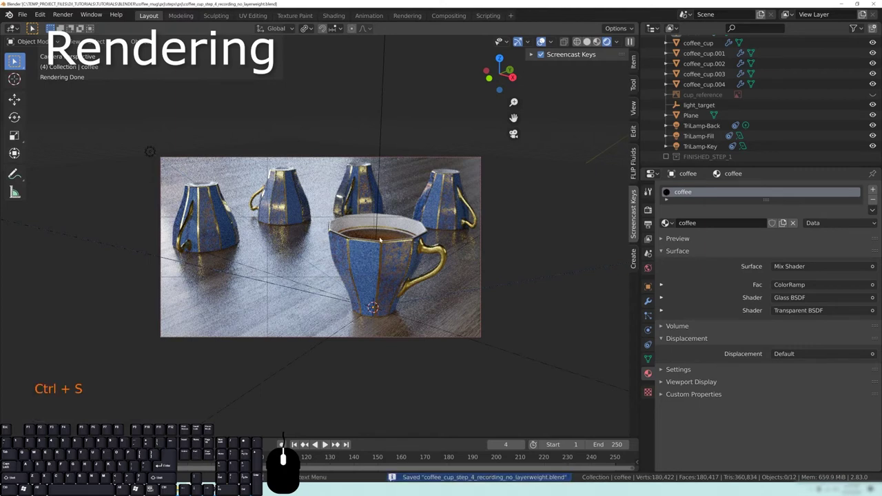
{"action": "left_click", "coordinate": [647, 226]}
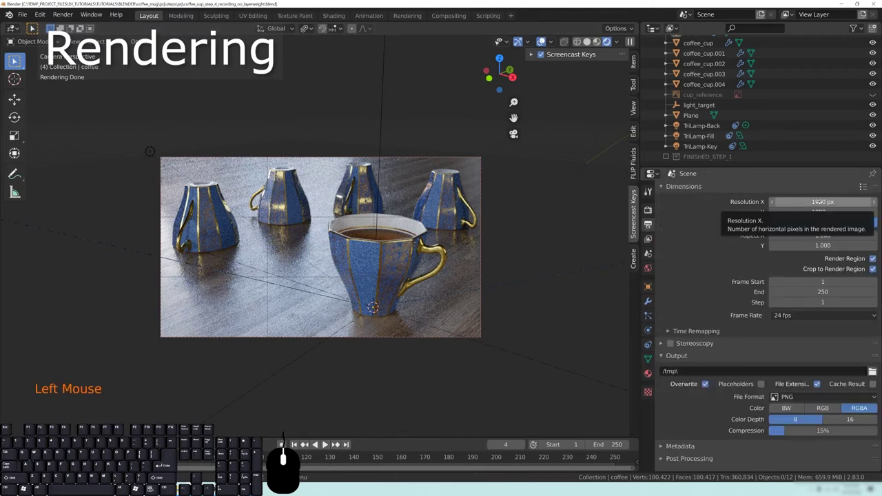
{"action": "double_click", "coordinate": [822, 222]}
{"action": "type", "text": "200"}
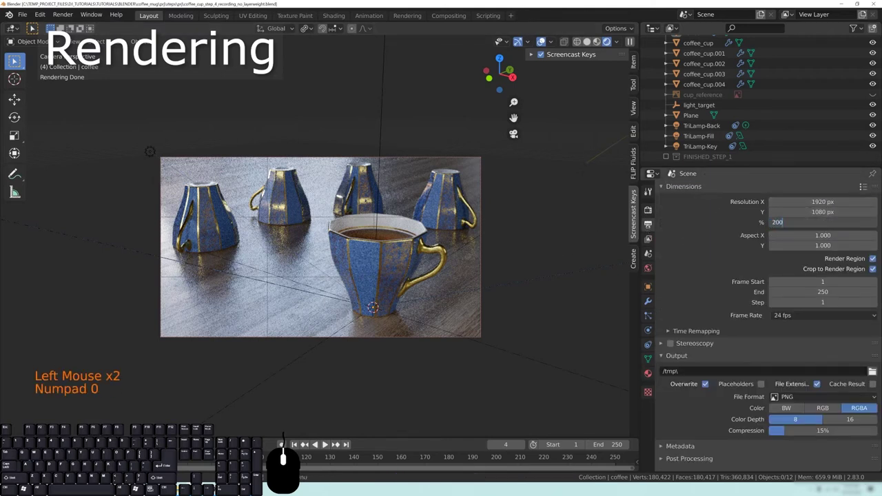
{"action": "key", "text": "Return"}
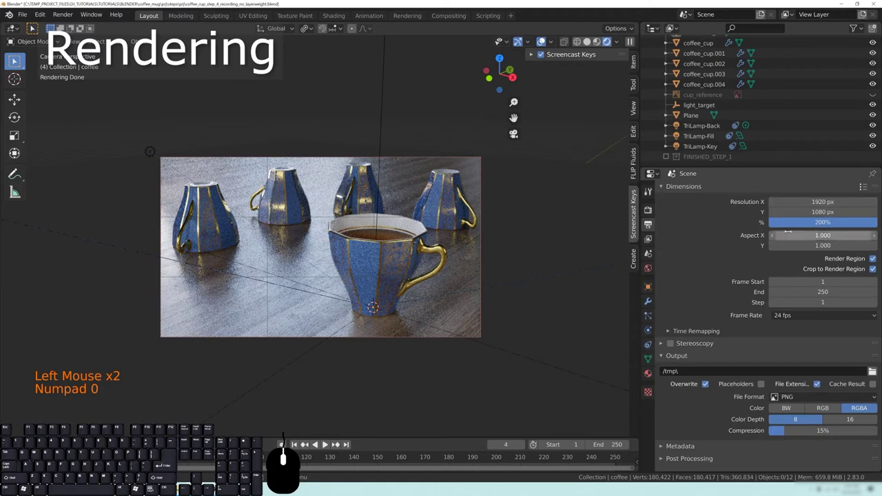
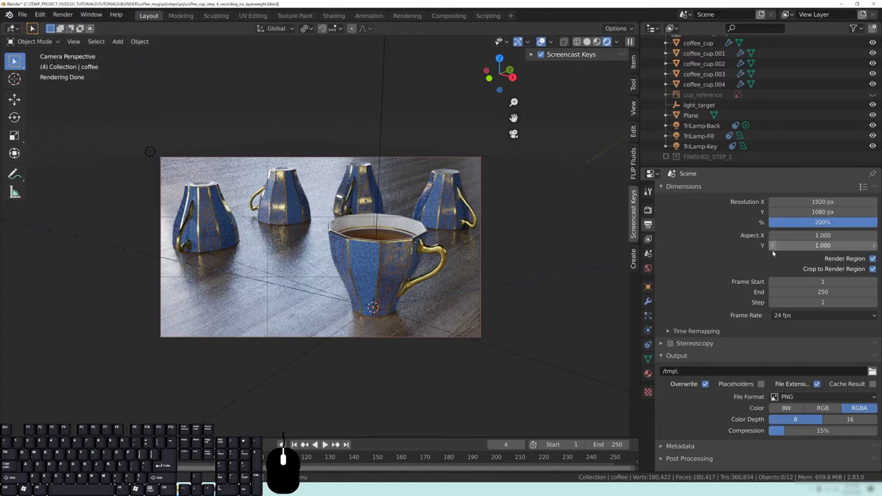
- Set the PNG output compression to 0% and collapse the Output and Dimensions settings
{"action": "left_click", "coordinate": [814, 432]}
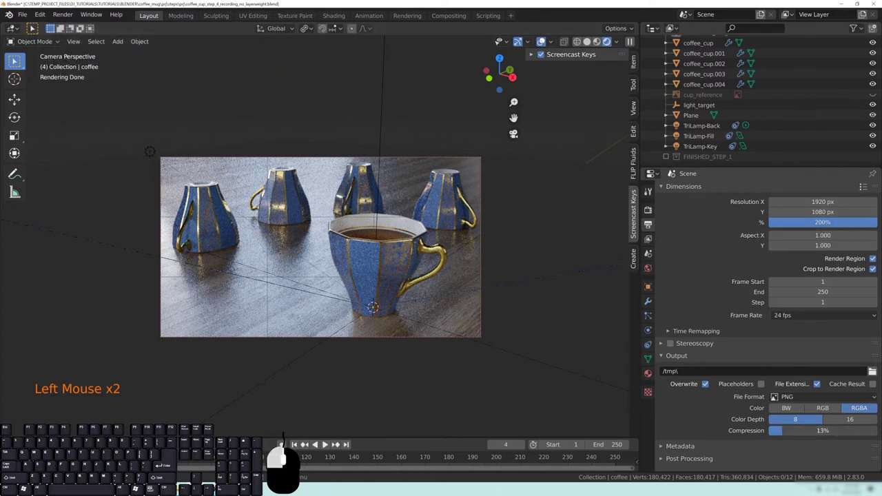
{"action": "left_click", "coordinate": [680, 360]}
{"action": "left_click", "coordinate": [679, 360]}
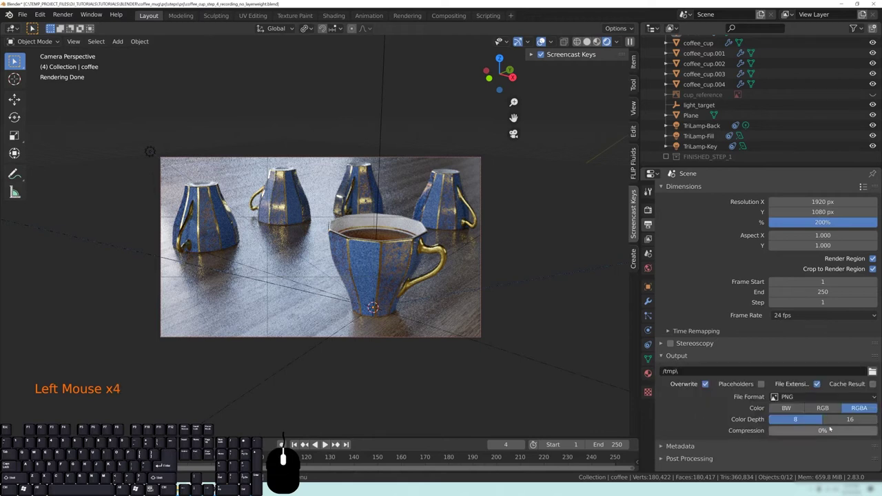
{"action": "left_click_drag", "start_coordinate": [806, 434], "coordinate": [823, 434]}
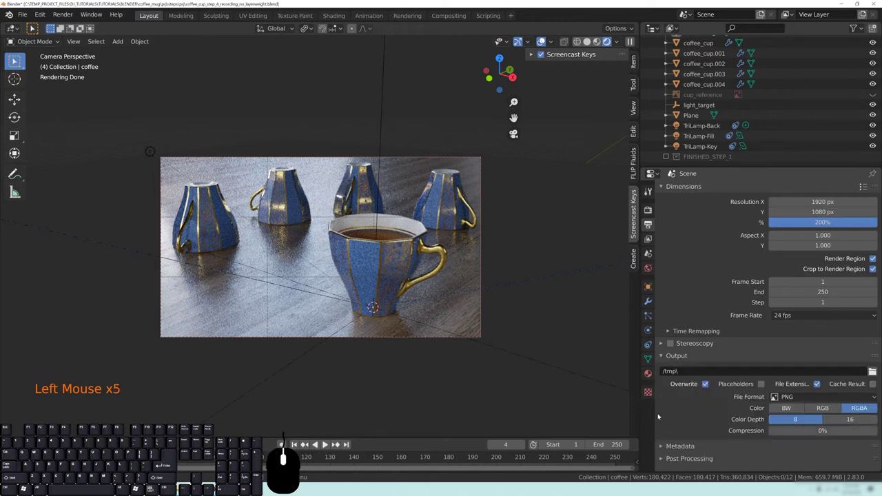
{"action": "left_click", "coordinate": [673, 358]}
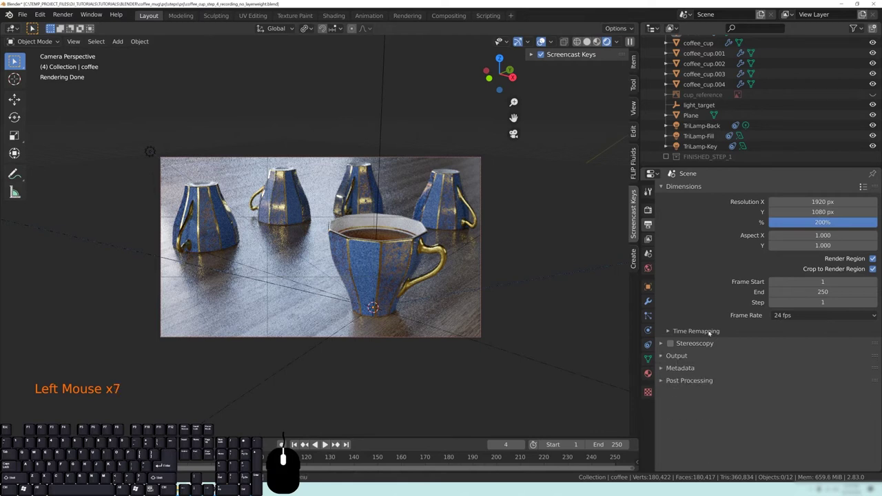
{"action": "left_click", "coordinate": [689, 188]}
- Show the render settings, switch the viewport to Solid shading and save the file
{"action": "left_click", "coordinate": [648, 211]}
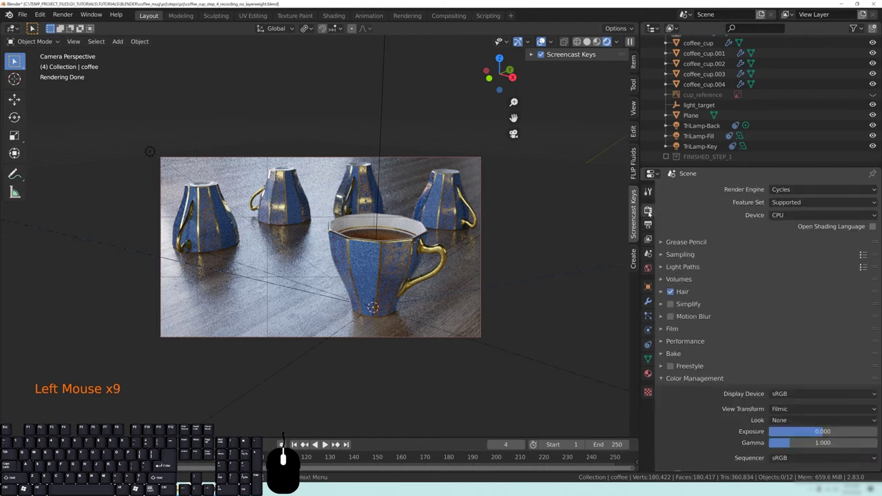
{"action": "key", "text": "z"}
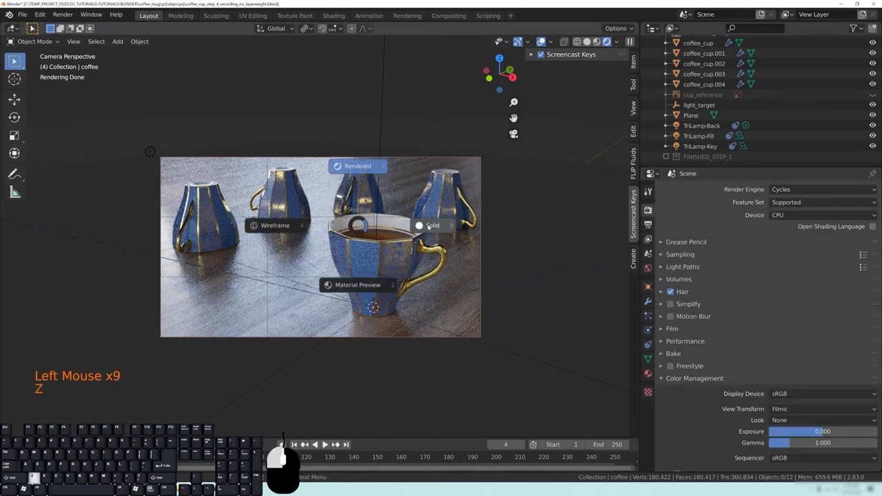
{"action": "key", "text": "ctrl+s"}
- Set the Cycles render device to GPU Compute and check the OpenCL devices enabled in the system preferences
{"action": "left_click", "coordinate": [785, 215]}
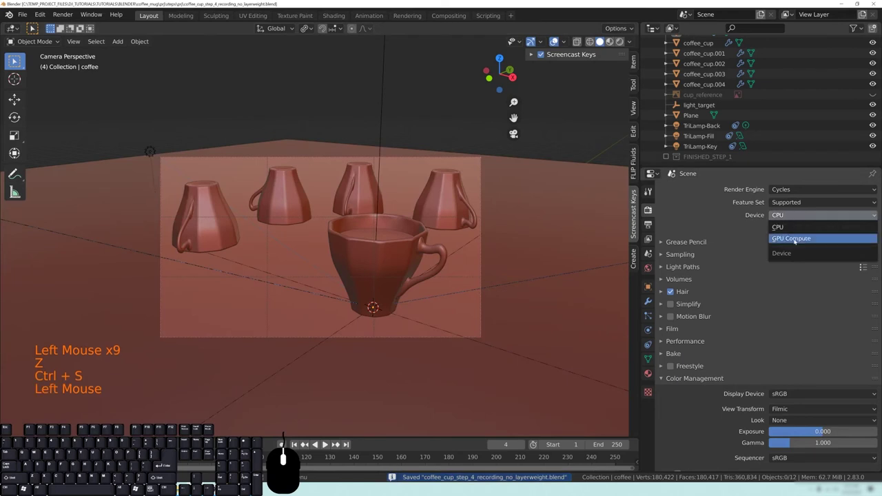
{"action": "left_click", "coordinate": [803, 238]}
{"action": "left_click", "coordinate": [42, 15]}
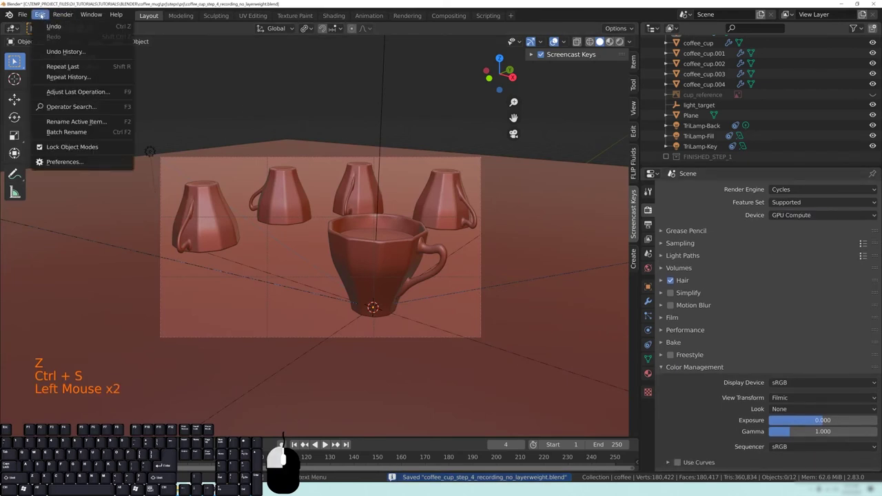
{"action": "left_click", "coordinate": [64, 162]}
{"action": "left_click", "coordinate": [22, 166]}
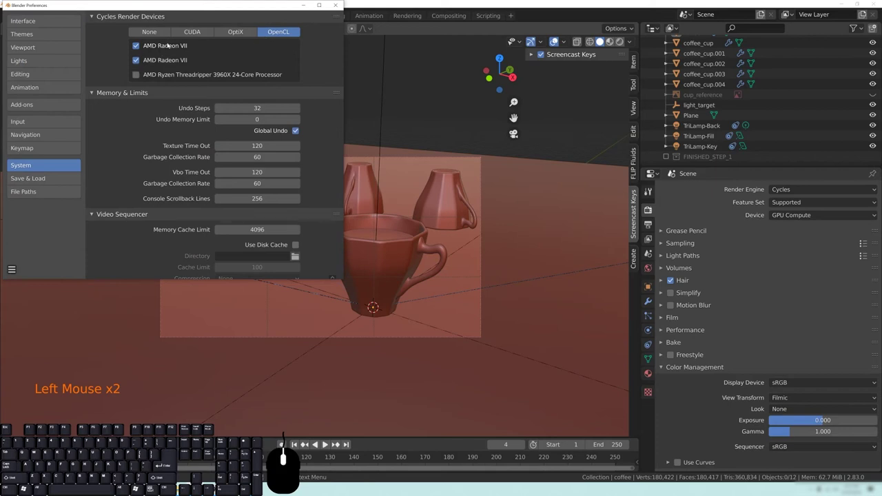
{"action": "left_click", "coordinate": [334, 5]}
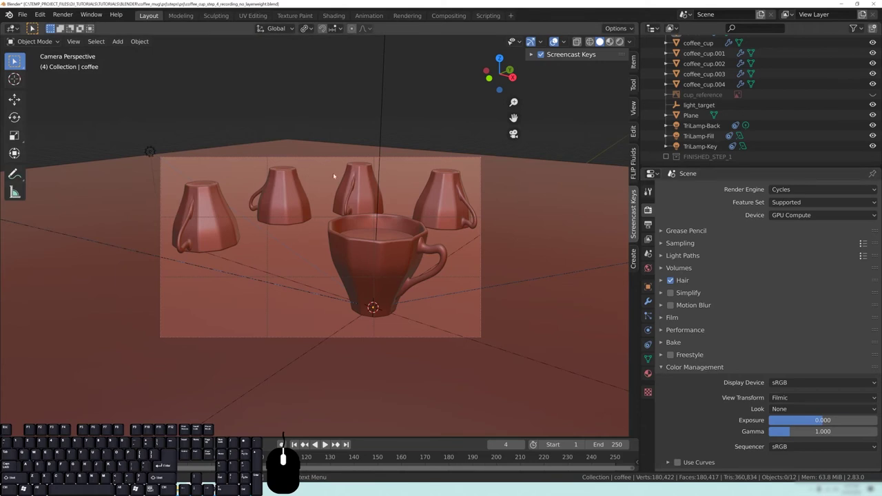
- Collapse the Color Management settings and check the render sample count in the Sampling settings
{"action": "left_click", "coordinate": [696, 368]}
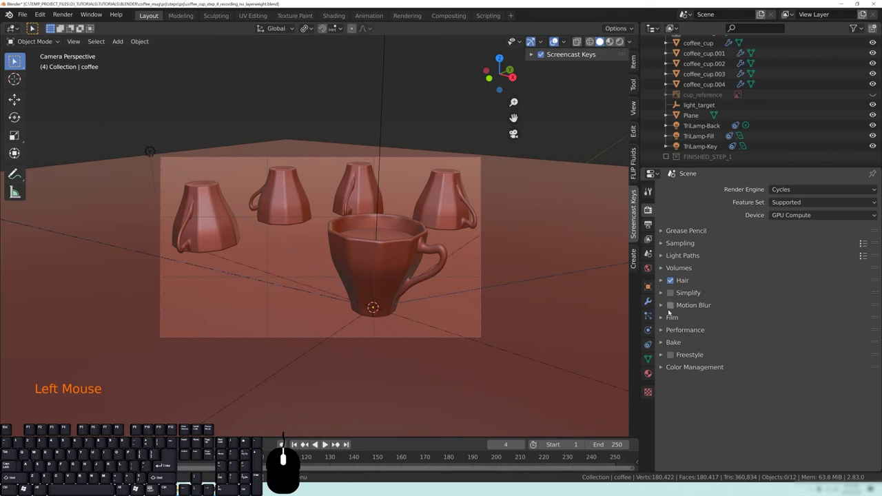
{"action": "left_click", "coordinate": [678, 244]}
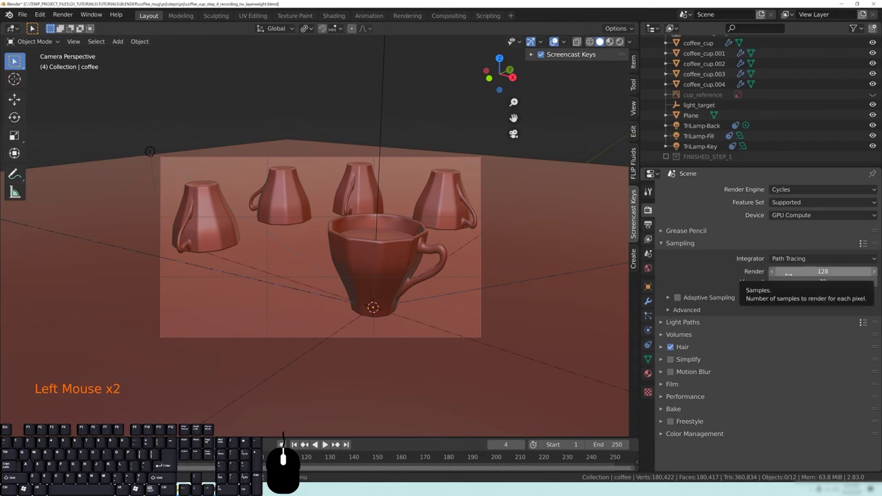
{"action": "left_click", "coordinate": [811, 270]}
{"action": "key", "text": "Return"}
{"action": "left_click", "coordinate": [680, 243]}
{"action": "left_click", "coordinate": [682, 243]}
{"action": "left_click", "coordinate": [679, 244]}
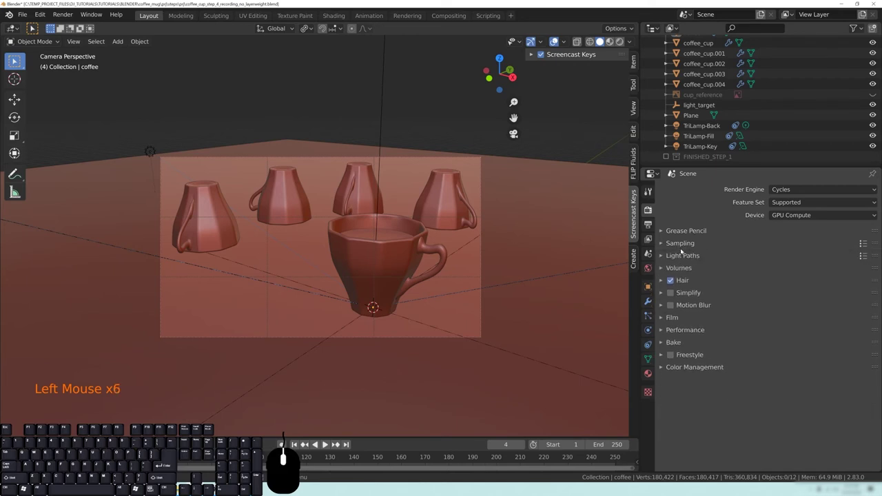
- Apply the Full Global Illumination preset to the Light Paths settings
{"action": "left_click", "coordinate": [682, 256]}
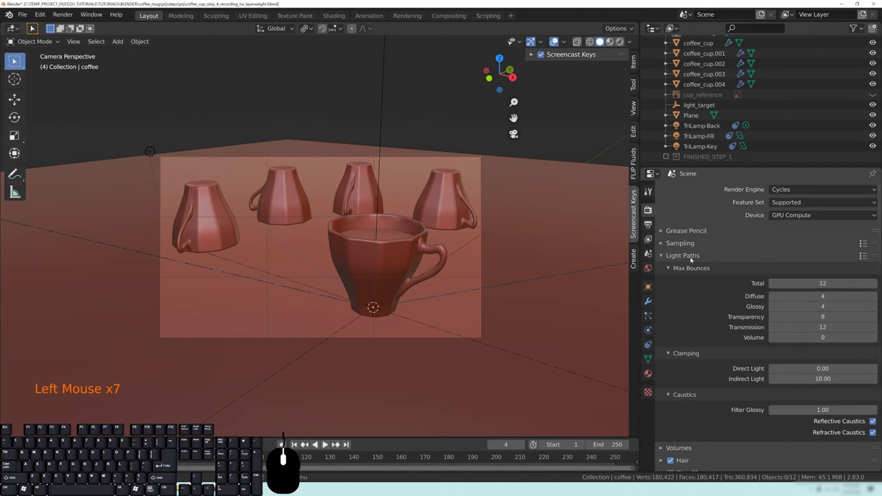
{"action": "left_click", "coordinate": [679, 257]}
{"action": "left_click", "coordinate": [680, 257]}
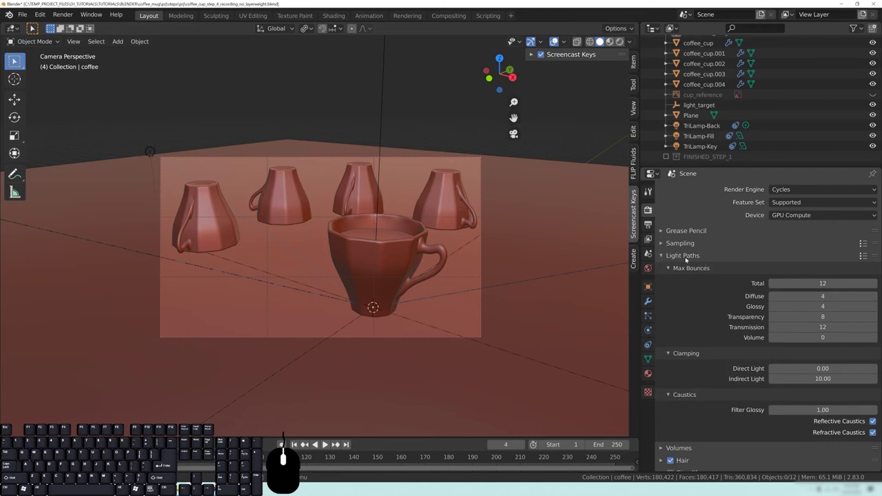
{"action": "left_click", "coordinate": [863, 255]}
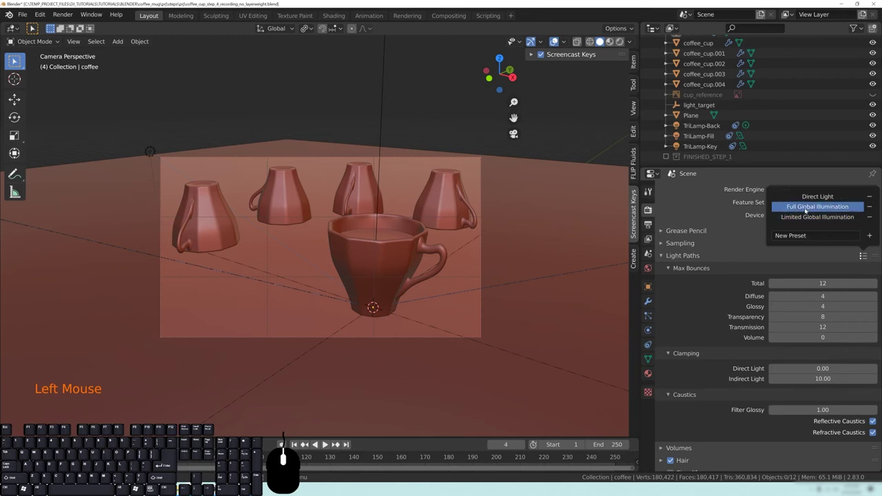
{"action": "left_click", "coordinate": [847, 211]}
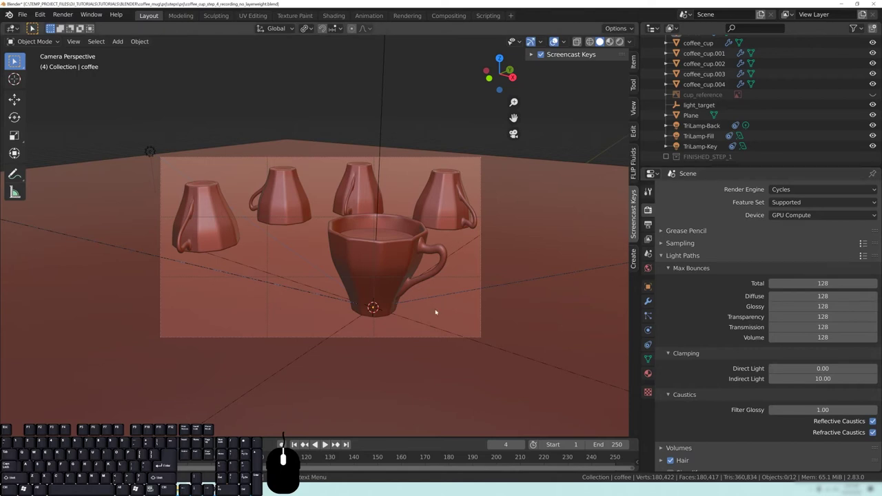
{"action": "left_click", "coordinate": [216, 228]}
{"action": "key", "text": "g"}
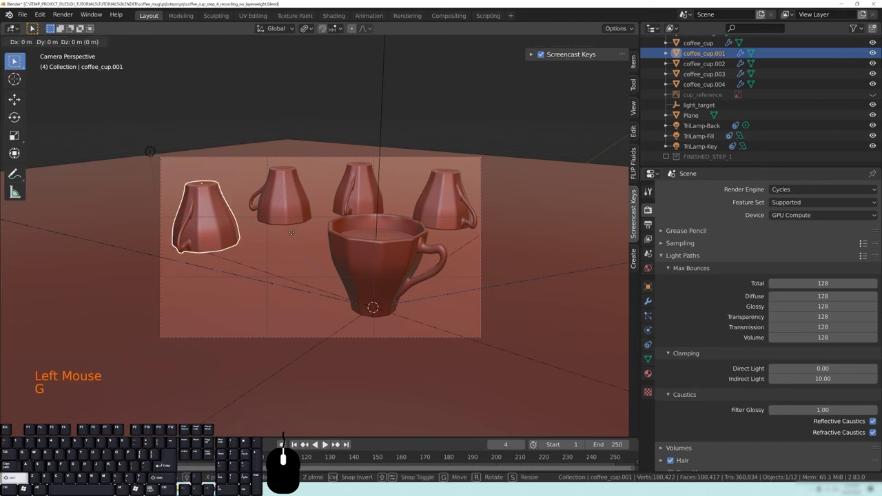
{"action": "key", "text": "shift+z"}
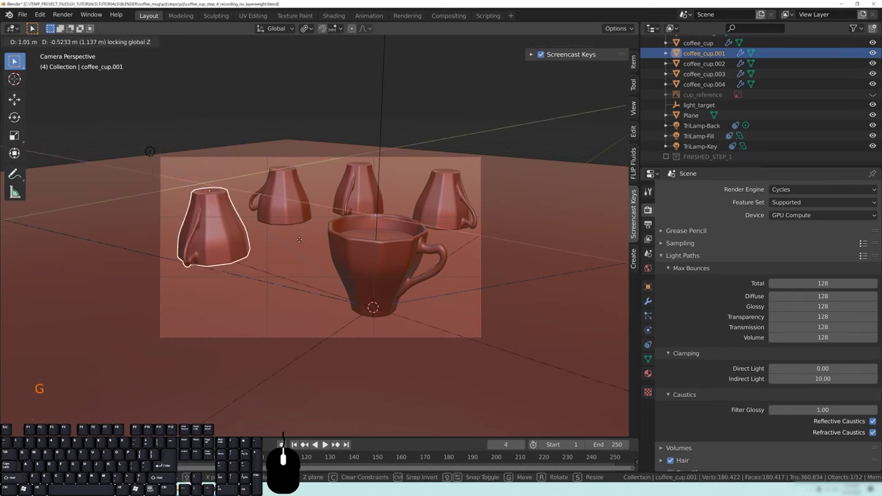
{"action": "left_click", "coordinate": [291, 232]}
{"action": "key", "text": "alt+a"}
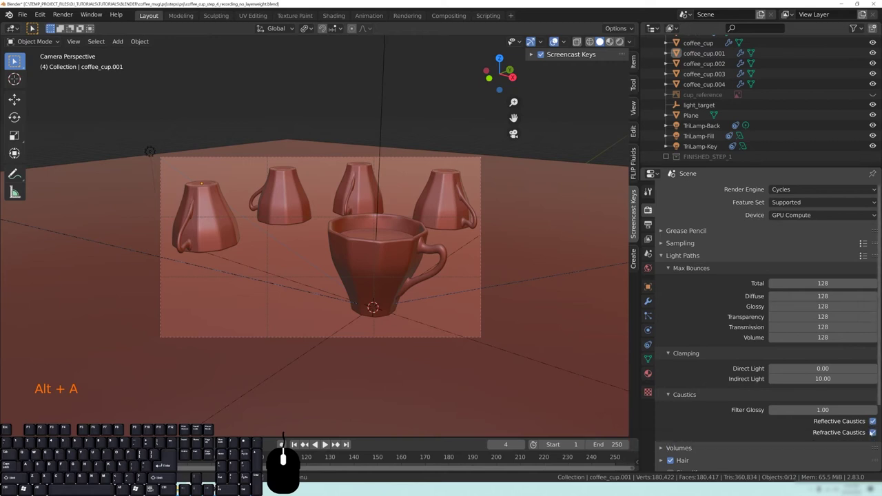
- Collapse the Caustics, Max Bounces and Light Paths settings
{"action": "left_click", "coordinate": [685, 395]}
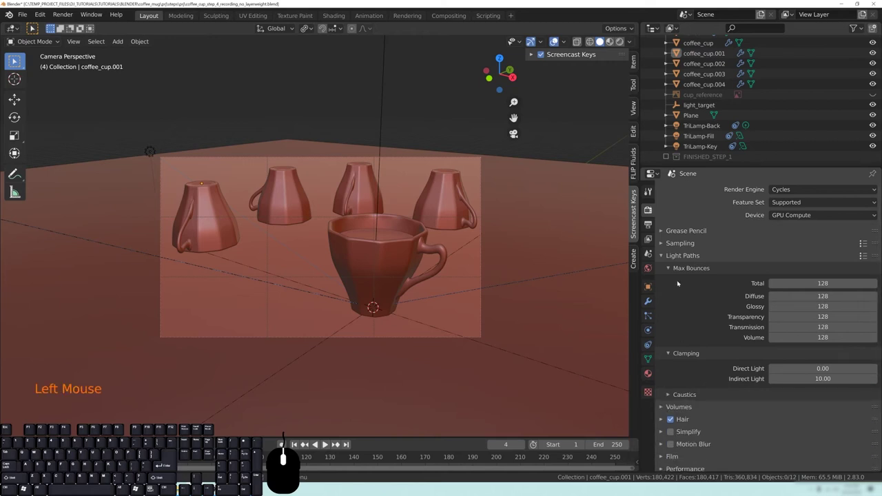
{"action": "left_click", "coordinate": [689, 268]}
{"action": "left_click", "coordinate": [683, 256]}
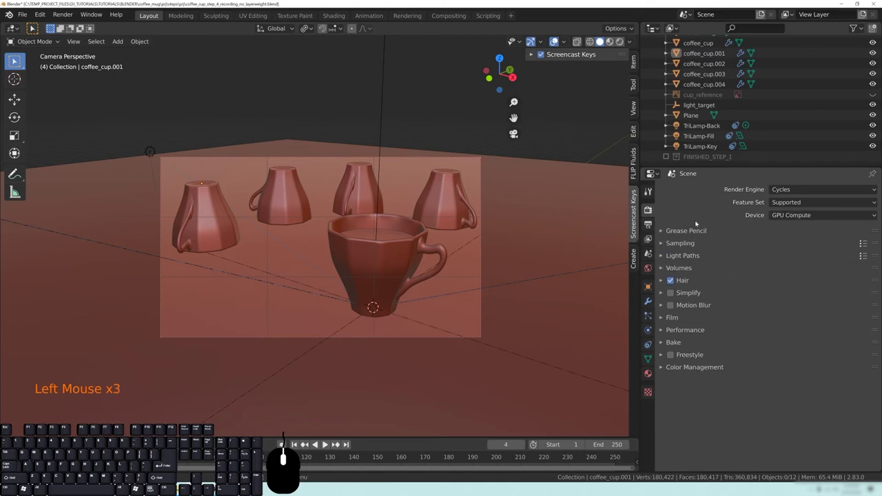
- Enable the Denoising Data pass for the view layer, save the file and collapse the Passes settings
{"action": "left_click", "coordinate": [649, 239]}
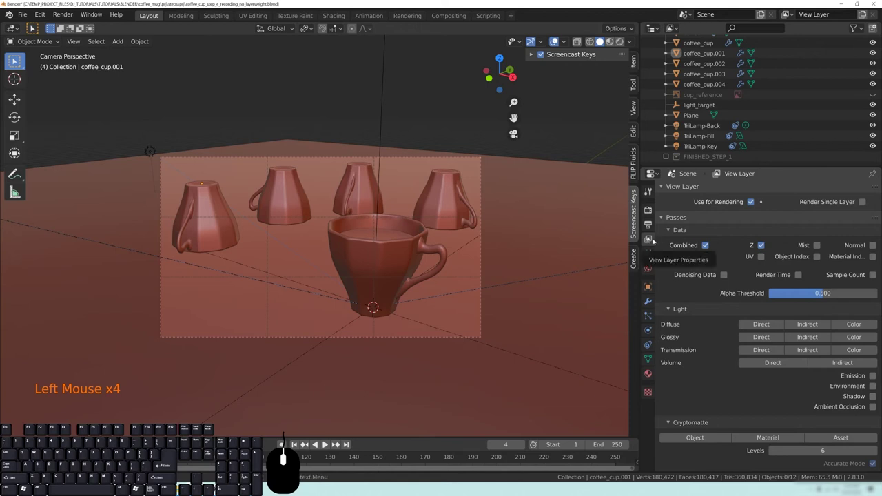
{"action": "left_click", "coordinate": [675, 219]}
{"action": "left_click", "coordinate": [675, 219]}
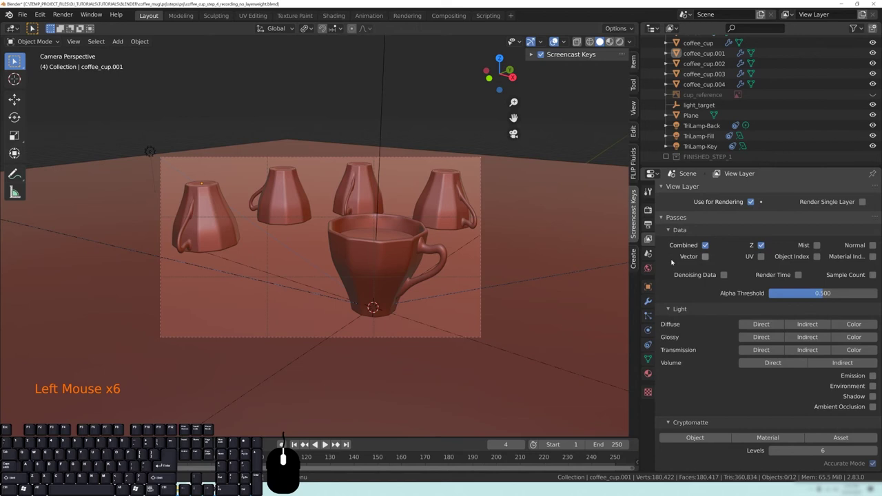
{"action": "left_click", "coordinate": [724, 275]}
{"action": "key", "text": "ctrl+s"}
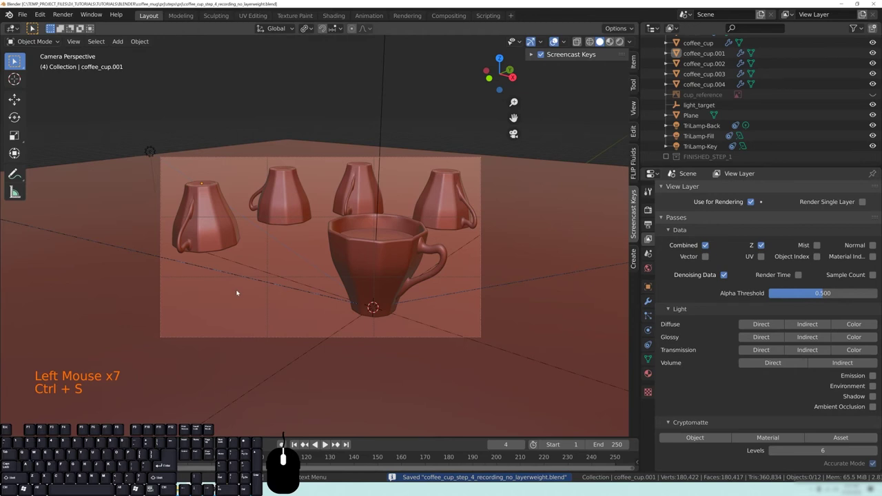
{"action": "left_click", "coordinate": [679, 218]}
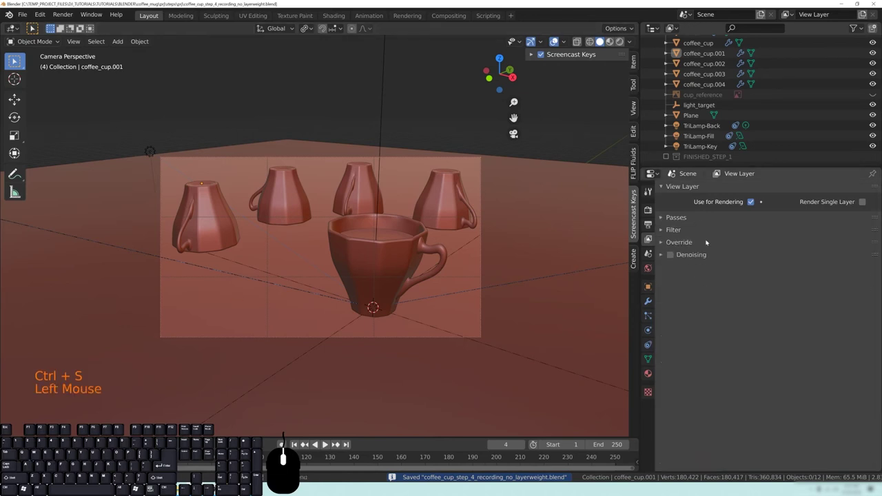
- Expand the render Performance settings and search the add-on preferences for "auto" to check the Auto Tile Size add-on
{"action": "left_click", "coordinate": [647, 224]}
{"action": "left_click", "coordinate": [647, 210]}
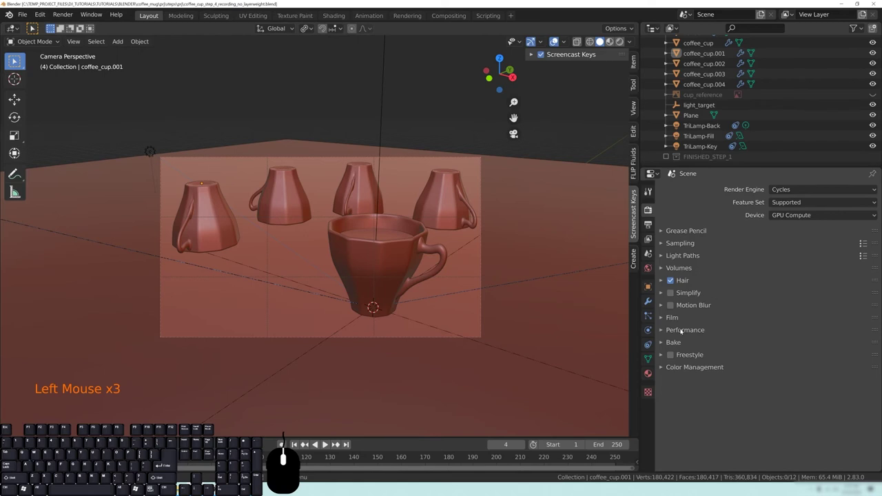
{"action": "left_click", "coordinate": [681, 330]}
{"action": "scroll", "coordinate": [769, 302], "scroll_direction": "down", "scroll_amount": 5}
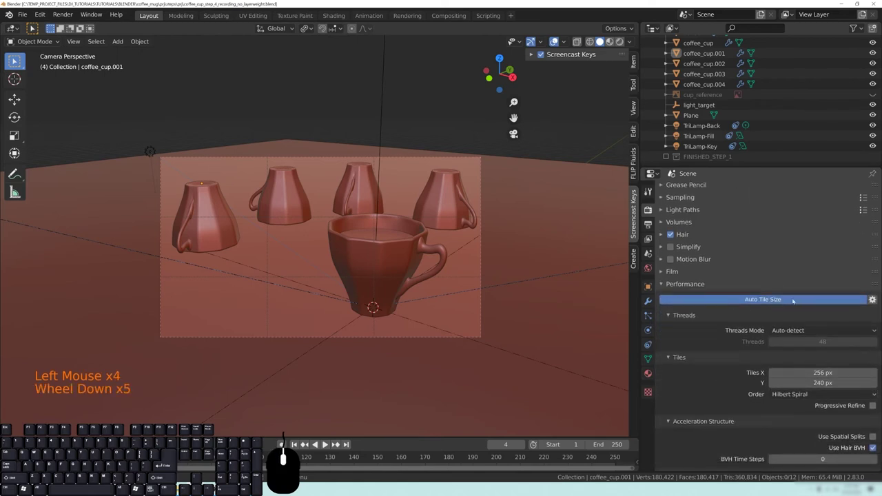
{"action": "left_click", "coordinate": [40, 14]}
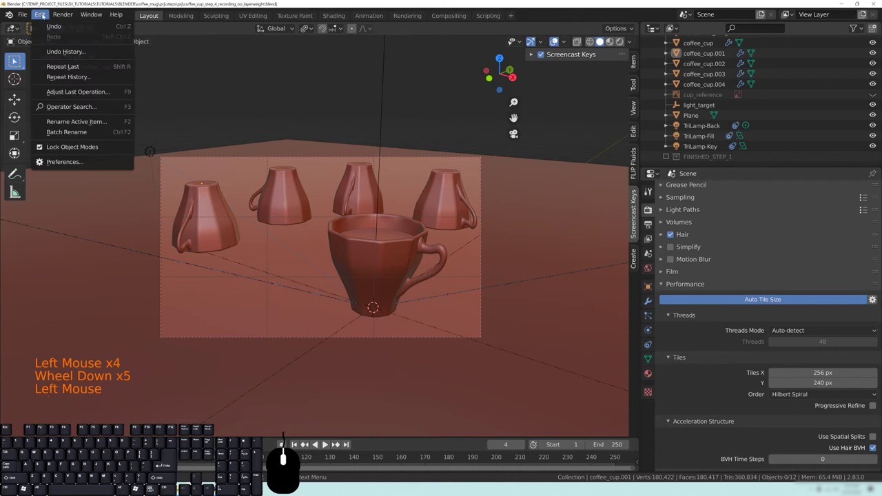
{"action": "left_click", "coordinate": [83, 163]}
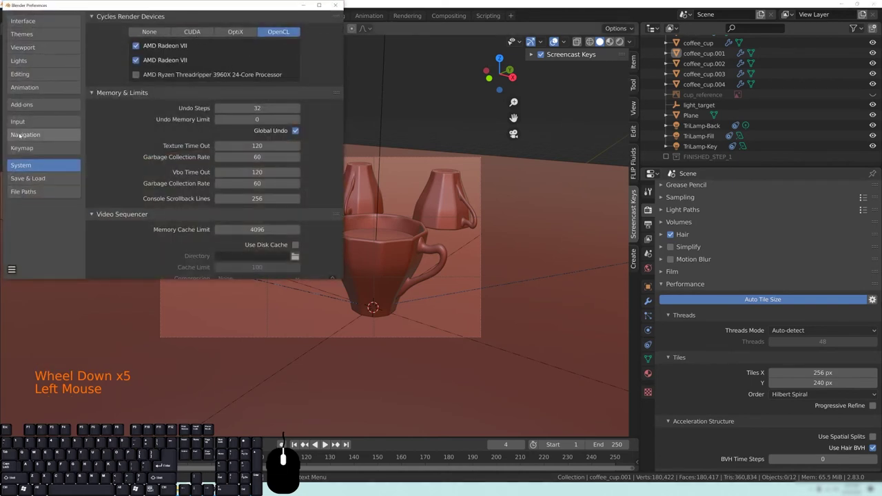
{"action": "left_click", "coordinate": [42, 105]}
{"action": "left_click", "coordinate": [293, 32]}
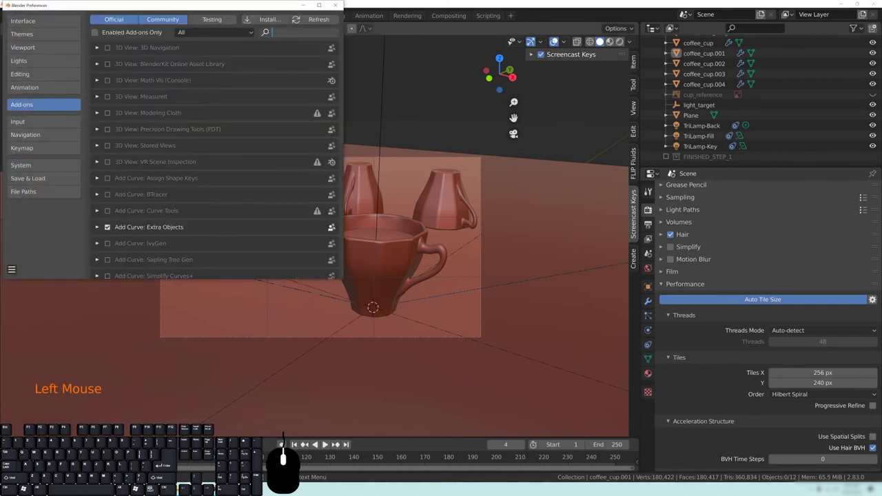
{"action": "type", "text": "auto"}
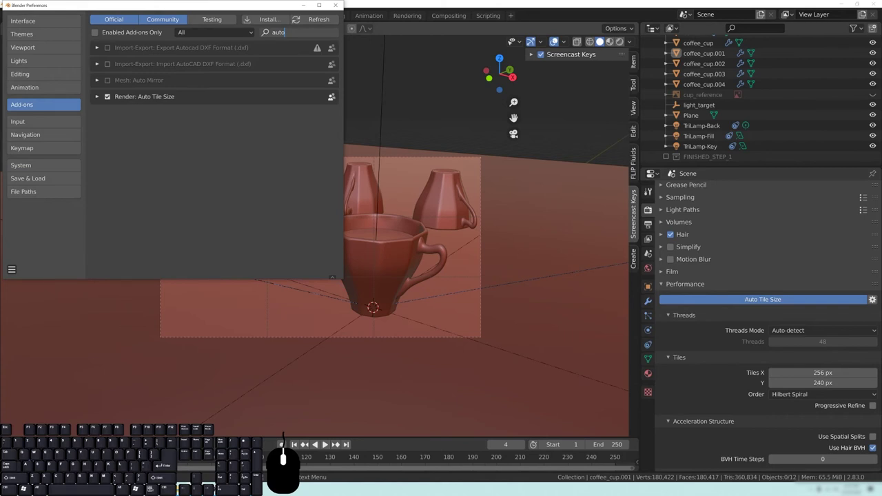
{"action": "left_click", "coordinate": [335, 4]}
- Set the Auto Tile Size target to 512, check it against the render dimensions and save the file
{"action": "left_click", "coordinate": [872, 301]}
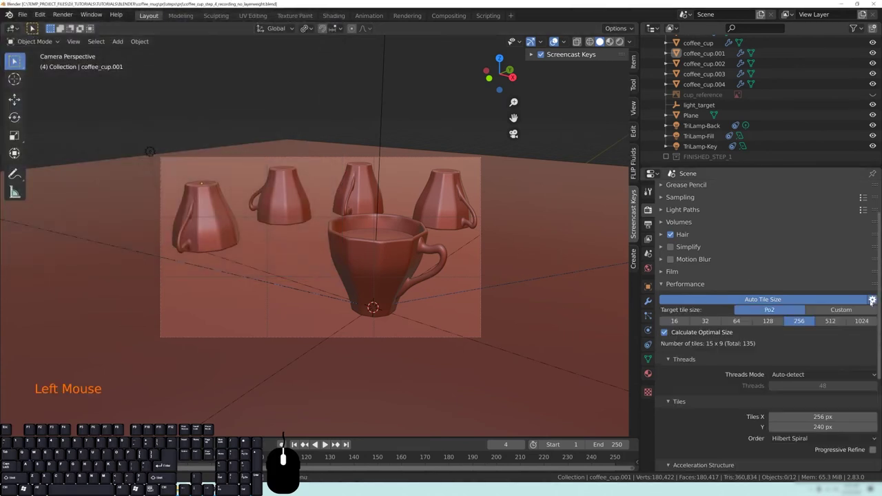
{"action": "left_click", "coordinate": [831, 321]}
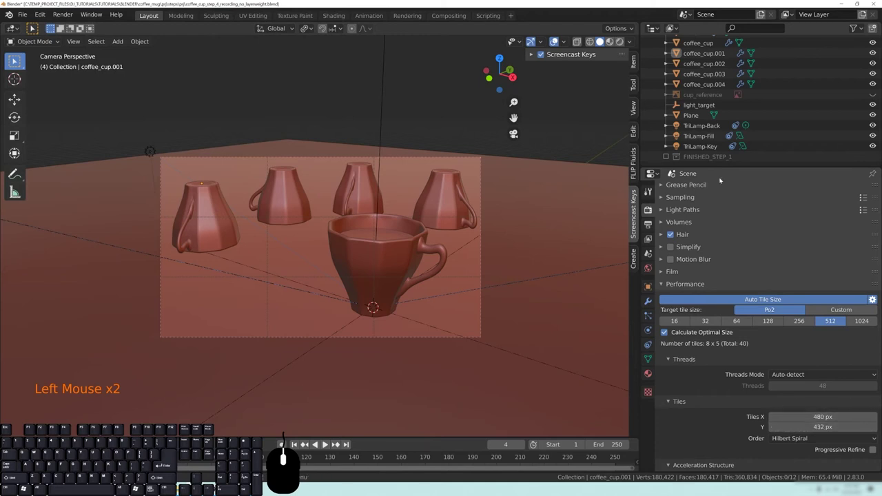
{"action": "left_click", "coordinate": [648, 224]}
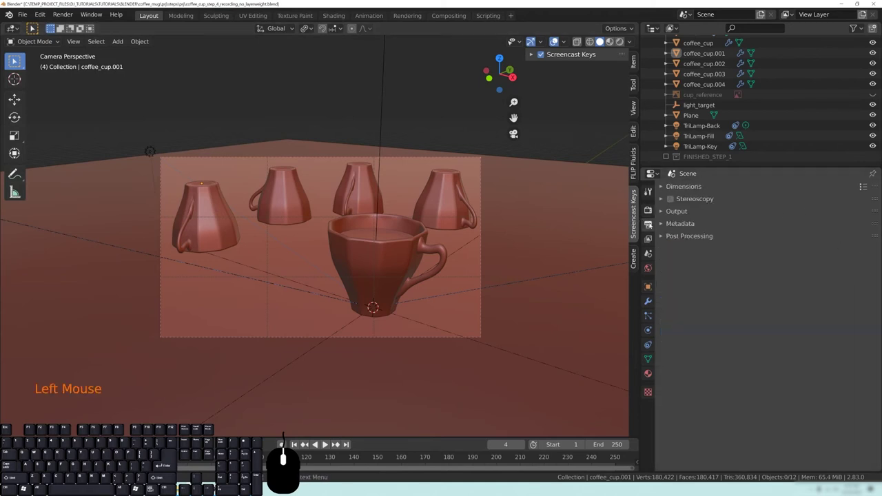
{"action": "left_click", "coordinate": [696, 189]}
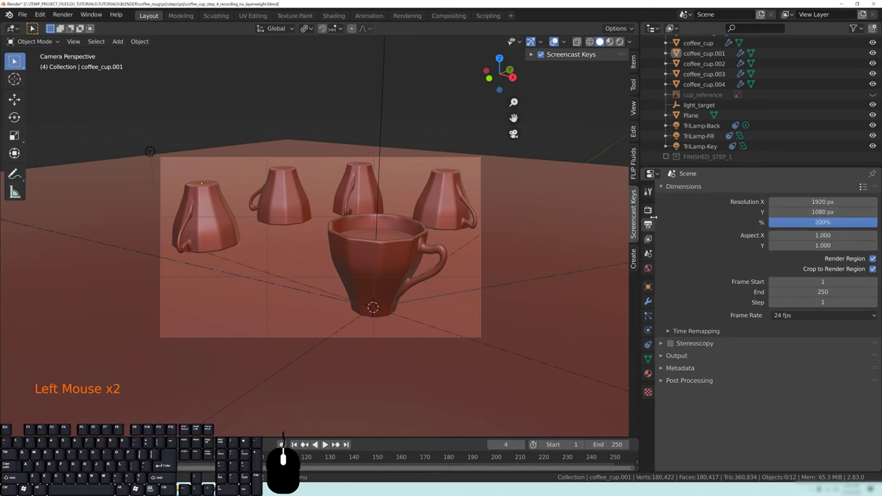
{"action": "left_click", "coordinate": [647, 209]}
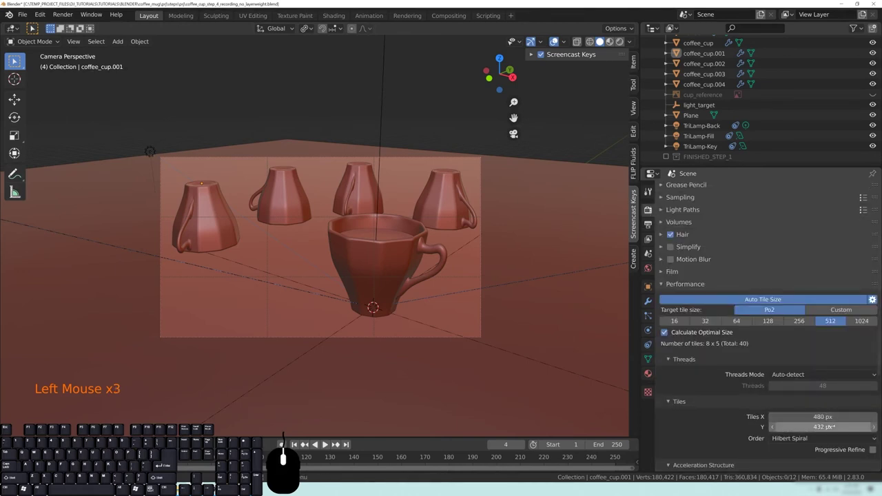
{"action": "key", "text": "ctrl+s"}
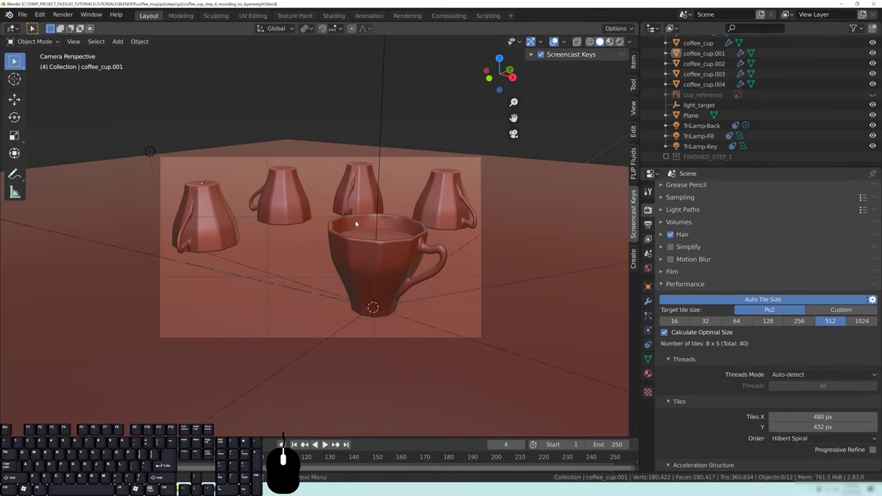
- Delete the hidden cup_reference image object from the main collection
{"action": "scroll", "coordinate": [749, 135], "scroll_direction": "up", "scroll_amount": 3}
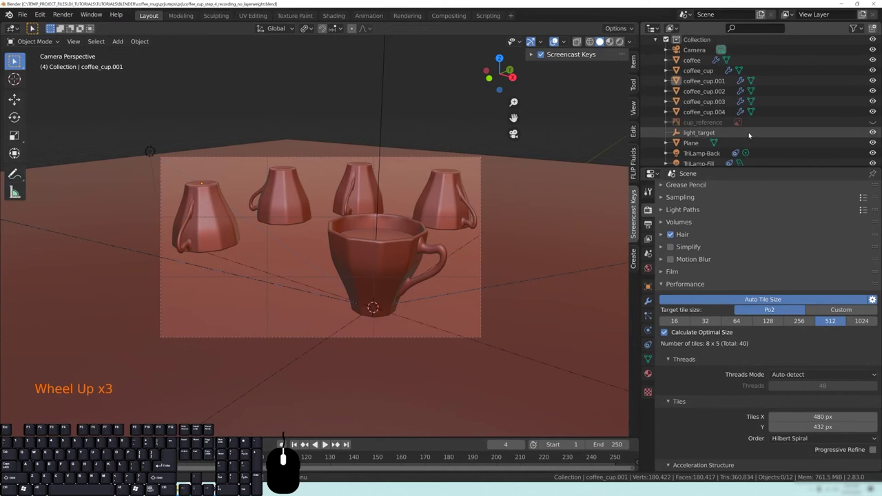
{"action": "scroll", "coordinate": [749, 135], "scroll_direction": "up", "scroll_amount": 2}
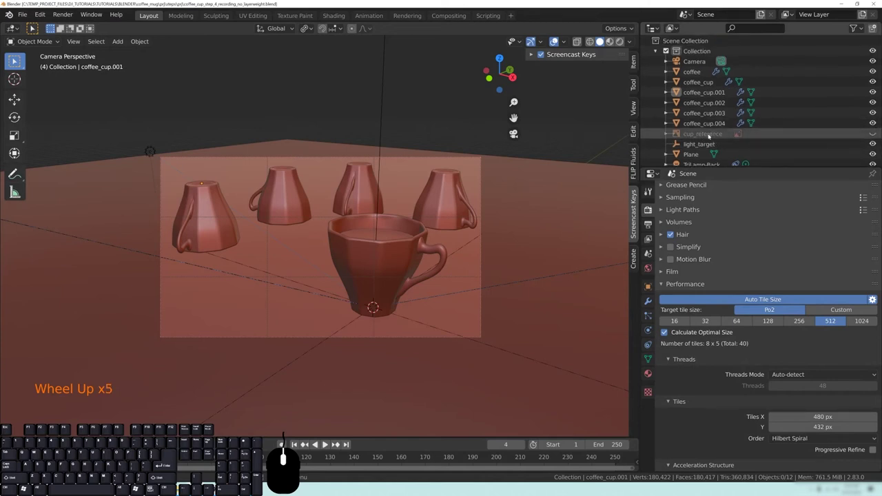
{"action": "left_click", "coordinate": [711, 135]}
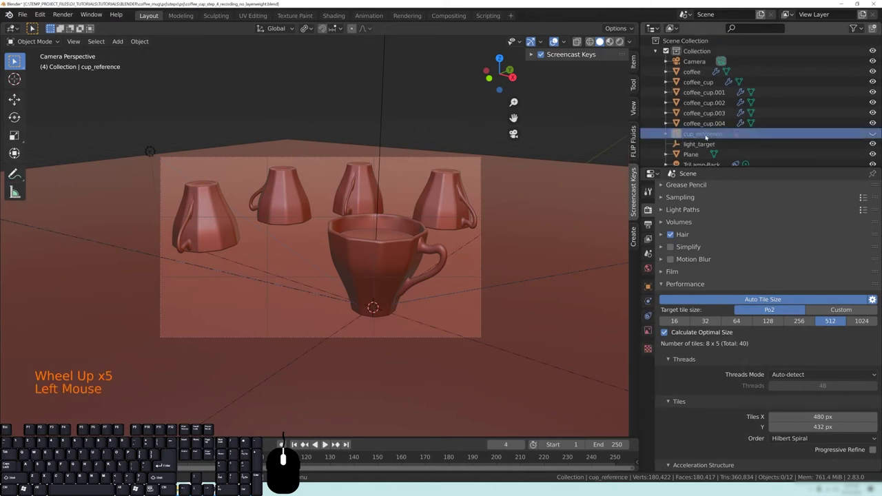
{"action": "key", "text": "x"}
{"action": "left_click", "coordinate": [705, 136]}
{"action": "right_click", "coordinate": [704, 136]}
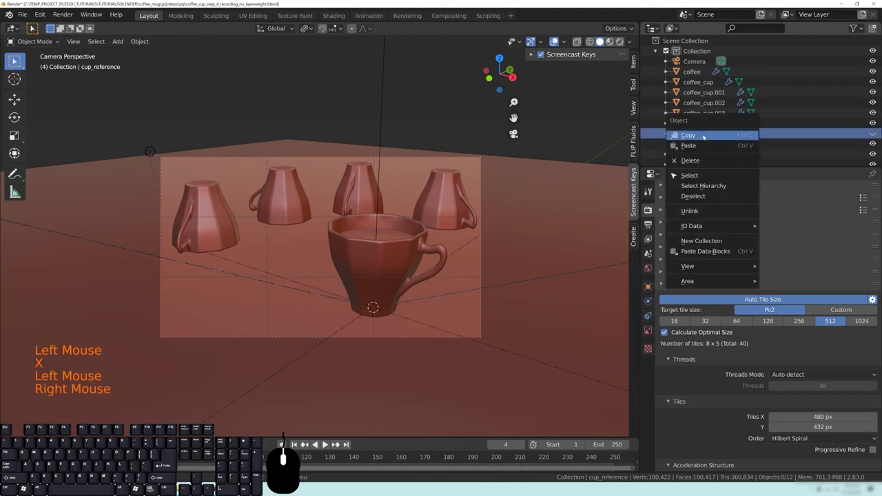
{"action": "left_click", "coordinate": [699, 159]}
- Delete the FINISHED_STEP_1 collection and its leftover objects from CUP through REFERENCE
{"action": "scroll", "coordinate": [735, 148], "scroll_direction": "down", "scroll_amount": 4}
{"action": "scroll", "coordinate": [735, 148], "scroll_direction": "down", "scroll_amount": 3}
{"action": "left_click", "coordinate": [703, 157]}
{"action": "right_click", "coordinate": [703, 156]}
{"action": "left_click", "coordinate": [695, 213]}
{"action": "scroll", "coordinate": [698, 160], "scroll_direction": "up", "scroll_amount": 1}
{"action": "scroll", "coordinate": [697, 160], "scroll_direction": "down", "scroll_amount": 9}
{"action": "left_click", "coordinate": [696, 159], "text": "shift"}
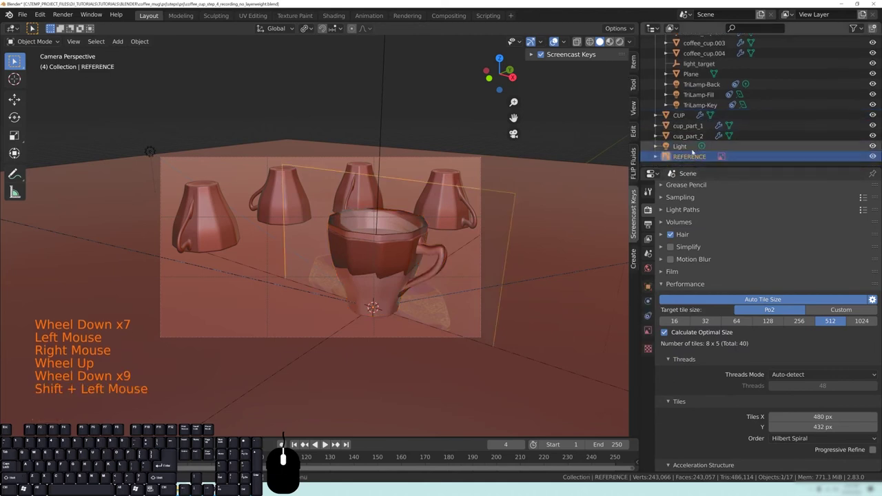
{"action": "left_click", "coordinate": [680, 117], "text": "shift"}
{"action": "right_click", "coordinate": [685, 131]}
{"action": "left_click", "coordinate": [687, 131]}
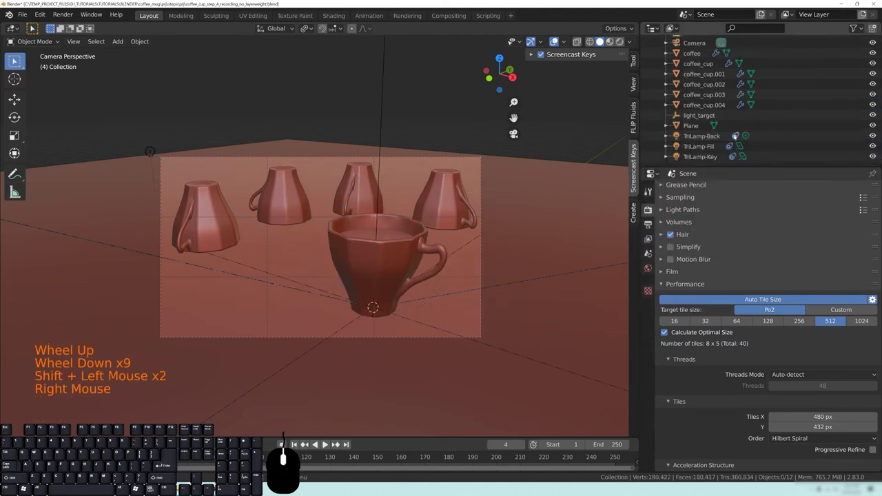
- Collapse the Camera's viewport display settings and pick the front coffee_cup as its depth of field focus object
{"action": "scroll", "coordinate": [703, 130], "scroll_direction": "up", "scroll_amount": 8}
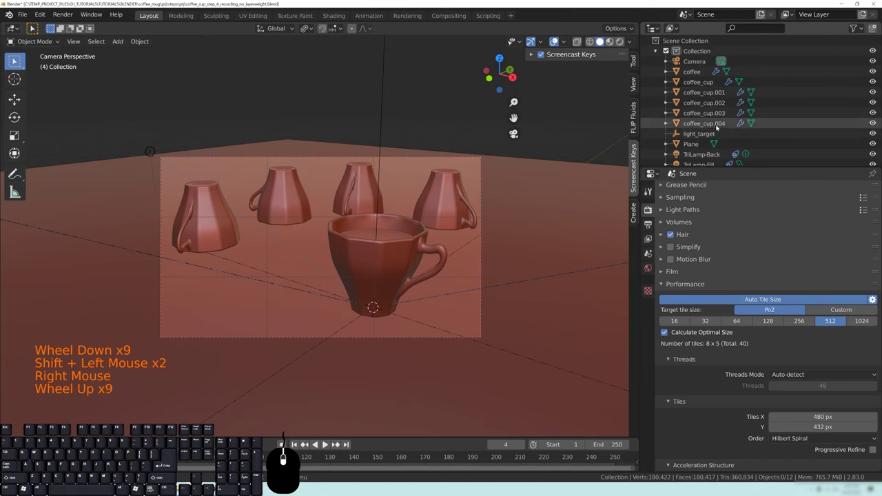
{"action": "scroll", "coordinate": [692, 83], "scroll_direction": "up", "scroll_amount": 2}
{"action": "left_click", "coordinate": [657, 51]}
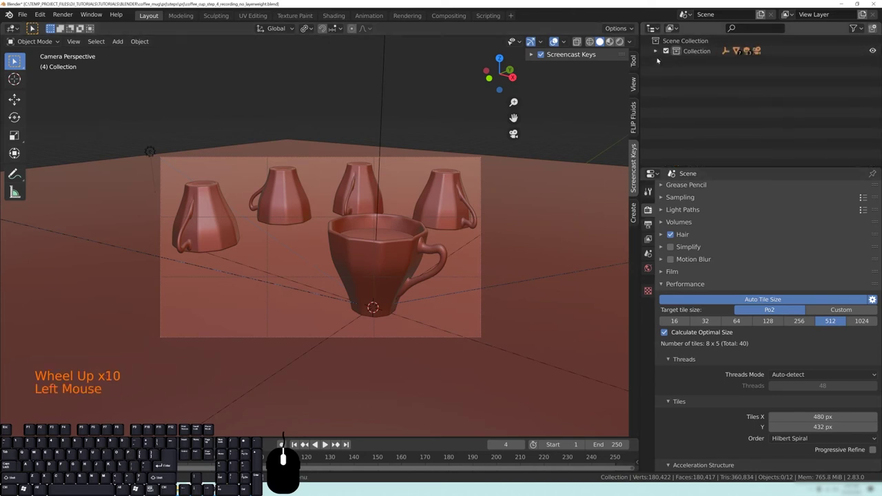
{"action": "left_click", "coordinate": [665, 51]}
{"action": "left_click", "coordinate": [695, 61]}
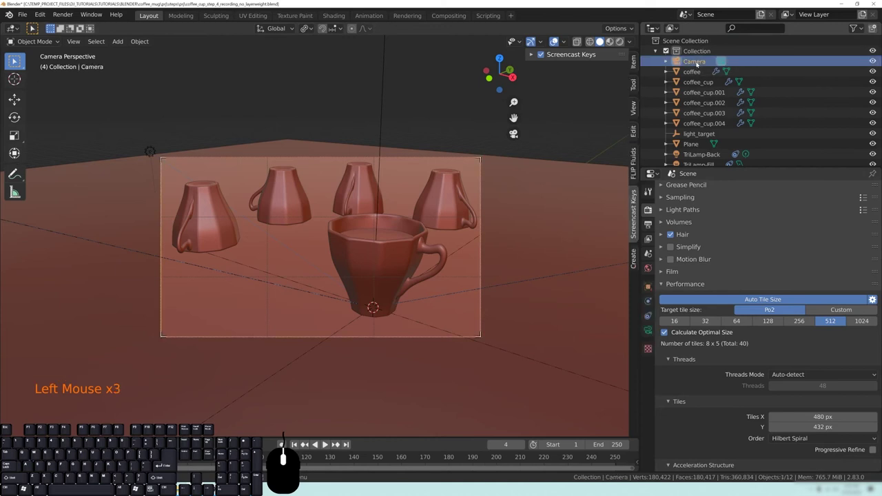
{"action": "left_click", "coordinate": [648, 331]}
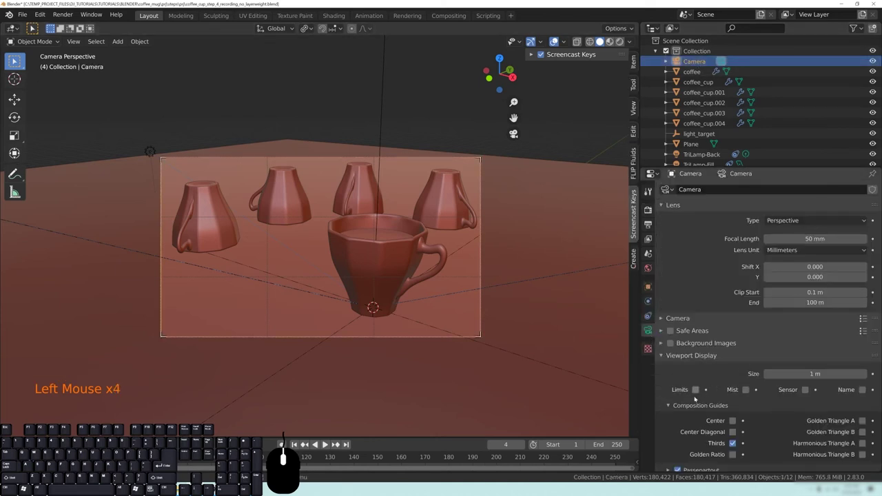
{"action": "left_click", "coordinate": [696, 405]}
{"action": "left_click", "coordinate": [684, 356]}
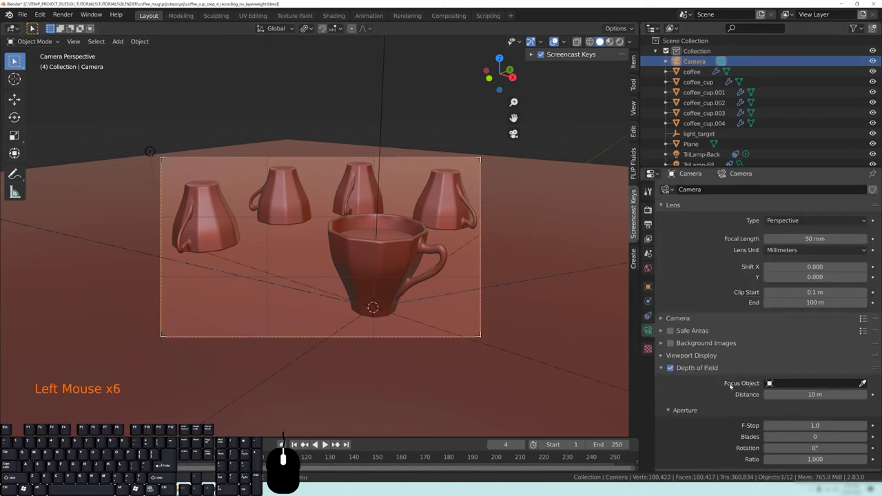
{"action": "left_click", "coordinate": [862, 384]}
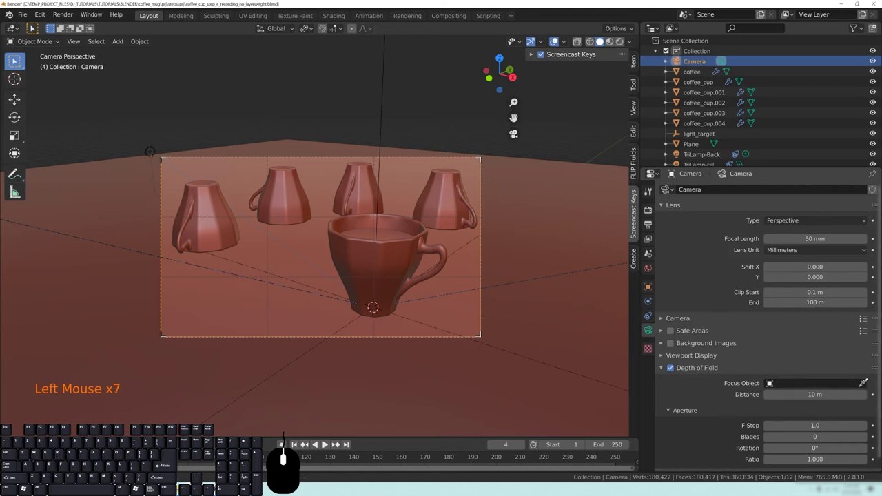
{"action": "left_click", "coordinate": [392, 251]}
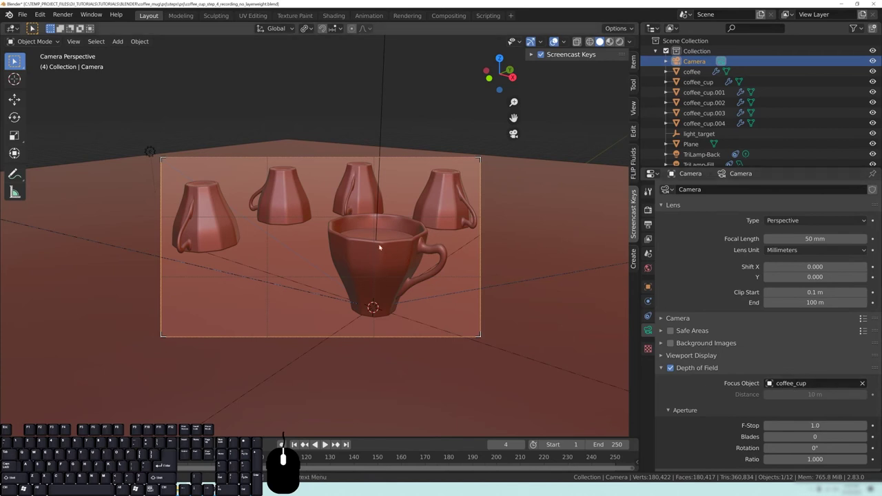
- Save the file, render the image of the coffee cup scene and minimize the render window
{"action": "left_click", "coordinate": [647, 224]}
{"action": "left_click", "coordinate": [648, 210]}
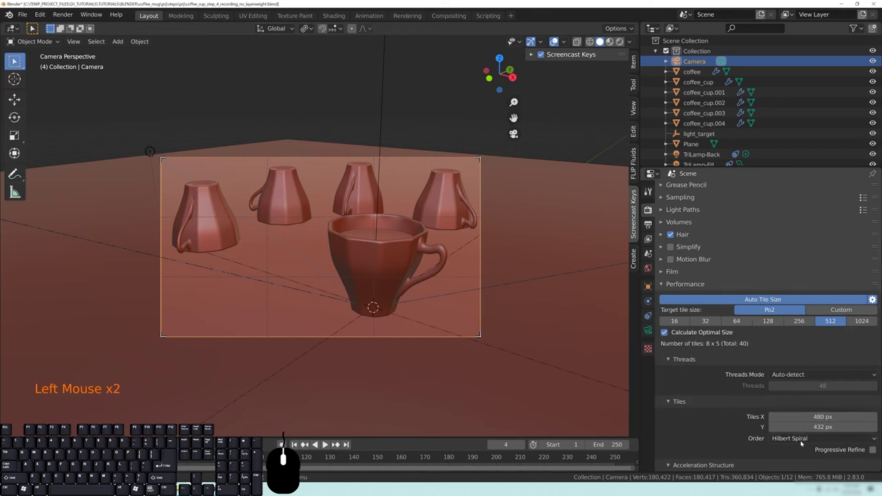
{"action": "key", "text": "ctrl+s"}
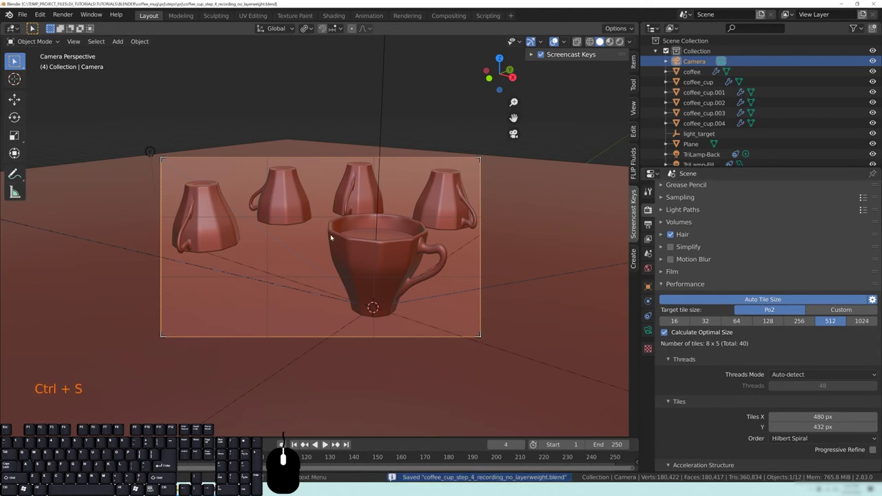
{"action": "key", "text": "F12"}
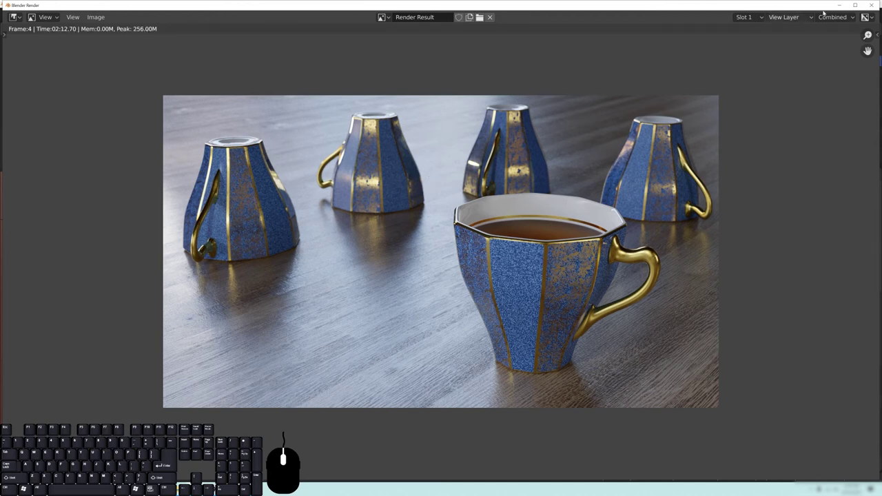
{"action": "left_click", "coordinate": [844, 7]}
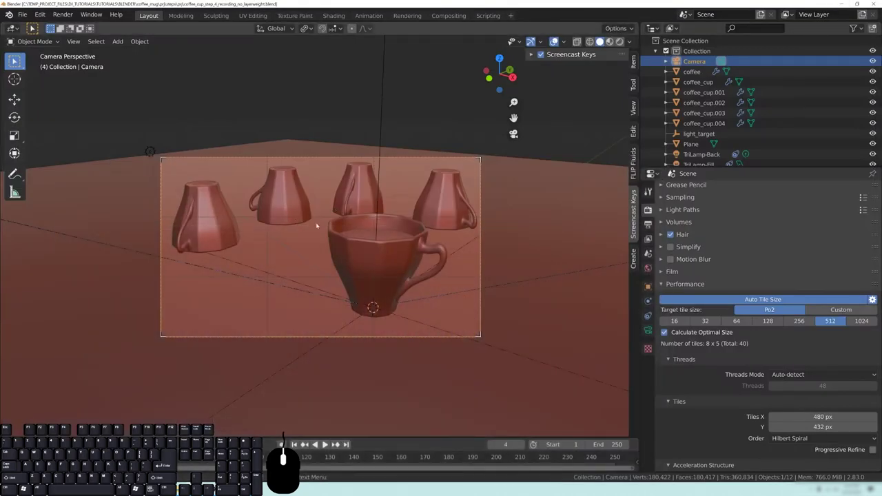
- Set the world background strength to 0.35
{"action": "left_click", "coordinate": [648, 269]}
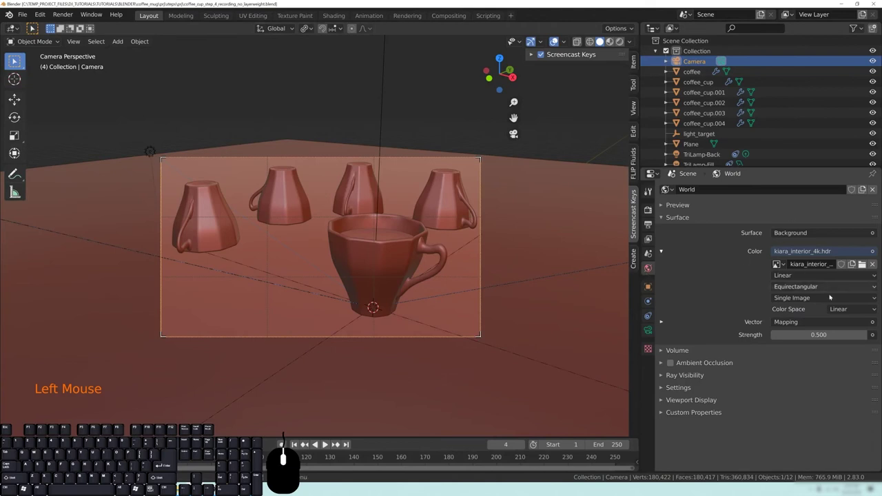
{"action": "double_click", "coordinate": [788, 334]}
{"action": "key", "text": "BackSpace"}
{"action": "type", "text": "35"}
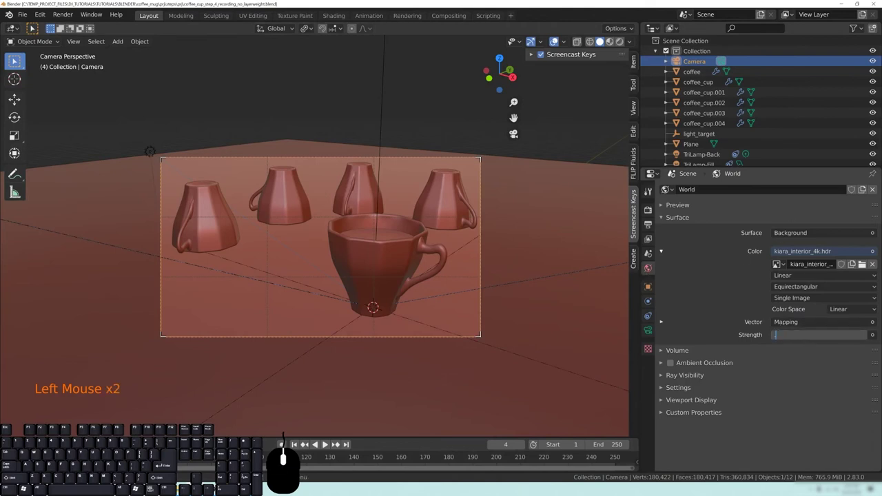
{"action": "key", "text": "Return"}
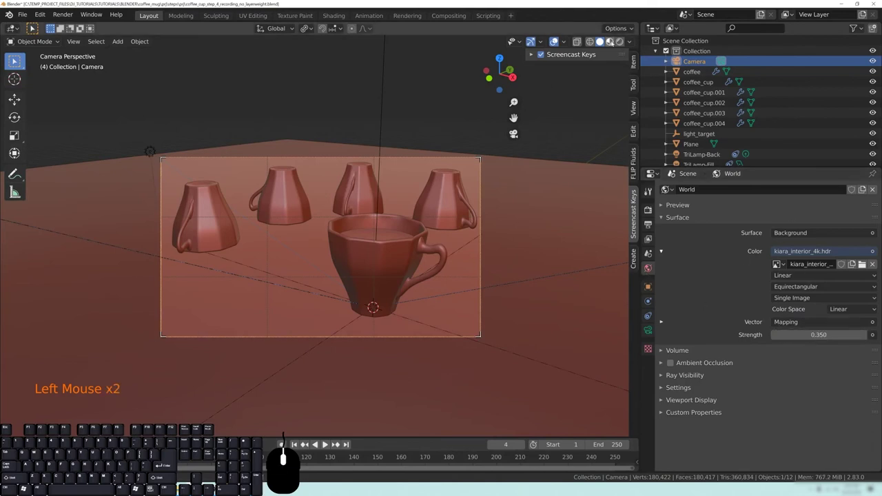
- Split the 3D viewport into two side-by-side views and show the whole light setup in the second one
{"action": "left_click", "coordinate": [522, 39]}
{"action": "left_click_drag", "start_coordinate": [523, 39], "coordinate": [299, 53]}
{"action": "middle_click_drag", "start_coordinate": [459, 124], "coordinate": [414, 231]}
{"action": "scroll", "coordinate": [388, 184], "scroll_direction": "down", "scroll_amount": 8}
- Set the power of the TriLamp-Key area light to 750 W
{"action": "left_click", "coordinate": [427, 186]}
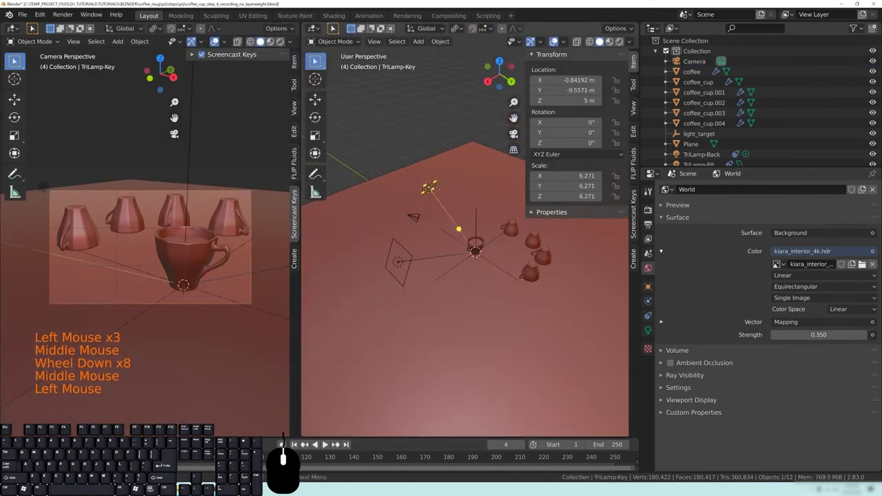
{"action": "left_click", "coordinate": [647, 331]}
{"action": "left_click", "coordinate": [786, 257]}
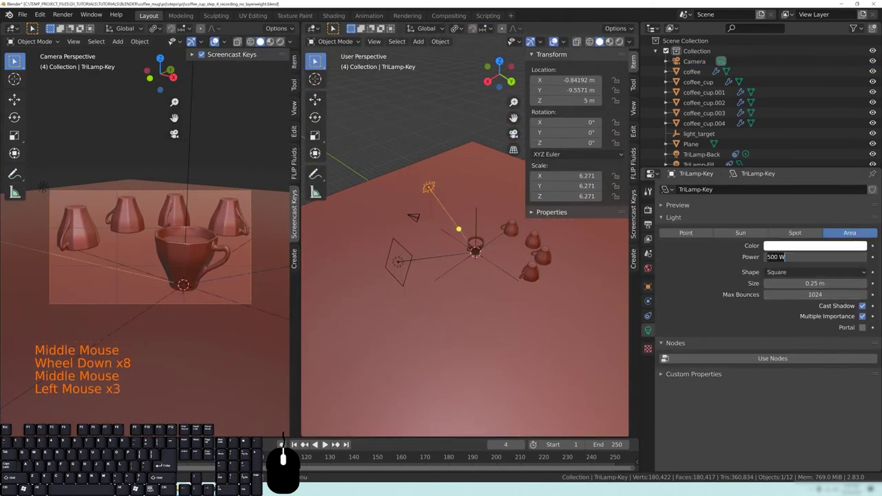
{"action": "type", "text": "750"}
{"action": "key", "text": "Return"}
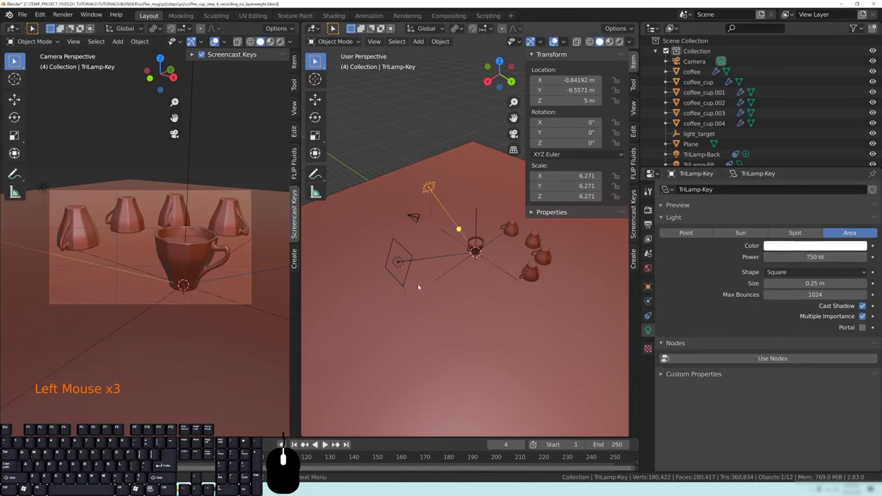
- Set the power of the TriLamp-Fill area light to 375 W
{"action": "left_click", "coordinate": [399, 262]}
{"action": "left_click", "coordinate": [784, 256]}
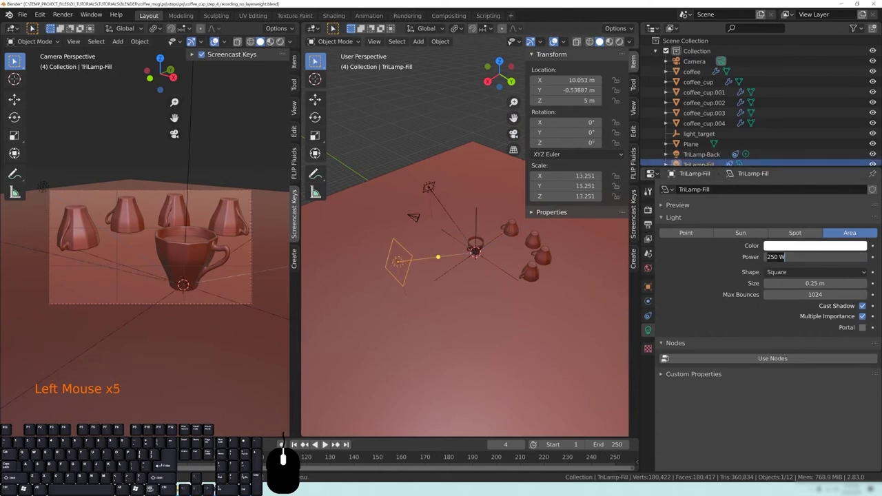
{"action": "type", "text": "750"}
{"action": "type", "text": "2"}
{"action": "key", "text": "Return"}
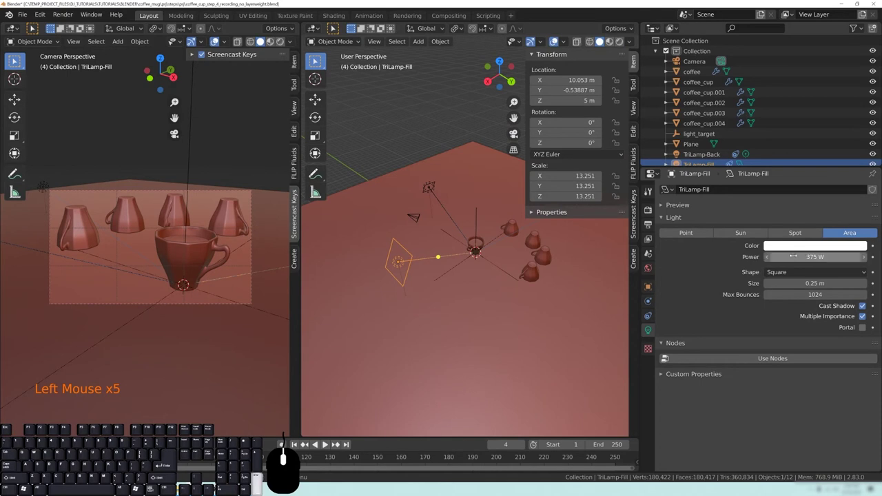
- Return the second viewport to the camera view, deselect everything, and enlarge the first viewport with Rendered shading
{"action": "middle_click_drag", "start_coordinate": [420, 269], "coordinate": [475, 257]}
{"action": "scroll", "coordinate": [455, 257], "scroll_direction": "up", "scroll_amount": 2}
{"action": "key", "text": "KP_0"}
{"action": "key", "text": "alt+a"}
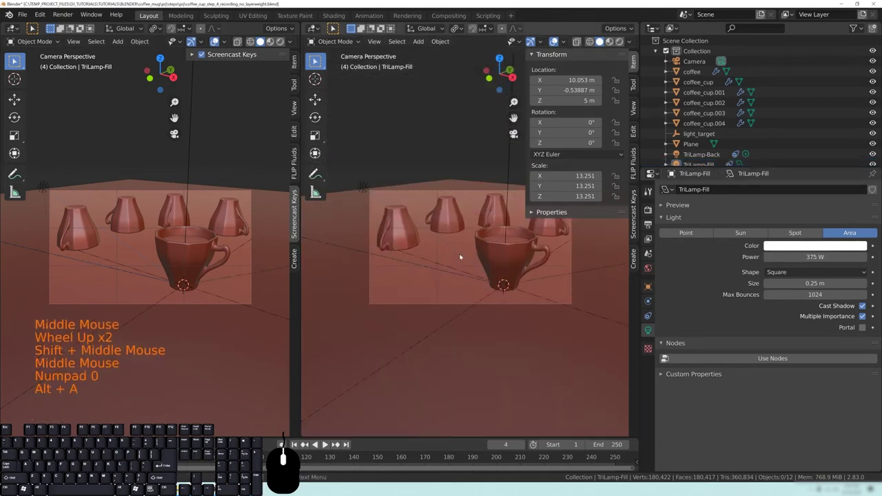
{"action": "scroll", "coordinate": [164, 268], "scroll_direction": "up", "scroll_amount": 3}
{"action": "key", "text": "z"}
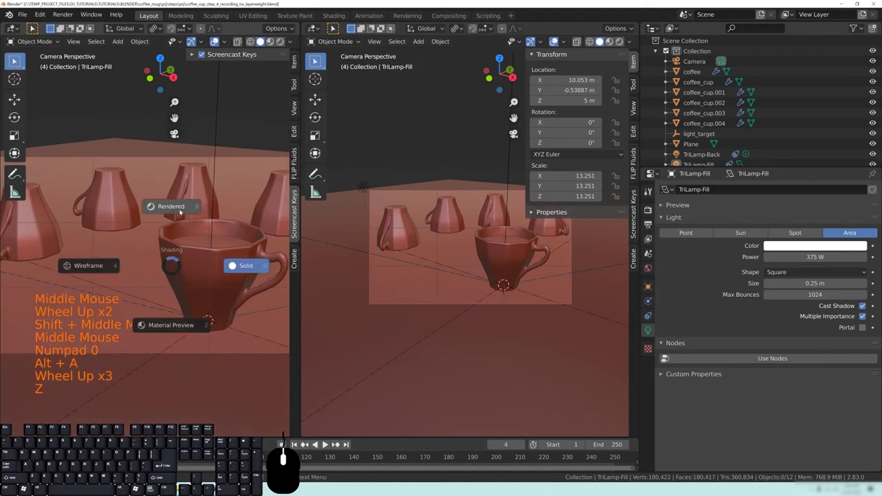
{"action": "key", "text": "8"}
{"action": "left_click_drag", "start_coordinate": [299, 208], "coordinate": [482, 208]}
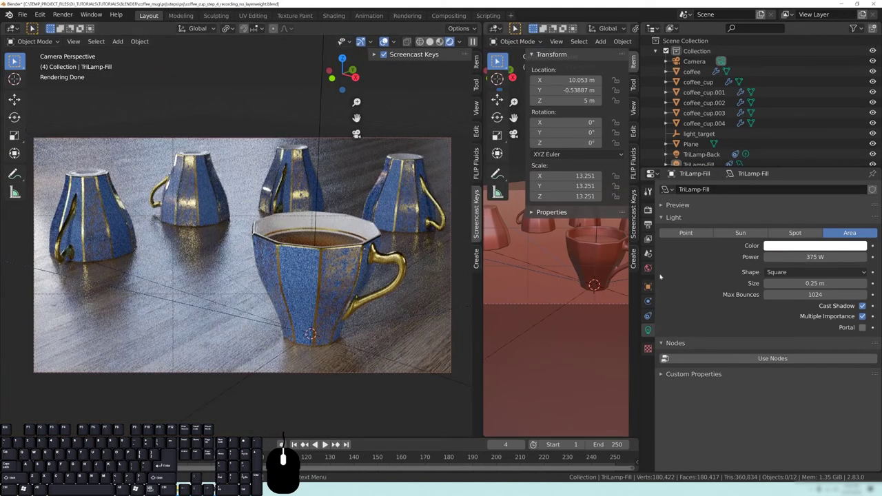
- Lower the world background strength to 0.25
{"action": "left_click", "coordinate": [648, 268]}
{"action": "left_click", "coordinate": [786, 335]}
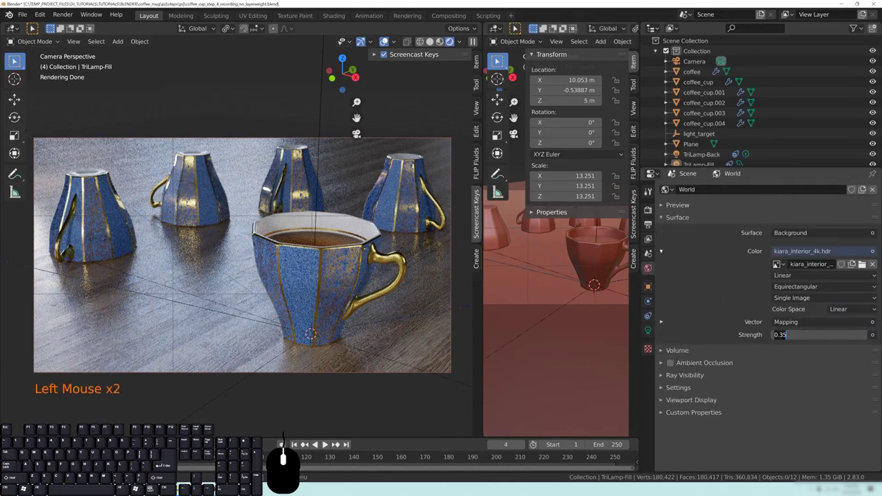
{"action": "type", "text": "0.25"}
{"action": "key", "text": "Return"}
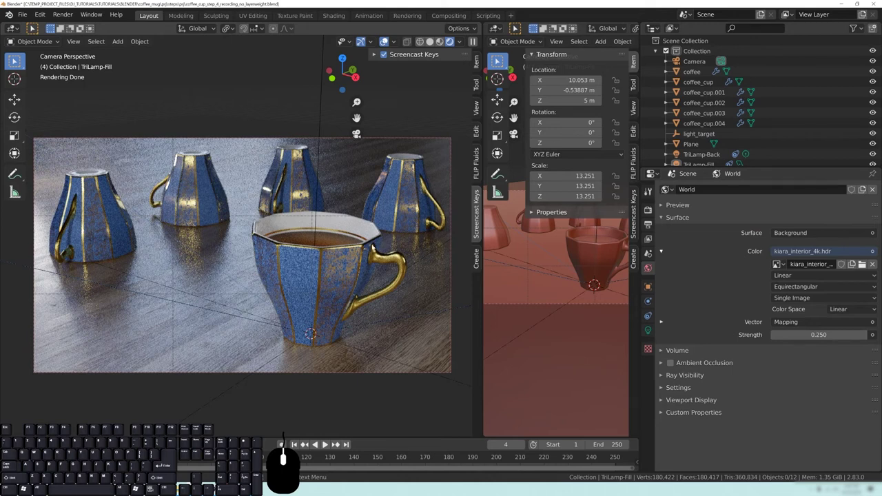
- Switch the large viewport to Solid shading and enter Edit Mode on the front coffee_cup
{"action": "key", "text": "z"}
{"action": "middle_click_drag", "start_coordinate": [419, 262], "coordinate": [320, 271]}
{"action": "scroll", "coordinate": [264, 251], "scroll_direction": "up", "scroll_amount": 4}
{"action": "left_click", "coordinate": [292, 238]}
{"action": "middle_click_drag", "start_coordinate": [264, 252], "coordinate": [296, 246], "text": "shift"}
{"action": "key", "text": "Tab"}
- Select the cup's top rim loop, grow the selection once and raise it about 0.043 m along Z
{"action": "scroll", "coordinate": [348, 266], "scroll_direction": "up", "scroll_amount": 3}
{"action": "middle_click_drag", "start_coordinate": [368, 257], "coordinate": [271, 253], "text": "shift"}
{"action": "left_click", "coordinate": [304, 284], "text": "alt"}
{"action": "key", "text": "ctrl+KP_Add"}
{"action": "key", "text": "KP_1"}
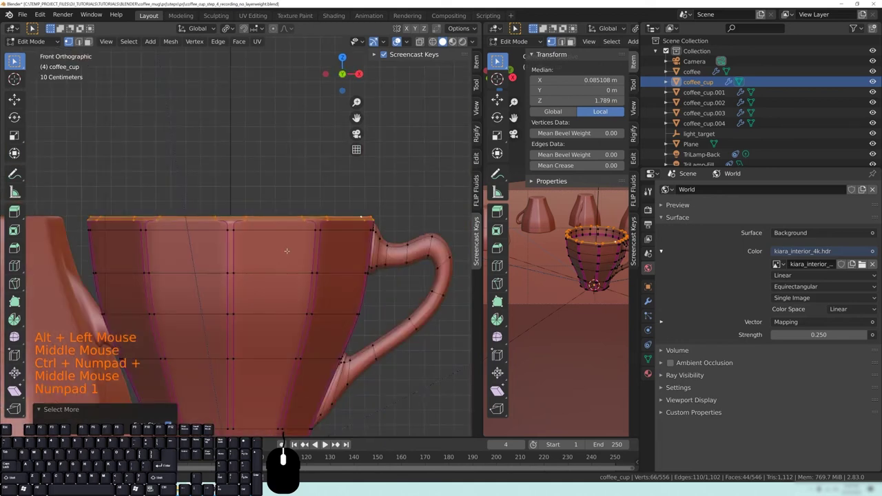
{"action": "key", "text": "g"}
{"action": "key", "text": "z"}
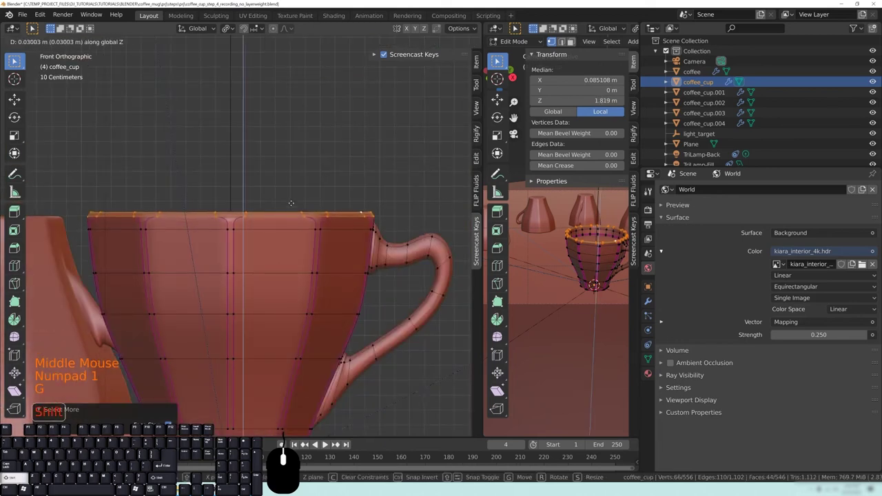
{"action": "left_click", "coordinate": [296, 186]}
{"action": "middle_click_drag", "start_coordinate": [297, 187], "coordinate": [253, 238]}
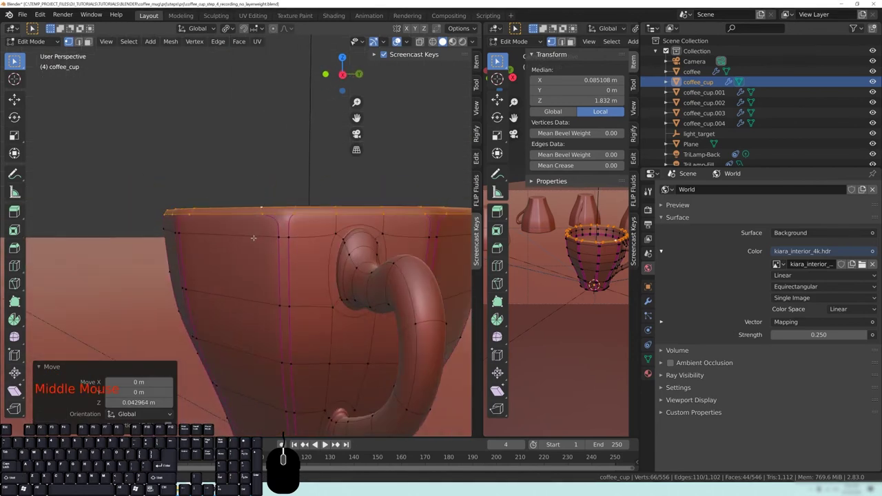
- Leave Edit Mode with nothing selected in the mesh and preview the cup through the camera with Rendered shading
{"action": "key", "text": "KP_0"}
{"action": "key", "text": "alt+a"}
{"action": "key", "text": "z"}
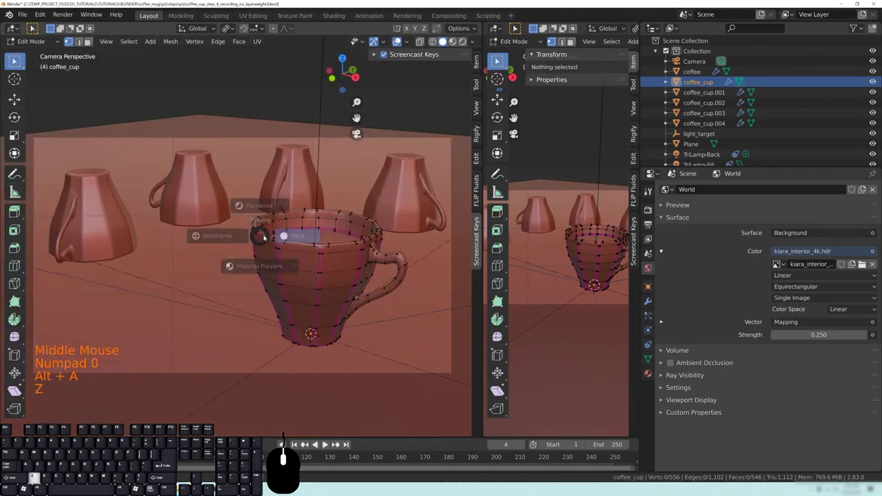
{"action": "key", "text": "Tab"}
{"action": "key", "text": "z"}
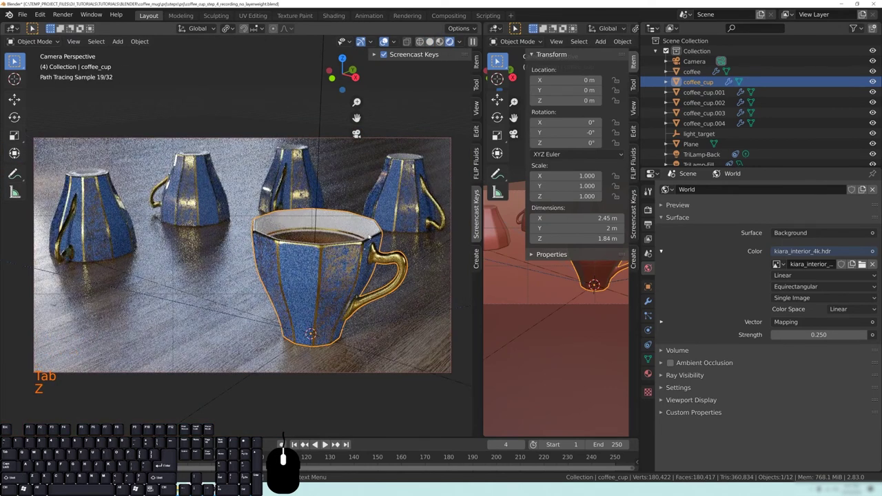
- Switch the large viewport to Solid shading and select the four upside-down cups, coffee_cup.001 to coffee_cup.004
{"action": "key", "text": "z"}
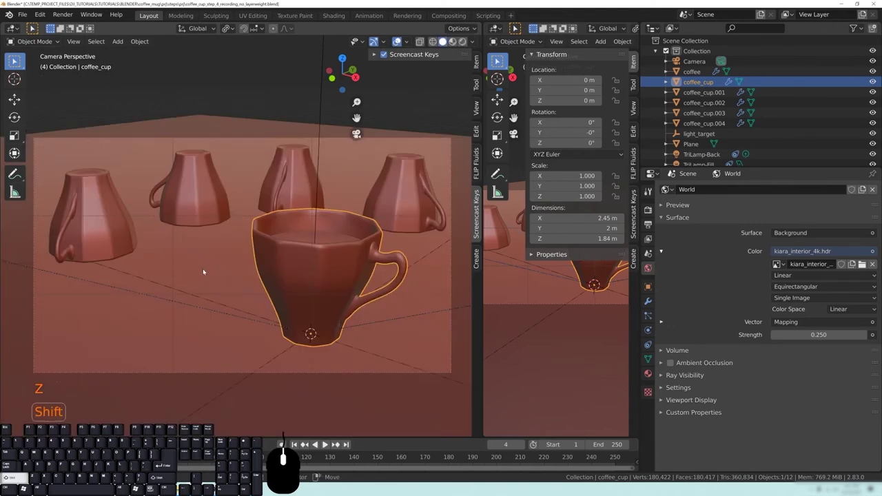
{"action": "left_click_drag", "start_coordinate": [202, 272], "coordinate": [281, 274], "text": "shift"}
{"action": "left_click", "coordinate": [184, 230]}
{"action": "mouse_move", "coordinate": [177, 273]}
{"action": "middle_mouse_down"}
{"action": "mouse_move", "coordinate": [181, 284]}
{"action": "mouse_move", "coordinate": [108, 276]}
{"action": "mouse_move", "coordinate": [206, 273]}
{"action": "middle_mouse_up"}
{"action": "middle_click_drag", "start_coordinate": [206, 273], "coordinate": [184, 257]}
{"action": "left_click", "coordinate": [208, 228], "text": "shift"}
{"action": "left_click", "coordinate": [234, 224], "text": "shift"}
{"action": "left_click", "coordinate": [301, 224], "text": "shift"}
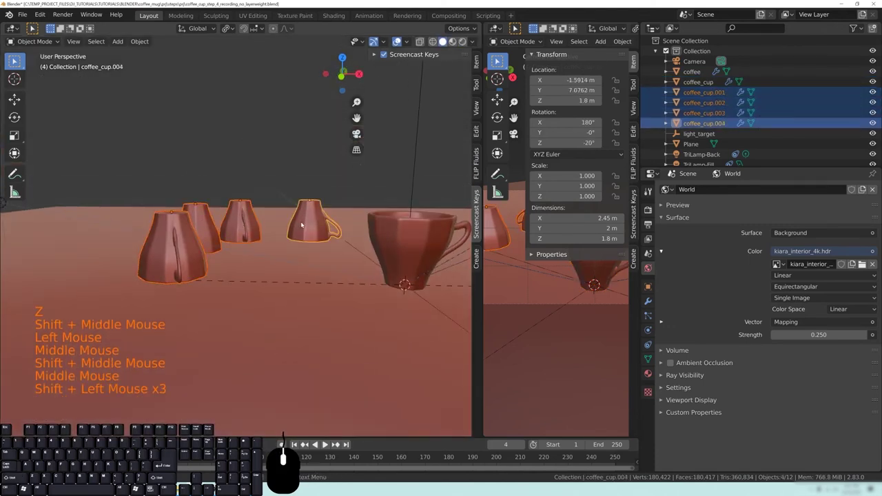
- Enter Edit Mode on the four cups together, clear the mesh selection and isolate them in Local view
{"action": "key", "text": "Tab"}
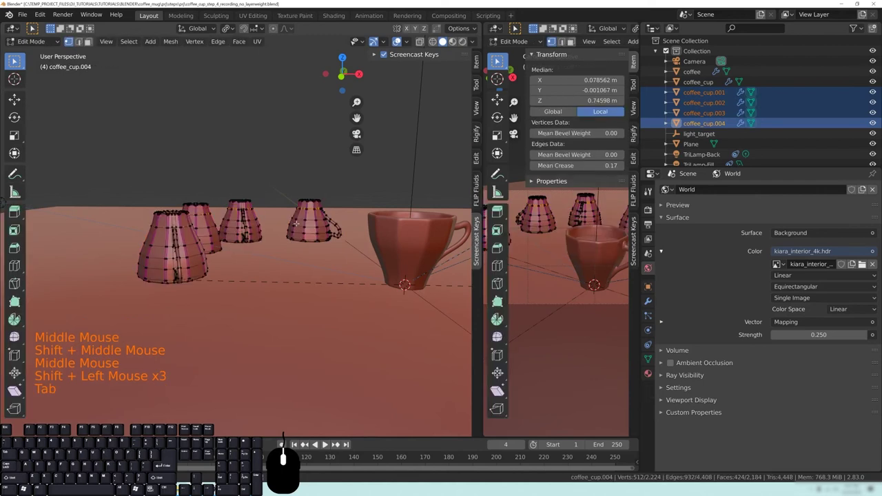
{"action": "key", "text": "alt+a"}
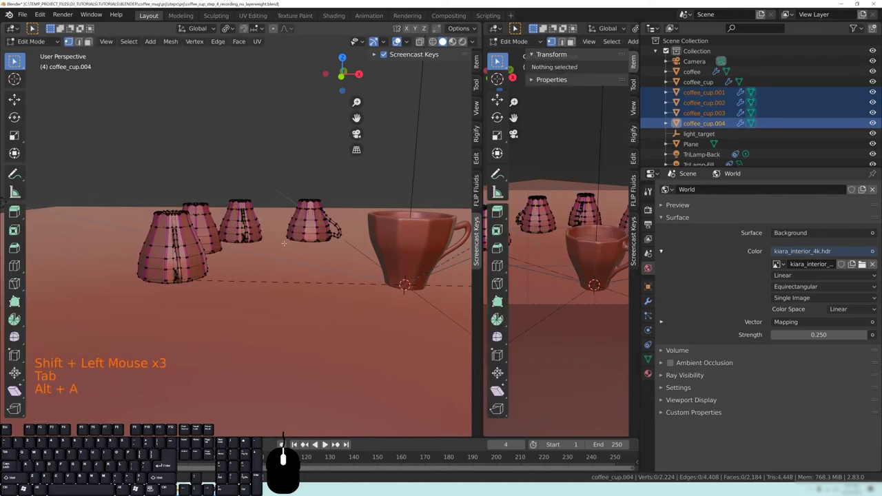
{"action": "middle_click_drag", "start_coordinate": [283, 242], "coordinate": [264, 236]}
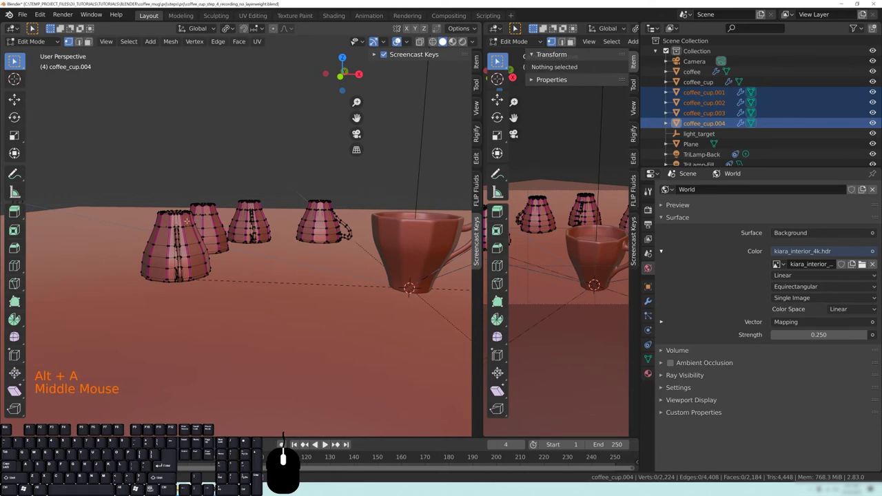
{"action": "key", "text": "KP_Divide"}
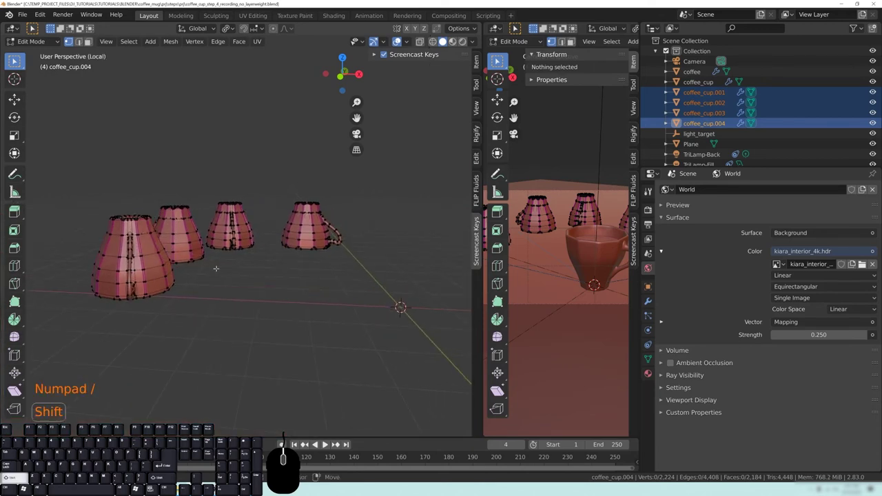
- Select the rim edge loops of the first two upside-down cups from below
{"action": "scroll", "coordinate": [234, 292], "scroll_direction": "up", "scroll_amount": 2}
{"action": "middle_click_drag", "start_coordinate": [217, 268], "coordinate": [251, 246], "text": "shift"}
{"action": "scroll", "coordinate": [241, 303], "scroll_direction": "up", "scroll_amount": 5}
{"action": "scroll", "coordinate": [289, 220], "scroll_direction": "down", "scroll_amount": 1}
{"action": "middle_click_drag", "start_coordinate": [325, 201], "coordinate": [310, 187], "text": "shift"}
{"action": "middle_click_drag", "start_coordinate": [310, 188], "coordinate": [298, 168]}
{"action": "middle_click_drag", "start_coordinate": [295, 135], "coordinate": [244, 127], "text": "shift"}
{"action": "left_click", "coordinate": [281, 145], "text": "alt"}
{"action": "scroll", "coordinate": [243, 127], "scroll_direction": "up", "scroll_amount": 5}
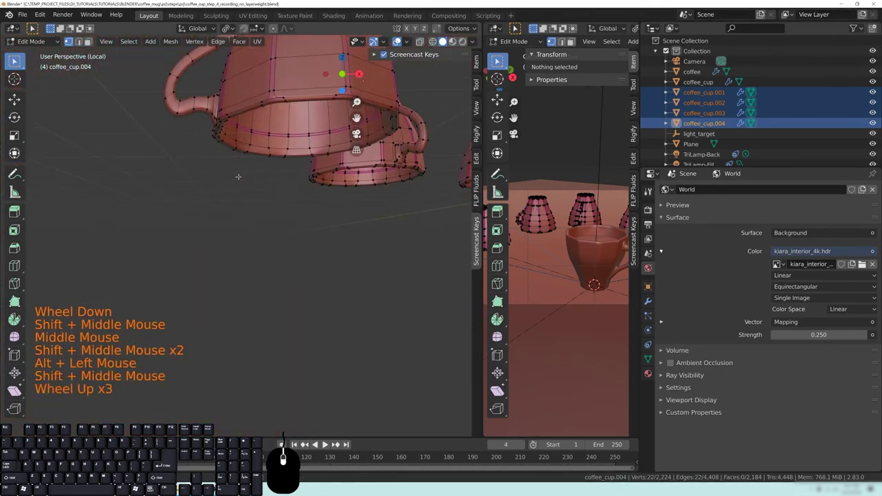
{"action": "left_click", "coordinate": [211, 92], "text": "alt+shift"}
- Add the rim edge loops of the remaining two upside-down cups to the selection
{"action": "middle_click_drag", "start_coordinate": [236, 115], "coordinate": [75, 204], "text": "shift"}
{"action": "scroll", "coordinate": [213, 189], "scroll_direction": "up", "scroll_amount": 6}
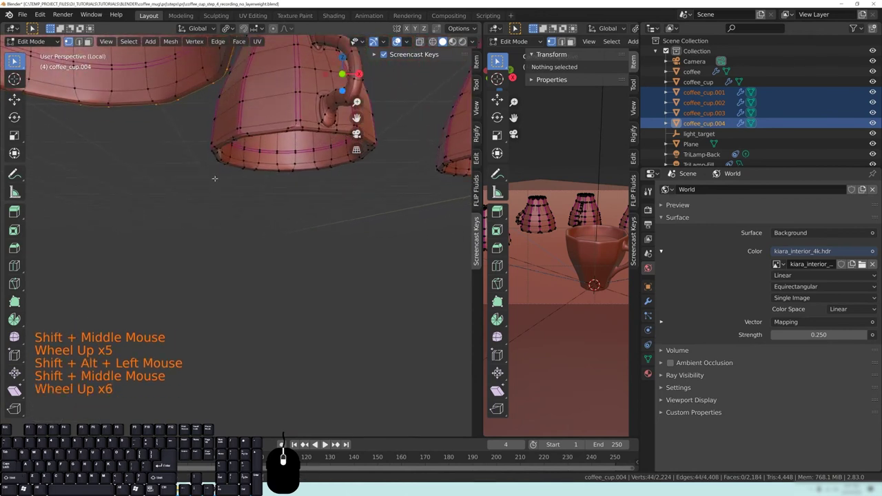
{"action": "left_click", "coordinate": [245, 133], "text": "alt+shift"}
{"action": "middle_click_drag", "start_coordinate": [245, 132], "coordinate": [256, 181], "text": "shift"}
{"action": "left_click", "coordinate": [425, 149], "text": "alt+shift"}
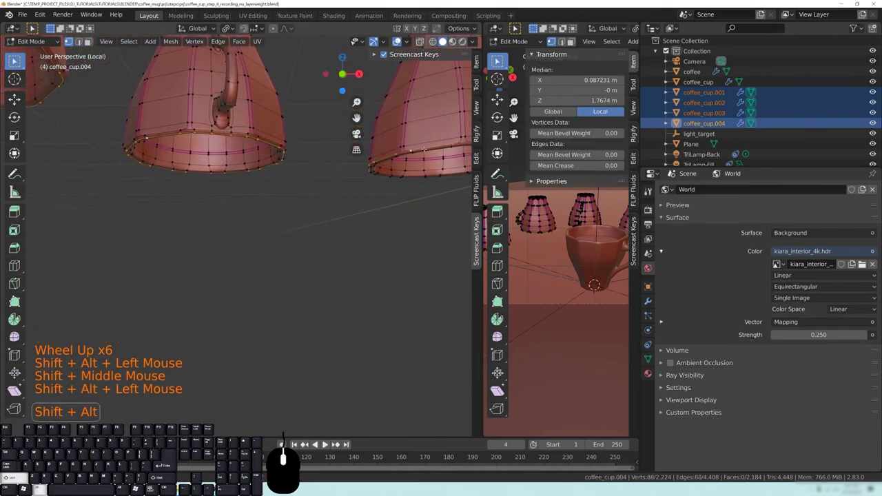
{"action": "key", "text": "ctrl+z"}
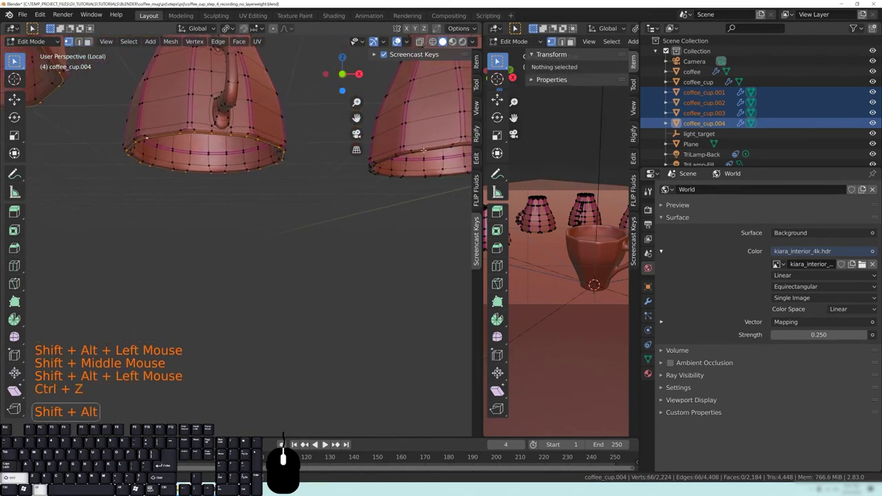
{"action": "left_click", "coordinate": [418, 178], "text": "alt+shift"}
{"action": "scroll", "coordinate": [418, 178], "scroll_direction": "down", "scroll_amount": 9}
{"action": "middle_click_drag", "start_coordinate": [417, 179], "coordinate": [372, 196]}
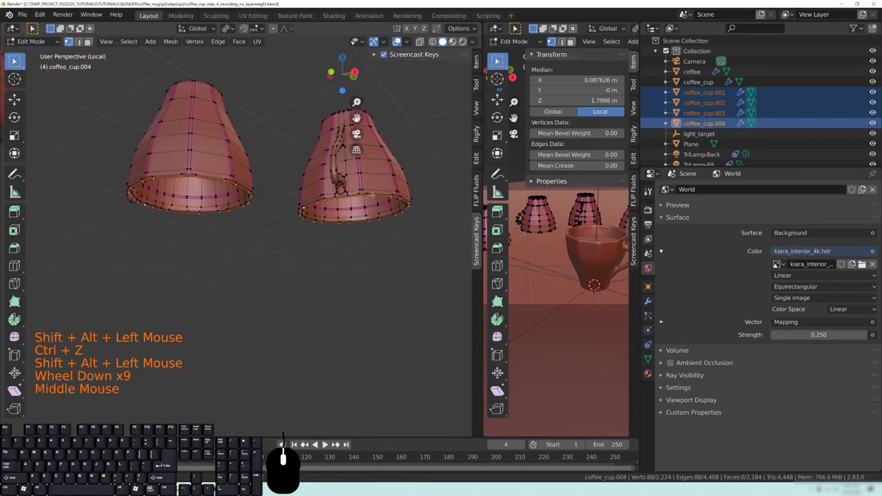
- Grow the rim selection once and move it about 0.056 m down along Z in the front view
{"action": "key", "text": "ctrl+KP_Add"}
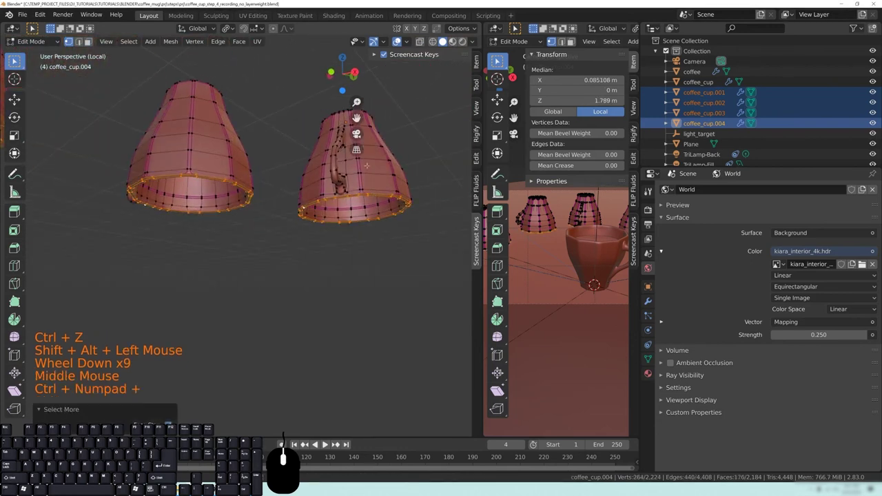
{"action": "scroll", "coordinate": [360, 204], "scroll_direction": "down", "scroll_amount": 5}
{"action": "middle_click_drag", "start_coordinate": [360, 203], "coordinate": [326, 214]}
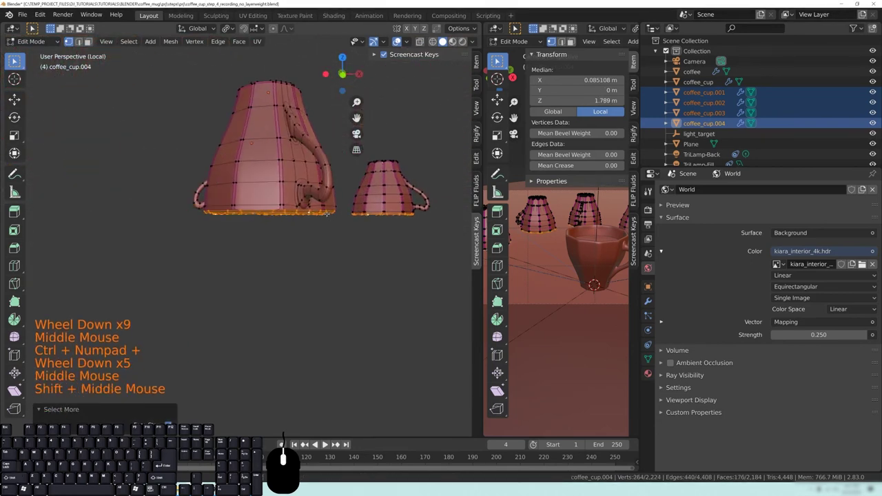
{"action": "key", "text": "KP_1"}
{"action": "scroll", "coordinate": [306, 219], "scroll_direction": "up", "scroll_amount": 5}
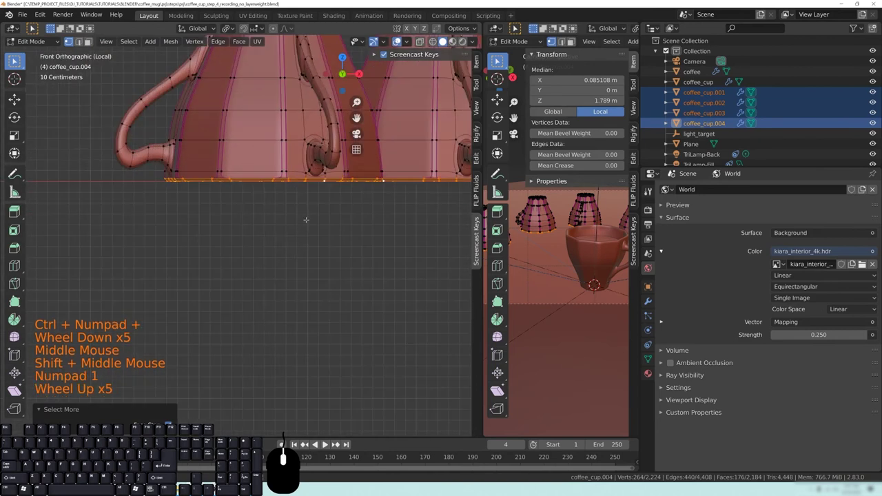
{"action": "key", "text": "g"}
{"action": "key", "text": "z"}
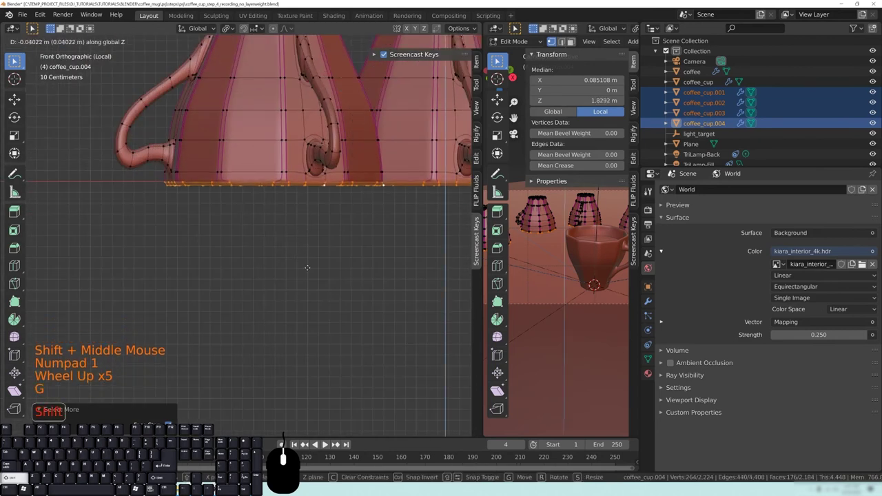
{"action": "left_click", "coordinate": [309, 277]}
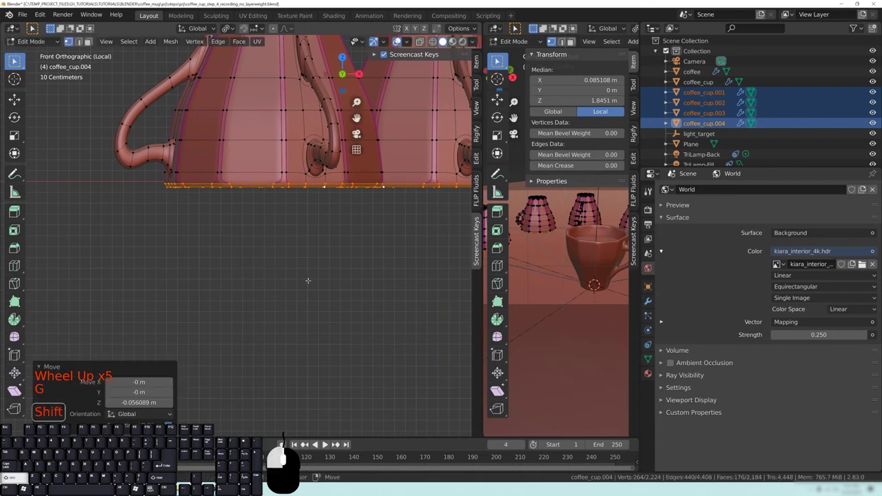
- Leave Edit Mode and exit Local view with the four upside-down cups still selected
{"action": "scroll", "coordinate": [374, 215], "scroll_direction": "down", "scroll_amount": 8}
{"action": "middle_click_drag", "start_coordinate": [374, 215], "coordinate": [294, 184], "text": "shift"}
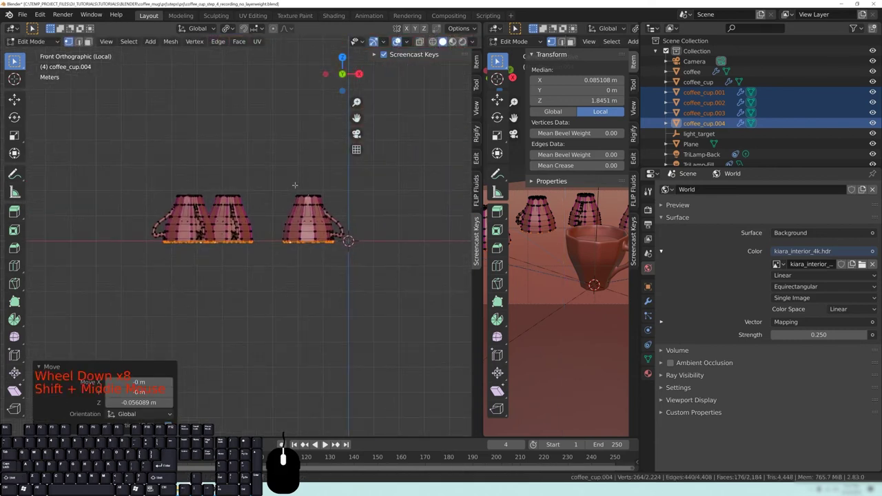
{"action": "key", "text": "Tab"}
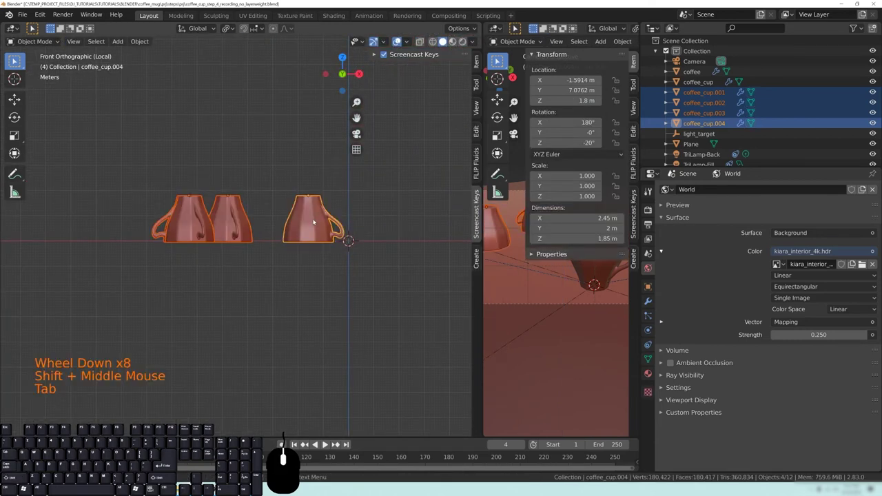
{"action": "middle_click_drag", "start_coordinate": [251, 269], "coordinate": [282, 269], "text": "shift"}
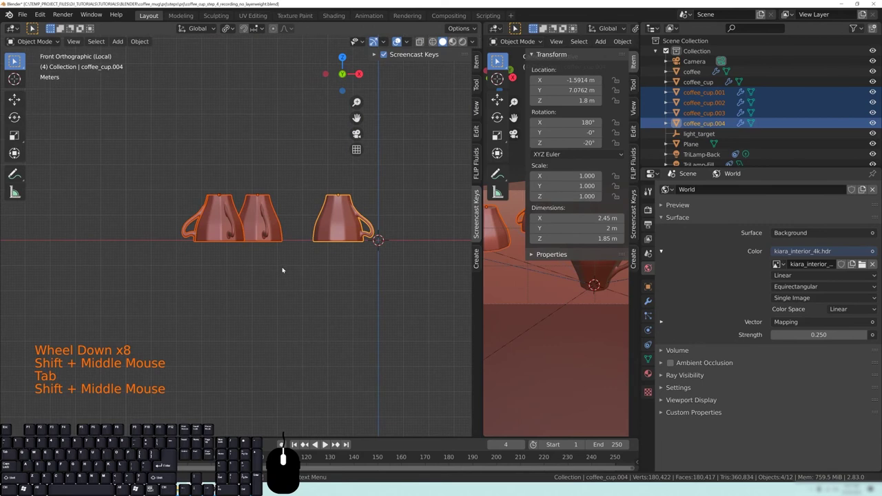
{"action": "key", "text": "KP_Divide"}
- Raise the four upside-down cups about 0.058 m along Z so their rims rest on the table plane
{"action": "key", "text": "KP_1"}
{"action": "scroll", "coordinate": [273, 323], "scroll_direction": "up", "scroll_amount": 2}
{"action": "scroll", "coordinate": [273, 324], "scroll_direction": "up", "scroll_amount": 1}
{"action": "middle_click_drag", "start_coordinate": [273, 323], "coordinate": [276, 266], "text": "shift"}
{"action": "scroll", "coordinate": [299, 264], "scroll_direction": "up", "scroll_amount": 3}
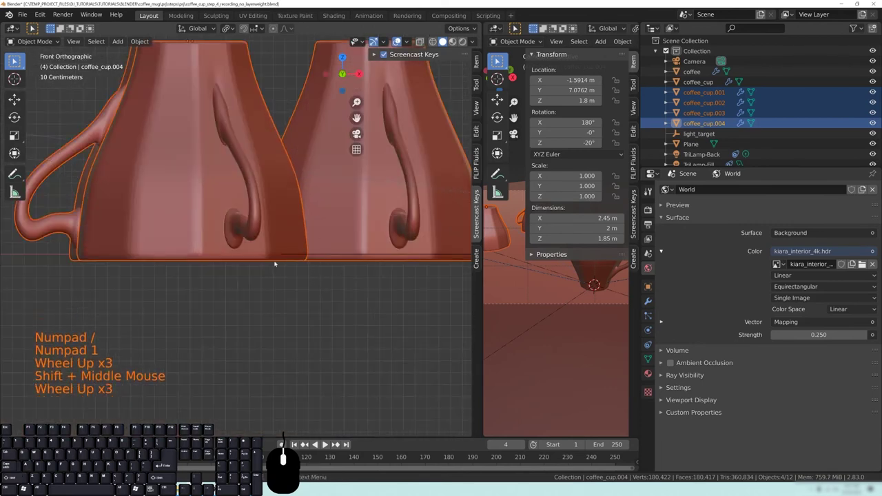
{"action": "key", "text": "g"}
{"action": "key", "text": "z"}
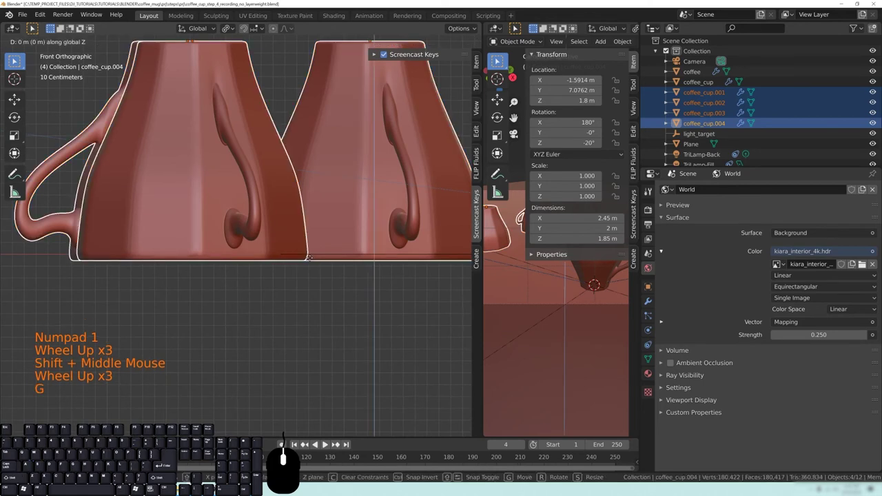
{"action": "left_click", "coordinate": [314, 258]}
{"action": "key", "text": "g"}
{"action": "key", "text": "z"}
{"action": "key", "text": "shift"}
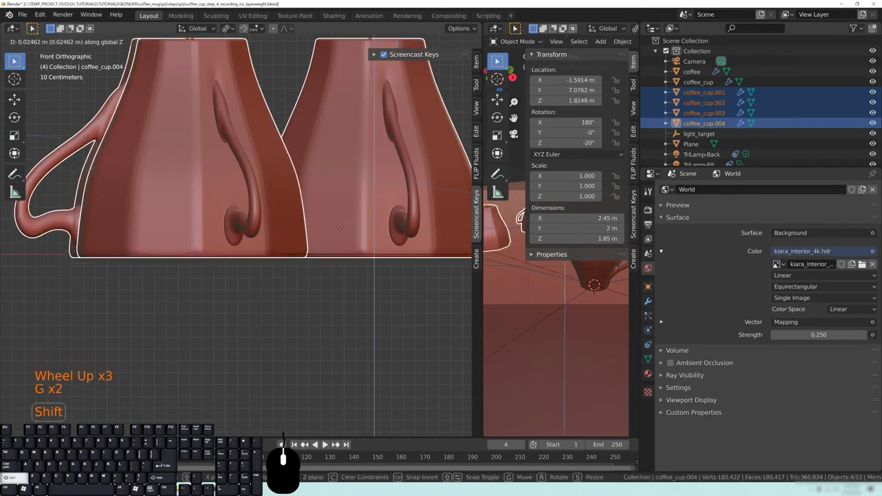
{"action": "left_click", "coordinate": [258, 241]}
- Deselect everything, return to the camera view and save the file
{"action": "middle_click_drag", "start_coordinate": [257, 240], "coordinate": [168, 235]}
{"action": "key", "text": "alt+a"}
{"action": "key", "text": "KP_0"}
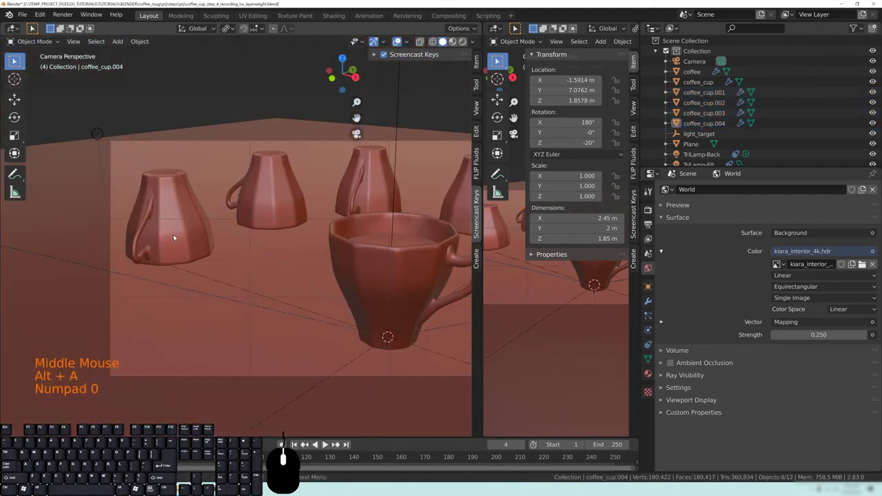
{"action": "middle_click_drag", "start_coordinate": [310, 271], "coordinate": [314, 267], "text": "shift"}
{"action": "key", "text": "ctrl+s"}
{"action": "scroll", "coordinate": [316, 266], "scroll_direction": "down", "scroll_amount": 2}
{"action": "scroll", "coordinate": [312, 267], "scroll_direction": "down", "scroll_amount": 1, "text": "shift"}
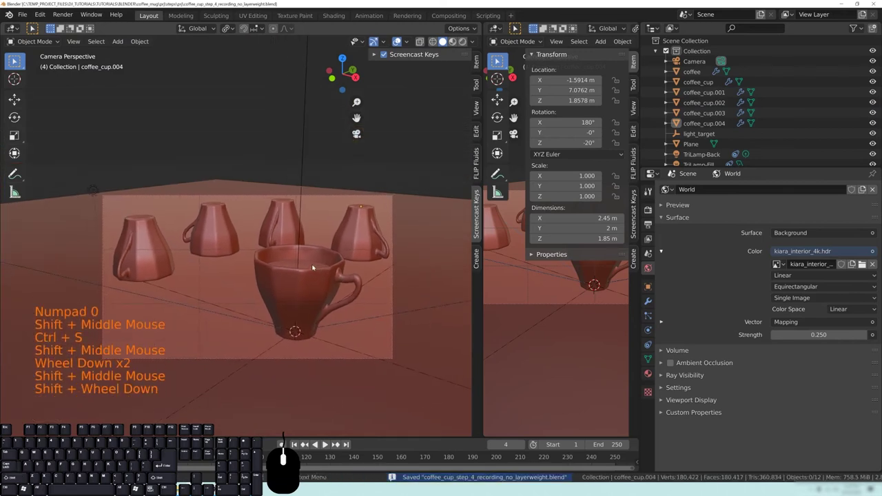
- Render the image and inspect the cups and their rims in the result
{"action": "key", "text": "F12"}
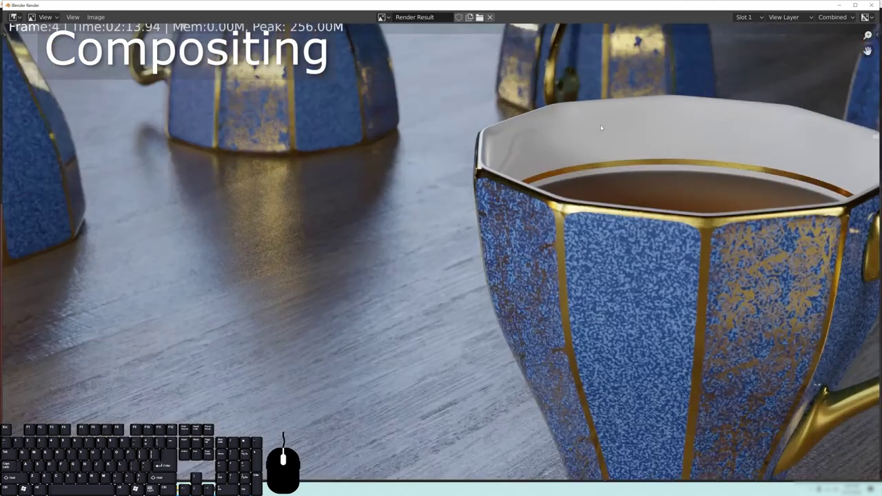
{"action": "middle_click_drag", "start_coordinate": [601, 128], "coordinate": [421, 315]}
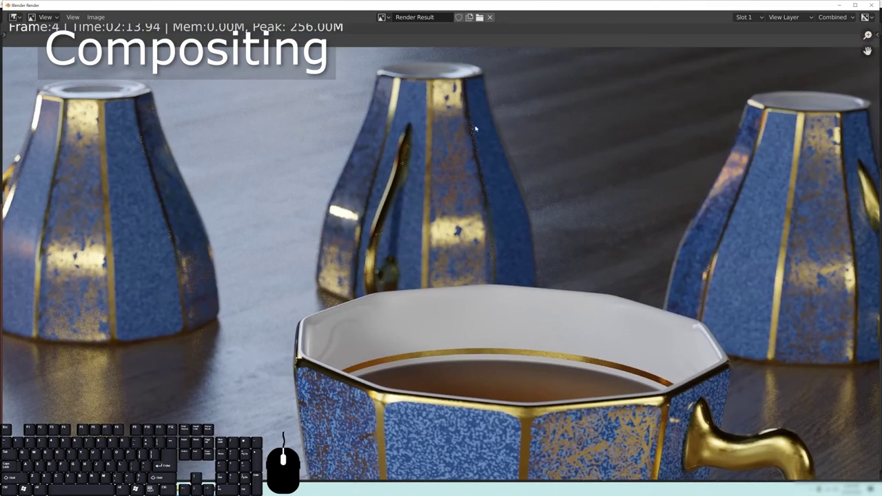
{"action": "scroll", "coordinate": [413, 161], "scroll_direction": "down", "scroll_amount": 5}
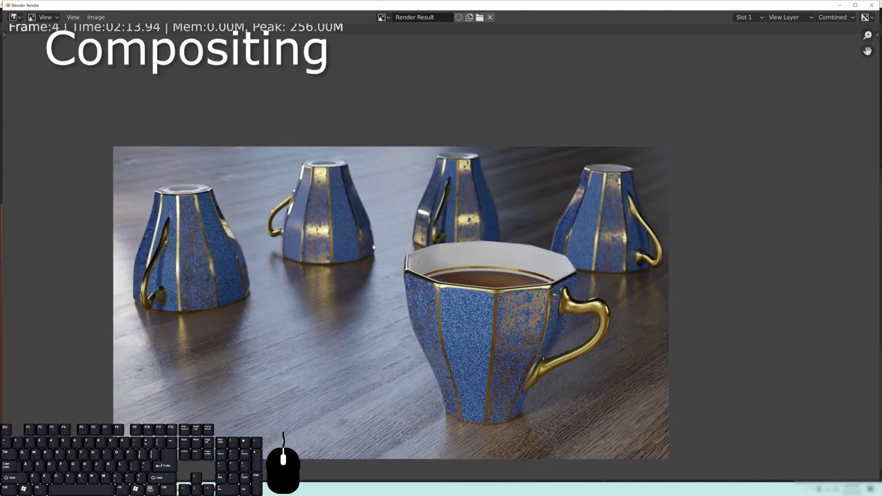
- Minimize the render window, switch to the Compositing workspace and enable Use Nodes
{"action": "left_click", "coordinate": [838, 5]}
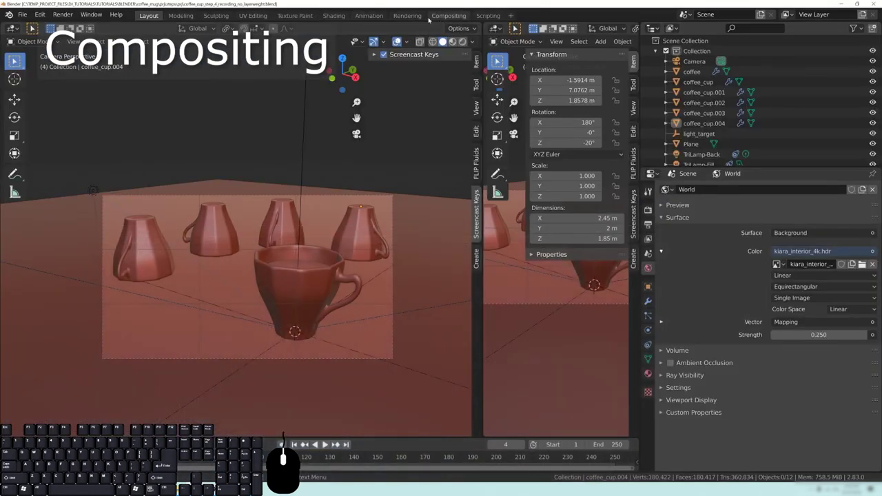
{"action": "left_click", "coordinate": [449, 16]}
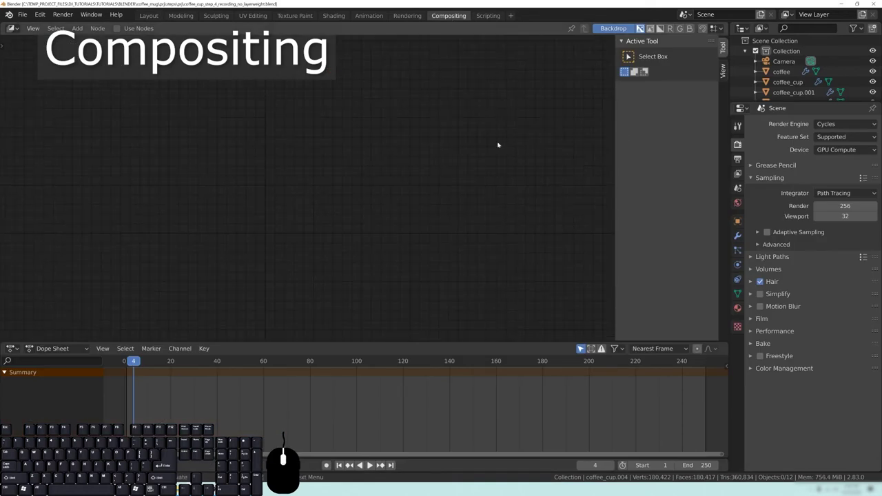
{"action": "left_click", "coordinate": [117, 28]}
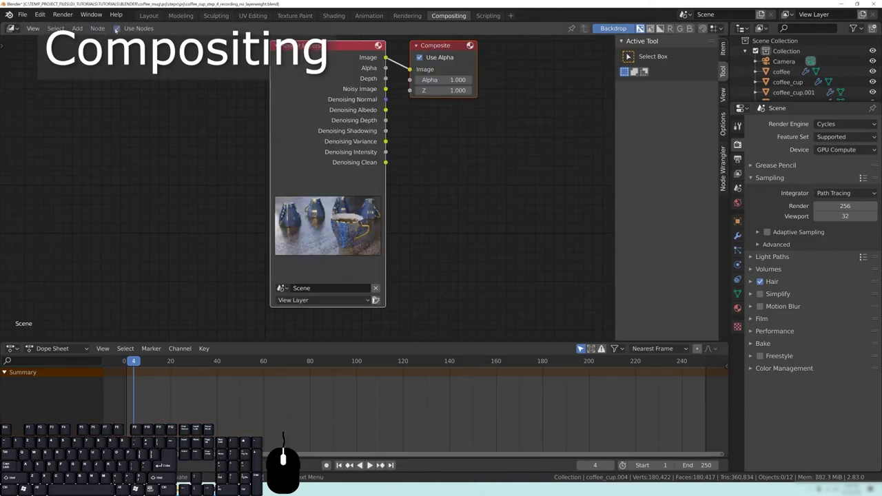
- Move the Render Layers node well away from the Composite node to make room between them
{"action": "left_click", "coordinate": [435, 173]}
{"action": "middle_click_drag", "start_coordinate": [449, 155], "coordinate": [439, 208]}
{"action": "scroll", "coordinate": [475, 206], "scroll_direction": "down", "scroll_amount": 4}
{"action": "left_click_drag", "start_coordinate": [305, 138], "coordinate": [31, 110]}
{"action": "middle_click_drag", "start_coordinate": [248, 189], "coordinate": [417, 210]}
{"action": "left_click_drag", "start_coordinate": [221, 132], "coordinate": [113, 122]}
{"action": "left_click", "coordinate": [723, 49]}
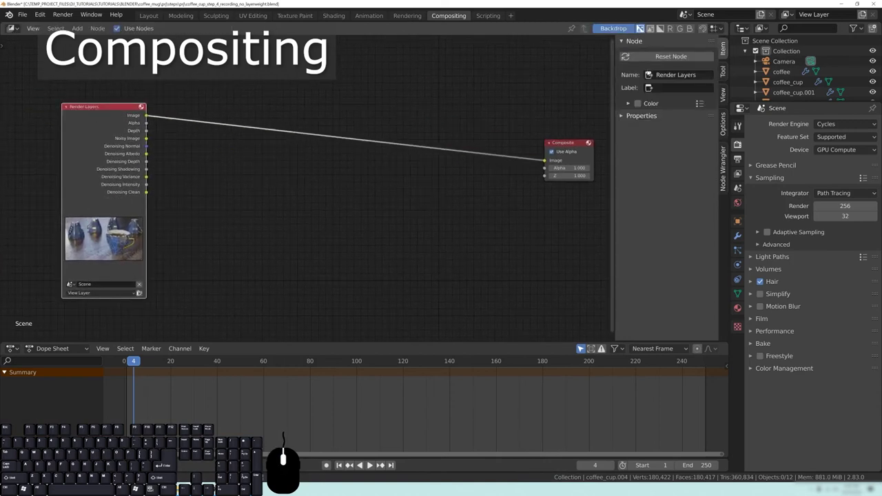
{"action": "left_click", "coordinate": [724, 95]}
{"action": "left_click", "coordinate": [724, 74]}
{"action": "left_click", "coordinate": [722, 53]}
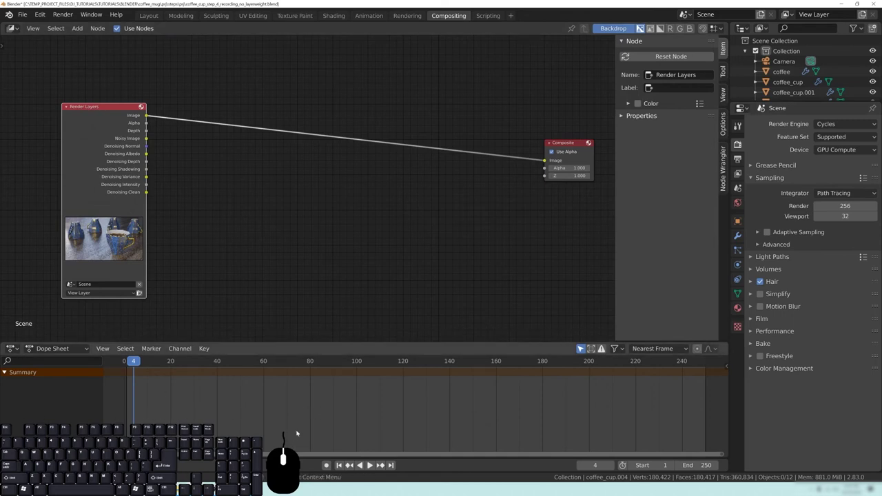
- Spread the Render Layers and Composite nodes a little further apart
{"action": "middle_click_drag", "start_coordinate": [280, 195], "coordinate": [315, 213]}
{"action": "left_click_drag", "start_coordinate": [143, 129], "coordinate": [104, 134]}
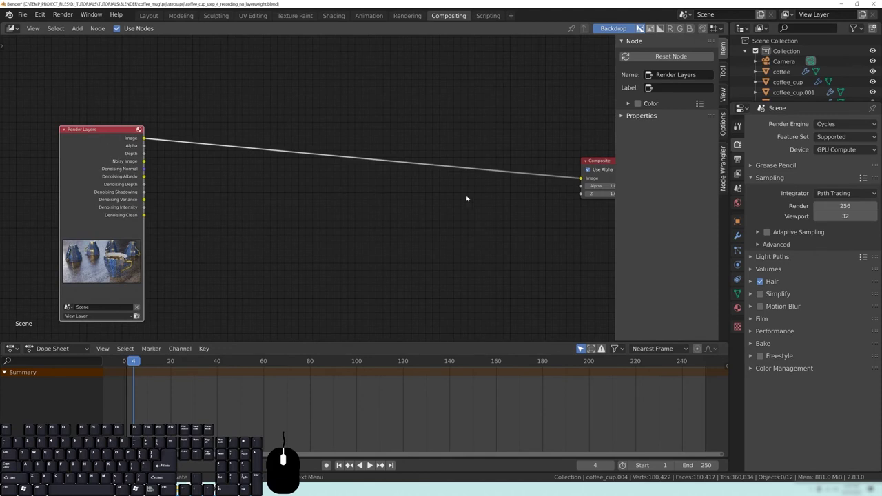
{"action": "middle_click_drag", "start_coordinate": [420, 197], "coordinate": [333, 209]}
{"action": "left_click_drag", "start_coordinate": [536, 173], "coordinate": [575, 155]}
{"action": "middle_click_drag", "start_coordinate": [326, 193], "coordinate": [435, 197]}
{"action": "middle_click_drag", "start_coordinate": [306, 208], "coordinate": [310, 189]}
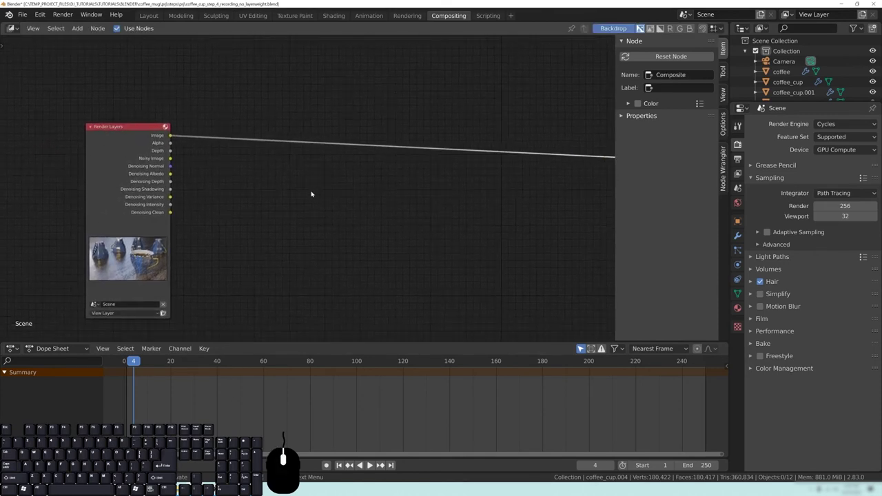
- Insert a Color Correction node into the link between the Render Layers and Composite nodes, placed close to Render Layers
{"action": "key", "text": "shift+a"}
{"action": "mouse_move", "coordinate": [317, 189]}
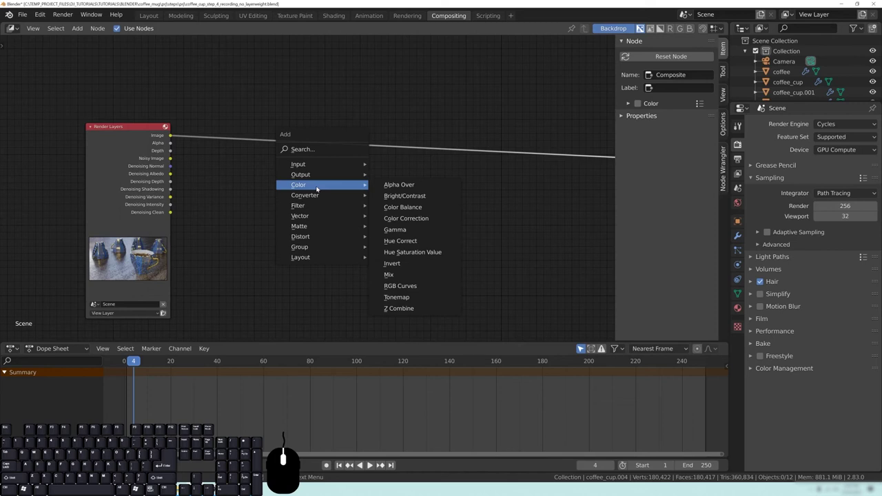
{"action": "left_click", "coordinate": [432, 219]}
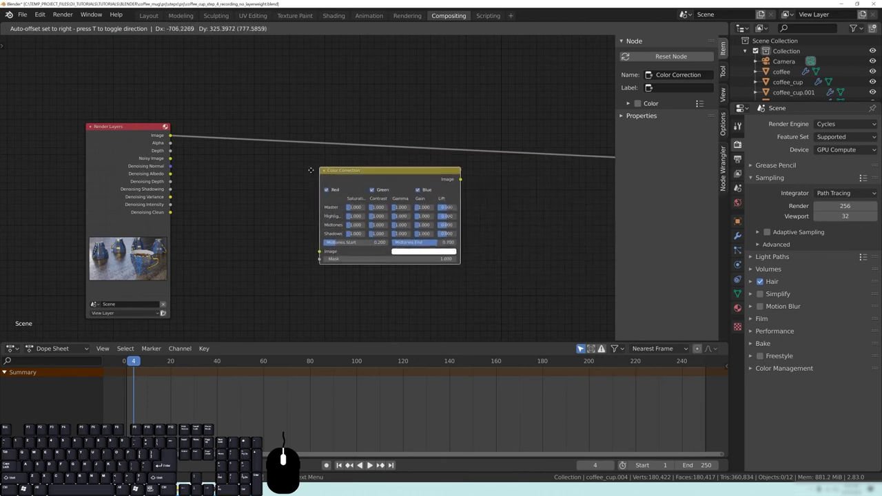
{"action": "left_click", "coordinate": [239, 80]}
{"action": "middle_click_drag", "start_coordinate": [381, 191], "coordinate": [414, 236]}
{"action": "left_click_drag", "start_coordinate": [327, 135], "coordinate": [299, 132]}
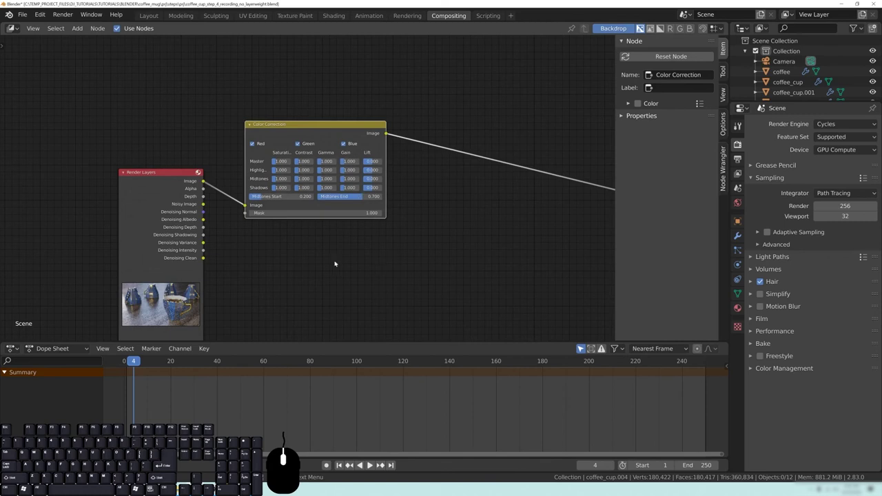
- Set the Master Saturation of the Color Correction node to 0.5
{"action": "scroll", "coordinate": [335, 264], "scroll_direction": "up", "scroll_amount": 3}
{"action": "double_click", "coordinate": [279, 161]}
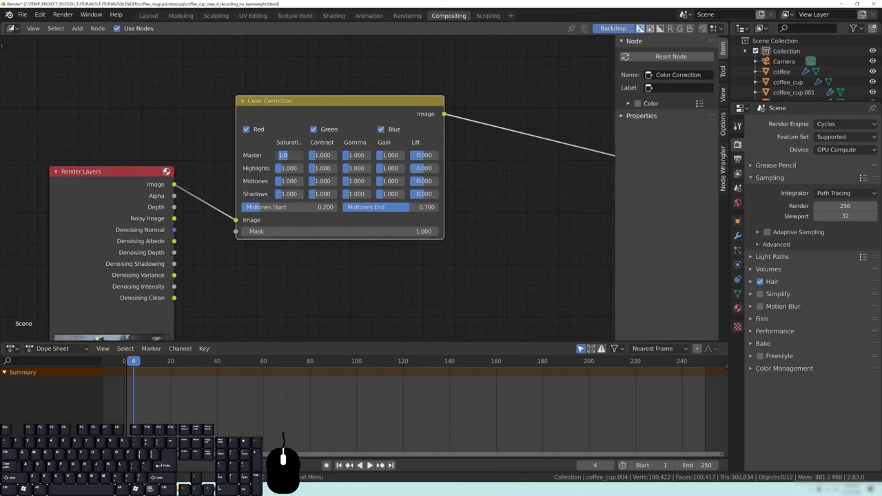
{"action": "type", "text": ".5"}
{"action": "key", "text": "Return"}
{"action": "left_click", "coordinate": [503, 193]}
{"action": "middle_click_drag", "start_coordinate": [531, 166], "coordinate": [451, 175]}
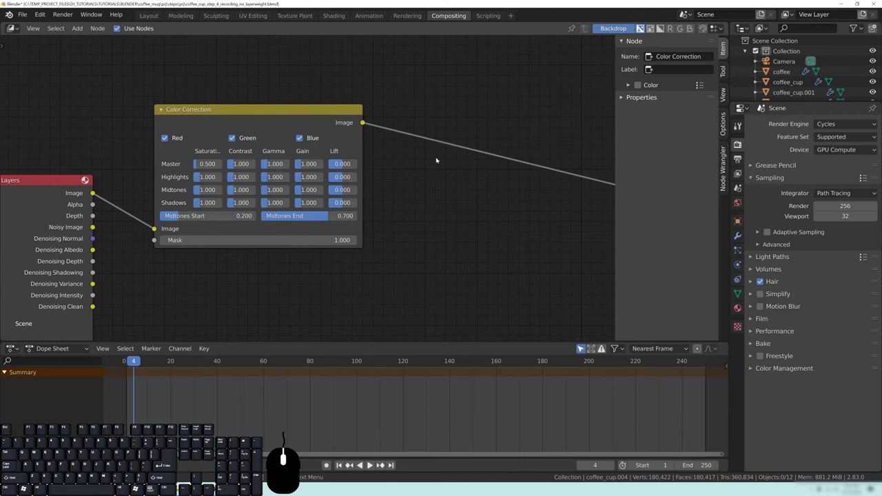
- Preview the Color Correction output through a Viewer node and reduce the backdrop zoom to 0.53
{"action": "left_click", "coordinate": [310, 125], "text": "ctrl+shift"}
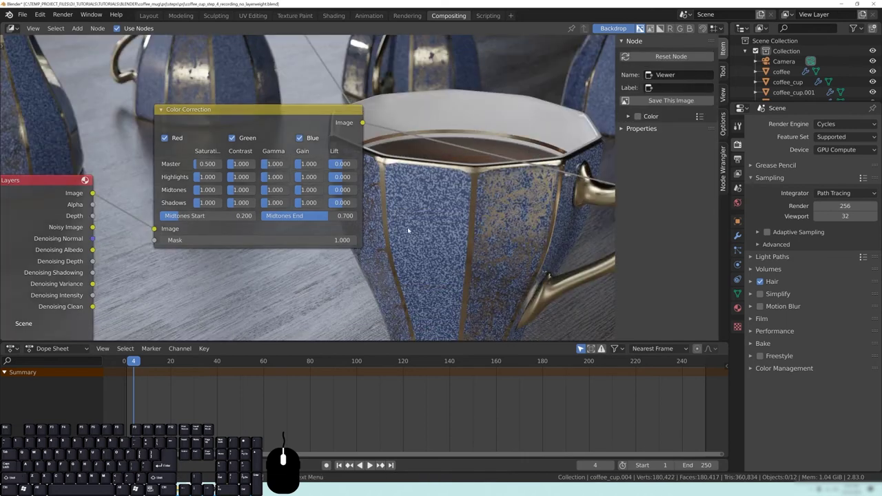
{"action": "left_click", "coordinate": [723, 93]}
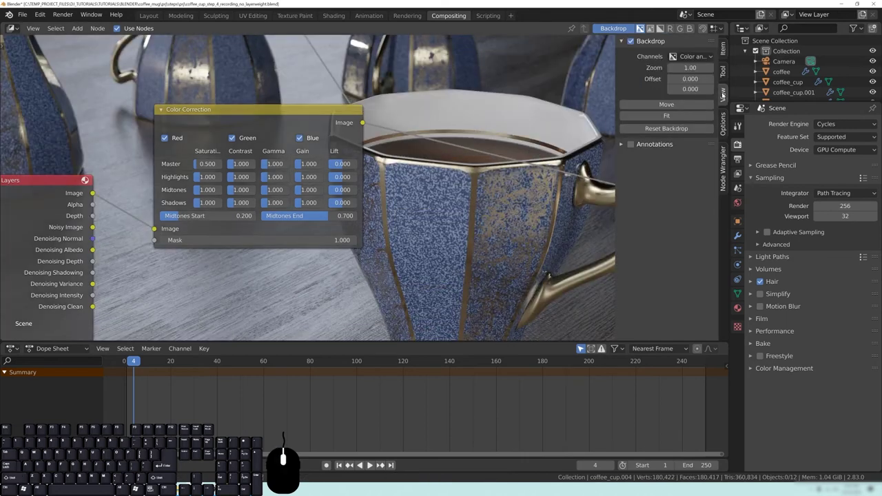
{"action": "left_click_drag", "start_coordinate": [692, 68], "coordinate": [669, 68]}
- Split the compositor area vertically in two and turn the new half into an Image Editor
{"action": "left_click_drag", "start_coordinate": [726, 25], "coordinate": [367, 27]}
{"action": "scroll", "coordinate": [596, 106], "scroll_direction": "down", "scroll_amount": 1}
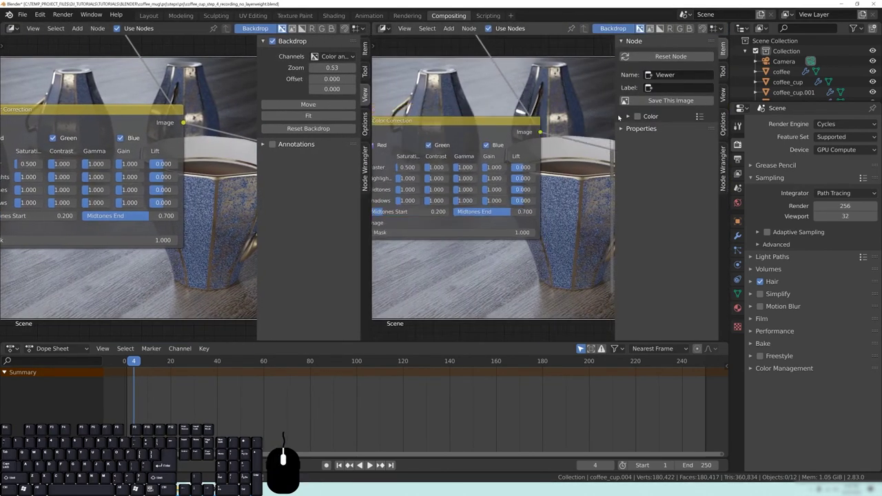
{"action": "key", "text": "n"}
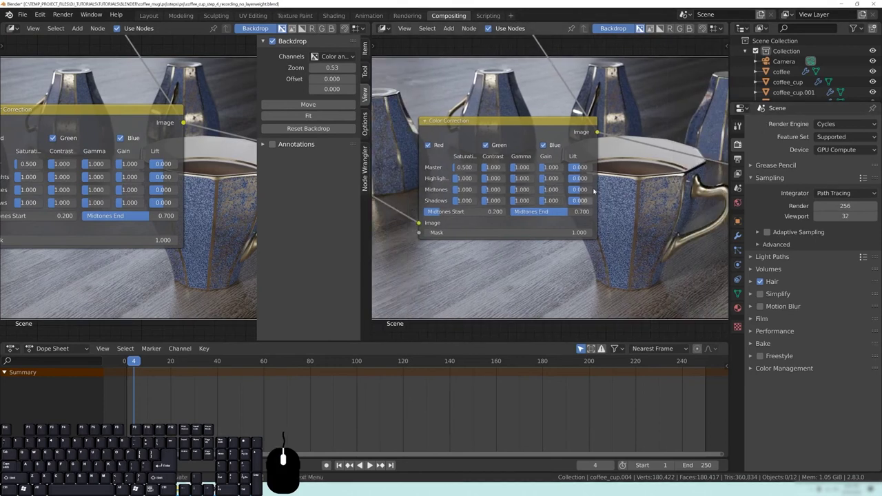
{"action": "scroll", "coordinate": [544, 198], "scroll_direction": "down", "scroll_amount": 1}
{"action": "middle_click_drag", "start_coordinate": [501, 280], "coordinate": [559, 268]}
{"action": "left_click", "coordinate": [383, 28]}
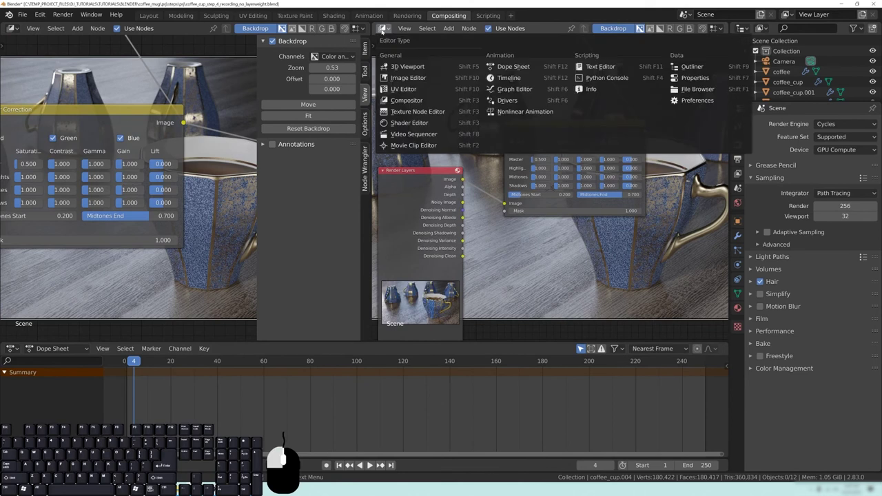
{"action": "left_click", "coordinate": [407, 78]}
- Display the Viewer Node image in the Image Editor and fit the whole picture in view
{"action": "left_click", "coordinate": [505, 28]}
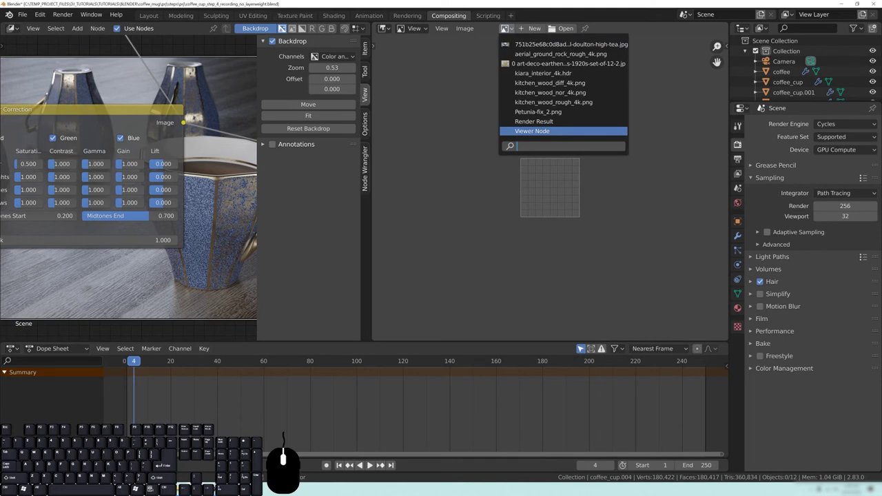
{"action": "type", "text": "view"}
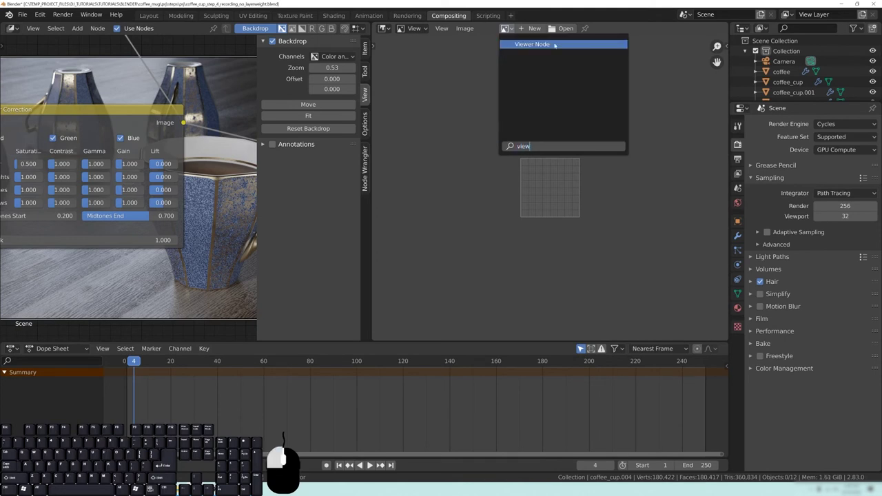
{"action": "key", "text": "Return"}
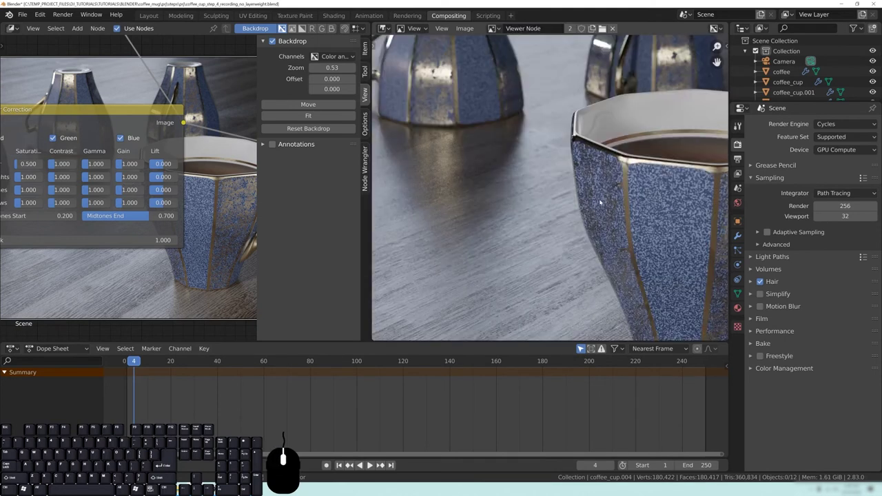
{"action": "middle_click_drag", "start_coordinate": [210, 227], "coordinate": [224, 222]}
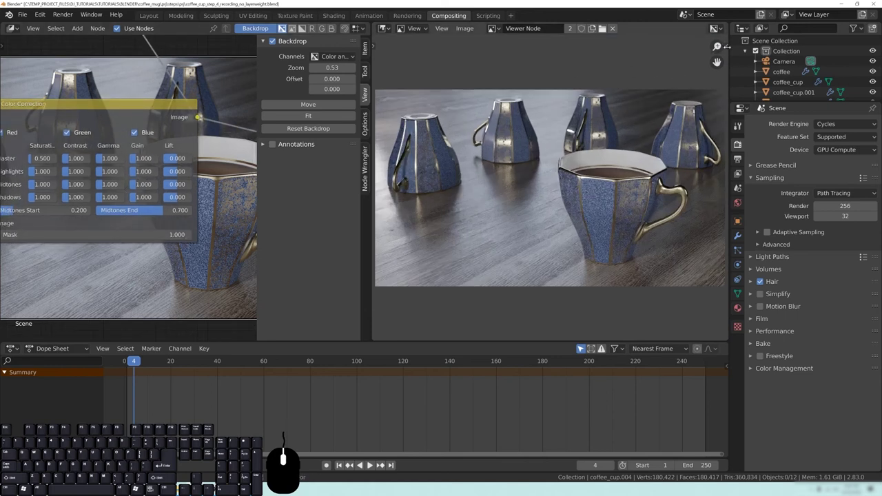
- Show the Image Editor's scopes, with an enlarged waveform and a wider sidebar beside the fully visible image
{"action": "left_click", "coordinate": [727, 46]}
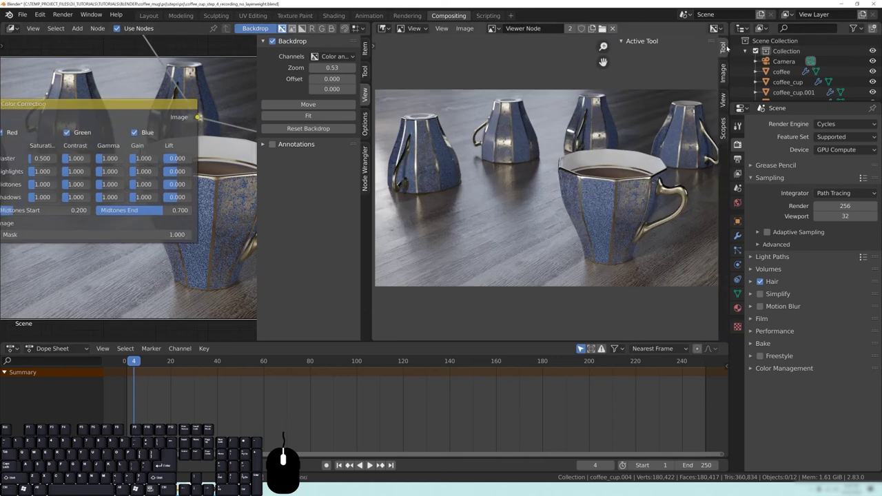
{"action": "left_click", "coordinate": [723, 128]}
{"action": "left_click_drag", "start_coordinate": [666, 135], "coordinate": [666, 237]}
{"action": "left_click_drag", "start_coordinate": [616, 150], "coordinate": [556, 151]}
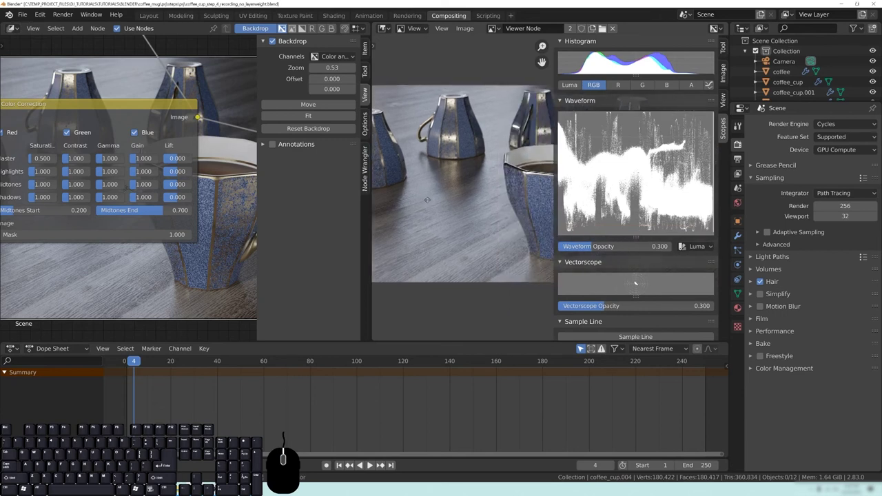
{"action": "scroll", "coordinate": [476, 198], "scroll_direction": "down", "scroll_amount": 3}
{"action": "middle_click_drag", "start_coordinate": [521, 197], "coordinate": [458, 188]}
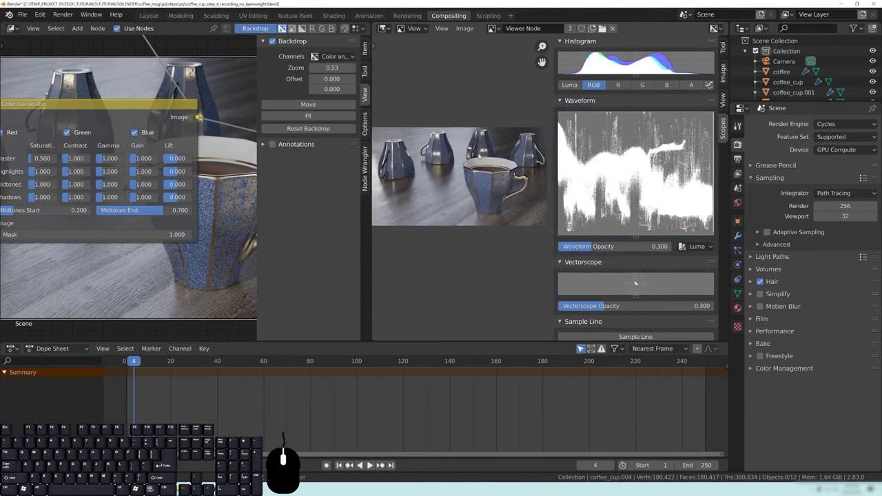
- Set the Color Correction node's Master Saturation to 1 to compare its effect on the scopes
{"action": "middle_click_drag", "start_coordinate": [86, 239], "coordinate": [146, 241]}
{"action": "left_click", "coordinate": [99, 163]}
{"action": "type", "text": "1"}
{"action": "key", "text": "Return"}
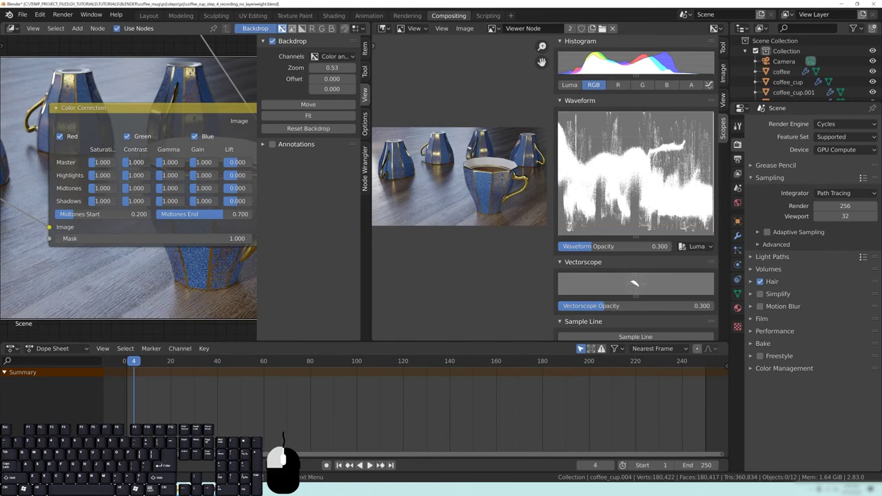
- Try a Master Contrast of 0.5 on the Color Correction node, then restore it to 1
{"action": "left_click", "coordinate": [131, 162]}
{"action": "type", "text": "0.5"}
{"action": "key", "text": "Return"}
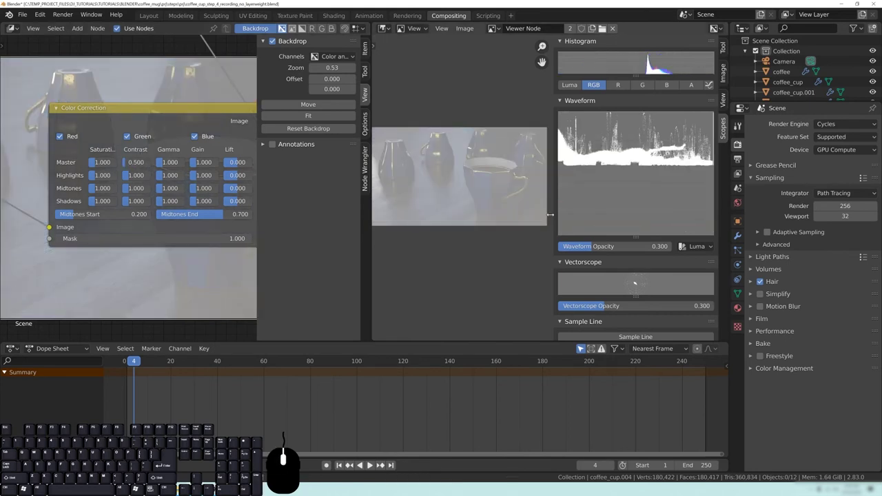
{"action": "left_click", "coordinate": [131, 162]}
{"action": "type", "text": "1"}
{"action": "key", "text": "Return"}
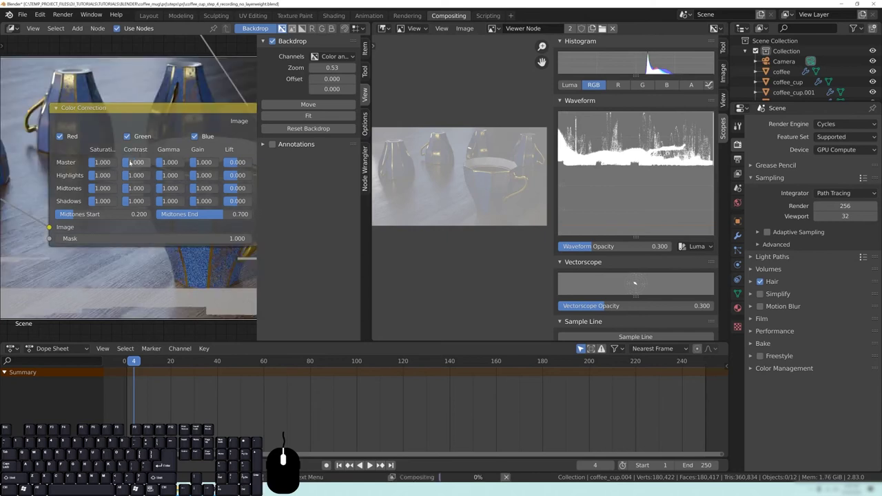
- Return the Color Correction node's Master Saturation to 0.5 and move the node closer to Render Layers
{"action": "scroll", "coordinate": [159, 270], "scroll_direction": "down", "scroll_amount": 2}
{"action": "scroll", "coordinate": [144, 260], "scroll_direction": "down", "scroll_amount": 1}
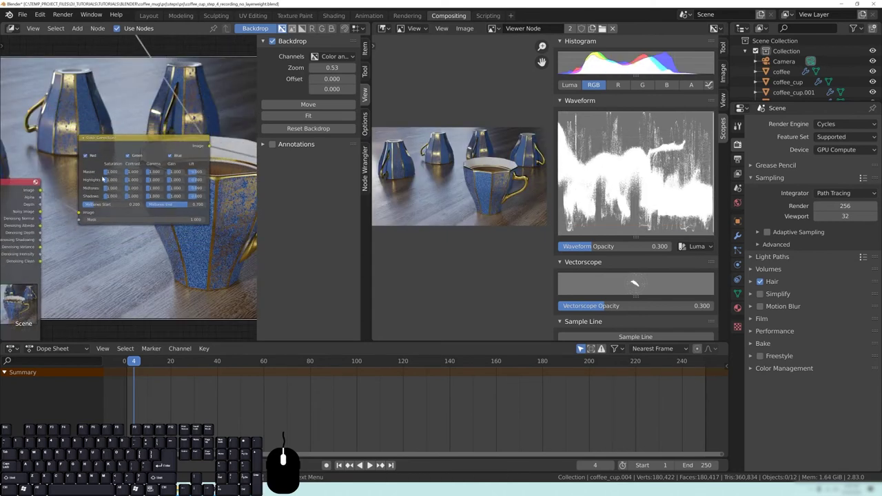
{"action": "type", "text": ".5"}
{"action": "key", "text": "Return"}
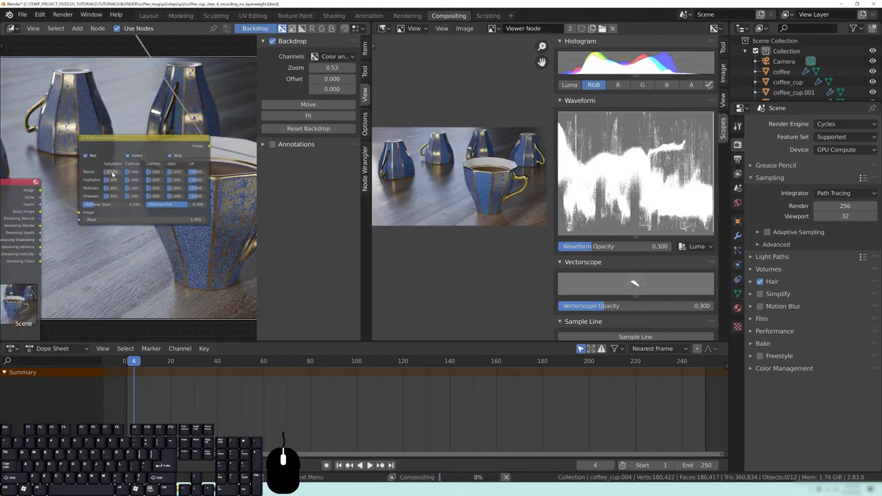
{"action": "left_click_drag", "start_coordinate": [132, 139], "coordinate": [106, 134]}
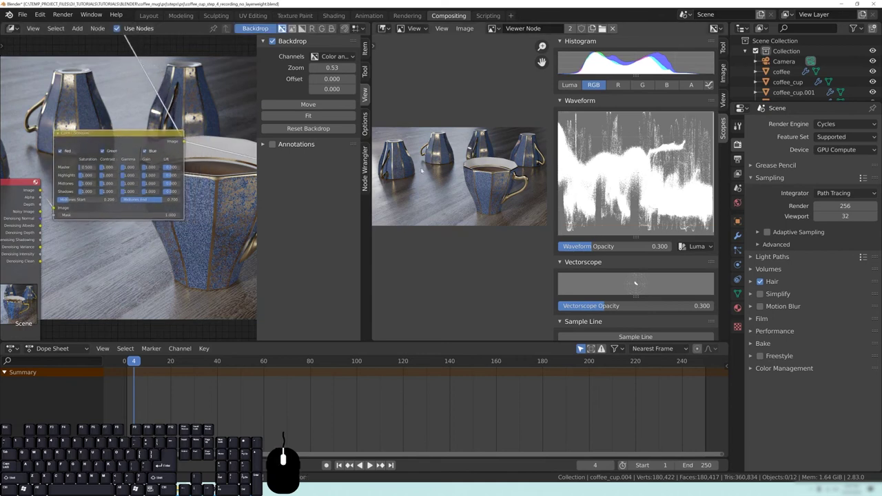
{"action": "middle_click_drag", "start_coordinate": [232, 212], "coordinate": [188, 226]}
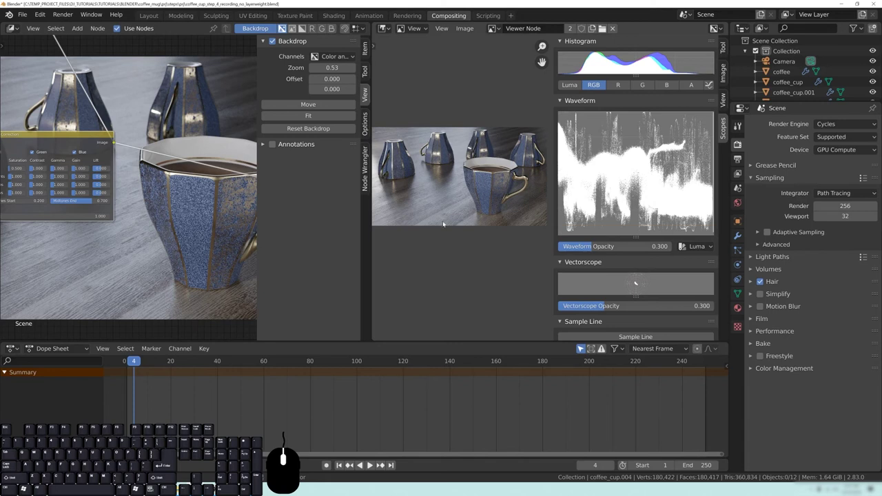
{"action": "mouse_move", "coordinate": [124, 234]}
{"action": "middle_mouse_down"}
{"action": "mouse_move", "coordinate": [201, 218]}
{"action": "mouse_move", "coordinate": [126, 236]}
{"action": "middle_mouse_up"}
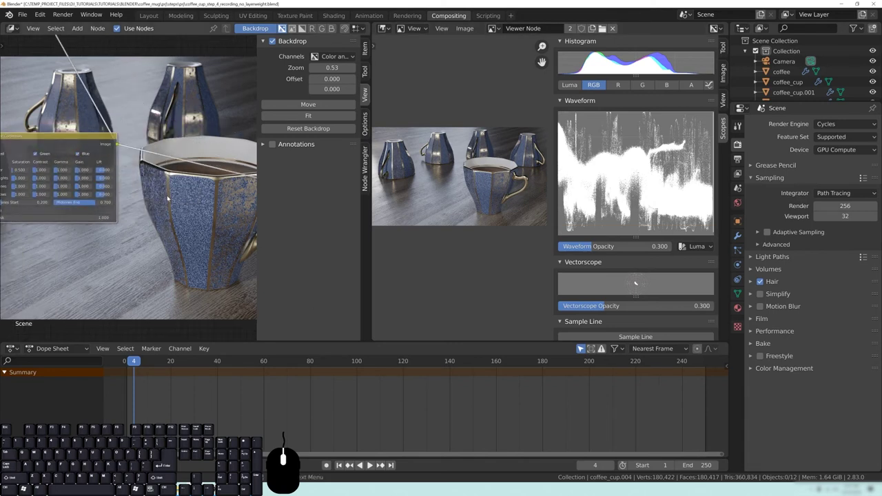
- Insert a Color Balance node into the link after the Color Correction node
{"action": "key", "text": "shift+a"}
{"action": "mouse_move", "coordinate": [167, 198]}
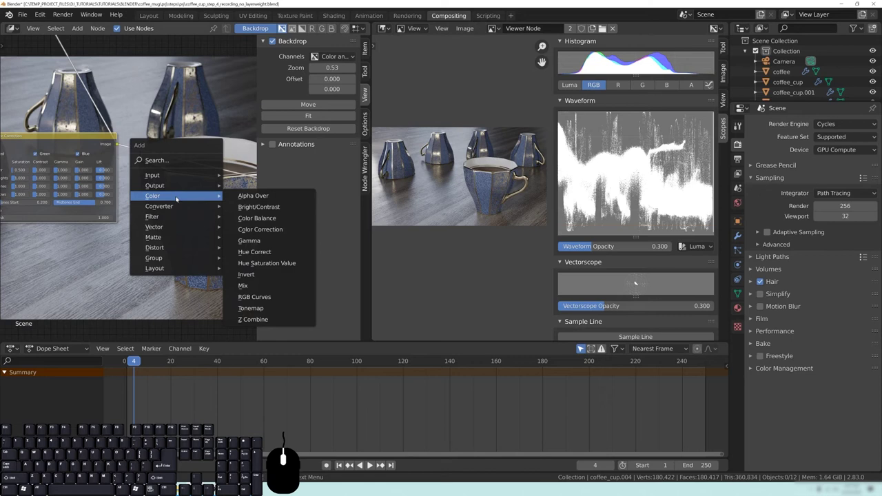
{"action": "left_click", "coordinate": [256, 218]}
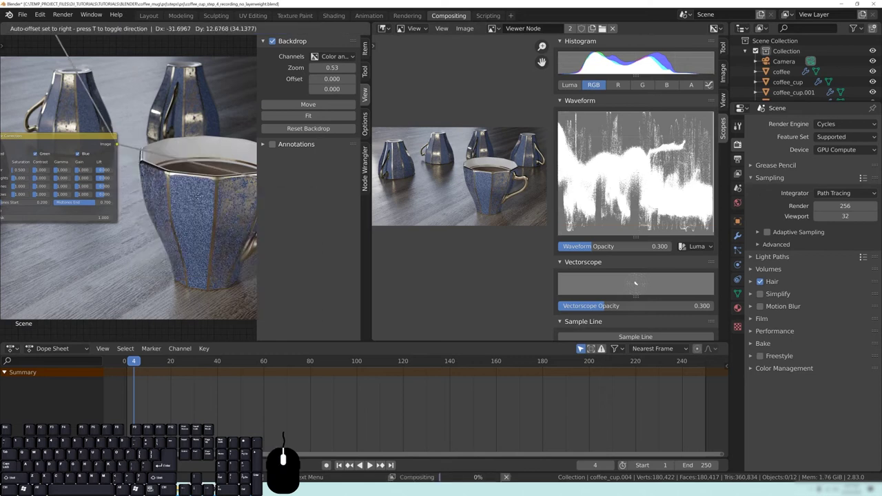
{"action": "left_click", "coordinate": [122, 110]}
{"action": "middle_click_drag", "start_coordinate": [198, 215], "coordinate": [119, 237]}
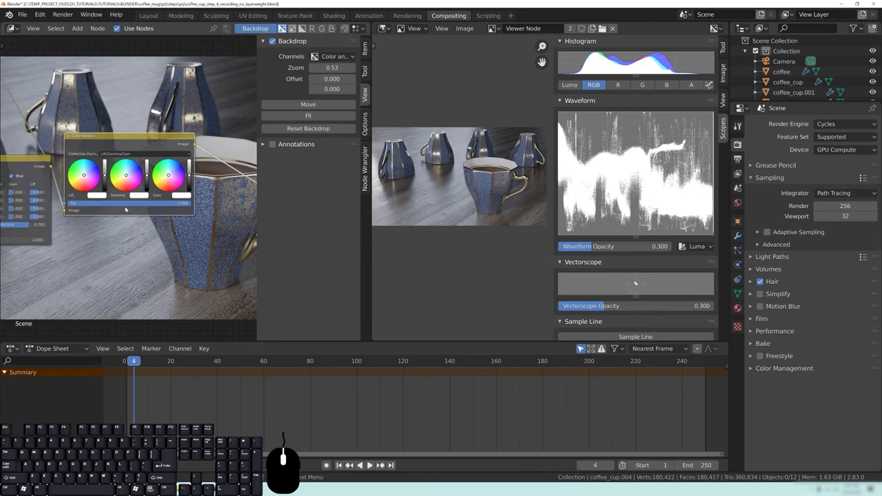
- Adjust the Color Balance node's tonal brightness with a slightly raised Lift, a lowered Gamma and a slightly raised Gain
{"action": "scroll", "coordinate": [117, 169], "scroll_direction": "up", "scroll_amount": 3}
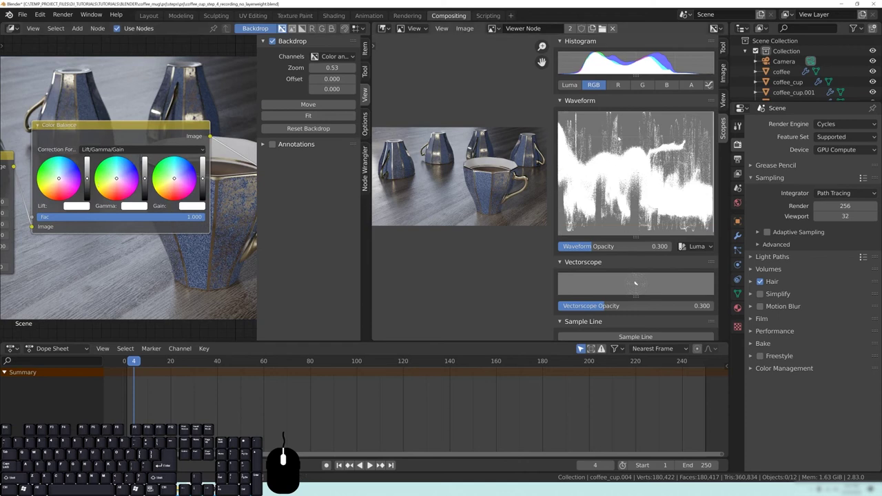
{"action": "middle_click_drag", "start_coordinate": [157, 258], "coordinate": [163, 260]}
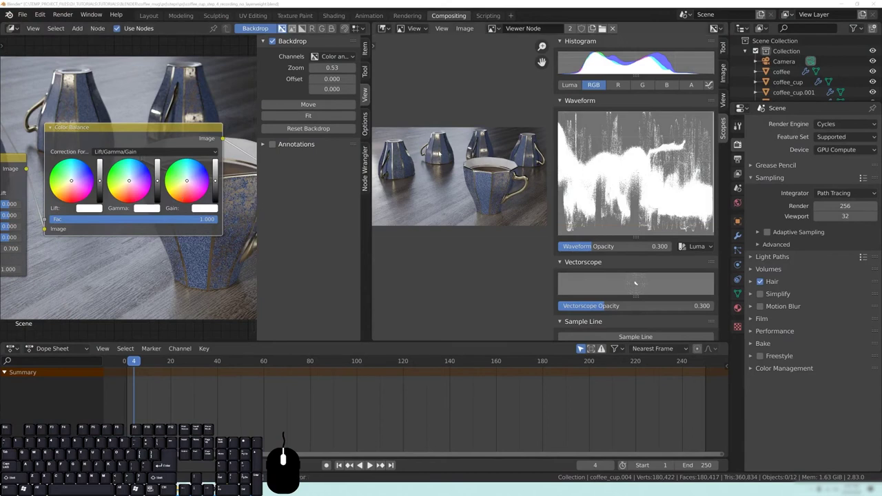
{"action": "scroll", "coordinate": [489, 205], "scroll_direction": "up", "scroll_amount": 2}
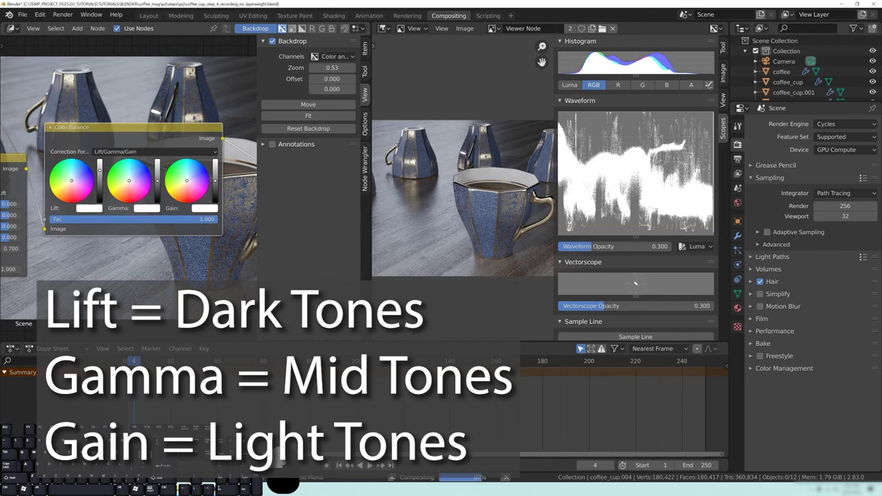
{"action": "left_click", "coordinate": [158, 126]}
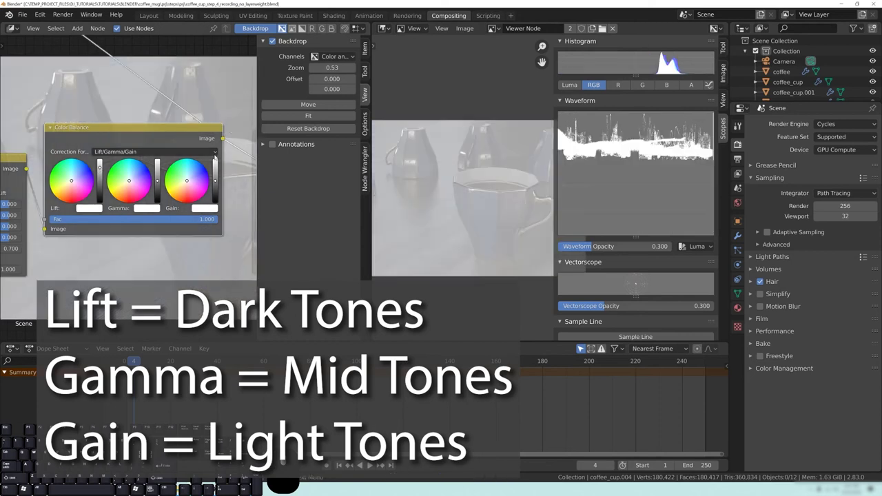
{"action": "left_click_drag", "start_coordinate": [101, 177], "coordinate": [101, 179]}
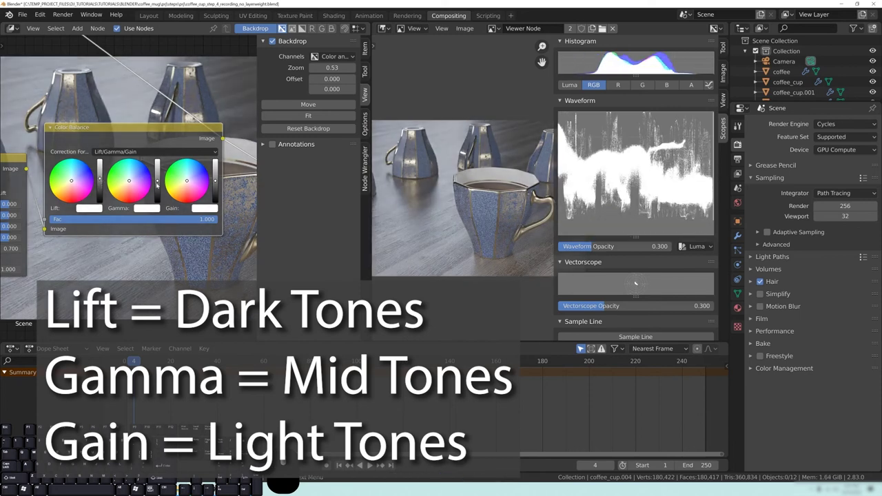
{"action": "left_click_drag", "start_coordinate": [157, 184], "coordinate": [159, 183]}
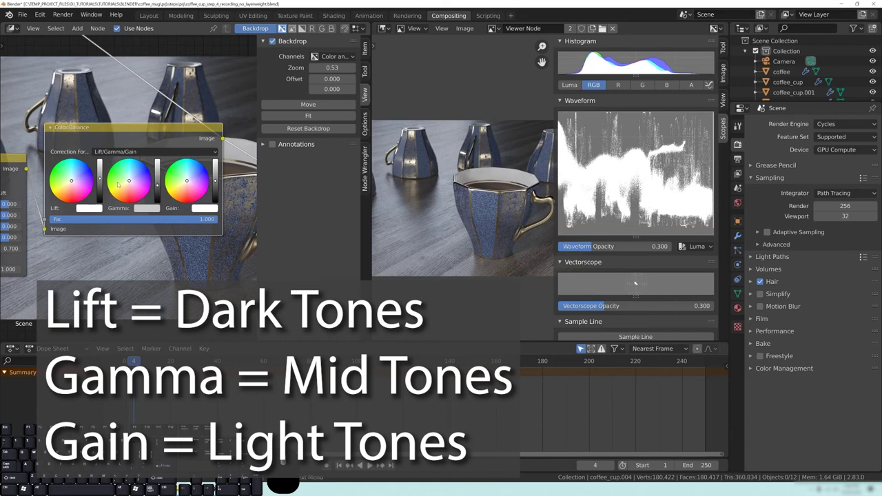
{"action": "left_click_drag", "start_coordinate": [215, 180], "coordinate": [216, 179]}
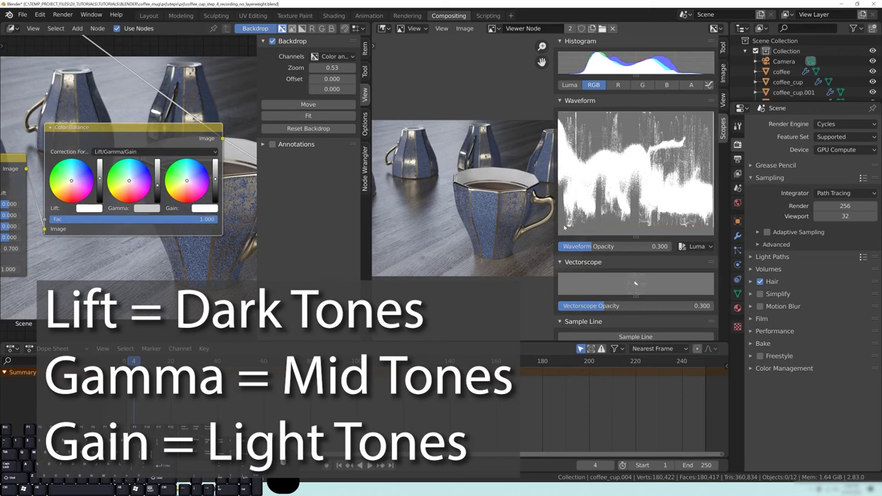
- Try strongly lowered and strongly raised Gain brightness on the Color Balance node to compare their effect on the light tones
{"action": "left_click", "coordinate": [215, 190]}
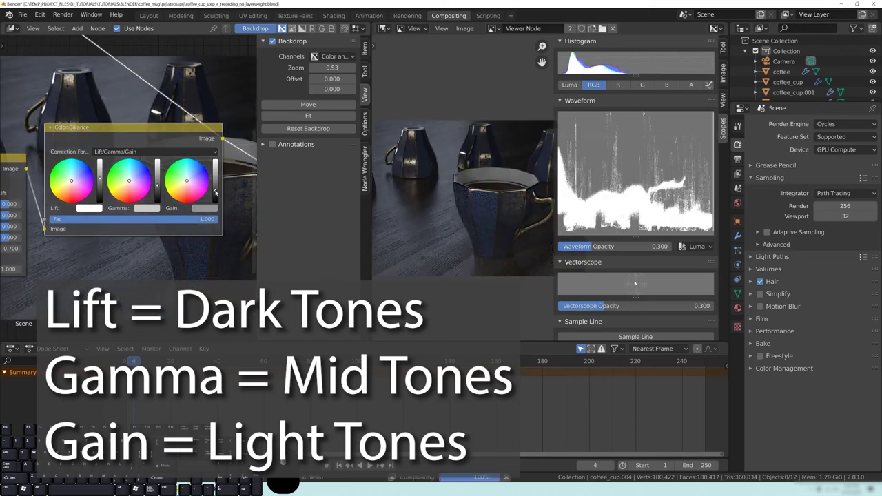
{"action": "left_click_drag", "start_coordinate": [216, 192], "coordinate": [216, 195]}
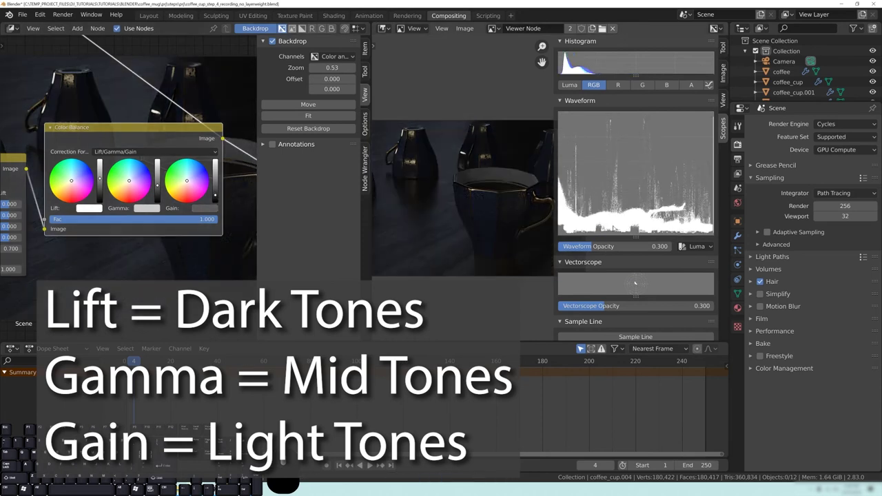
{"action": "left_click_drag", "start_coordinate": [216, 195], "coordinate": [216, 163]}
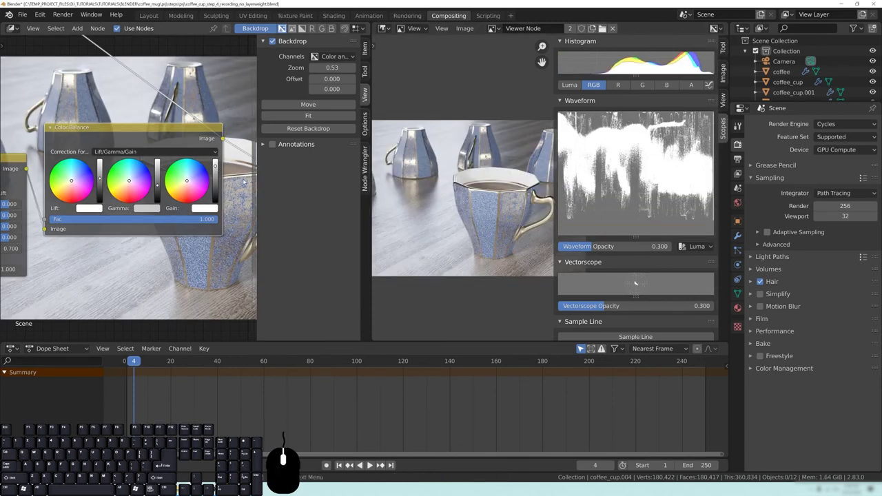
{"action": "left_click_drag", "start_coordinate": [216, 166], "coordinate": [216, 186]}
{"action": "left_click", "coordinate": [216, 191]}
{"action": "left_click", "coordinate": [216, 184]}
- Rebalance the Color Balance node's brightness with Lift slightly raised, Gamma slightly lowered and Gain raised
{"action": "left_click_drag", "start_coordinate": [100, 177], "coordinate": [100, 177]}
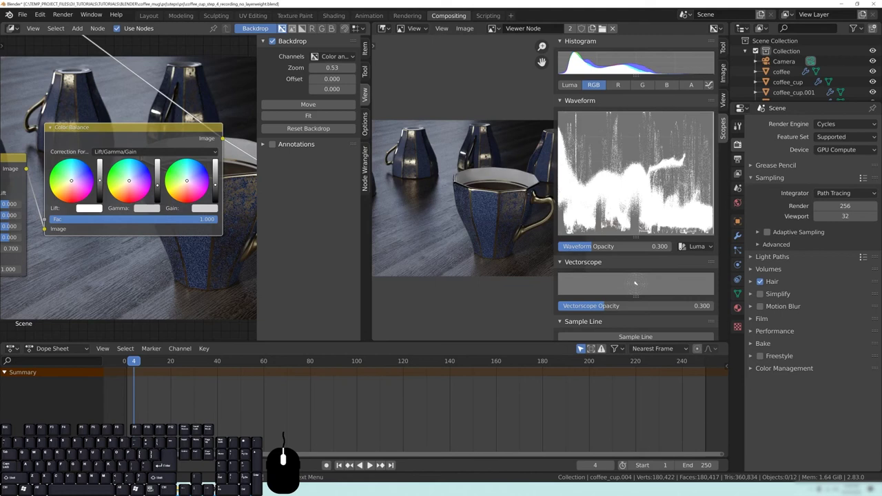
{"action": "left_click_drag", "start_coordinate": [157, 185], "coordinate": [157, 185]}
{"action": "left_click_drag", "start_coordinate": [215, 185], "coordinate": [215, 180]}
{"action": "left_click_drag", "start_coordinate": [157, 186], "coordinate": [158, 188]}
{"action": "left_click_drag", "start_coordinate": [100, 177], "coordinate": [100, 178]}
{"action": "left_click_drag", "start_coordinate": [157, 188], "coordinate": [157, 182]}
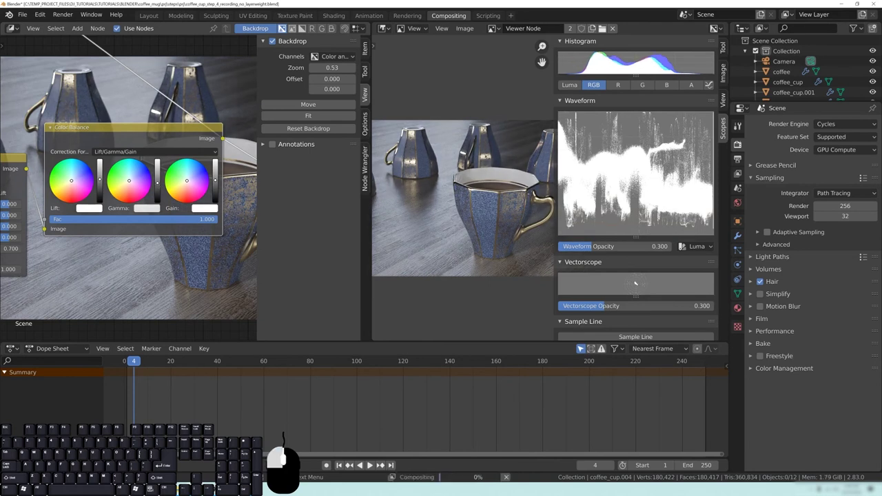
{"action": "left_click_drag", "start_coordinate": [216, 181], "coordinate": [216, 178]}
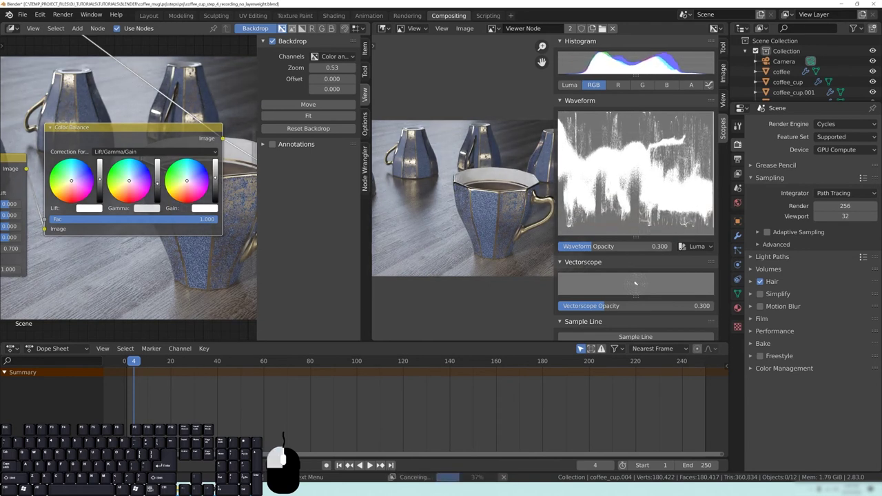
- Refine the tonal contrast by lowering Lift slightly, bringing Gamma back to about neutral and nudging Gain up on the Color Balance node
{"action": "left_click_drag", "start_coordinate": [100, 180], "coordinate": [100, 183]}
{"action": "left_click_drag", "start_coordinate": [158, 184], "coordinate": [158, 180]}
{"action": "left_click_drag", "start_coordinate": [102, 185], "coordinate": [100, 181]}
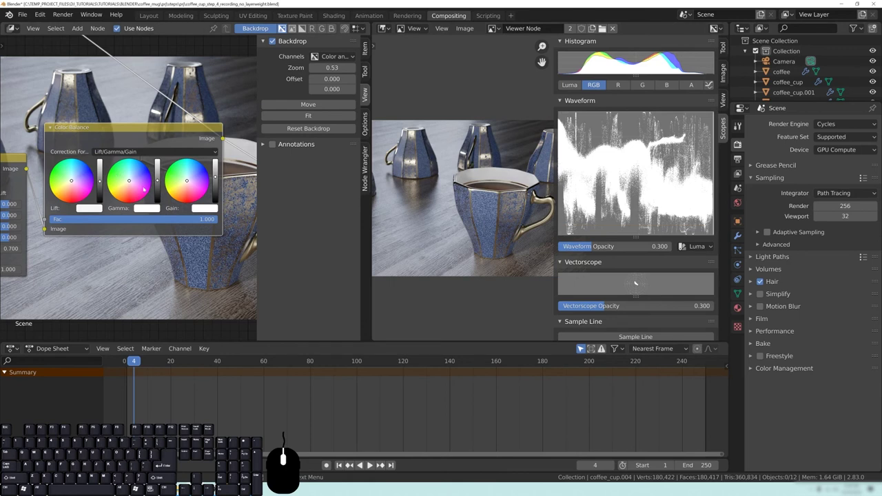
{"action": "left_click_drag", "start_coordinate": [159, 180], "coordinate": [159, 181]}
{"action": "left_click_drag", "start_coordinate": [215, 177], "coordinate": [214, 175]}
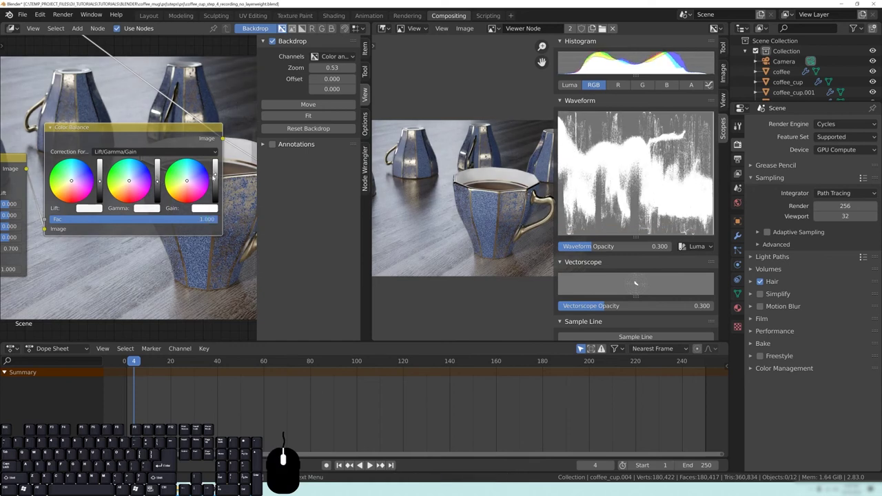
{"action": "left_click", "coordinate": [214, 177]}
- Set the Color Correction node's Master Saturation to 0.75
{"action": "mouse_move", "coordinate": [479, 210]}
{"action": "middle_mouse_down"}
{"action": "mouse_move", "coordinate": [430, 203]}
{"action": "mouse_move", "coordinate": [511, 195]}
{"action": "mouse_move", "coordinate": [519, 184]}
{"action": "middle_mouse_up"}
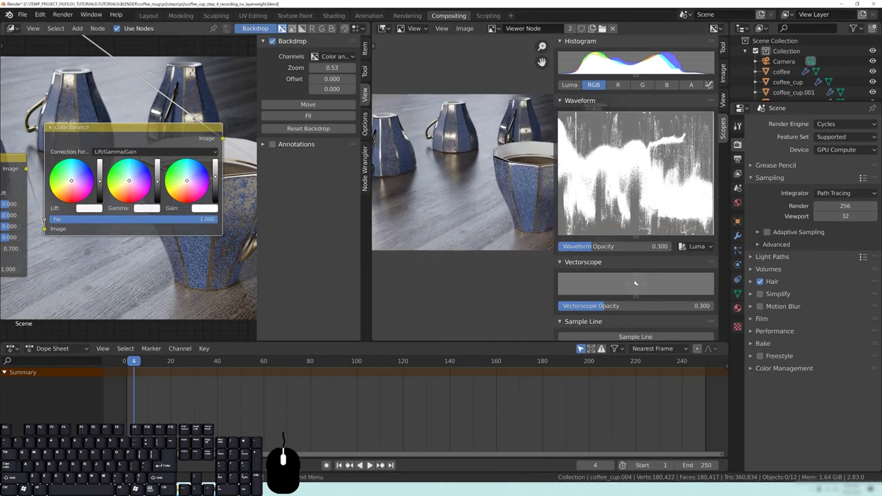
{"action": "middle_click_drag", "start_coordinate": [153, 253], "coordinate": [298, 258]}
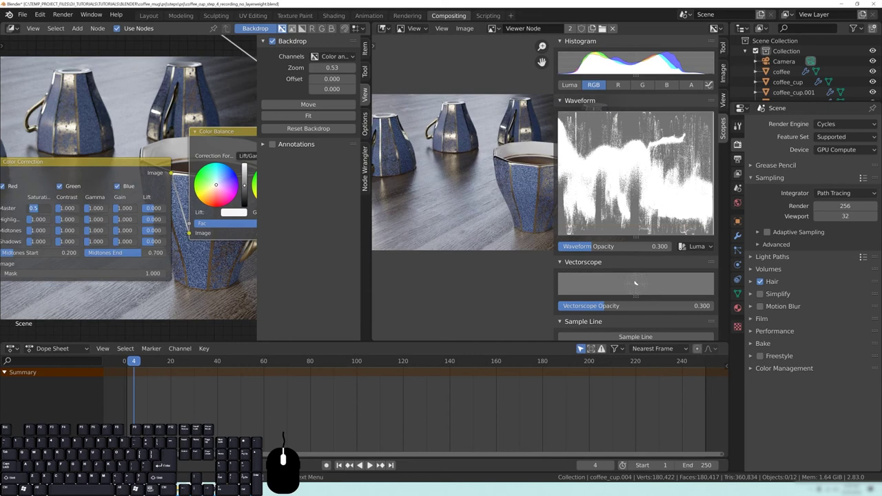
{"action": "type", "text": "50"}
{"action": "key", "text": "Return"}
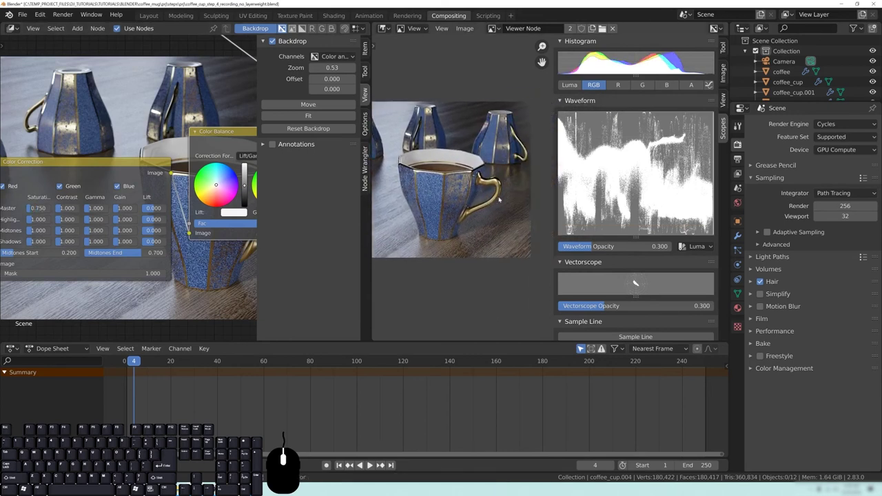
{"action": "middle_click_drag", "start_coordinate": [439, 187], "coordinate": [500, 193]}
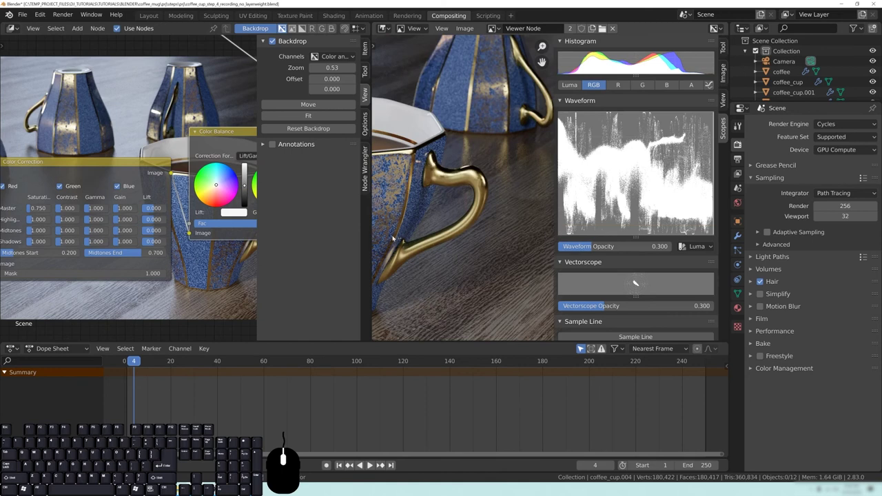
- Tint the dark tones warm by shifting the Color Balance node's Lift color toward yellow-orange
{"action": "middle_click_drag", "start_coordinate": [244, 246], "coordinate": [101, 255]}
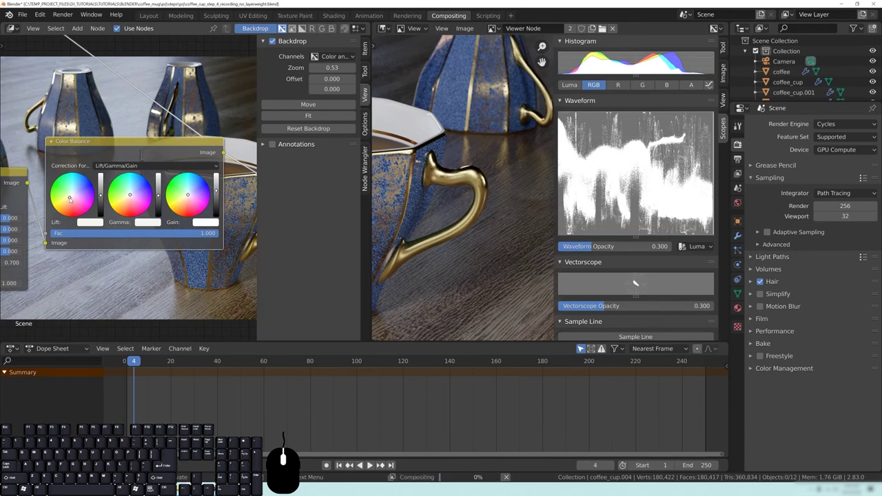
{"action": "scroll", "coordinate": [466, 204], "scroll_direction": "down", "scroll_amount": 3}
{"action": "scroll", "coordinate": [466, 205], "scroll_direction": "up", "scroll_amount": 3}
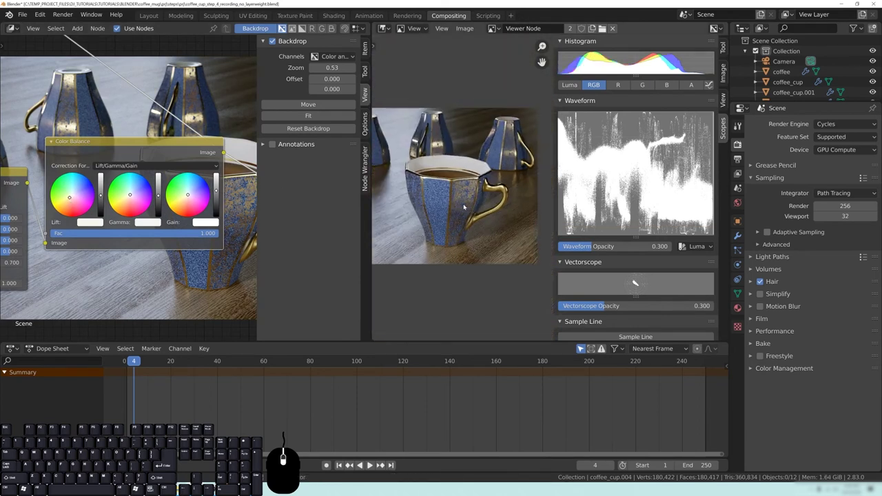
{"action": "left_click_drag", "start_coordinate": [69, 200], "coordinate": [67, 199]}
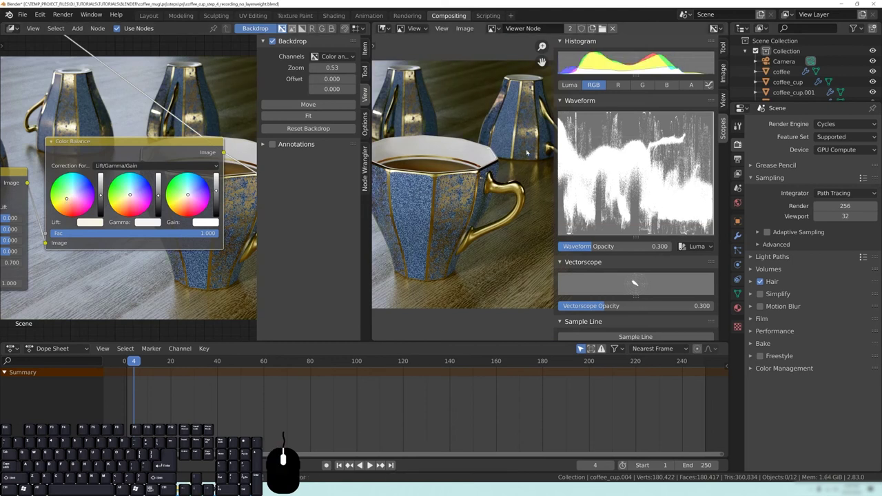
- Tint the light tones slightly cool by shifting the Color Balance node's Gain color a little toward blue
{"action": "left_click", "coordinate": [193, 188]}
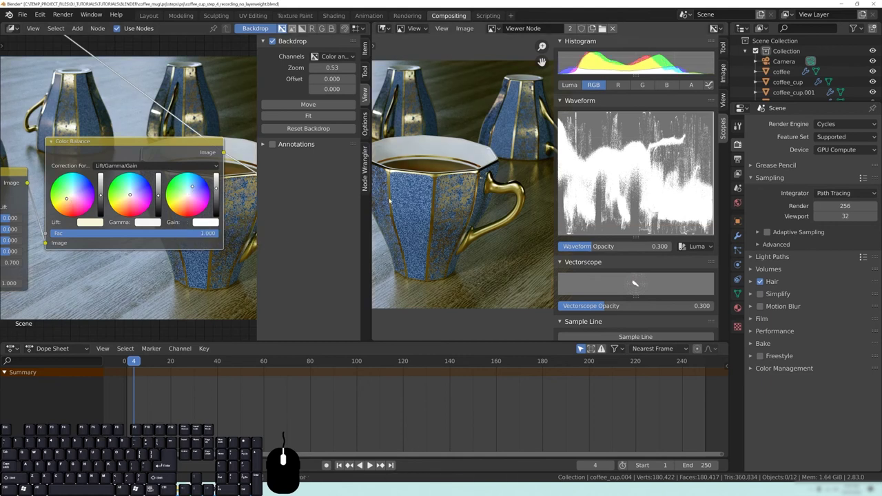
{"action": "middle_click_drag", "start_coordinate": [502, 200], "coordinate": [530, 214]}
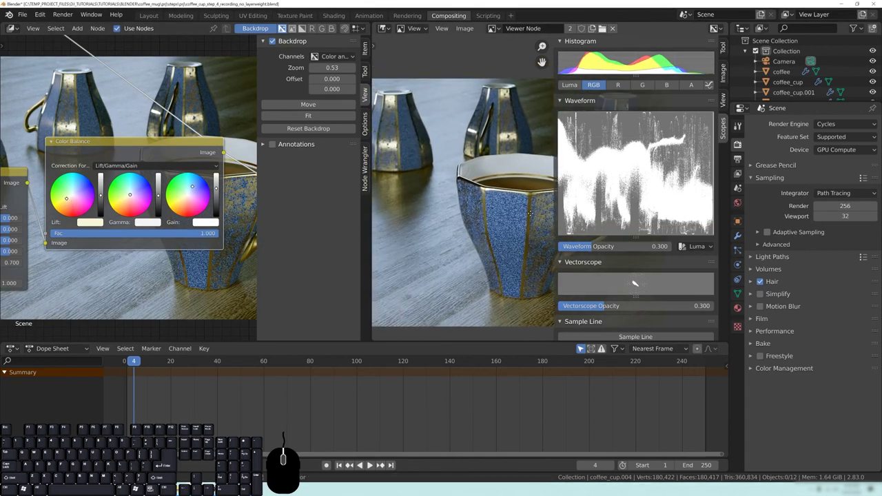
{"action": "left_click", "coordinate": [189, 198]}
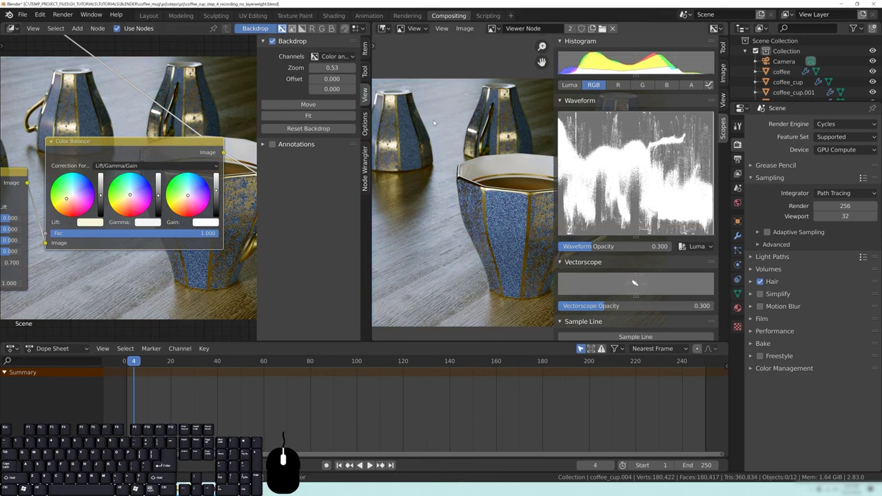
{"action": "left_click_drag", "start_coordinate": [189, 198], "coordinate": [190, 193]}
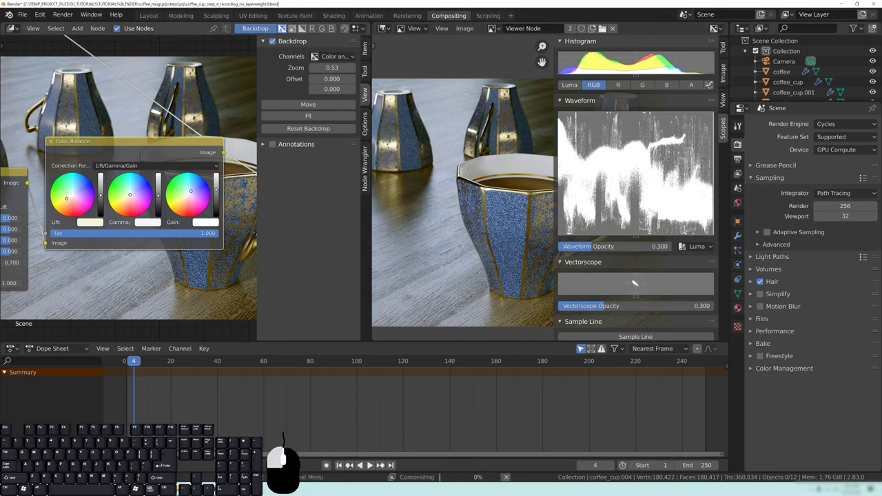
- Shift the Color Balance node's Gamma color slightly toward warm orange
{"action": "left_click", "coordinate": [131, 197]}
{"action": "scroll", "coordinate": [502, 225], "scroll_direction": "up", "scroll_amount": 2}
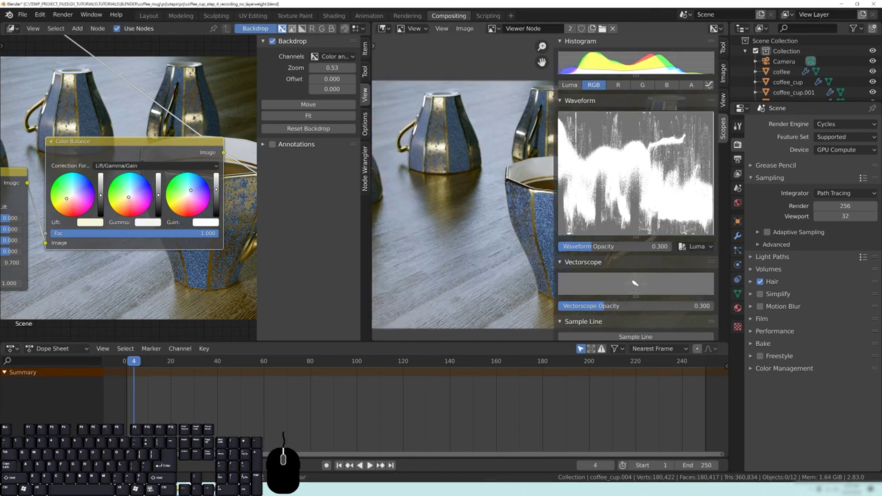
{"action": "scroll", "coordinate": [502, 223], "scroll_direction": "down", "scroll_amount": 3}
{"action": "scroll", "coordinate": [502, 222], "scroll_direction": "up", "scroll_amount": 1}
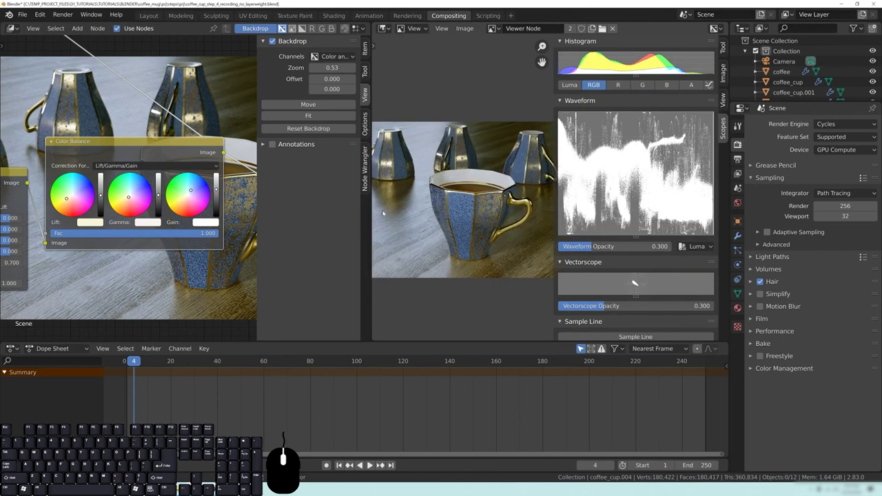
- Reduce the Lift tint to a subtle warm tone and readjust the Gain color to a slight blue
{"action": "left_click", "coordinate": [69, 199]}
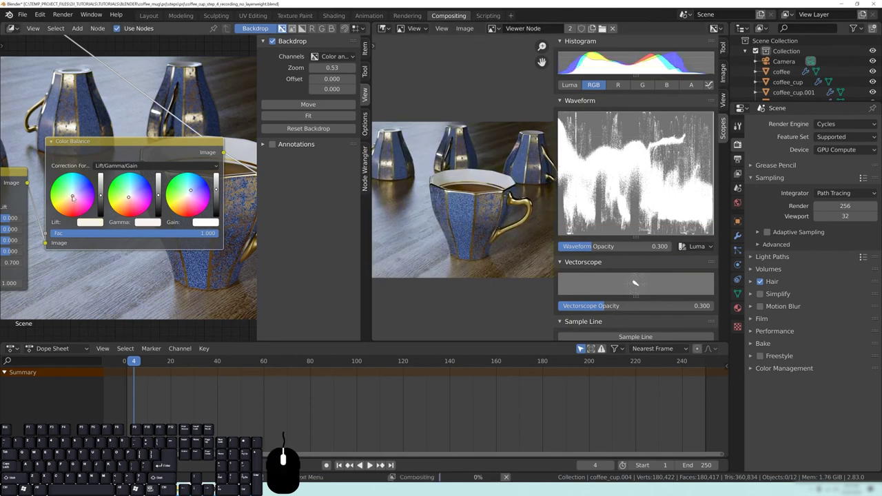
{"action": "left_click_drag", "start_coordinate": [69, 199], "coordinate": [72, 195]}
{"action": "middle_click_drag", "start_coordinate": [496, 220], "coordinate": [473, 200]}
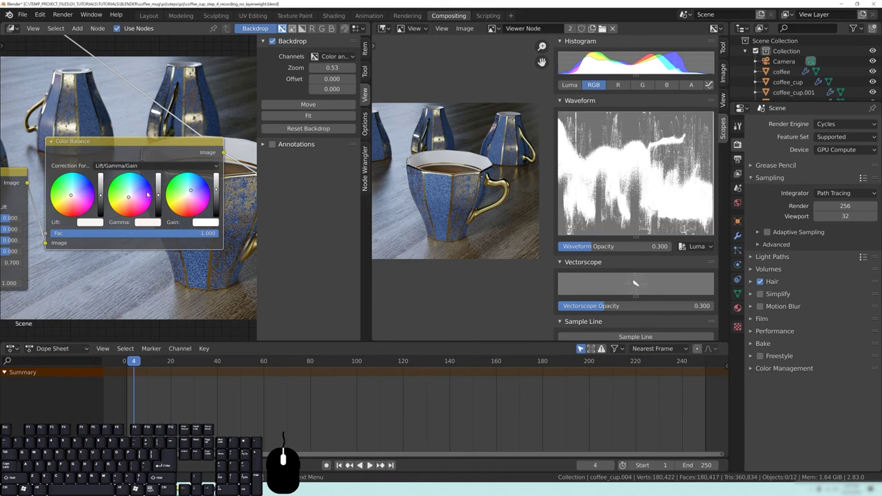
{"action": "left_click", "coordinate": [69, 198]}
{"action": "left_click", "coordinate": [69, 198]}
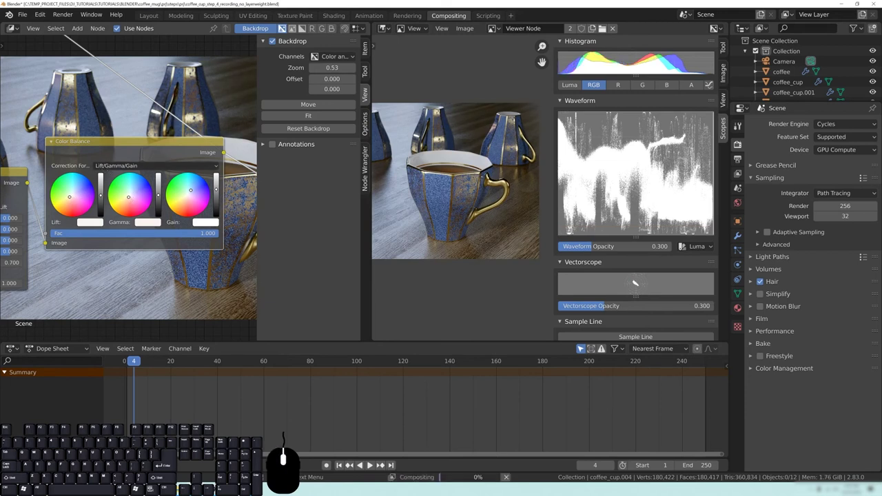
{"action": "left_click", "coordinate": [192, 192]}
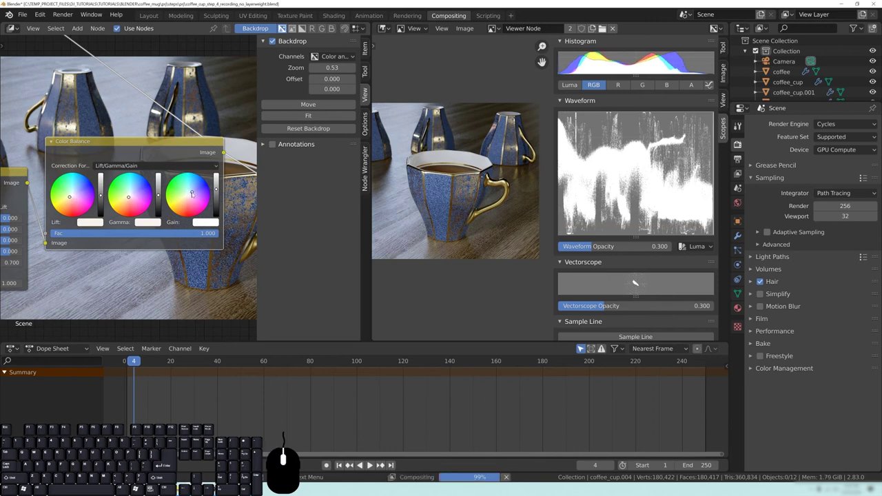
- Readjust the Color Balance brightness by raising Lift slightly, lowering Gamma and lowering Gain a little
{"action": "middle_click_drag", "start_coordinate": [480, 210], "coordinate": [494, 224]}
{"action": "scroll", "coordinate": [494, 223], "scroll_direction": "up", "scroll_amount": 2}
{"action": "scroll", "coordinate": [495, 222], "scroll_direction": "up", "scroll_amount": 2}
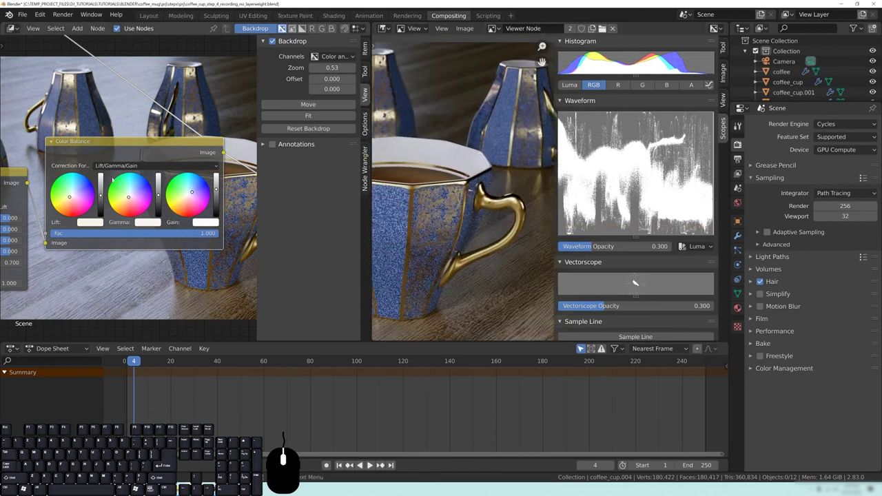
{"action": "left_click", "coordinate": [102, 194]}
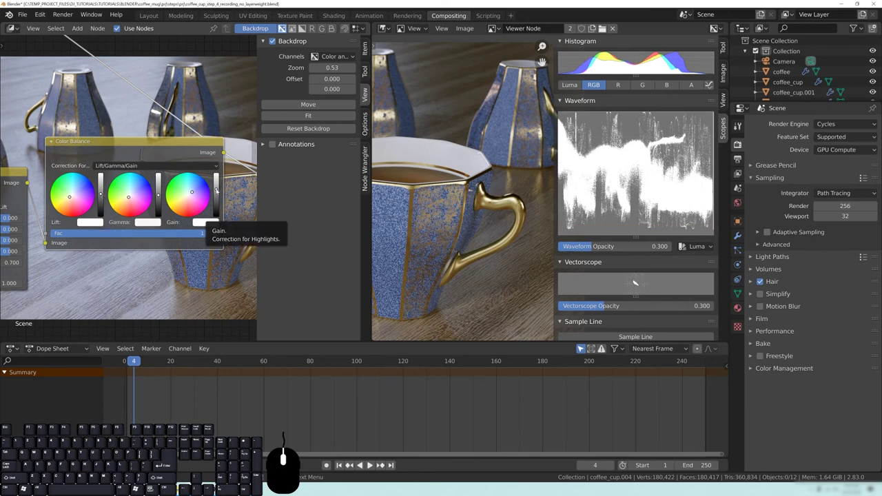
{"action": "left_click_drag", "start_coordinate": [159, 195], "coordinate": [158, 198]}
{"action": "left_click_drag", "start_coordinate": [216, 190], "coordinate": [217, 192]}
- Fine-tune the Color Balance tints with Gain slightly bluer, Gamma moved back toward neutral and Lift kept subtly warm
{"action": "scroll", "coordinate": [459, 254], "scroll_direction": "down", "scroll_amount": 4}
{"action": "middle_click_drag", "start_coordinate": [458, 254], "coordinate": [442, 237]}
{"action": "scroll", "coordinate": [193, 193], "scroll_direction": "up", "scroll_amount": 1}
{"action": "left_click_drag", "start_coordinate": [193, 194], "coordinate": [195, 192]}
{"action": "left_click_drag", "start_coordinate": [128, 198], "coordinate": [131, 193], "text": "shift"}
{"action": "left_click_drag", "start_coordinate": [65, 197], "coordinate": [66, 197], "text": "shift"}
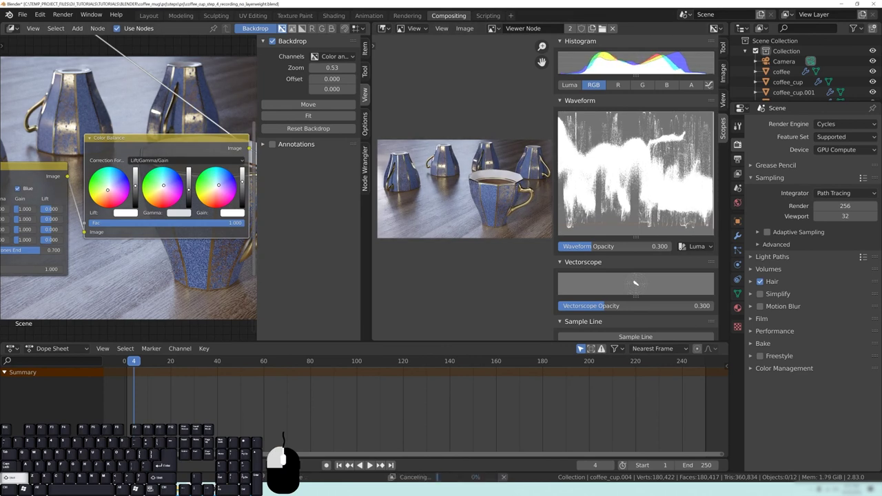
- Add a Glare filter node in the free space between the Render Layers and Color Correction nodes
{"action": "scroll", "coordinate": [160, 259], "scroll_direction": "down", "scroll_amount": 4}
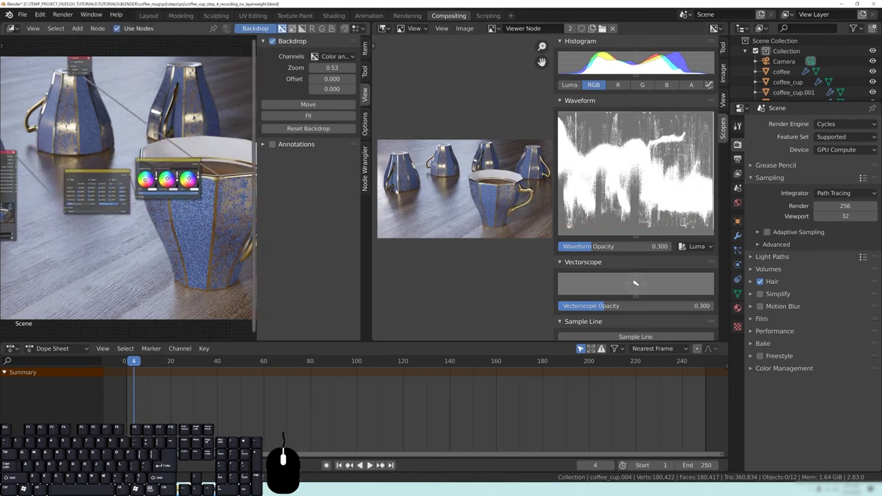
{"action": "middle_click_drag", "start_coordinate": [62, 250], "coordinate": [152, 256]}
{"action": "scroll", "coordinate": [151, 256], "scroll_direction": "up", "scroll_amount": 2}
{"action": "key", "text": "shift+a"}
{"action": "mouse_move", "coordinate": [143, 269]}
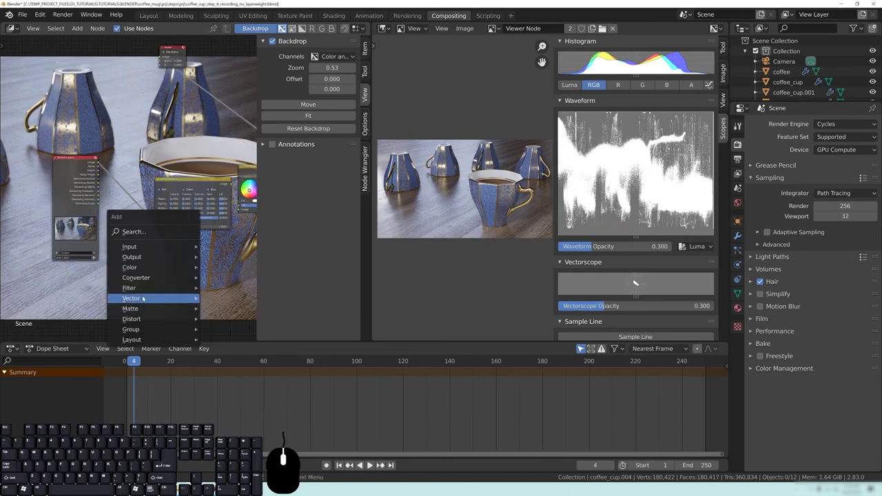
{"action": "key", "text": "Escape"}
{"action": "key", "text": "shift+a"}
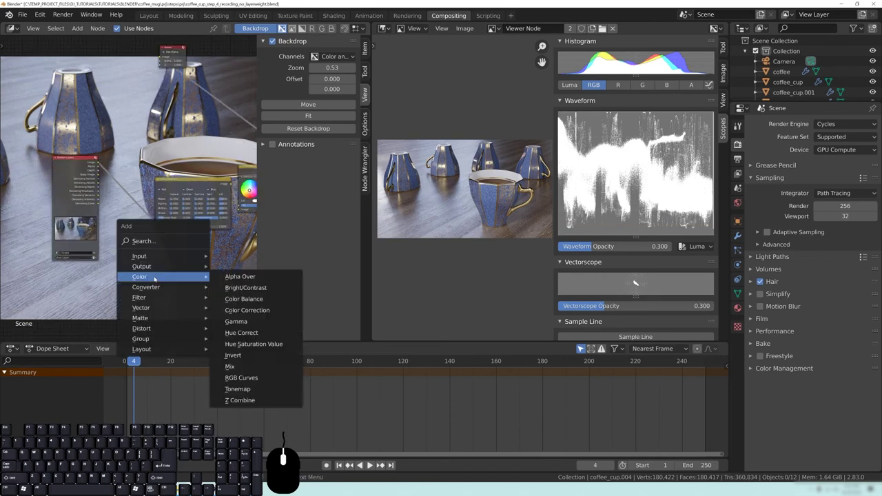
{"action": "mouse_move", "coordinate": [147, 301]}
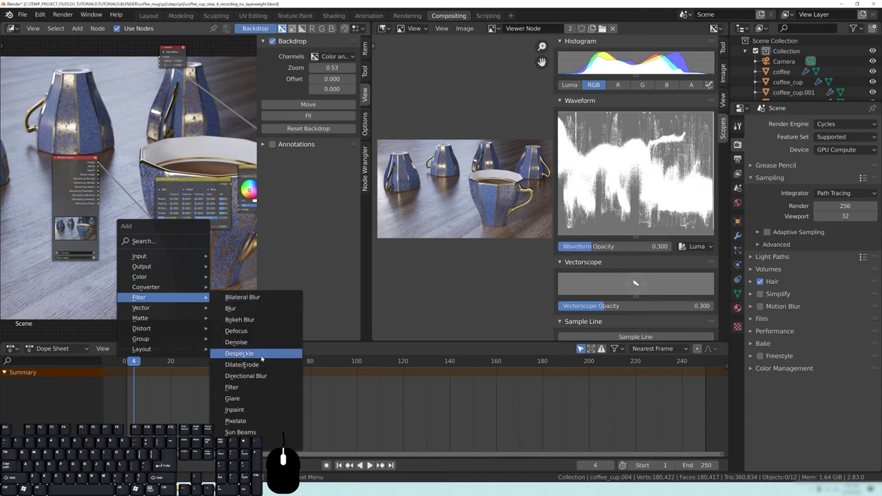
{"action": "left_click", "coordinate": [237, 399]}
{"action": "left_click", "coordinate": [126, 231]}
- Move Render Layers farther from Color Correction and insert the Glare node into the link between them
{"action": "scroll", "coordinate": [63, 148], "scroll_direction": "up", "scroll_amount": 2}
{"action": "left_click_drag", "start_coordinate": [62, 148], "coordinate": [2, 159]}
{"action": "left_click_drag", "start_coordinate": [131, 274], "coordinate": [89, 171]}
{"action": "middle_click_drag", "start_coordinate": [141, 154], "coordinate": [190, 161]}
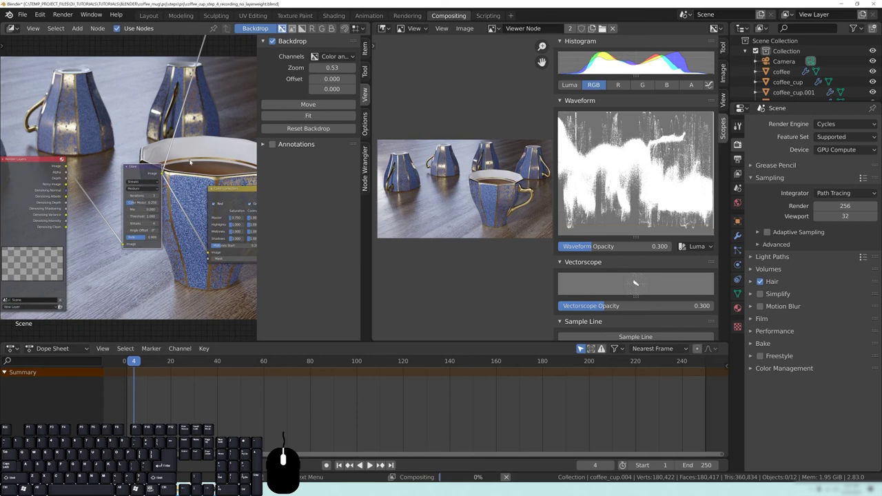
- Switch the Glare node to the Fog Glow type and set its quality to High
{"action": "left_click", "coordinate": [140, 181]}
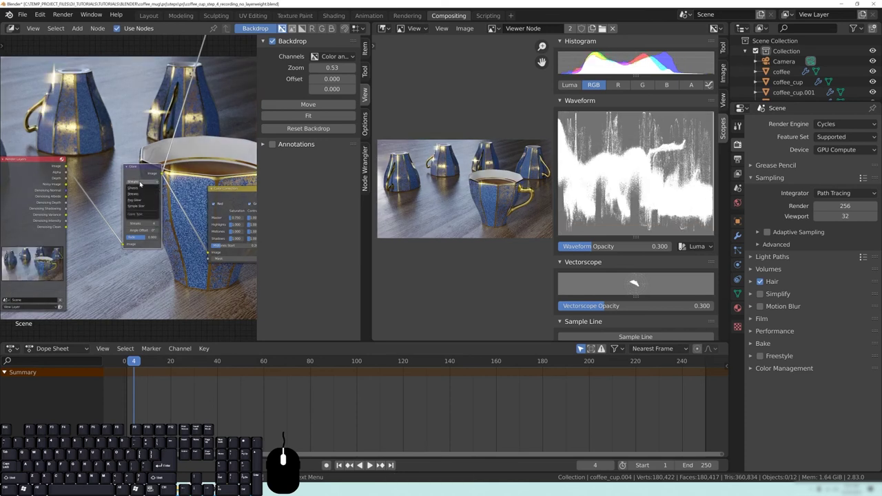
{"action": "left_click", "coordinate": [140, 201]}
{"action": "left_click", "coordinate": [139, 189]}
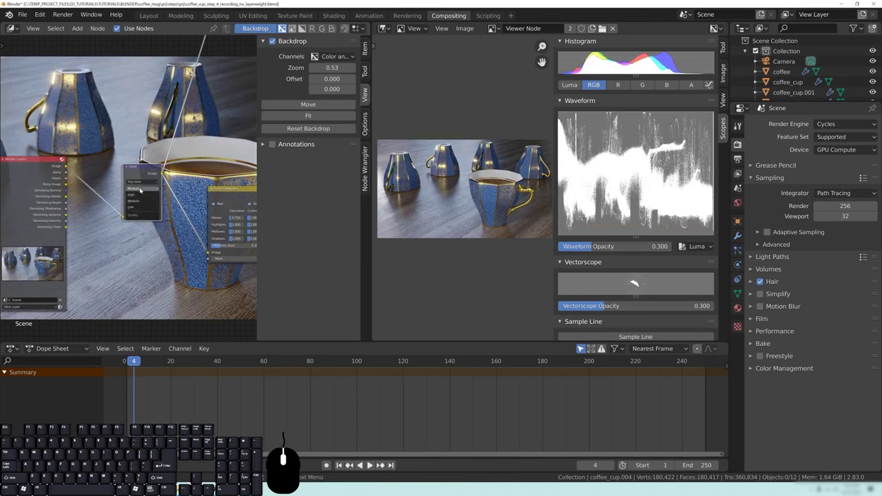
{"action": "left_click", "coordinate": [141, 195]}
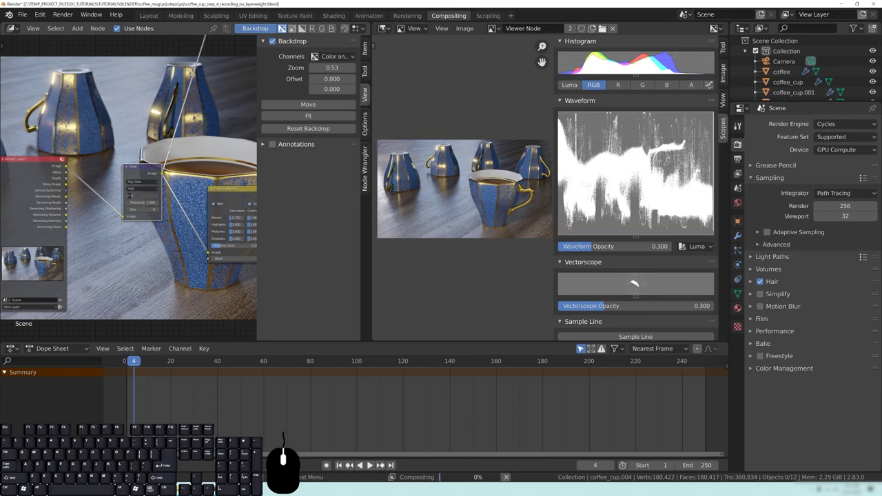
- Lower the Glare node's Mix to -0.5 after inspecting the glow on the cups up close
{"action": "left_click", "coordinate": [473, 275]}
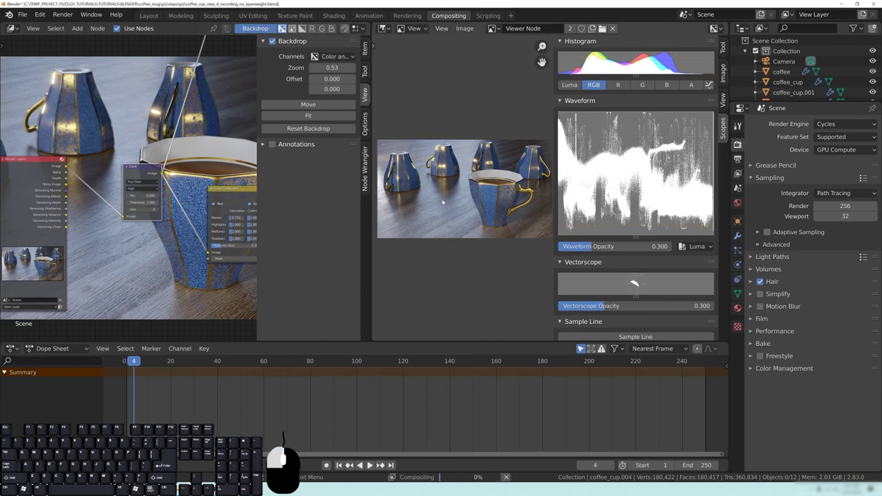
{"action": "scroll", "coordinate": [448, 158], "scroll_direction": "up", "scroll_amount": 5}
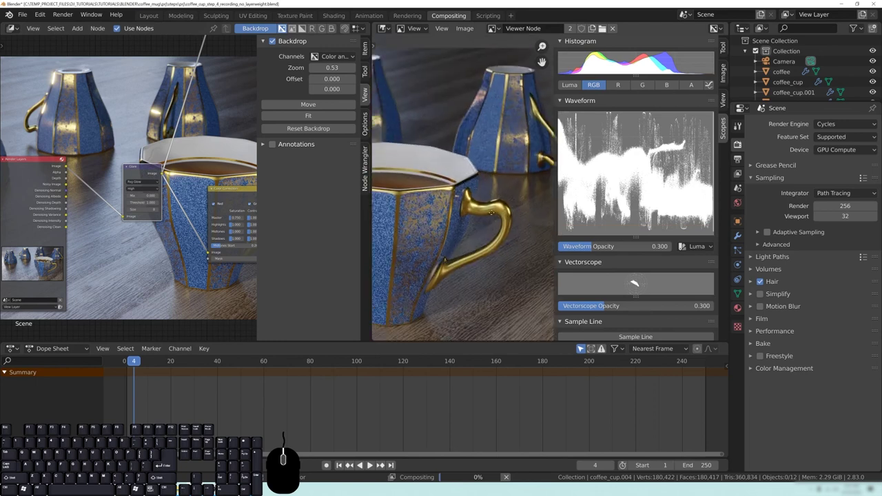
{"action": "scroll", "coordinate": [451, 247], "scroll_direction": "up", "scroll_amount": 2}
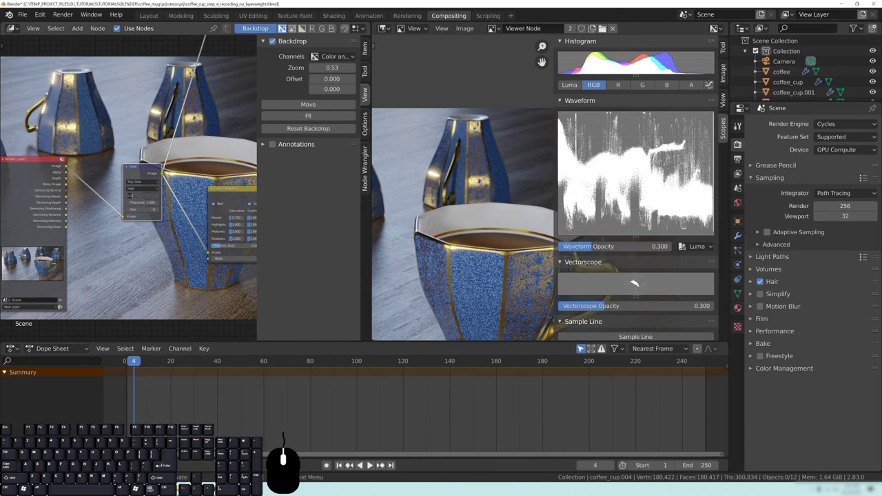
{"action": "left_click_drag", "start_coordinate": [142, 196], "coordinate": [148, 196]}
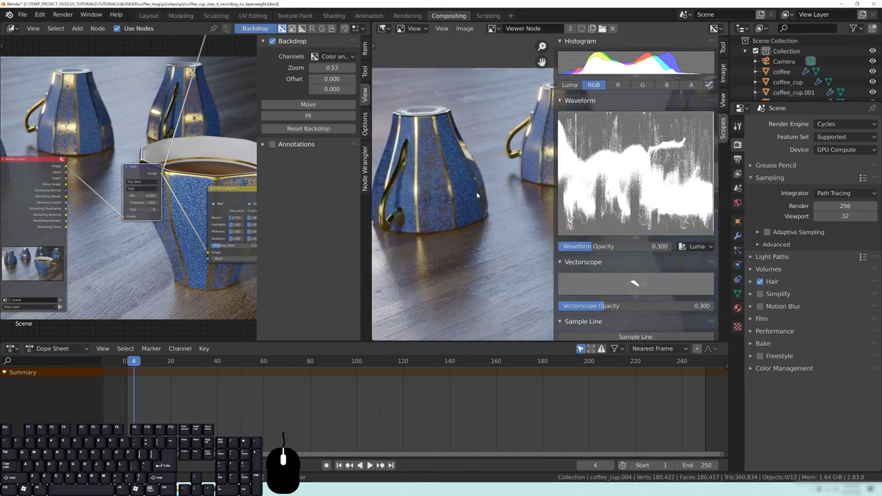
- Add a Lens Distortion node into the link between the Color Balance and Composite nodes
{"action": "middle_click_drag", "start_coordinate": [238, 239], "coordinate": [66, 222]}
{"action": "middle_click_drag", "start_coordinate": [174, 201], "coordinate": [59, 219]}
{"action": "middle_click_drag", "start_coordinate": [203, 221], "coordinate": [165, 219]}
{"action": "key", "text": "shift+a"}
{"action": "mouse_move", "coordinate": [173, 181]}
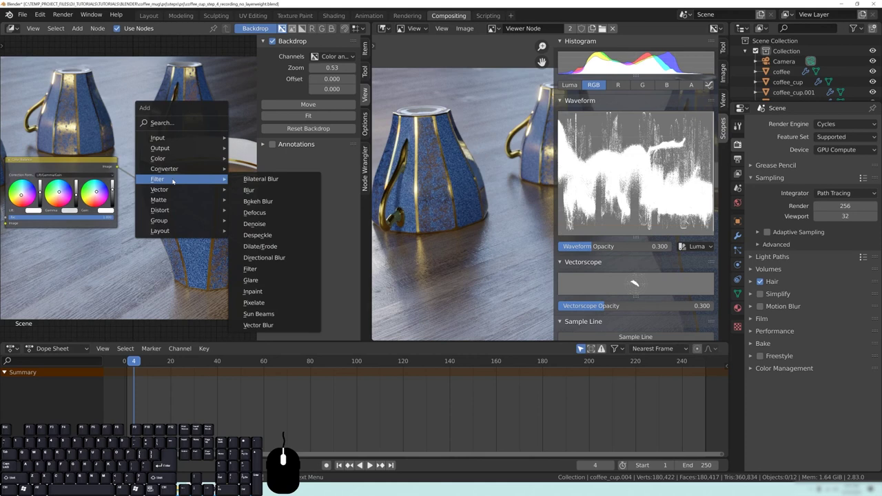
{"action": "mouse_move", "coordinate": [169, 210]}
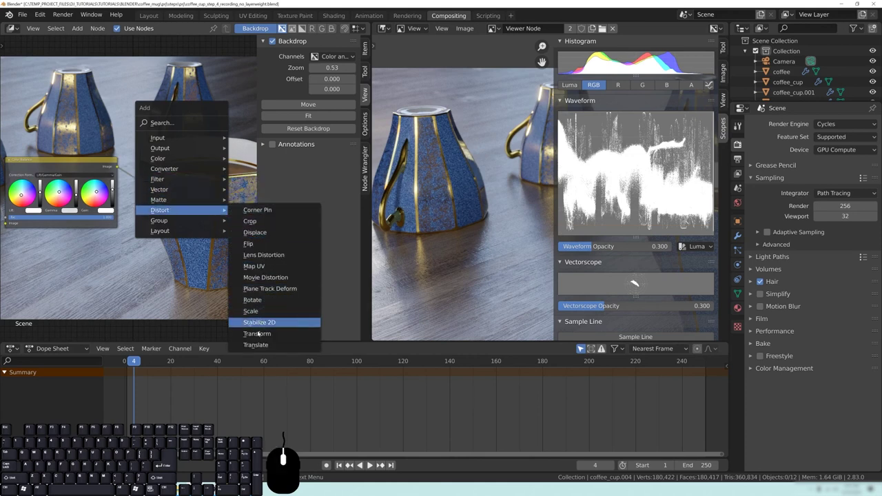
{"action": "left_click", "coordinate": [258, 256]}
{"action": "left_click", "coordinate": [139, 167]}
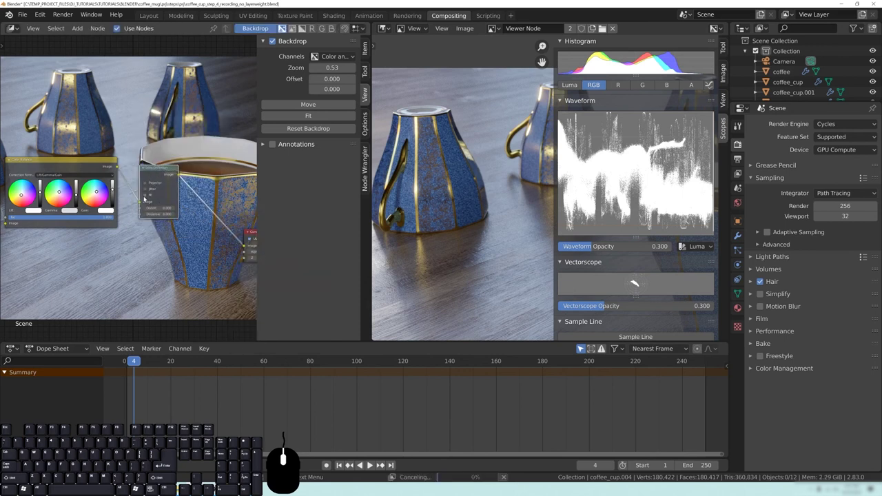
- Enable Fit on the Lens Distortion node and set both Distort and Dispersion to 0.01
{"action": "left_click", "coordinate": [166, 208]}
{"action": "type", "text": "0.0."}
{"action": "key", "text": "Return"}
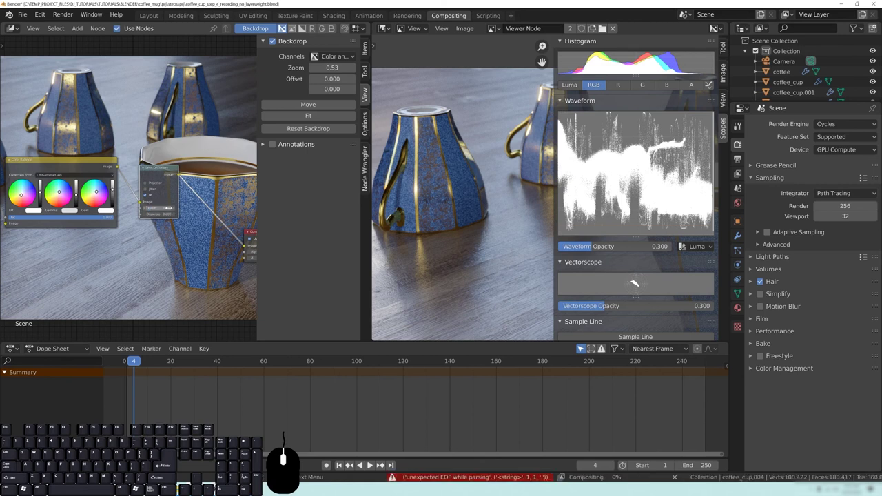
{"action": "left_click", "coordinate": [159, 262]}
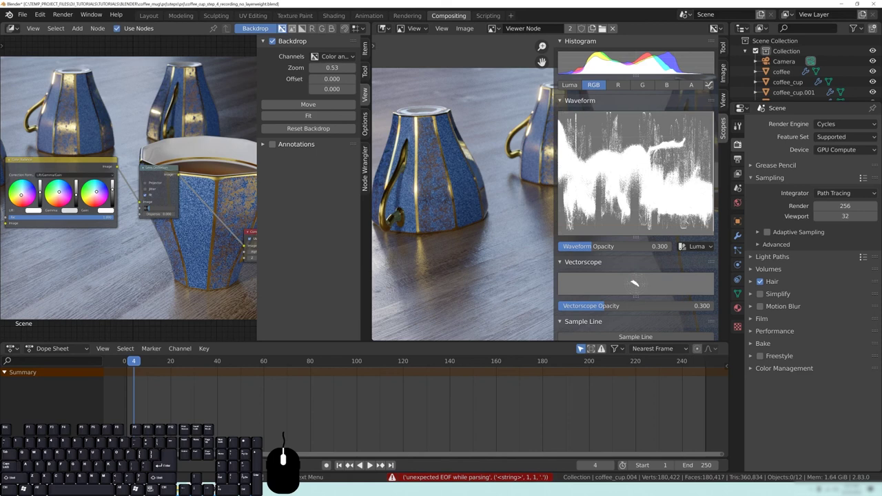
{"action": "scroll", "coordinate": [138, 191], "scroll_direction": "up", "scroll_amount": 3}
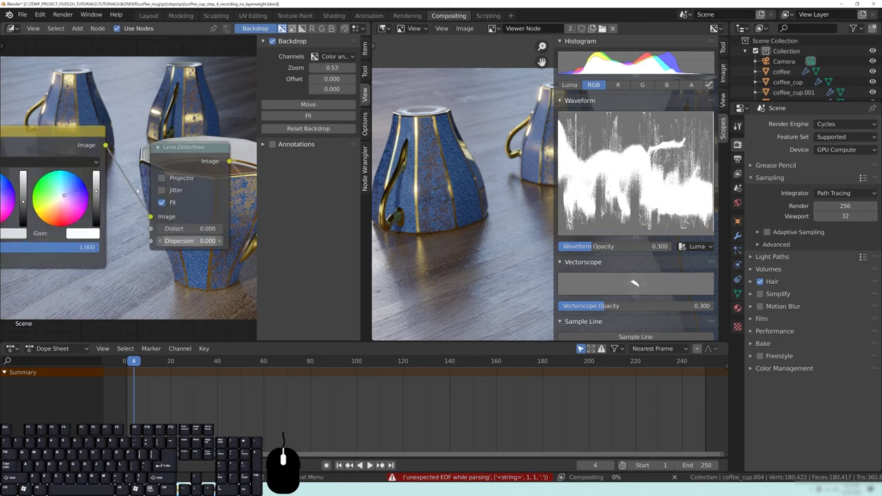
{"action": "left_click", "coordinate": [192, 234]}
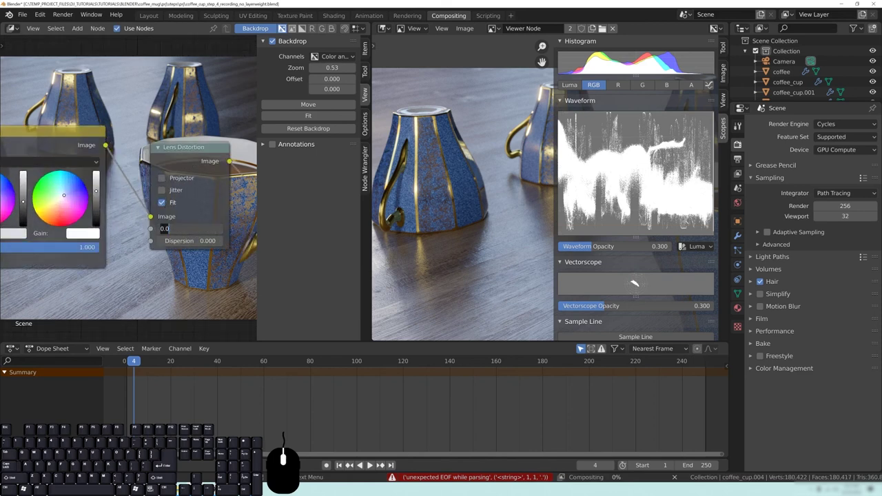
{"action": "type", "text": "0.01"}
{"action": "key", "text": "Return"}
{"action": "left_click", "coordinate": [193, 242]}
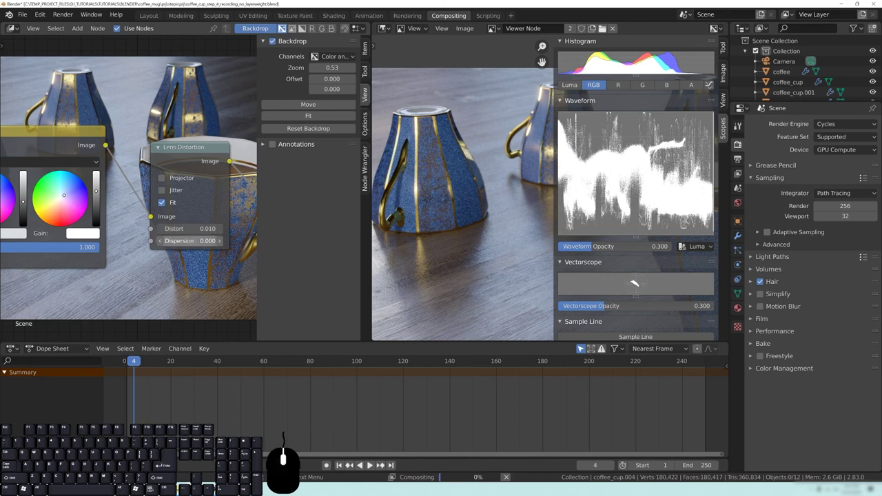
{"action": "type", "text": "0.01"}
{"action": "key", "text": "Return"}
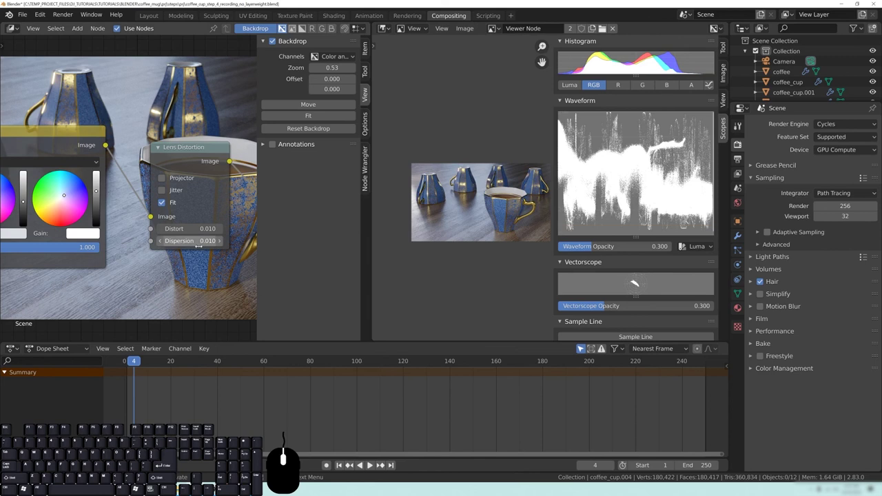
- Preview the Lens Distortion output in the Viewer and examine the color fringing toward the image corners
{"action": "middle_click_drag", "start_coordinate": [182, 269], "coordinate": [151, 270]}
{"action": "left_click", "coordinate": [182, 165], "text": "ctrl+shift"}
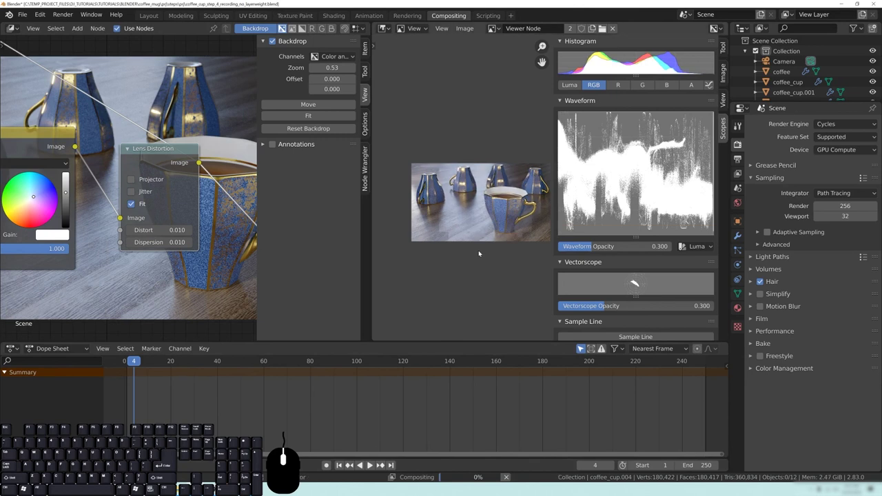
{"action": "scroll", "coordinate": [478, 253], "scroll_direction": "up", "scroll_amount": 6}
{"action": "scroll", "coordinate": [491, 271], "scroll_direction": "up", "scroll_amount": 6}
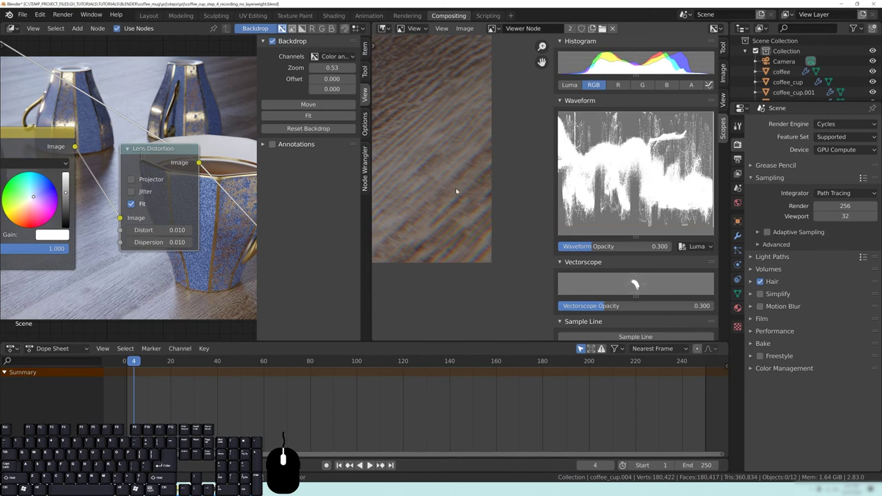
{"action": "scroll", "coordinate": [450, 219], "scroll_direction": "up", "scroll_amount": 1}
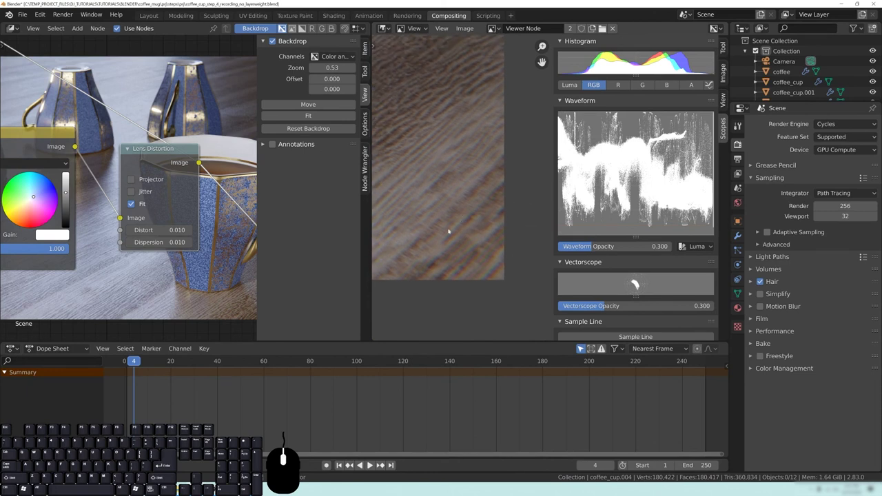
{"action": "scroll", "coordinate": [449, 232], "scroll_direction": "down", "scroll_amount": 6}
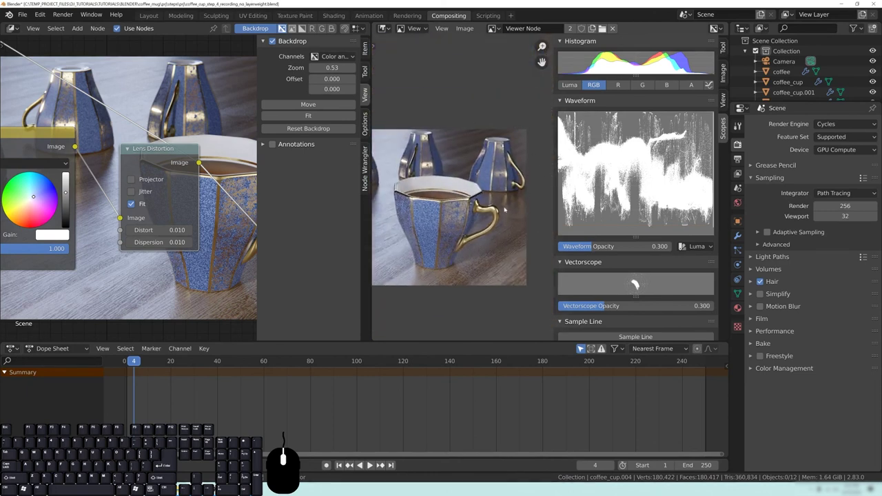
{"action": "middle_click_drag", "start_coordinate": [410, 261], "coordinate": [509, 241]}
{"action": "middle_click_drag", "start_coordinate": [435, 138], "coordinate": [515, 153]}
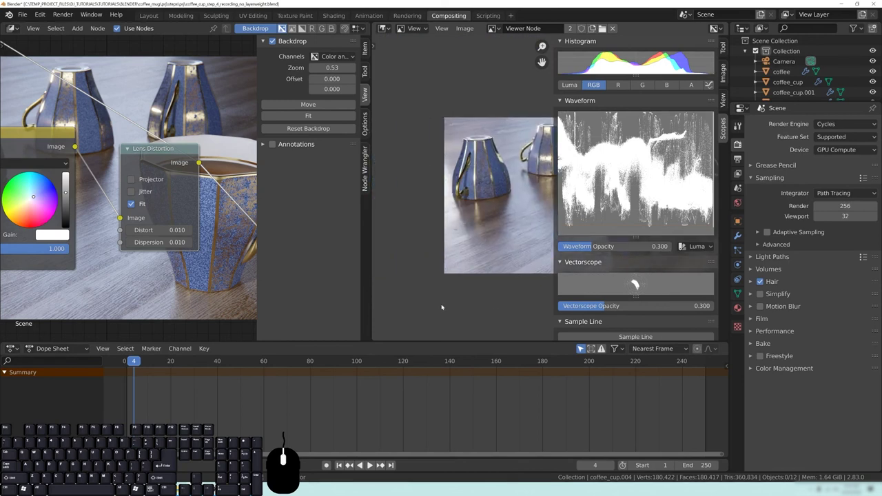
- Move the Render Layers node farther from the Glare node to make room between them
{"action": "middle_click_drag", "start_coordinate": [68, 229], "coordinate": [138, 215]}
{"action": "scroll", "coordinate": [137, 215], "scroll_direction": "down", "scroll_amount": 7}
{"action": "middle_click_drag", "start_coordinate": [37, 268], "coordinate": [132, 238]}
{"action": "scroll", "coordinate": [133, 238], "scroll_direction": "down", "scroll_amount": 4}
{"action": "scroll", "coordinate": [133, 238], "scroll_direction": "down", "scroll_amount": 2}
{"action": "middle_click_drag", "start_coordinate": [202, 220], "coordinate": [141, 245]}
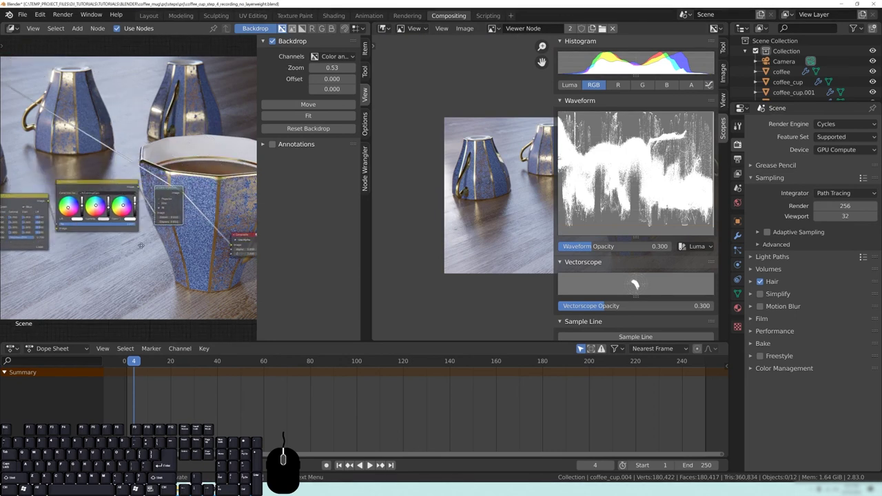
{"action": "scroll", "coordinate": [127, 264], "scroll_direction": "left", "scroll_amount": 4, "text": "ctrl"}
{"action": "middle_click_drag", "start_coordinate": [157, 244], "coordinate": [253, 262]}
{"action": "left_click_drag", "start_coordinate": [106, 162], "coordinate": [53, 166]}
{"action": "mouse_move", "coordinate": [141, 230]}
{"action": "middle_mouse_down"}
{"action": "mouse_move", "coordinate": [168, 256]}
{"action": "mouse_move", "coordinate": [96, 255]}
{"action": "mouse_move", "coordinate": [130, 240]}
{"action": "middle_mouse_up"}
- Add a Denoise filter node in the free space between Render Layers and Glare
{"action": "key", "text": "shift+a"}
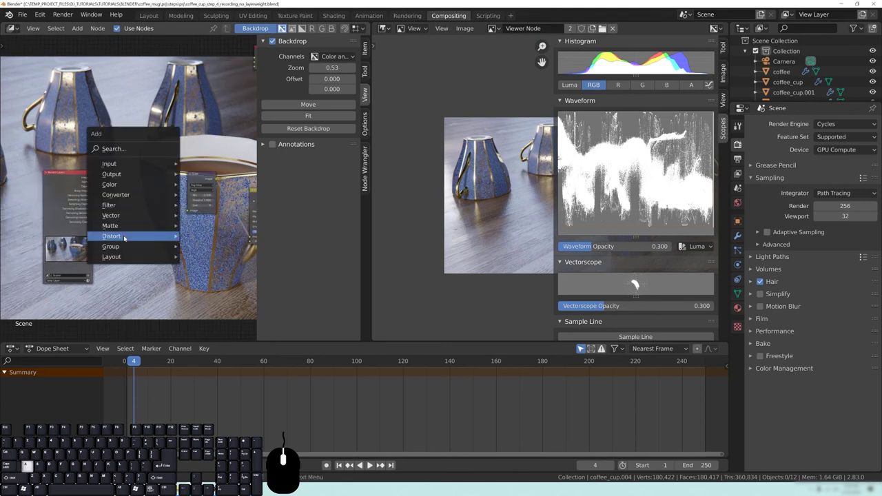
{"action": "mouse_move", "coordinate": [133, 195]}
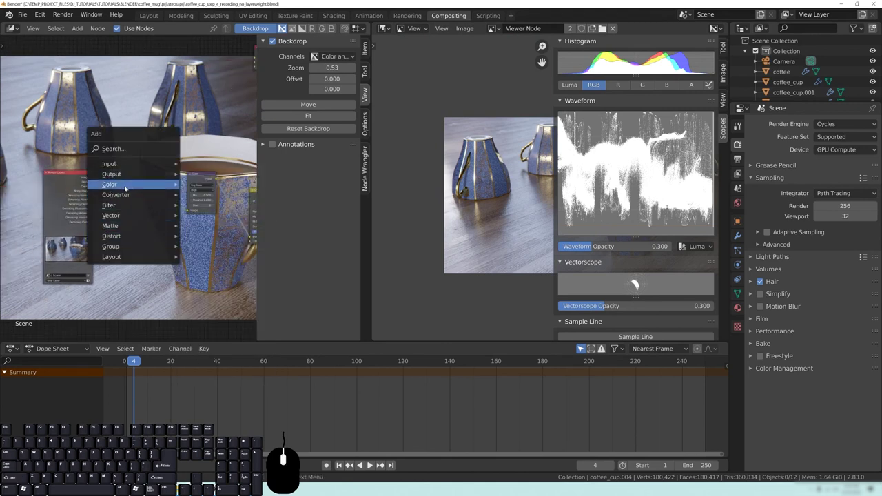
{"action": "key", "text": "Escape"}
{"action": "key", "text": "shift+a"}
{"action": "mouse_move", "coordinate": [133, 241]}
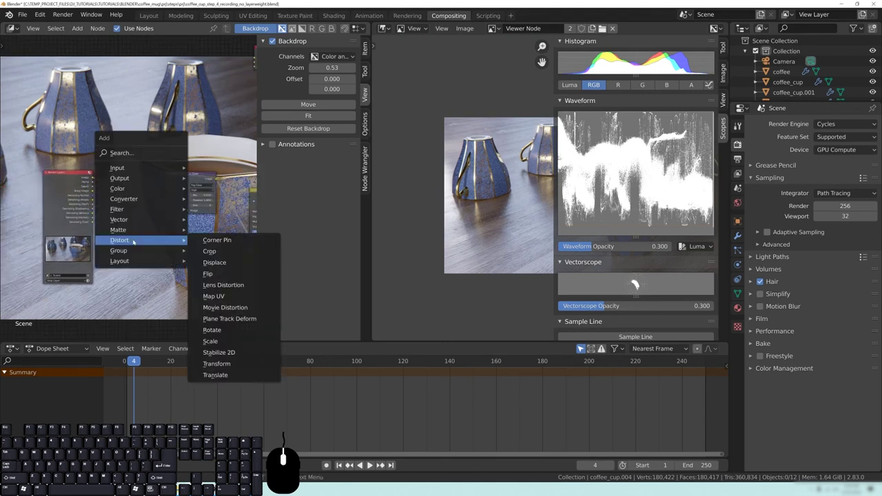
{"action": "mouse_move", "coordinate": [126, 209]}
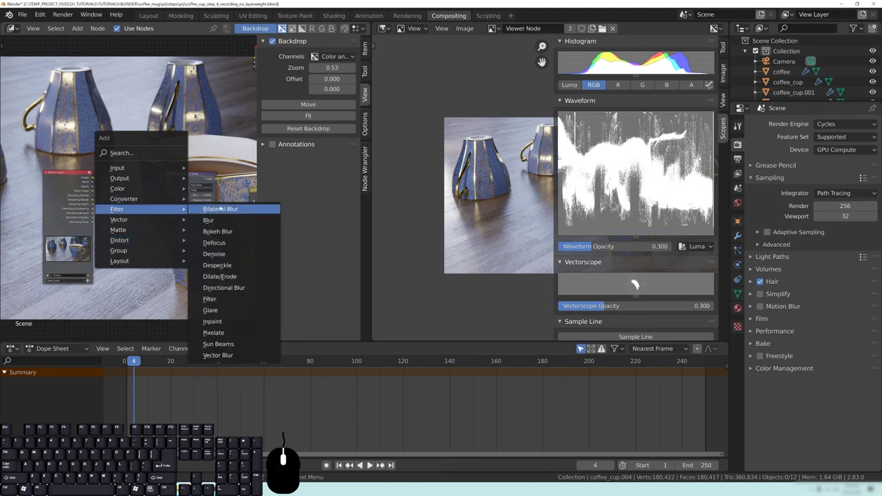
{"action": "left_click", "coordinate": [236, 255]}
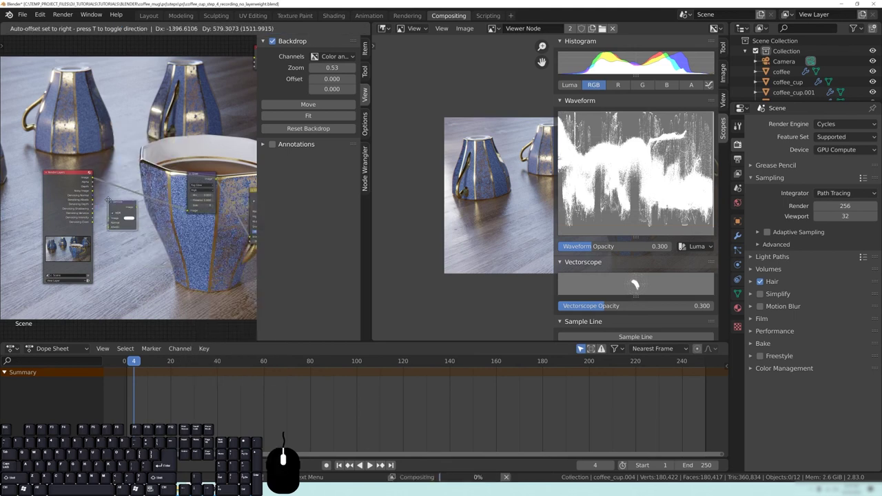
{"action": "left_click", "coordinate": [120, 193]}
- Wire the Render Layers image, Denoising Normal and Denoising Albedo outputs into the Denoise node's Image, Normal and Albedo inputs
{"action": "scroll", "coordinate": [183, 180], "scroll_direction": "up", "scroll_amount": 3}
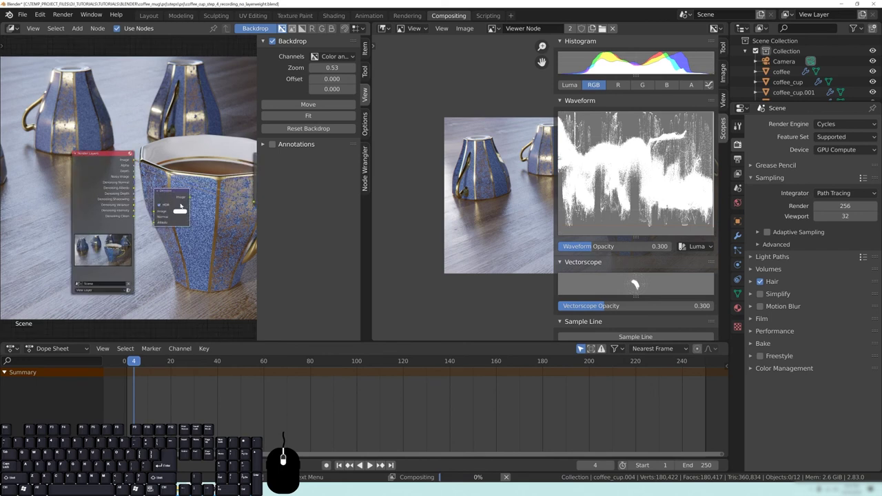
{"action": "scroll", "coordinate": [182, 217], "scroll_direction": "up", "scroll_amount": 2}
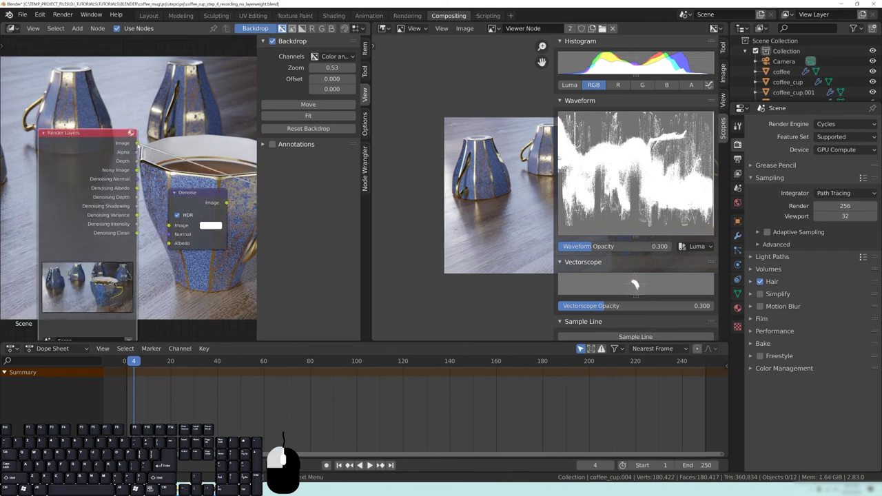
{"action": "left_click_drag", "start_coordinate": [167, 132], "coordinate": [169, 225]}
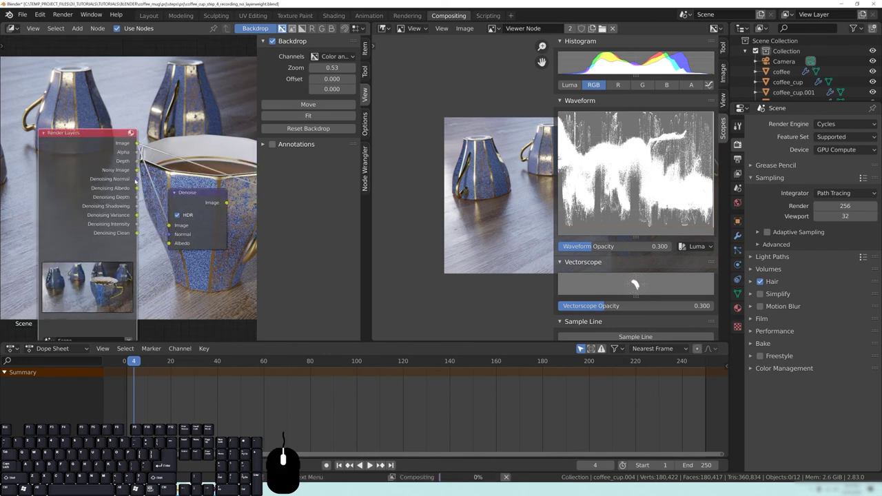
{"action": "left_click_drag", "start_coordinate": [137, 181], "coordinate": [174, 238]}
{"action": "left_click_drag", "start_coordinate": [138, 188], "coordinate": [172, 246]}
- Connect the Denoise output to the Glare node's image input and check the denoised cups in the preview
{"action": "middle_click_drag", "start_coordinate": [233, 214], "coordinate": [118, 234]}
{"action": "left_click_drag", "start_coordinate": [114, 224], "coordinate": [207, 230]}
{"action": "left_click_drag", "start_coordinate": [110, 224], "coordinate": [213, 232]}
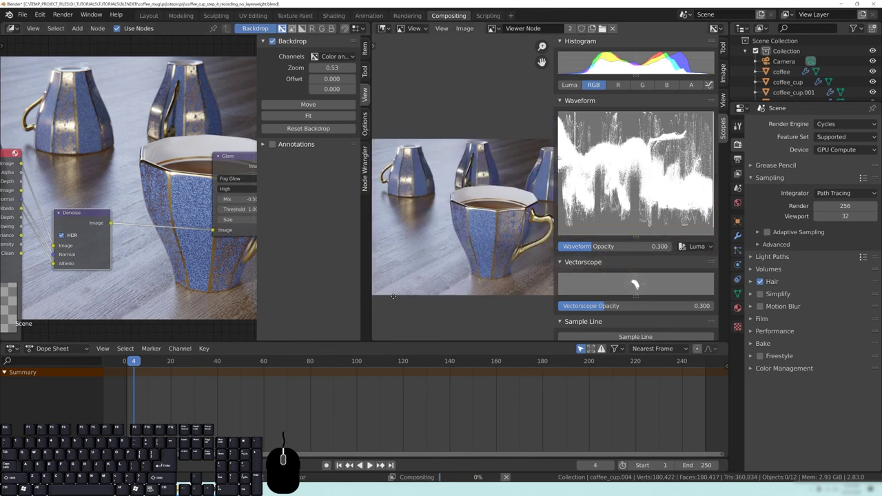
{"action": "scroll", "coordinate": [463, 268], "scroll_direction": "down", "scroll_amount": 3}
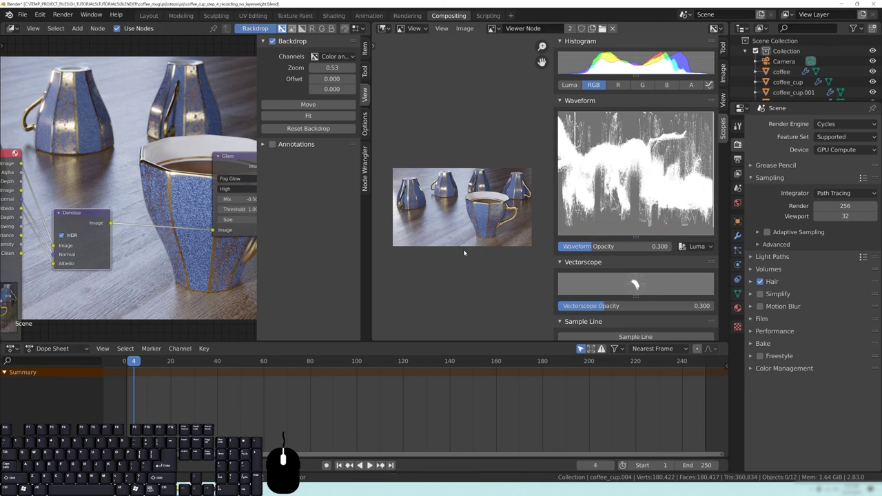
{"action": "scroll", "coordinate": [508, 265], "scroll_direction": "up", "scroll_amount": 6}
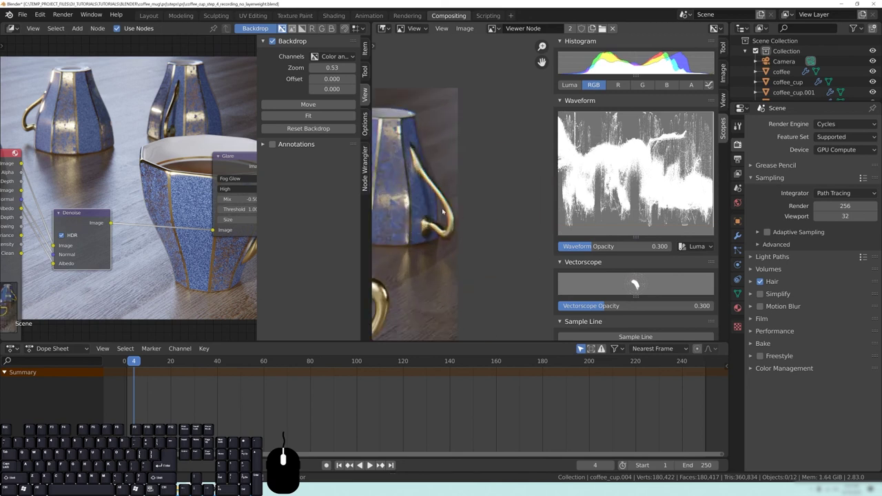
{"action": "scroll", "coordinate": [495, 222], "scroll_direction": "up", "scroll_amount": 3}
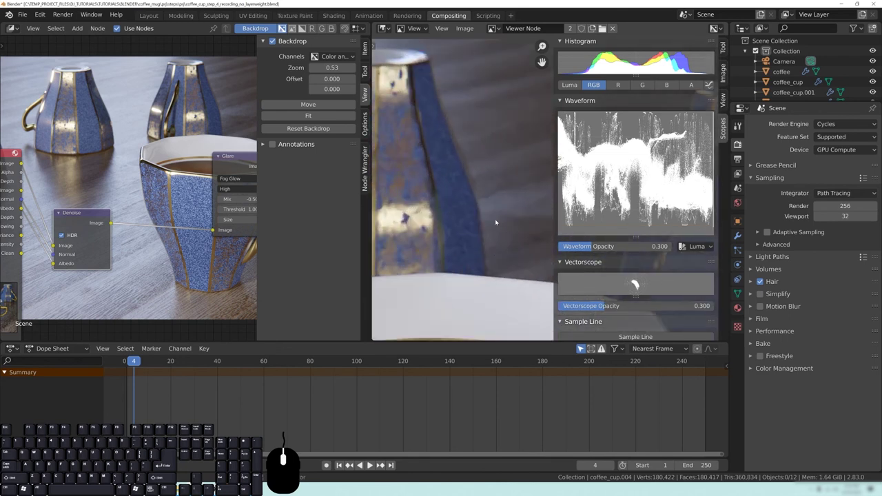
{"action": "middle_click_drag", "start_coordinate": [440, 268], "coordinate": [480, 112]}
{"action": "scroll", "coordinate": [481, 154], "scroll_direction": "down", "scroll_amount": 6}
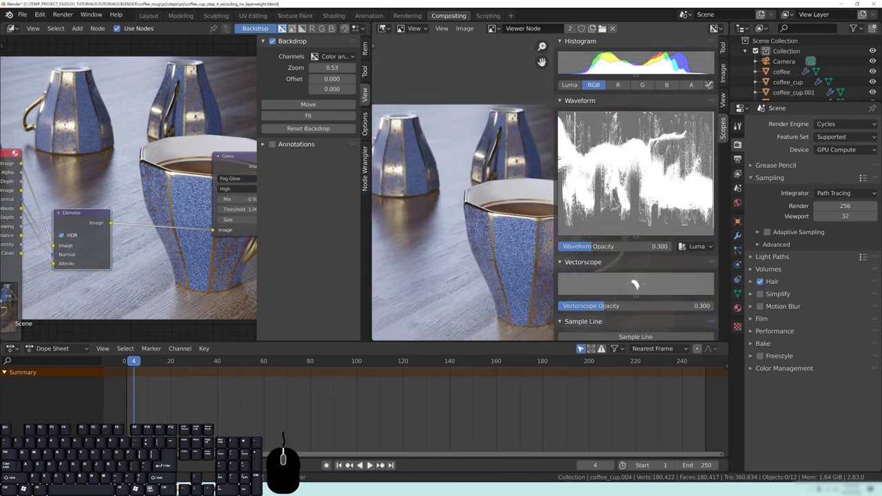
- Hide the image viewer's sidebar with the scopes and frame the whole denoised cup render in the viewer
{"action": "middle_click_drag", "start_coordinate": [468, 232], "coordinate": [440, 241]}
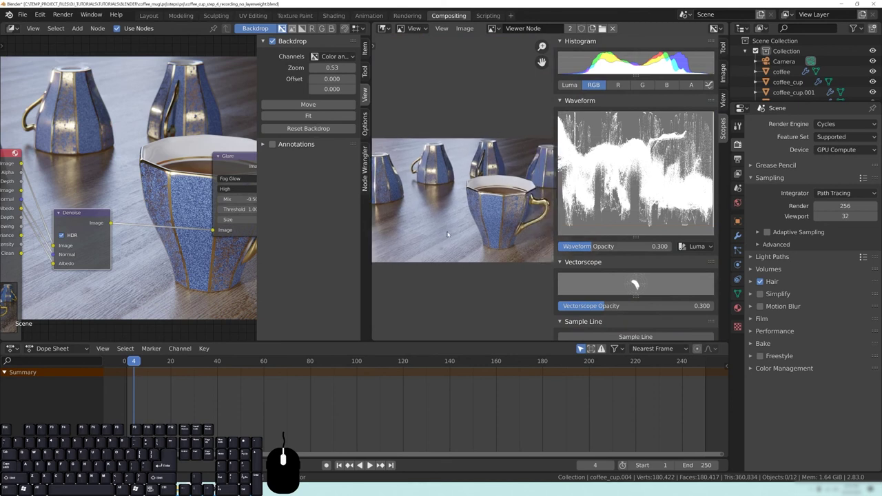
{"action": "key", "text": "n"}
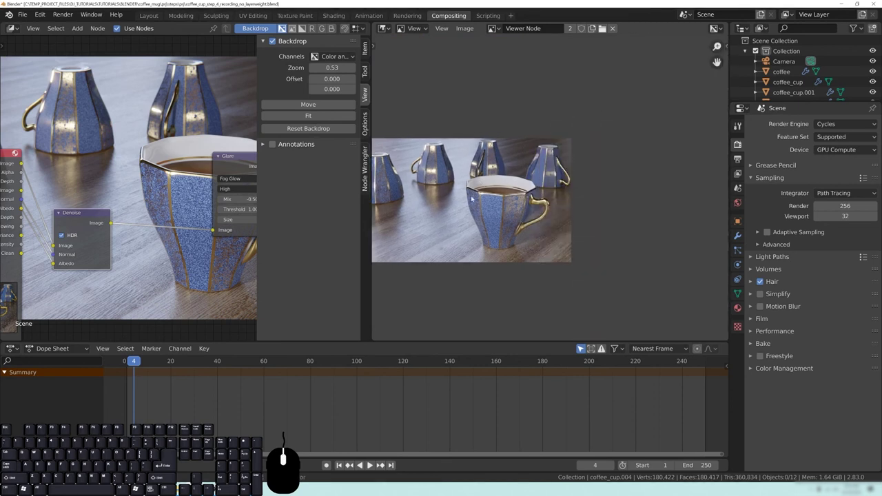
{"action": "scroll", "coordinate": [551, 197], "scroll_direction": "up", "scroll_amount": 3}
{"action": "scroll", "coordinate": [552, 197], "scroll_direction": "down", "scroll_amount": 1}
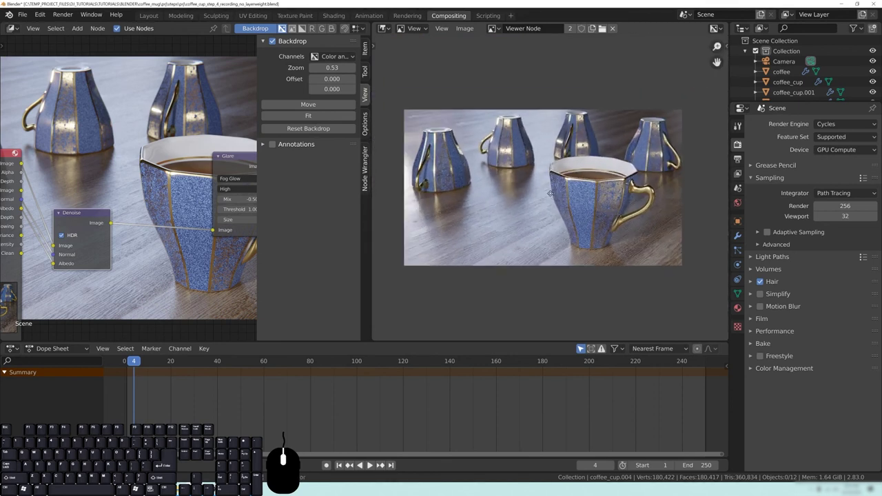
- Shift the Color Balance node's Gain color toward the neutral center and check the cups in the image viewer
{"action": "middle_click_drag", "start_coordinate": [220, 234], "coordinate": [79, 232]}
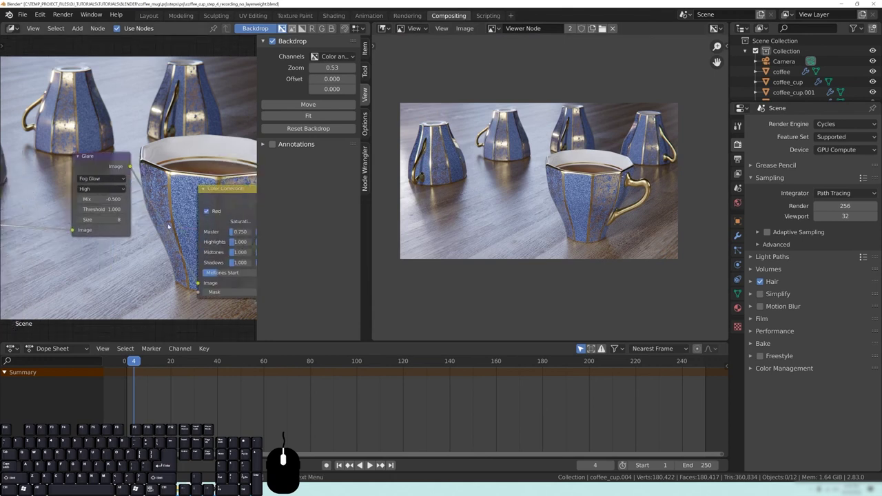
{"action": "middle_click_drag", "start_coordinate": [201, 219], "coordinate": [100, 215]}
{"action": "middle_click_drag", "start_coordinate": [218, 168], "coordinate": [120, 142]}
{"action": "scroll", "coordinate": [120, 142], "scroll_direction": "down", "scroll_amount": 5, "text": "ctrl"}
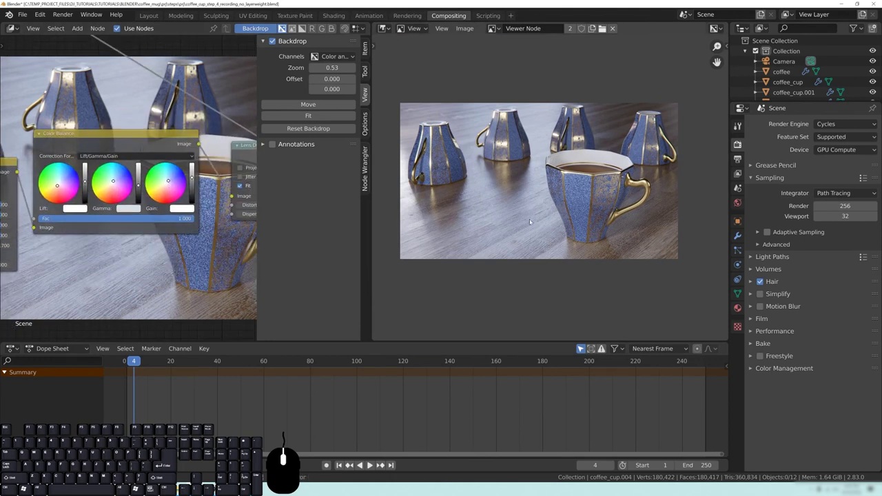
{"action": "left_click", "coordinate": [168, 183]}
{"action": "scroll", "coordinate": [622, 184], "scroll_direction": "up", "scroll_amount": 4}
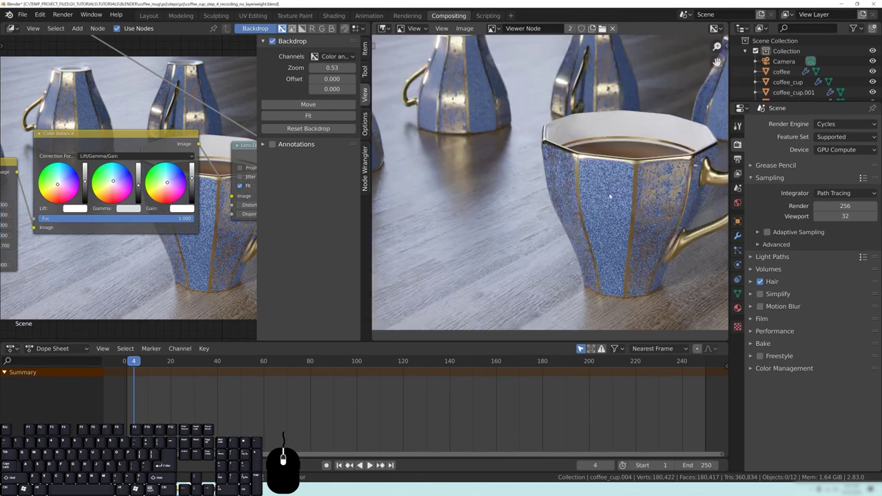
{"action": "scroll", "coordinate": [586, 206], "scroll_direction": "down", "scroll_amount": 3}
{"action": "scroll", "coordinate": [557, 220], "scroll_direction": "up", "scroll_amount": 1}
{"action": "middle_click_drag", "start_coordinate": [557, 221], "coordinate": [545, 226]}
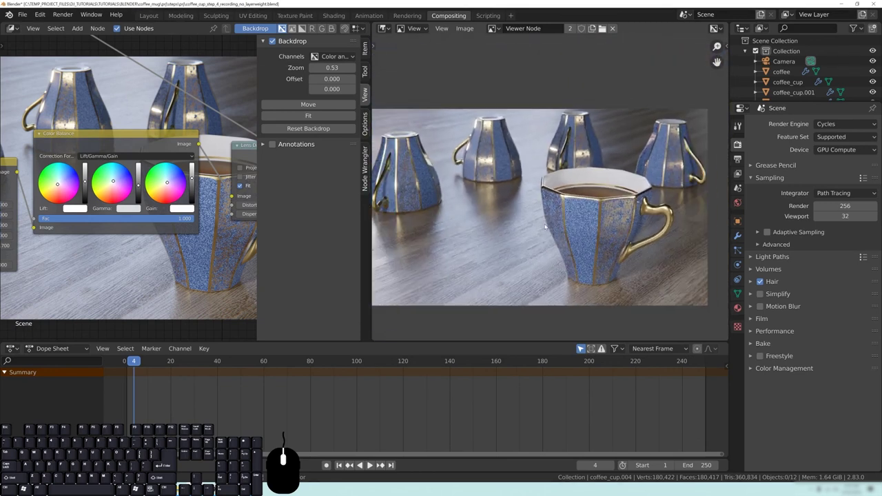
- Move the Color Balance node slightly farther from the Color Correction node, keeping the full render in view
{"action": "middle_click_drag", "start_coordinate": [77, 238], "coordinate": [142, 228]}
{"action": "mouse_move", "coordinate": [125, 151]}
{"action": "left_mouse_down"}
{"action": "mouse_move", "coordinate": [144, 155]}
{"action": "mouse_move", "coordinate": [135, 157]}
{"action": "left_mouse_up"}
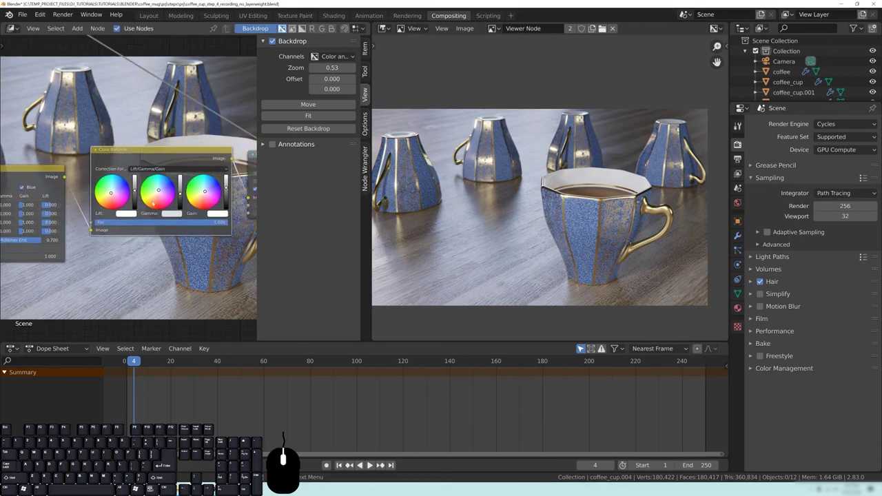
{"action": "scroll", "coordinate": [605, 206], "scroll_direction": "down", "scroll_amount": 1}
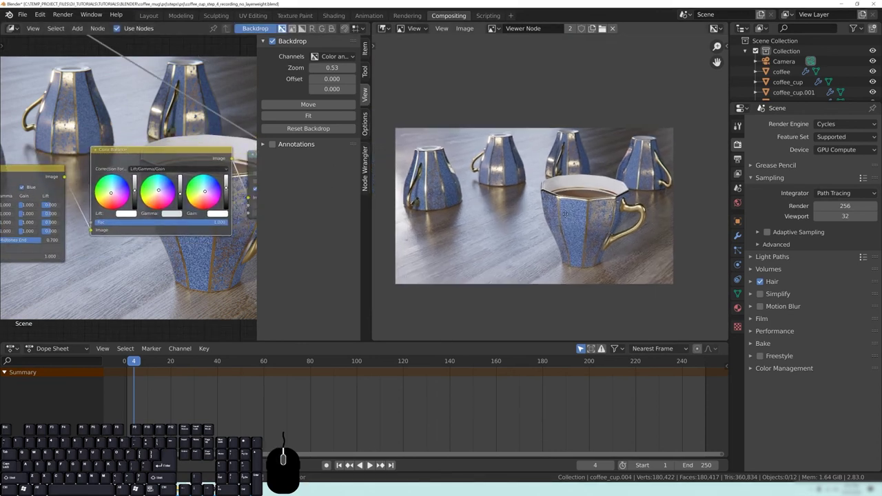
- Start saving the Viewer Node image as a file, creating and opening a new folder named render in the project directory
{"action": "left_click", "coordinate": [464, 28]}
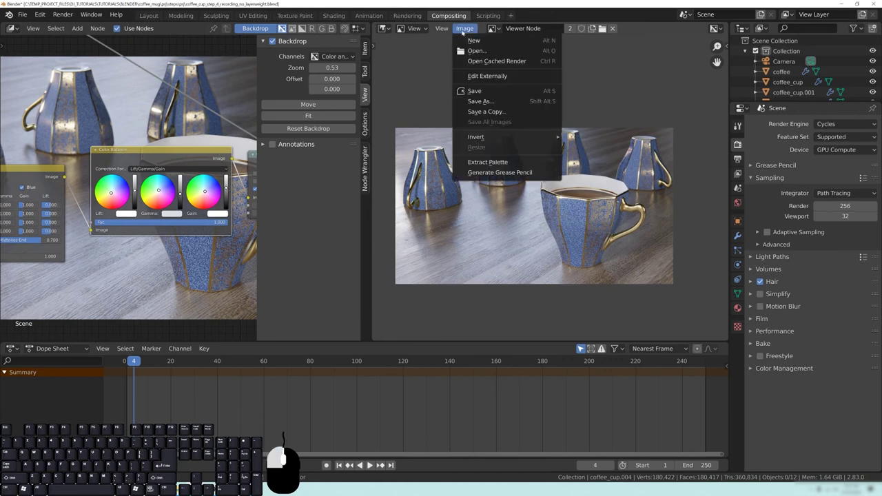
{"action": "left_click", "coordinate": [505, 102]}
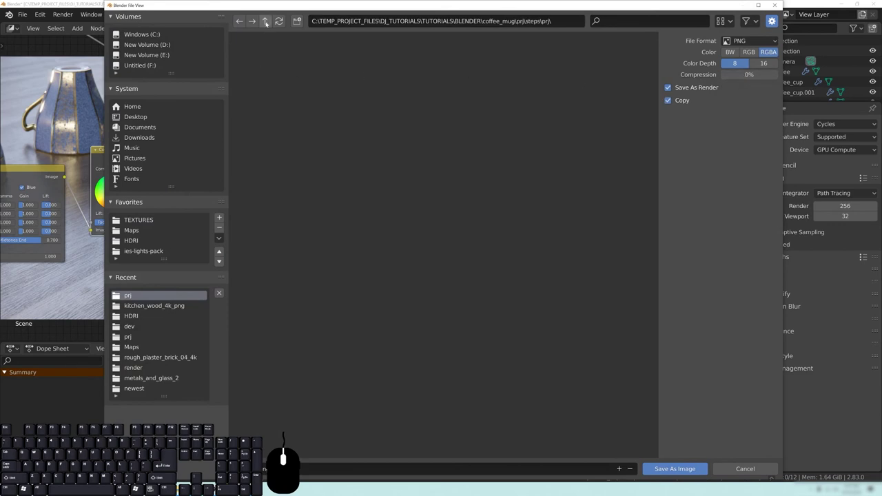
{"action": "left_click", "coordinate": [297, 20]}
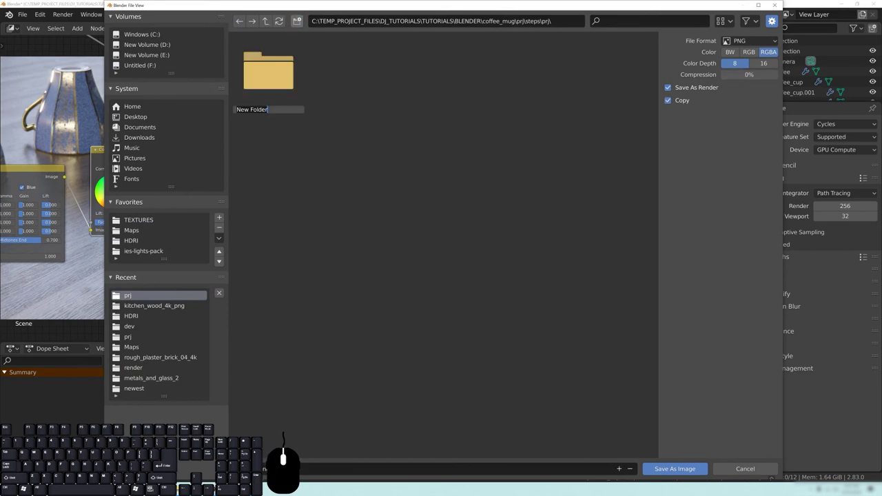
{"action": "type", "text": "render"}
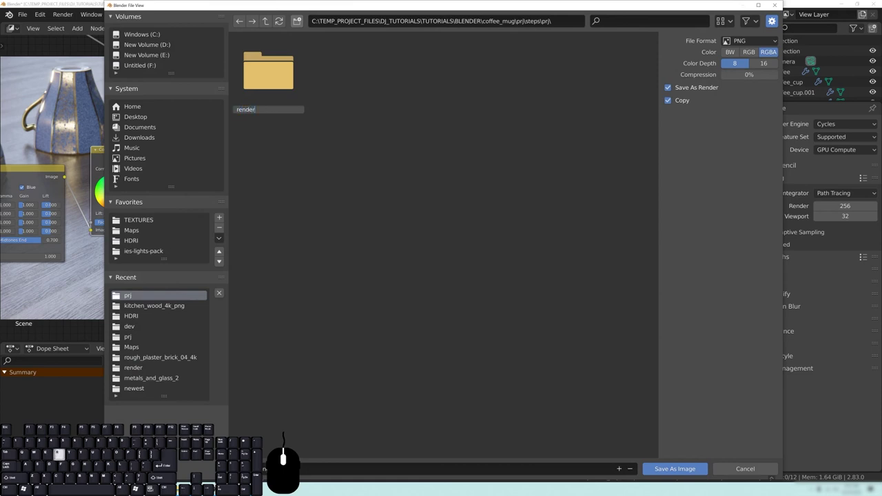
{"action": "key", "text": "Return"}
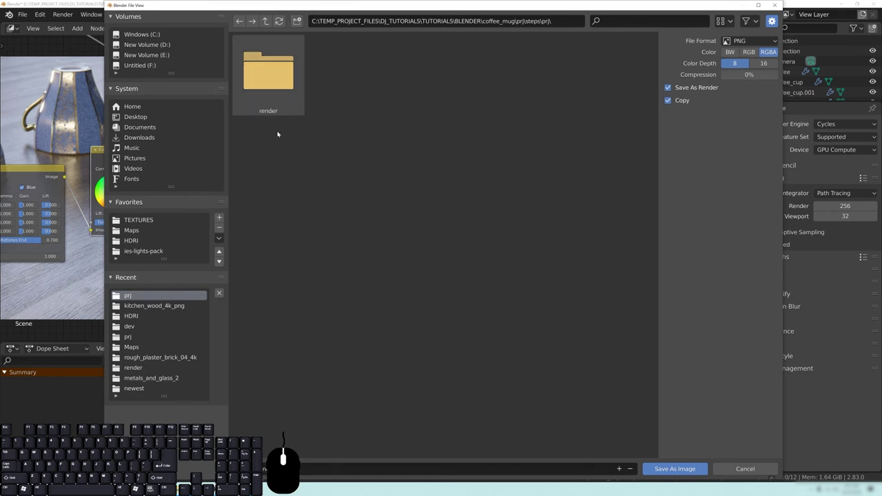
{"action": "double_click", "coordinate": [272, 83]}
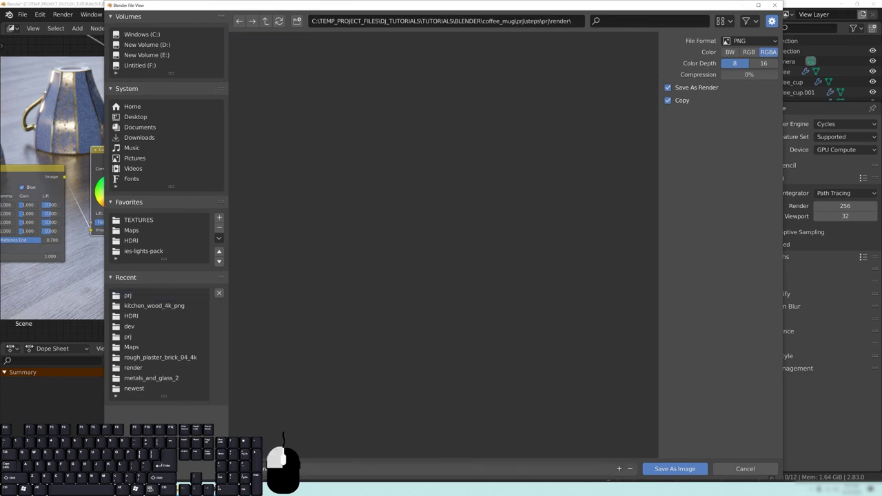
- Name the PNG image file coffee_cup_new_render_layerweight
{"action": "type", "text": "coffee_cup_new_render"}
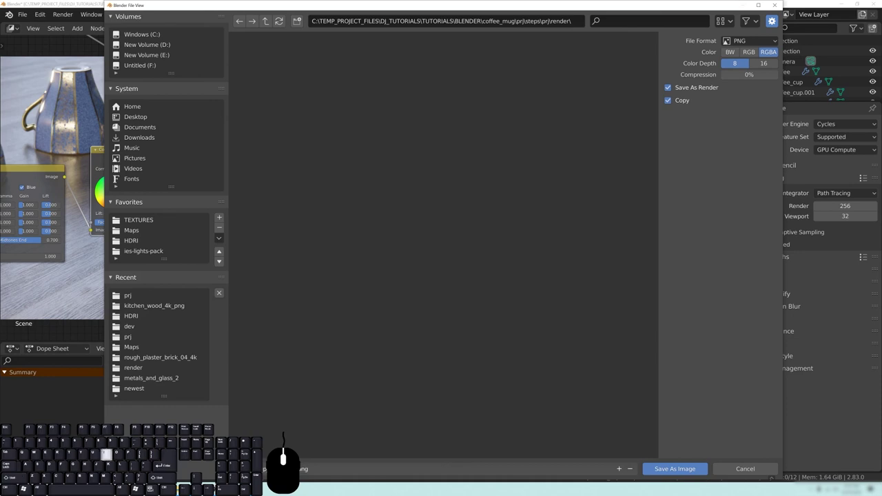
{"action": "type", "text": "_layerwei"}
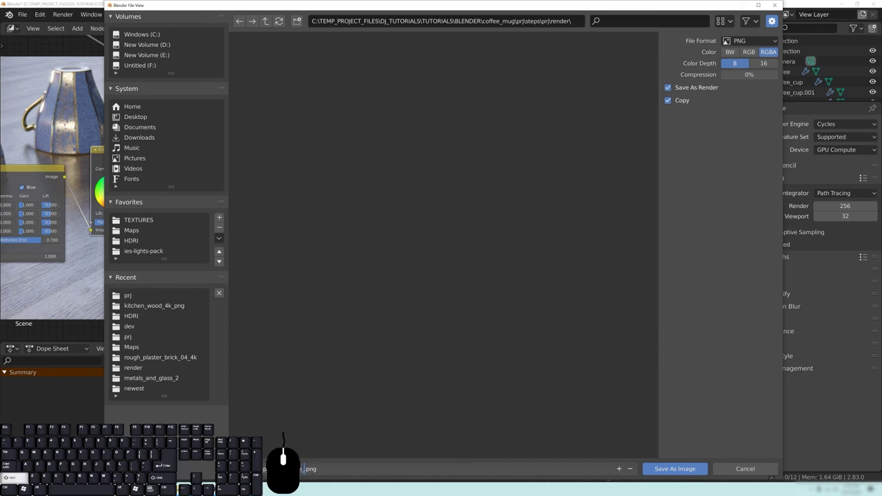
{"action": "type", "text": "ght"}
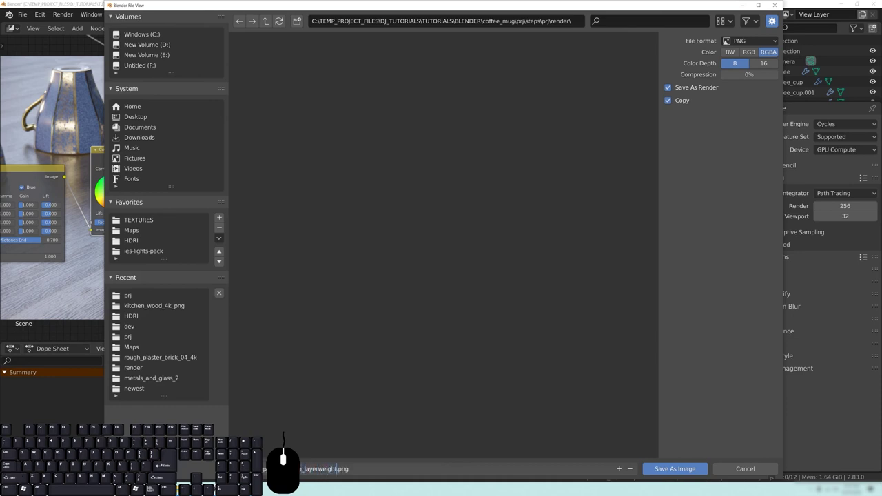
{"action": "key", "text": "Return"}
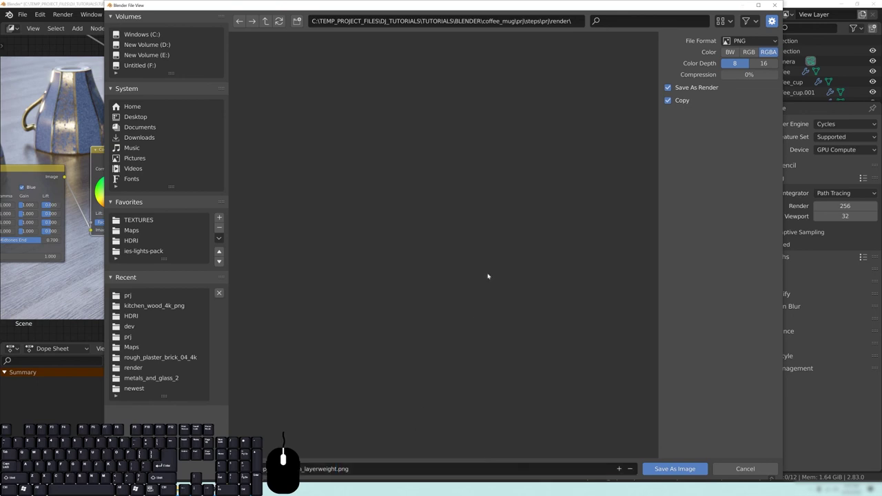